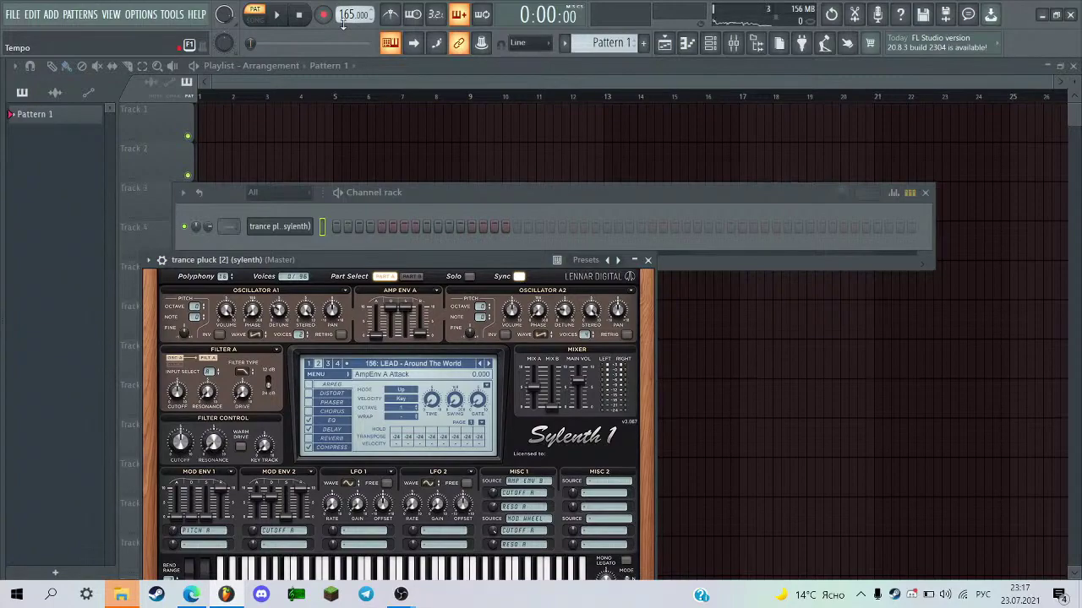
Close the synth window, open the trance pluck channel's piano roll, and choose an option from its Helpers settings.
key("Escape")
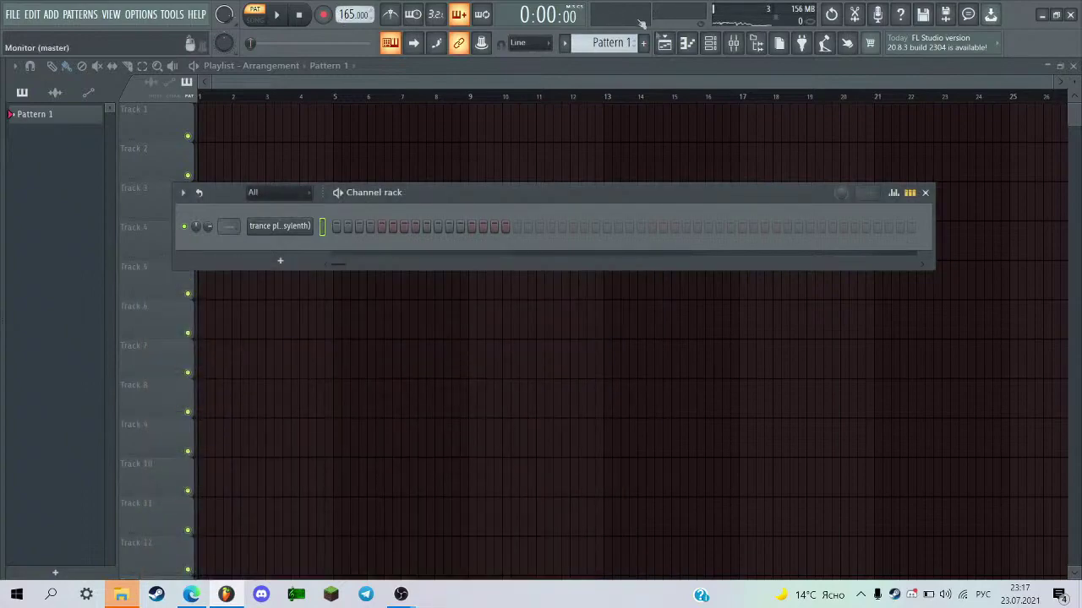
left_click(687, 43)
scroll(86, 286, "down", 3)
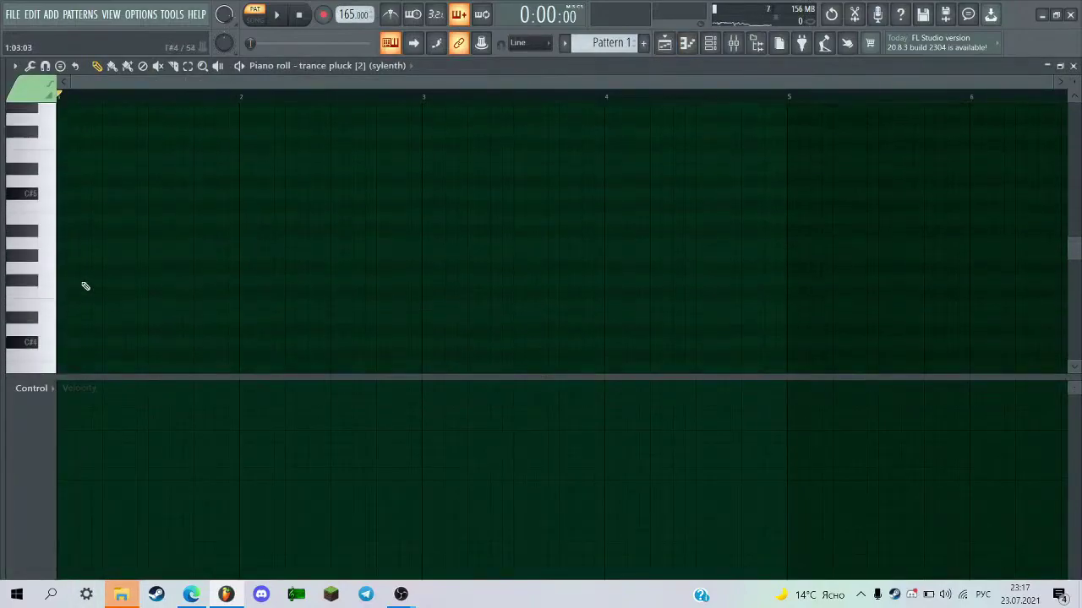
left_click(15, 65)
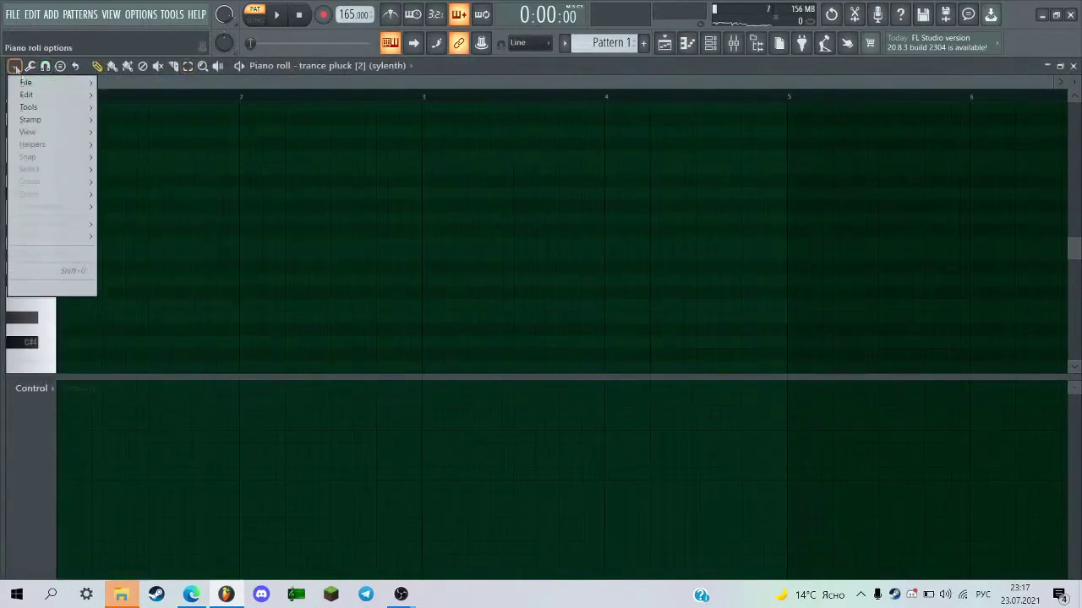
mouse_move(50, 143)
mouse_move(127, 156)
left_click(342, 211)
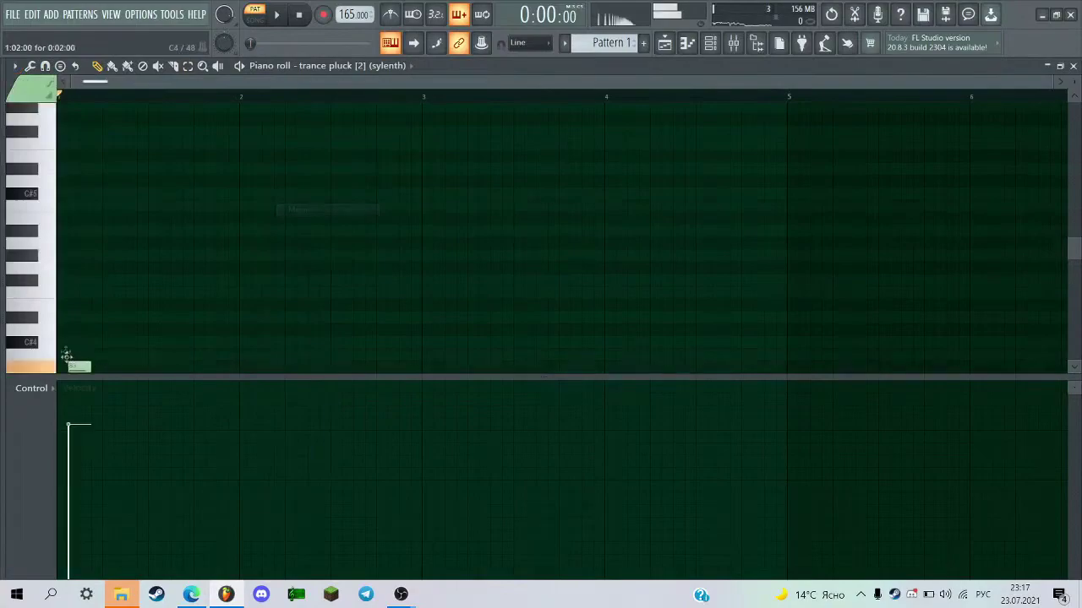
Try placing an F#4 note at the start of bar 1.
scroll(102, 224, "up", 1)
mouse_move(84, 245)
left_mouse_down()
mouse_move(79, 279)
mouse_move(74, 243)
left_mouse_up()
left_click(74, 318)
scroll(341, 263, "up", 3)
key("ctrl+Up")
scroll(241, 245, "up", 3)
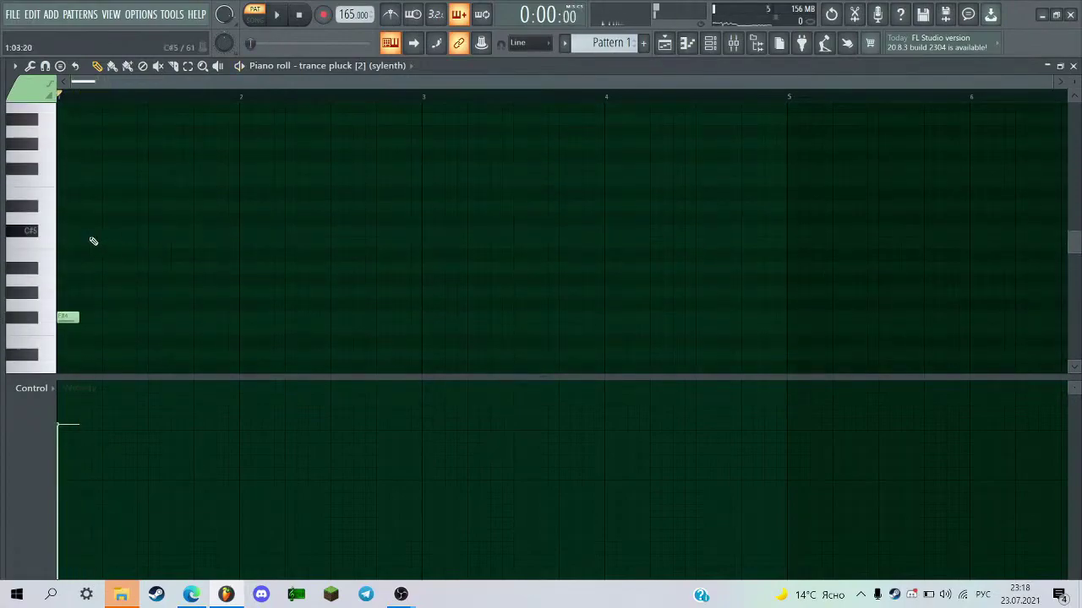
scroll(93, 242, "up", 3)
scroll(93, 248, "down", 2)
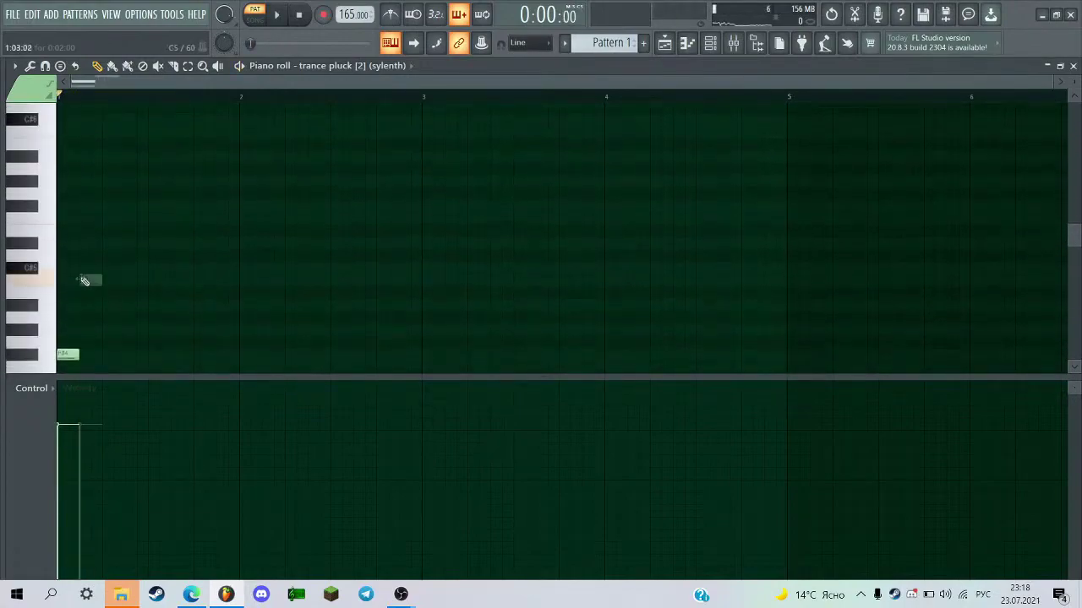
Try other trial pitches, including G4 and C#5, near the start of bar 1, and delete the trial notes.
key("space")
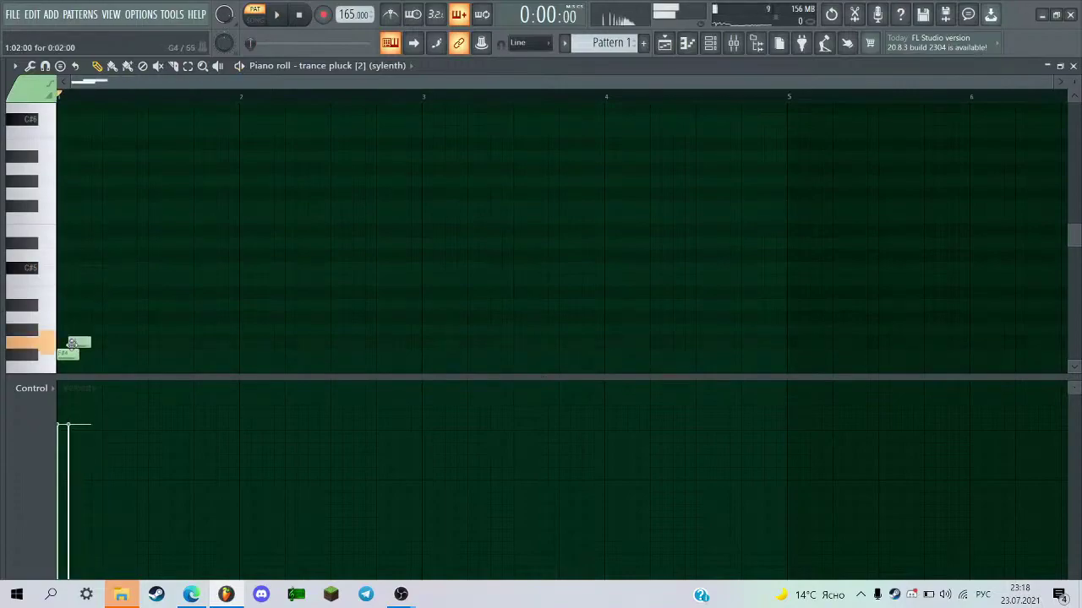
key("space")
right_click(93, 282)
scroll(92, 203, "up", 1)
left_click(92, 169)
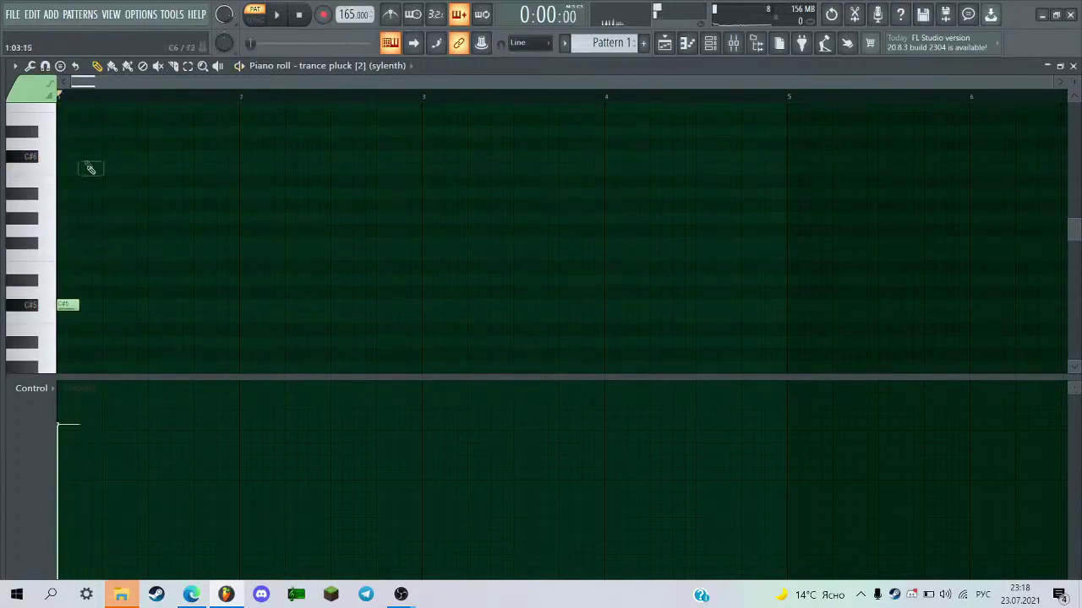
key("space")
scroll(110, 243, "up", 2)
right_click(87, 236)
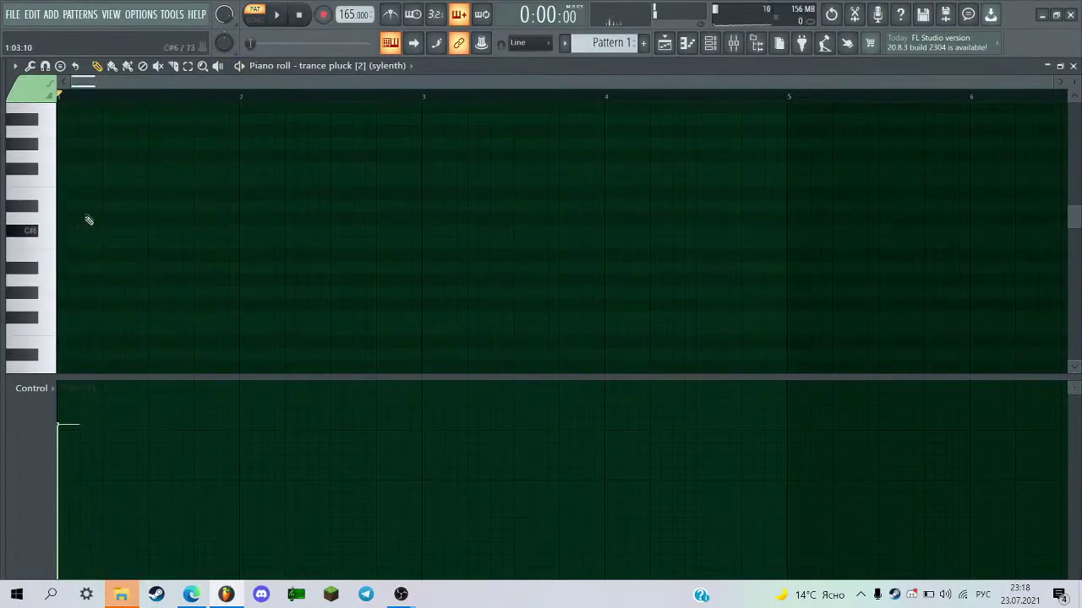
scroll(100, 222, "down", 5)
right_click(72, 194)
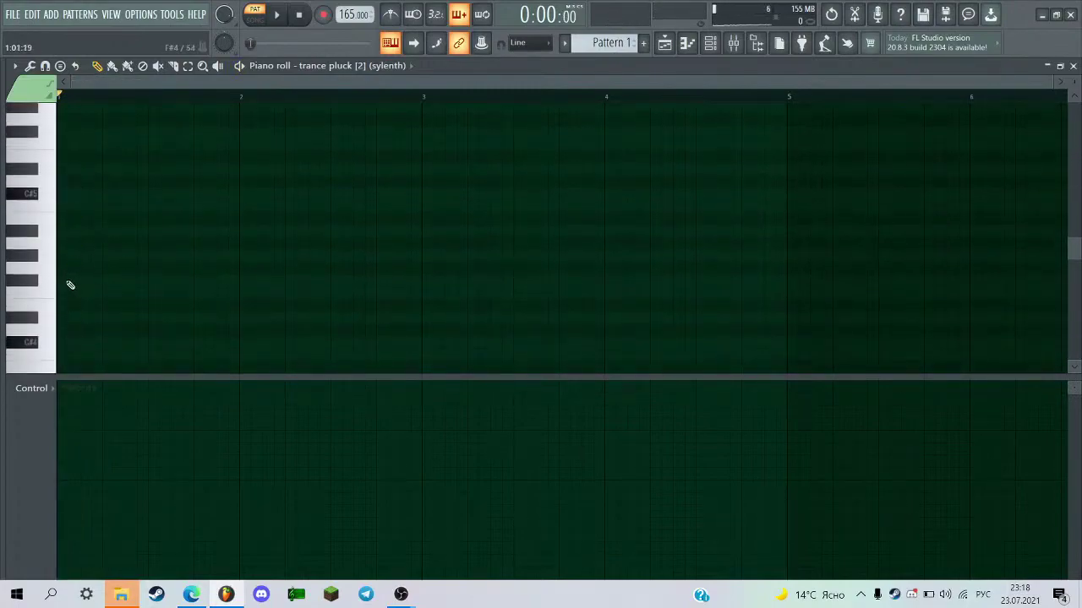
right_click(63, 281)
Place an F#3 root note at the start of bar 1 with an F#4 an octave above it.
scroll(64, 286, "down", 4)
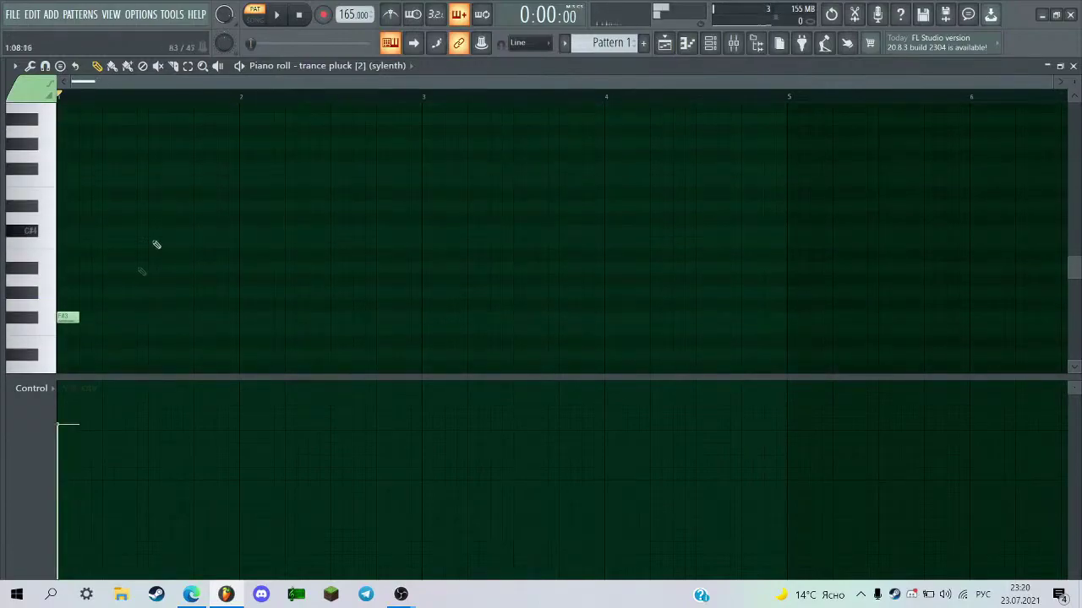
scroll(296, 83, "up", 1)
left_click_drag(297, 82, 207, 83)
scroll(128, 258, "up", 1)
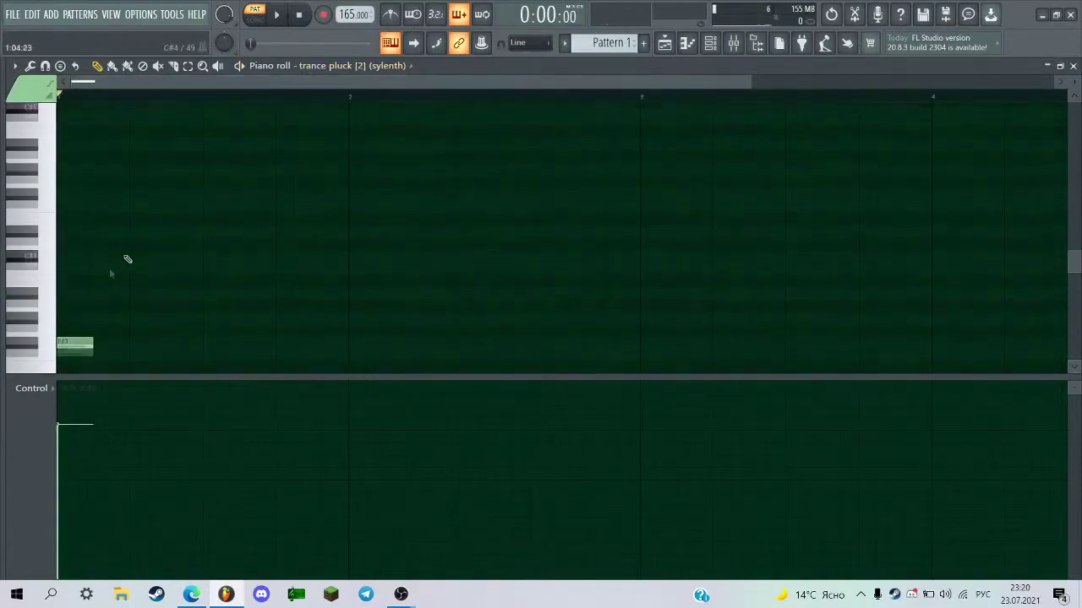
scroll(87, 289, "up", 3)
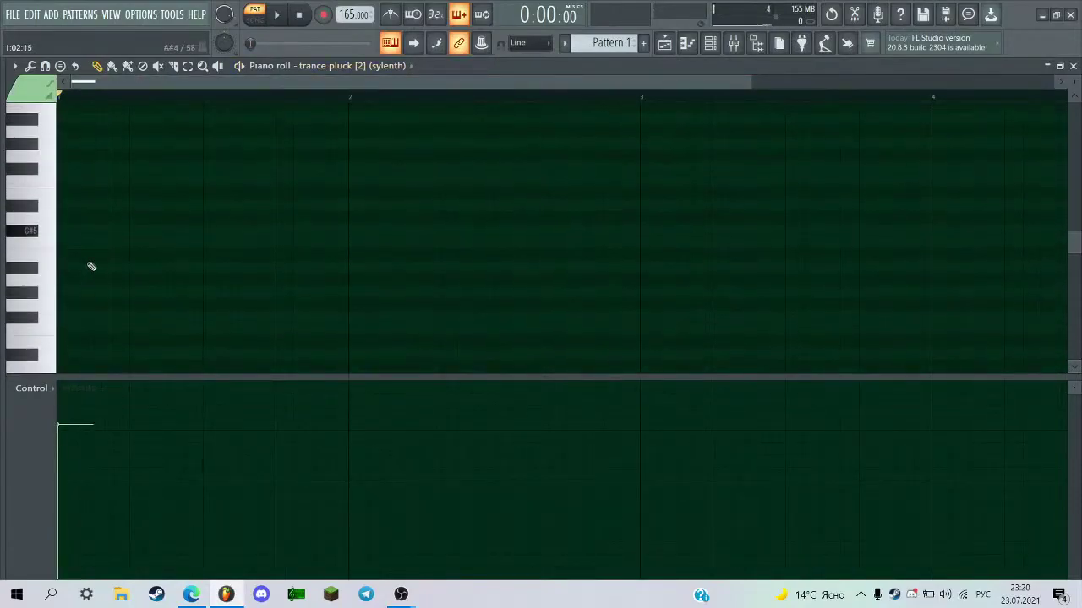
scroll(93, 267, "down", 2)
scroll(84, 241, "up", 2)
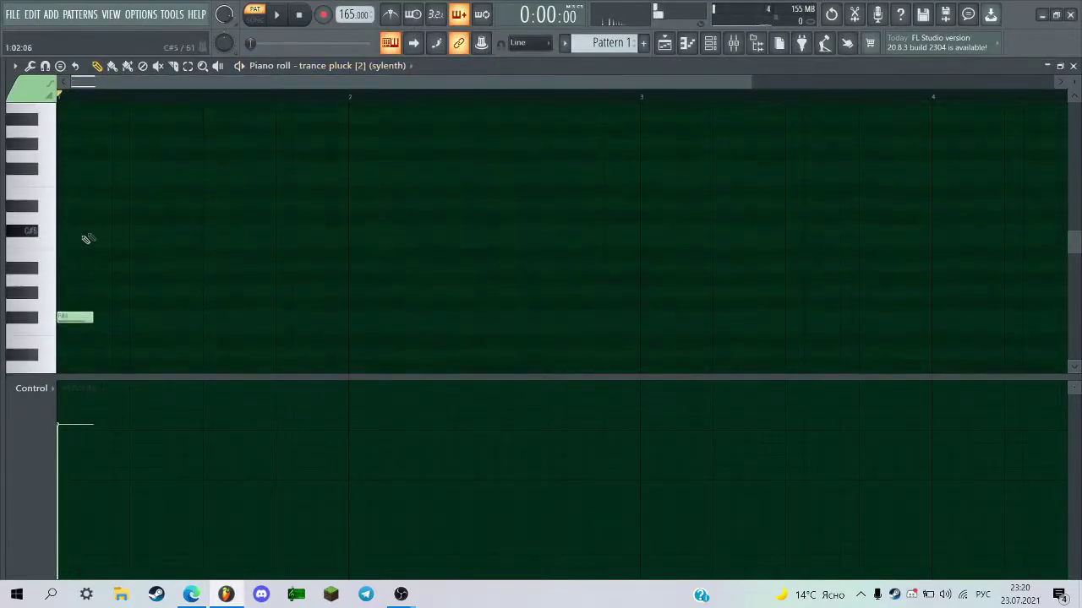
Add C5 on step 3, F5 on step 1 and C#5 on step 5 of bar 1, playing the pattern back between notes.
scroll(137, 241, "up", 3)
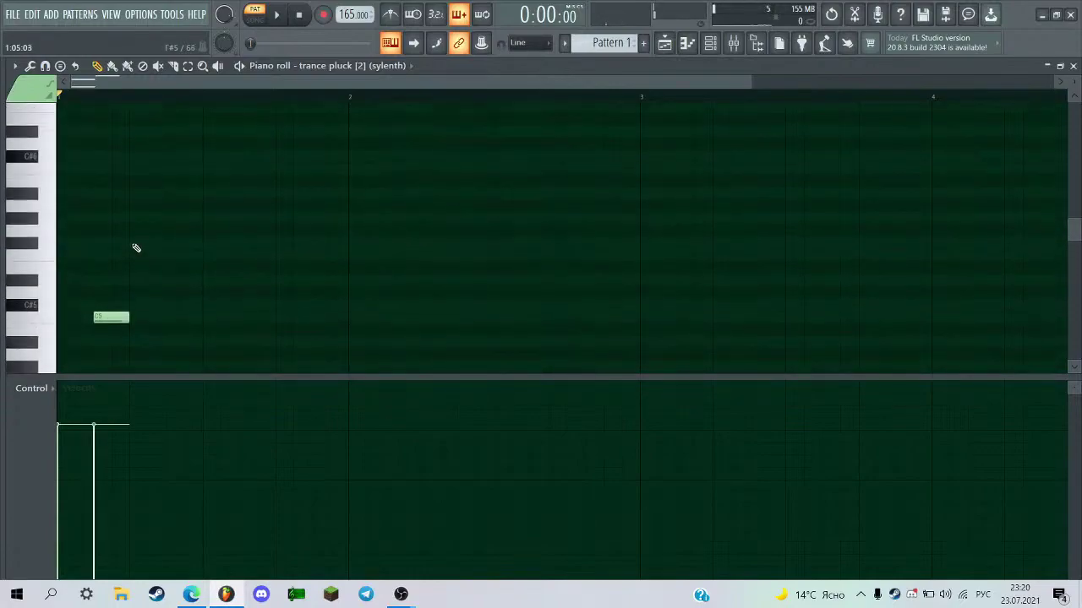
scroll(135, 243, "down", 3)
key("space")
key("space")
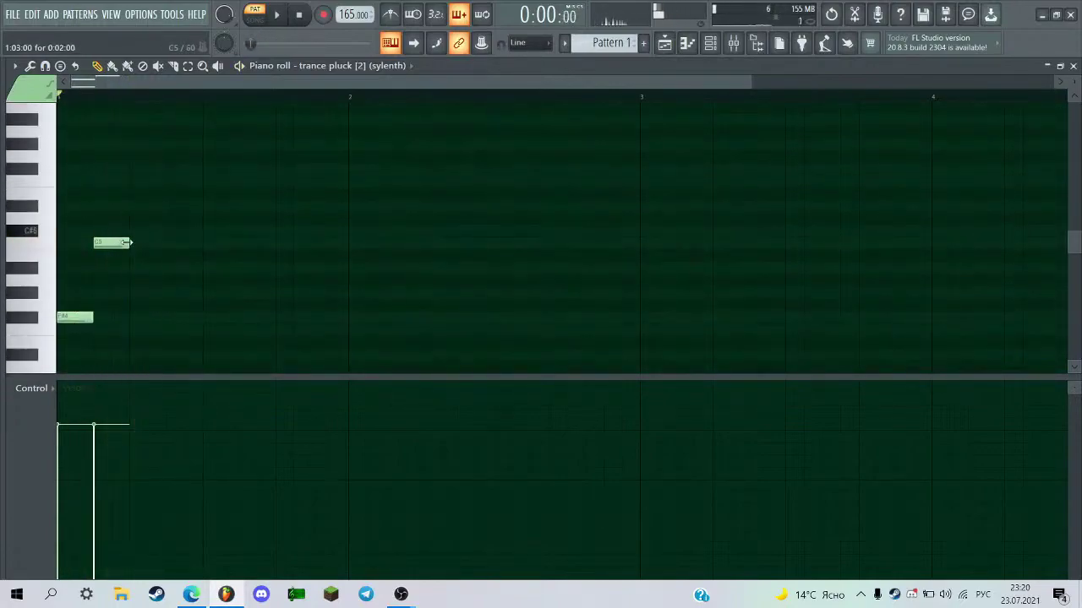
scroll(133, 249, "up", 1)
key("space")
key("space")
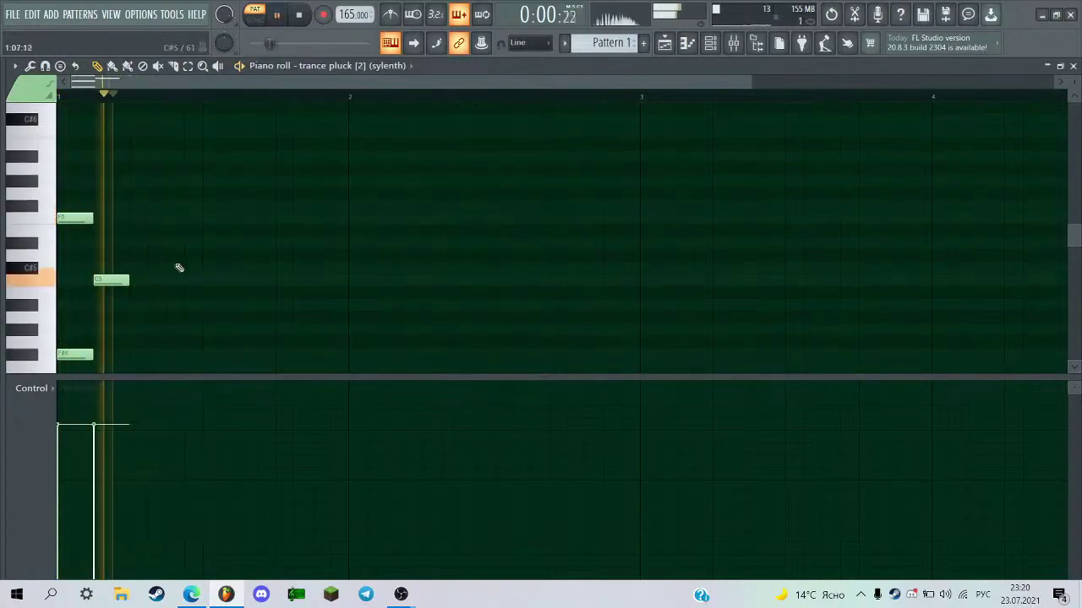
key("space")
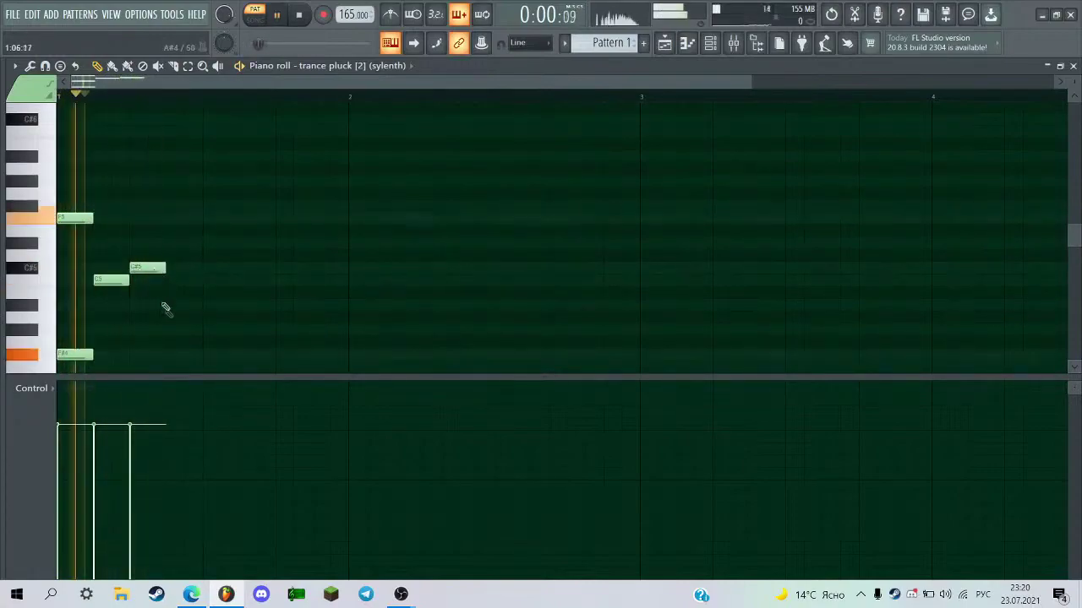
key("space")
Add a G#4 note on step 7 of bar 1 and raise the opening F5 note to G#5.
scroll(97, 297, "down", 2)
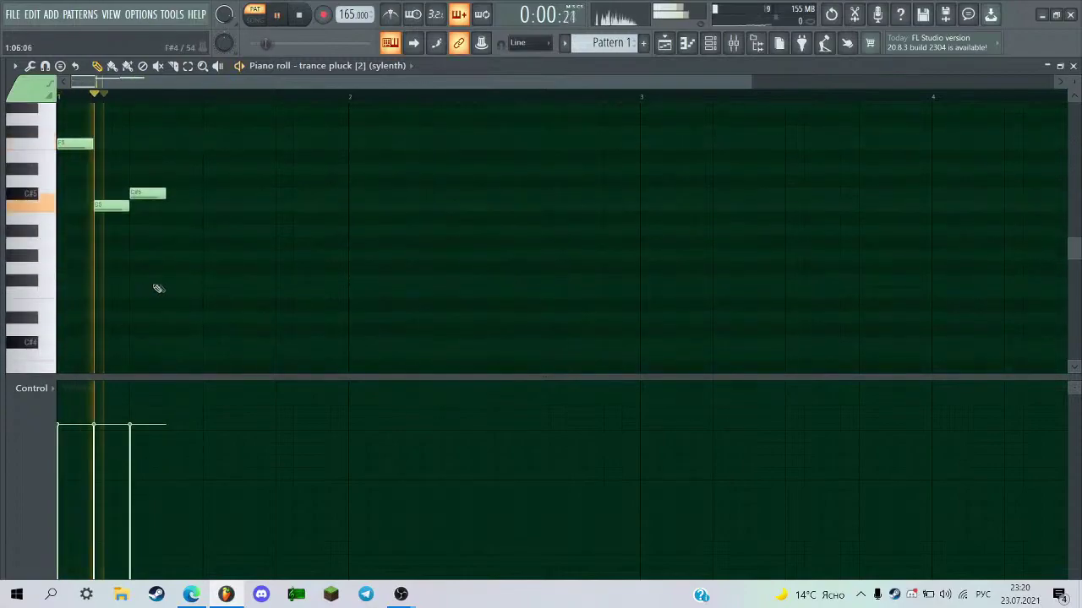
left_click(173, 282)
key("space")
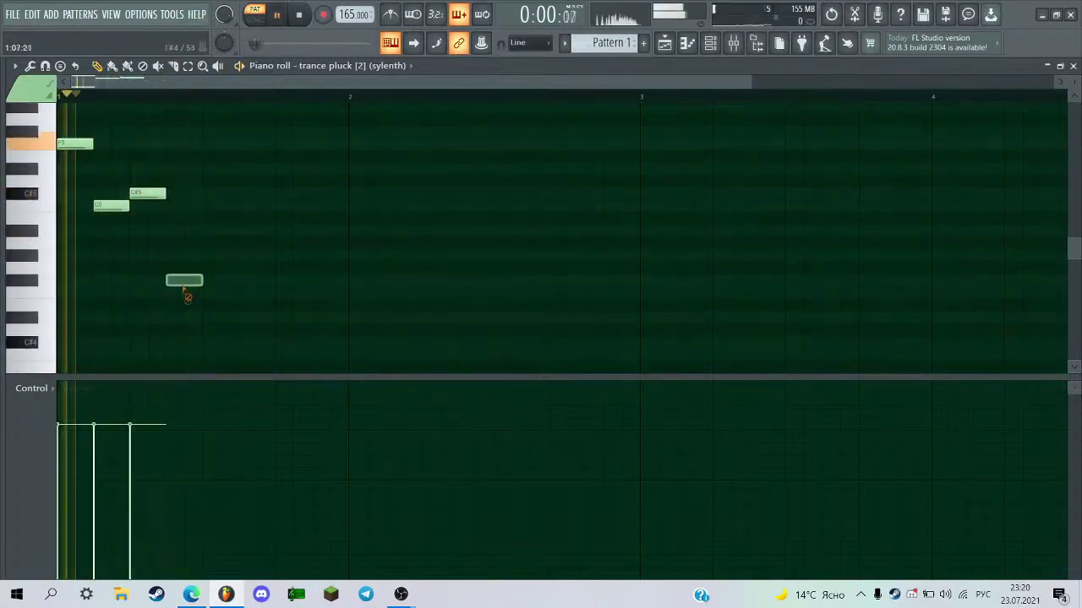
key("space")
scroll(208, 259, "up", 2)
key("space")
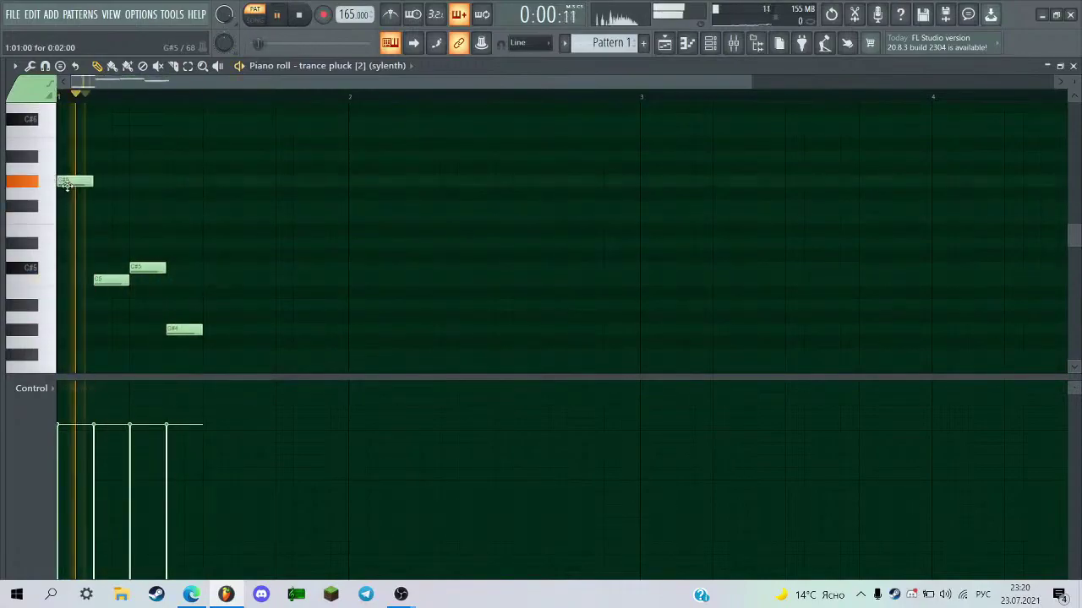
key("space")
Play back bar 1 repeatedly and examine how its low and high notes sound together.
scroll(76, 198, "down", 5)
key("space")
scroll(78, 313, "up", 5)
key("space")
scroll(97, 239, "up", 1)
key("space")
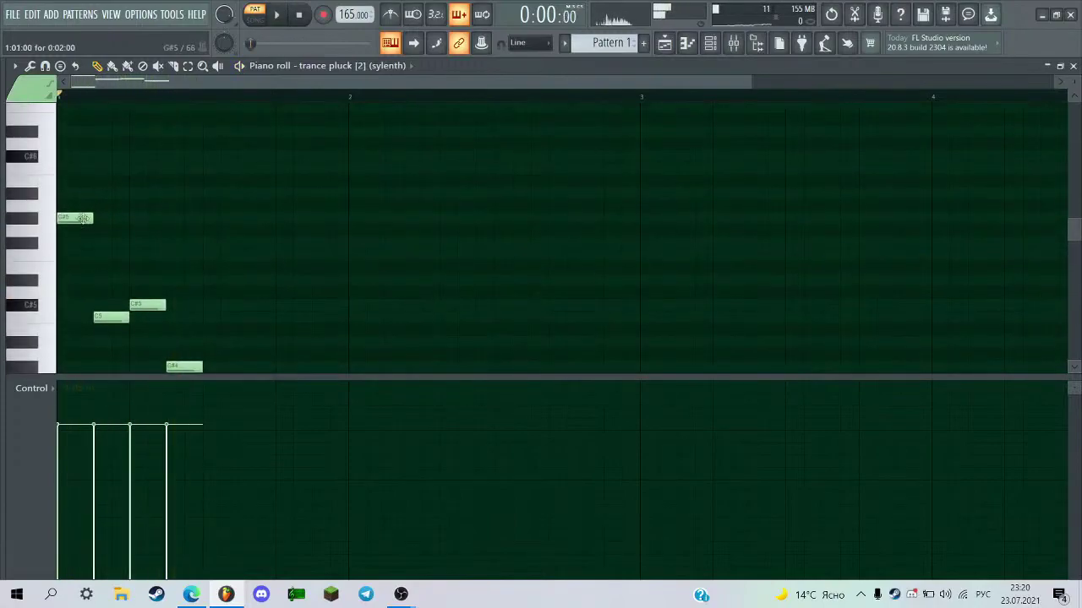
key("space")
mouse_move(74, 215)
left_mouse_down()
mouse_move(203, 217)
mouse_move(141, 222)
mouse_move(64, 205)
left_mouse_up()
key("space")
Add a G#5 note above the G#4 on step 7 of bar 1 and listen to the phrase.
scroll(152, 237, "up", 3)
left_click(148, 267)
scroll(157, 269, "down", 1)
key("space")
key("space")
left_click(142, 231)
left_click_drag(107, 226, 147, 261)
scroll(165, 245, "down", 4)
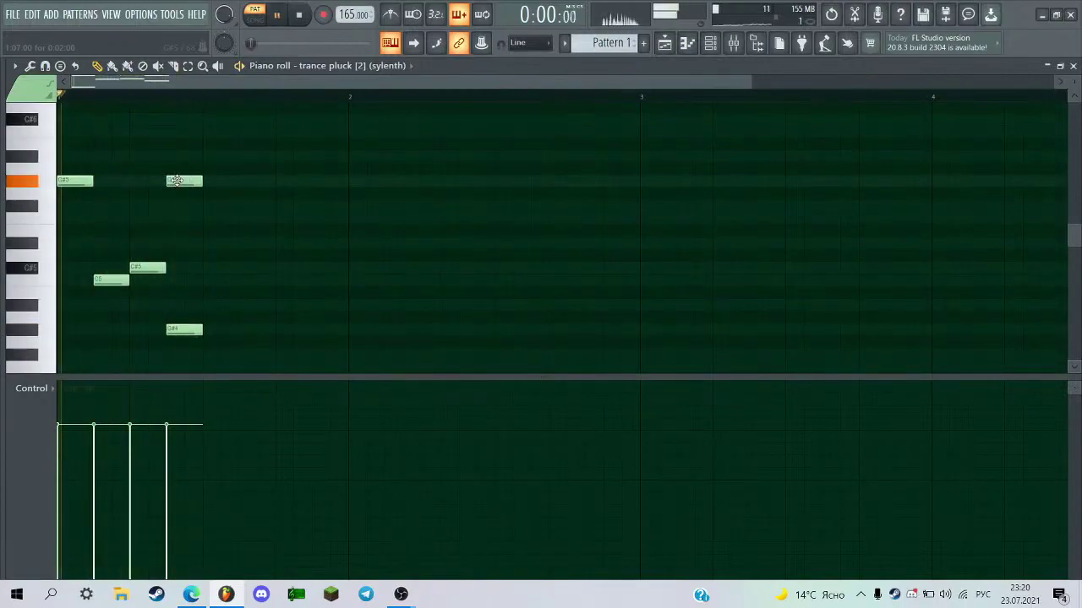
right_click(218, 282)
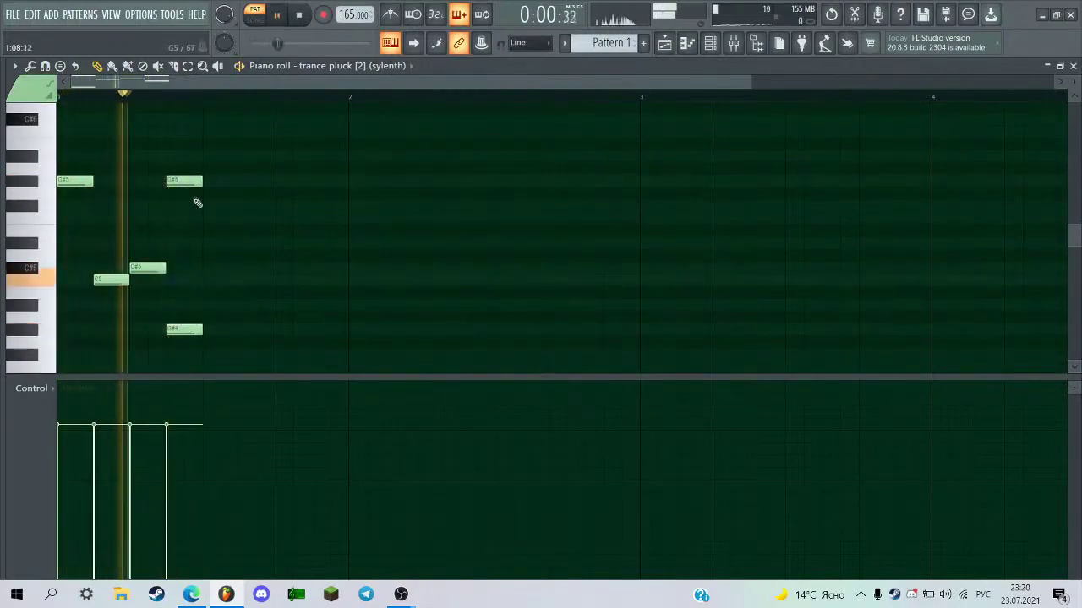
Copy the G#4 and G#5 pair to steps 11 and 15 of bar 1, lowering the last copy's upper note to C#5.
key("space")
left_click_drag(186, 336, 329, 330, "shift")
key("ctrl+d")
left_click_drag(320, 188, 326, 270)
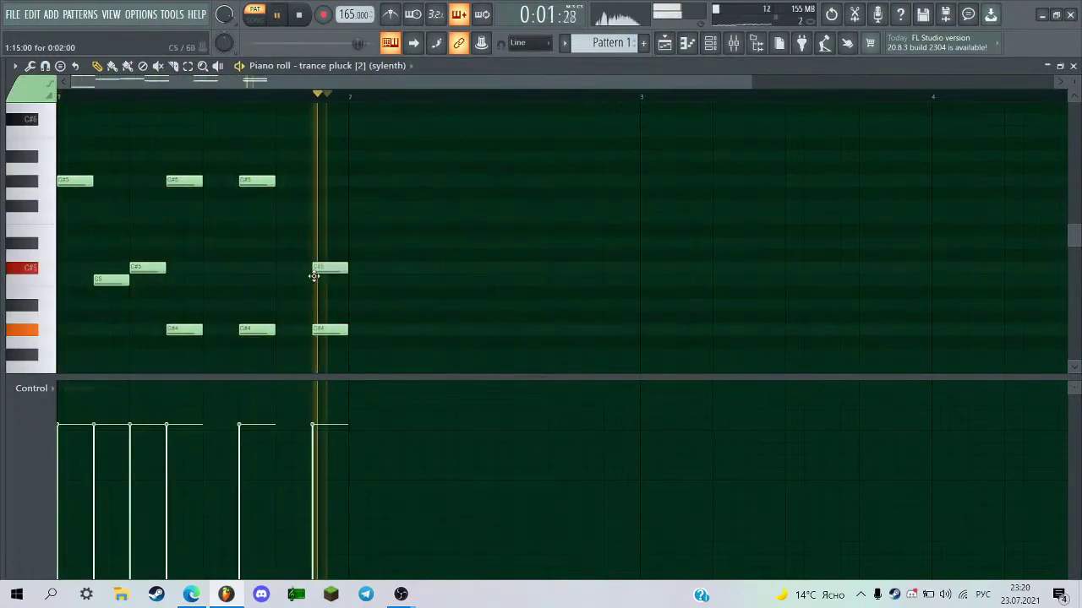
Duplicate bar 1 into bar 2 and replace the copied F#3 root note with G#3.
key("ctrl+b")
scroll(345, 279, "down", 5)
right_click(371, 265)
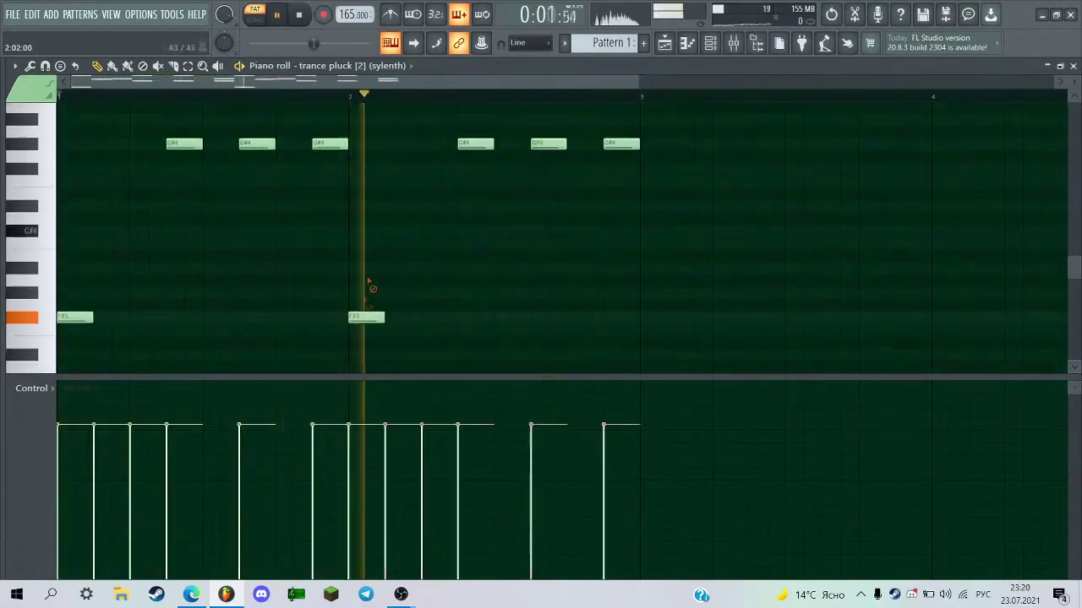
key("space")
left_click(358, 293)
Duplicate the bar 2 notes into bar 3 and replace the copied root note with A#3.
scroll(430, 281, "up", 5)
left_click_drag(709, 151, 350, 423, "ctrl")
scroll(398, 367, "down", 4)
key("ctrl+b")
key("space")
key("space")
right_click(660, 227)
left_click(647, 206)
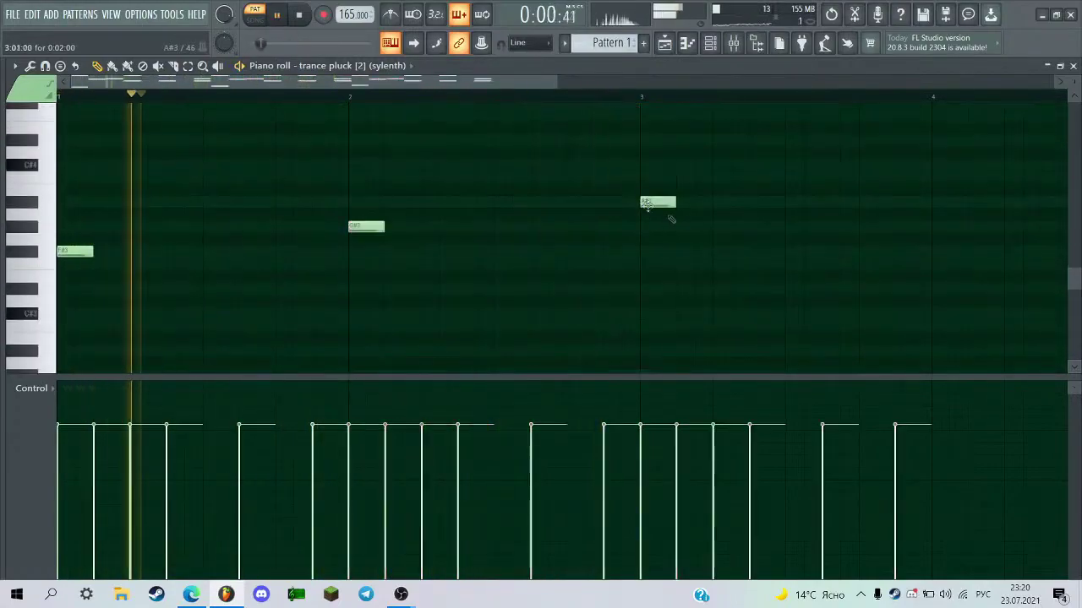
Duplicate the bar 3 notes into bar 4 and replace the copied root note with F3.
scroll(713, 227, "up", 2)
scroll(716, 227, "up", 2)
scroll(752, 233, "down", 2)
scroll(739, 243, "up", 2)
left_click_drag(724, 159, 463, 407, "ctrl")
key("ctrl+b")
right_click(701, 305)
scroll(702, 315, "down", 1)
left_click(700, 322)
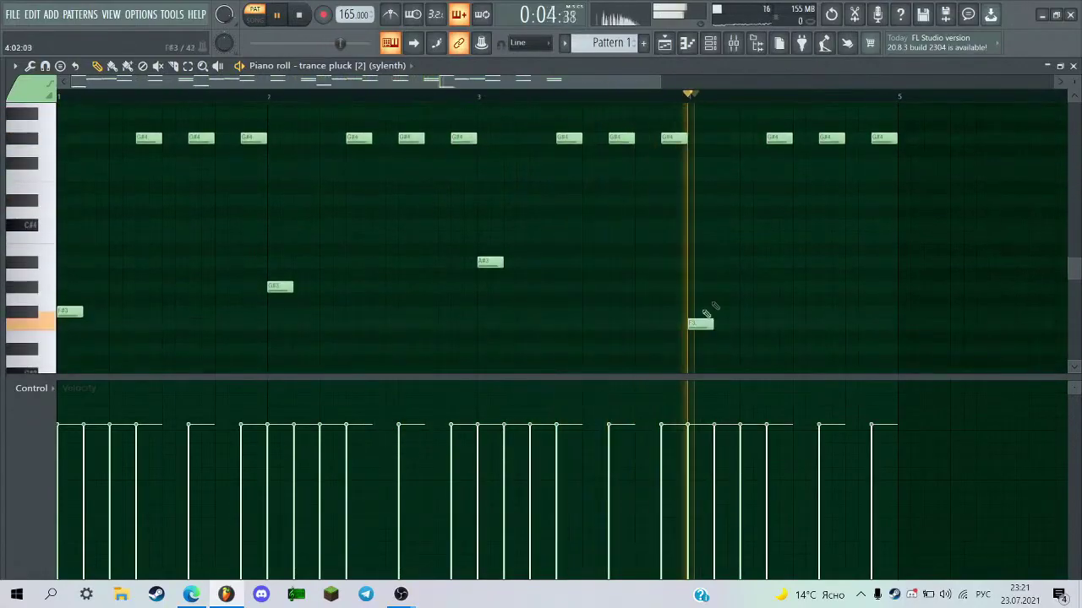
Try adding an A#3 note above the F3 at the start of bar 4.
scroll(712, 283, "up", 2)
left_click(689, 301)
scroll(642, 303, "down", 3)
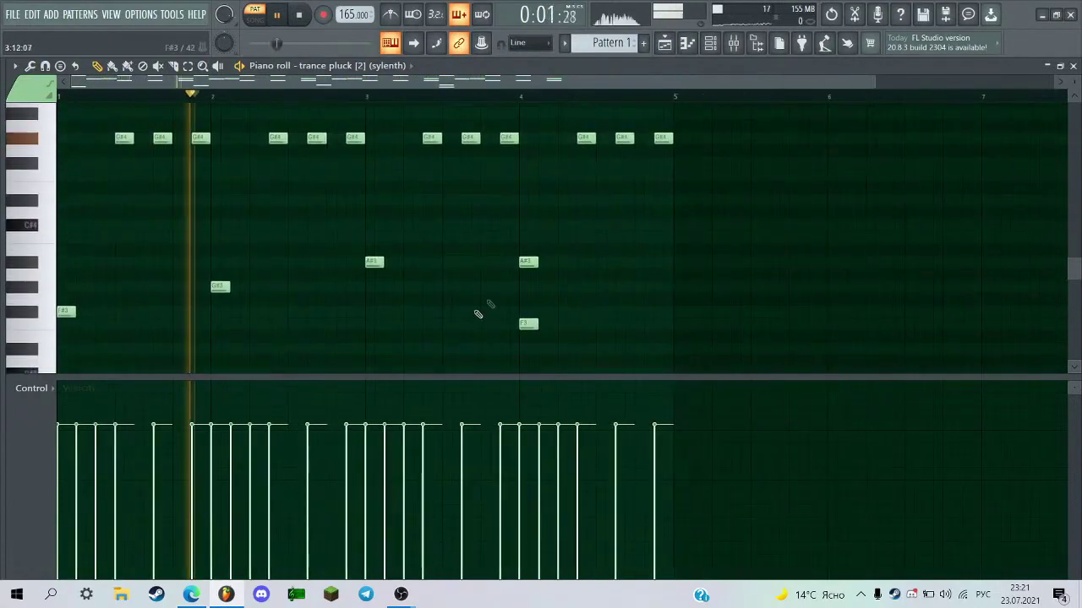
Send the greeting "здаров" in the YouTube Studio live stream chat and return to FL Studio.
key("alt+Tab")
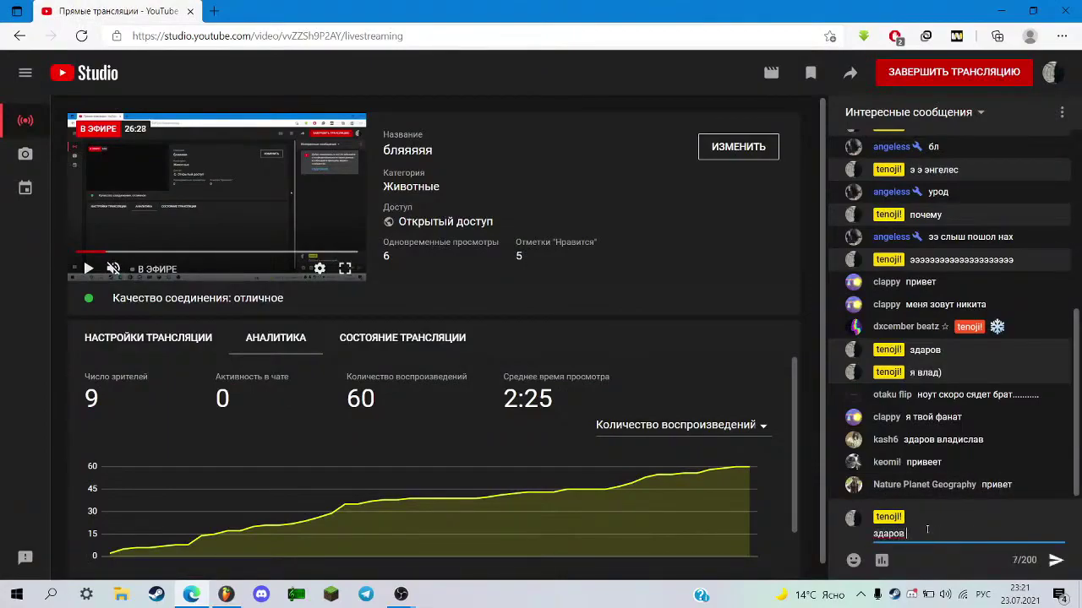
key("Return")
key("alt+Tab")
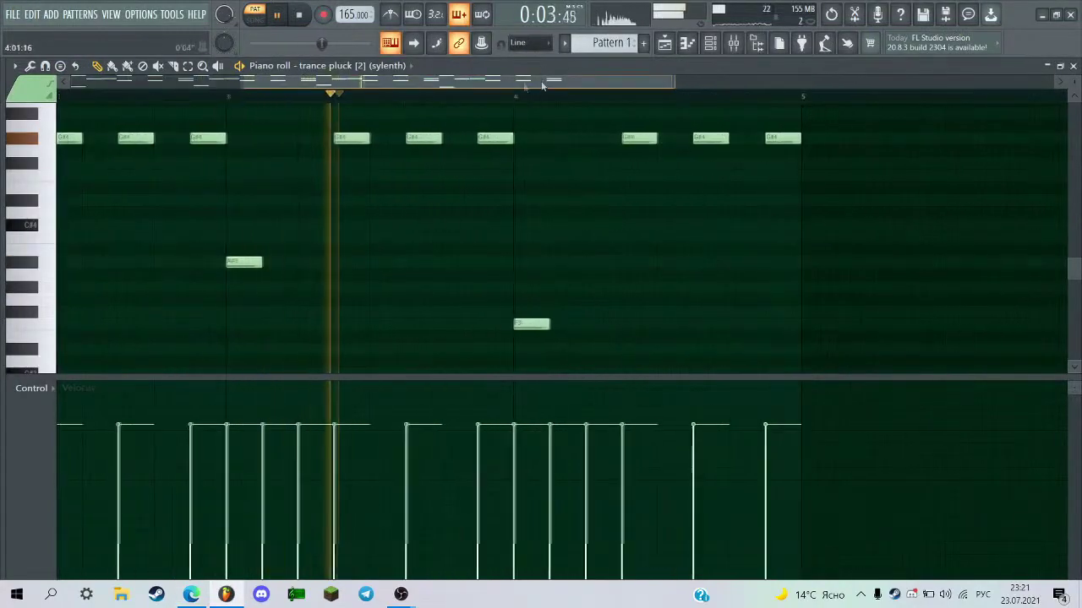
Transpose the whole four-bar melody up four semitones and play it back.
left_click_drag(543, 83, 449, 266)
key("space")
key("shift+Up")
key("shift+Up")
key("shift+Up")
key("space")
scroll(450, 280, "up", 3)
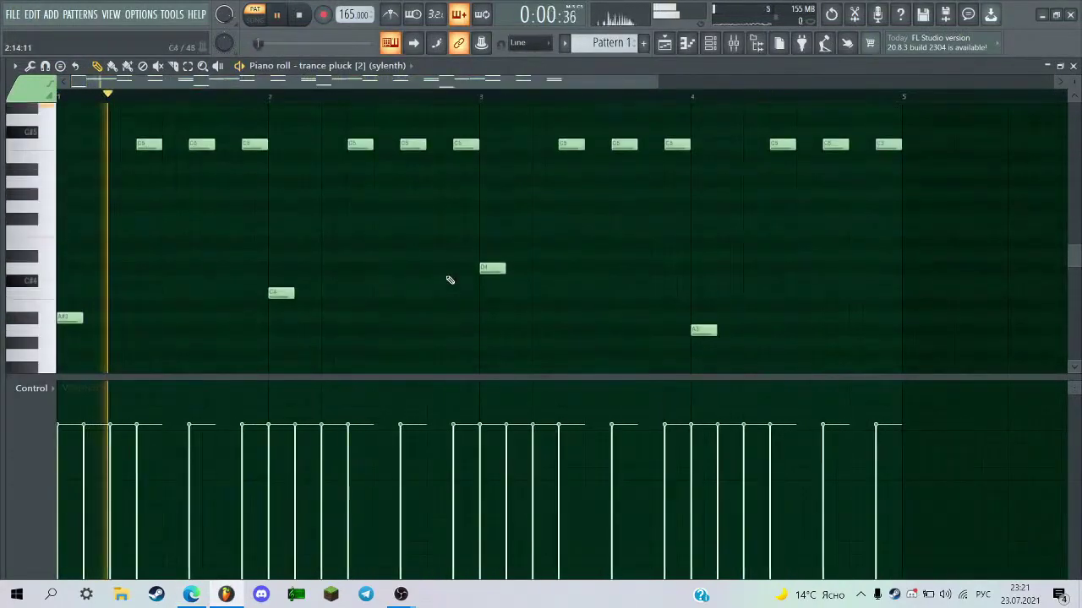
scroll(450, 280, "up", 3)
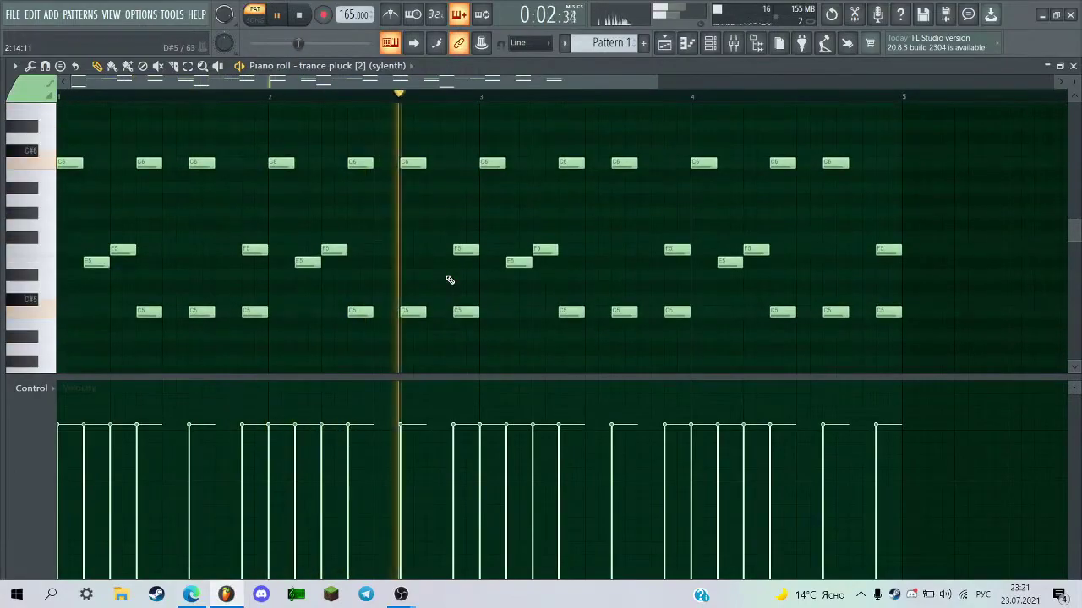
Set the root note of the piano roll's scale highlighting to F.
key("alt+Tab")
key("alt+Tab")
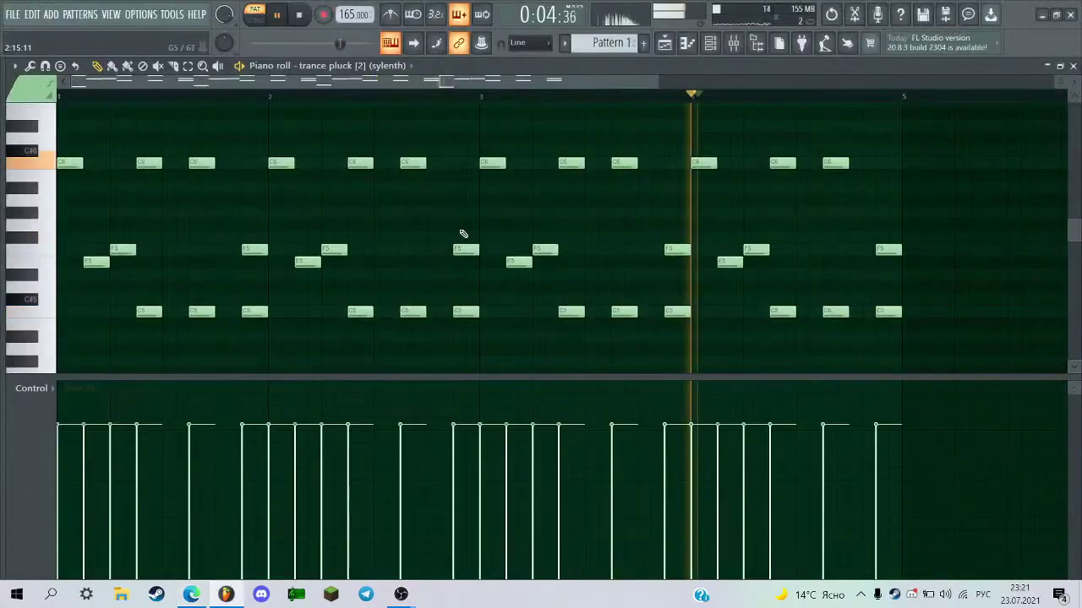
left_click(16, 67)
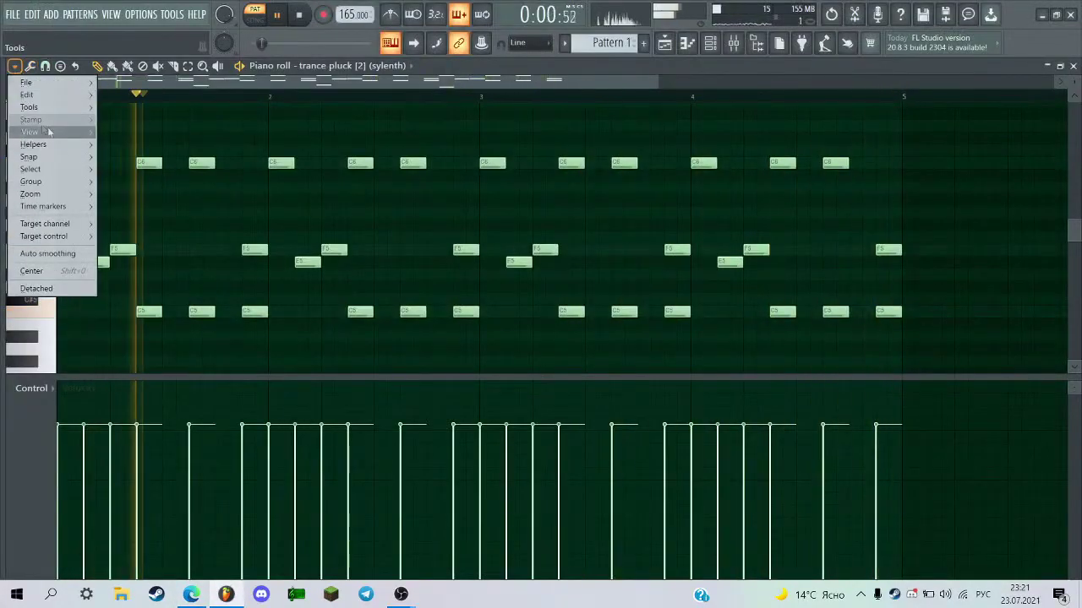
left_click(181, 198)
left_click(17, 67)
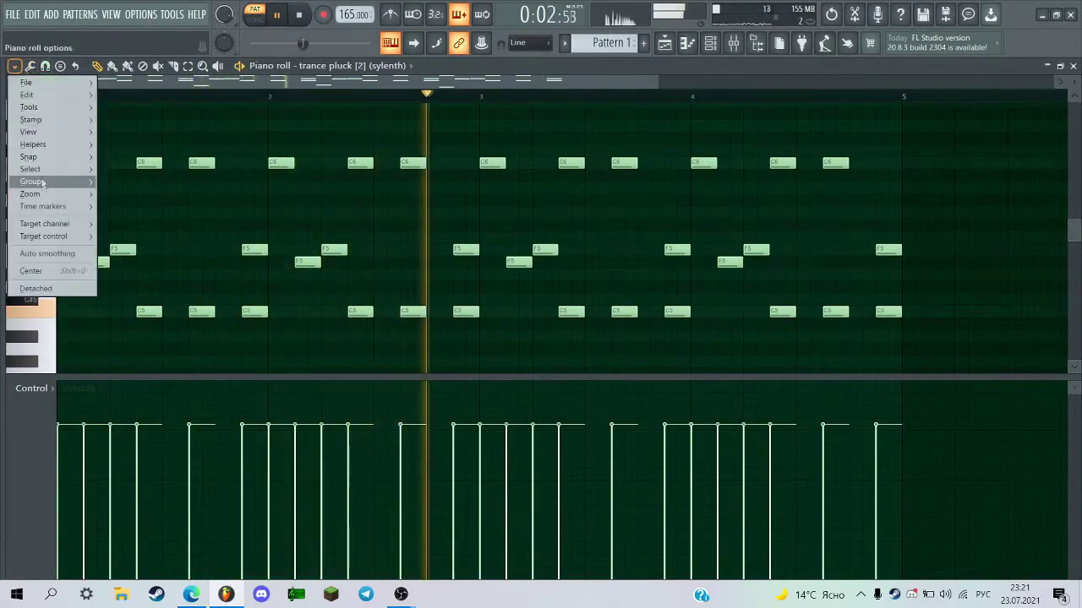
mouse_move(34, 145)
mouse_move(169, 157)
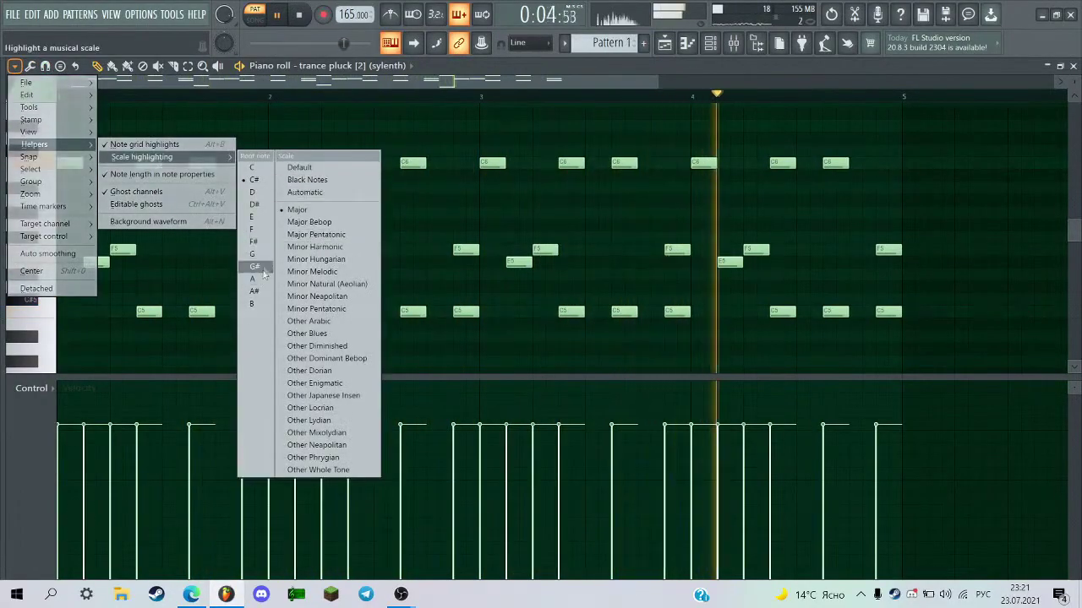
left_click(258, 240)
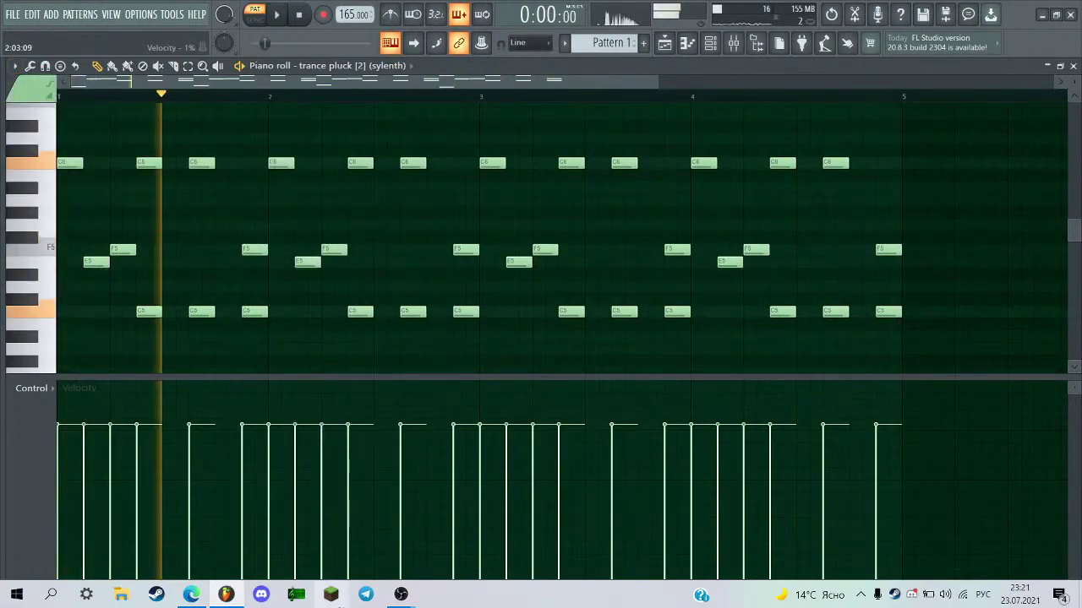
Add an E5 note just before the last F5 of bar 1 and play the melody back.
key("space")
key("alt+Tab")
key("space")
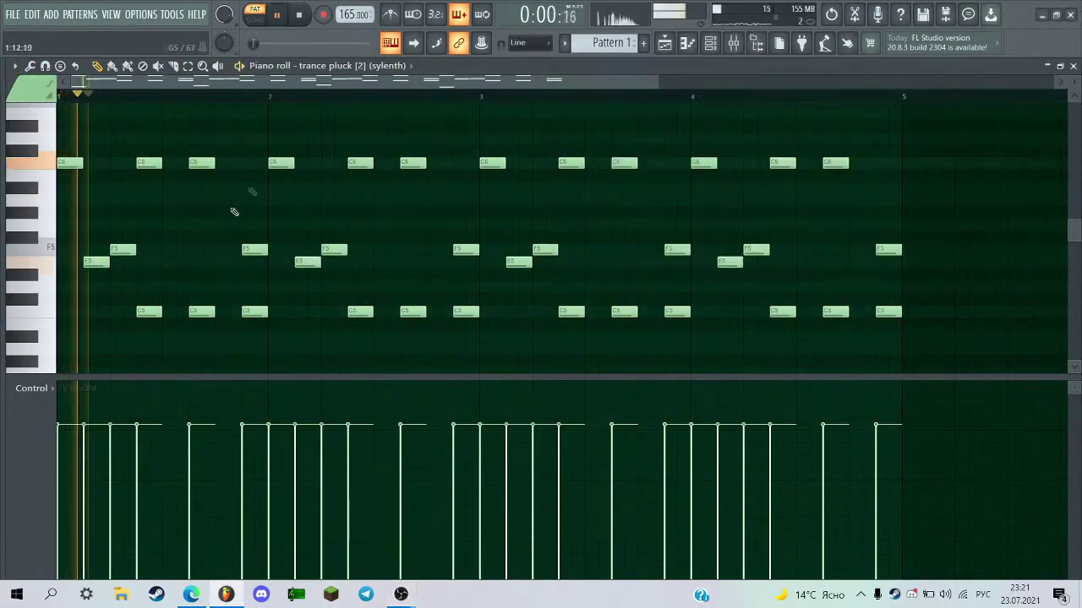
key("space")
scroll(234, 214, "up", 2)
left_click_drag(324, 83, 283, 83)
scroll(270, 245, "up", 2)
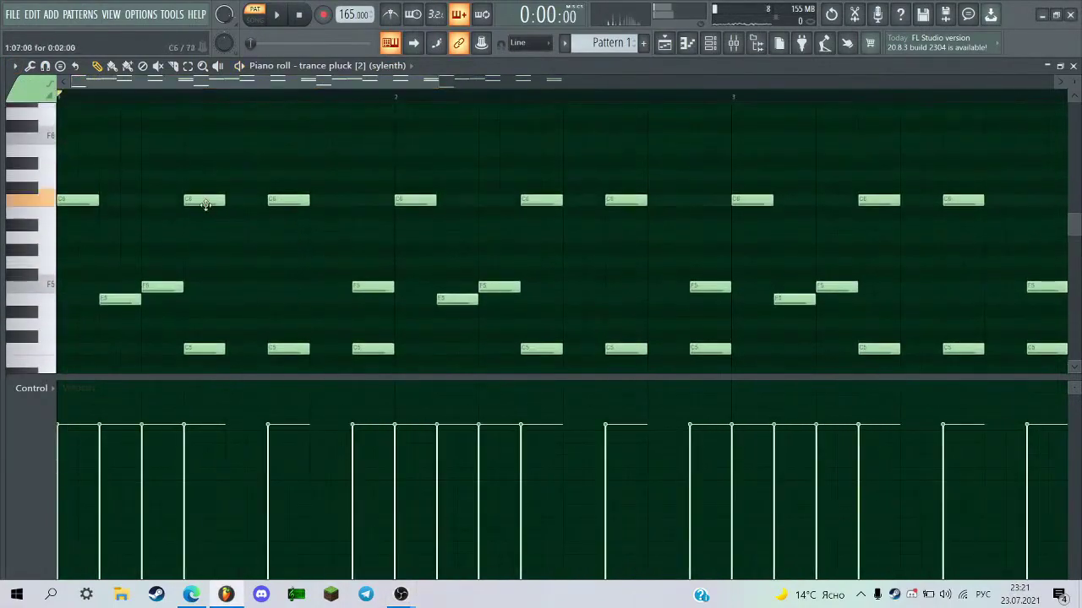
left_click(282, 286)
key("space")
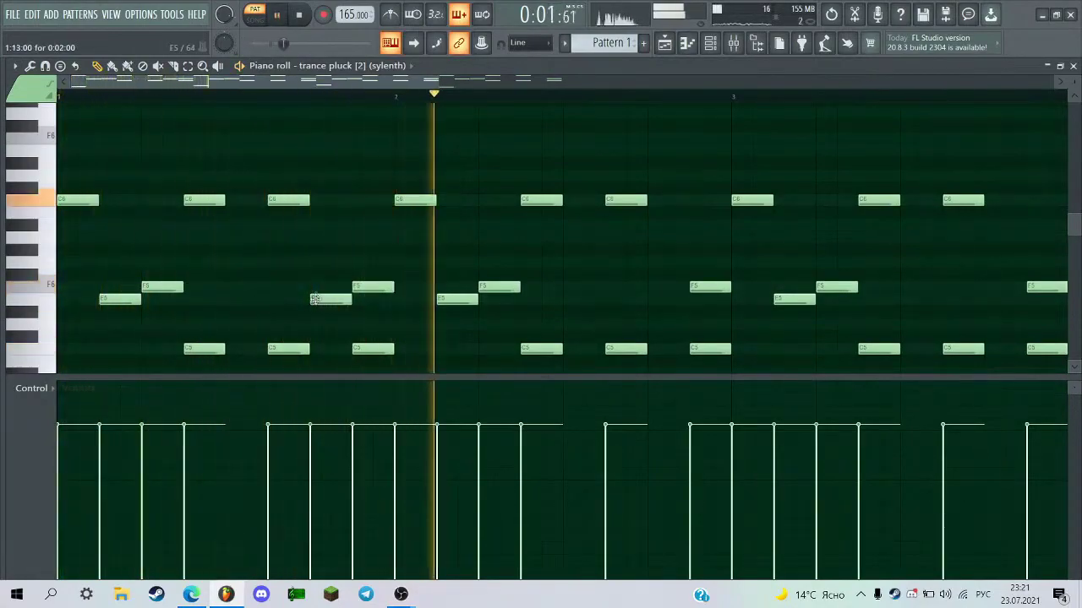
key("space")
key("space")
Add an E6 note and an E5 note just before the last F5 of bar 2, checking them in playback.
left_click(650, 150)
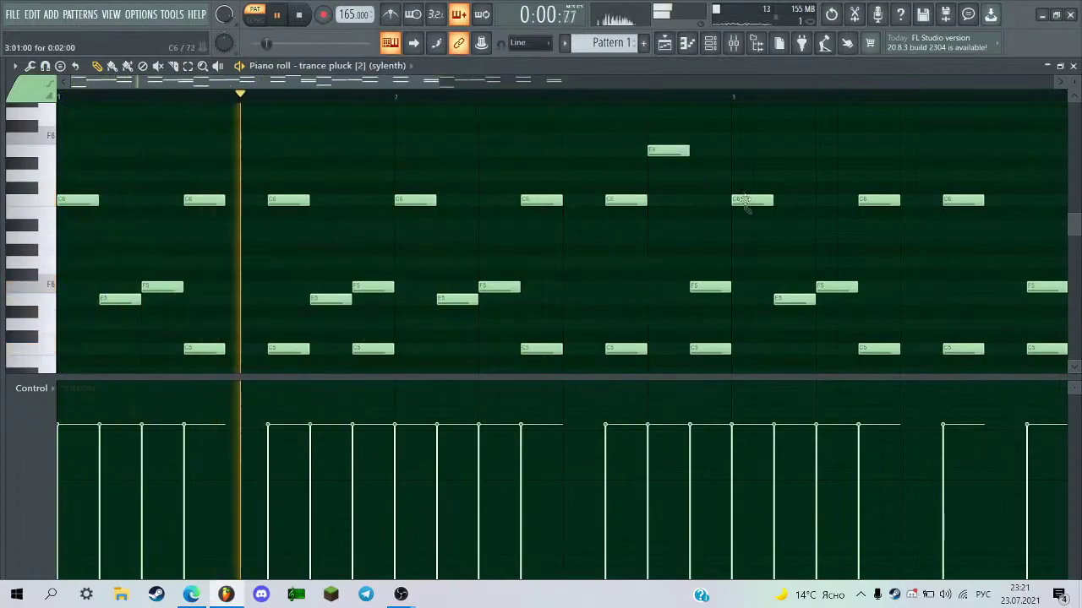
scroll(667, 230, "down", 2, "ctrl")
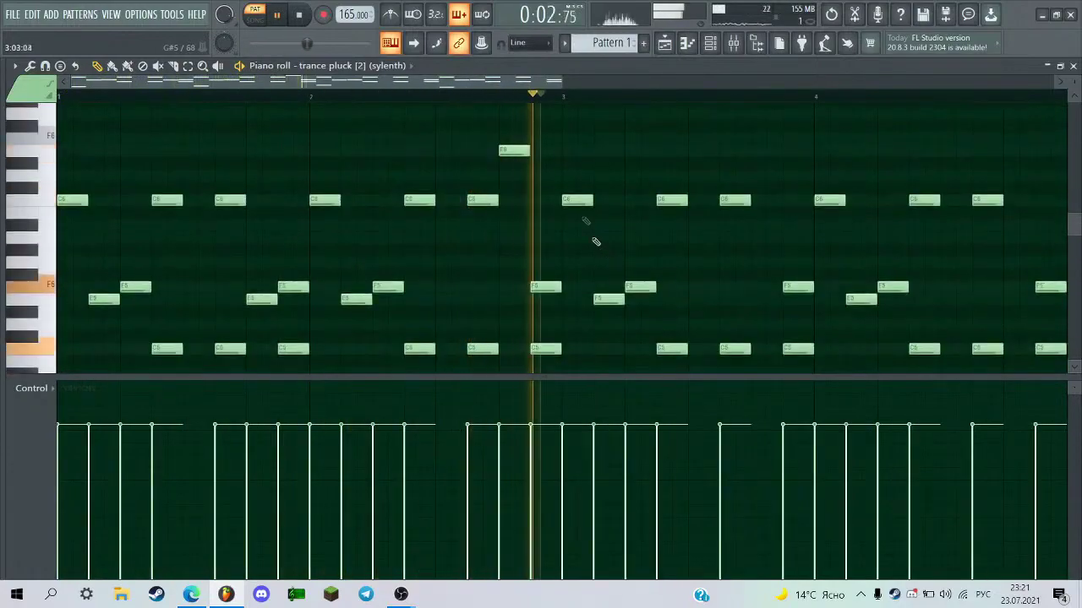
key("space")
right_click(520, 150)
key("space")
left_click(513, 297)
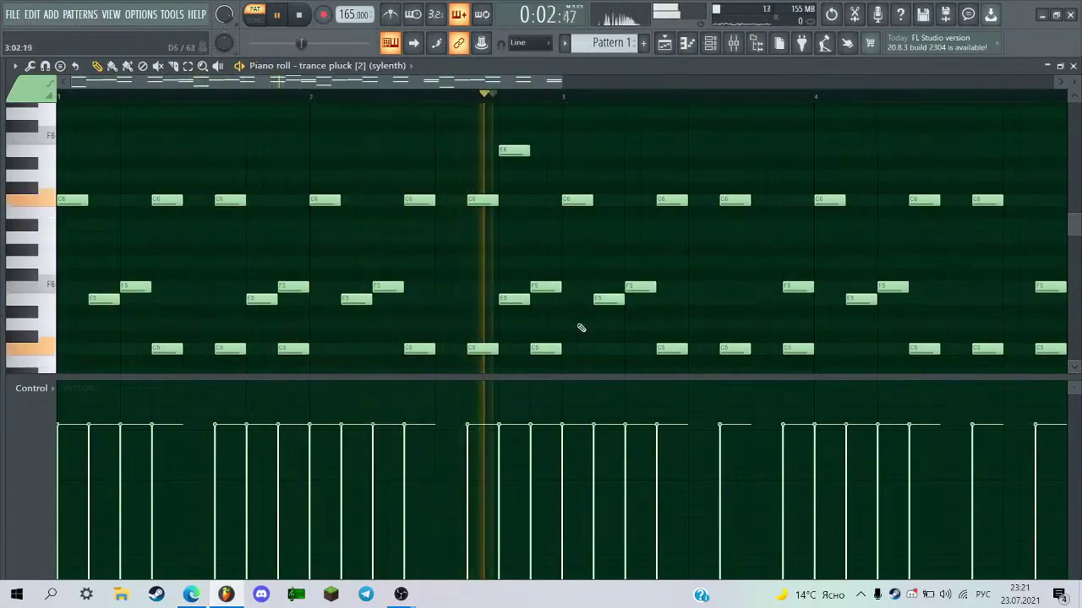
Delete the upper melody notes of bars 3 and 4, keeping the low root notes.
scroll(580, 319, "up", 2)
scroll(575, 313, "down", 3)
left_click_drag(879, 142, 444, 404, "ctrl")
scroll(541, 334, "up", 5)
left_click_drag(849, 151, 465, 323, "ctrl")
scroll(471, 302, "up", 2)
key("Delete")
Duplicate the upper melody notes of bars 1 and 2 into bars 3 and 4 and play the pattern.
key("space")
left_click_drag(541, 299, 74, 108, "ctrl")
key("ctrl+z")
key("space")
scroll(243, 209, "down", 3)
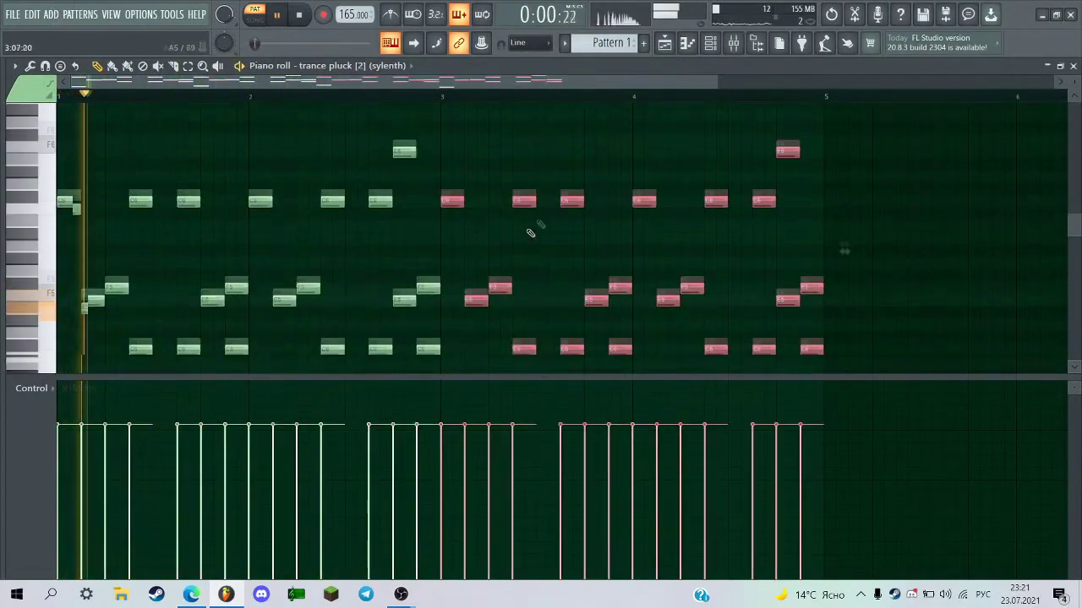
left_click(841, 262, "ctrl")
scroll(848, 280, "up", 2)
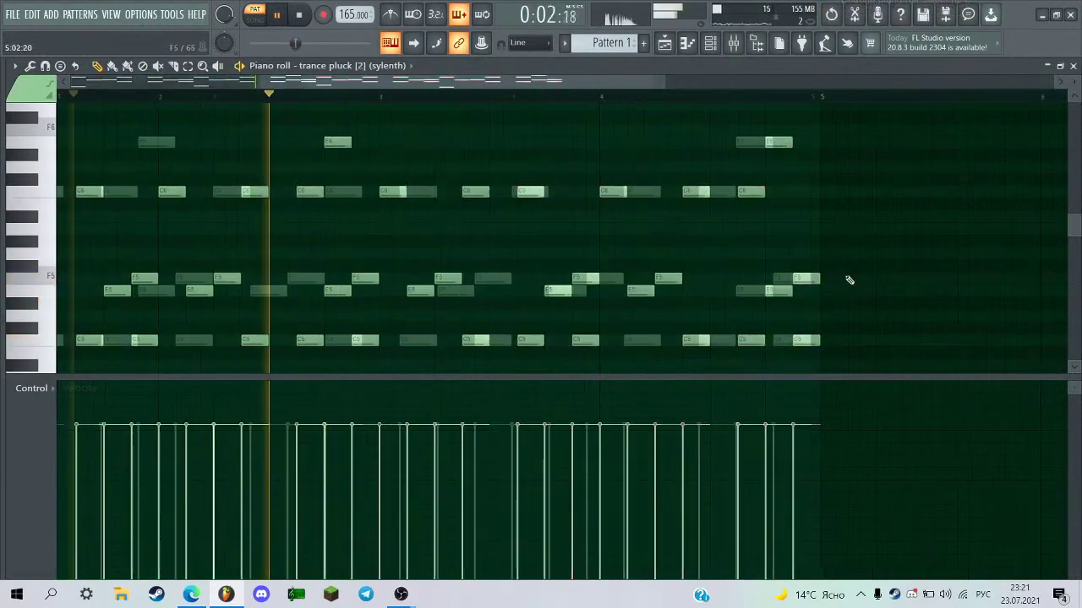
Replace the E6, E5 and F5 notes at the end of bar 4 with F5 followed by G5.
scroll(799, 287, "up", 1)
right_click(765, 275)
right_click(711, 289)
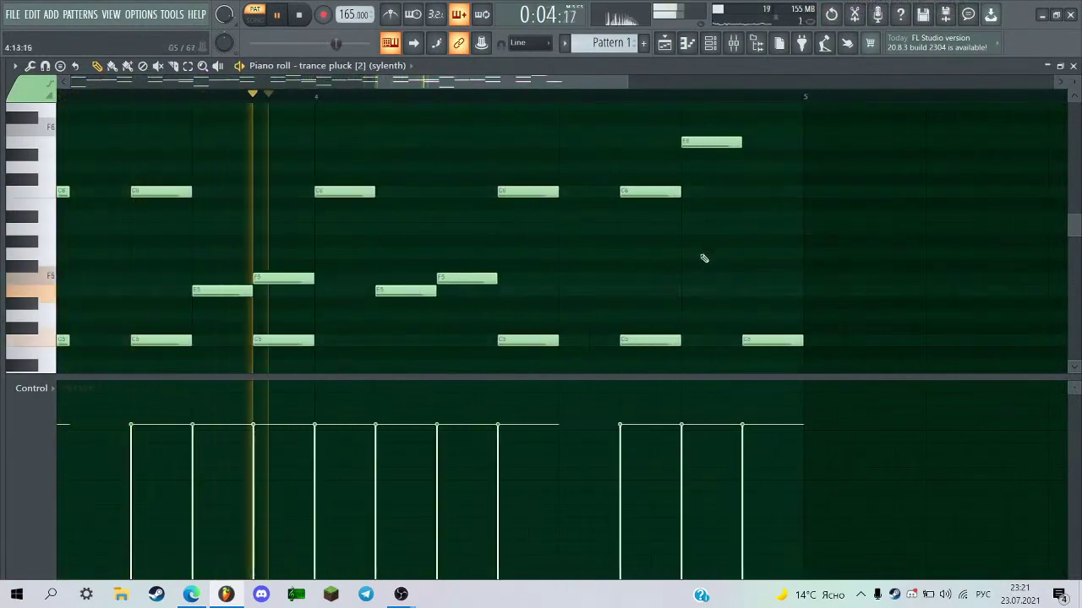
left_click(705, 228)
left_click(751, 277)
scroll(710, 224, "up", 1)
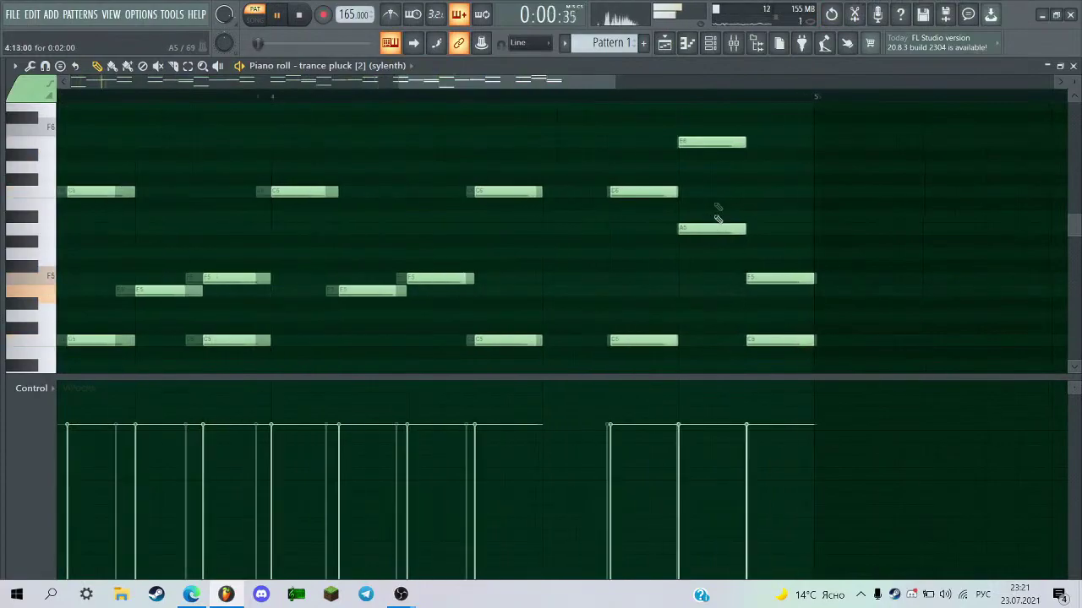
right_click(711, 141)
scroll(714, 254, "down", 2)
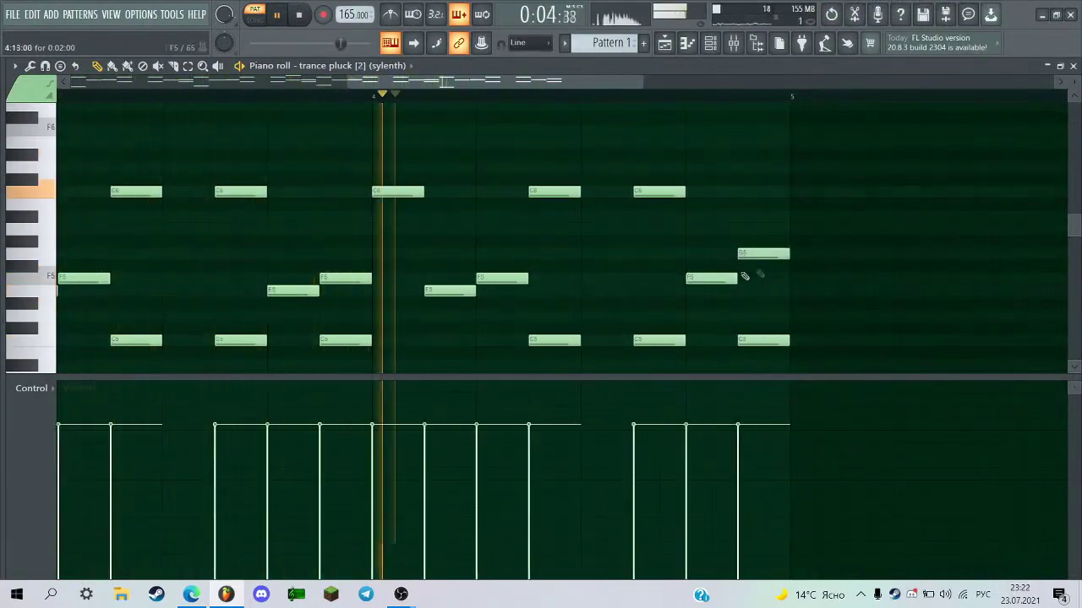
Play back the four-bar pattern and review the upper melody and the low root notes.
scroll(866, 287, "down", 2)
scroll(854, 288, "up", 2)
scroll(734, 313, "down", 1)
scroll(737, 306, "down", 3)
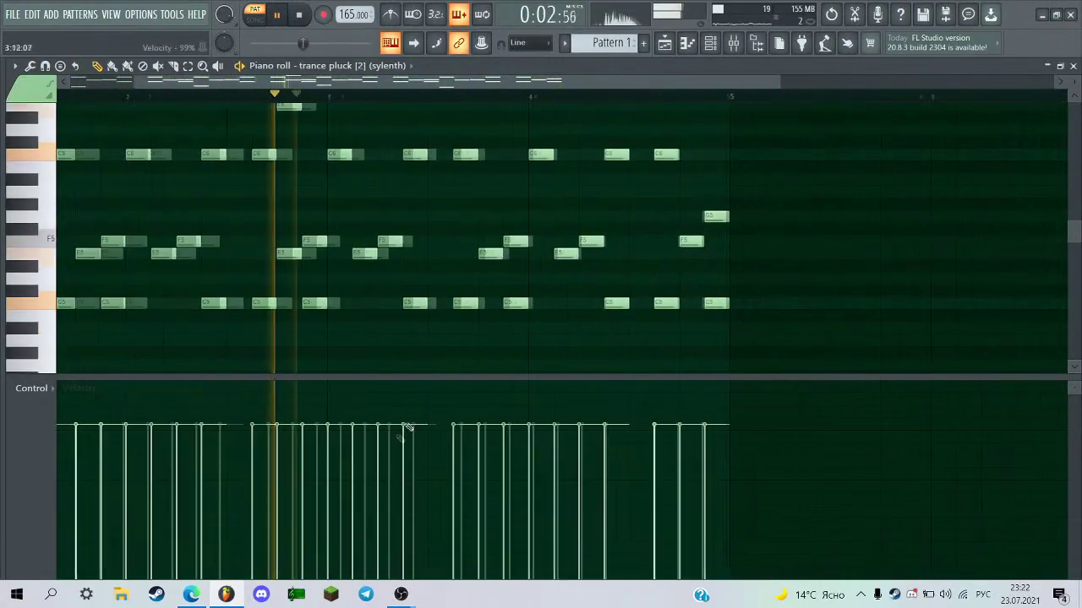
scroll(386, 355, "down", 2)
scroll(365, 332, "up", 2)
scroll(397, 311, "up", 4)
scroll(435, 288, "up", 2)
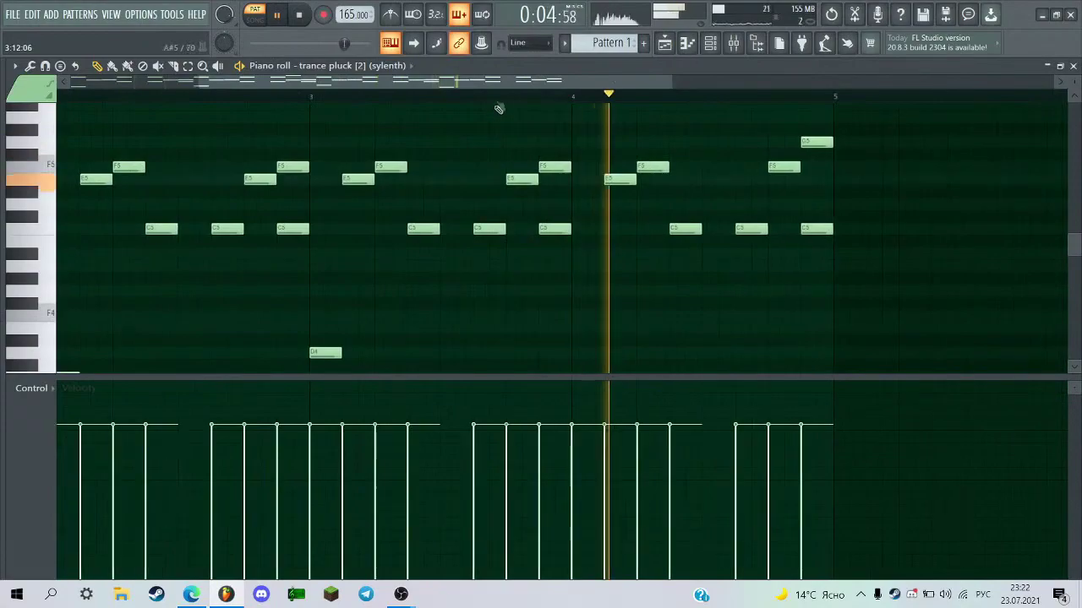
scroll(94, 193, "left", 2)
scroll(362, 260, "down", 2)
scroll(544, 222, "down", 7)
scroll(488, 266, "up", 3)
left_click(637, 265, "ctrl")
scroll(580, 256, "up", 2)
scroll(411, 363, "up", 2)
scroll(398, 347, "down", 2)
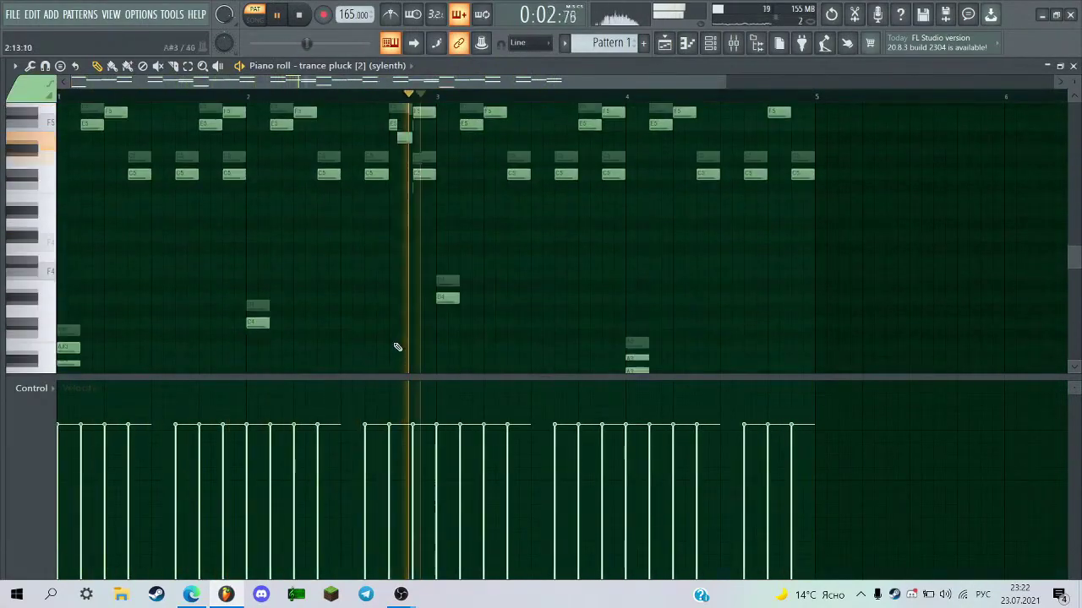
scroll(438, 232, "up", 2)
scroll(201, 151, "left", 2)
scroll(358, 234, "down", 2)
scroll(372, 222, "up", 2)
Open the mixer and lower the volume of Insert 1 slightly while the pattern plays.
key("Escape")
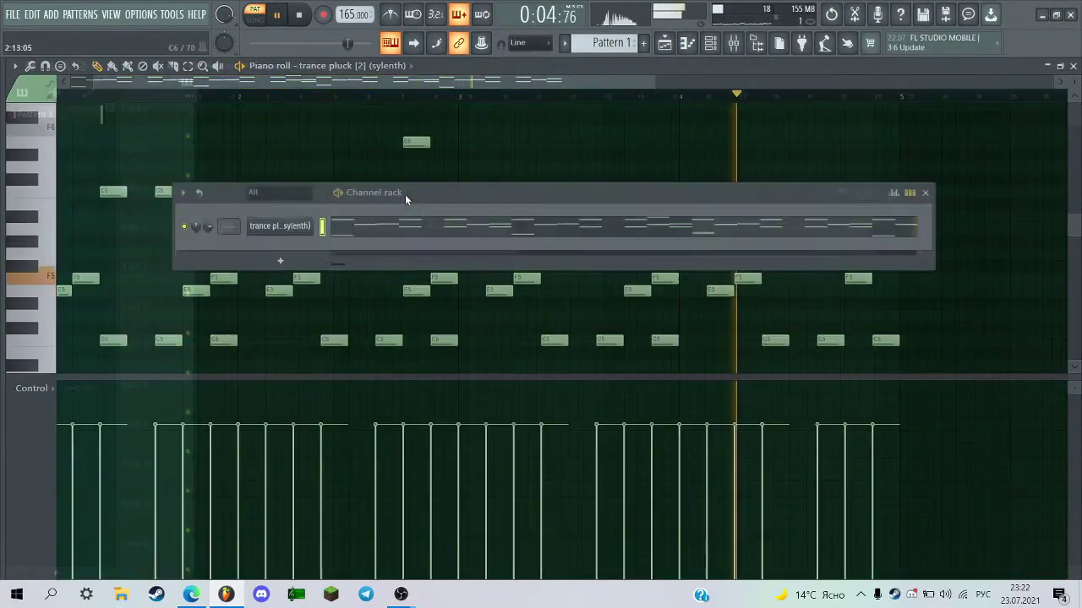
key("alt+Tab")
left_click(582, 386)
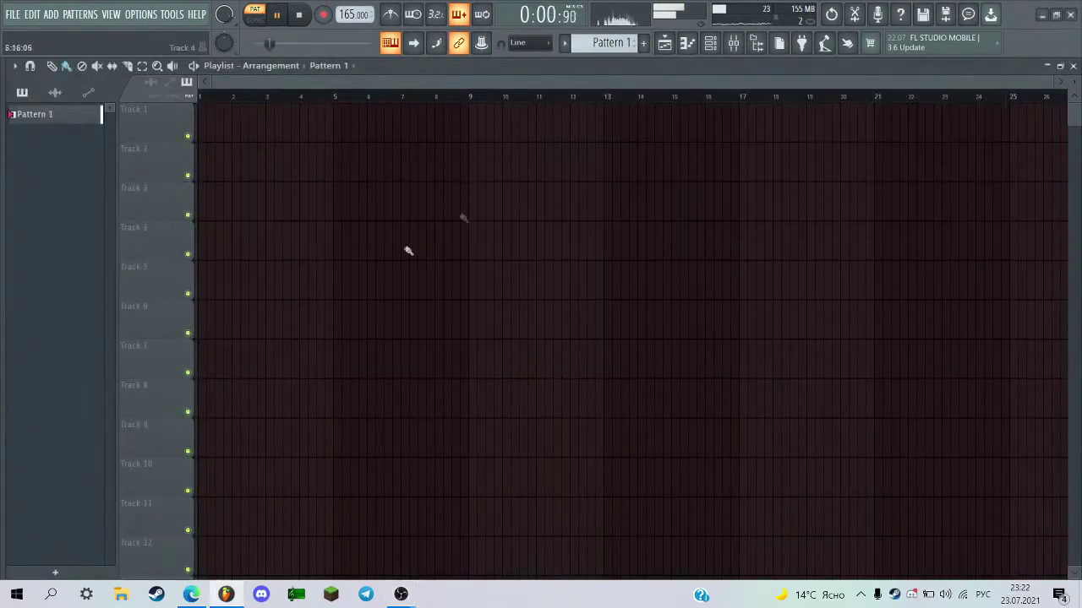
left_click(709, 46)
key("space")
left_click(735, 45)
key("space")
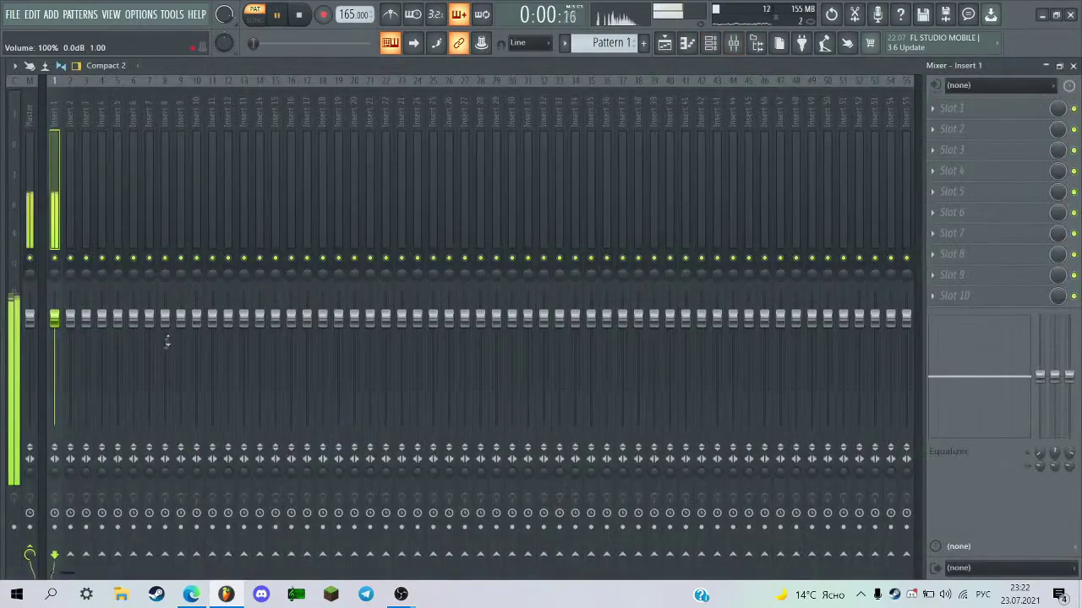
key("space")
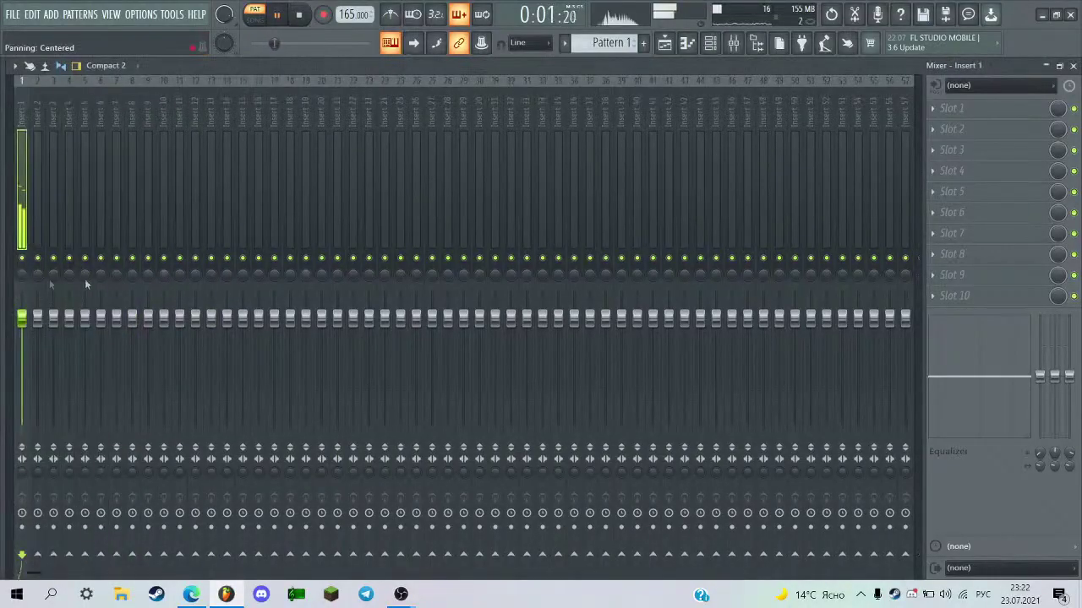
left_click(10, 287)
left_click(70, 325)
left_click_drag(54, 318, 54, 331)
left_click(34, 222)
key("space")
left_click(950, 128)
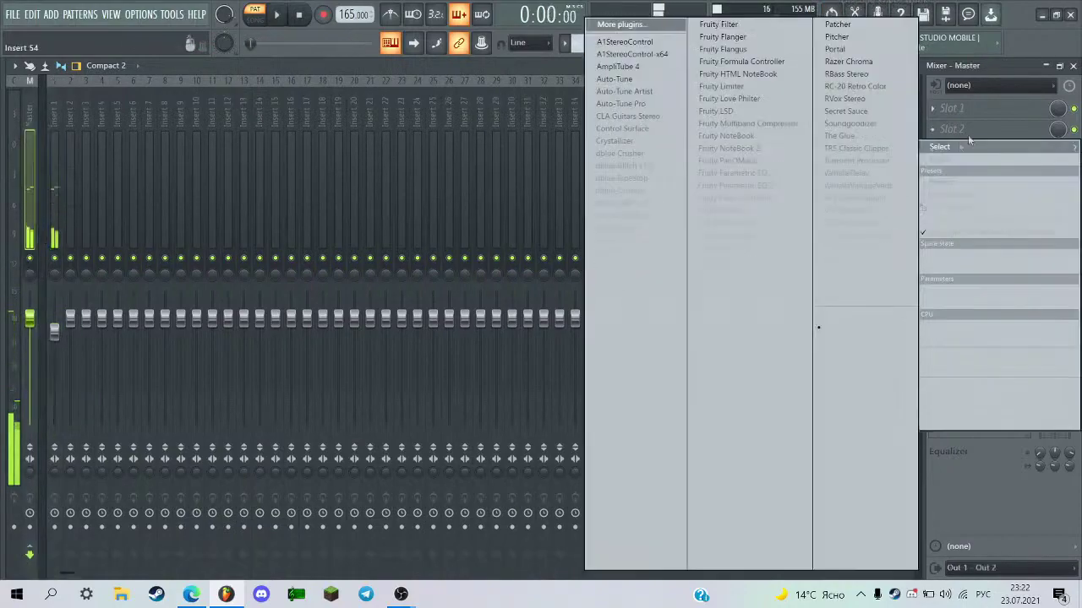
left_click(629, 384)
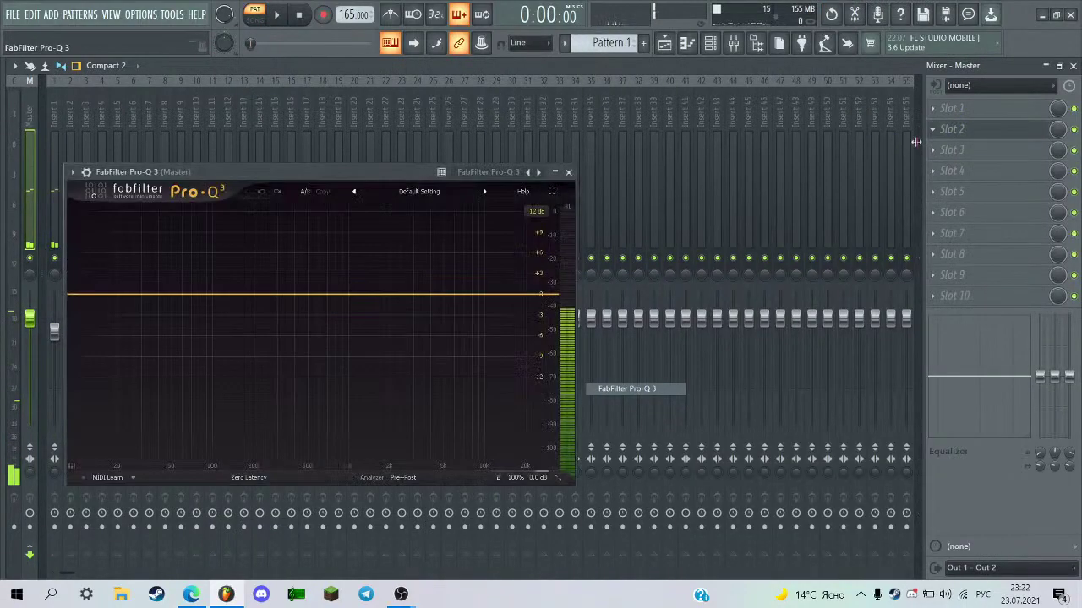
left_click(933, 132)
left_click(932, 129)
left_click(940, 159)
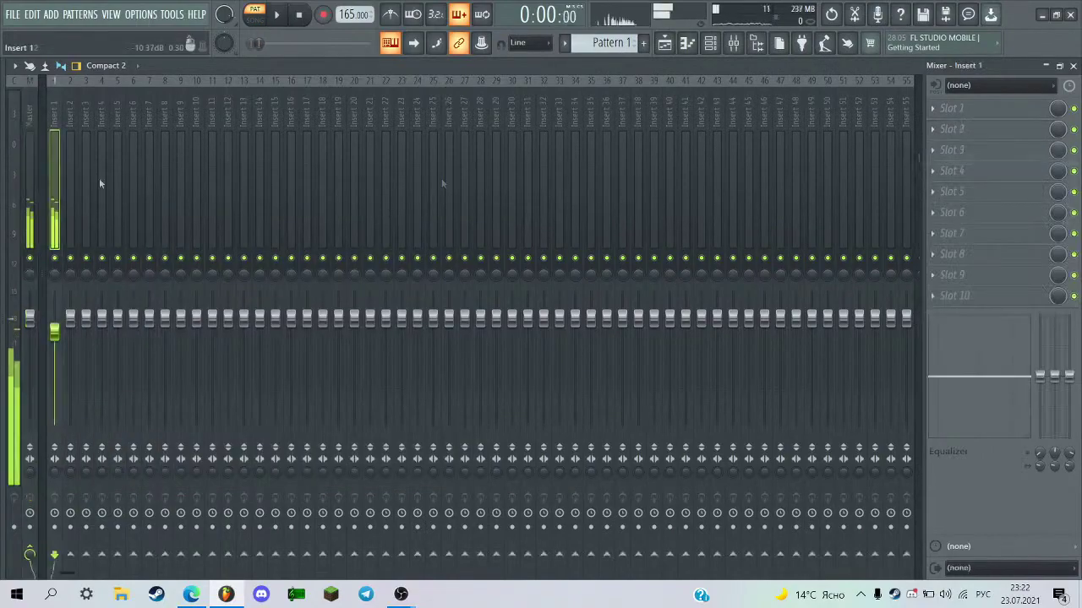
Load FabFilter Pro-Q 3 into slot 1 of Insert 1 and add a low cut band.
left_click(950, 108)
left_click(630, 388)
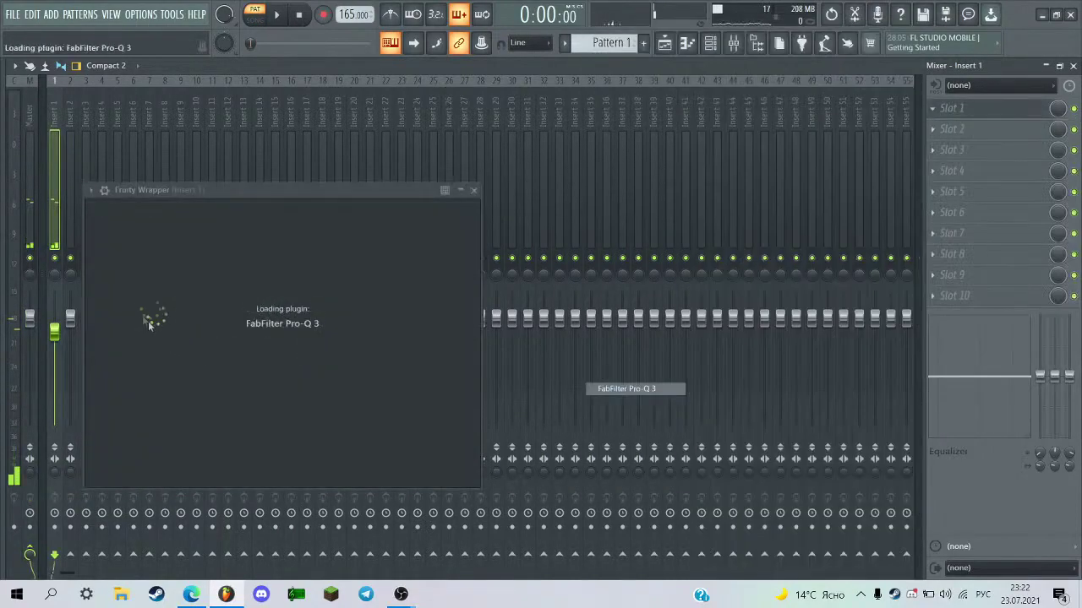
left_click(117, 312)
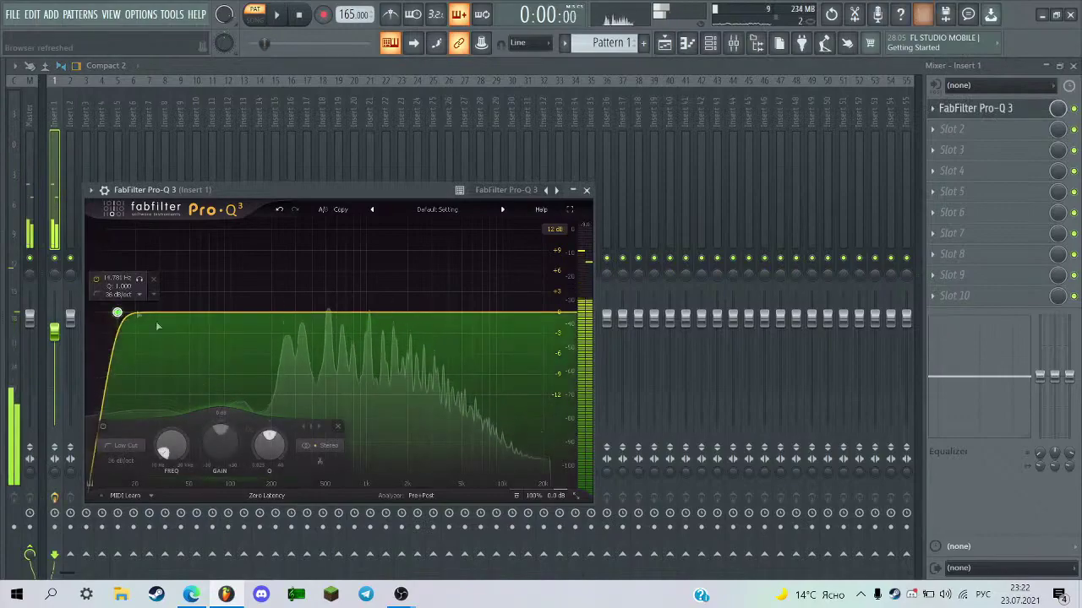
Set the low cut to about 76 Hz with a 48 dB/oct slope and delete the extra bell band.
double_click(314, 355)
left_click_drag(118, 313, 199, 365)
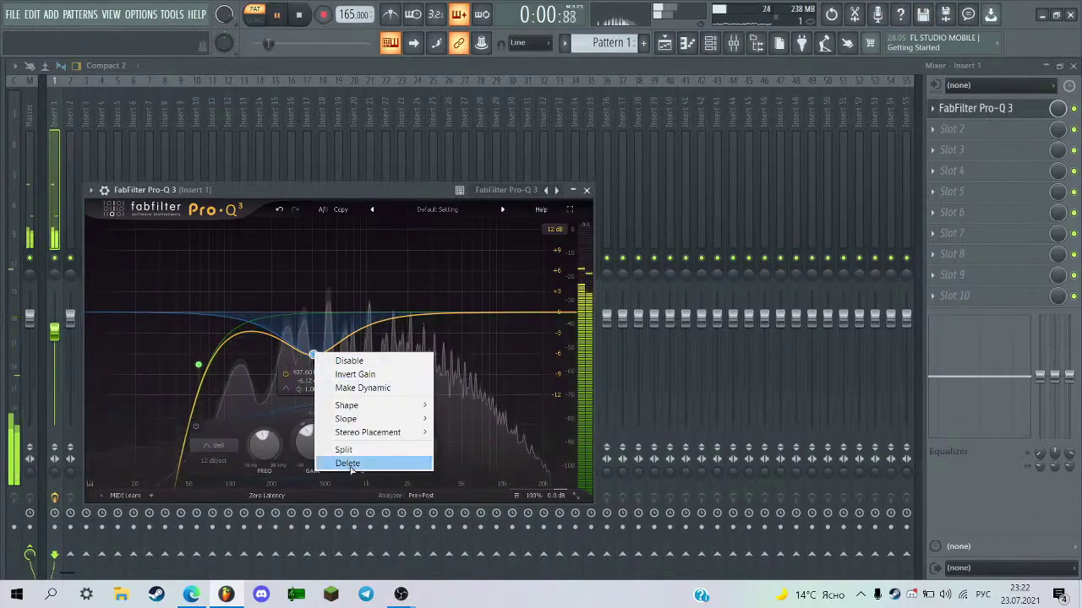
left_click(347, 464)
scroll(213, 381, "up", 1)
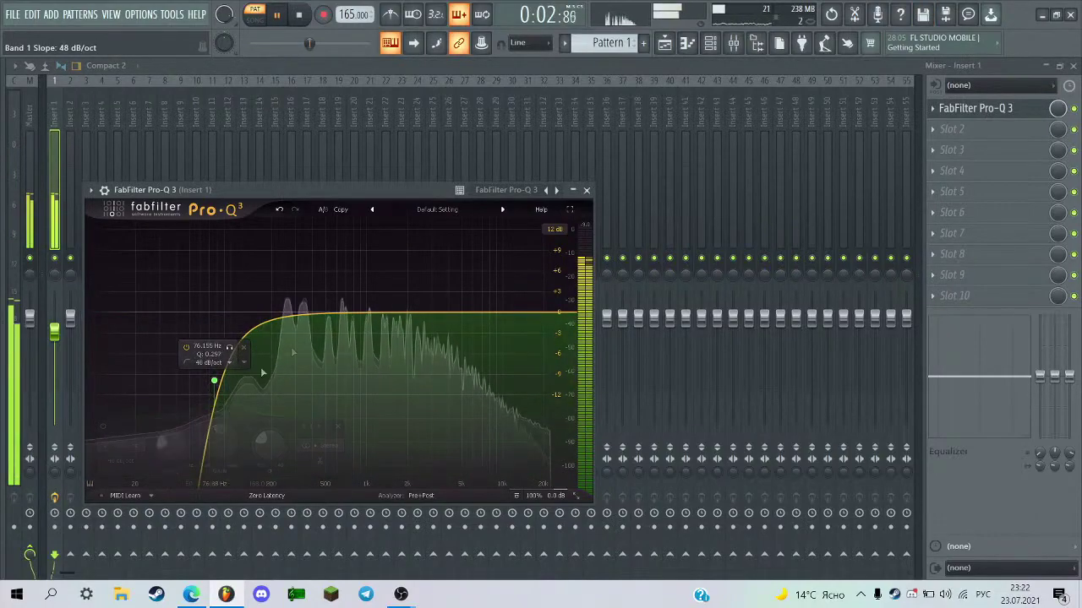
Boost the high frequencies of the pluck with a further EQ band and adjust the band's width.
left_click_drag(478, 312, 491, 293)
scroll(494, 287, "down", 5)
scroll(498, 300, "up", 5)
scroll(490, 302, "down", 3)
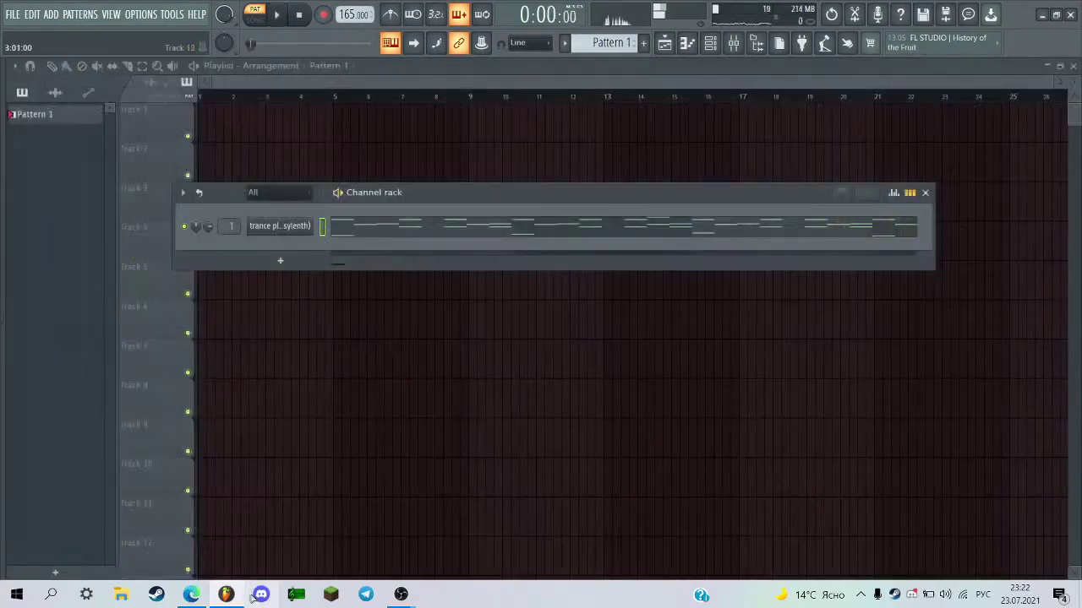
Switch to YouTube Studio, reply "нет" in the live stream chat, and return to the pluck's piano roll in FL Studio.
mouse_move(402, 595)
left_click(471, 520)
left_click(192, 594)
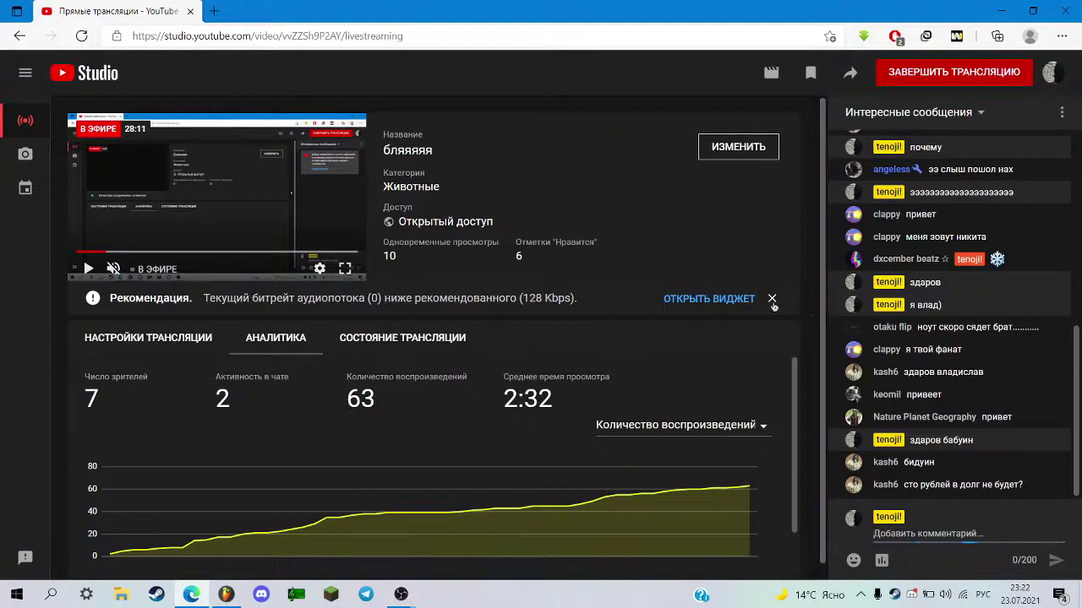
left_click(939, 535)
type("н")
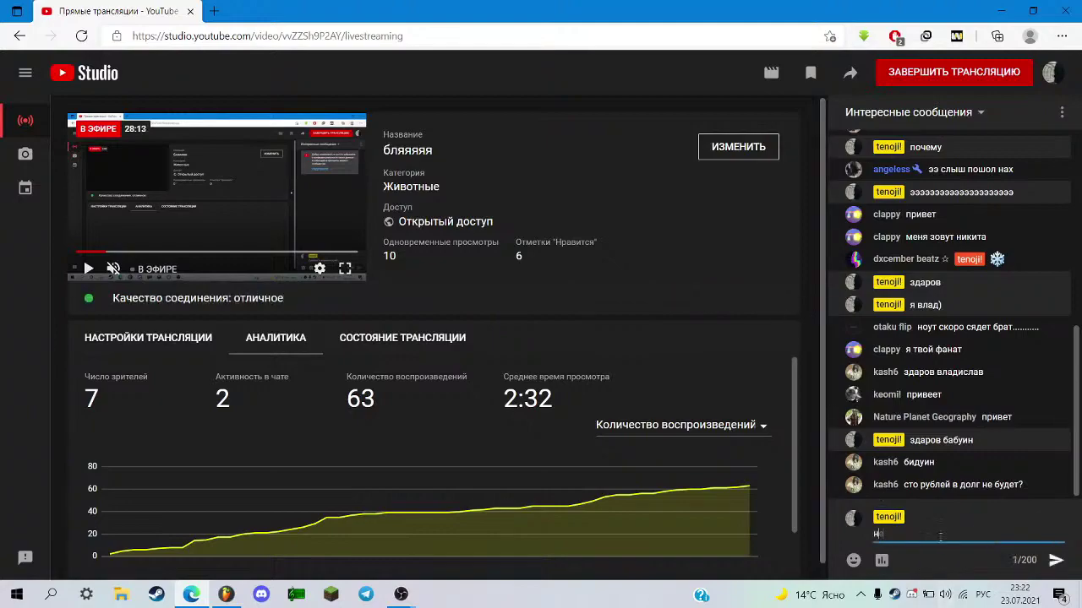
type("ет")
key("Return")
key("alt+Tab")
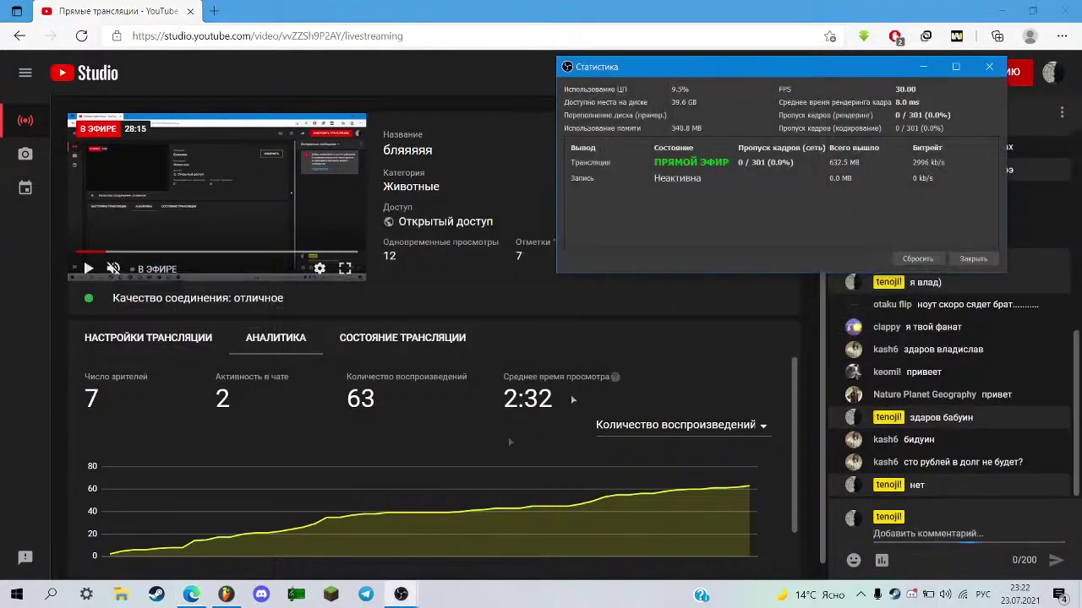
left_click(238, 592)
left_click(347, 241)
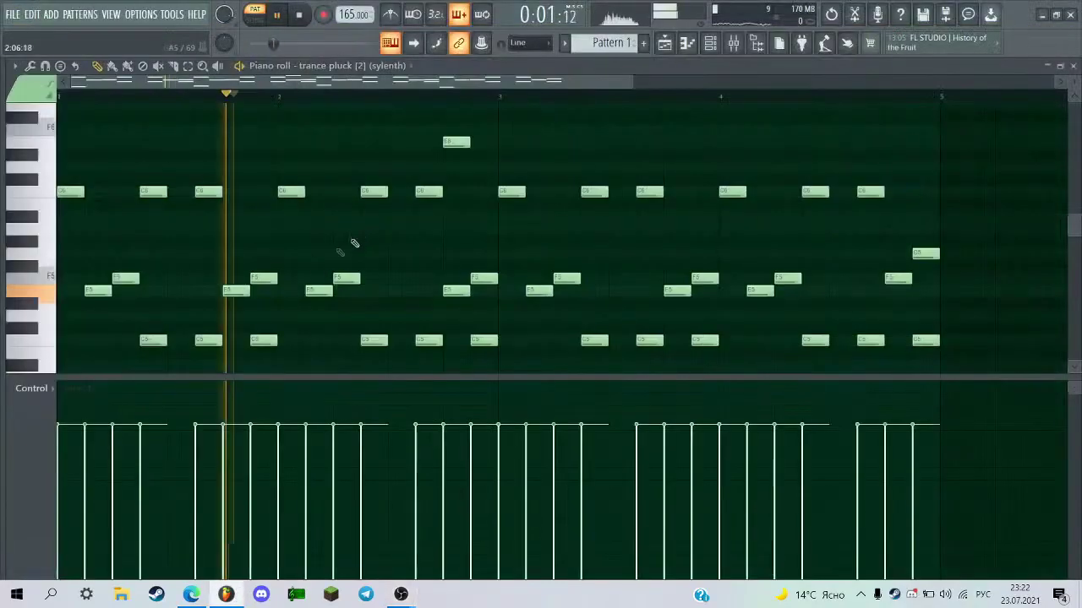
Play back the trance pluck pattern and try an extra D6 note at 1:09 in the first bar.
scroll(504, 110, "up", 1)
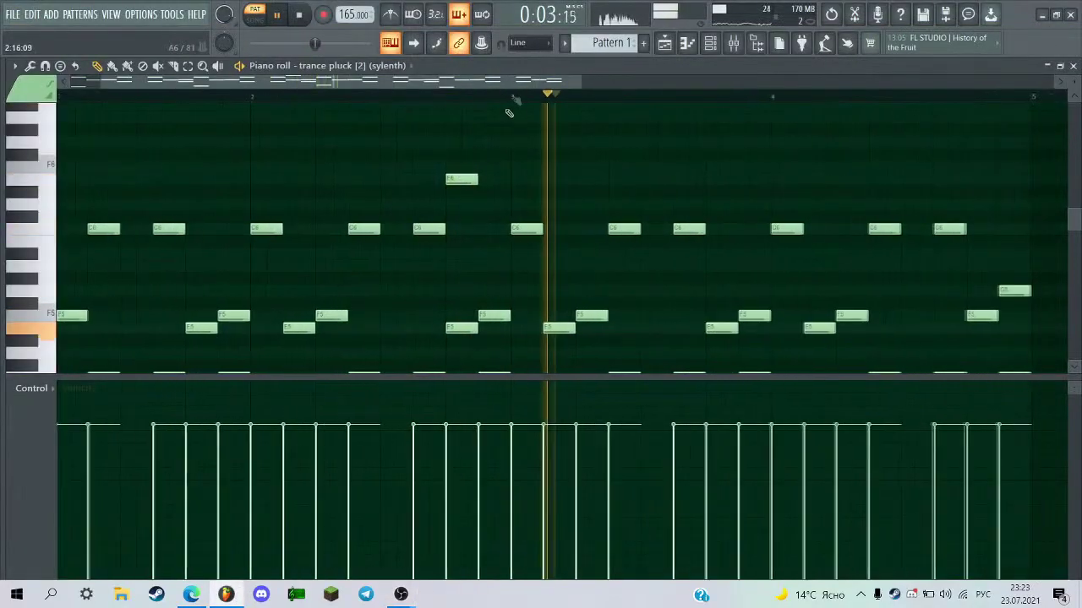
scroll(487, 90, "down", 2)
scroll(473, 86, "up", 1)
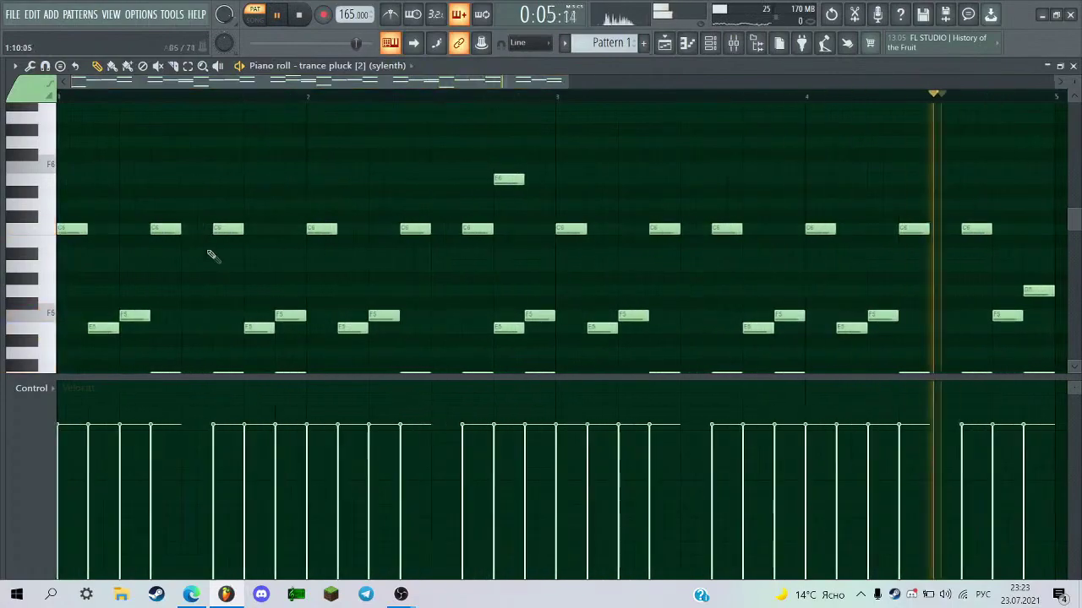
key("space")
scroll(330, 96, "up", 2)
left_click(273, 205)
key("space")
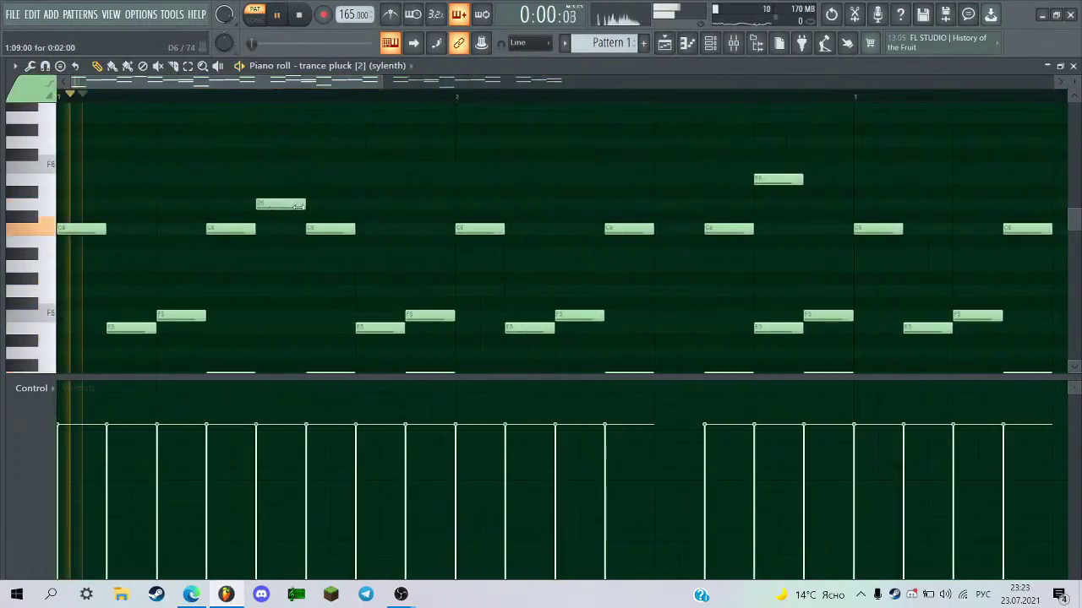
Try G6 in place of the added note at 1:09, play it back, and delete it.
scroll(299, 212, "down", 2)
scroll(299, 218, "up", 3)
key("space")
right_click(282, 243)
scroll(229, 240, "up", 3)
left_click(256, 243)
key("space")
scroll(321, 258, "down", 3)
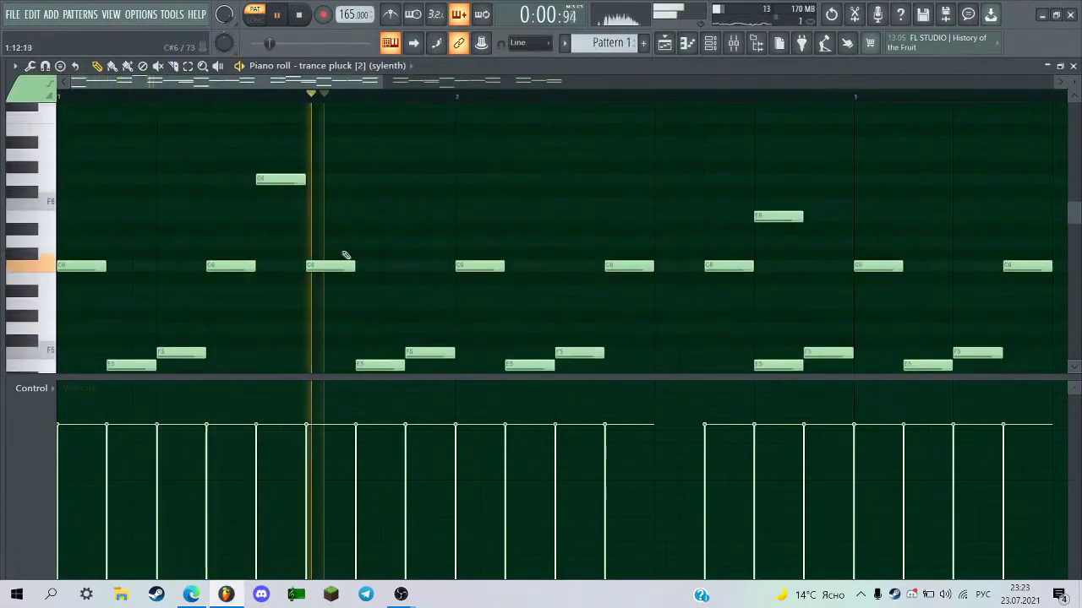
right_click(274, 179)
Try a G6 note above the first E5 at 1:03, listen to it, and delete it.
key("space")
key("space")
key("space")
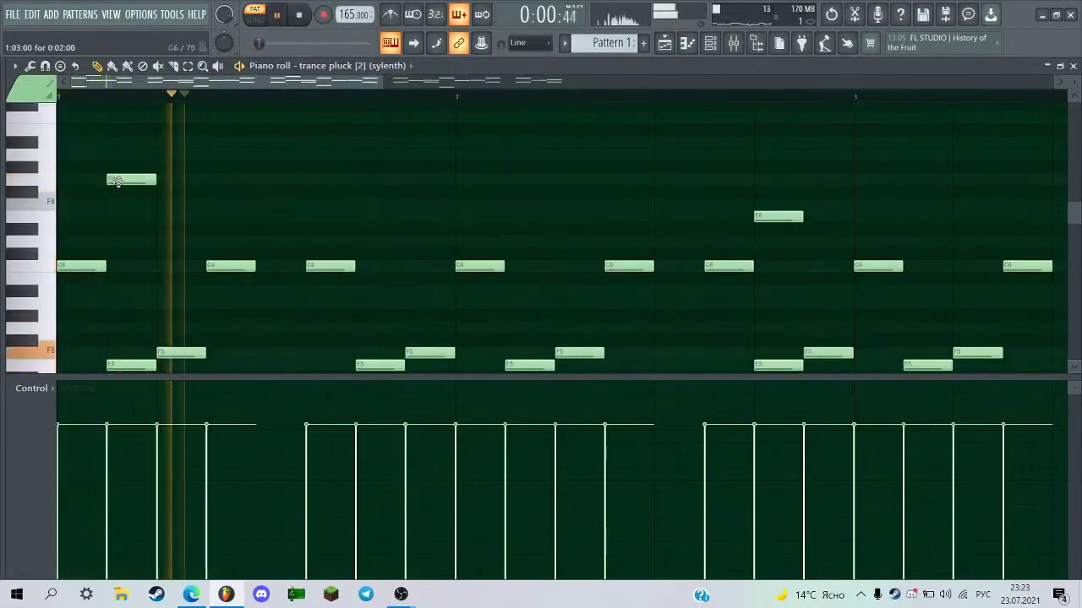
right_click(113, 180)
Try an A5 note at 1:09 in the first bar, play it back, and delete it.
scroll(262, 293, "down", 3)
left_click(280, 278)
left_click_drag(292, 278, 284, 228)
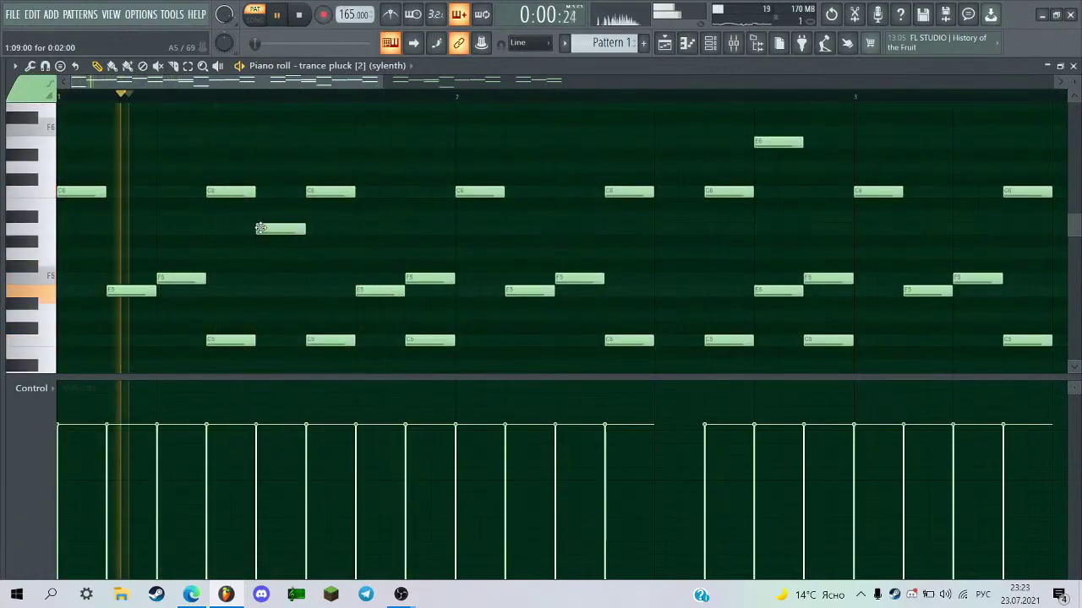
key("space")
right_click(286, 228)
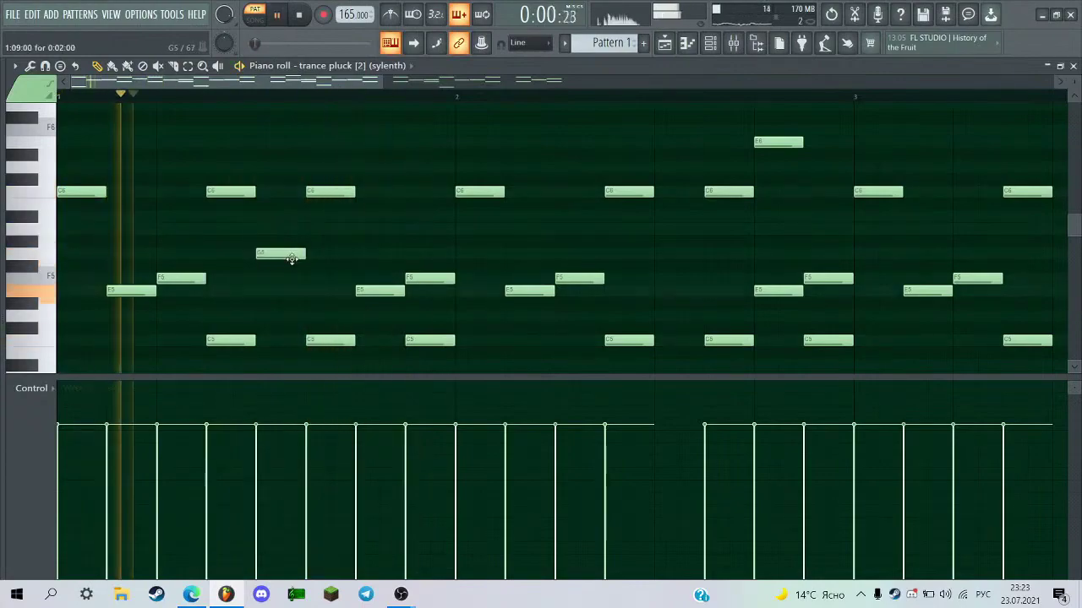
Try G5 fill notes at 1:09 and 2:09 against playback, and remove both.
scroll(256, 273, "down", 2)
scroll(550, 269, "up", 3)
scroll(580, 256, "down", 2)
left_click(582, 255)
scroll(576, 277, "down", 1)
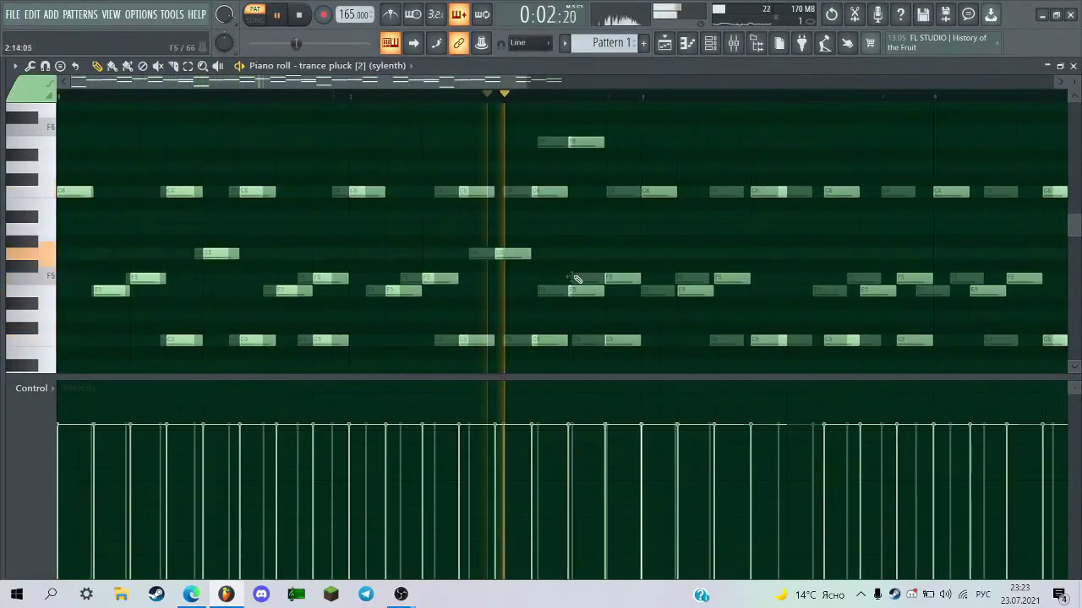
right_click(485, 255)
right_click(218, 254)
key("space")
key("space")
Add G5 notes at 2:09 and 4:09 to fill the gaps in the trance pluck melody.
left_click(483, 256)
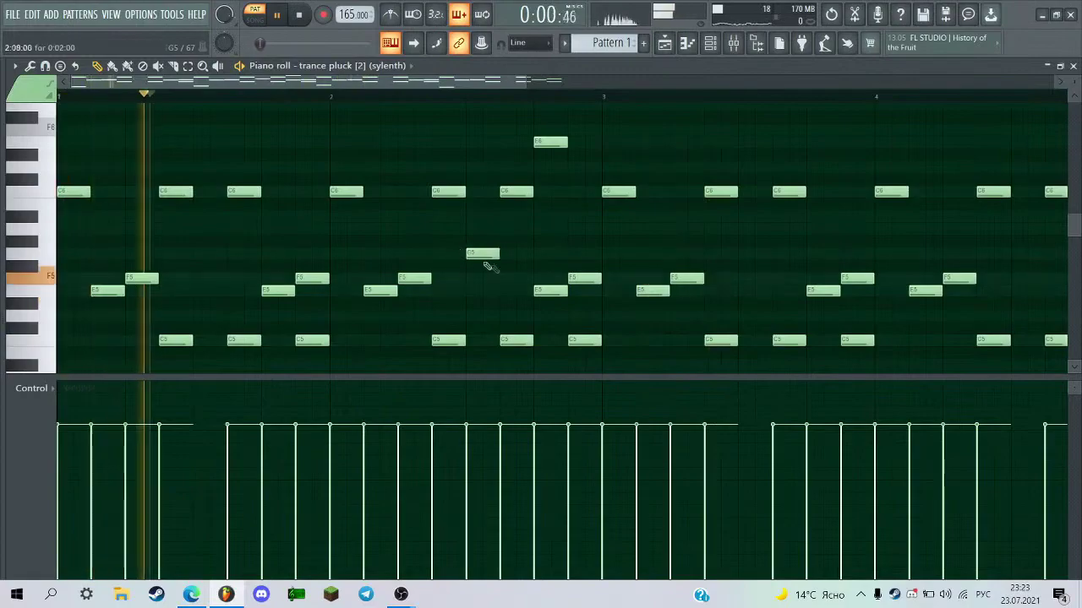
scroll(430, 285, "up", 3)
scroll(391, 287, "down", 3)
left_click(481, 257)
scroll(544, 220, "up", 2)
left_click_drag(575, 82, 287, 82)
scroll(201, 233, "down", 3)
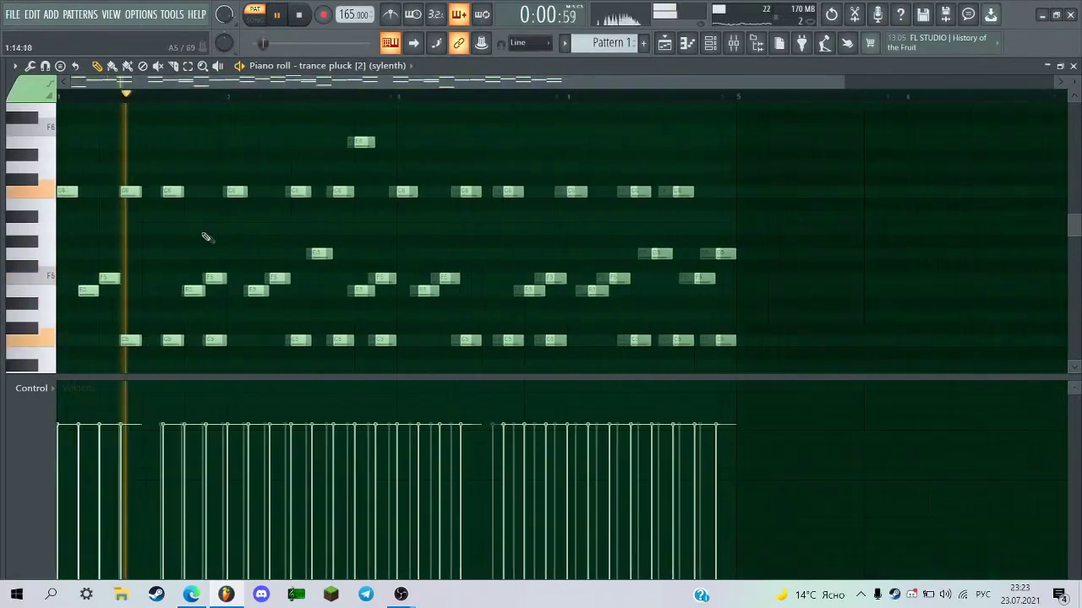
Add a third band to Insert 1's FabFilter Pro-Q 3, cutting about 0.6 dB near 428 Hz.
key("Escape")
left_click(743, 44)
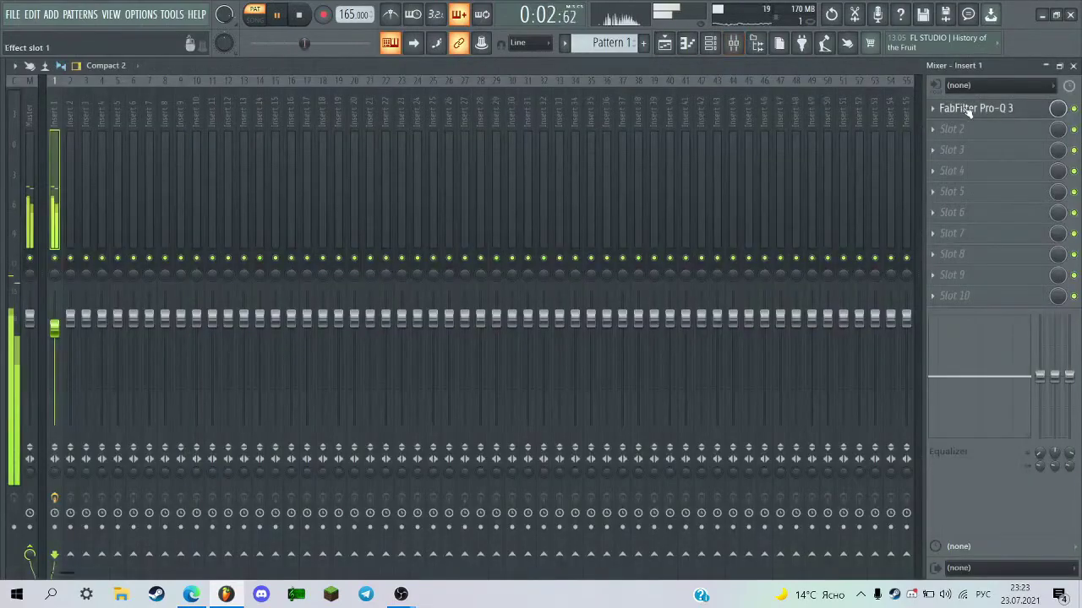
left_click_drag(363, 313, 317, 317)
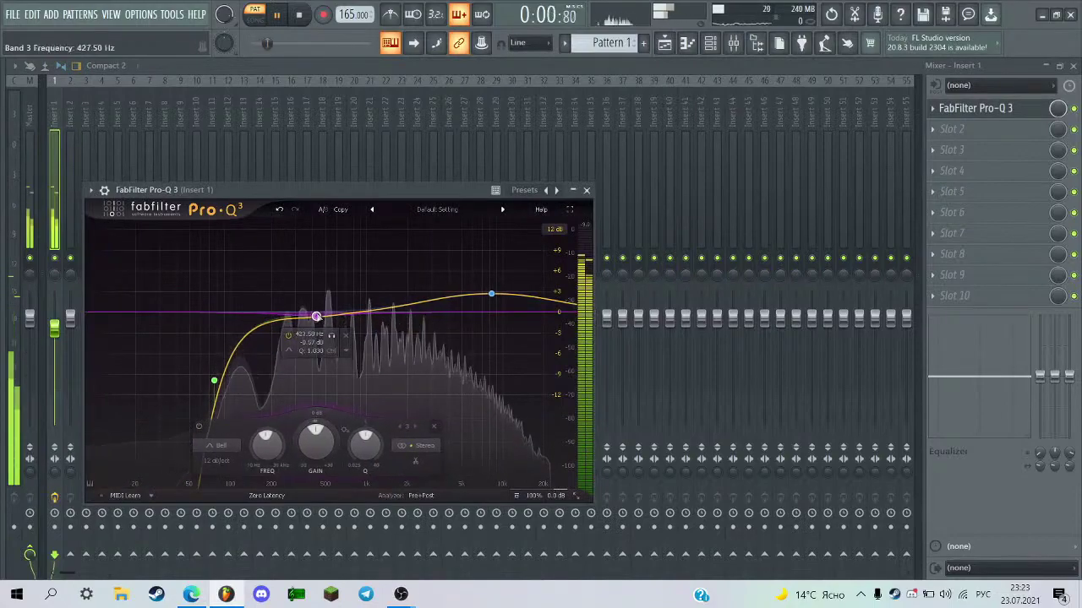
key("Escape")
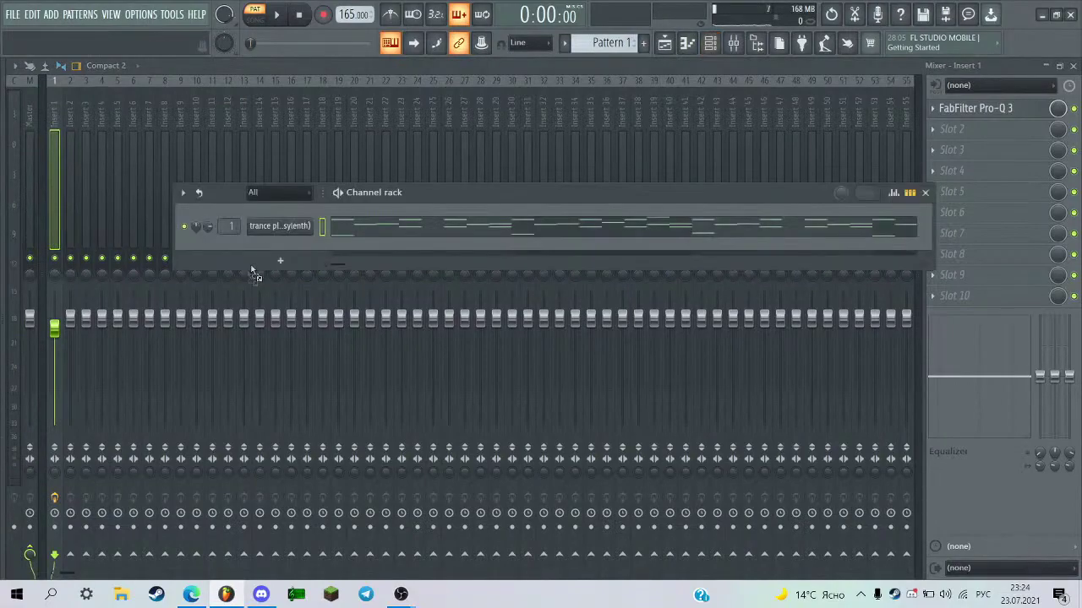
Load the ddert_pluck_spire preset on a new channel and open its empty piano roll.
left_click_drag(251, 271, 254, 272)
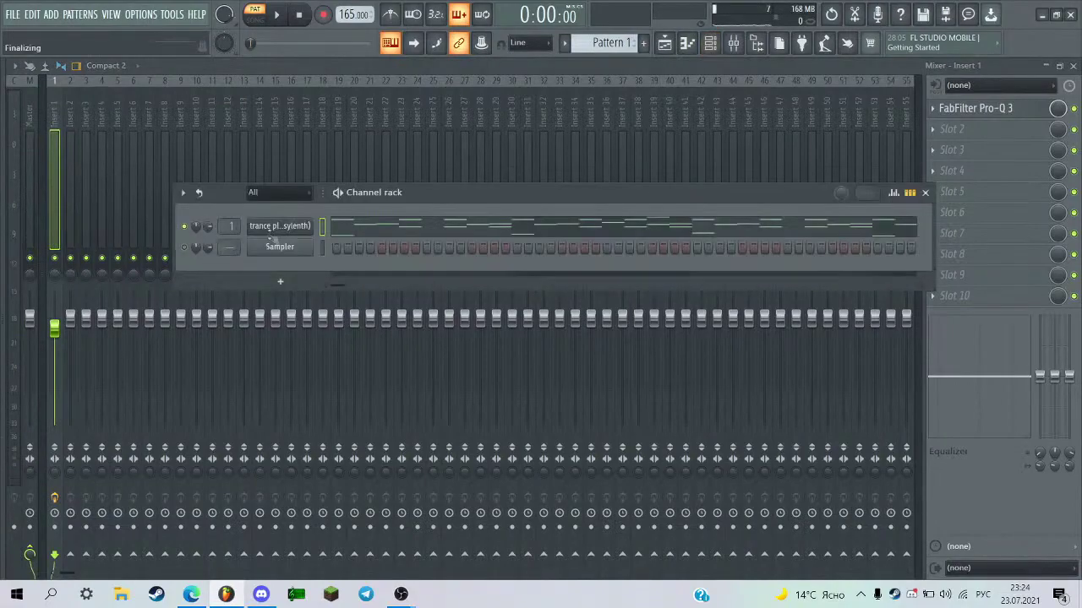
left_click_drag(310, 235, 338, 205)
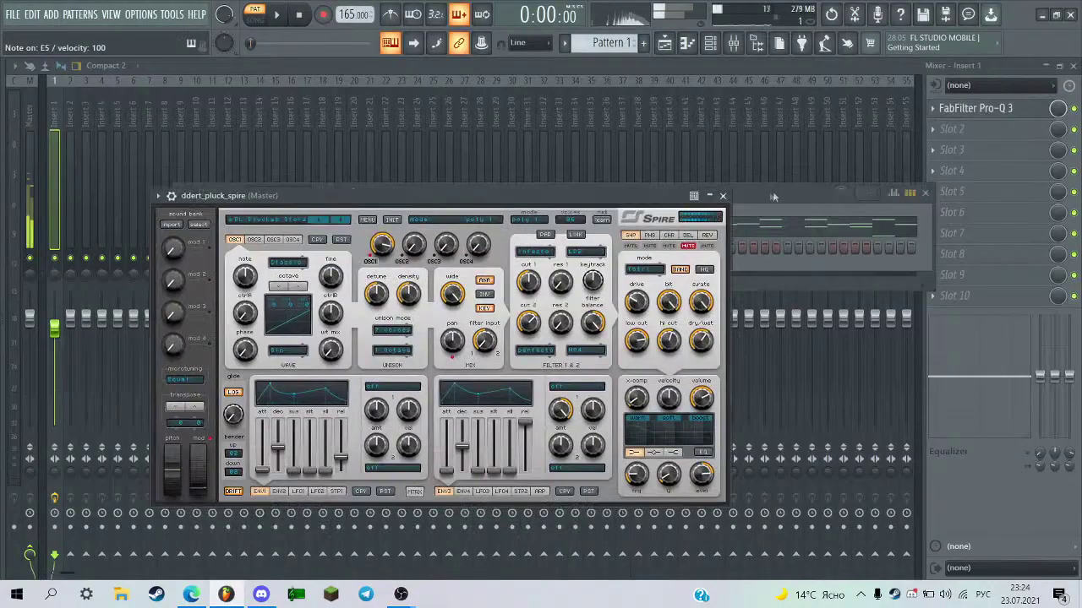
left_click(719, 196)
key("F7")
key("space")
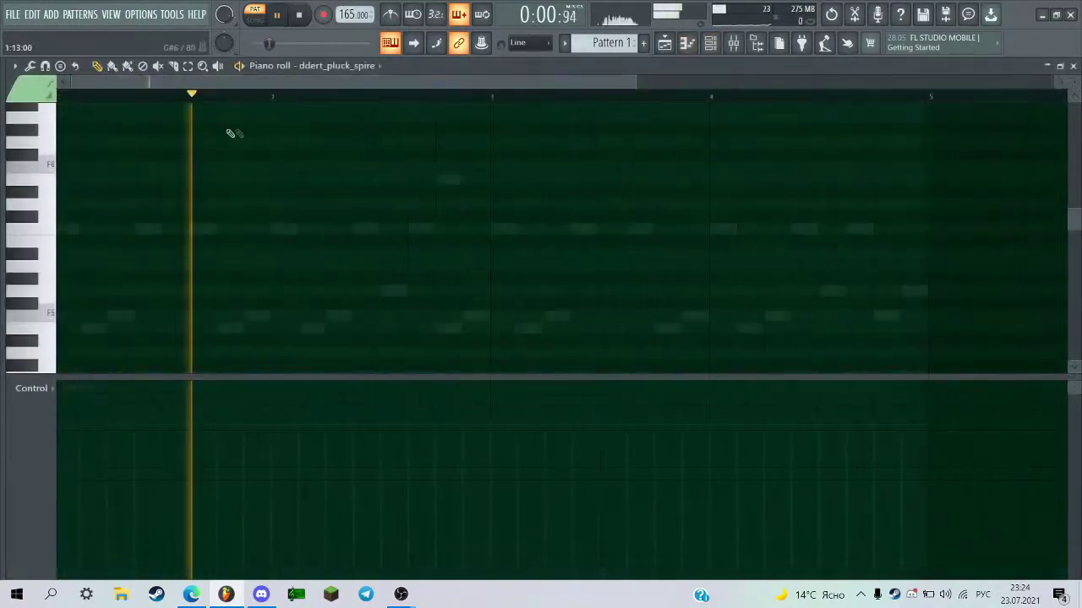
Start the ddert_pluck_spire part with F5 at 1:01, C6 at 1:05 and F5 at 1:09.
left_click(334, 66)
key("space")
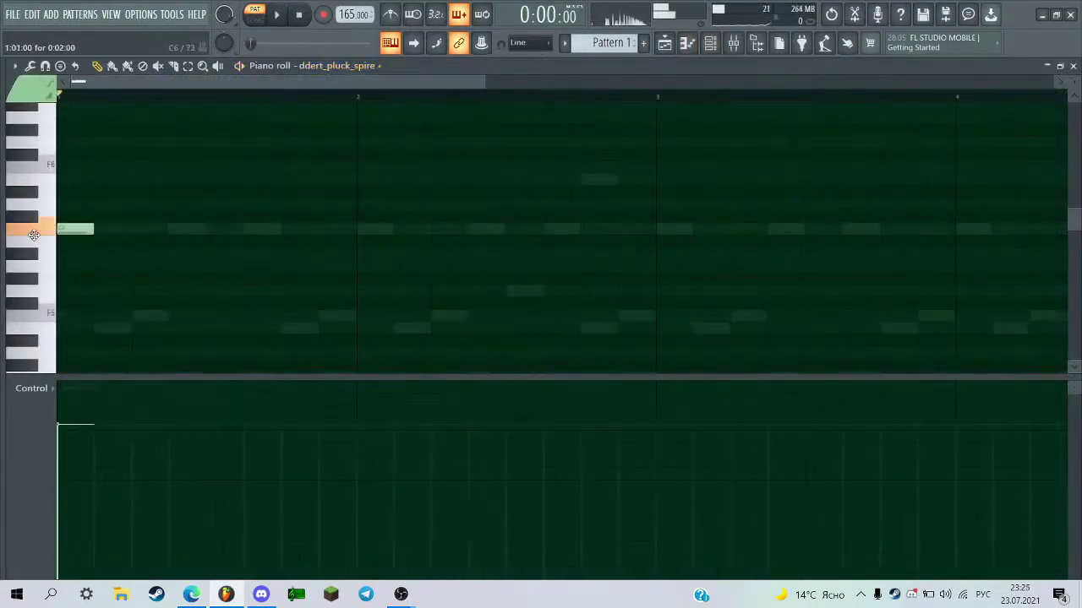
key("space")
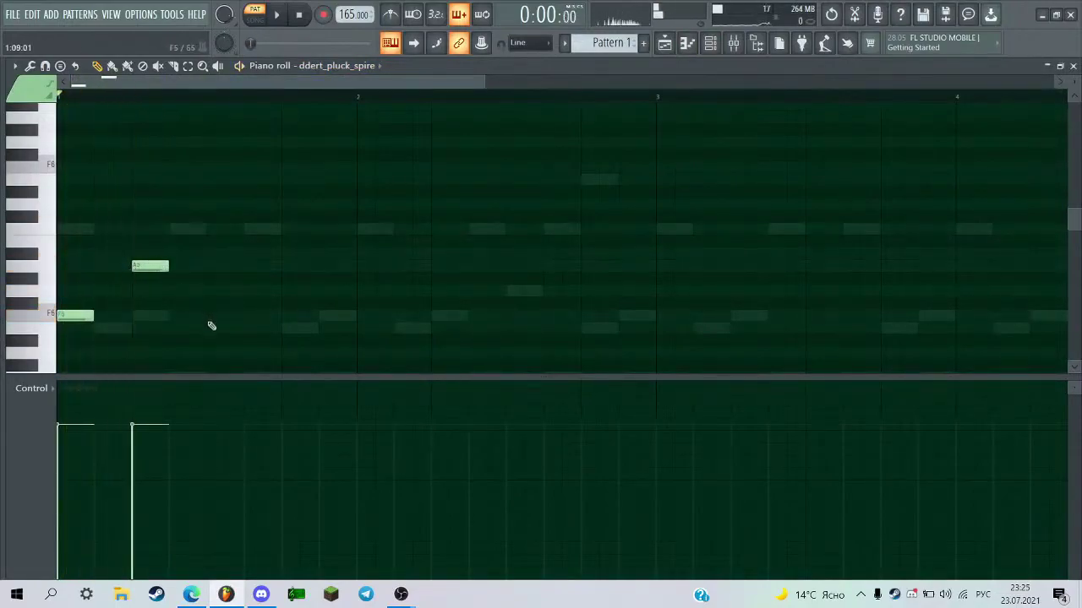
right_click(152, 265)
key("space")
left_click(225, 314)
key("space")
key("space")
Continue alternating C6 and F5 every four steps from 1:13 until the end of bar 2.
left_click(286, 229)
left_click(360, 316)
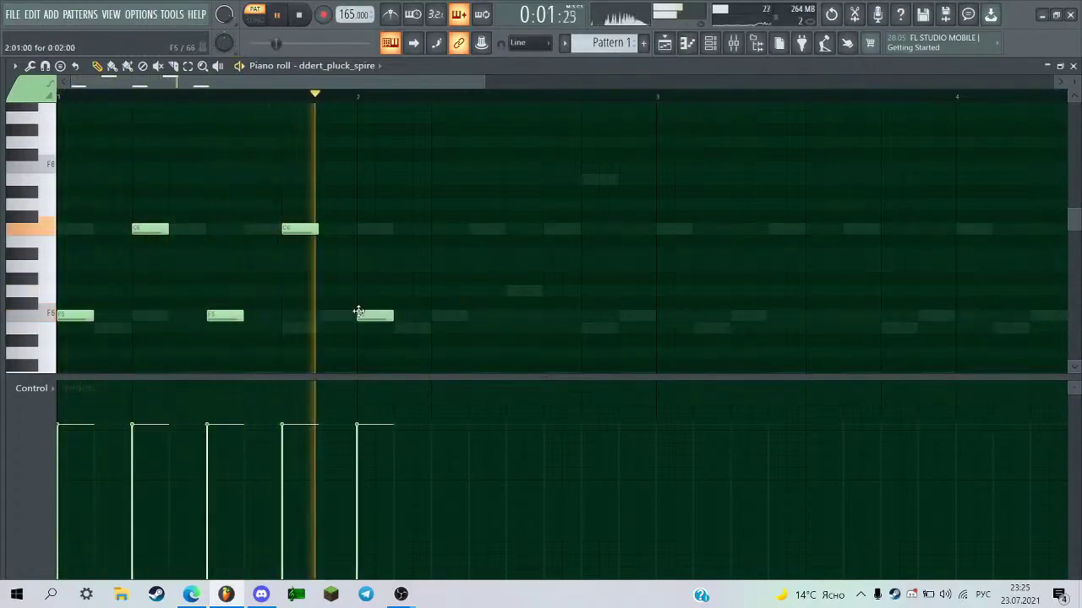
left_click(439, 229)
left_click(507, 315)
left_click(586, 228)
scroll(575, 255, "down", 1)
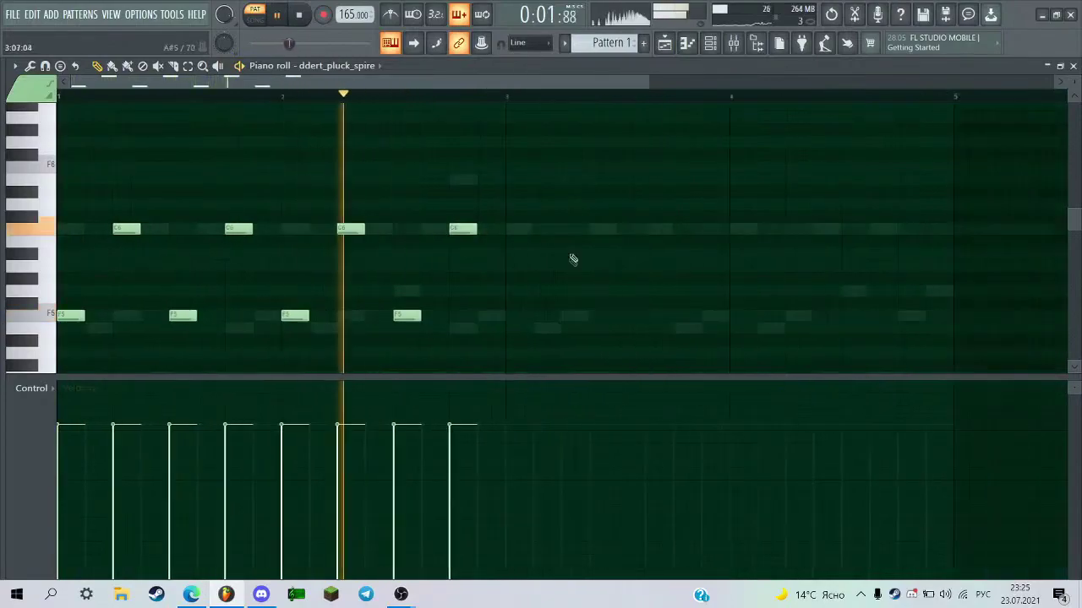
Duplicate the two-bar F5 and C6 pattern into bars 3 and 4.
left_click(492, 316)
key("space")
key("space")
left_click_drag(563, 198, 174, 366)
left_click(516, 331, "ctrl")
right_click(492, 316)
key("space")
left_click_drag(542, 187, 489, 318)
key("space")
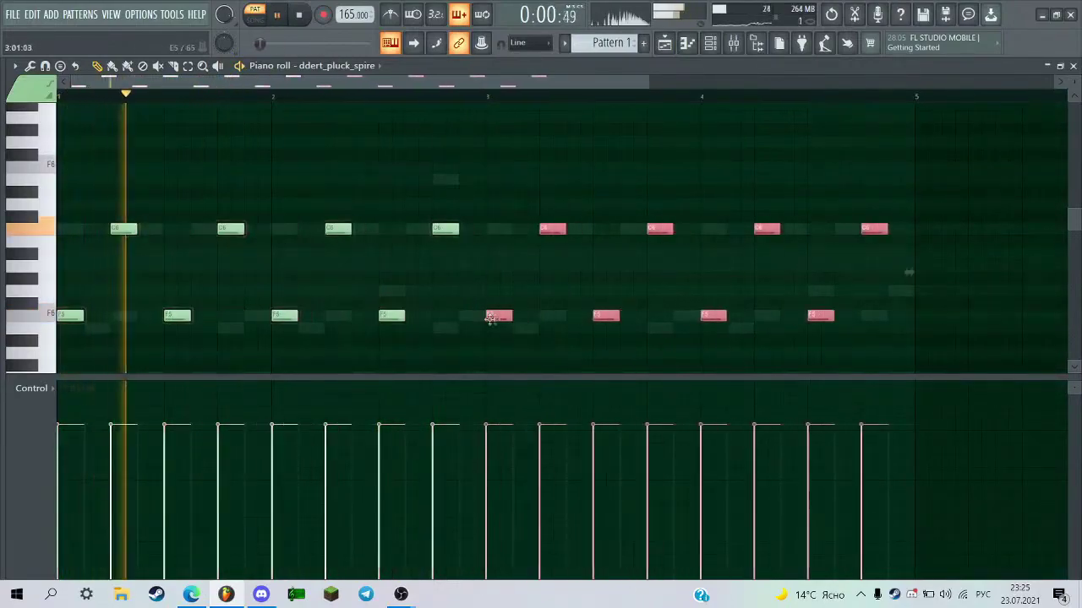
Replace the final C6 at 4:13 with an E5 note.
left_click(524, 304, "ctrl")
scroll(642, 283, "down", 1)
right_click(652, 229)
scroll(651, 329, "up", 1)
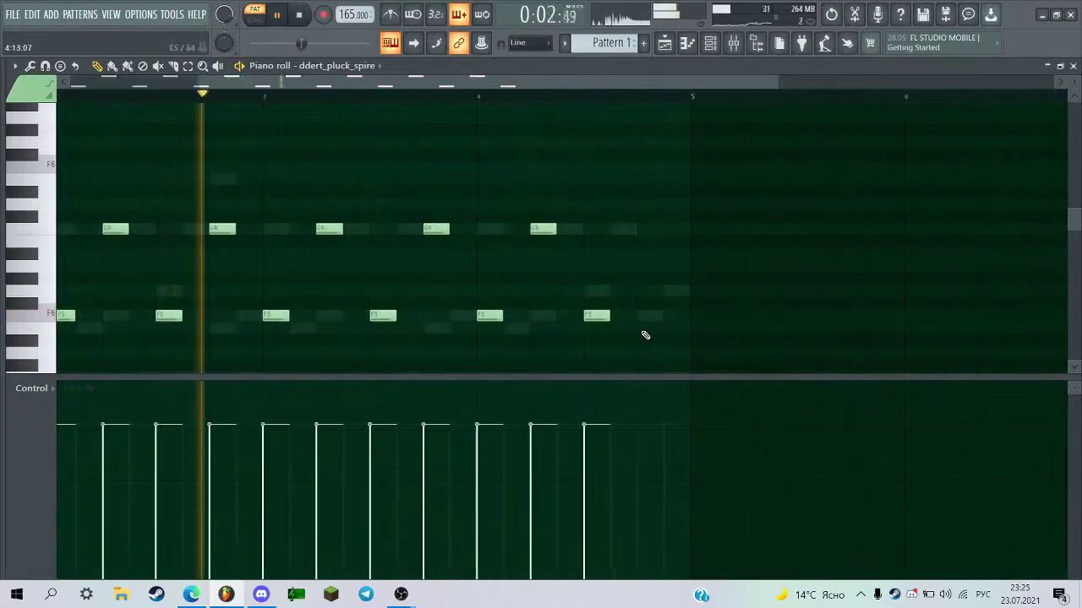
left_click(642, 327)
scroll(643, 325, "down", 1)
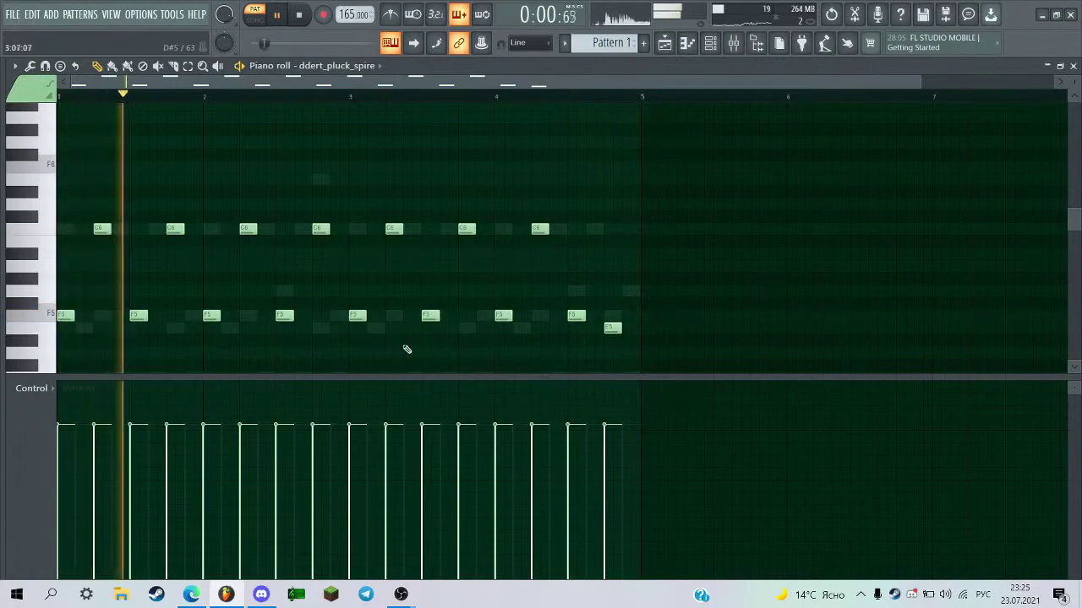
Lower the C6 note at 2:13 to A5 and play back the four bars.
scroll(364, 93, "up", 2)
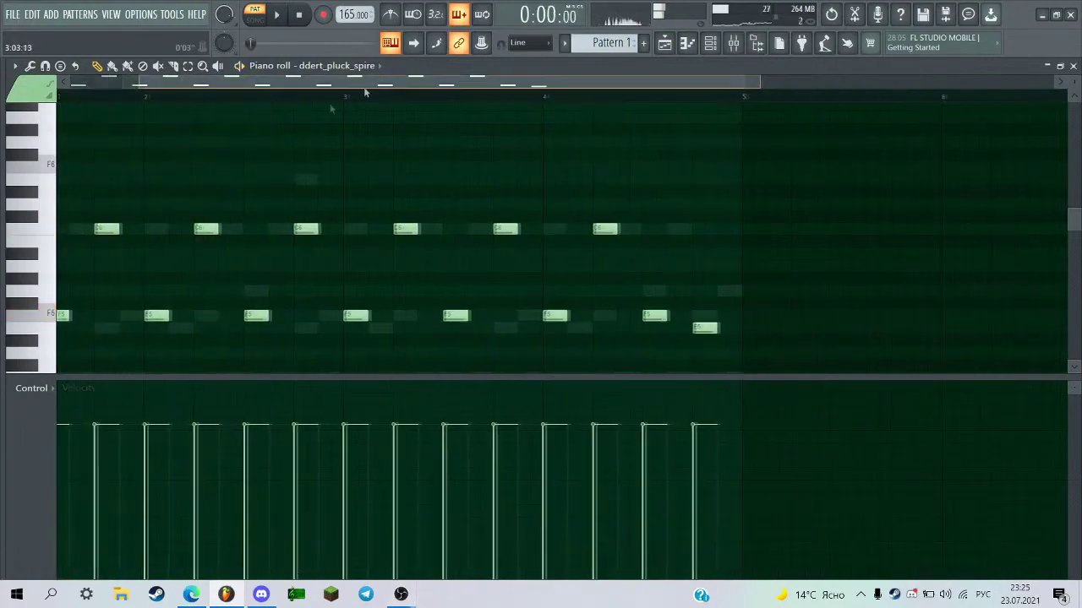
left_click_drag(407, 229, 406, 265)
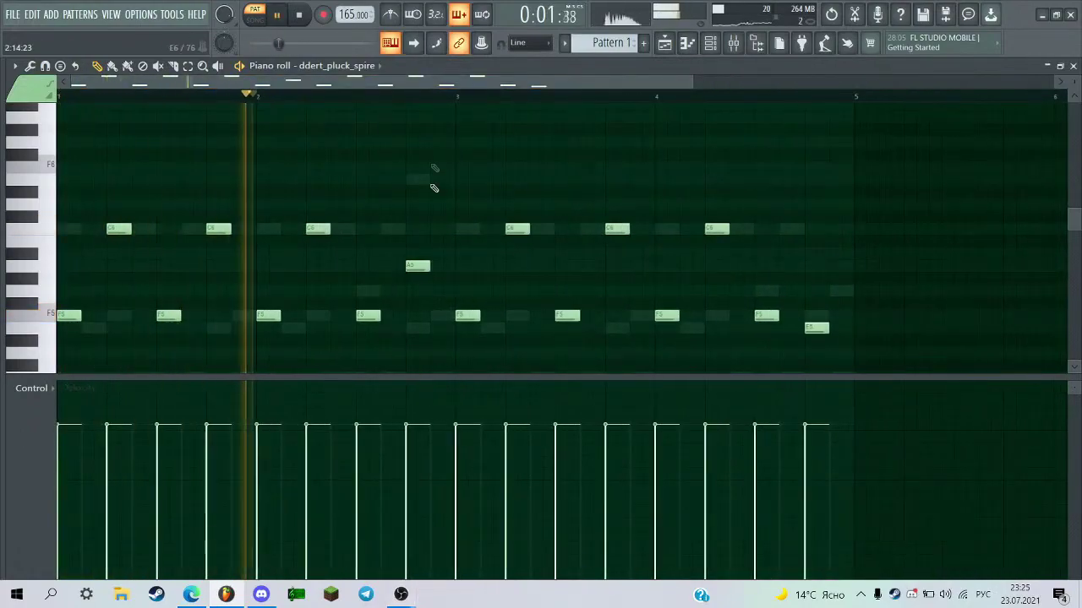
scroll(452, 285, "down", 1)
scroll(476, 286, "up", 3)
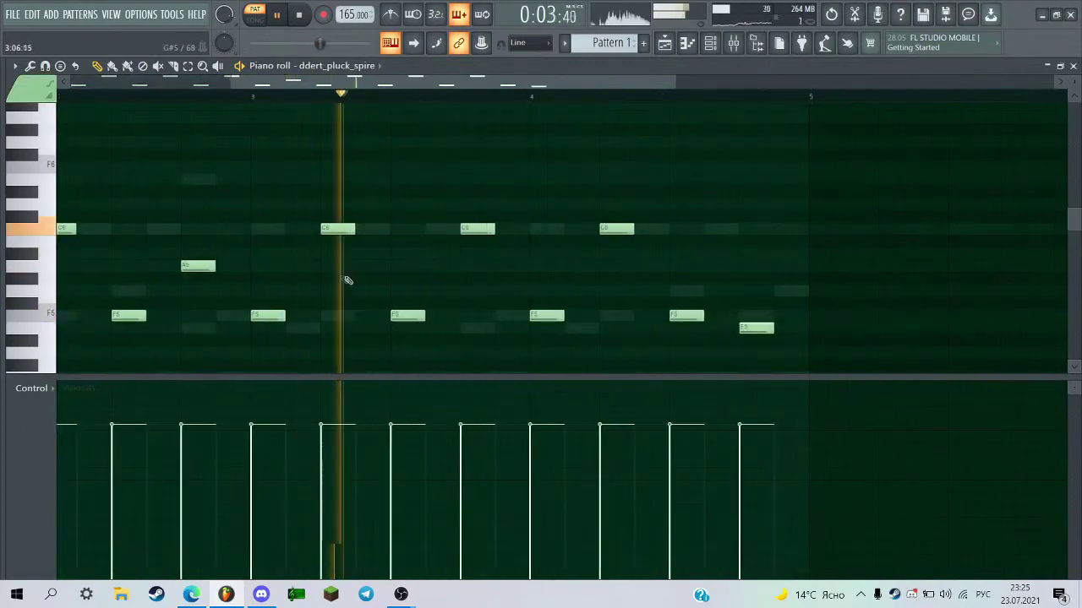
scroll(338, 280, "down", 2)
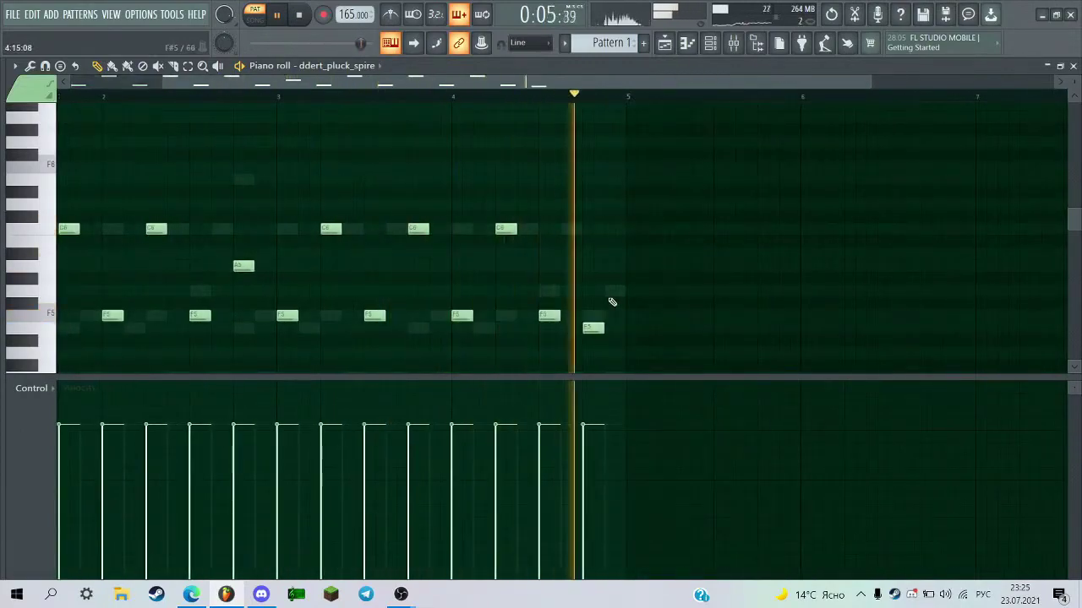
scroll(569, 174, "down", 2)
key("space")
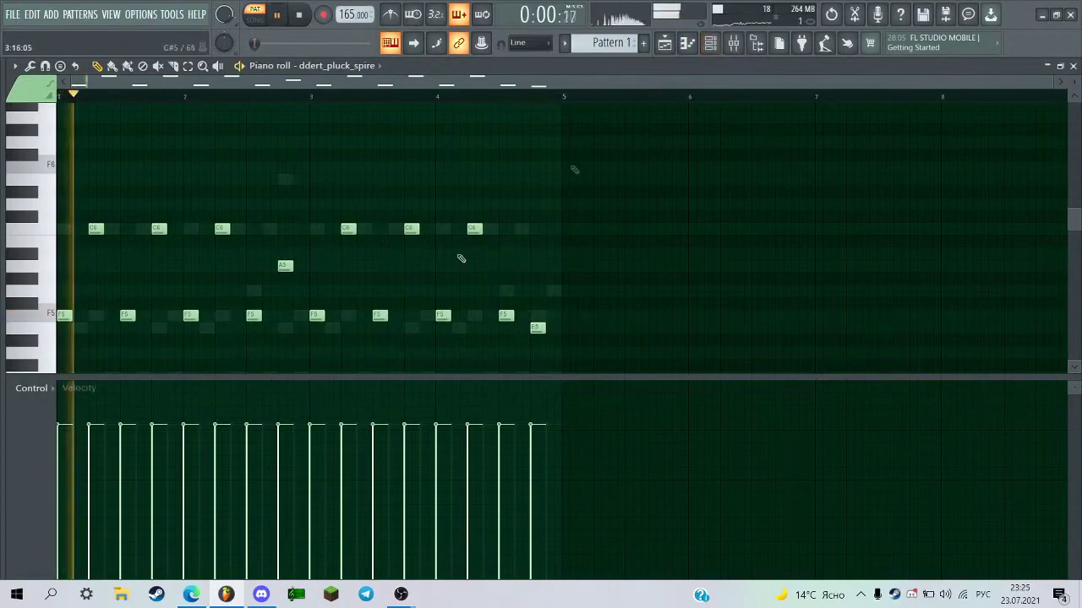
Route the ddert_pluck_spire channel to mixer track 2, with the track named and coloured to match.
key("F6")
key("F9")
key("alt+F8")
key("alt+F8")
key("F6")
Load Fruity Soft Clipper into slot 6 of the Master track.
left_click(30, 203)
left_click(951, 212)
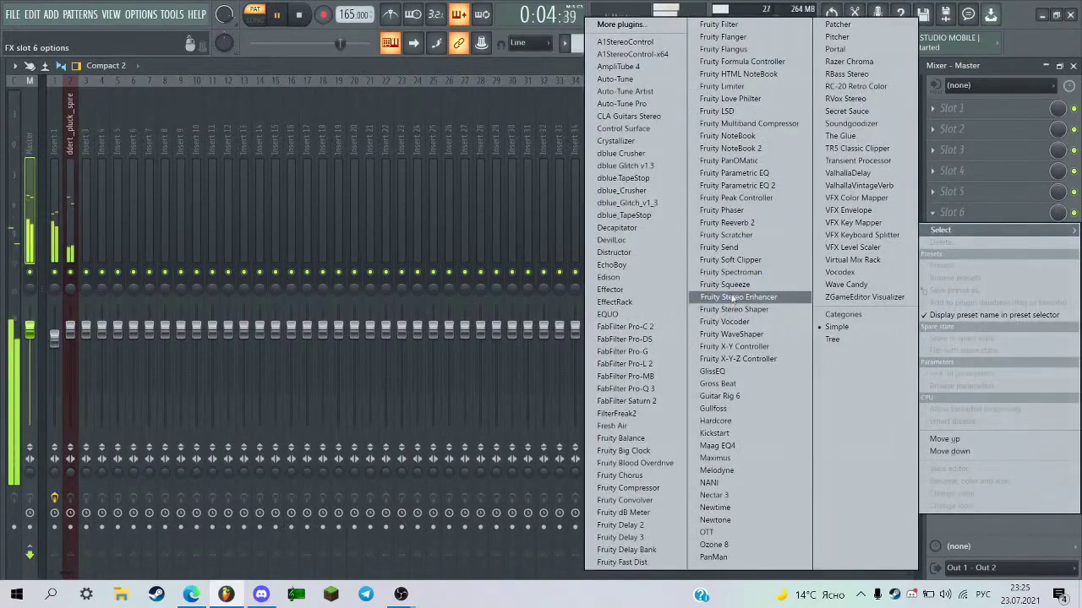
left_click(735, 262)
key("F9")
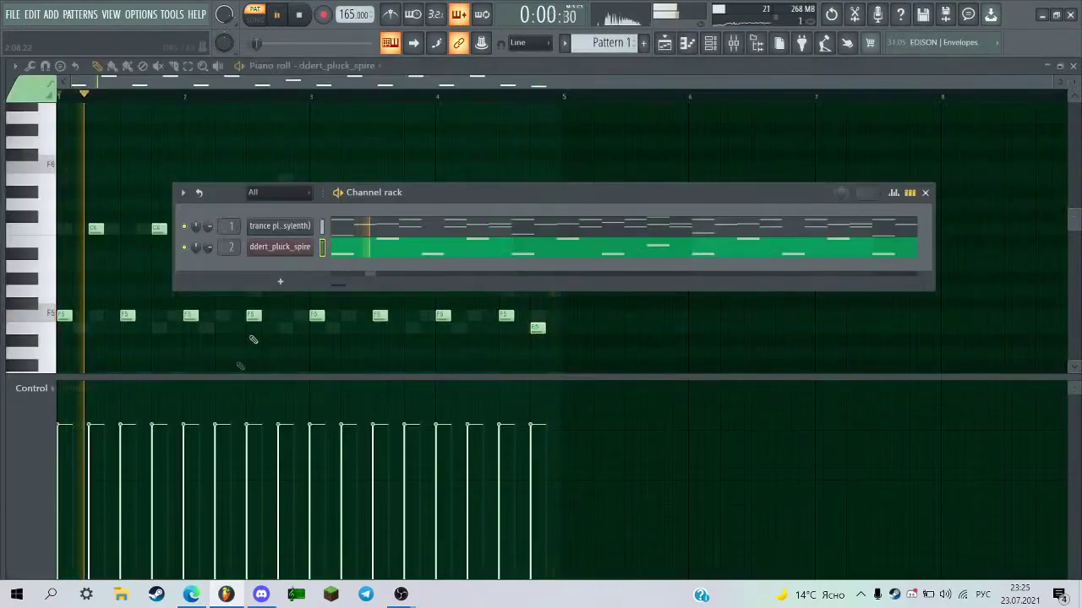
Switch to YouTube Studio to check the live stream chat, and return to FL Studio.
left_click(190, 596)
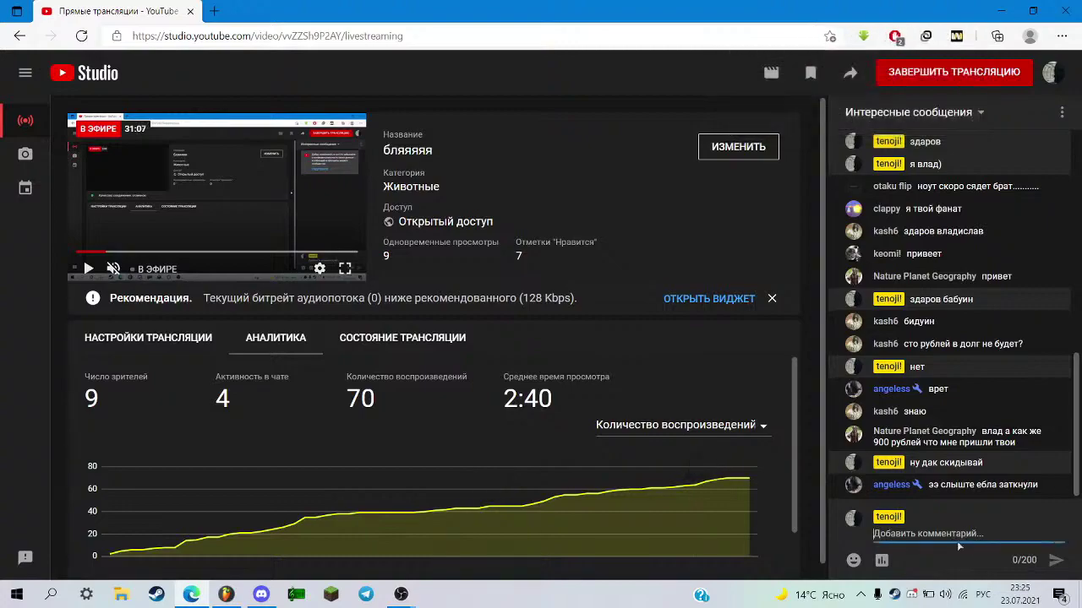
key("alt+Tab")
key("space")
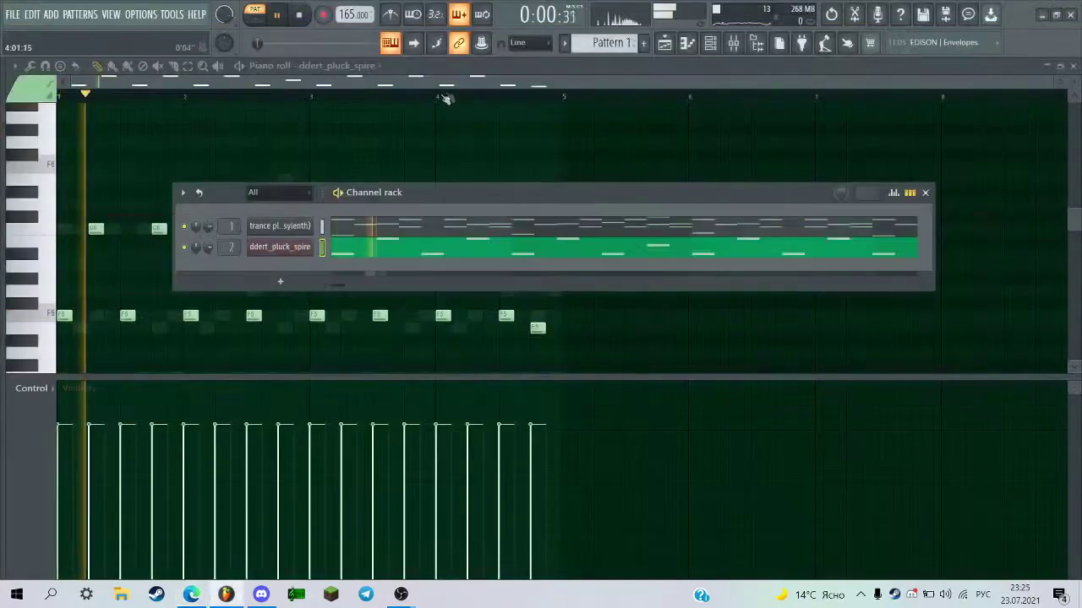
Load FabFilter Pro-Q 3 into slot 1 of the ddert_pluck_spire mixer track and add a low shelf band.
key("F6")
left_click(733, 43)
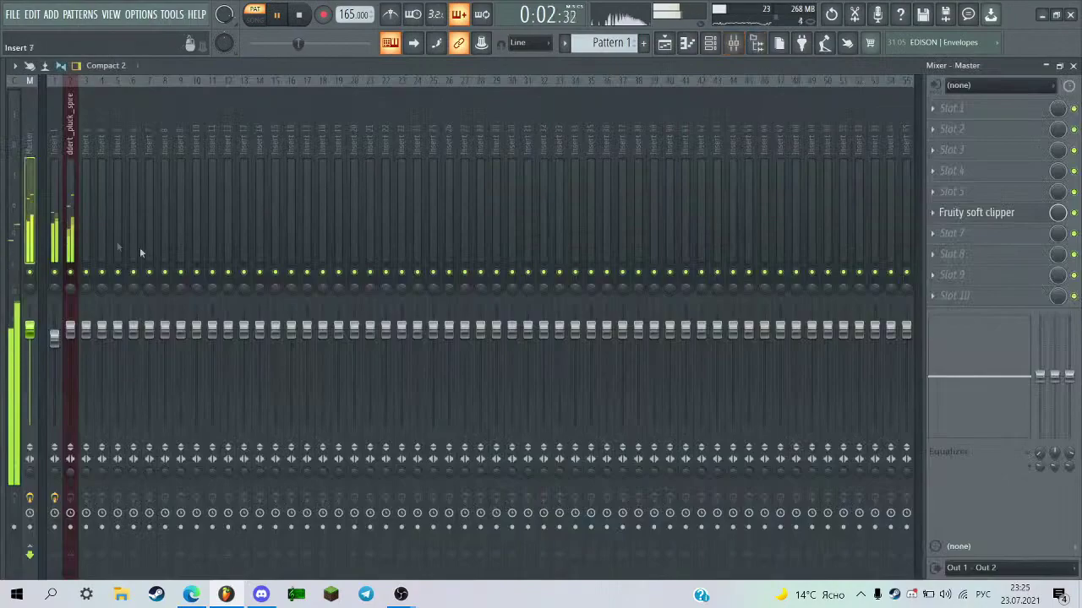
left_click(75, 261)
key("space")
left_click(933, 108)
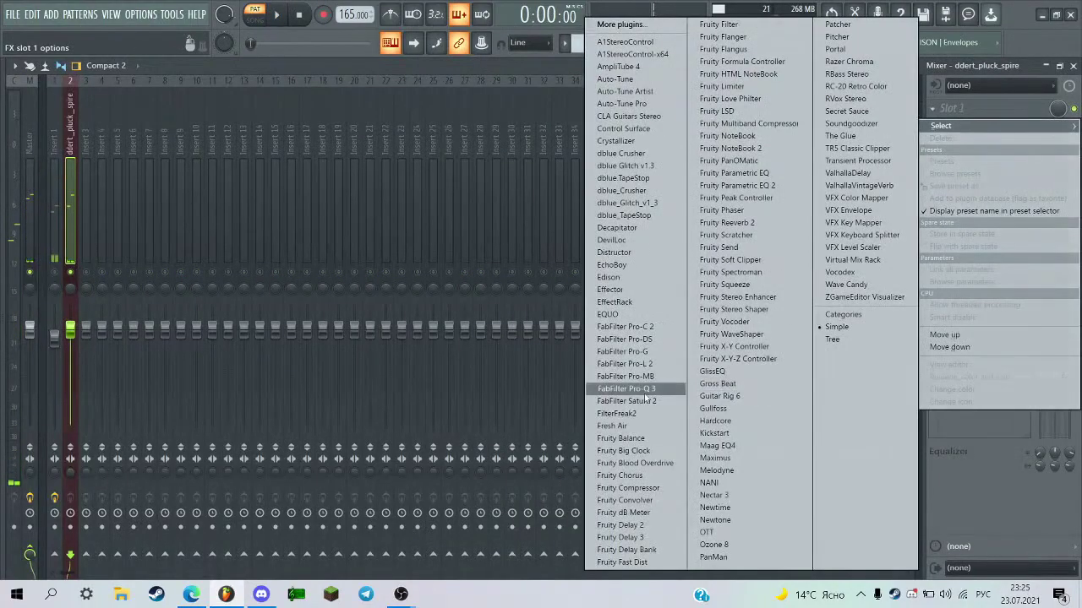
left_click(645, 390)
left_click(150, 349)
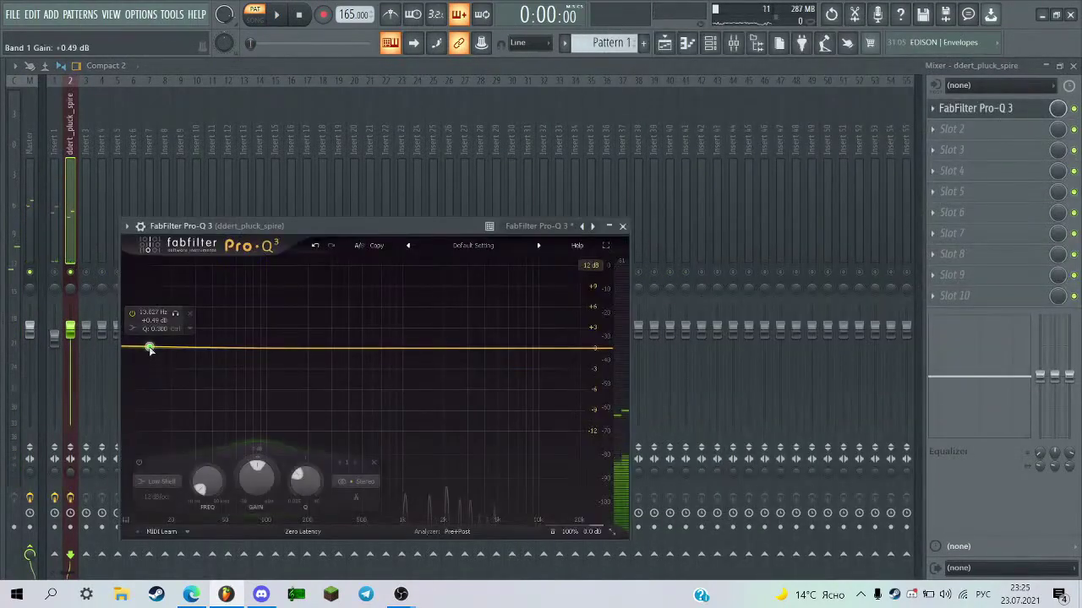
Turn band 1 of Pro-Q 3 into a low cut just below 200 Hz and add a shallow bell dip slightly above 1 kHz.
right_click(150, 347)
left_click(174, 459)
double_click(143, 349)
key("space")
left_click_drag(142, 349, 301, 435)
mouse_move(422, 349)
left_mouse_down()
mouse_move(423, 369)
mouse_move(420, 357)
left_mouse_up()
scroll(423, 368, "down", 6)
key("space")
Check the OBS stream statistics, and add a bell boost of about 2 dB near 11.5 kHz to the ddert_pluck_spire equalizer.
mouse_move(400, 595)
left_click(456, 528)
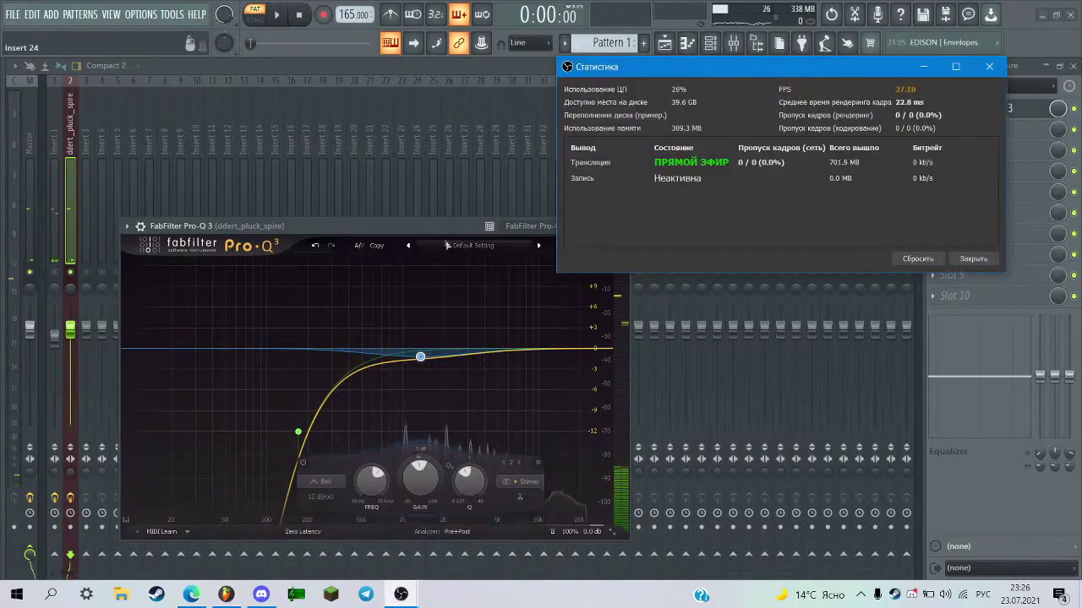
left_click_drag(448, 225, 448, 216)
key("space")
scroll(545, 319, "down", 4)
left_click_drag(524, 341, 547, 326)
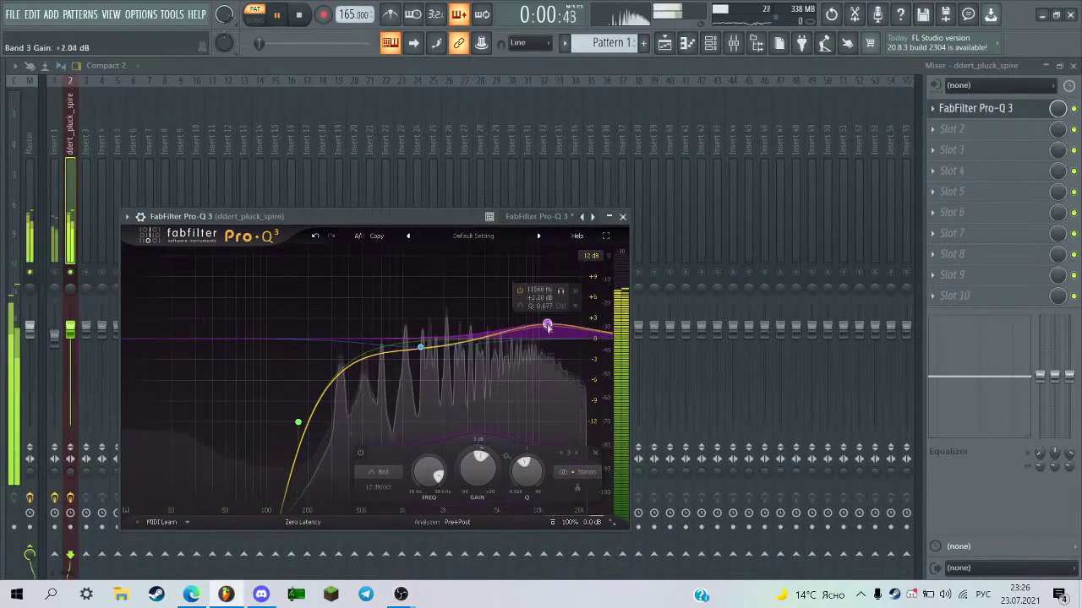
key("space")
Load Fruity Delay 3 into slot 2 of the ddert_pluck_spire mixer track and lower the track's volume to 95%.
left_click(933, 129)
mouse_move(951, 146)
left_click(634, 537)
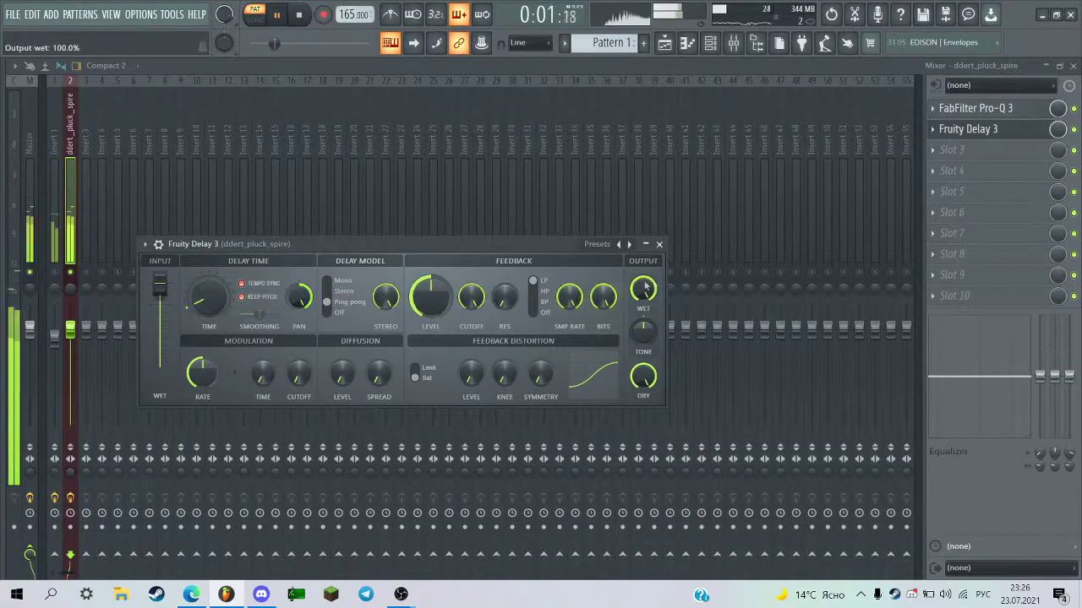
key("Escape")
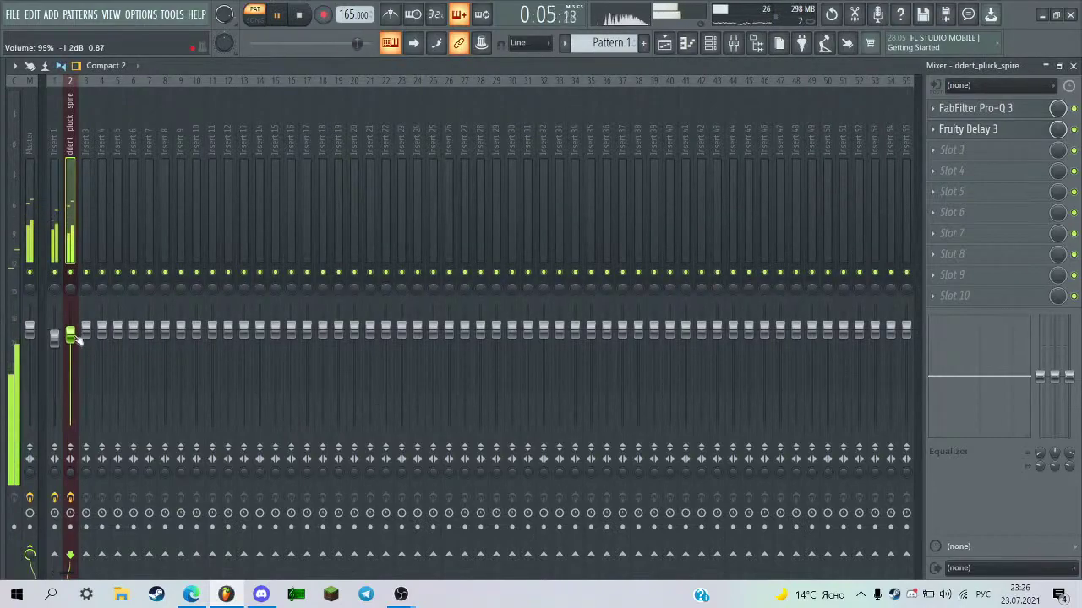
Review the ddert_pluck_spire notes in the piano roll, and move Fruity Delay 3 to slot 5 of its mixer track.
key("F7")
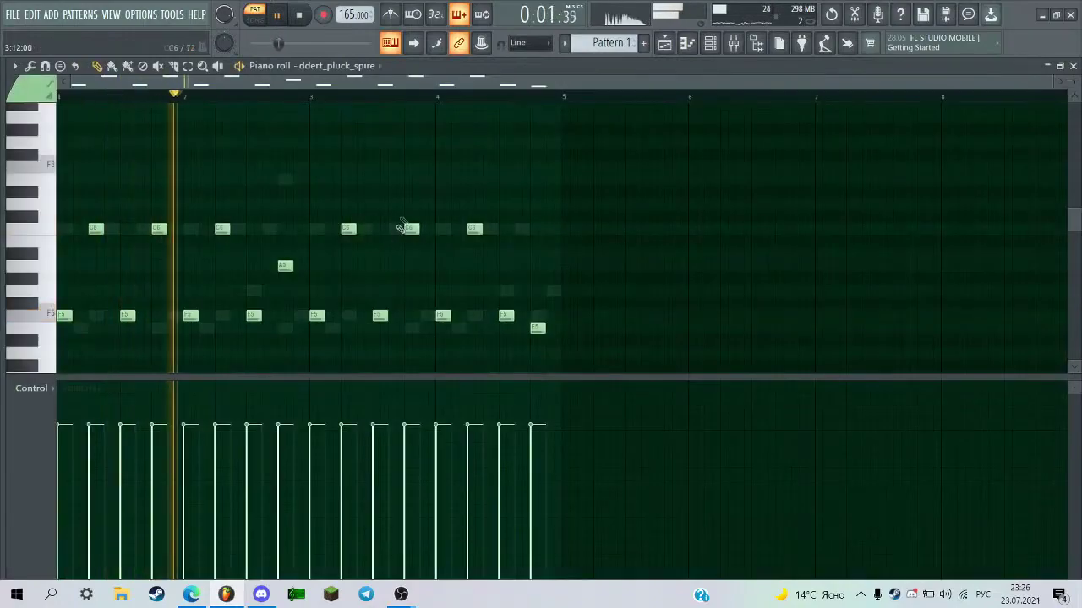
scroll(402, 211, "up", 2)
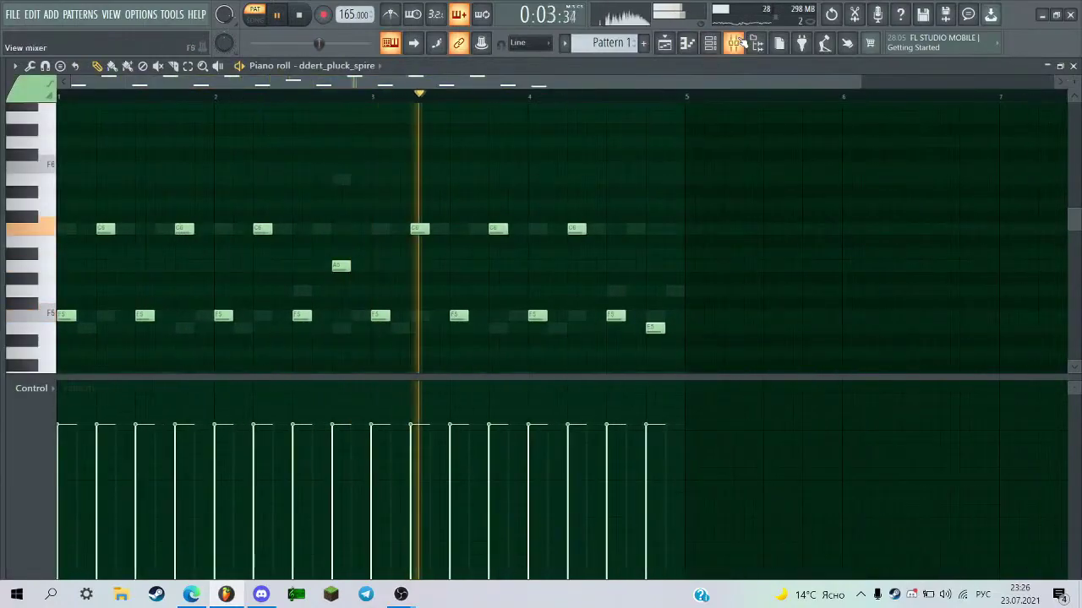
key("F9")
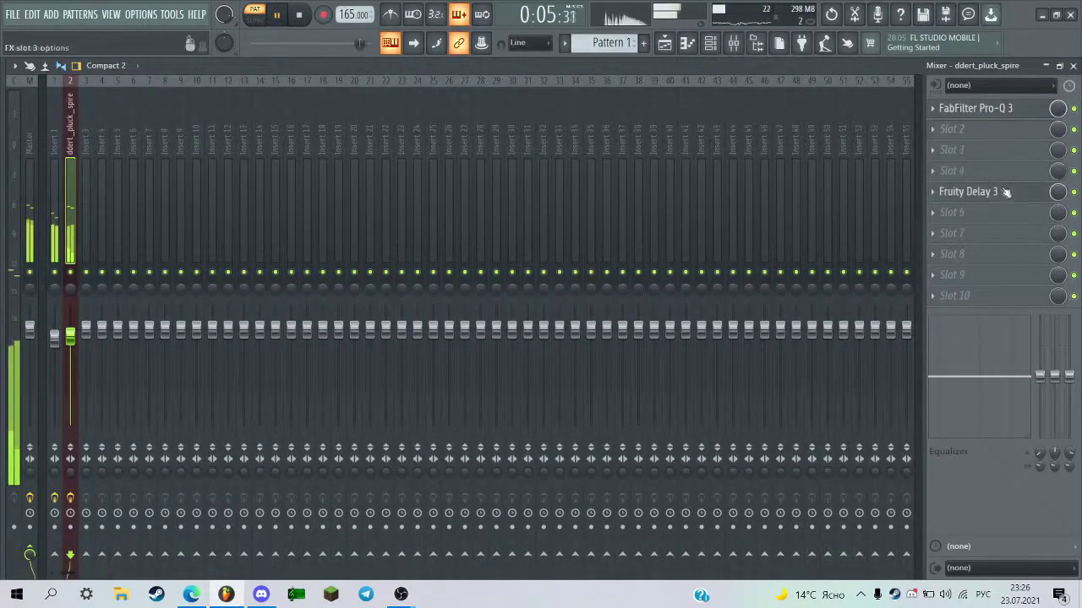
Solo Insert 1 and set its Pro-Q 3 high bell boost to about 10.6 kHz at +1.55 dB.
right_click(55, 273)
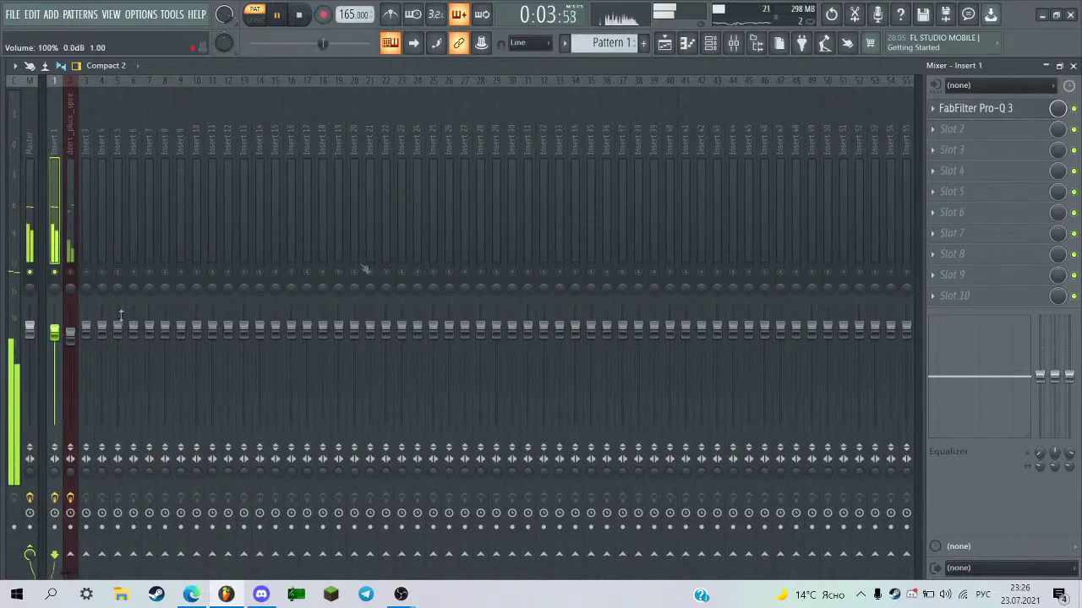
left_click_drag(494, 297, 508, 304)
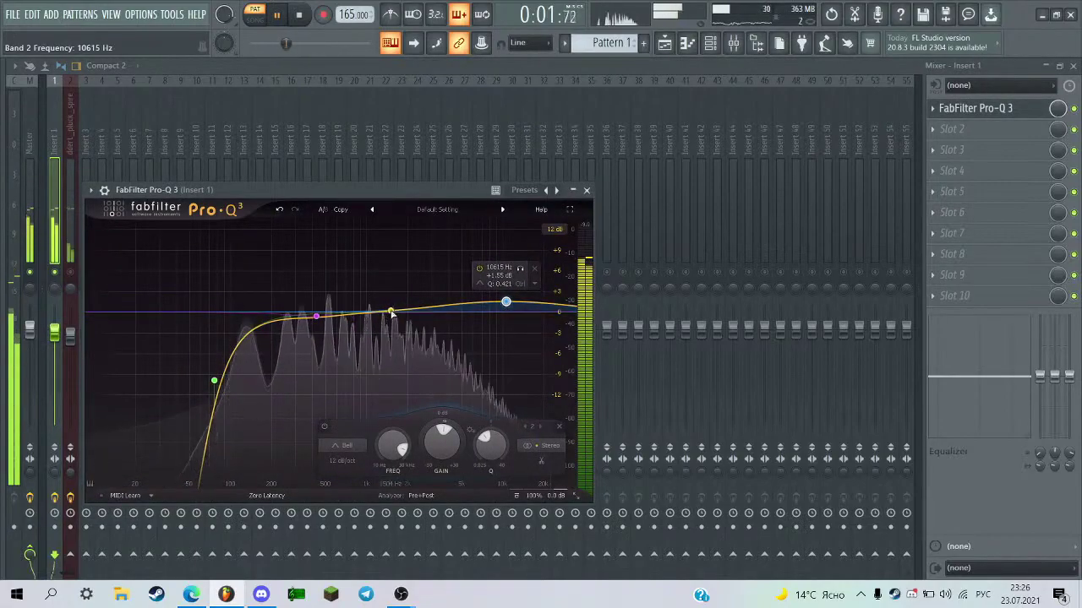
left_click(980, 147)
left_click(965, 130)
key("space")
left_click(956, 144)
left_click(955, 141)
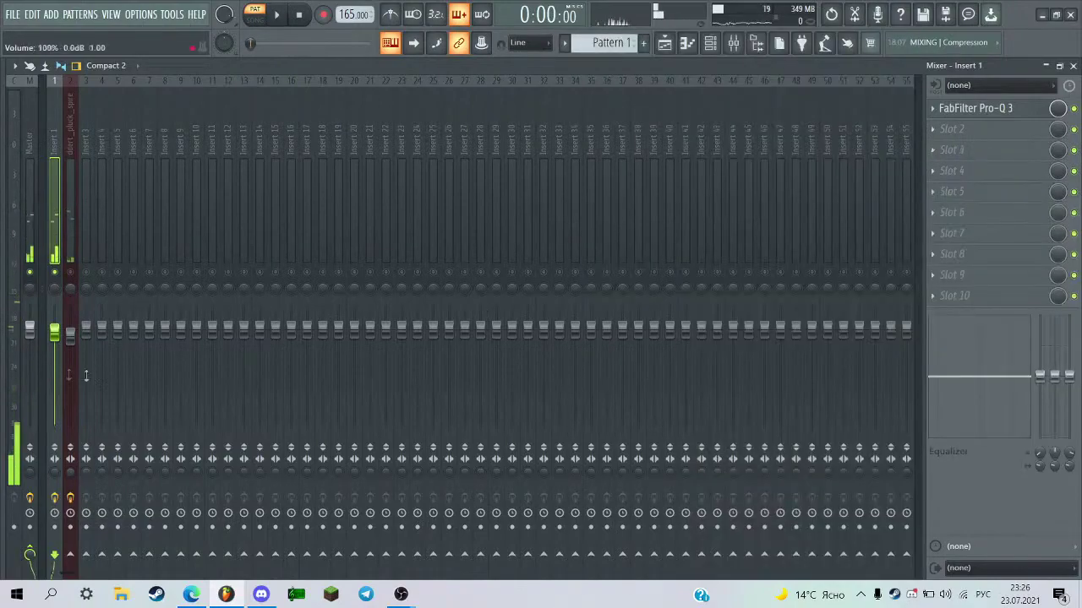
Readjust the low cut below 100 Hz in Insert 1's Pro-Q 3 and add a bell cut of about 1.4 dB near 1.3 kHz.
left_click(976, 110)
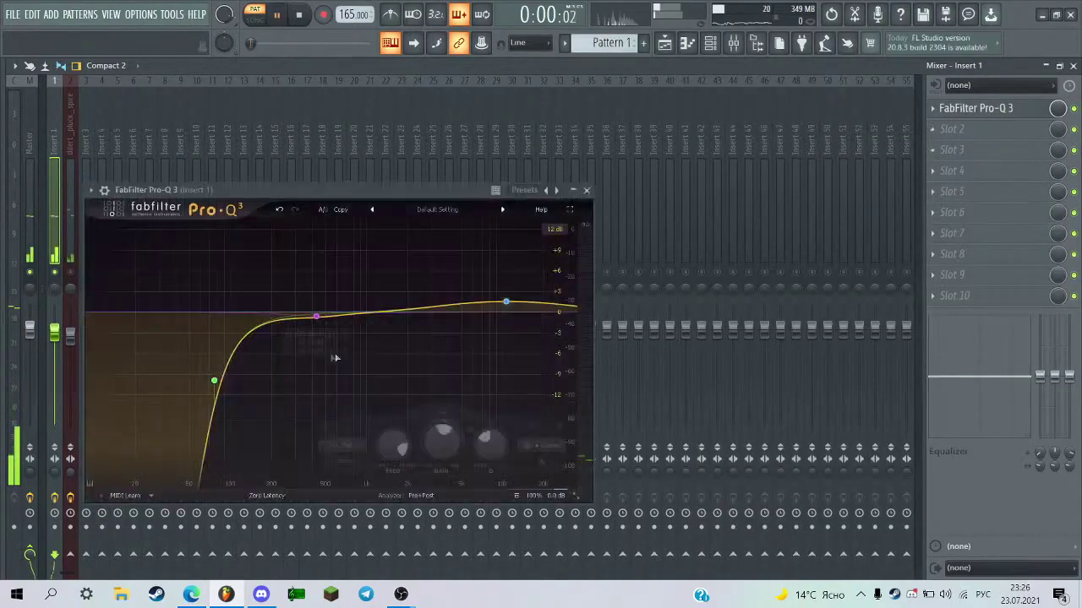
left_click_drag(216, 382, 241, 383)
key("space")
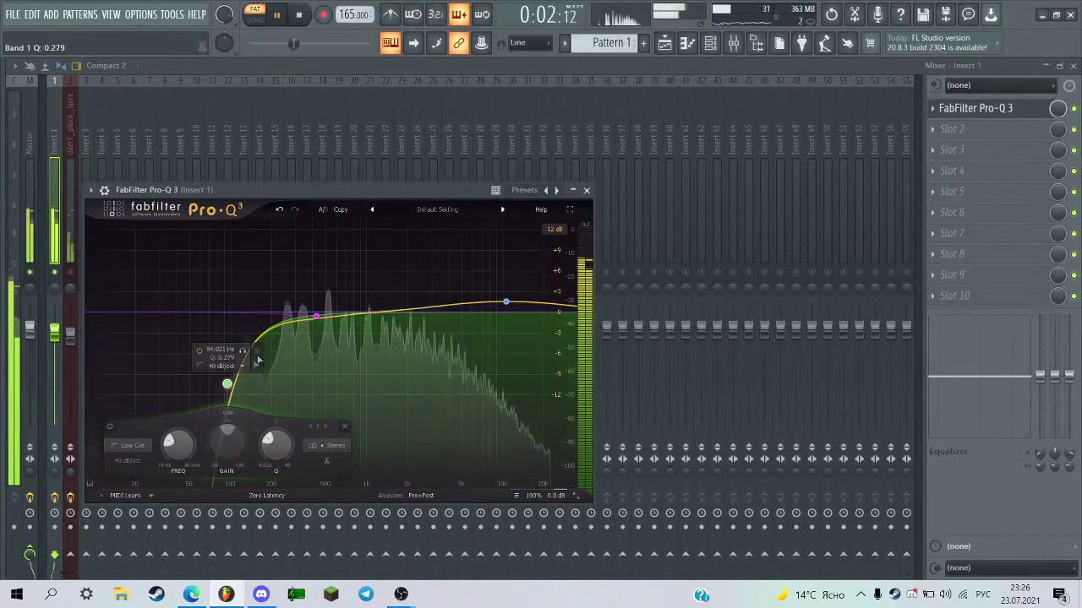
mouse_move(369, 315)
left_mouse_down()
mouse_move(386, 251)
mouse_move(392, 321)
mouse_move(382, 326)
left_mouse_up()
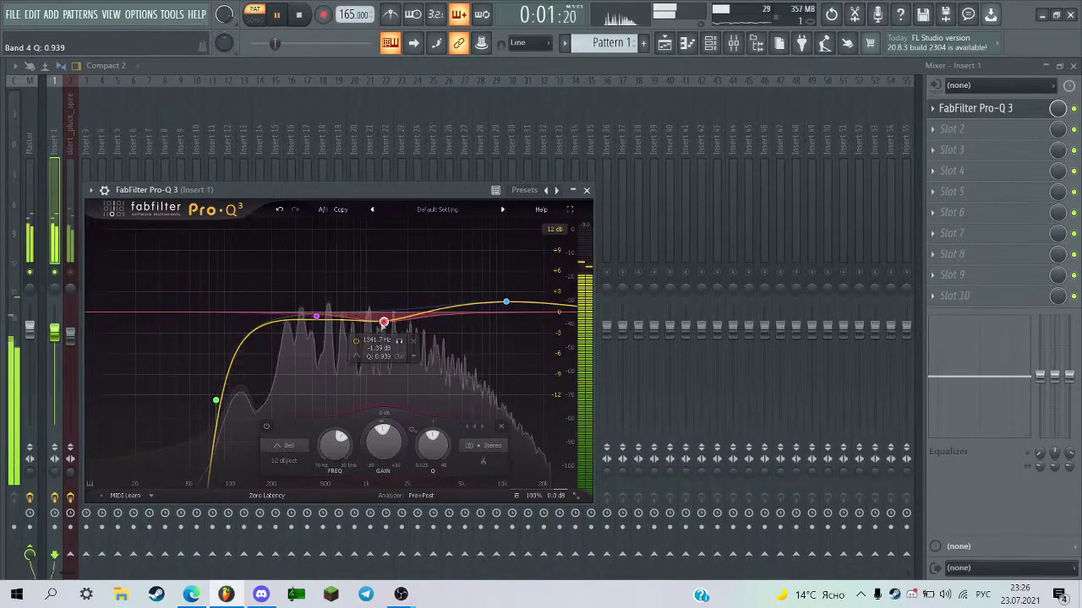
Load Fruity Reeverb 2 into slot 3 of Insert 1 and lower its slot mix level.
key("Escape")
left_click(990, 157)
mouse_move(941, 168)
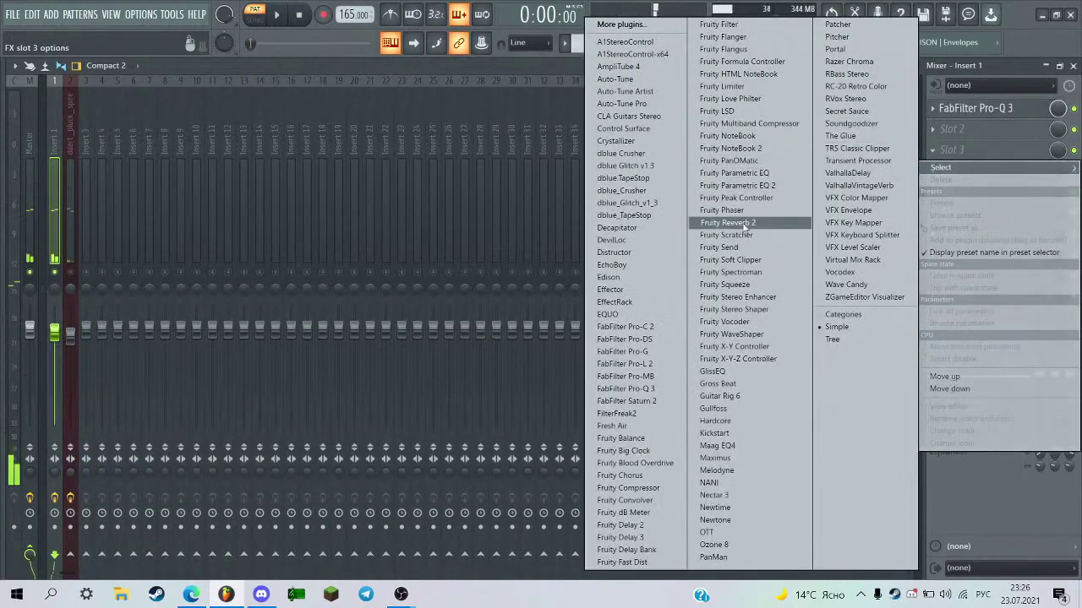
left_click(744, 223)
key("space")
left_click(487, 225)
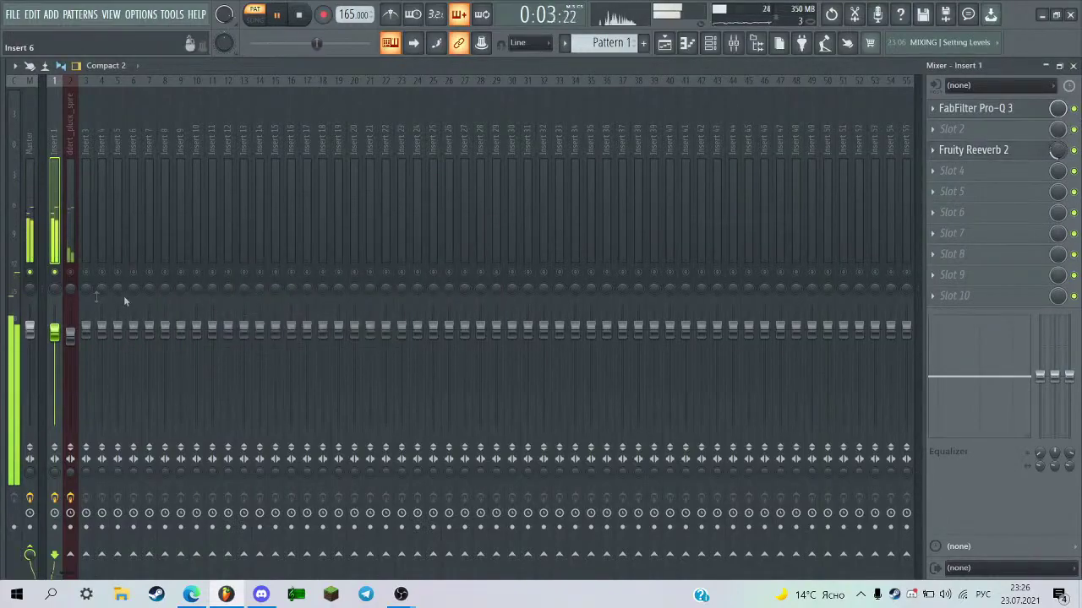
Unsolo Insert 1 and lower the mix level of Fruity Delay 3 on the ddert_pluck_spire track.
right_click(55, 273)
left_click(70, 238)
key("F7")
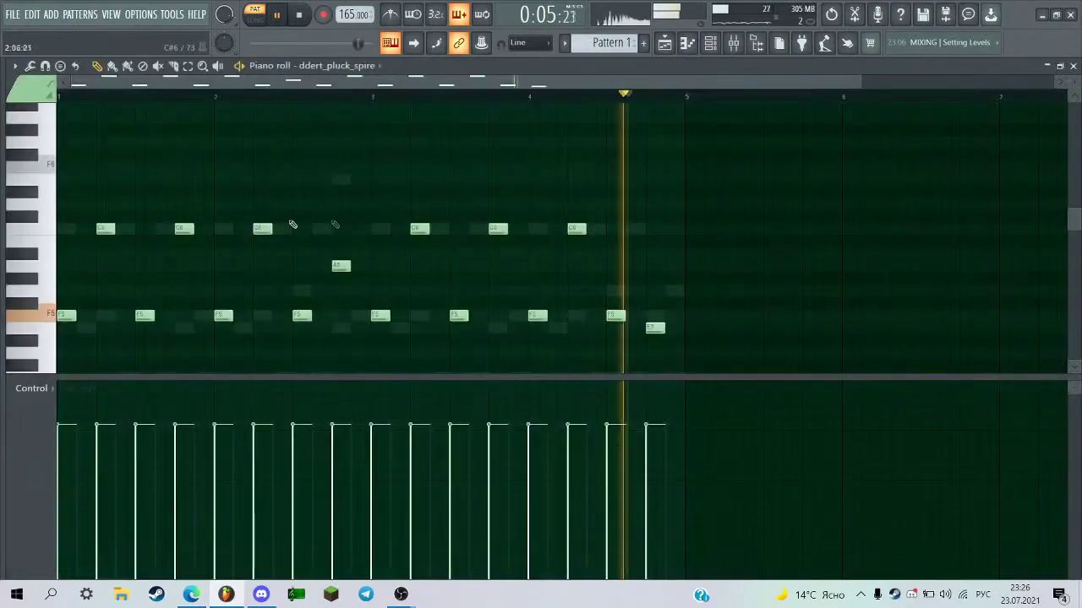
scroll(376, 174, "up", 2)
scroll(242, 206, "down", 1)
key("F7")
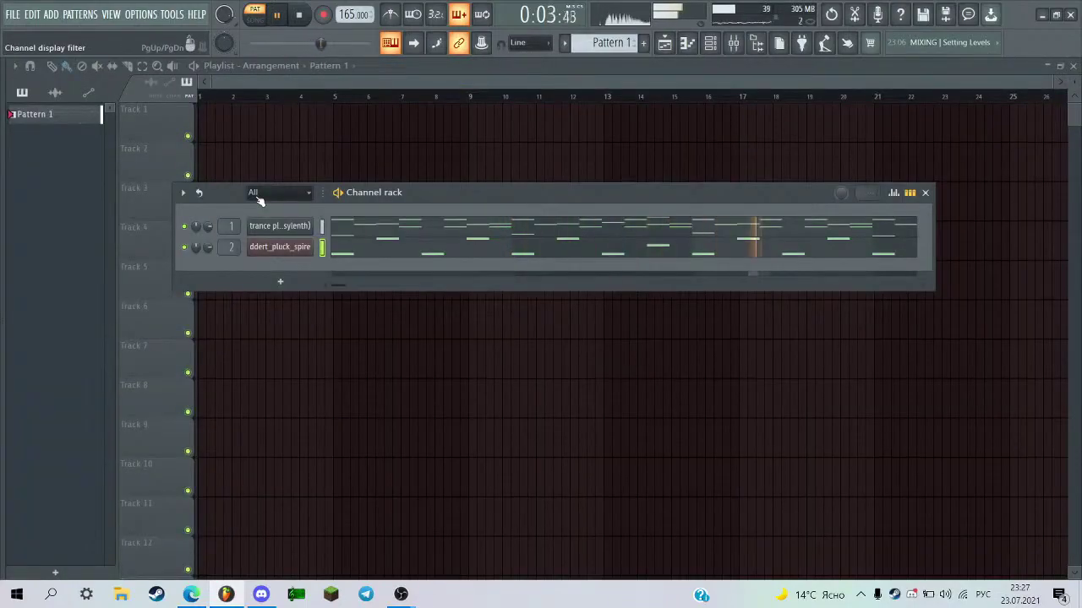
key("F9")
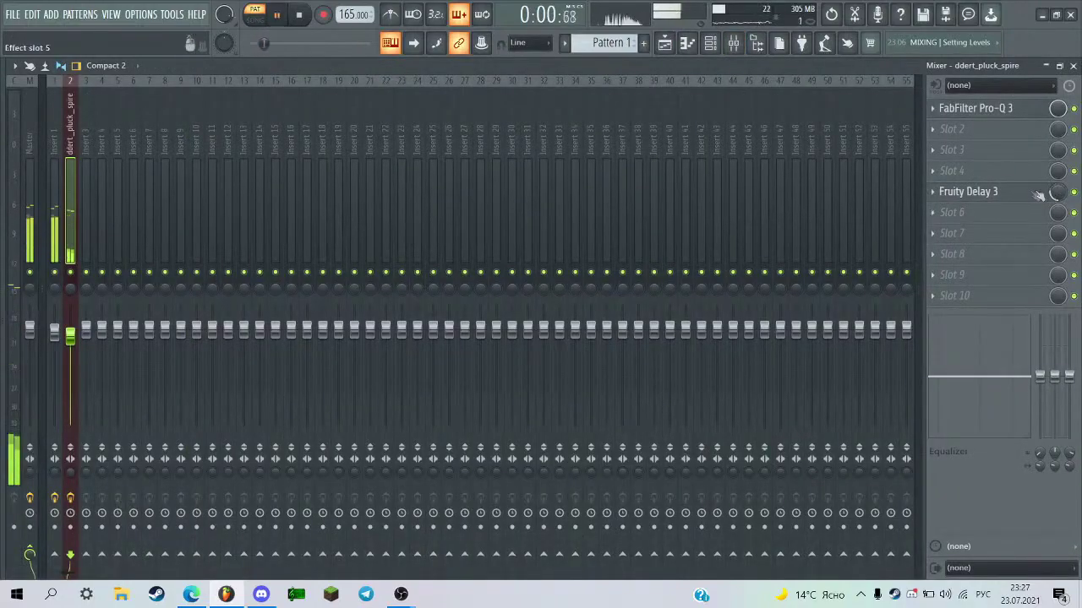
Load Fruity Reeverb 2 into slot 3 of the ddert_pluck_spire track, with Fruity Delay 3 placed in slot 4.
left_click(1000, 159)
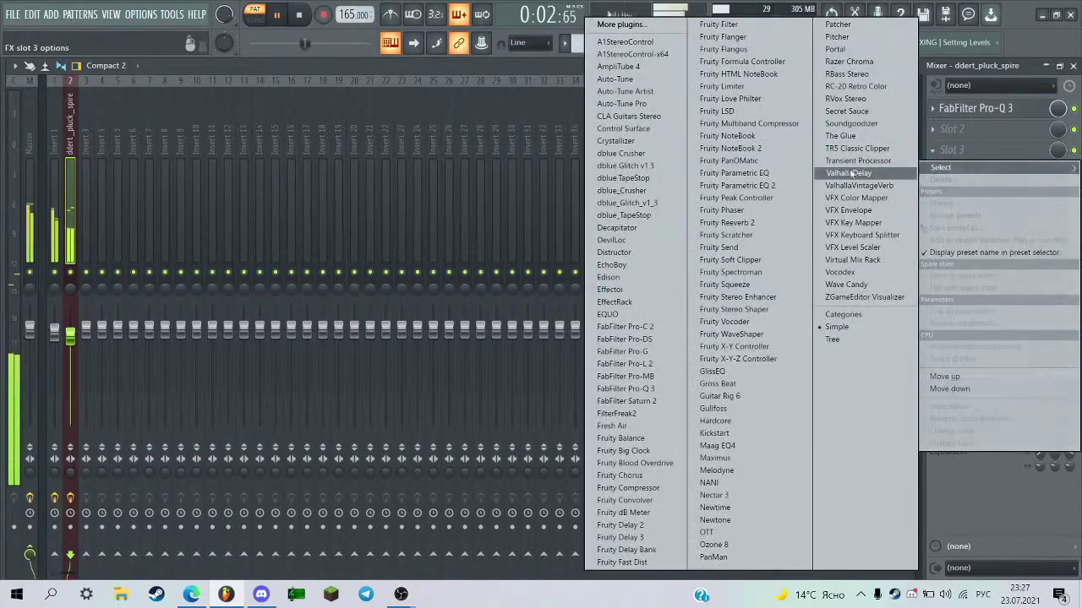
left_click(736, 217)
key("space")
key("space")
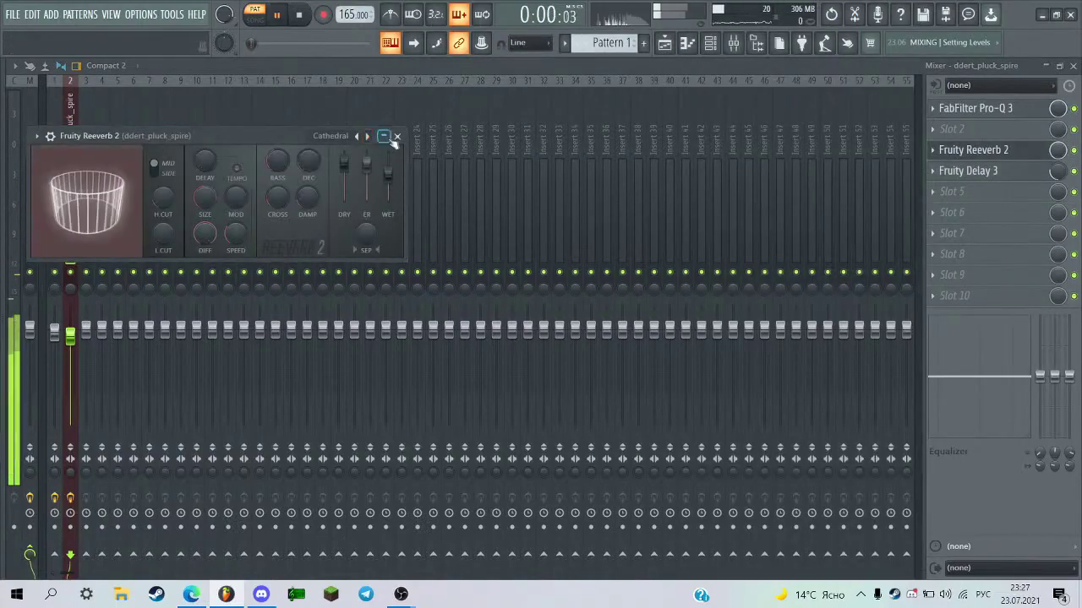
left_click(398, 135)
Play the pattern with the channel rack showing, and check the OBS stream statistics.
key("F9")
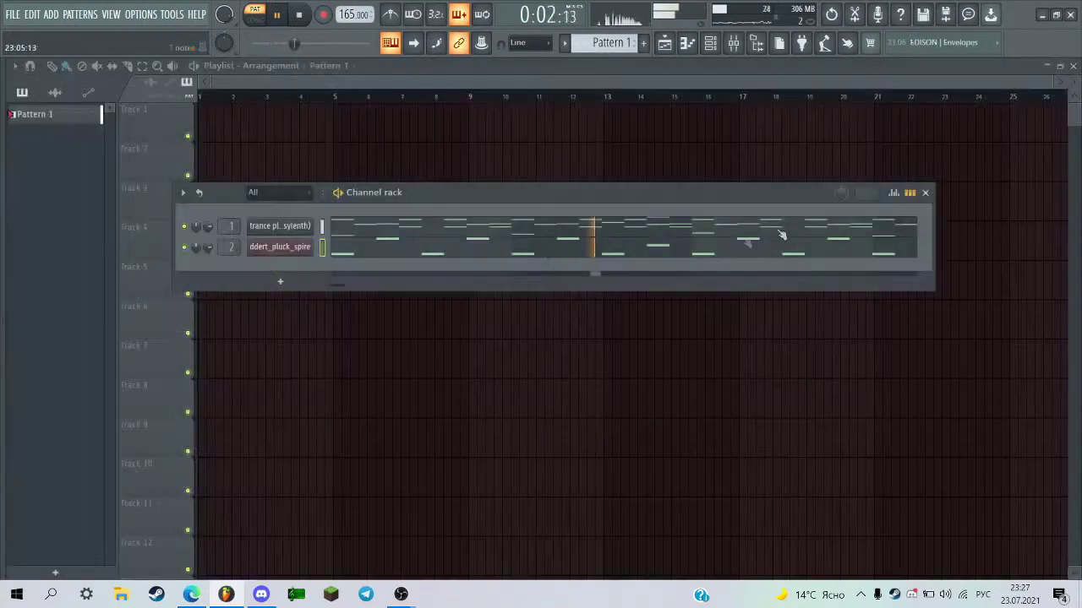
key("F6")
left_click(710, 43)
left_click(403, 594)
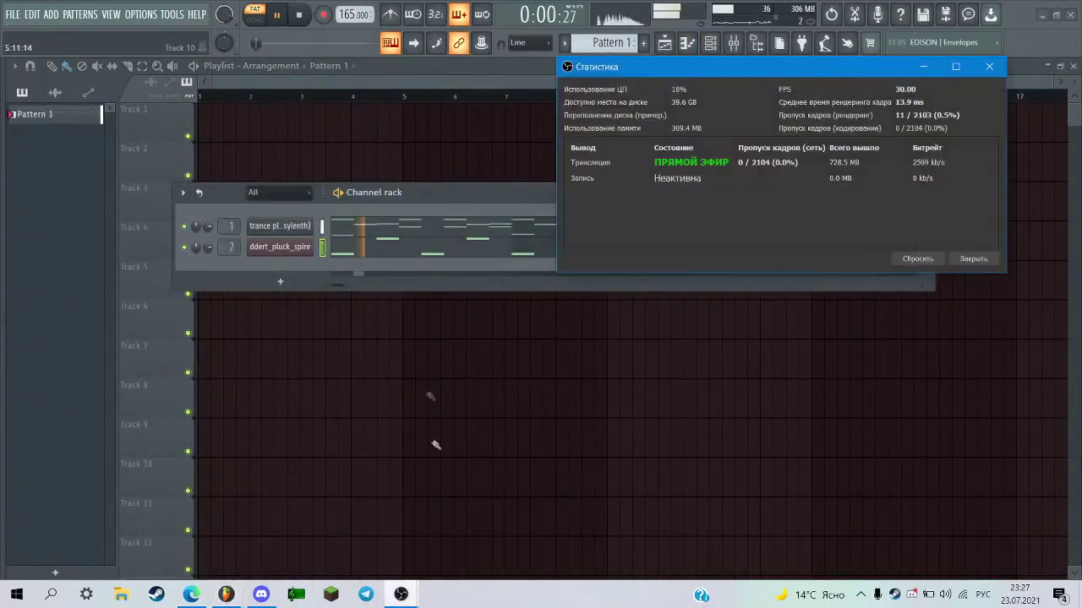
left_click(366, 268)
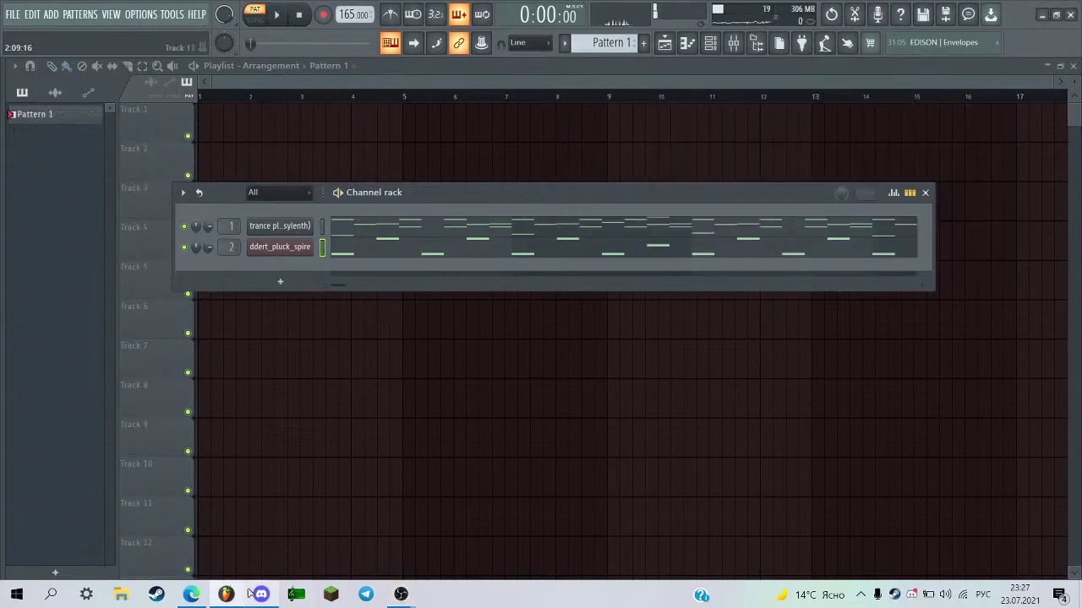
Try an extra E6 note in the second bar of the ddert_pluck_spire melody, and remove it.
left_click(353, 250)
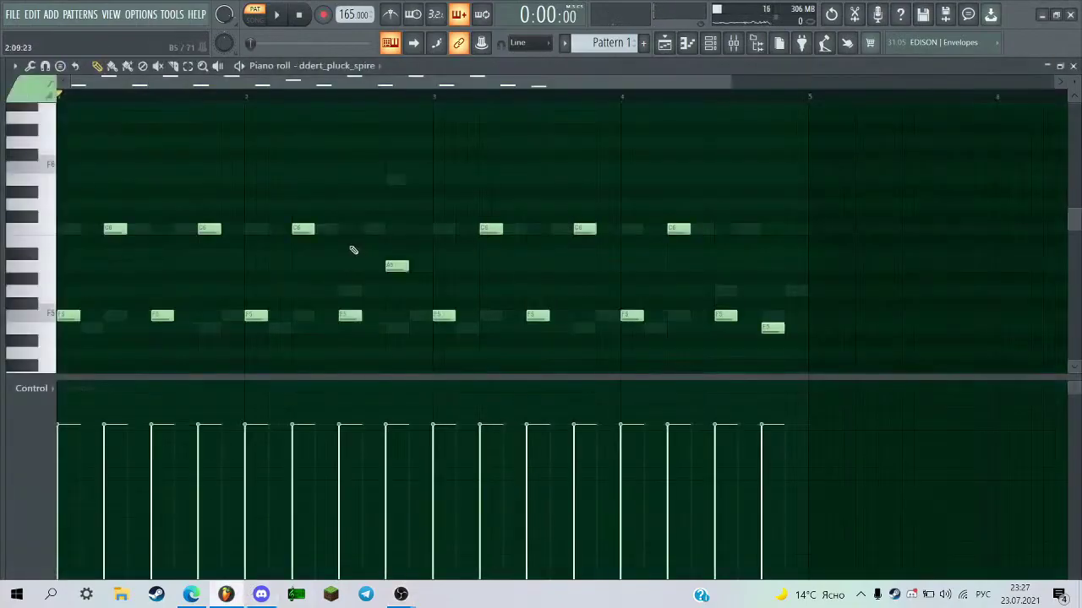
key("space")
left_click(342, 179)
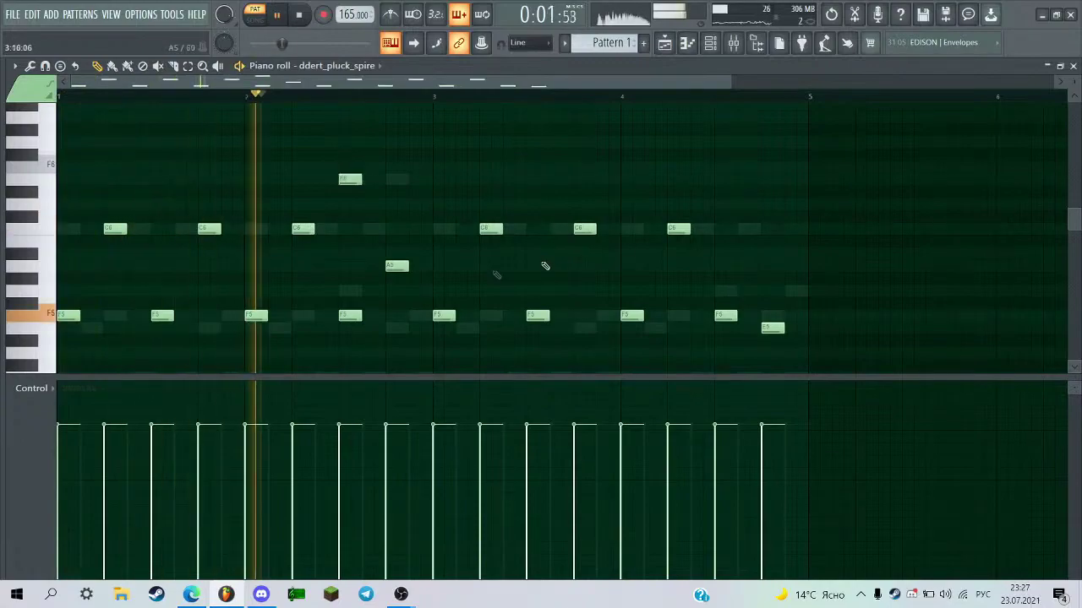
key("space")
right_click(349, 179)
key("space")
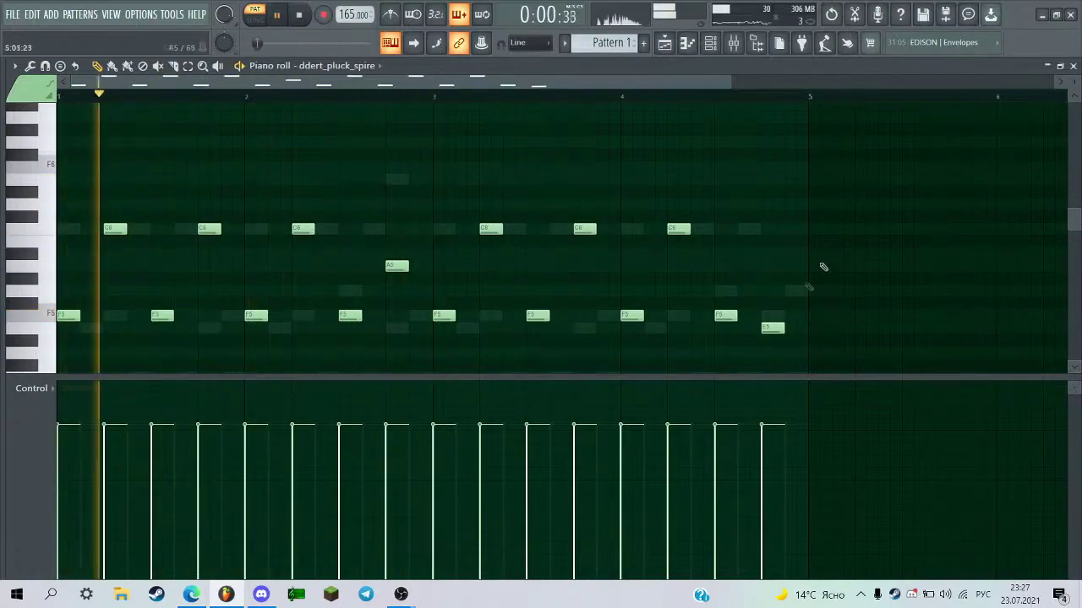
Try extra F5 and A5 notes near the end of bar 4 in the ddert_pluck_spire melody, and remove them.
scroll(760, 296, "up", 1)
left_click(688, 317)
right_click(686, 317)
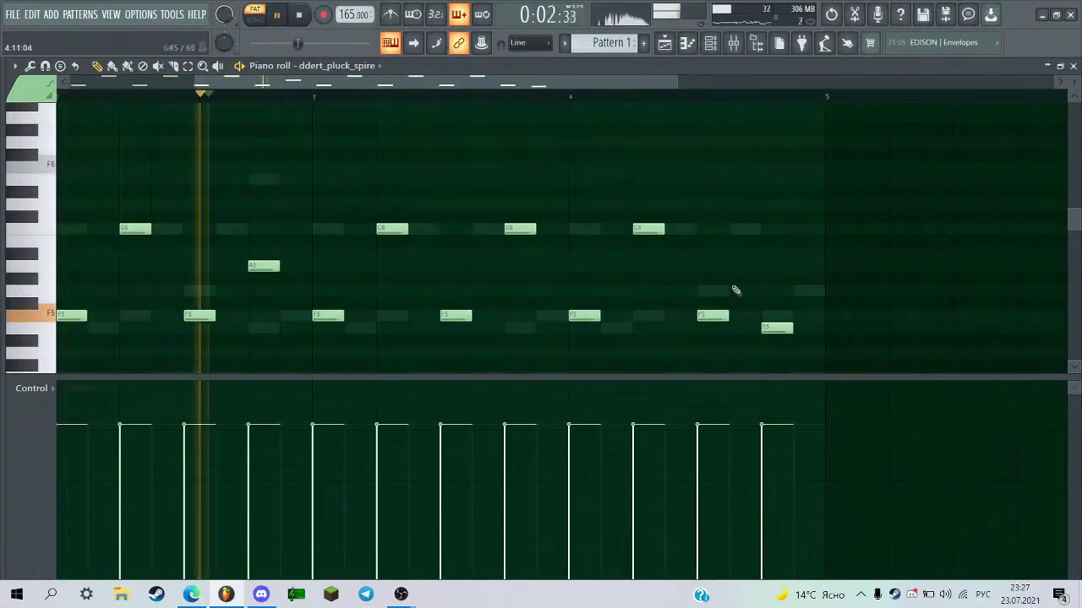
left_click(749, 267)
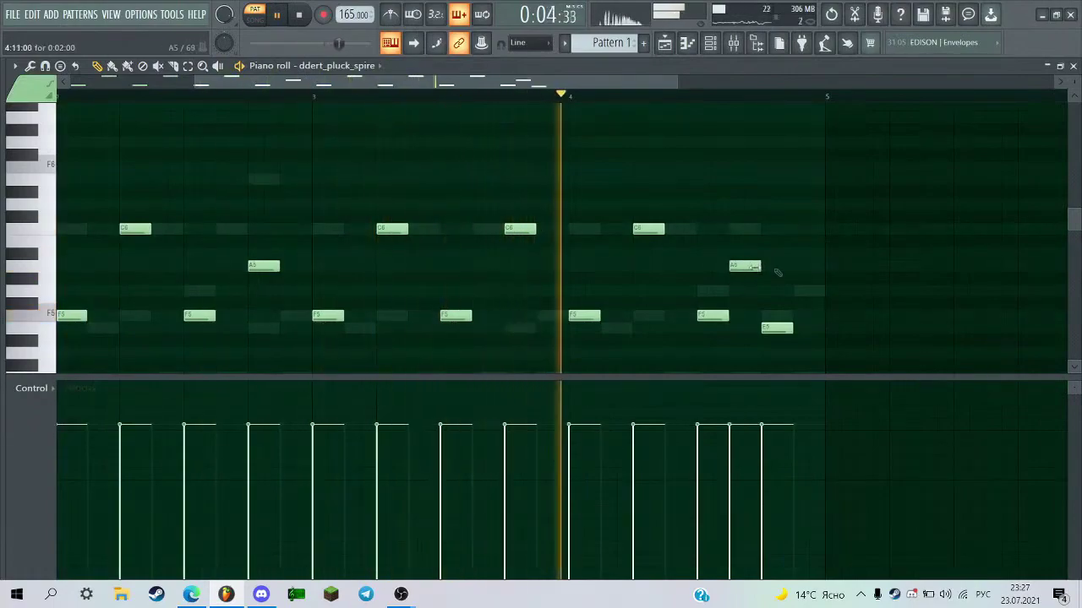
scroll(816, 275, "down", 2)
scroll(770, 296, "up", 2)
right_click(698, 269)
scroll(699, 270, "up", 1)
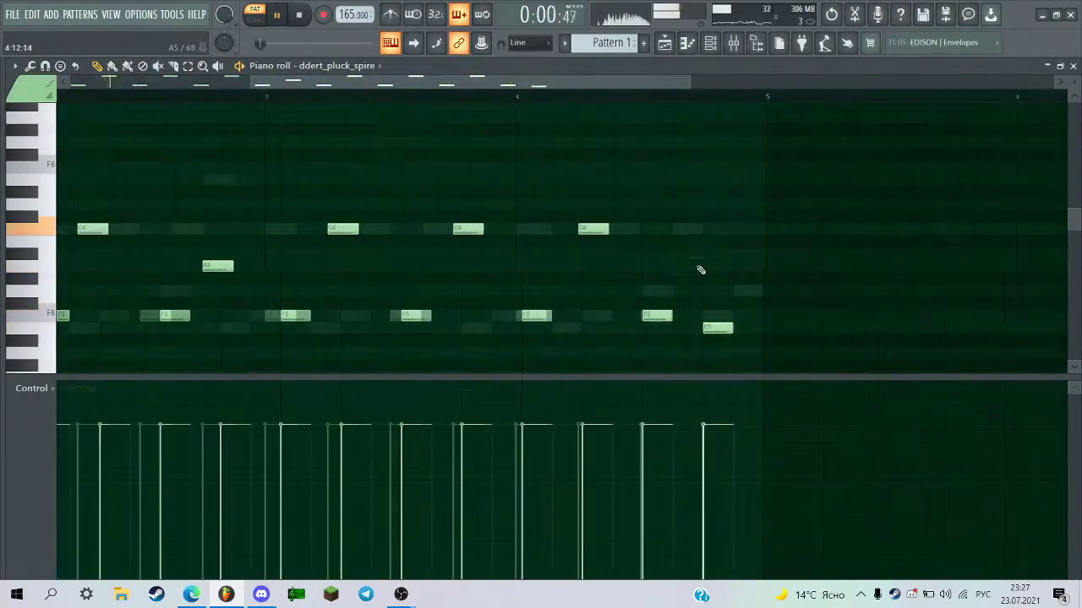
scroll(700, 269, "down", 2)
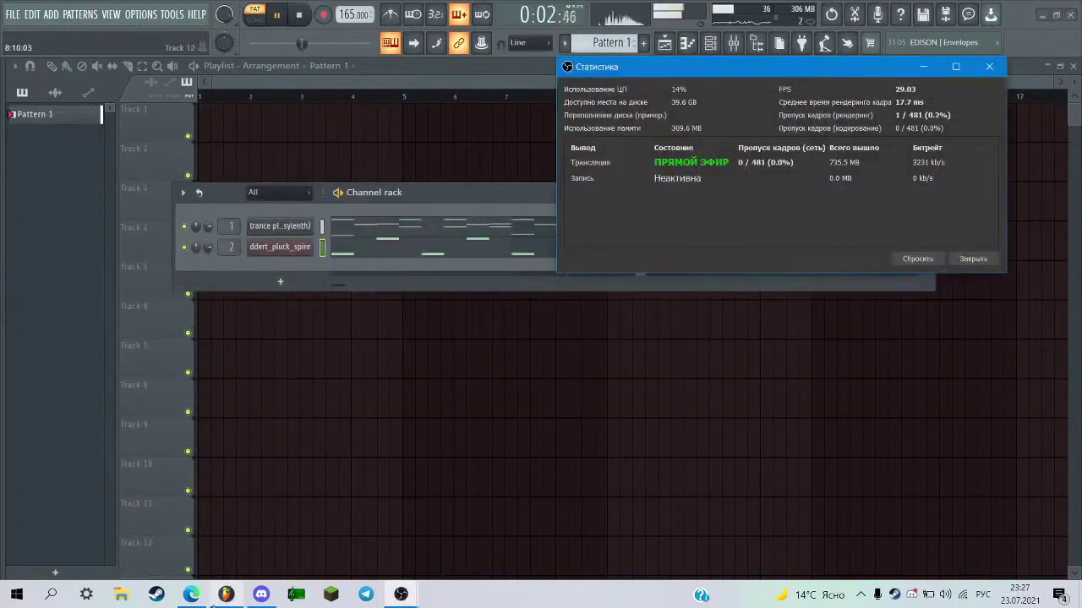
Switch to YouTube Studio to read the newest live chat messages, and return to FL Studio.
left_click(191, 594)
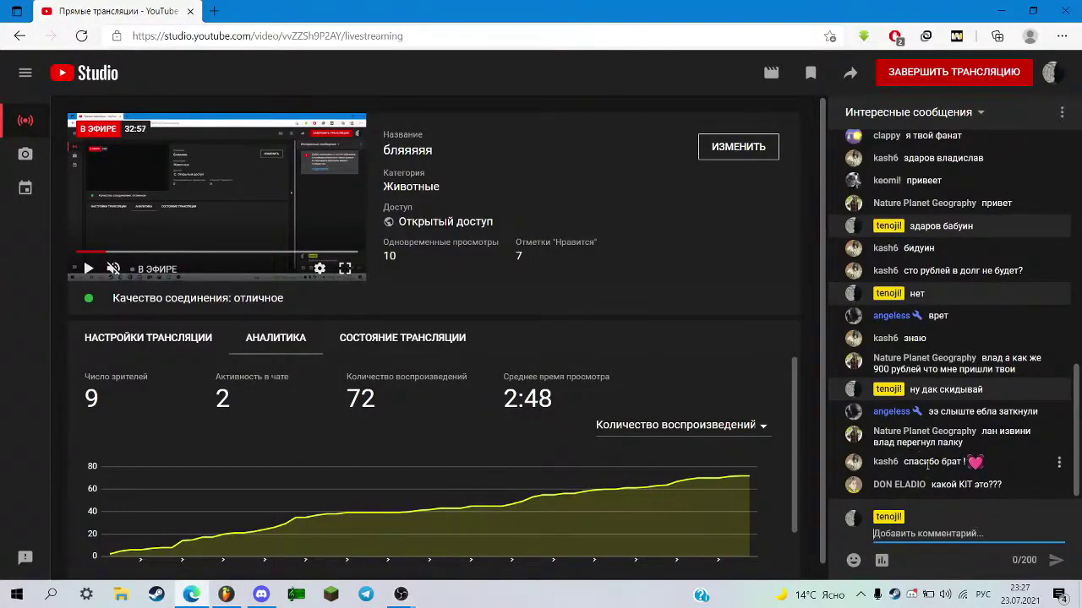
left_click(944, 515)
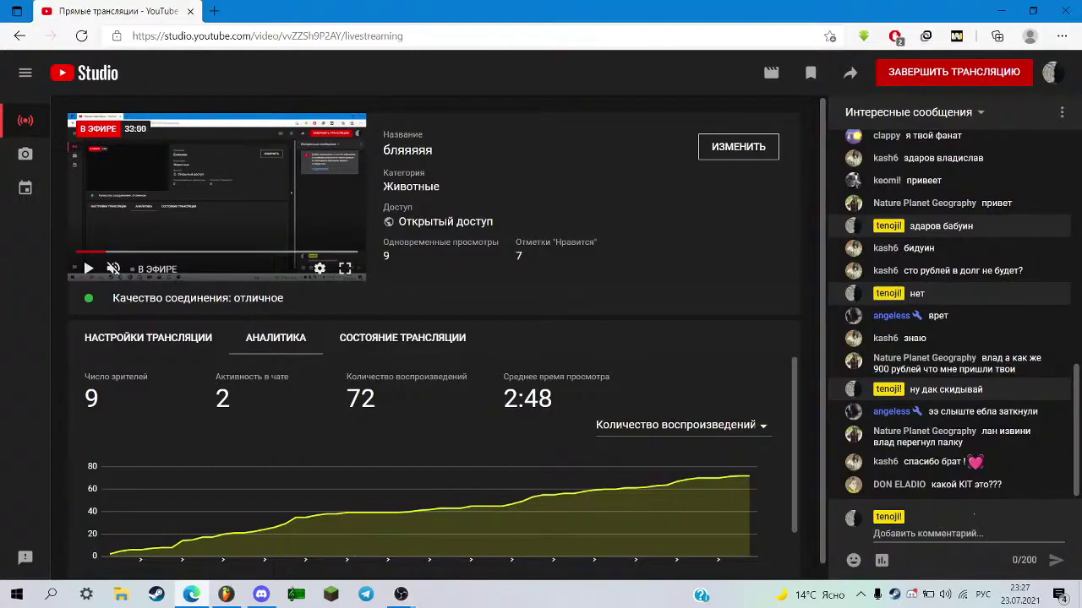
left_click(225, 594)
Add a Hive synth channel to the channel rack.
left_click(285, 280)
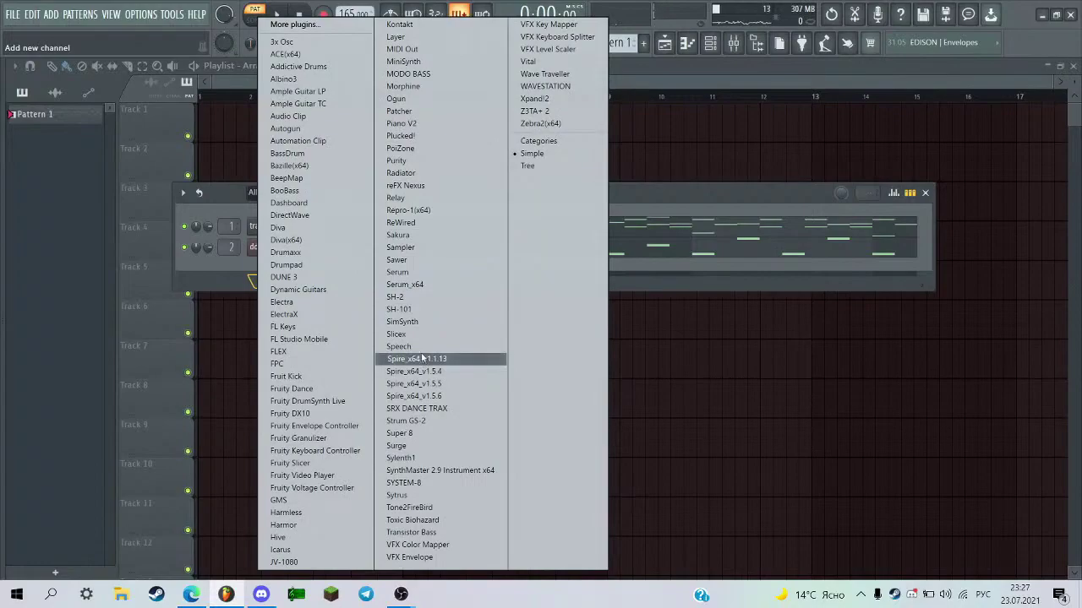
left_click_drag(640, 199, 637, 198)
key("space")
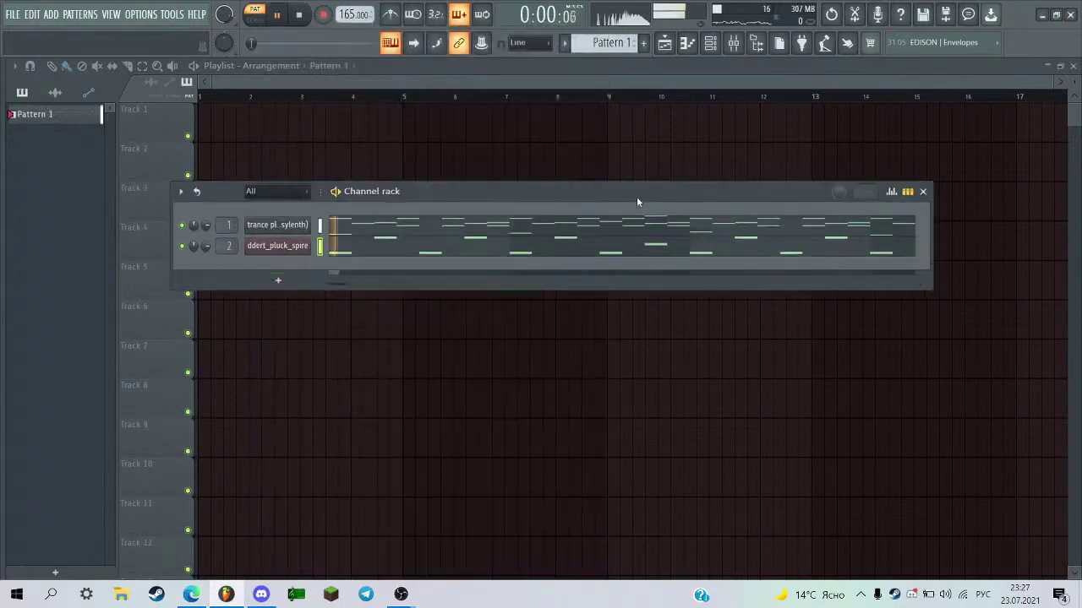
left_click(278, 280)
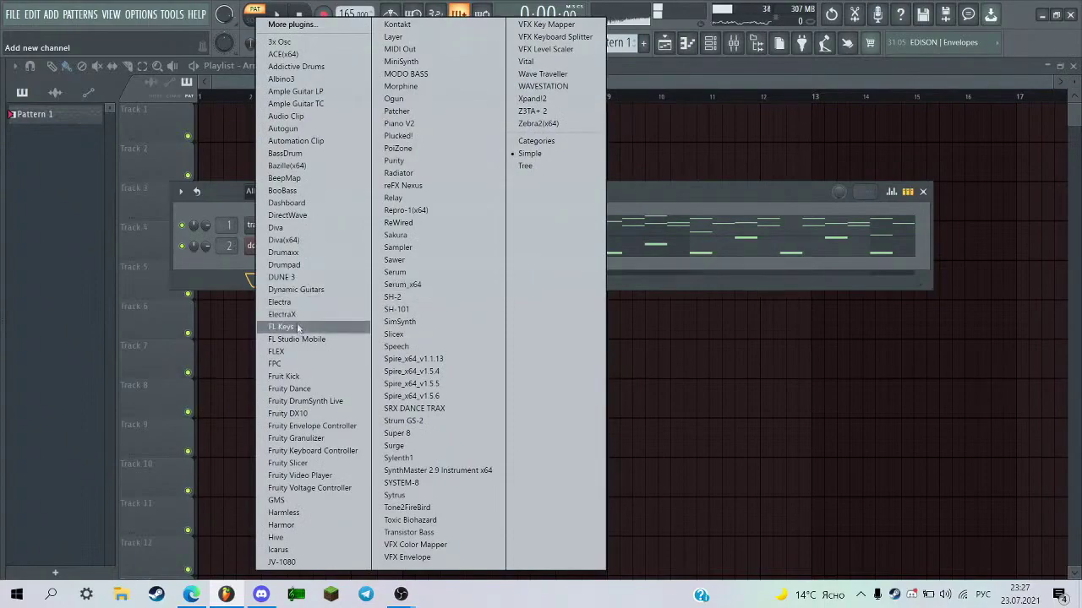
left_click(283, 537)
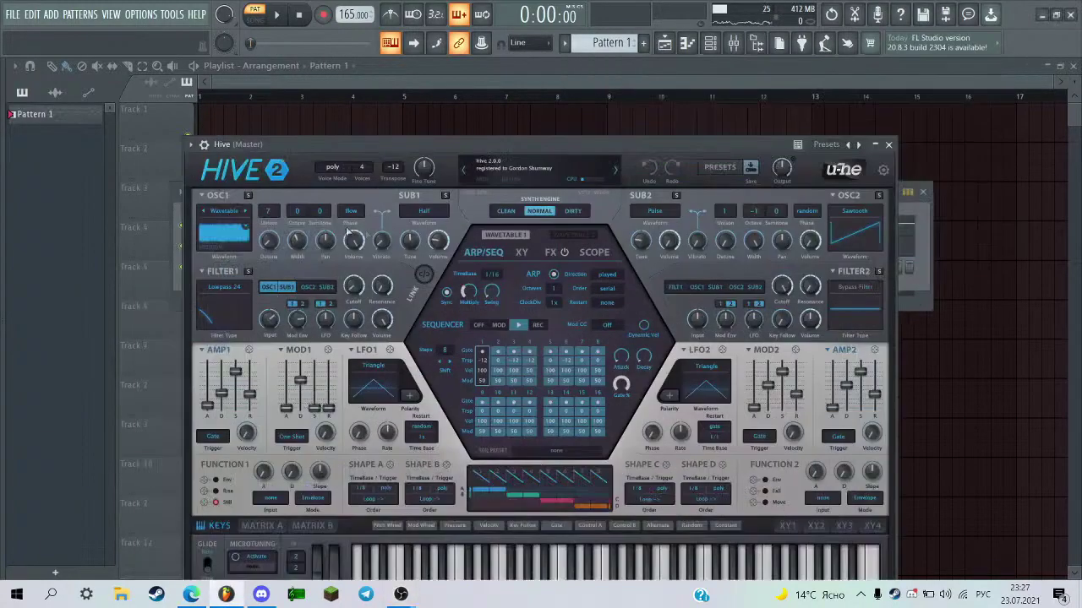
Audition SY - Watching You from Hive's first favourites group, load SY - Clean Lovin instead, and close the synth window.
left_click(710, 169)
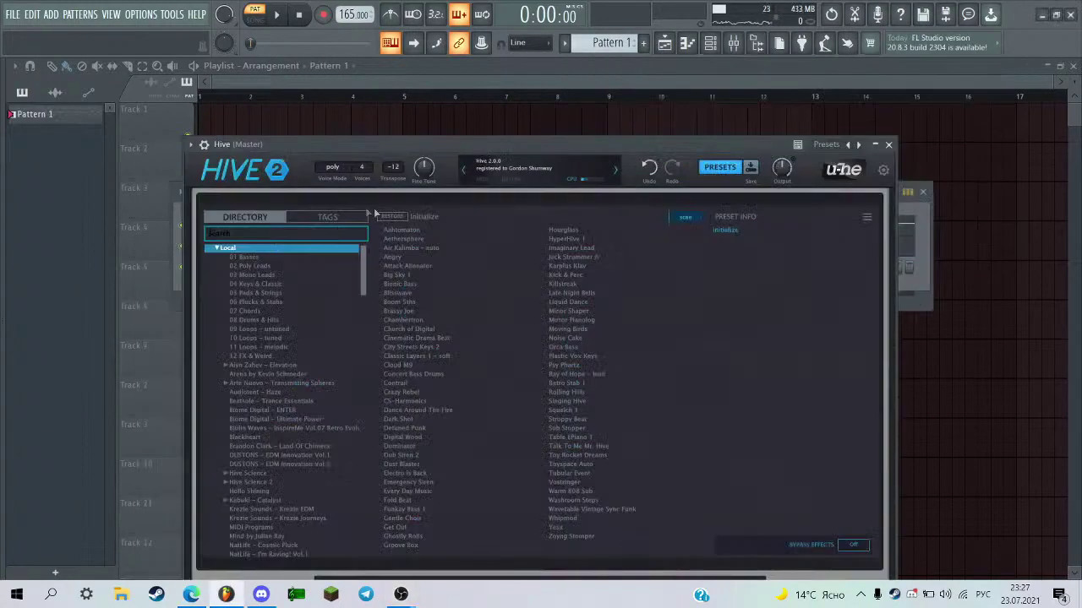
left_click(210, 356)
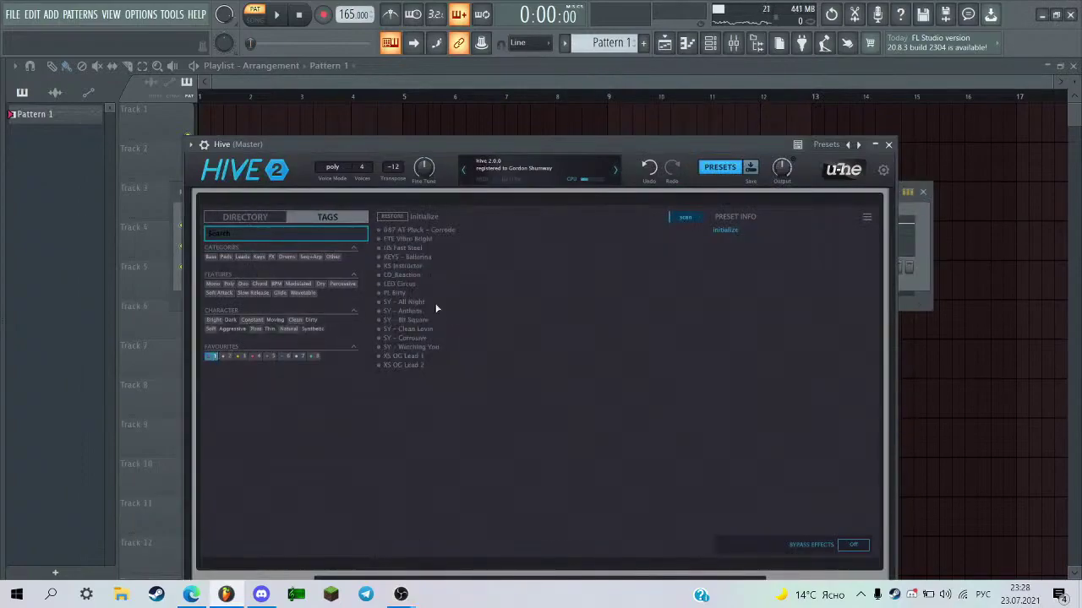
left_click(430, 347)
left_click_drag(518, 136, 483, 134)
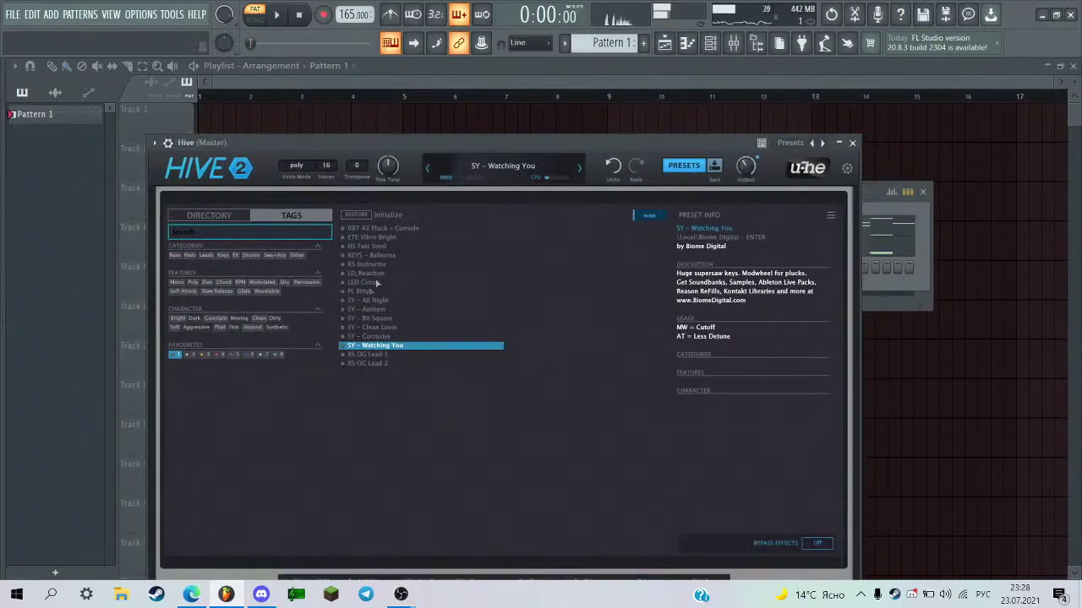
left_click(379, 337)
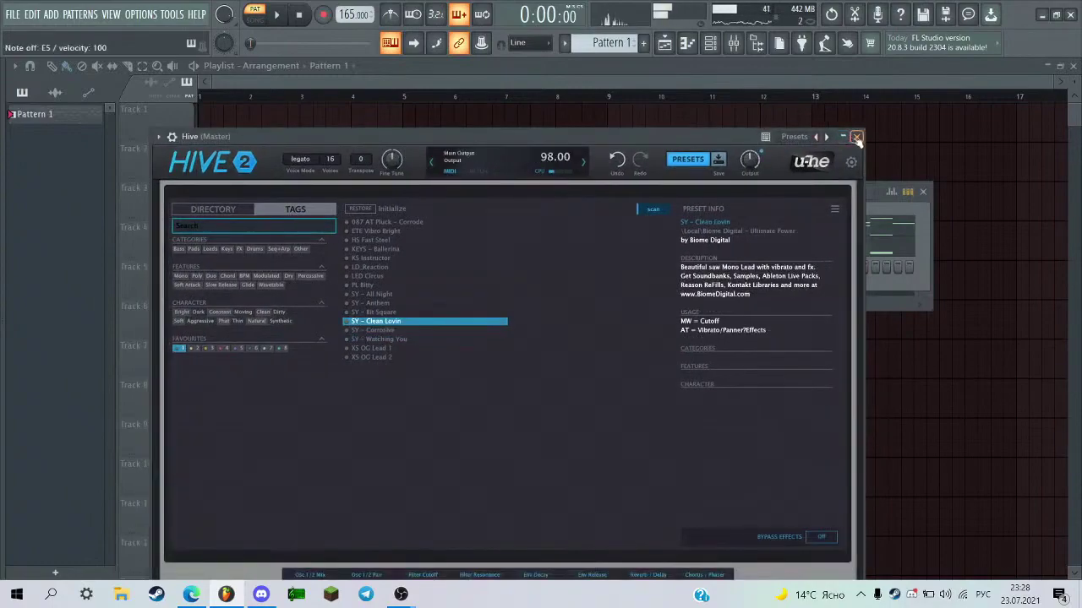
left_click(852, 143)
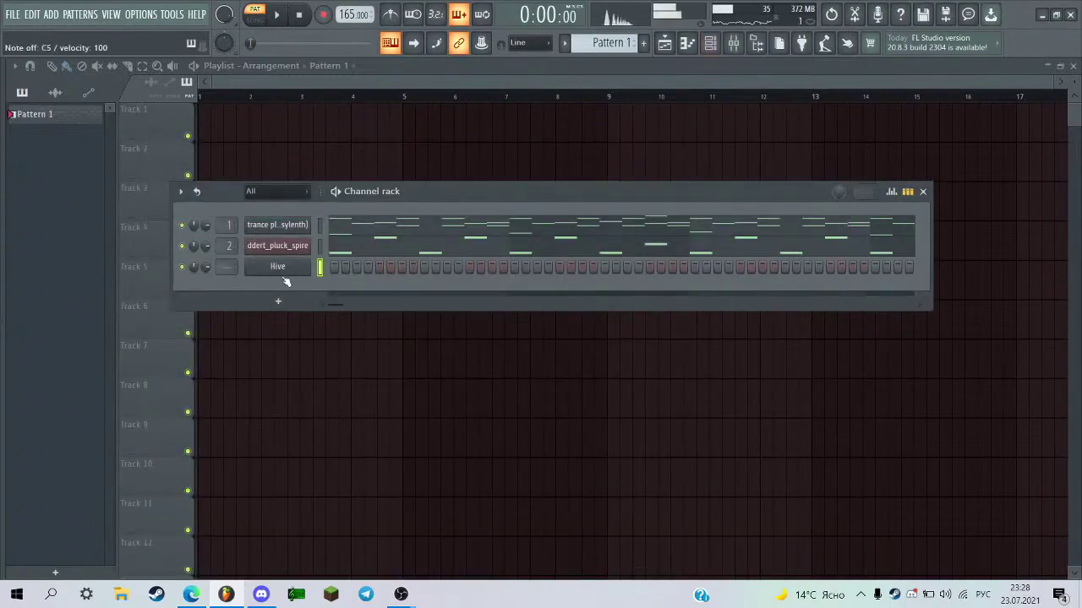
Draw a one-bar A5 note in bar 1 of the Hive channel's melody and play it with the plucks.
key("F7")
left_click(60, 204)
key("space")
left_click_drag(74, 205, 211, 207)
key("space")
key("space")
left_click_drag(188, 203, 188, 154)
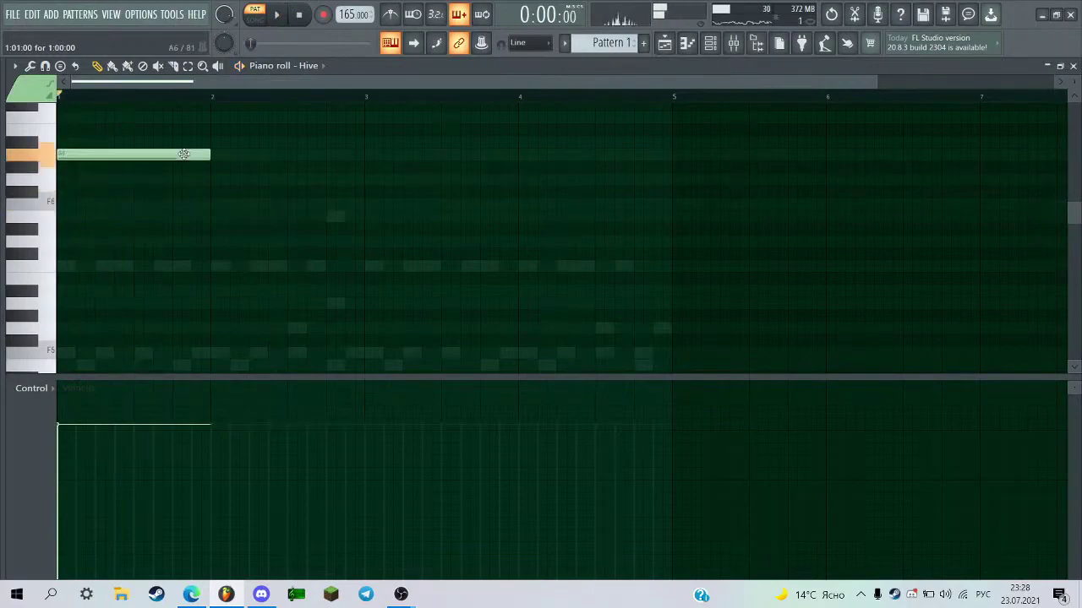
key("space")
key("ctrl+Down")
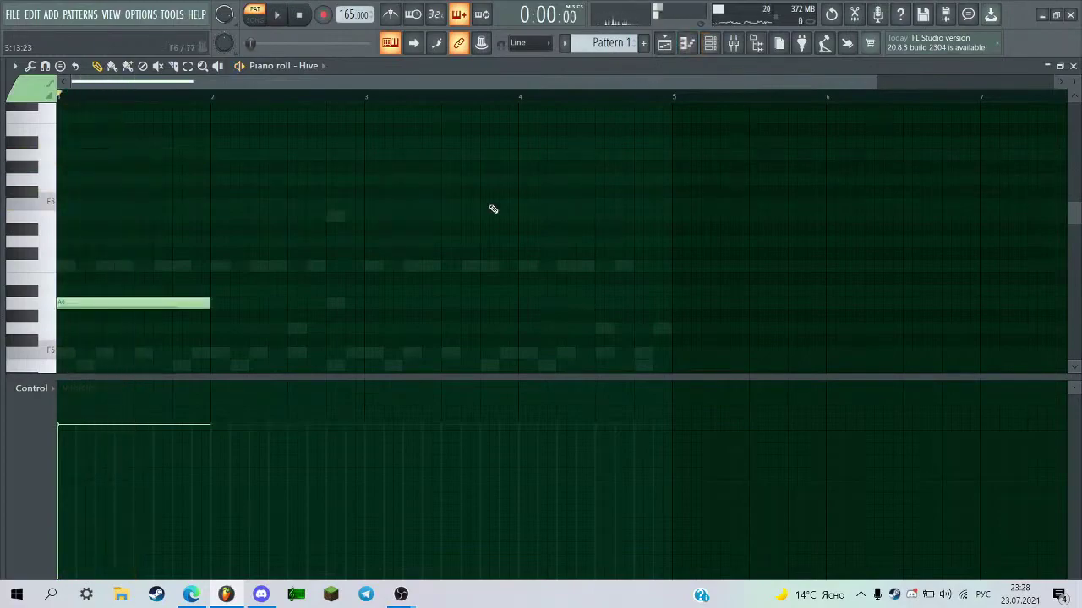
scroll(493, 210, "down", 2)
key("space")
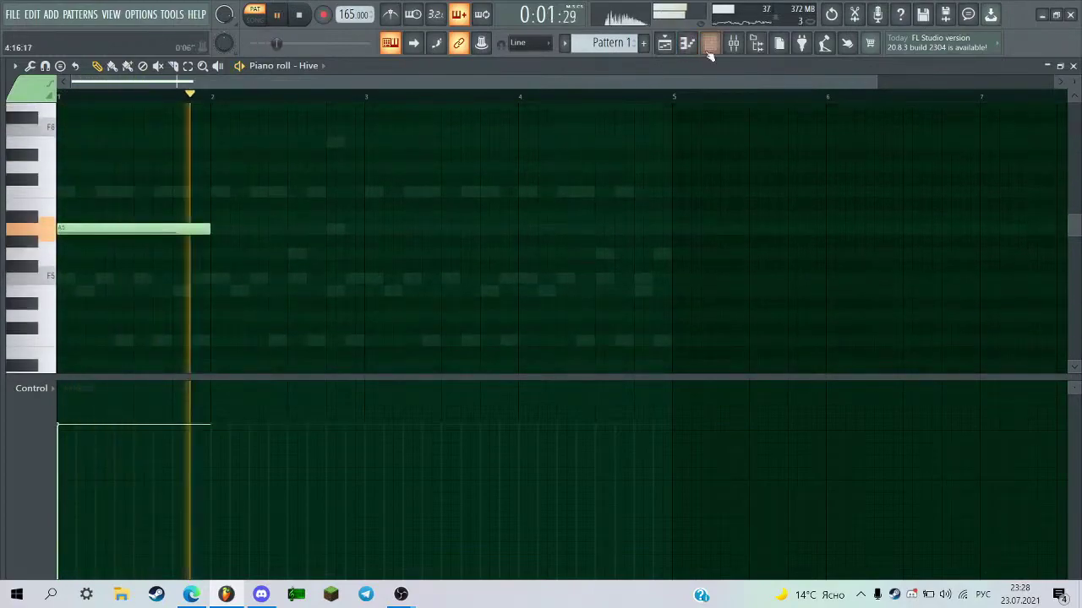
Raise the Filter 1 cutoff in Hive, and audition the sound with test notes and the pattern.
left_click(710, 43)
key("space")
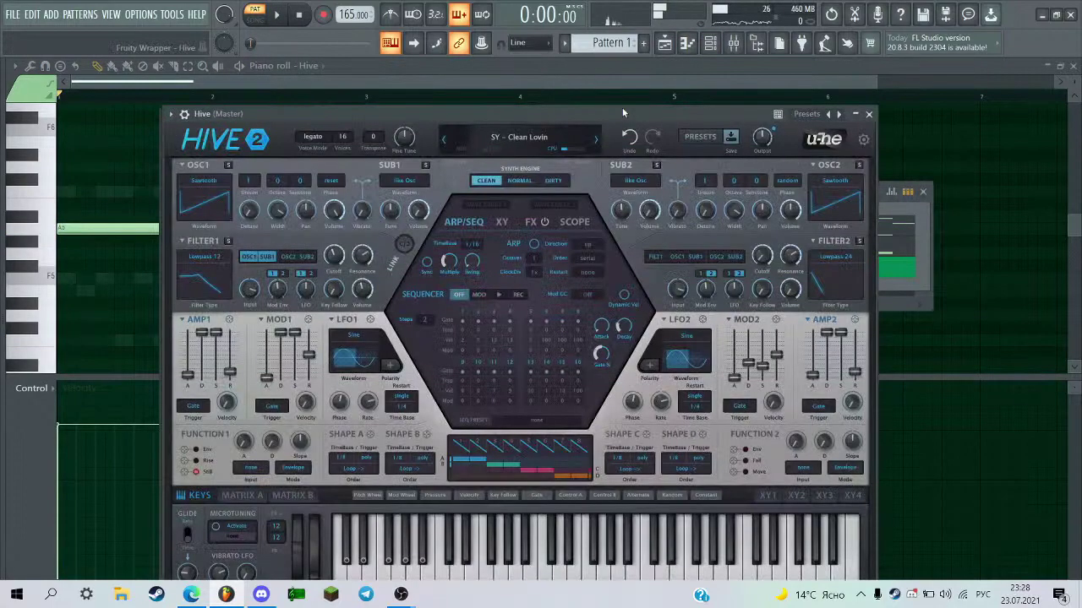
left_click_drag(622, 108, 623, 106)
key("w")
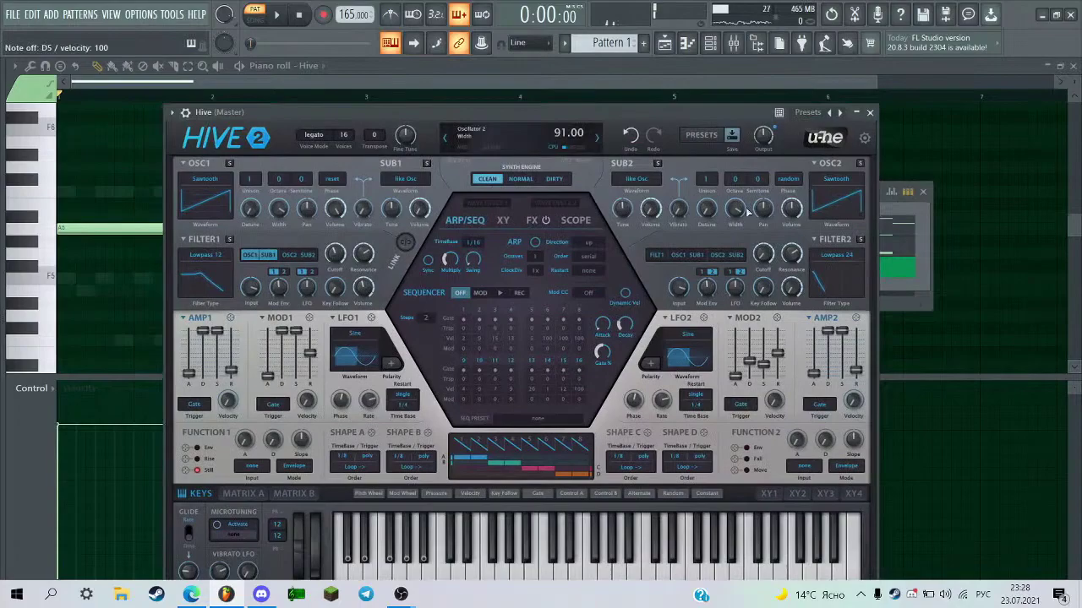
left_click_drag(335, 252, 340, 210)
key("w")
left_click_drag(371, 109, 321, 114)
key("z")
key("x")
left_click(820, 113)
key("space")
key("space")
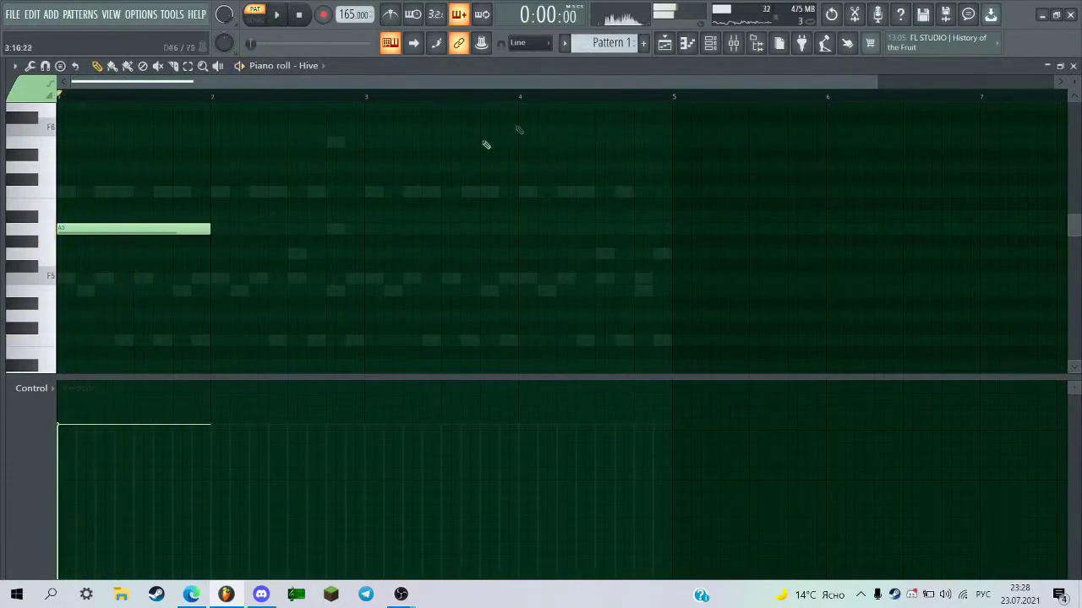
Reopen the Hive synth to audition a test note, and return to its note editor.
key("F6")
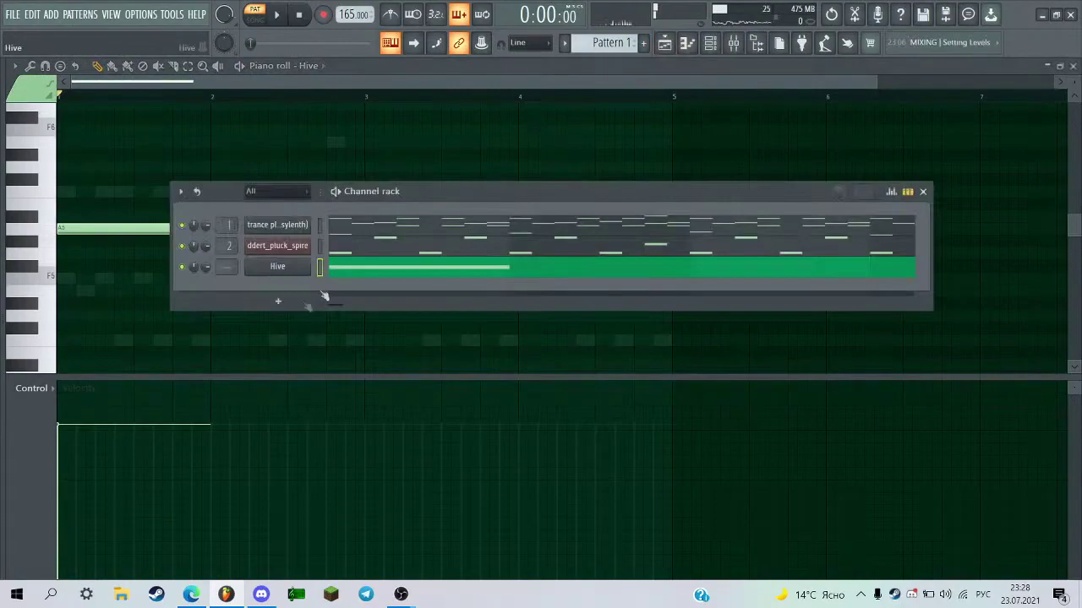
left_click(278, 266)
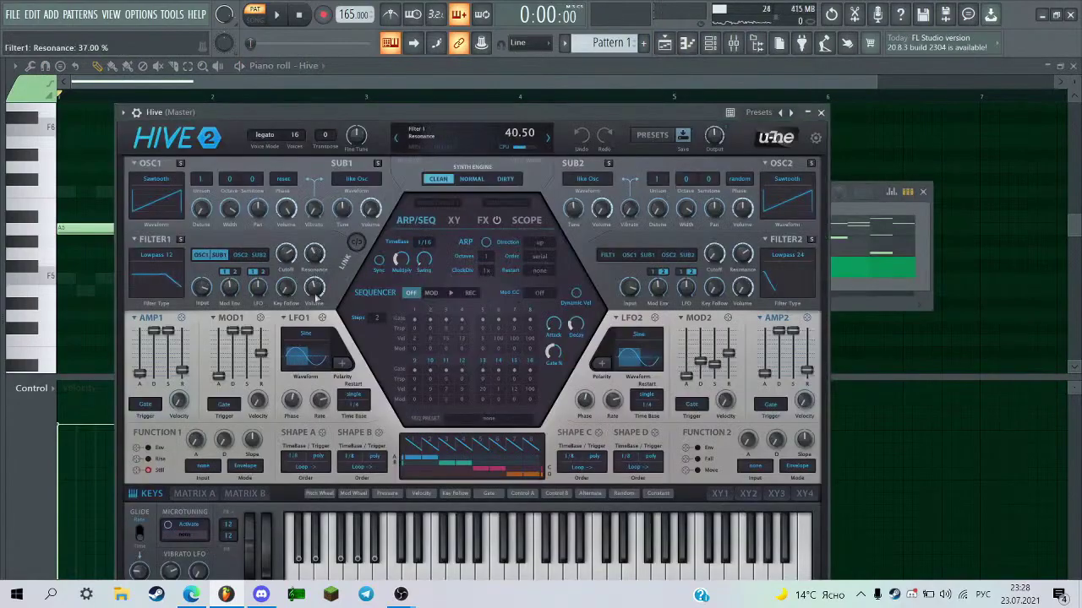
left_click_drag(394, 112, 333, 114)
key("w")
key("F7")
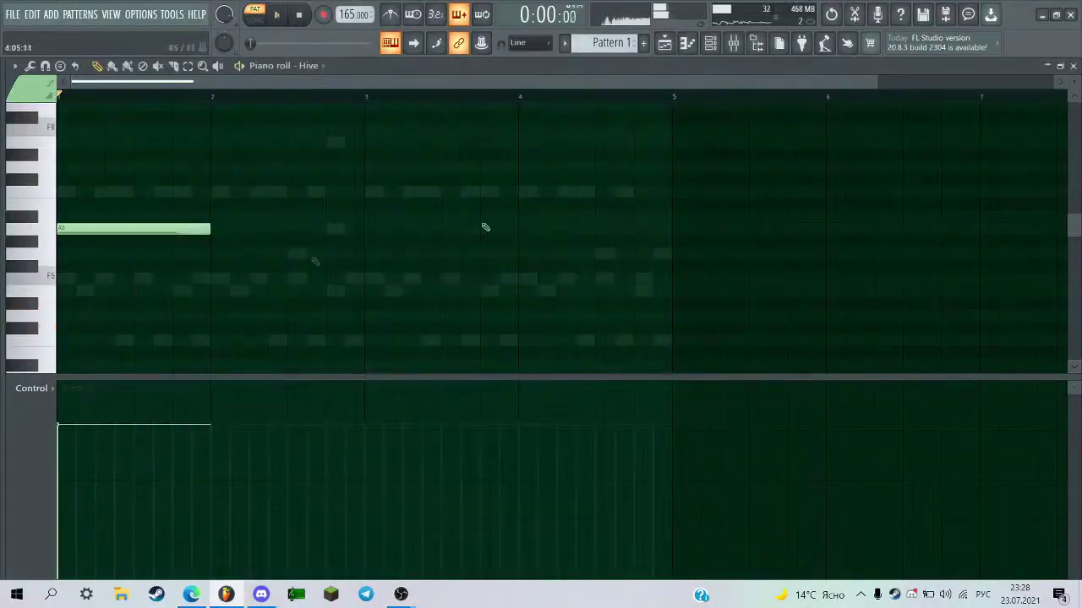
Add a one-bar C6 note in bar 2 of the Hive melody during playback.
key("space")
left_click(222, 192)
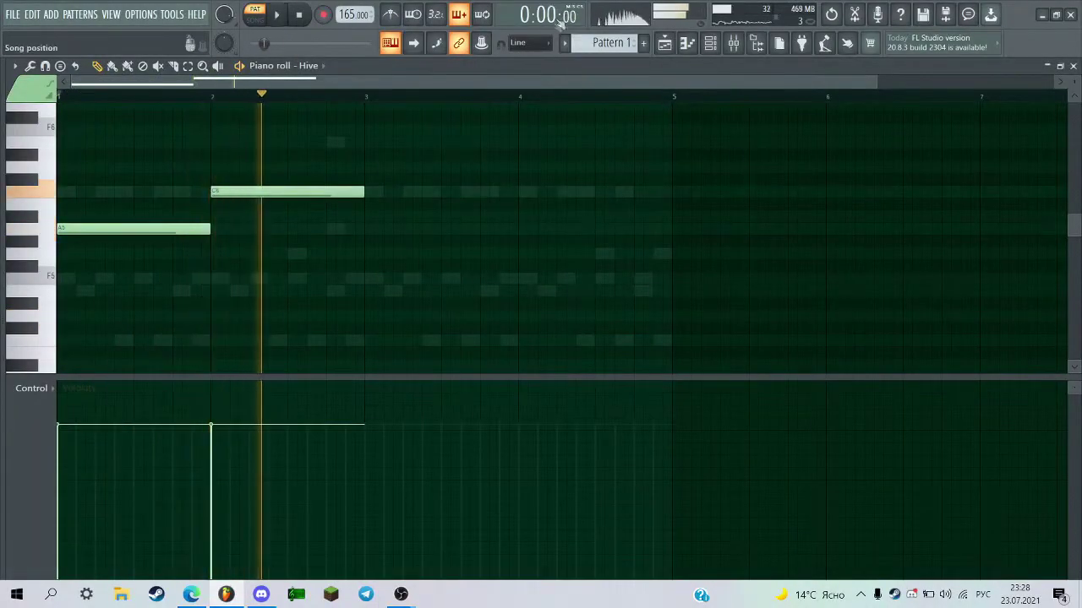
key("space")
With 1/2 step snapping, rework the start of bar 2 into half-bar A#5 and C6 notes, the C6 starting half a step after the A#5.
left_click(530, 44)
left_click(545, 142)
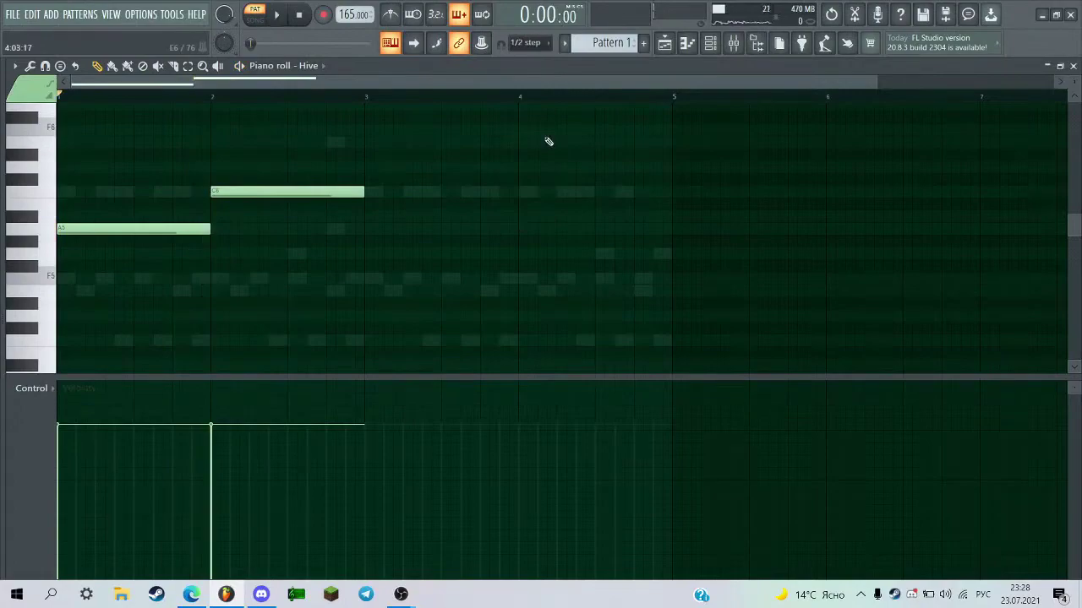
left_click(213, 217)
left_click(236, 182)
right_click(238, 181)
key("space")
left_click_drag(243, 191, 282, 223)
key("space")
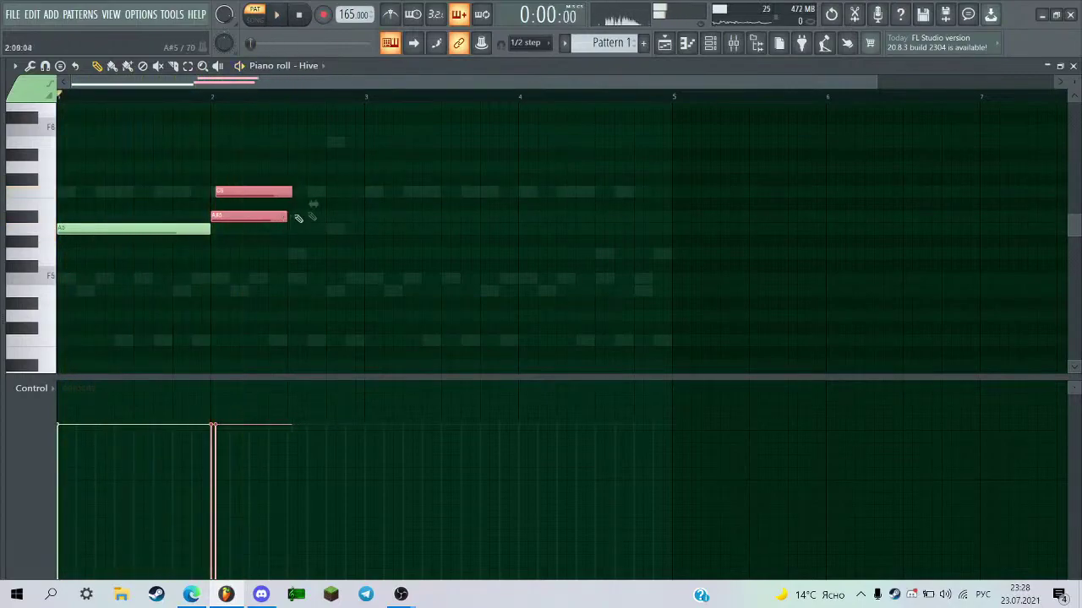
left_click(313, 204, "ctrl")
Try the Hive melody's first-bar note at D6.
scroll(319, 199, "up", 5)
left_click_drag(392, 85, 287, 84)
left_click(258, 216)
right_click(257, 215)
left_click_drag(254, 228, 246, 161)
key("space")
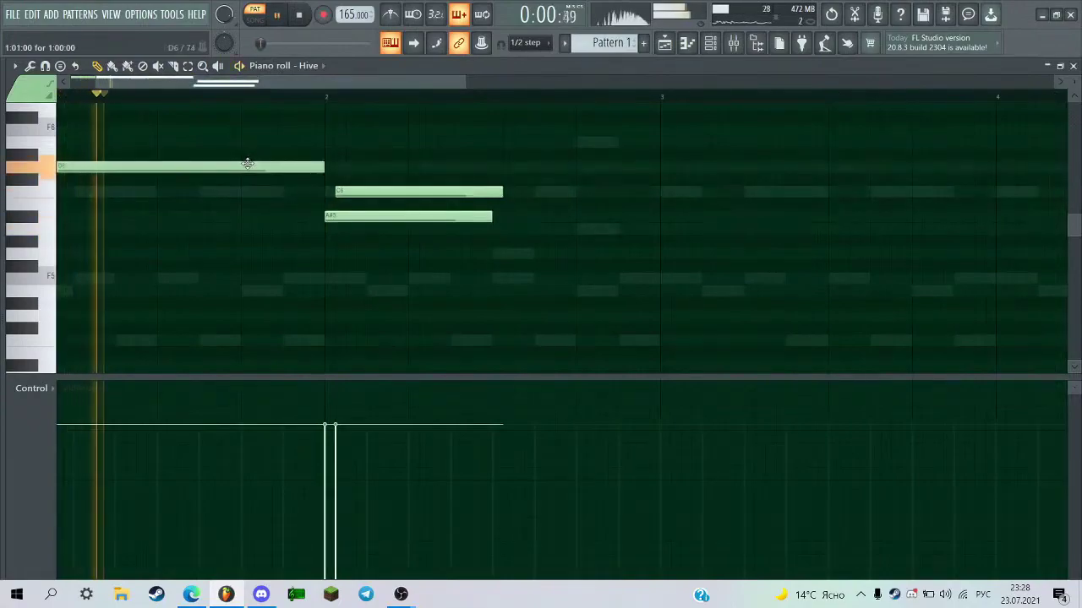
Move the Hive melody's first-bar note to C6 and play the pattern.
scroll(253, 164, "down", 2)
left_click(233, 168, "ctrl")
key("space")
left_click_drag(234, 164, 240, 188)
key("space")
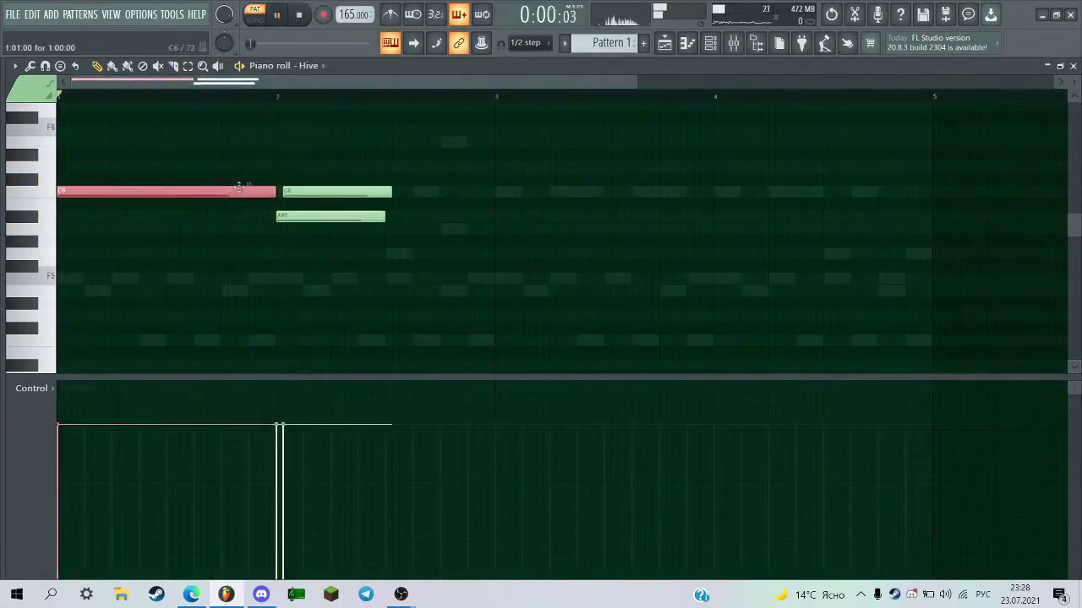
Add a one-bar A5 note starting at the middle of bar 2 in the Hive melody.
scroll(340, 84, "up", 3)
left_click(508, 237)
left_click(505, 230)
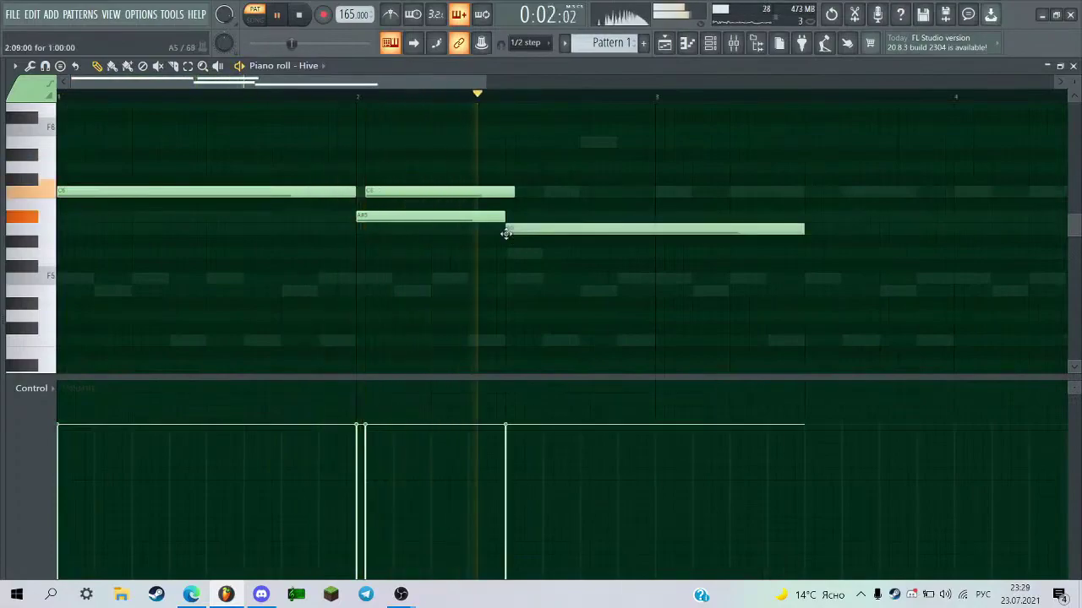
key("space")
Lower the staggered pair in bar 2 to G5 and A5, and follow it with quarter-bar G5 and F5 notes.
left_click_drag(462, 183, 420, 218)
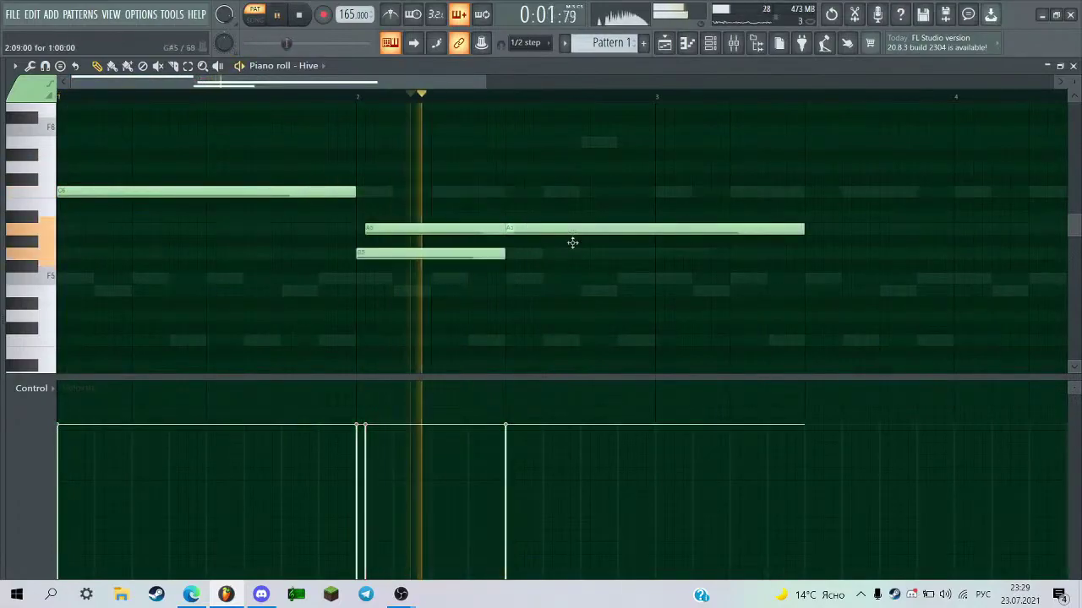
left_click_drag(572, 231, 586, 251)
scroll(583, 247, "down", 1)
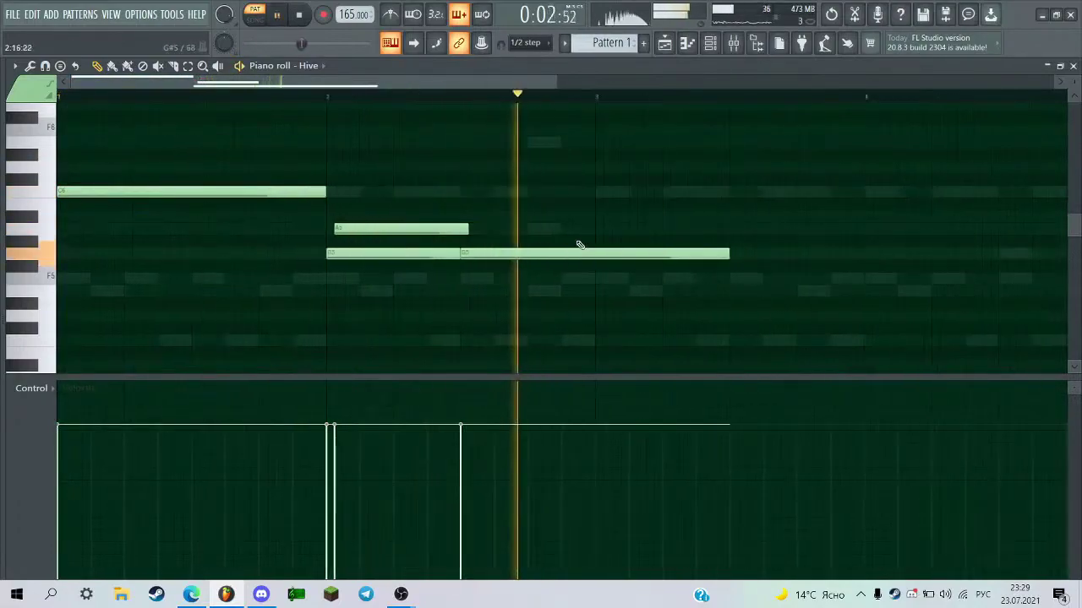
left_click_drag(694, 254, 499, 253)
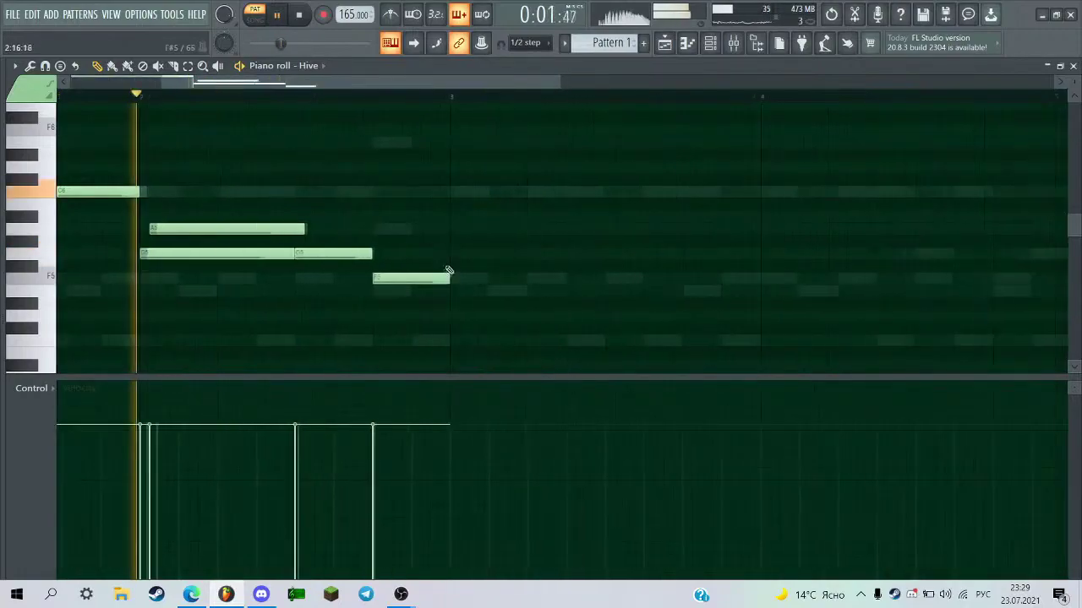
Try staggered quarter-bar G5 and A5 notes at the start of bar 3, and remove them.
left_click(454, 252)
left_click(463, 229)
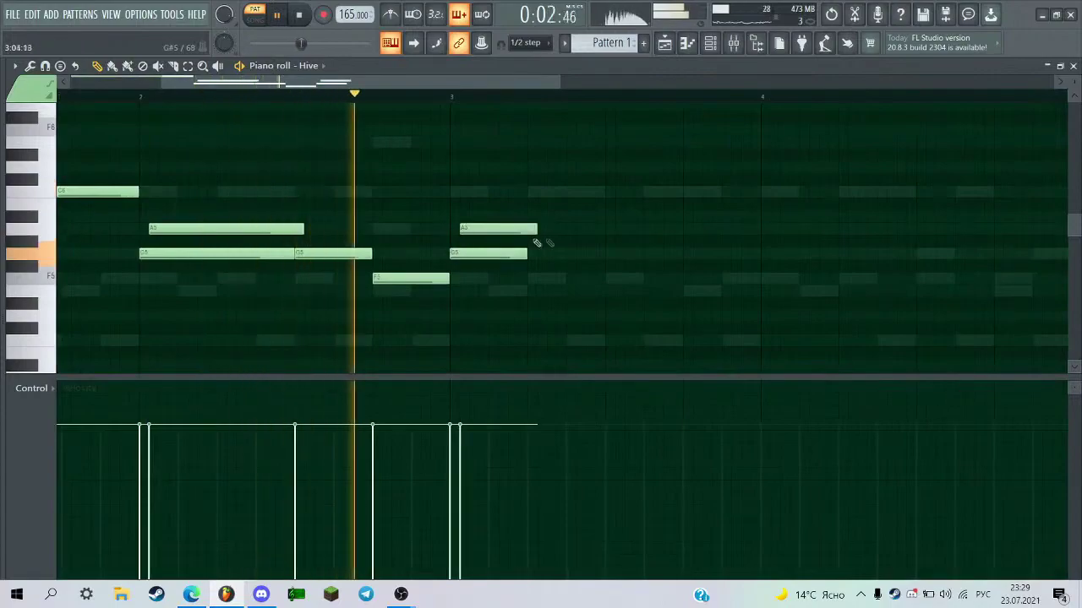
key("space")
right_click(512, 229)
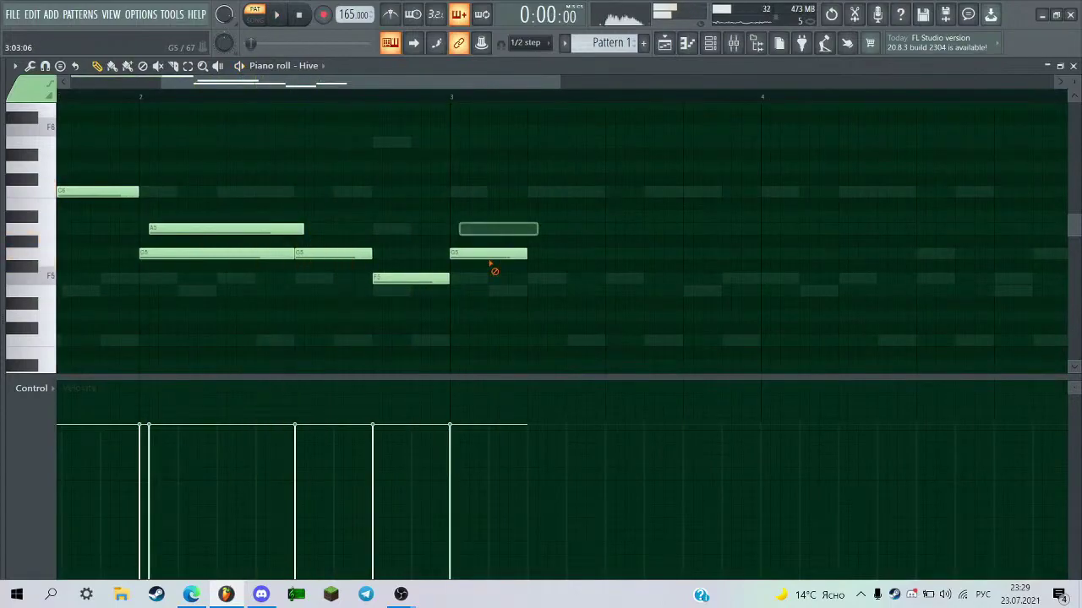
right_click(490, 255)
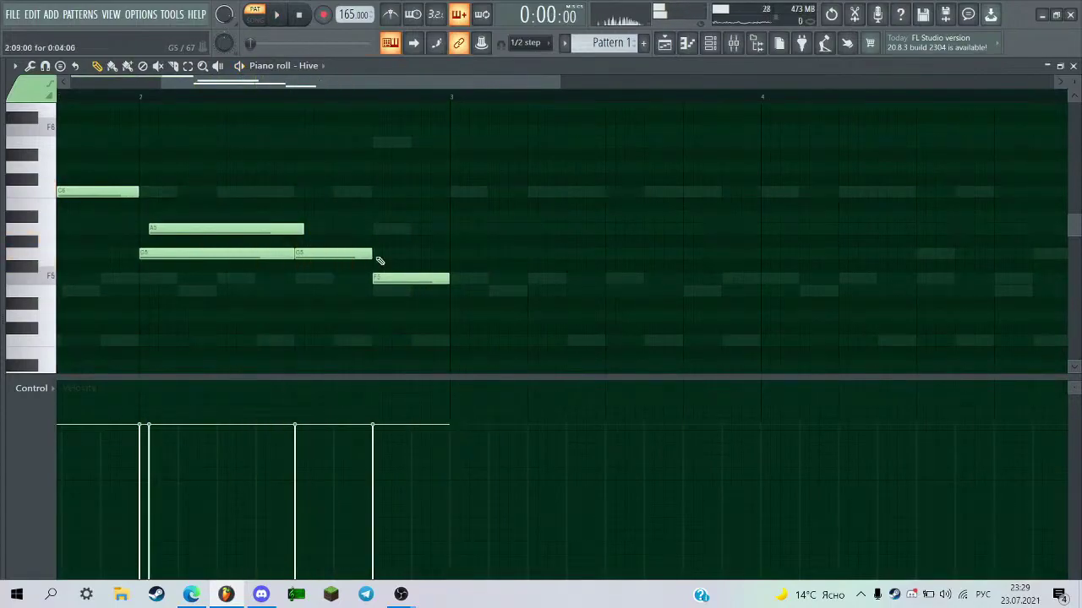
Stagger a G5 note over the F5 ending bar 2, and add an E5 with a longer staggered F5 at the start of bar 3.
left_click(385, 254)
left_click(463, 278)
key("space")
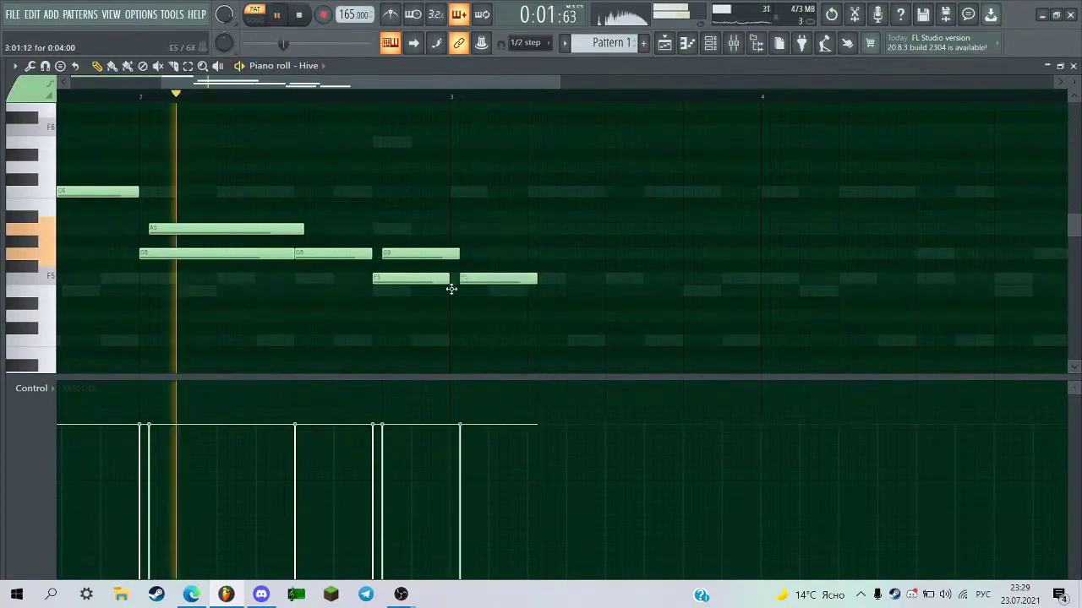
left_click(451, 290)
key("space")
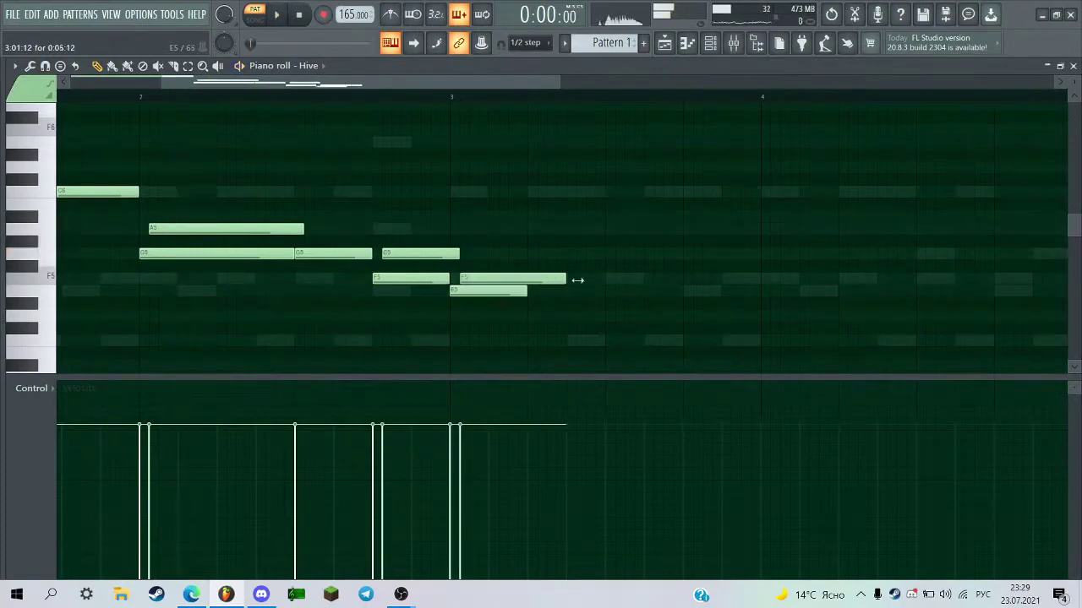
left_click_drag(578, 280, 595, 280)
key("space")
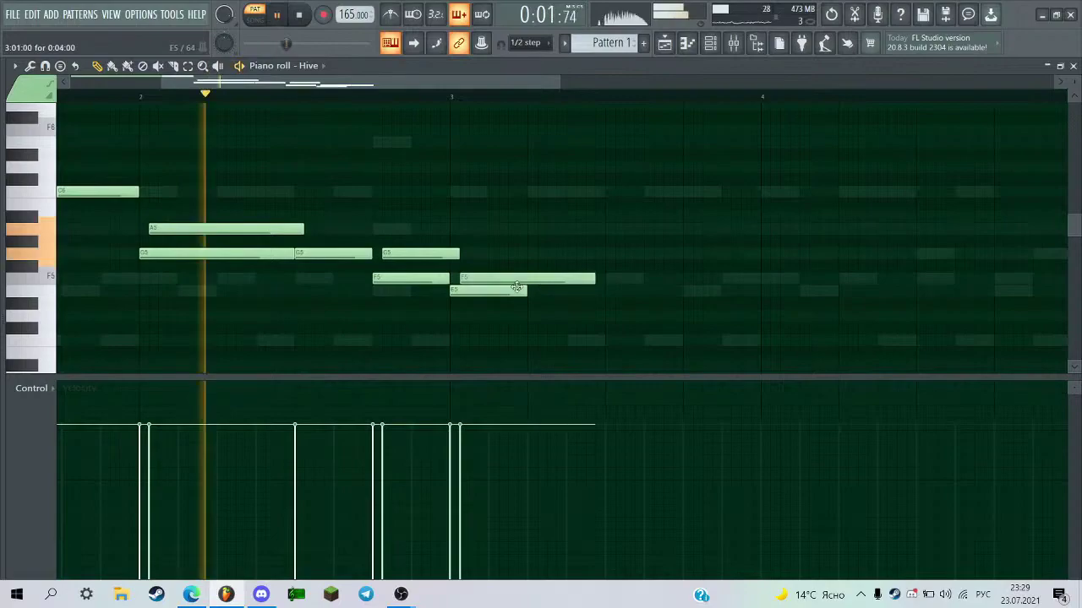
key("space")
Shorten the staggered G5 and A5 notes at the start of bar 2 to about six steps, and play the pattern.
scroll(524, 283, "down", 2)
left_click_drag(325, 180, 301, 192)
key("space")
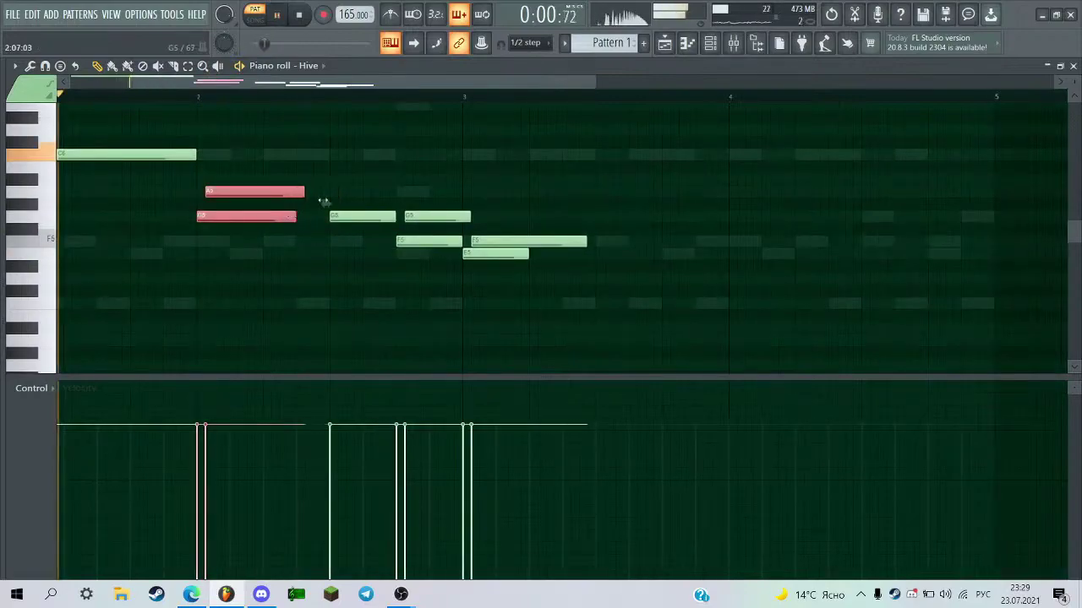
left_click(349, 208, "ctrl")
scroll(359, 208, "down", 1)
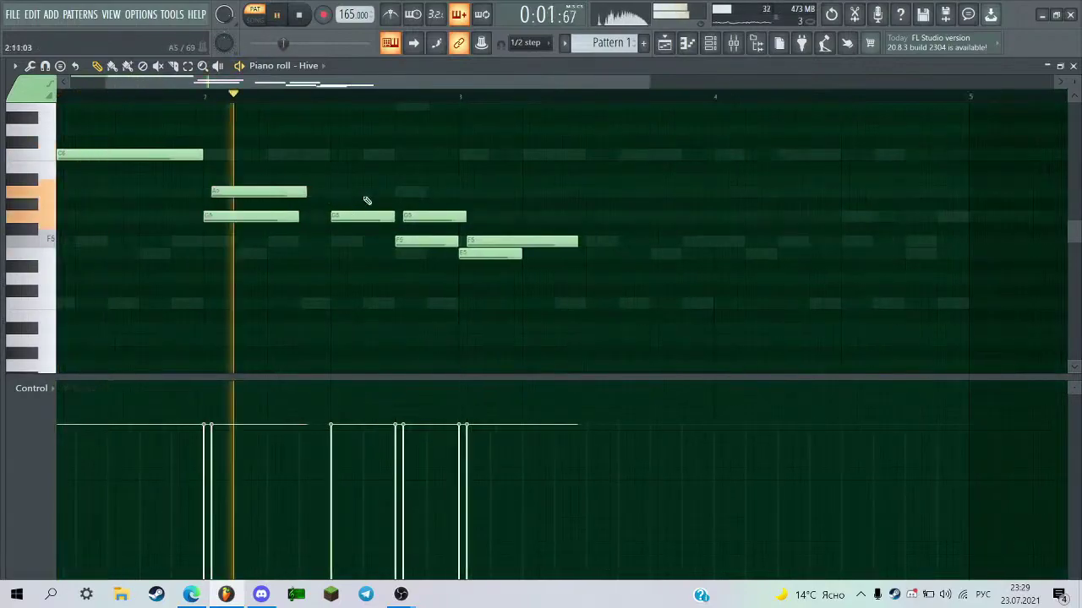
Lengthen the staggered G5 and A5 notes at the start of bar 2 to half a bar each.
scroll(367, 200, "down", 1)
left_click(317, 191, "ctrl")
left_click(308, 217, "ctrl")
left_click_drag(313, 217, 329, 219)
scroll(330, 219, "up", 1)
left_click(146, 124, "ctrl")
key("space")
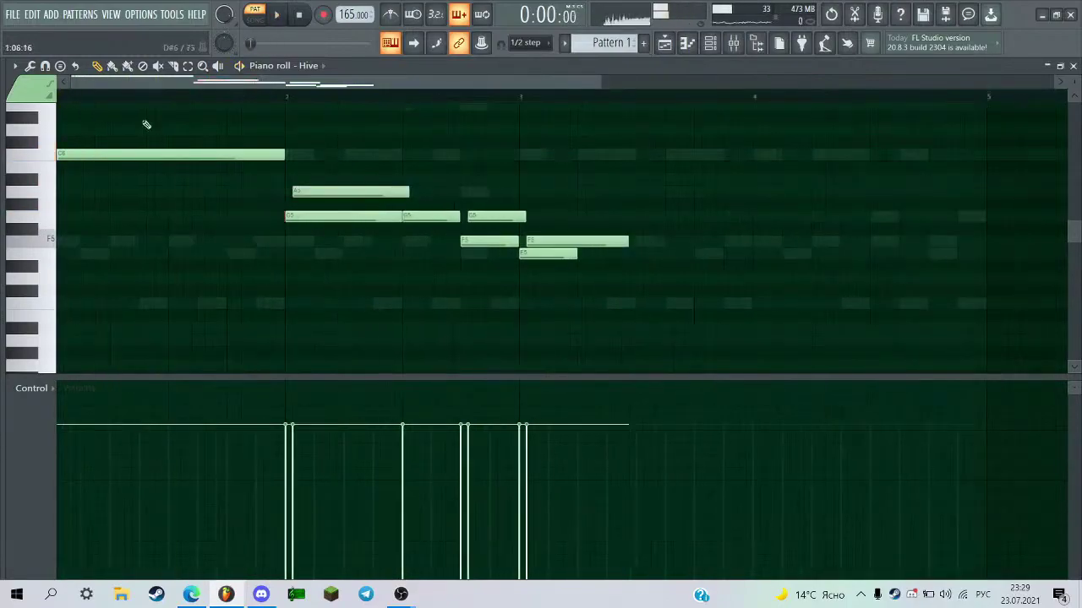
Try the opening C6 note at half a bar long, and extend it to three quarters of a bar.
scroll(146, 124, "up", 2)
left_click_drag(494, 229, 248, 234)
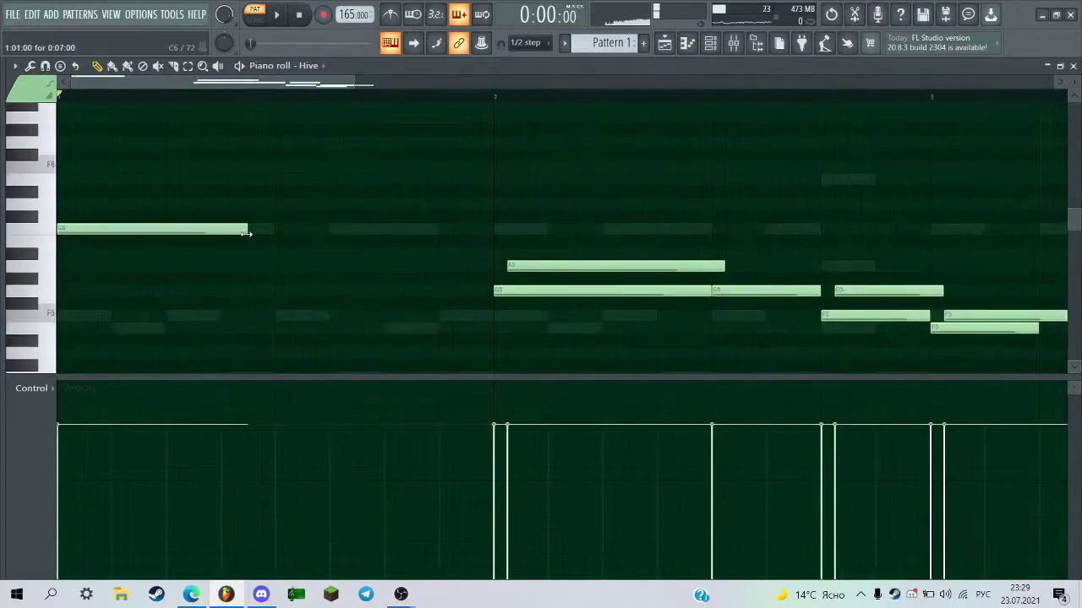
scroll(349, 237, "down", 1)
key("space")
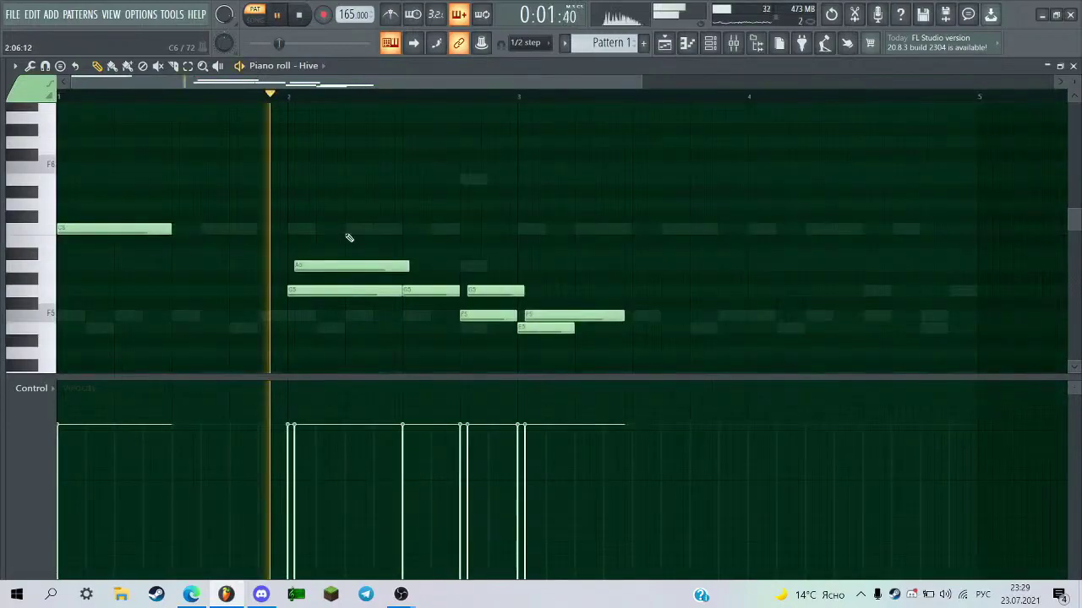
scroll(349, 237, "up", 1)
left_click_drag(207, 230, 287, 238)
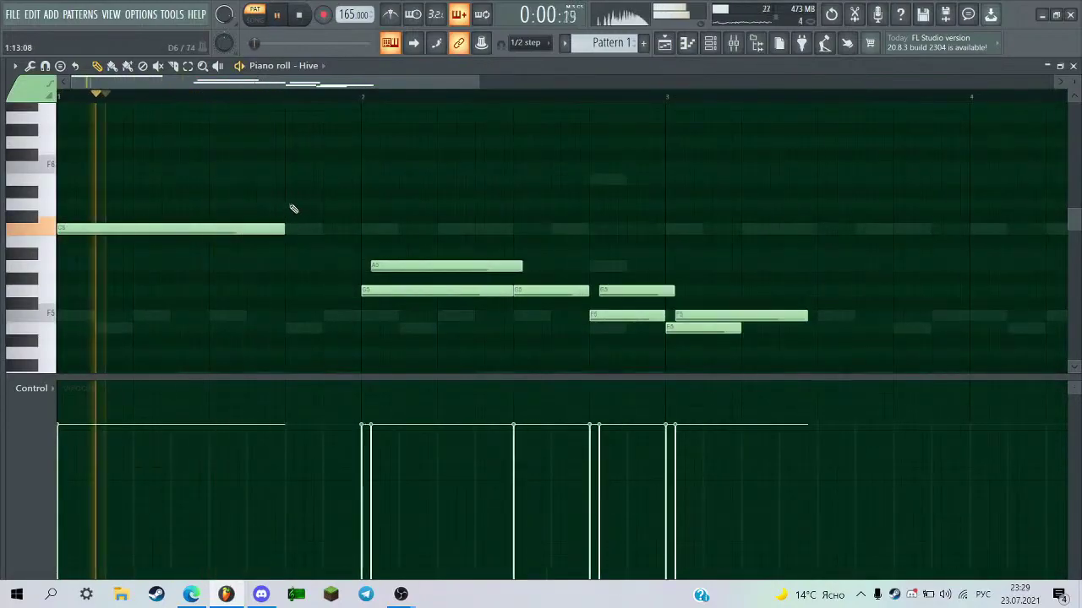
Try a D6 note following the opening C6, remove it, and extend the C6 to a full bar.
left_click(293, 205)
left_click_drag(328, 201, 364, 221, "ctrl")
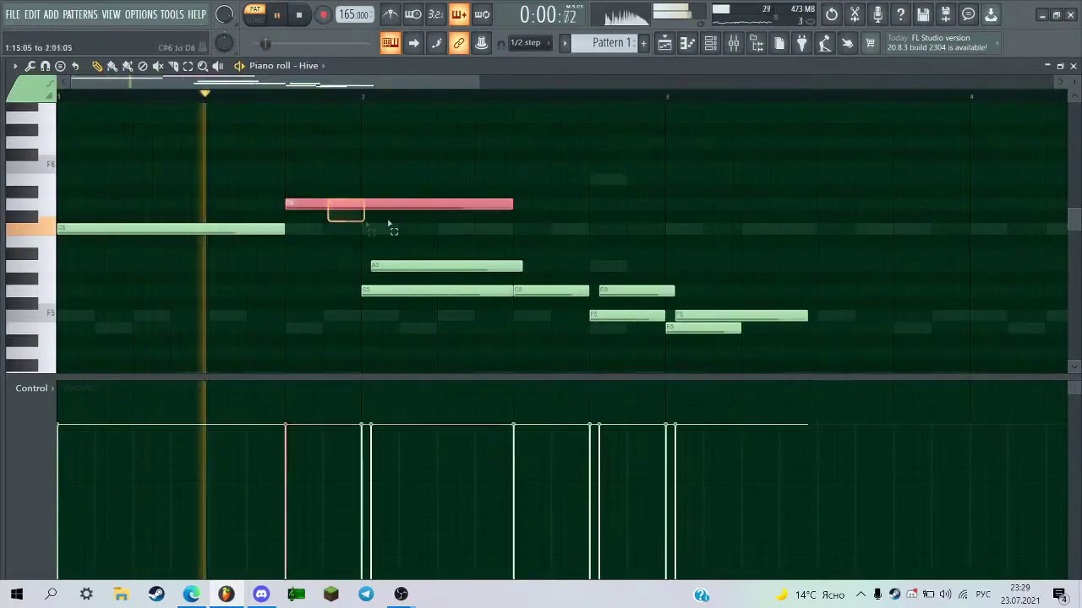
right_click(507, 204)
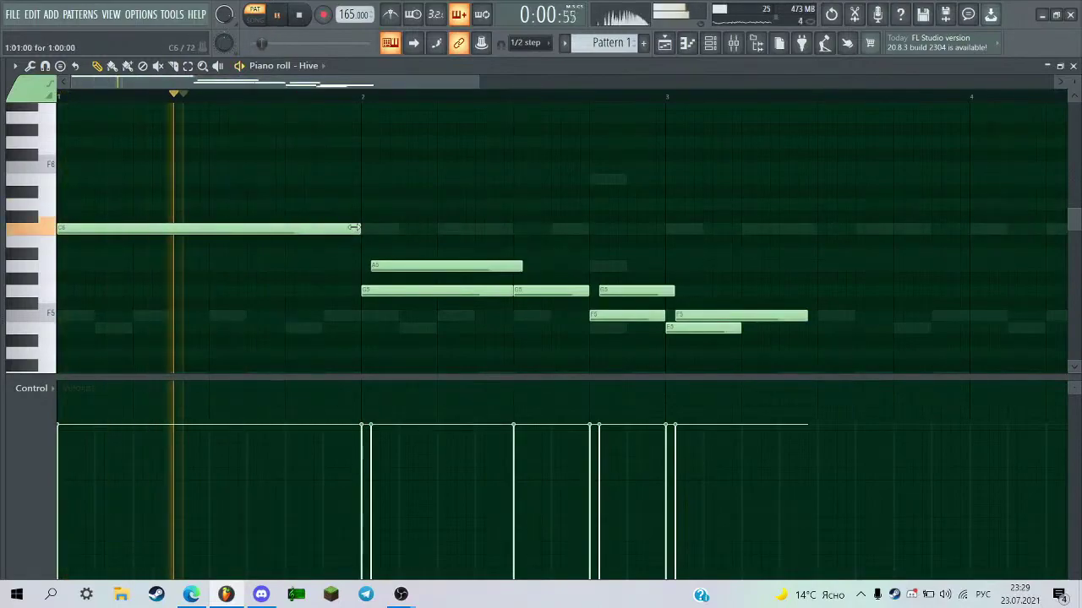
Try a note halfway through bar 3, remove it, and replay the pattern.
scroll(334, 316, "down", 2)
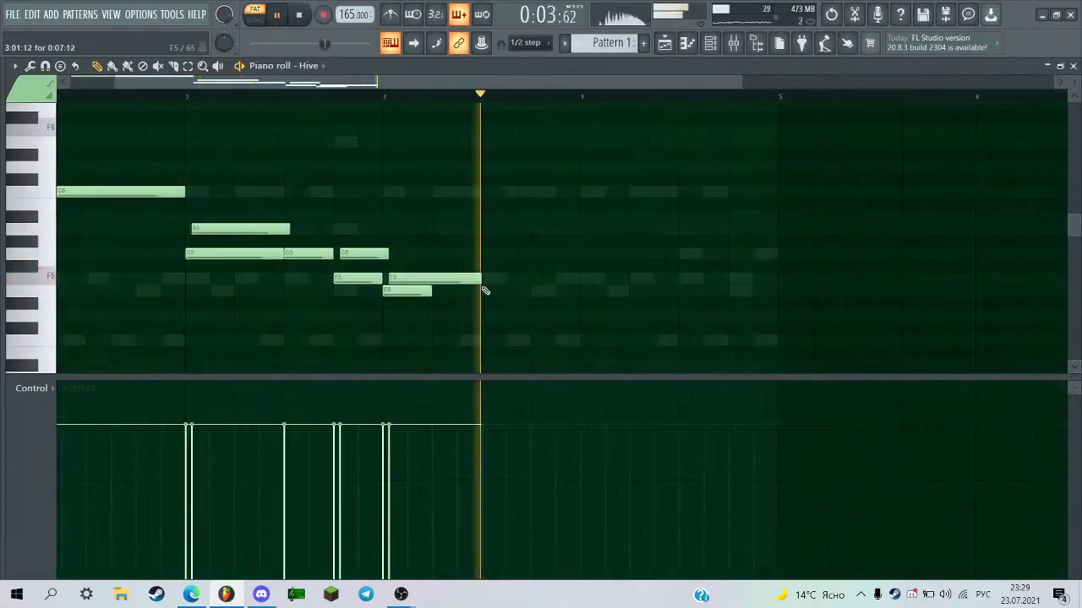
key("space")
left_click(484, 290)
right_click(490, 290)
key("space")
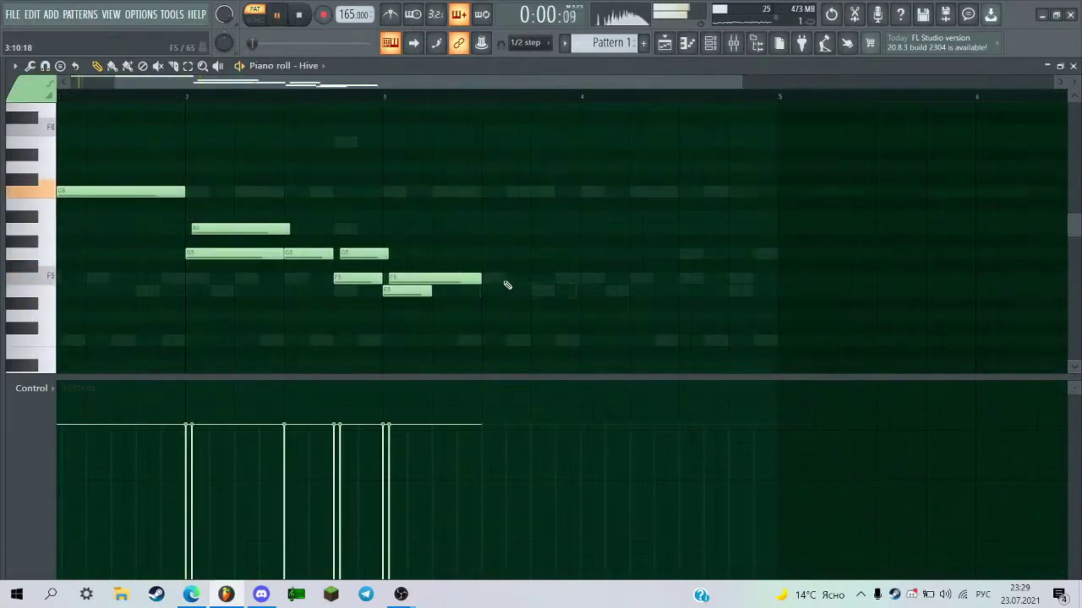
scroll(493, 279, "up", 2)
key("space")
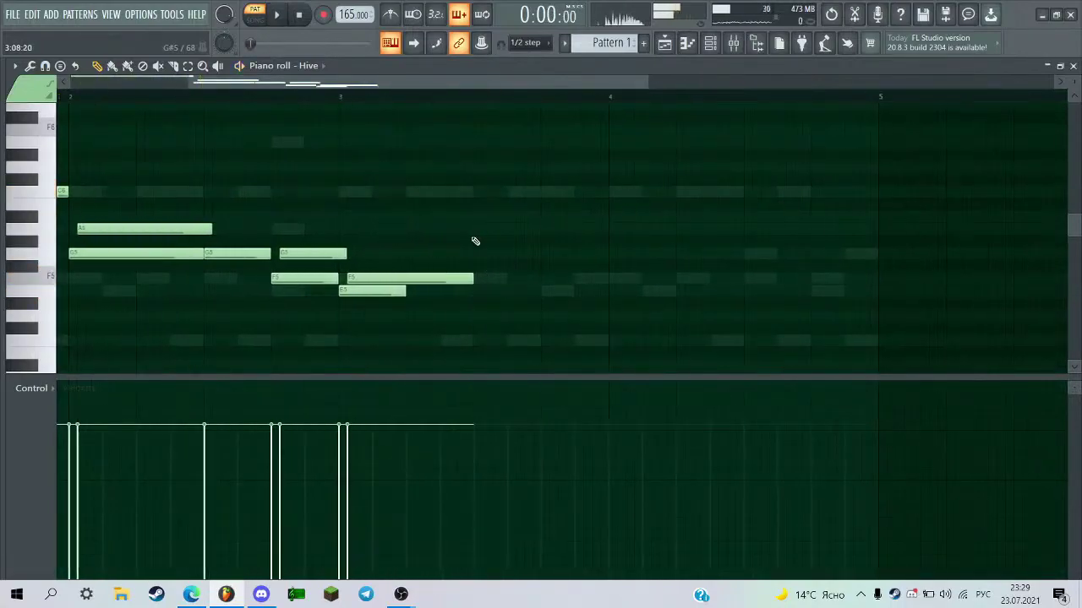
Fill the second half of bar 3 with two-step A#5, A#5, A5 and A#5 notes, staggering a C6 over the first.
scroll(475, 241, "up", 1)
mouse_move(475, 254)
left_mouse_down()
mouse_move(511, 253)
mouse_move(485, 230)
left_mouse_up()
left_click(512, 255)
left_click(545, 265)
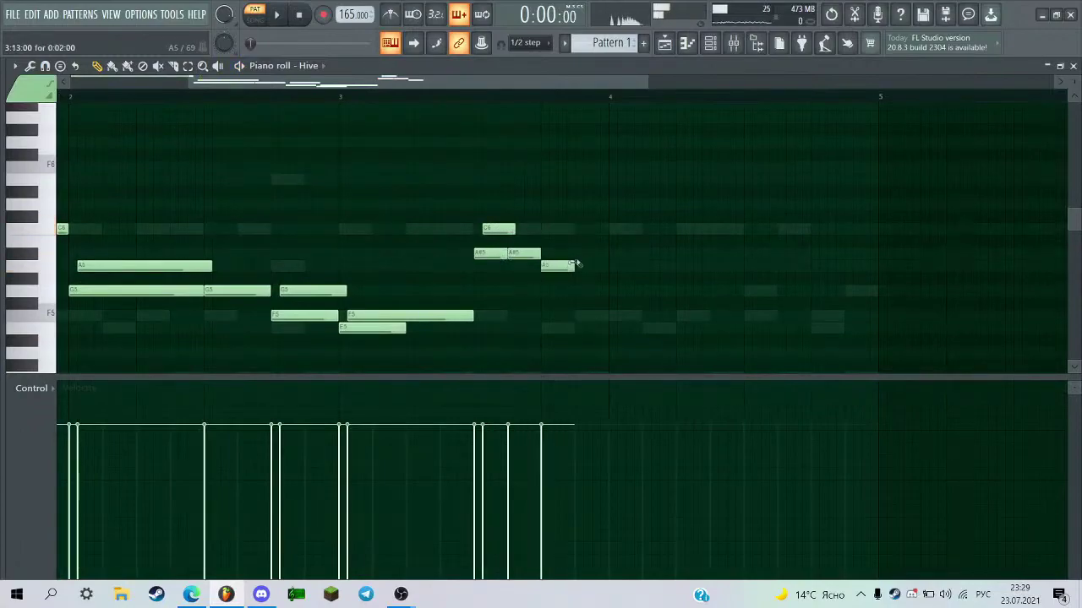
key("space")
left_click(580, 254)
Start bar 4 with a two-step G5 and a longer staggered A5 reaching the middle of the bar.
scroll(582, 274, "down", 2)
scroll(584, 287, "up", 1)
left_click(589, 291)
left_click(595, 265)
left_click_drag(615, 268, 703, 268)
scroll(713, 218, "down", 3)
Add a G5 note at the middle of bar 4 and shorten it to a quarter bar.
key("space")
left_click(708, 218)
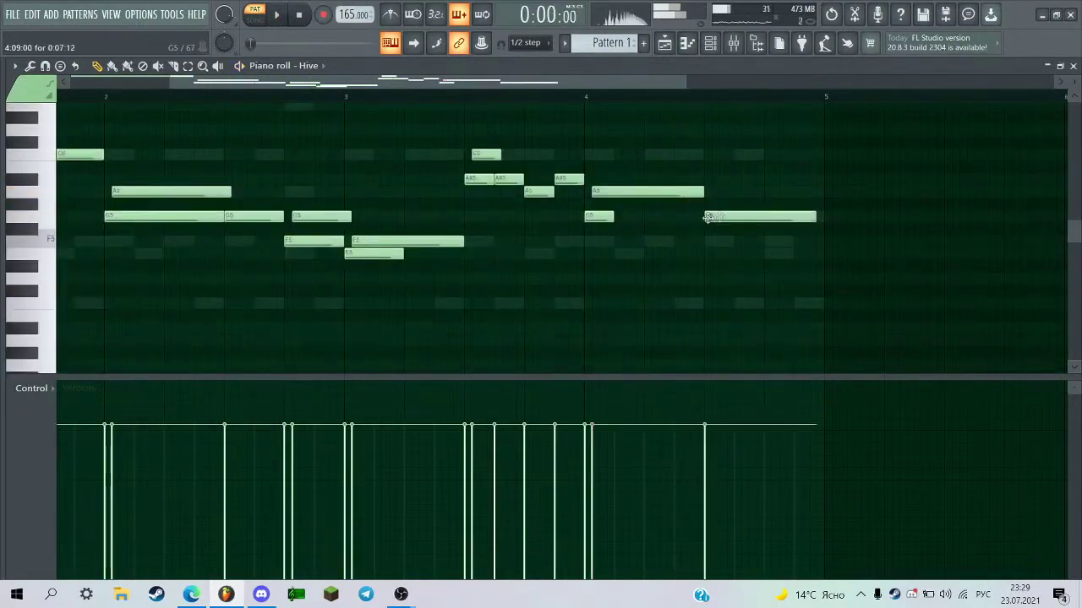
mouse_move(710, 217)
left_mouse_down()
mouse_move(701, 222)
mouse_move(710, 216)
left_mouse_up()
left_click_drag(804, 218, 763, 217)
Try a D5 note with a staggered E5 in the last quarter of bar 4, and play the pattern.
scroll(777, 256, "up", 2)
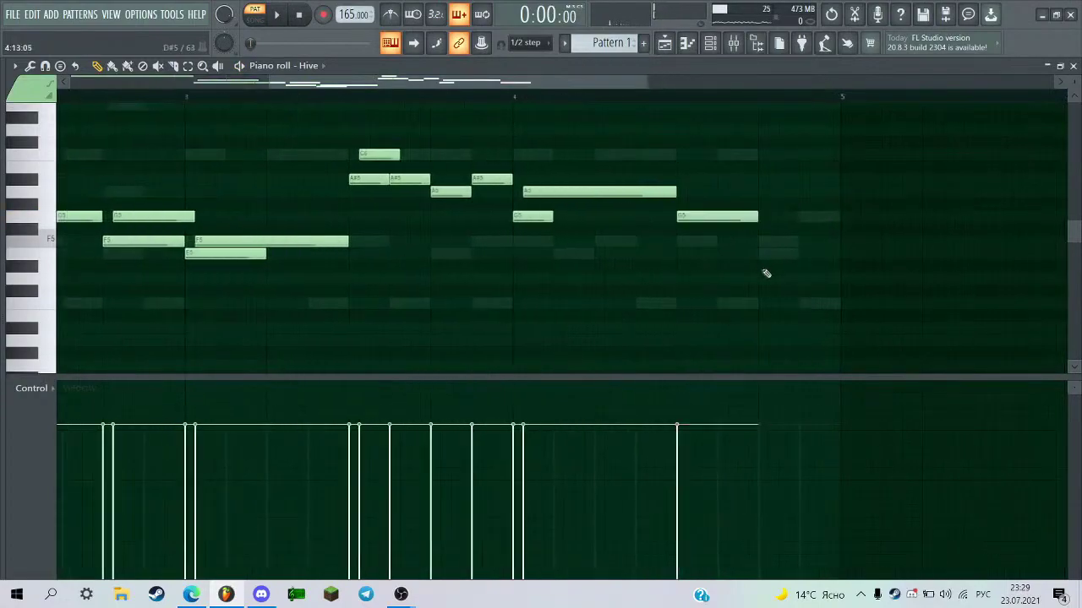
left_click(764, 279)
left_click(772, 254)
key("space")
mouse_move(828, 244)
left_mouse_down()
mouse_move(798, 281)
mouse_move(837, 254)
left_mouse_up()
scroll(812, 218, "down", 3)
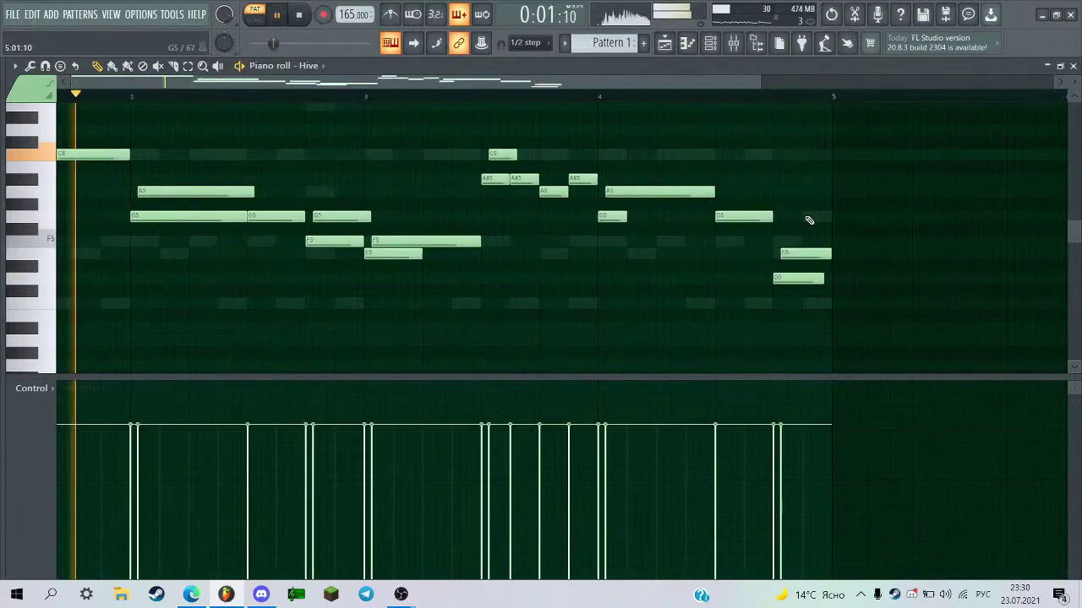
left_click(813, 241)
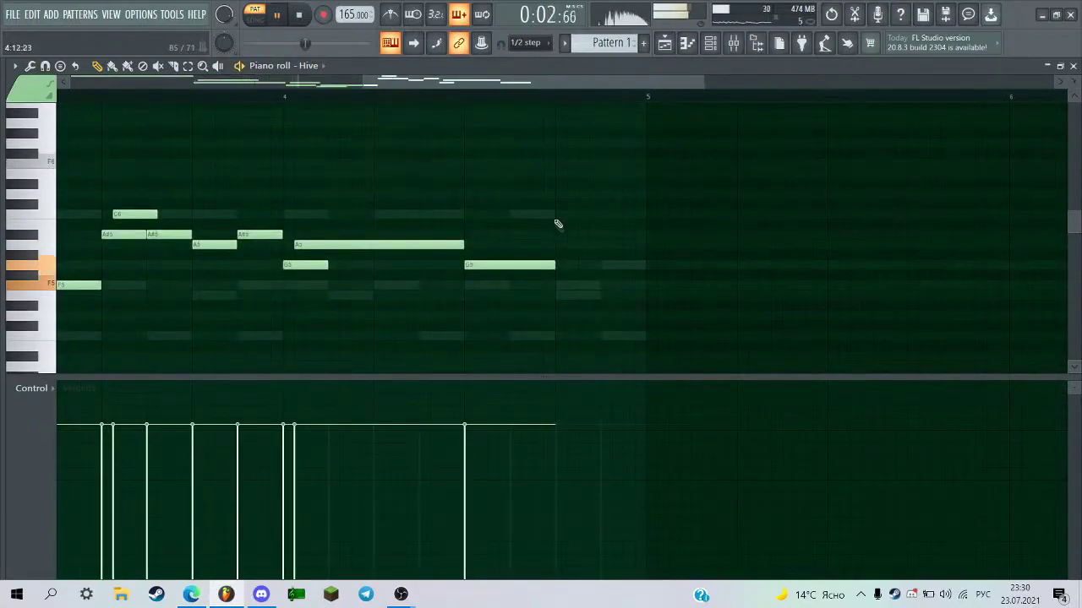
Try a C6 with a staggered D6 in the last quarter of bar 4, and remove both notes.
left_click(566, 215)
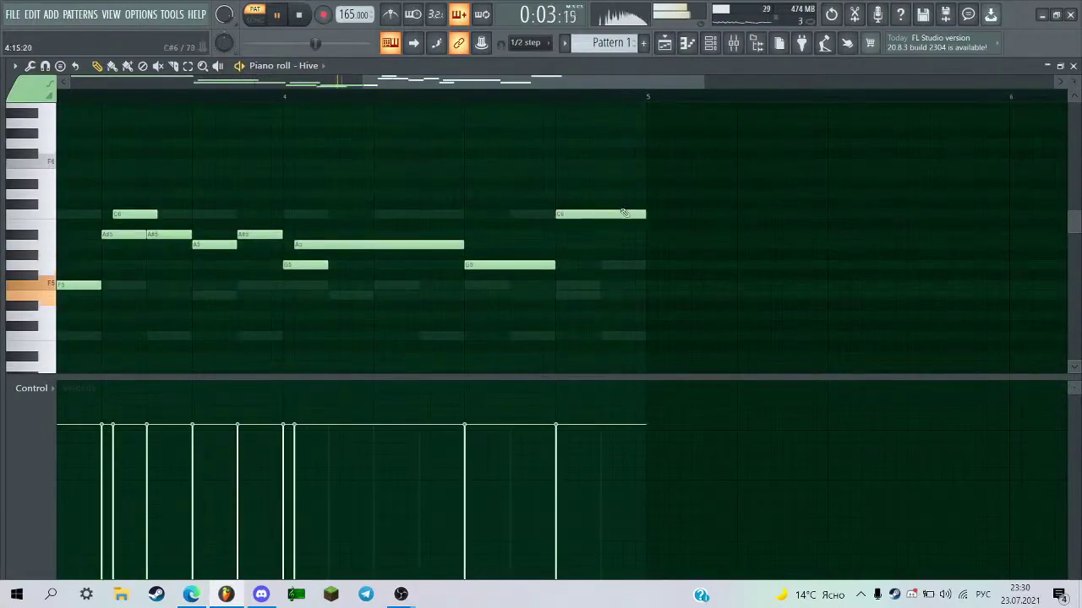
scroll(605, 213, "down", 1)
left_click(579, 195)
left_click_drag(565, 181, 631, 215)
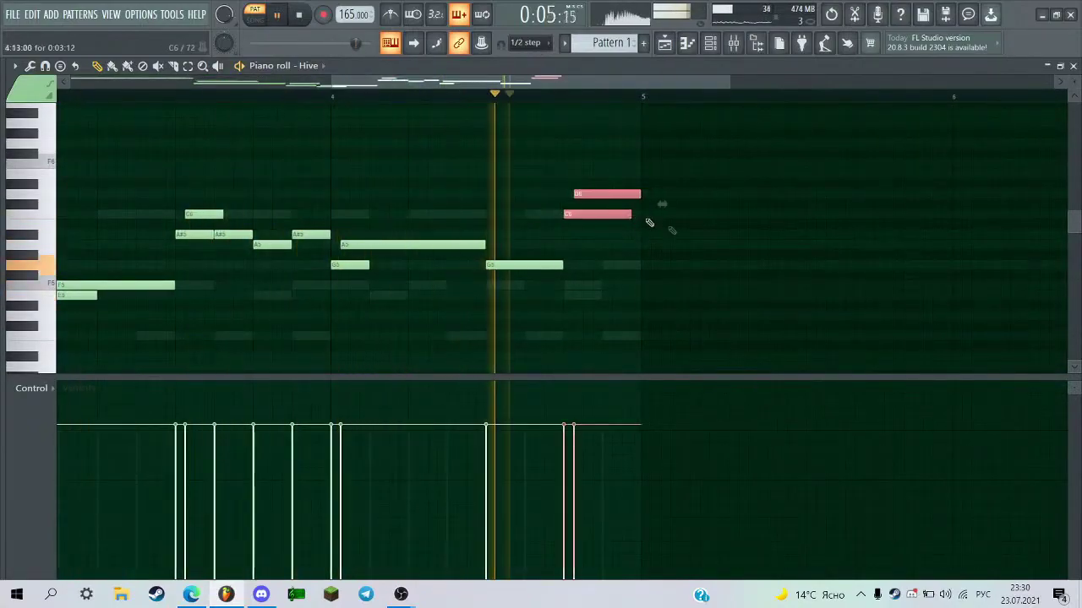
left_click(651, 218, "ctrl")
scroll(651, 218, "down", 1)
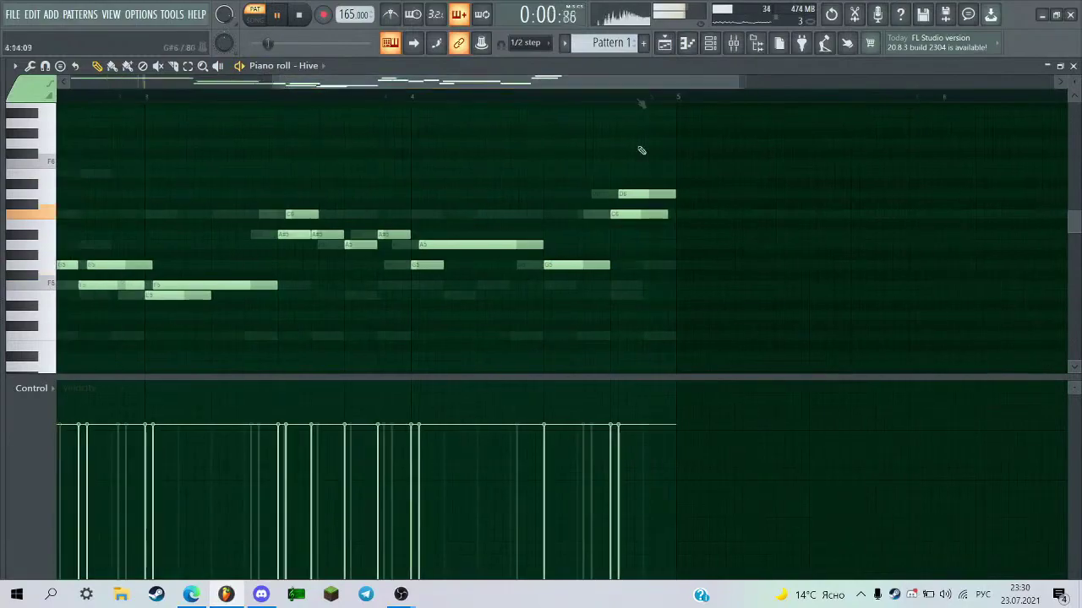
right_click(630, 194)
right_click(624, 214)
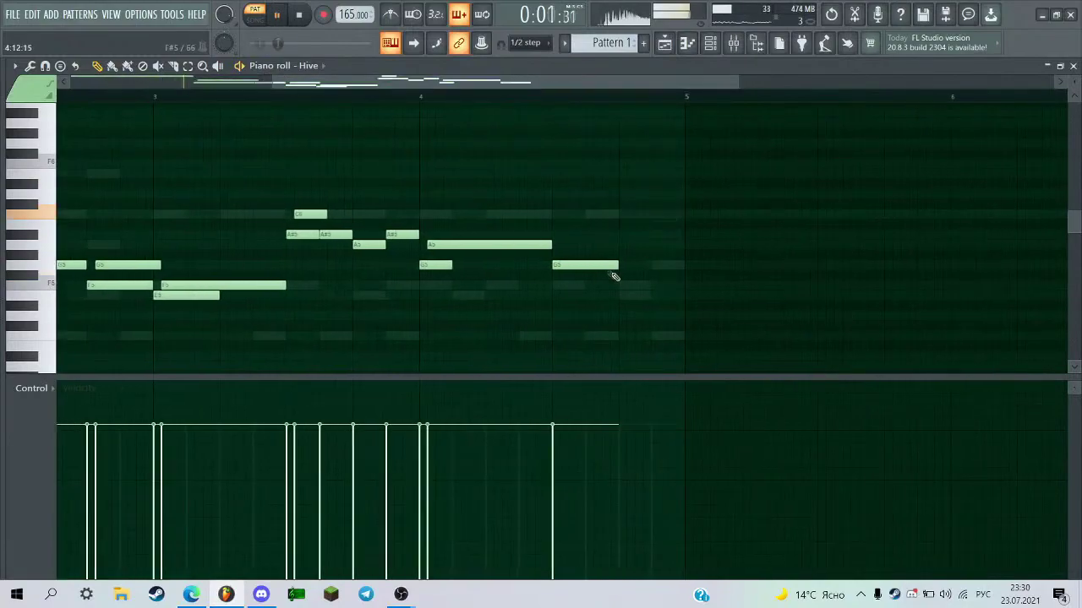
Try a quarter-bar A5 note at the end of bar 4 and play the pattern.
key("space")
left_click(621, 244)
scroll(617, 222, "down", 1)
key("space")
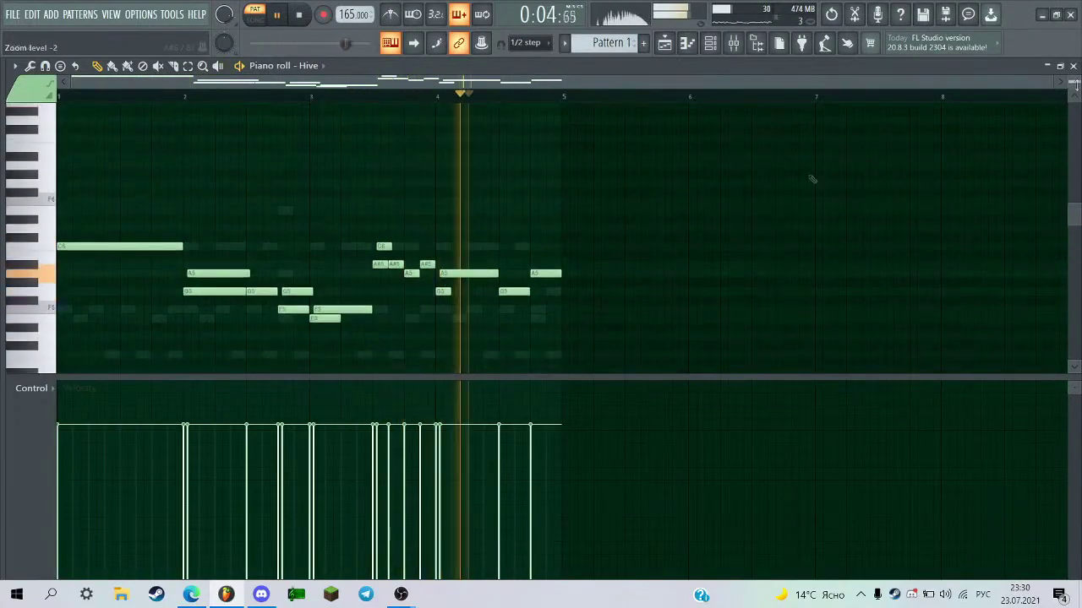
Switch to OBS to check the streaming statistics, and return to the piano roll.
scroll(667, 82, "down", 2)
left_click_drag(257, 358, 457, 358)
left_click(400, 595)
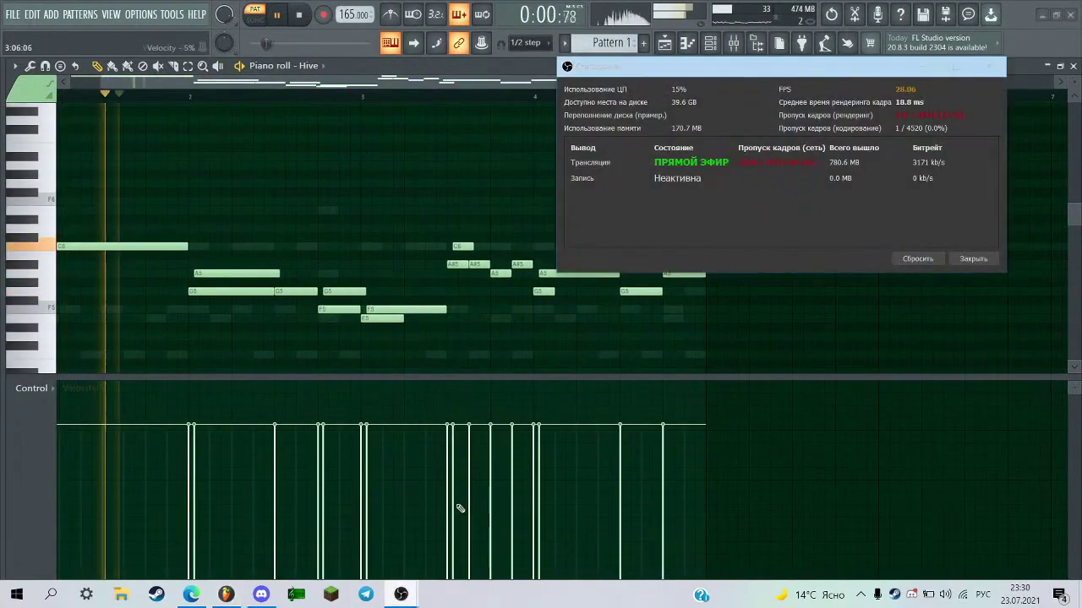
left_click(705, 288)
Remove the A5 ending bar 4, try a quarter-bar D6 in its place, and remove that too.
right_click(676, 272)
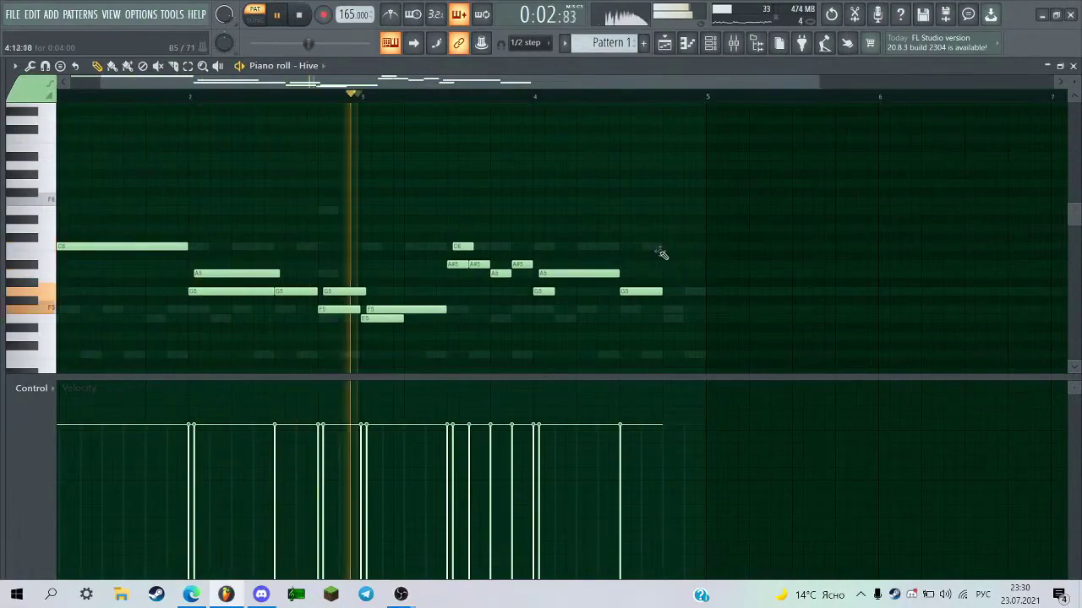
left_click(665, 255)
left_click(666, 237)
right_click(673, 257)
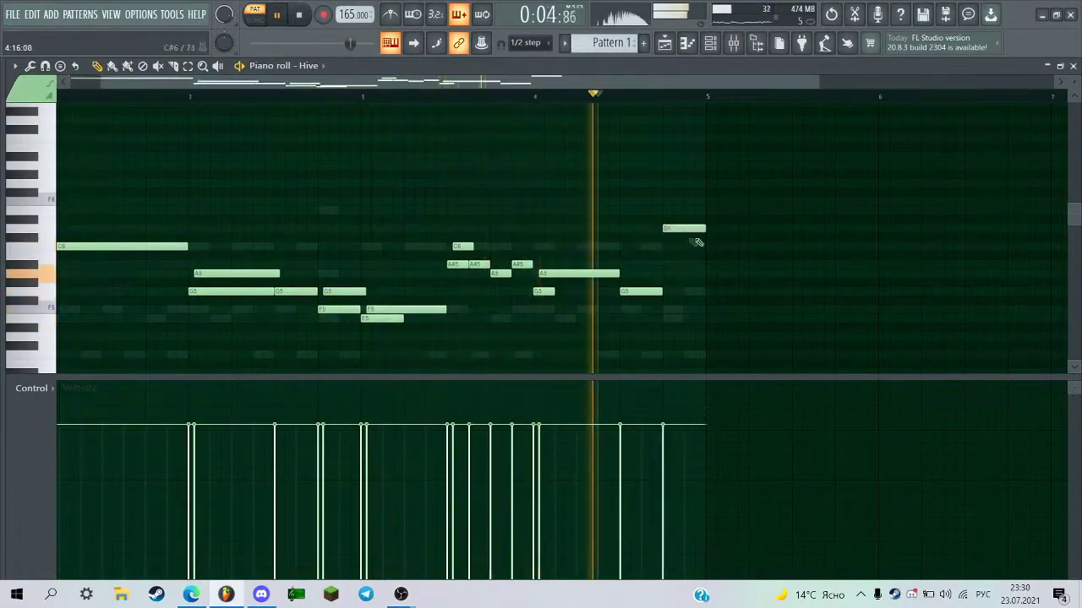
scroll(688, 81, "up", 3)
left_click_drag(688, 81, 618, 82)
key("space")
right_click(855, 228)
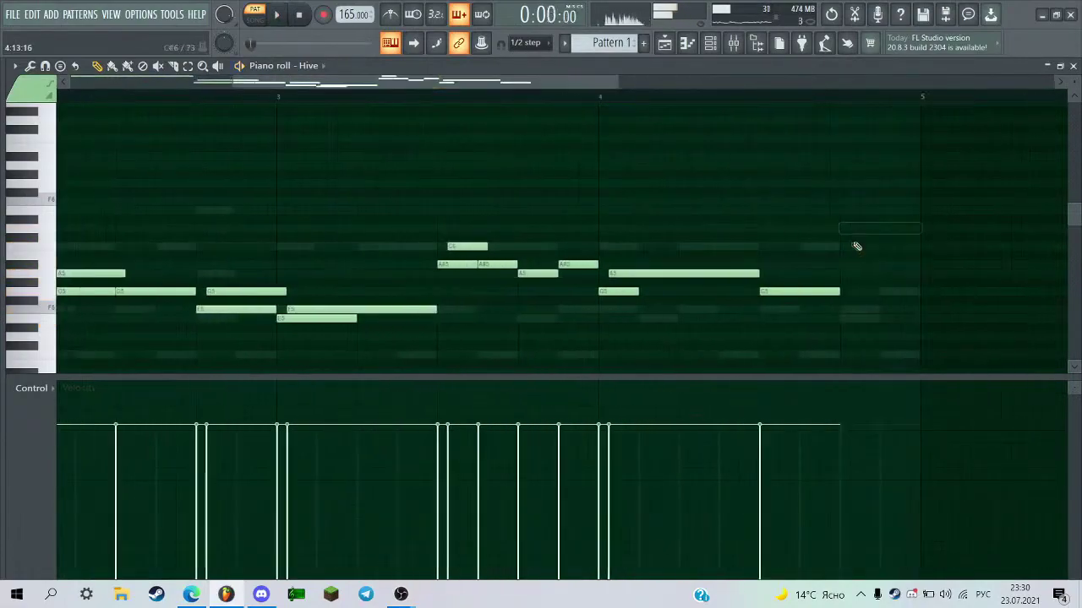
End bar 4 with a quarter-bar F5 note and play the pattern through.
scroll(517, 178, "down", 2)
right_click(781, 247)
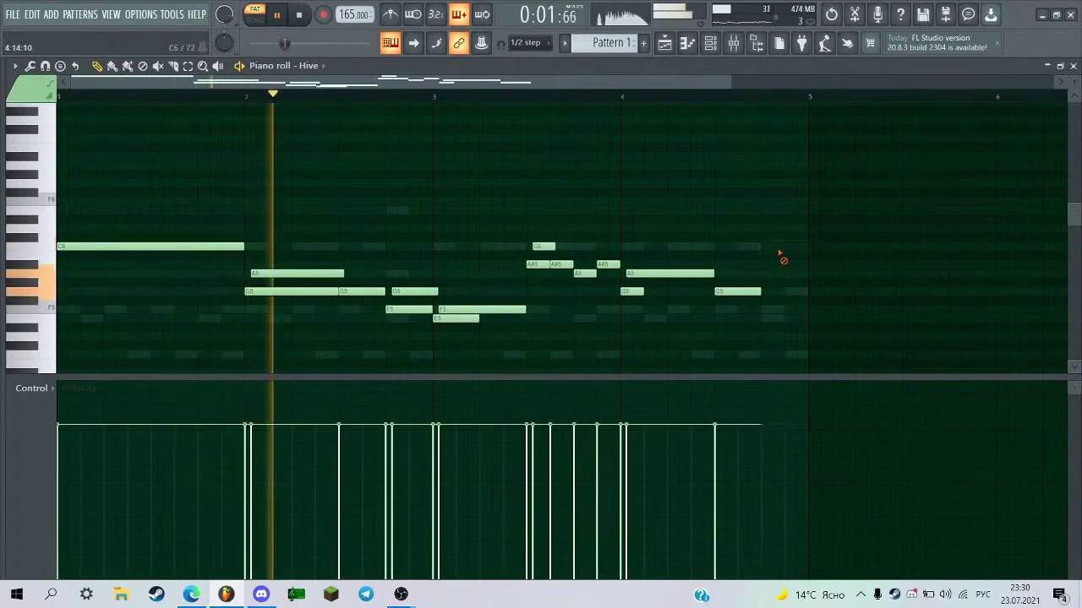
left_click(765, 265)
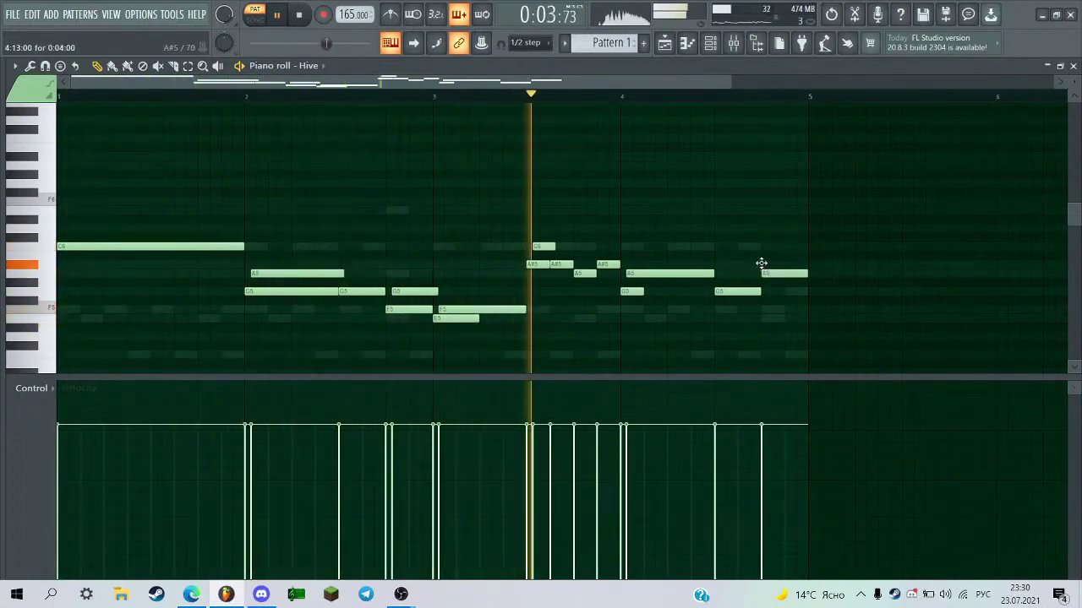
scroll(682, 167, "up", 2)
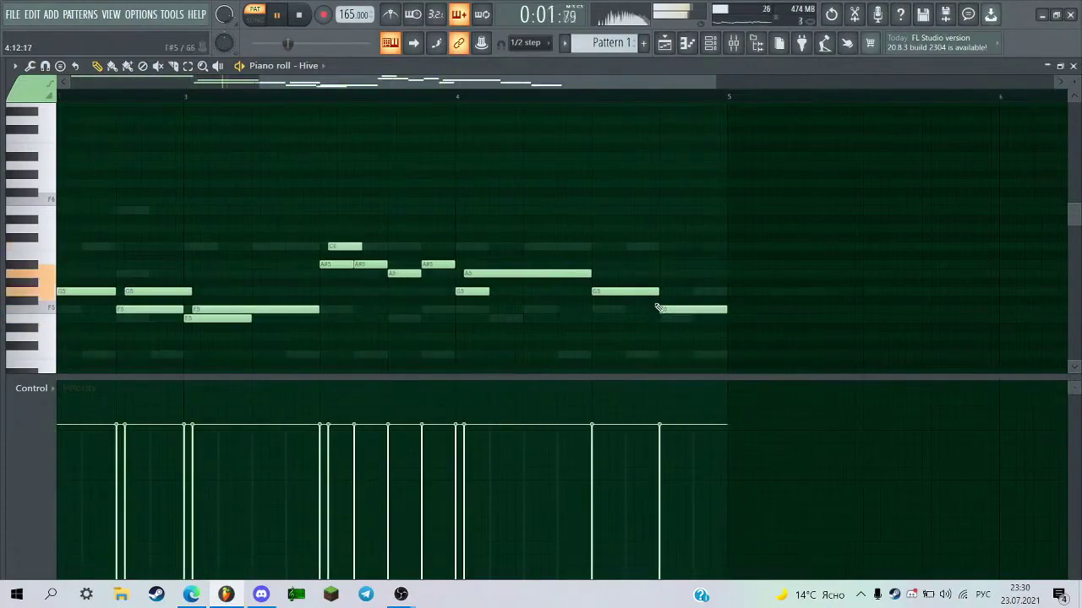
scroll(621, 272, "down", 4)
scroll(537, 195, "up", 2)
left_click_drag(564, 82, 408, 134)
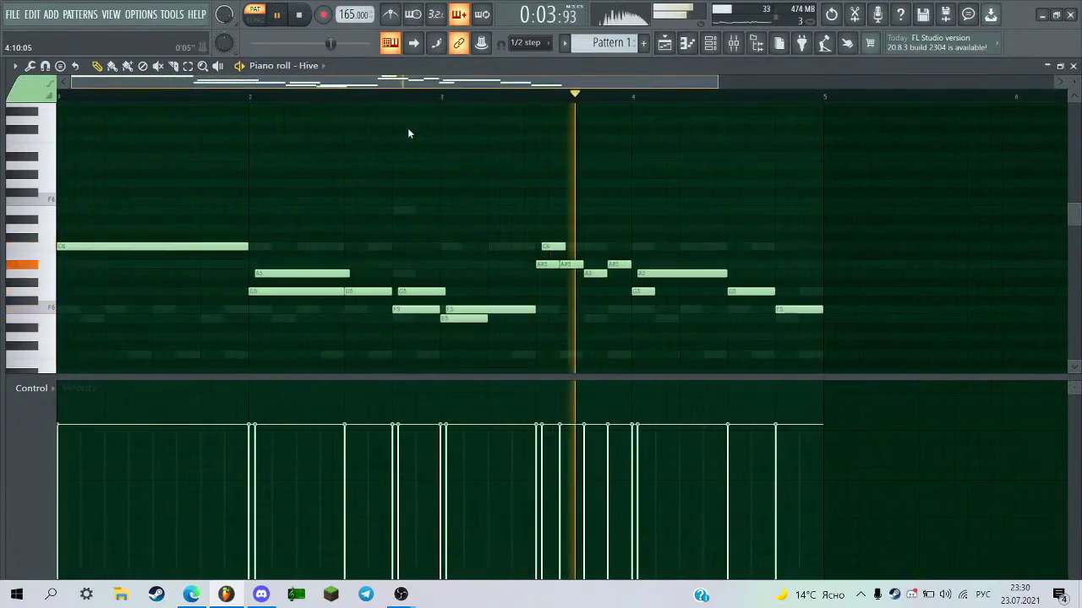
scroll(519, 121, "up", 3)
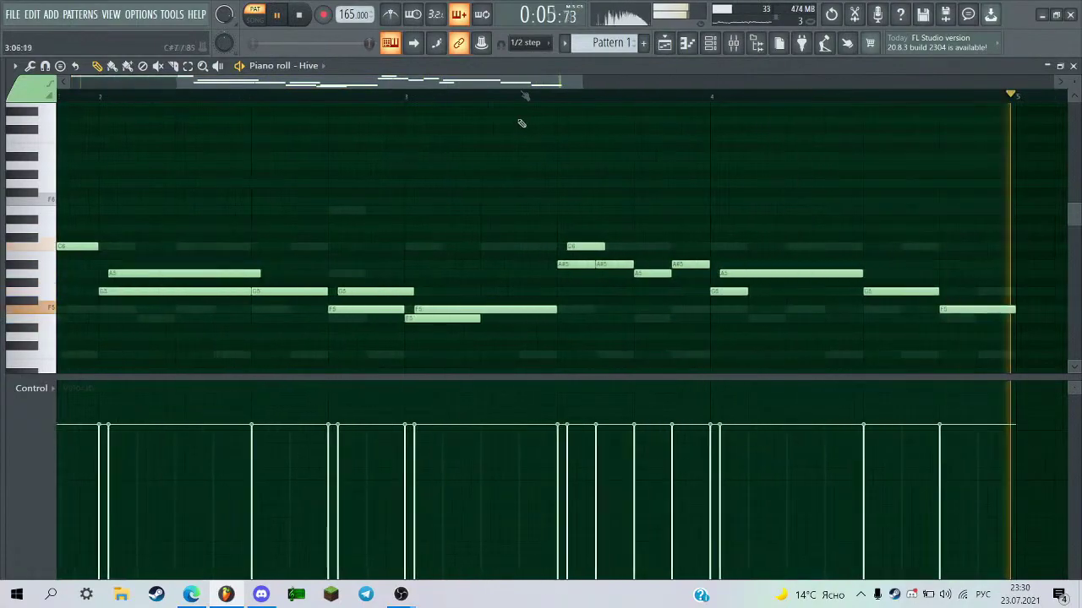
scroll(405, 258, "down", 2)
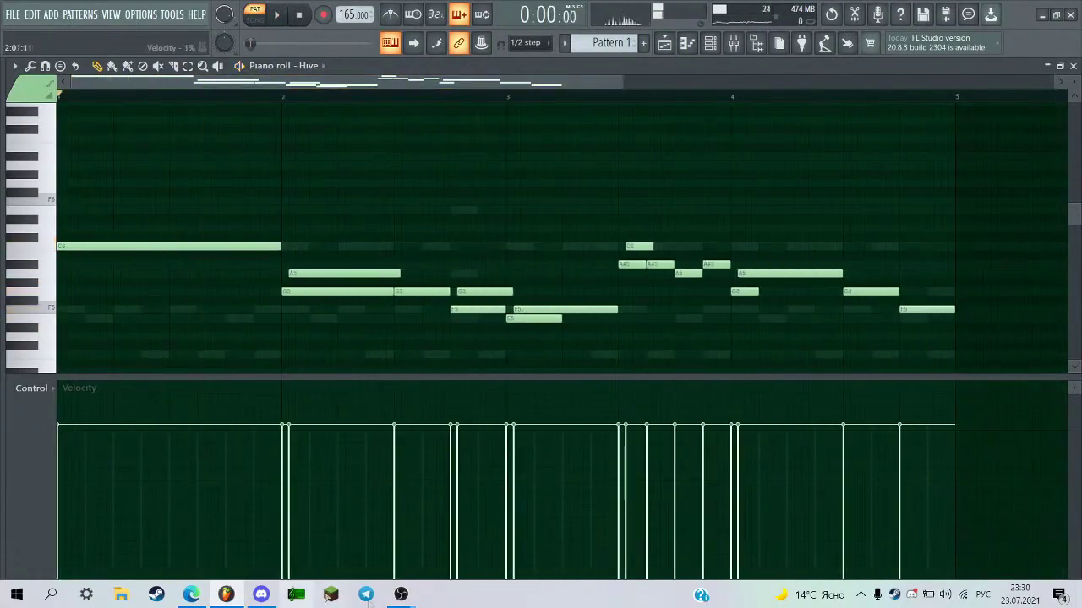
Check the OBS streaming statistics and the YouTube Studio live stream page, and return to FL Studio.
left_click(402, 594)
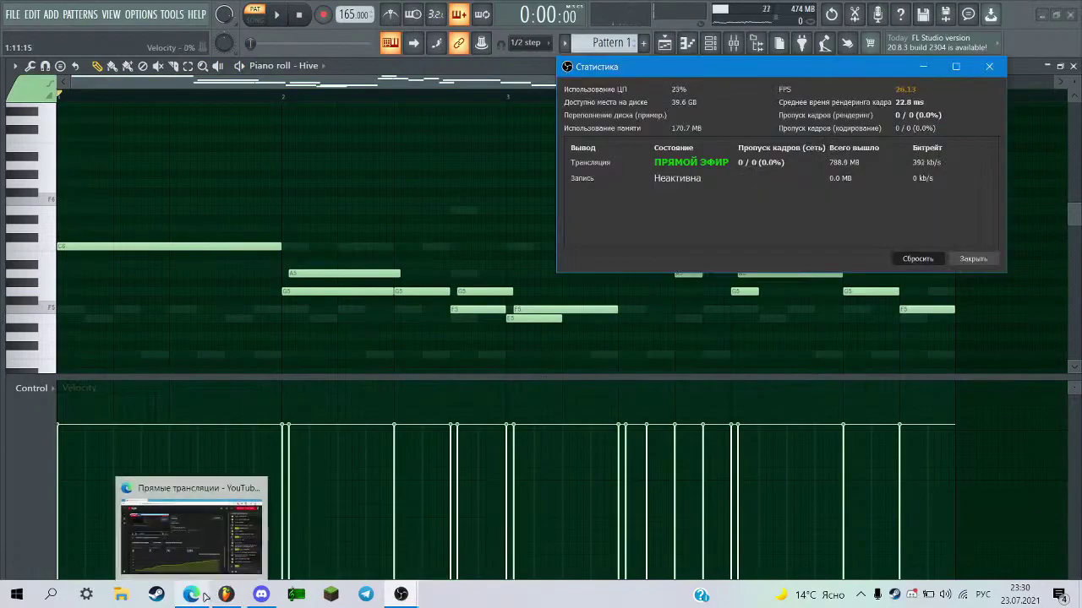
left_click(203, 598)
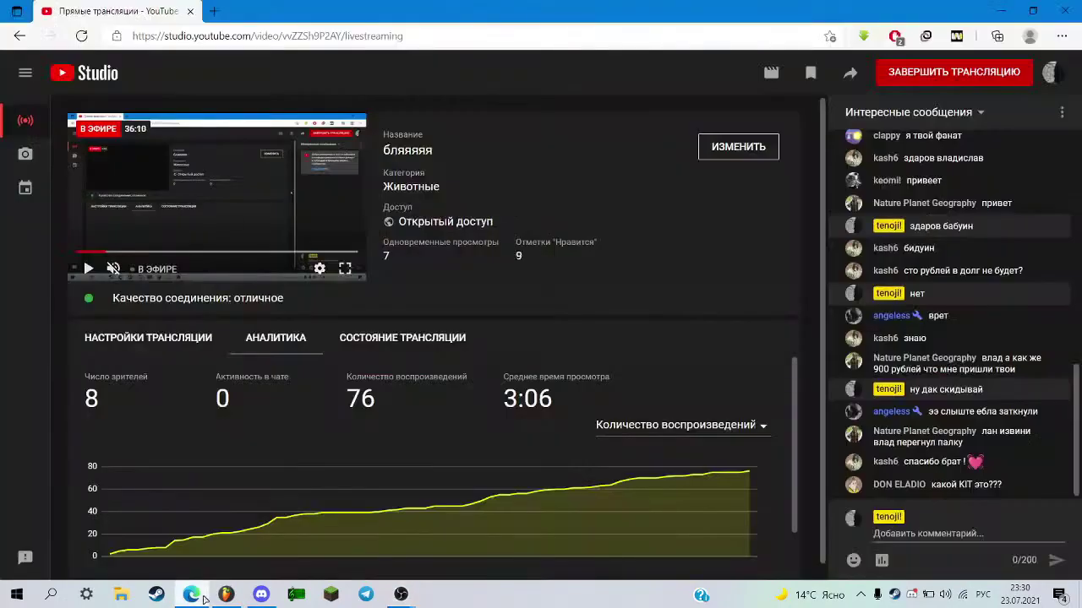
left_click(204, 599)
left_click(444, 175)
Play the pattern and remove the second A#5 from the run in the second half of bar 3.
key("space")
scroll(627, 240, "up", 3)
key("space")
left_click_drag(680, 239, 646, 289)
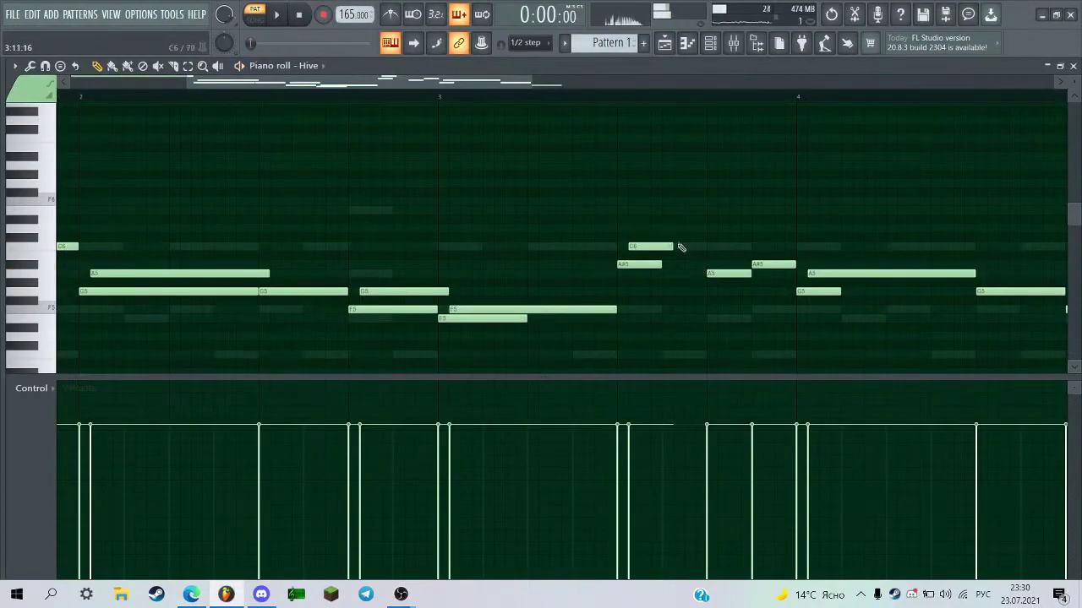
Lengthen the staggered C6 in bar 3 to a quarter bar and end the bar with two-step A#5 and A5 notes.
scroll(765, 273, "down", 3)
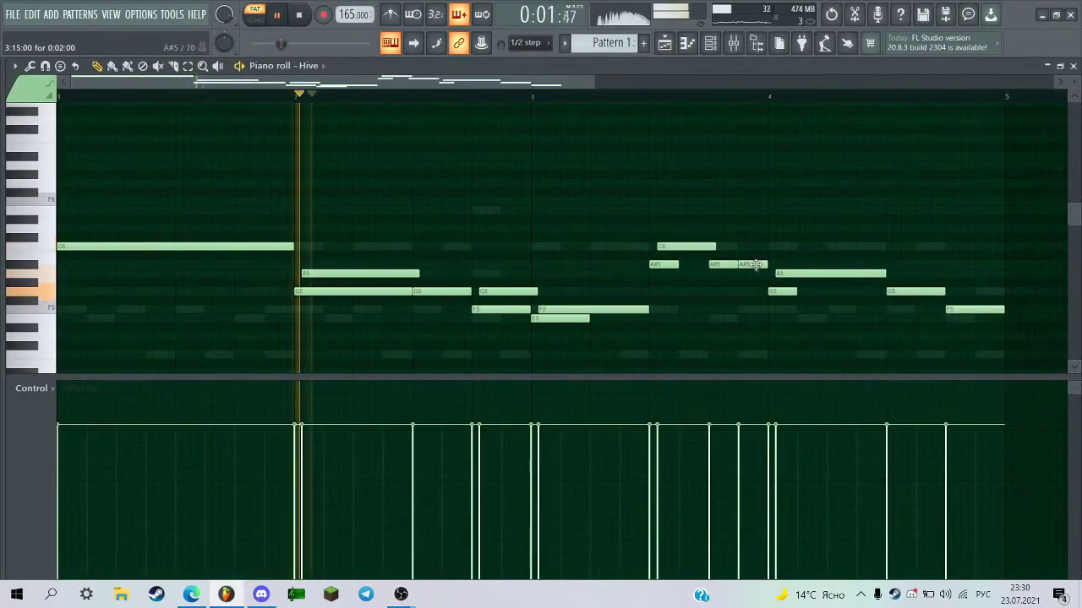
scroll(812, 267, "up", 2)
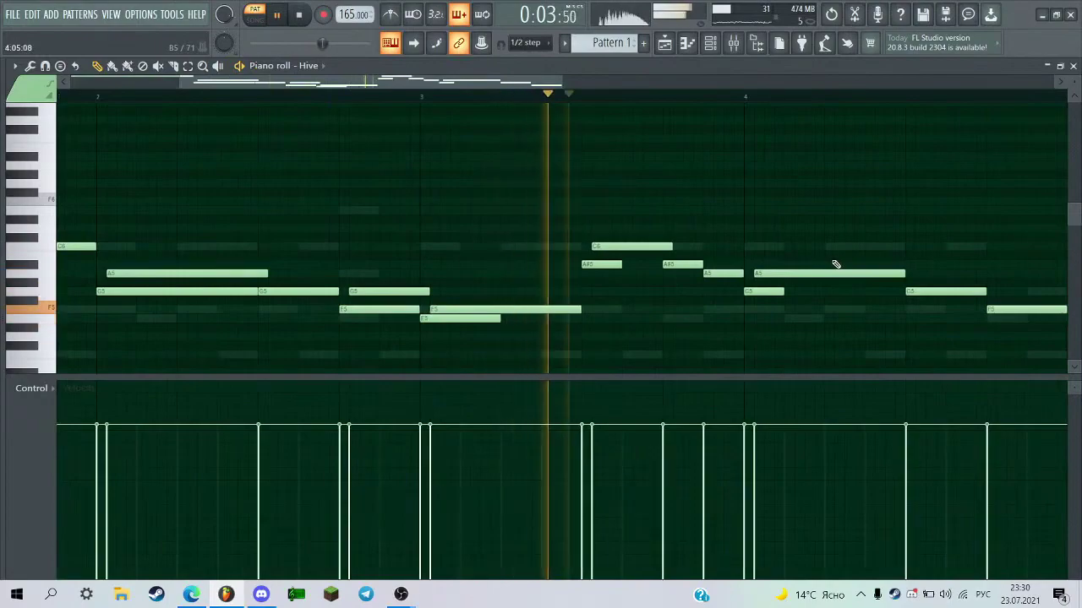
scroll(833, 265, "down", 2)
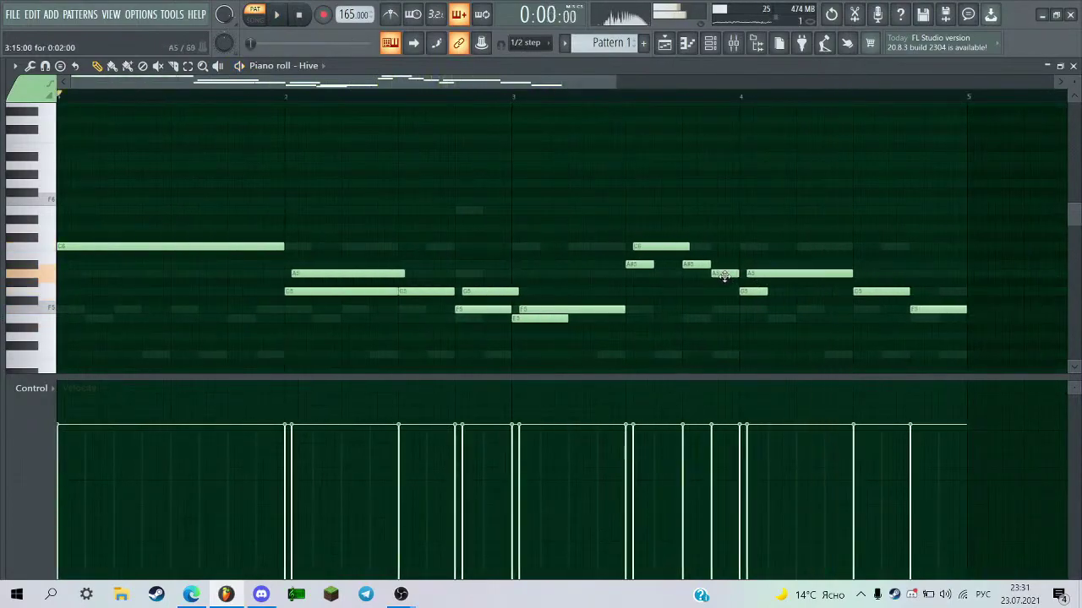
Remove the A5 at the end of bar 3 and extend the preceding A#5 to a quarter bar.
left_click_drag(710, 265, 737, 266)
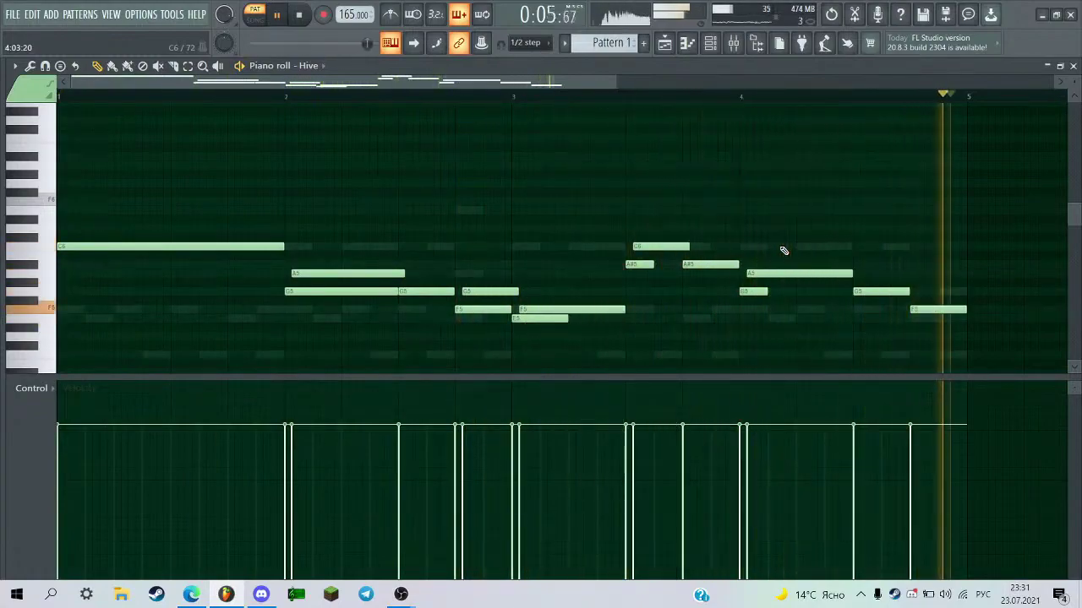
Try a staggered run of C6, D6 and A#5 in place of the closing F5 in bar 4.
scroll(955, 312, "up", 1)
right_click(933, 310)
left_click(904, 247)
left_click(912, 229)
left_click_drag(898, 217, 951, 248)
left_click(942, 264)
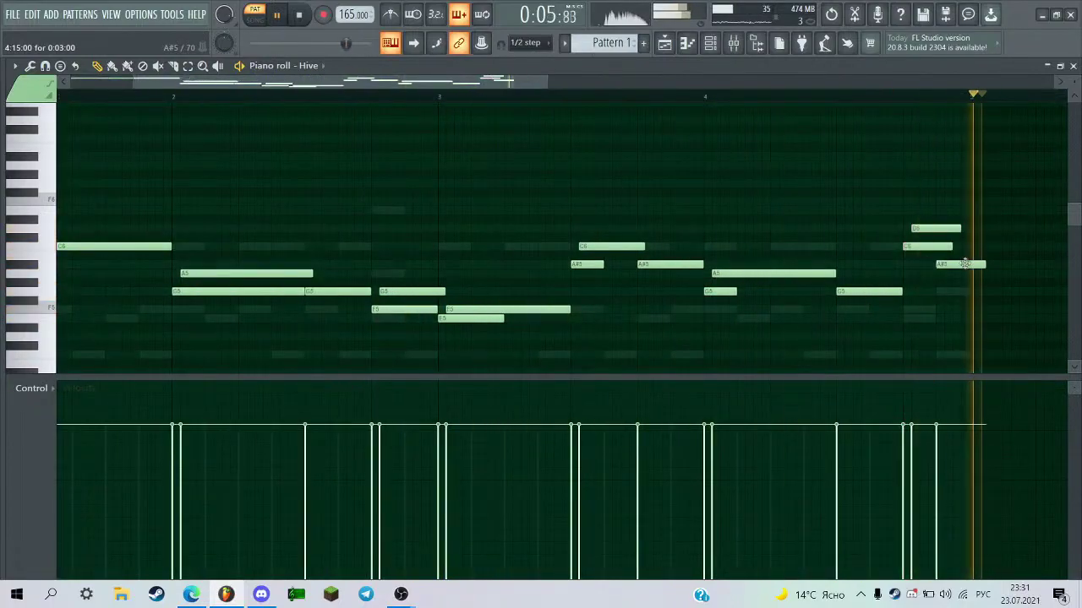
Remove the run at the end of bar 4 and close the bar with a quarter-bar E6.
left_click(906, 246)
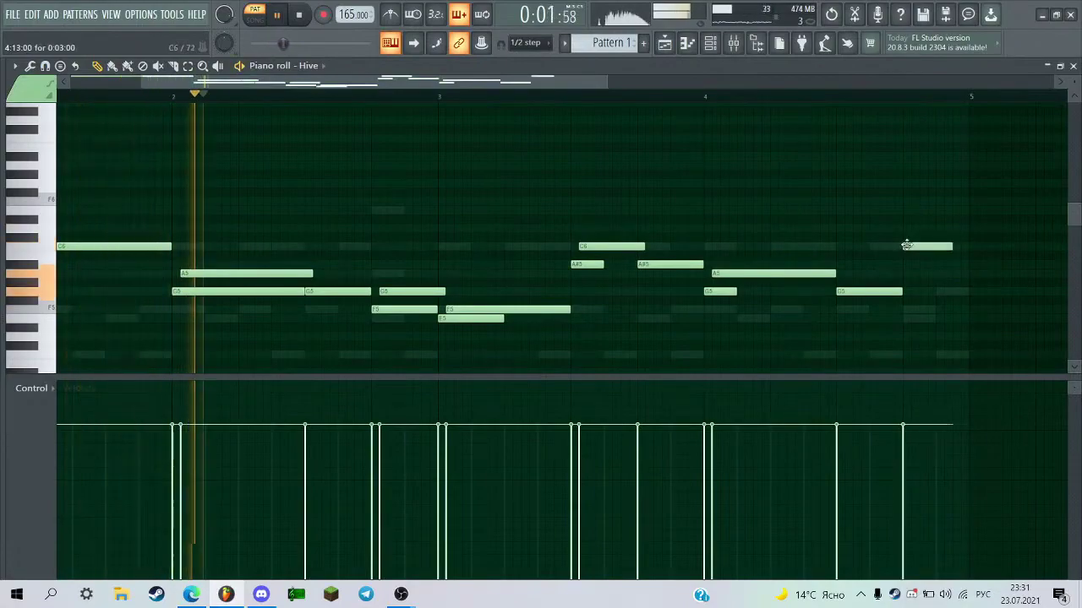
scroll(919, 250, "up", 1)
left_click_drag(923, 247, 928, 209)
right_click(949, 221)
scroll(959, 247, "up", 1)
scroll(958, 247, "down", 4)
scroll(918, 213, "up", 1)
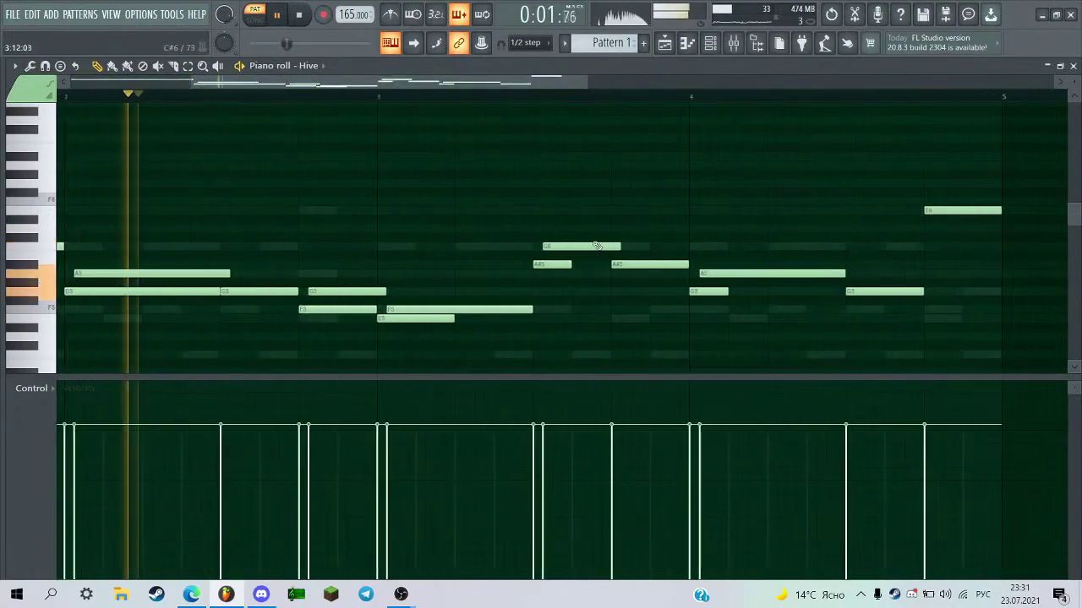
Add a quarter-bar F5 across the boundary of bars 3 and 4 and try the whole Hive melody an octave higher.
left_click(650, 273)
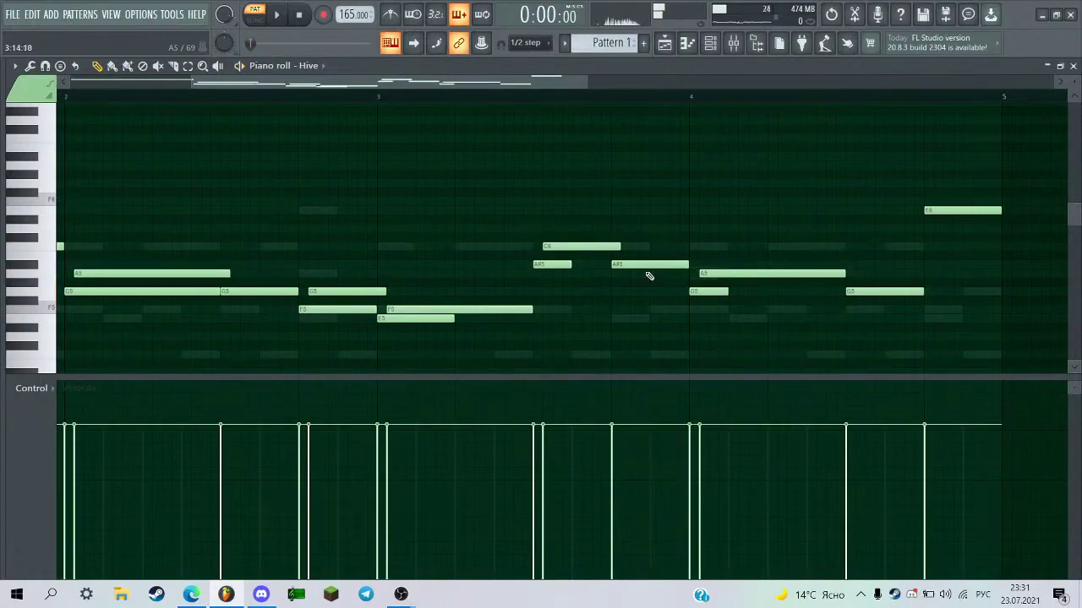
scroll(695, 307, "down", 2)
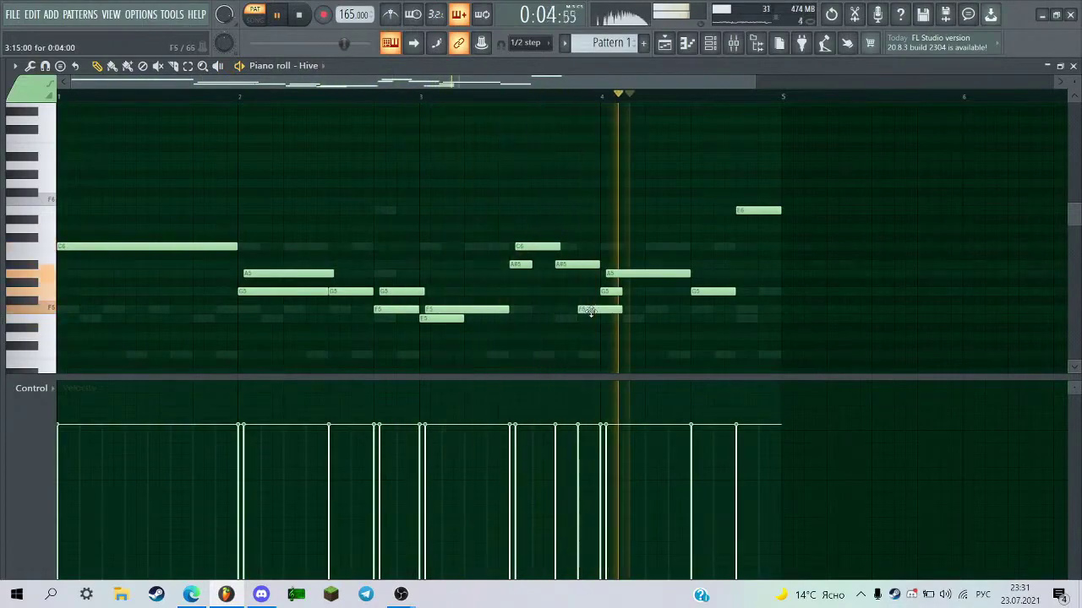
scroll(575, 313, "down", 2)
scroll(471, 283, "down", 3)
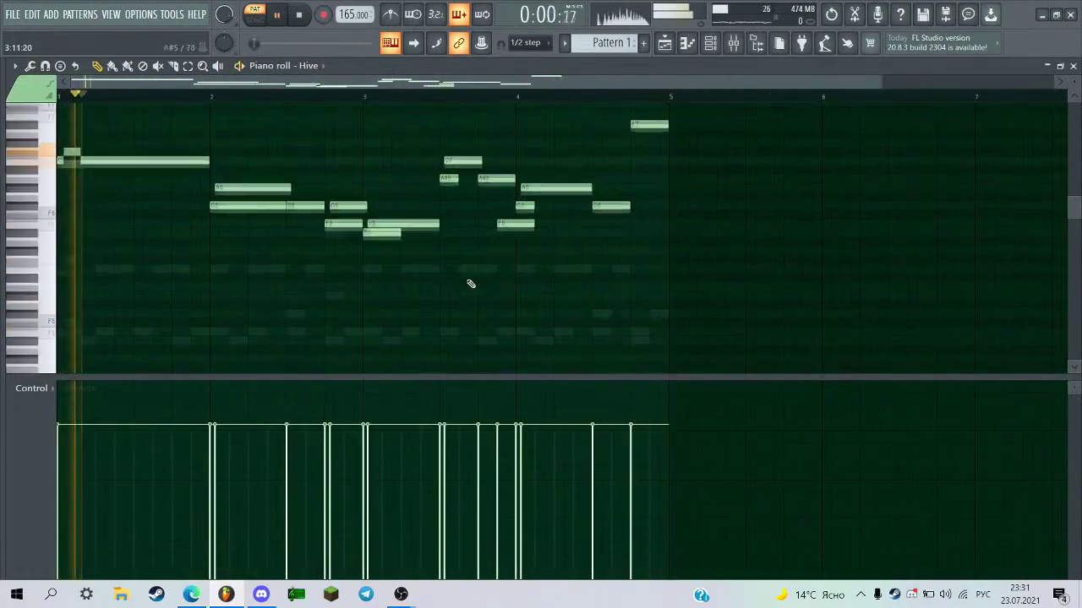
scroll(470, 283, "down", 1)
scroll(471, 283, "up", 1)
scroll(471, 283, "down", 1)
scroll(470, 283, "up", 2)
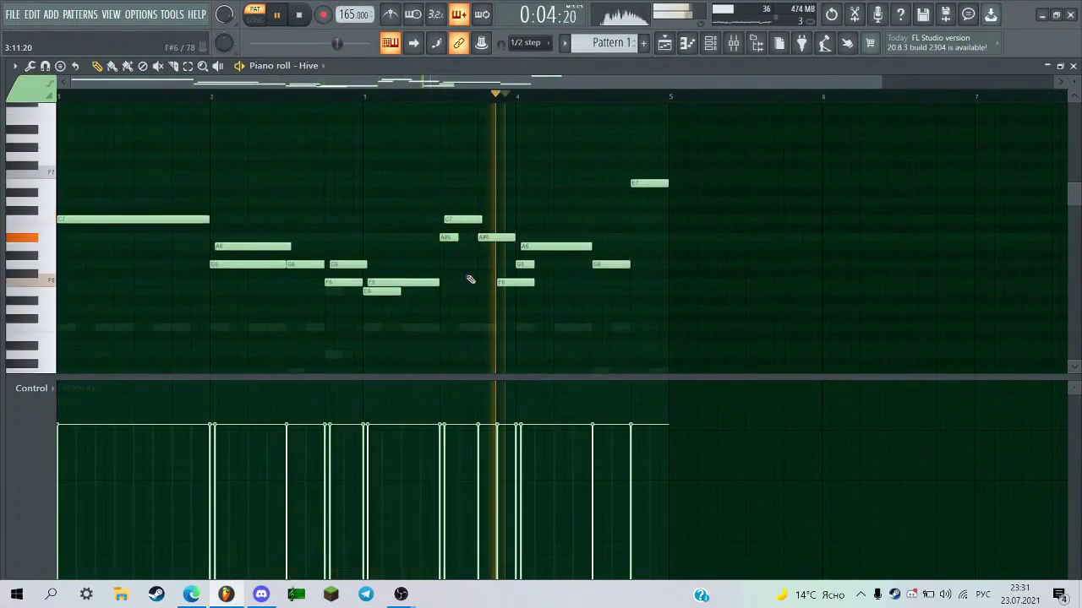
Rework the end of bar 3 into overlapping quarter-bar A6 and A#6 notes, and transpose the whole melody down an octave.
key("space")
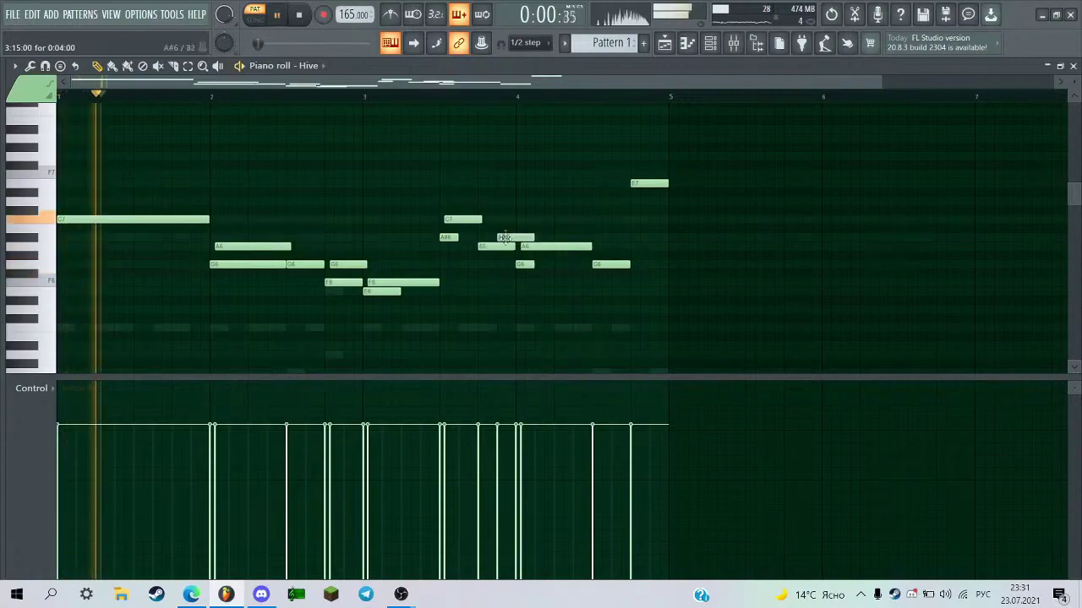
scroll(503, 251, "down", 1)
scroll(483, 252, "up", 2)
key("ctrl+space")
key("ctrl+Down")
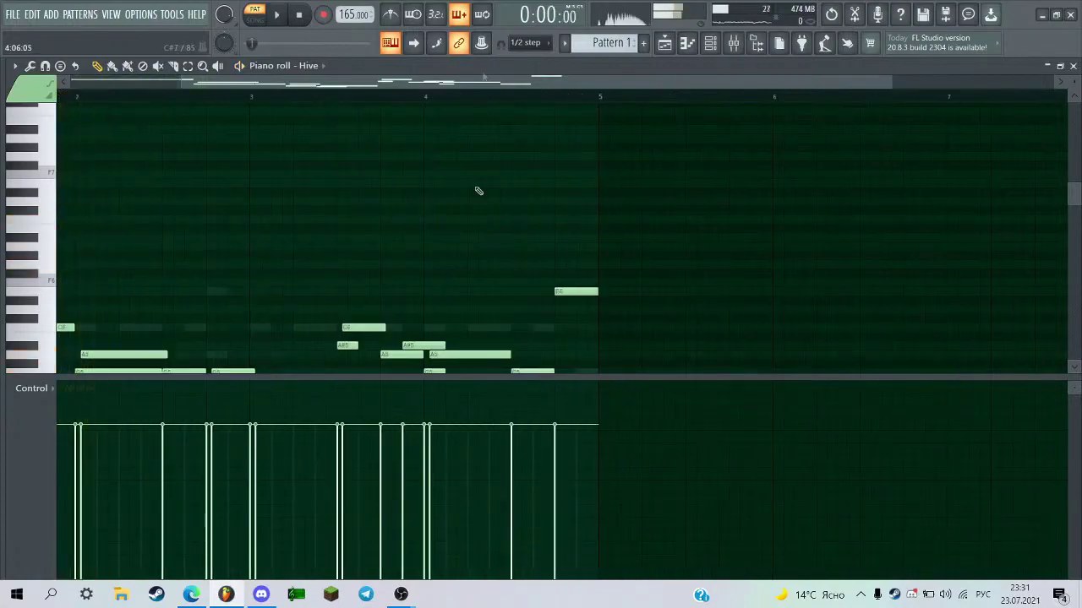
left_click_drag(399, 82, 284, 83)
scroll(408, 251, "down", 1)
scroll(472, 210, "down", 1)
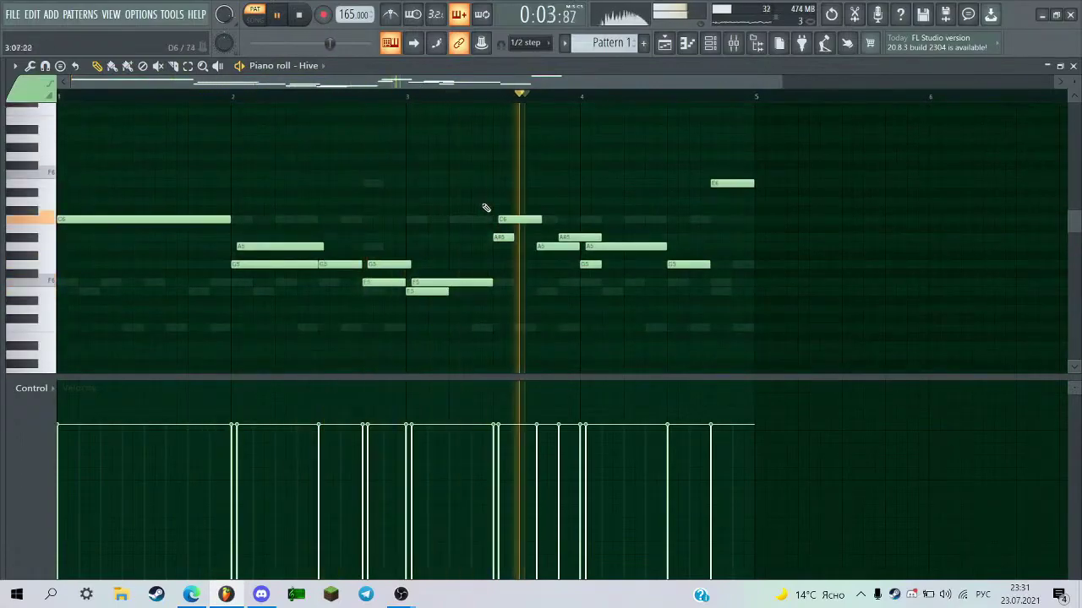
Shift bar 3's overlapping A5 and A#5 two steps earlier, shorten the C6 to three steps and add another three-step C6.
key("space")
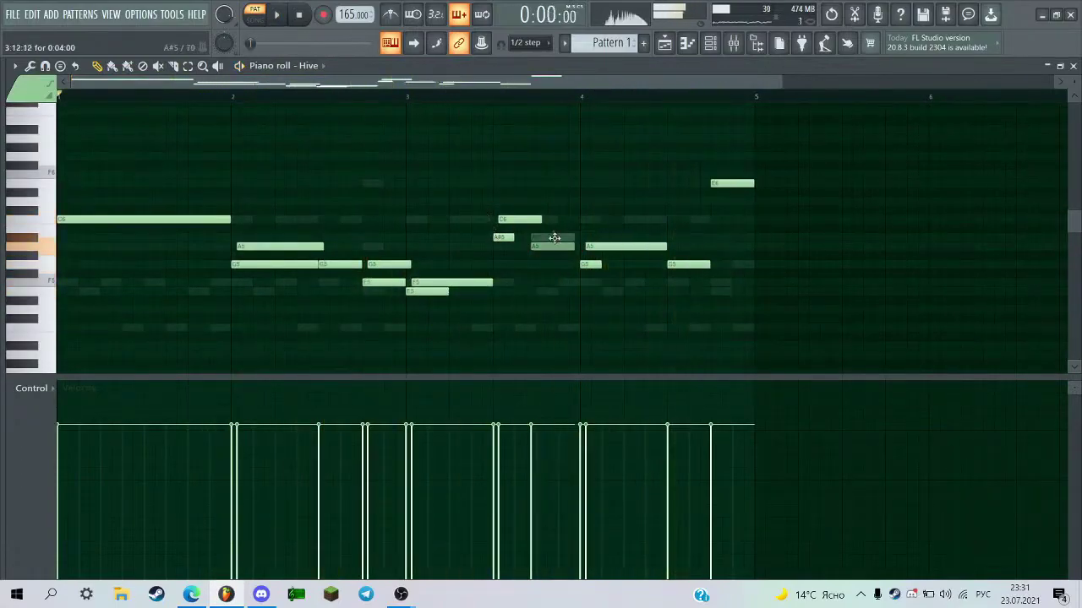
left_click(546, 238)
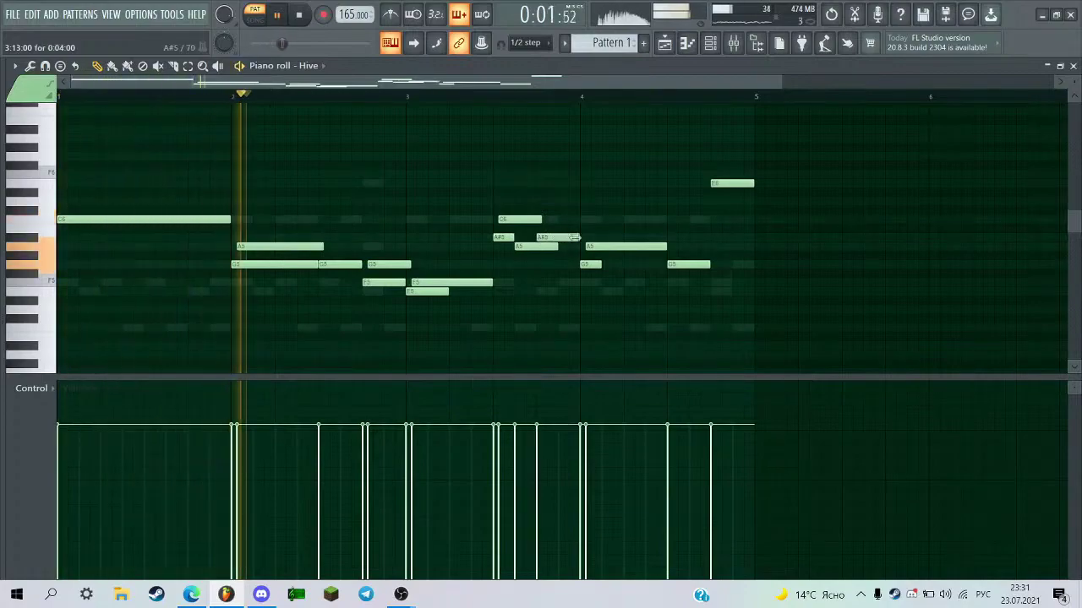
left_click_drag(539, 222, 583, 220)
left_click(546, 220)
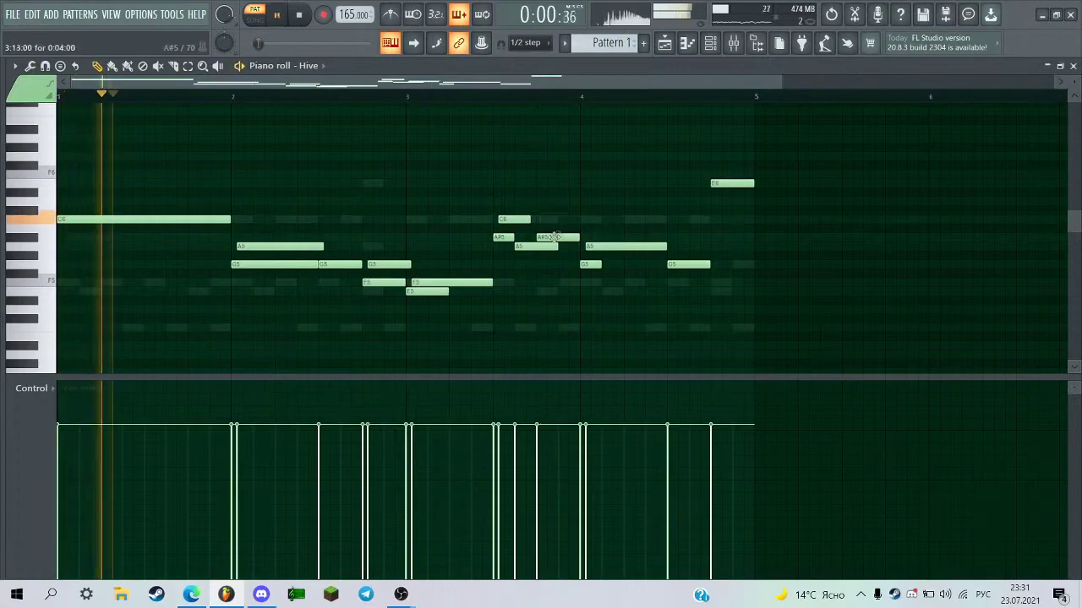
left_click(564, 219)
scroll(585, 219, "up", 1)
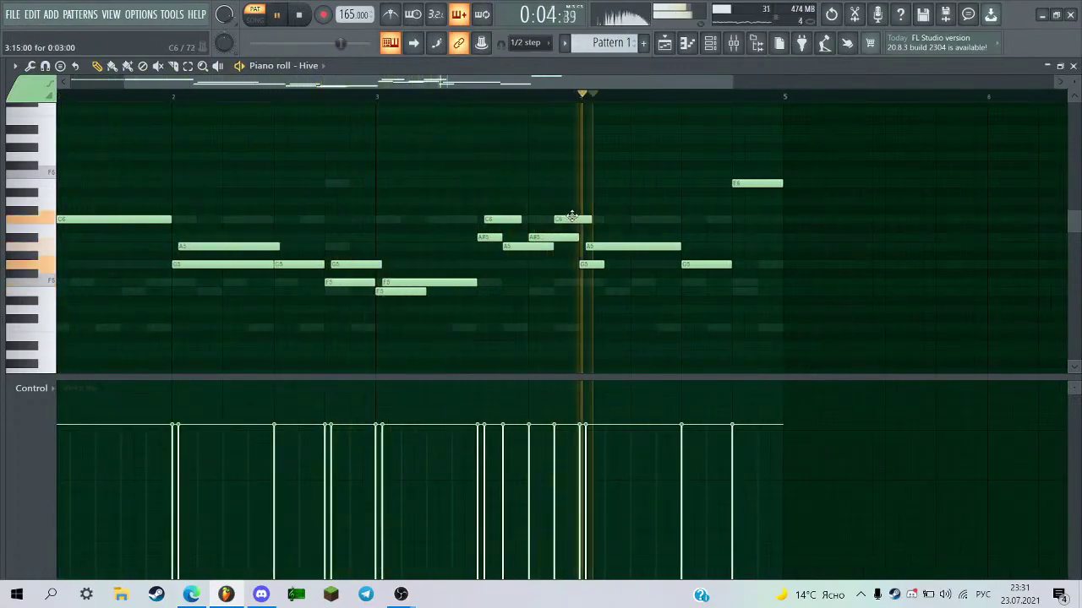
Remove the extra C6 and A5 near the end of bar 3 and stretch the staggered C6 to four and a half steps.
left_click_drag(550, 237, 540, 222)
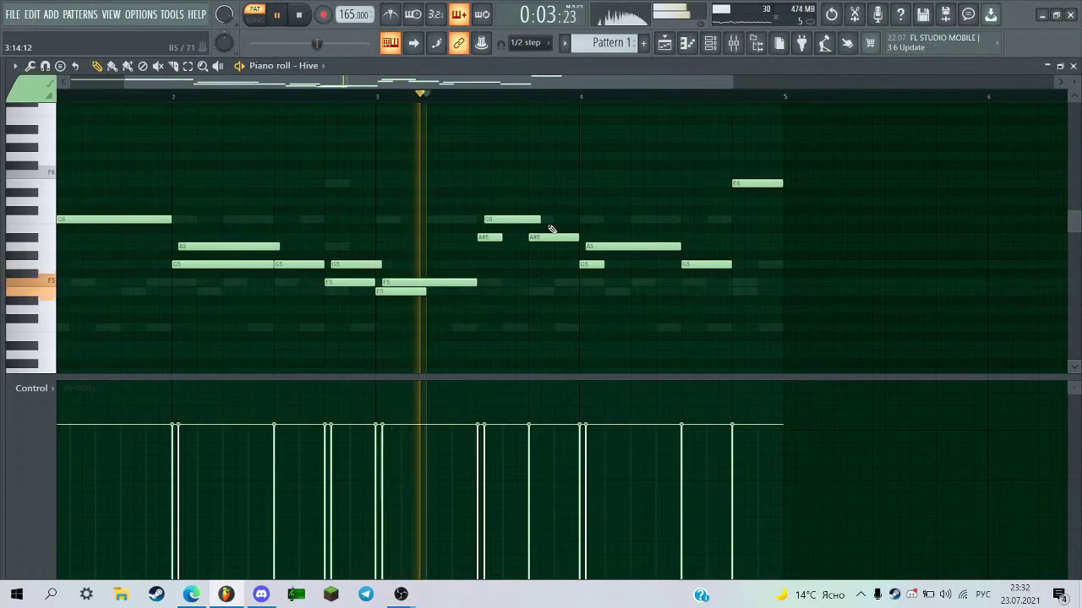
key("space")
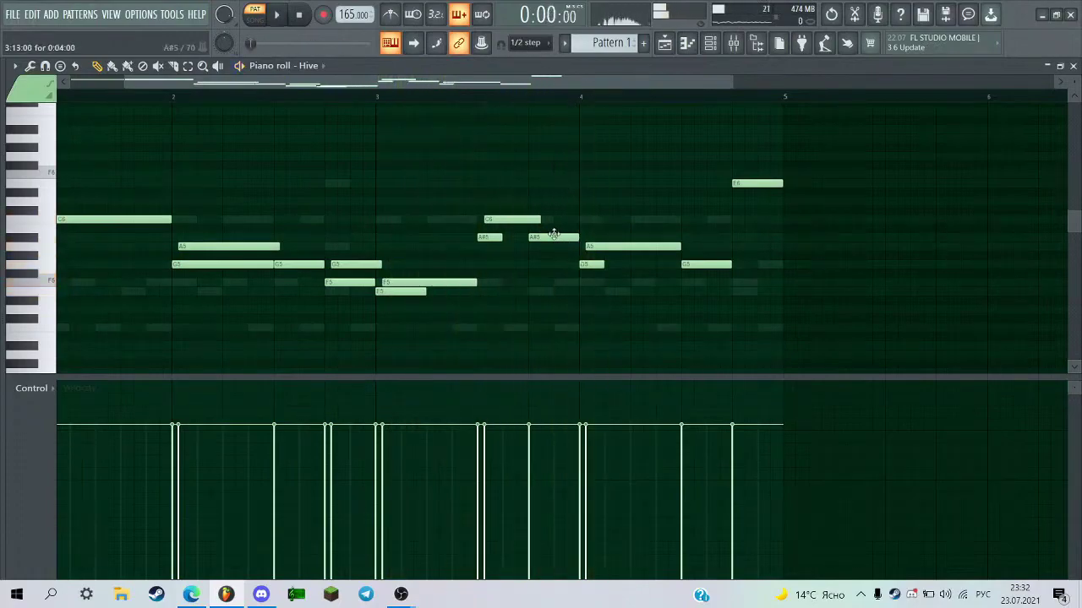
key("space")
Try a quarter-bar A5 in place of the last A#5 in bar 3.
scroll(552, 242, "up", 3)
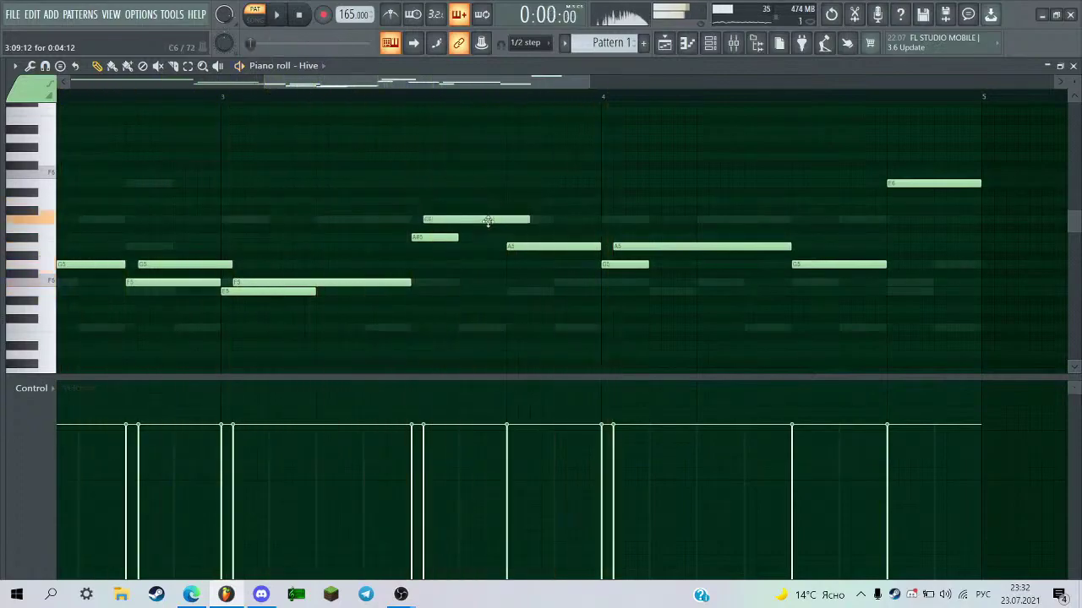
scroll(420, 237, "down", 5)
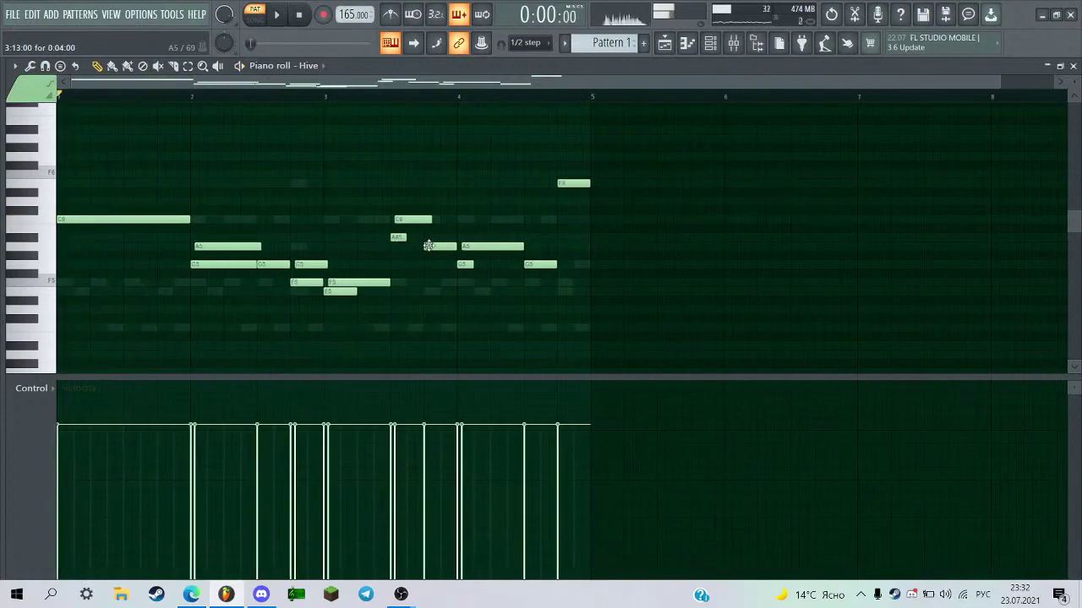
scroll(429, 237, "up", 4)
key("space")
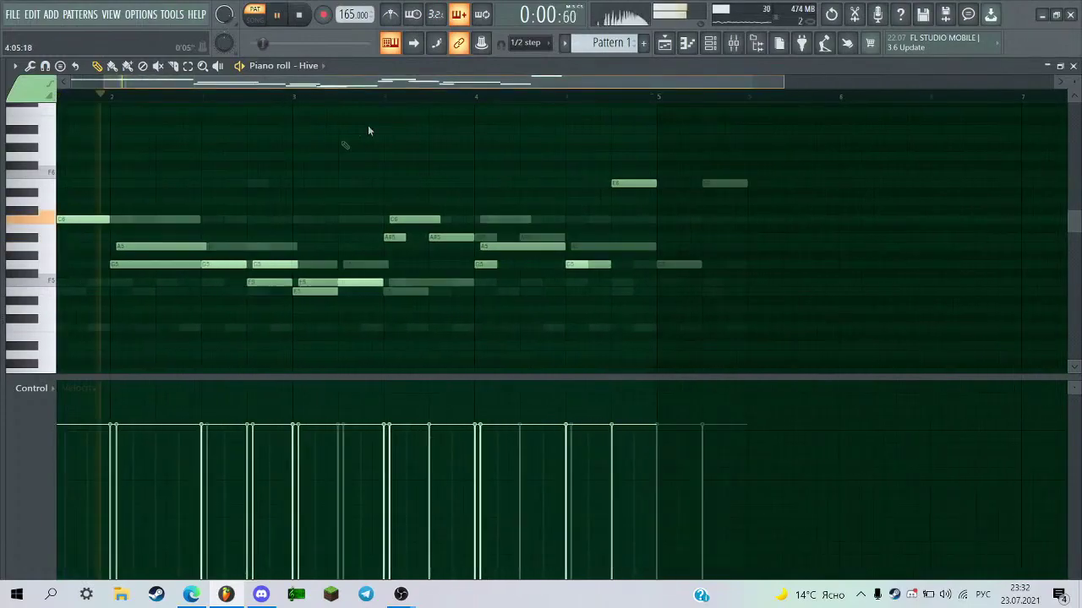
left_click_drag(450, 82, 368, 90)
scroll(405, 245, "down", 2)
scroll(405, 243, "up", 2)
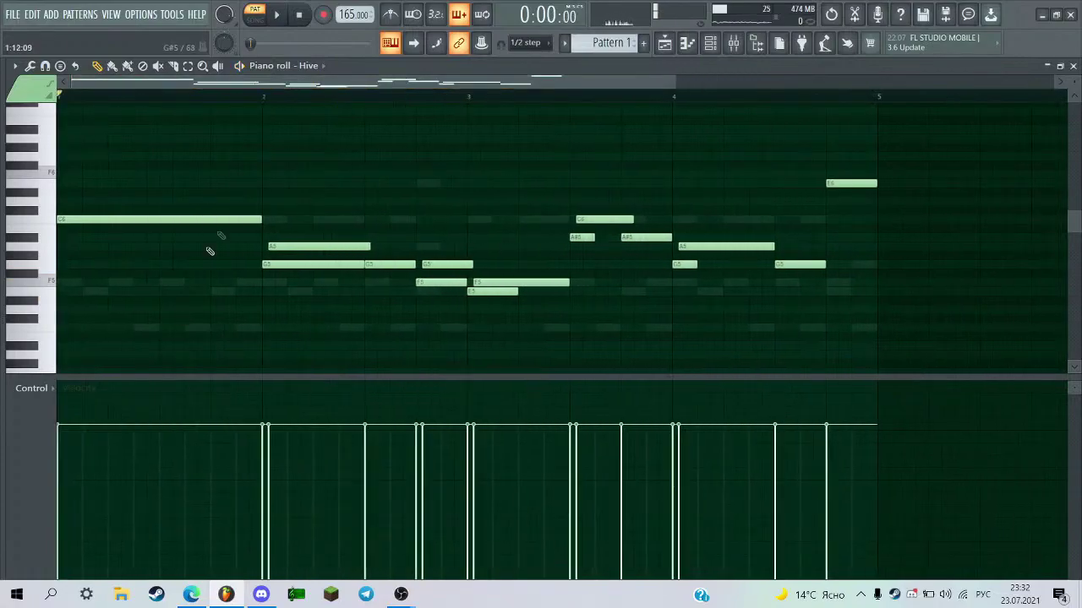
Add a quarter-bar A#5 at the end of bar 1 and shorten the opening C6 to 14 steps.
left_click(218, 238)
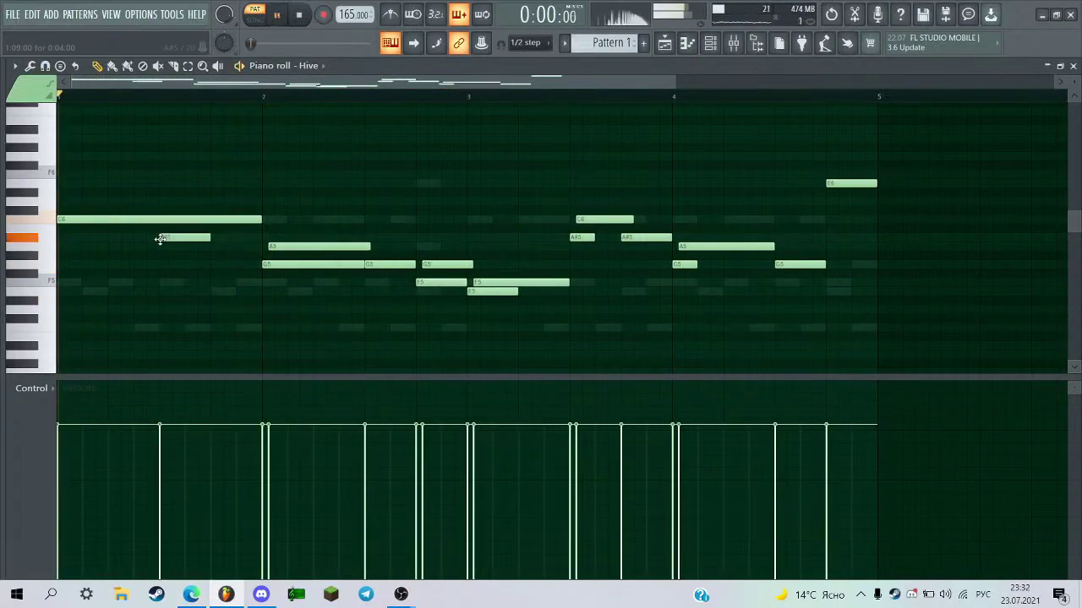
right_click(191, 239)
key("space")
left_click(218, 238)
key("space")
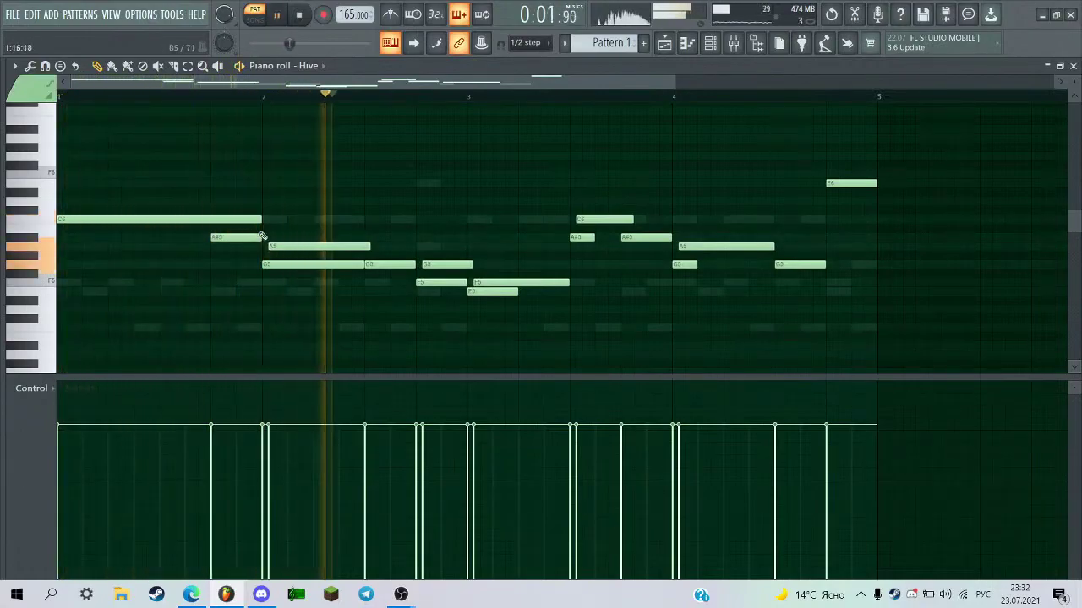
left_click_drag(260, 221, 237, 221)
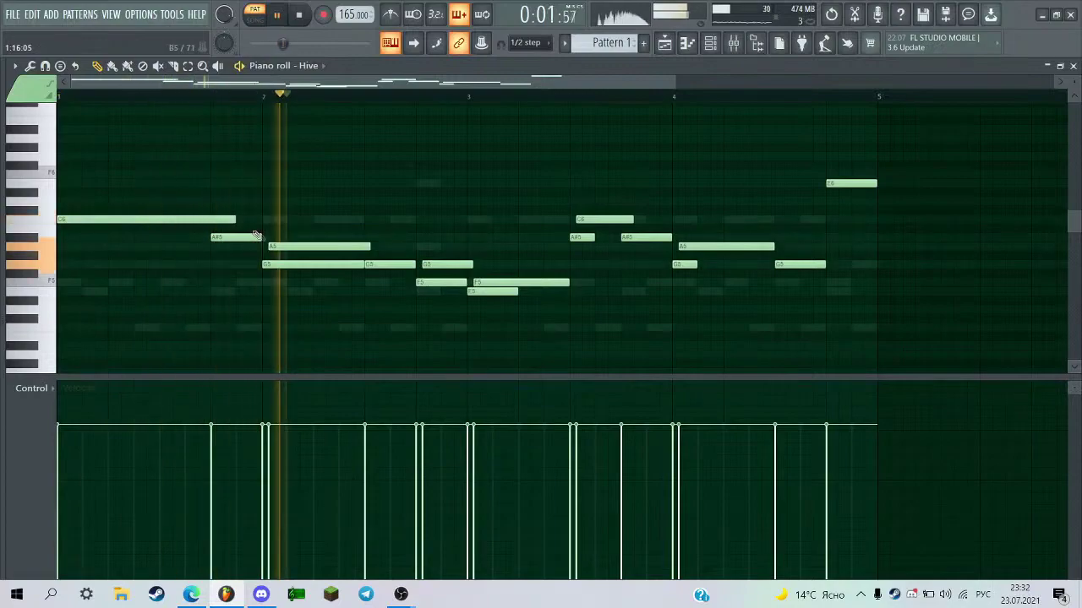
Replace the closing E6 in bar 4 with a quarter-bar A5 staggered over the G5, followed by a quarter-bar F5.
scroll(338, 251, "down", 2)
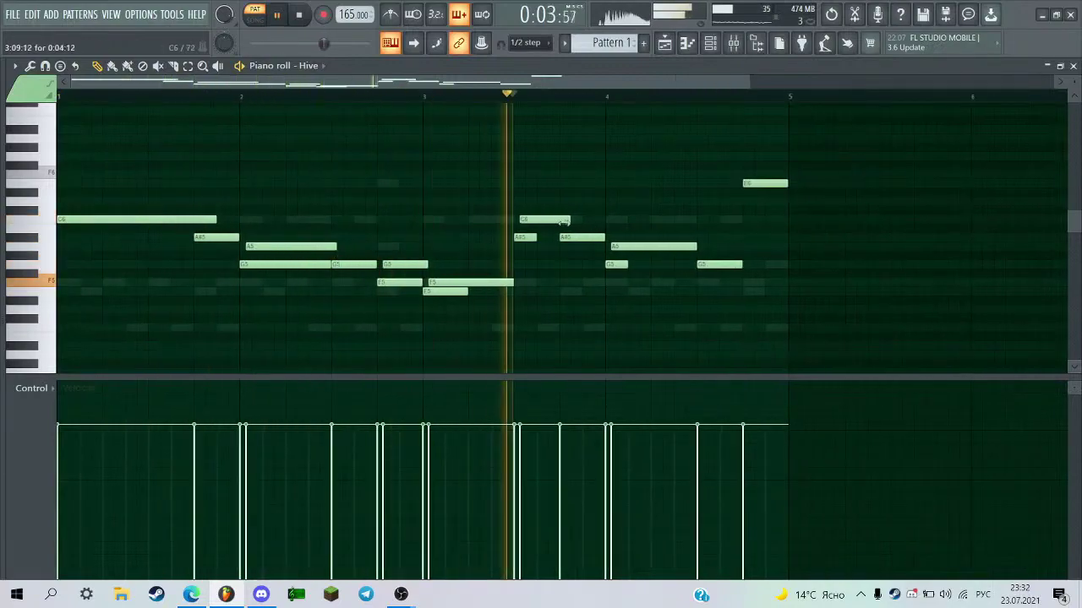
scroll(703, 263, "up", 3)
scroll(734, 250, "down", 2)
right_click(769, 183)
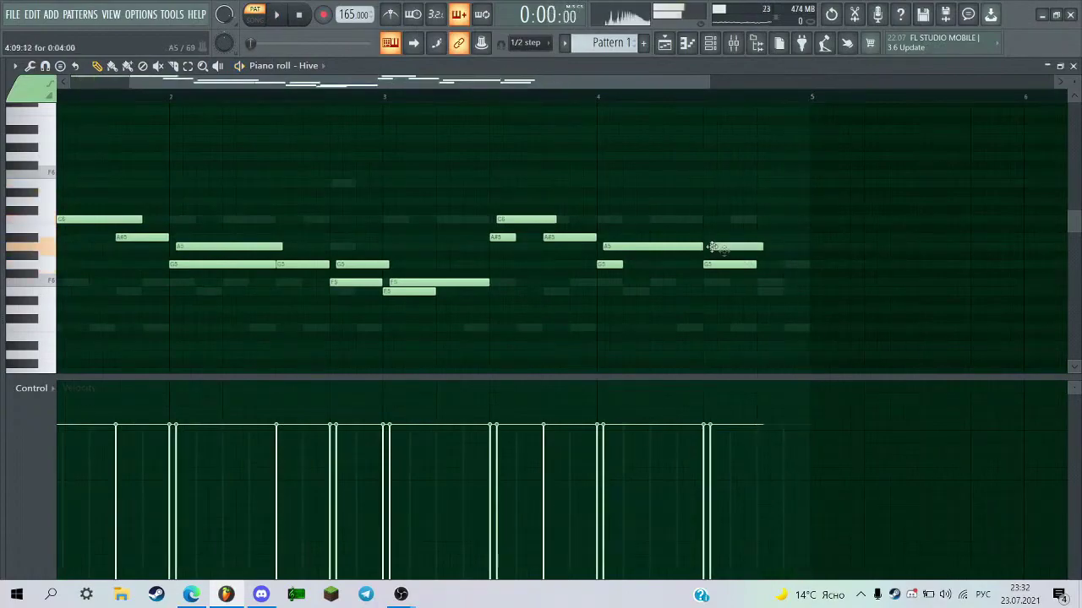
scroll(768, 271, "up", 1)
key("space")
scroll(750, 286, "down", 2)
scroll(660, 269, "up", 2)
Lower the staggered G5 and A5 pair in the second half of bar 4 to F5 and G5.
left_click_drag(570, 240, 596, 275)
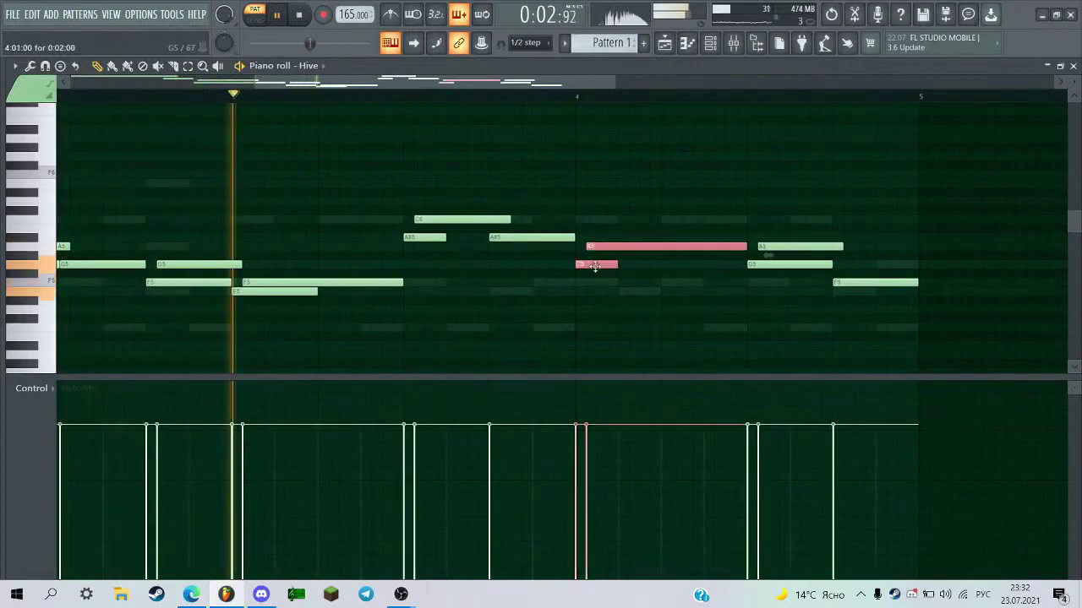
scroll(626, 279, "down", 1)
scroll(626, 274, "up", 1)
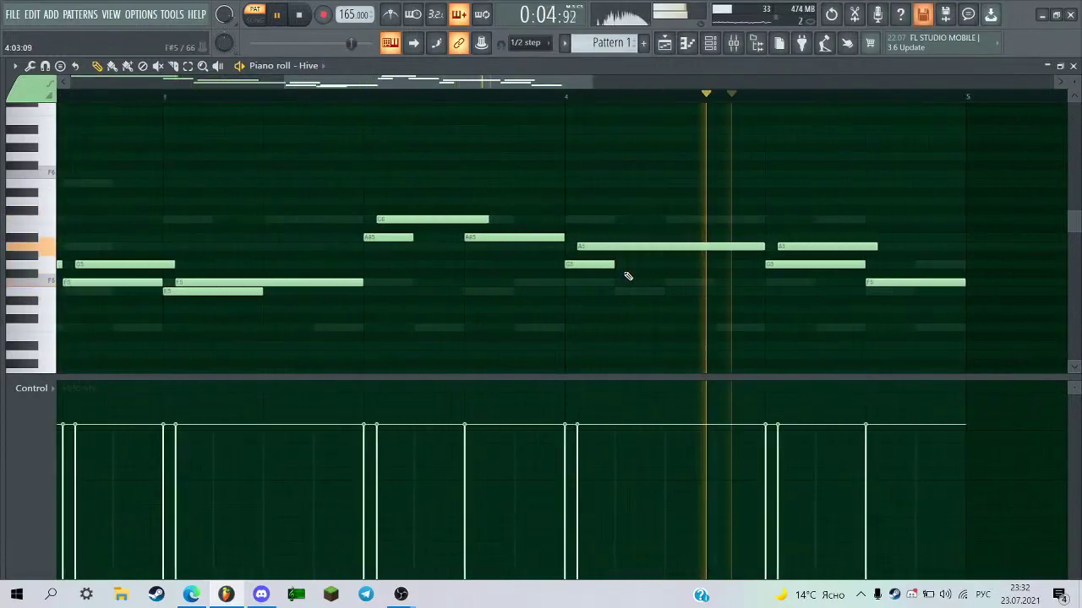
scroll(626, 275, "down", 1)
scroll(744, 275, "down", 1)
scroll(744, 275, "up", 4)
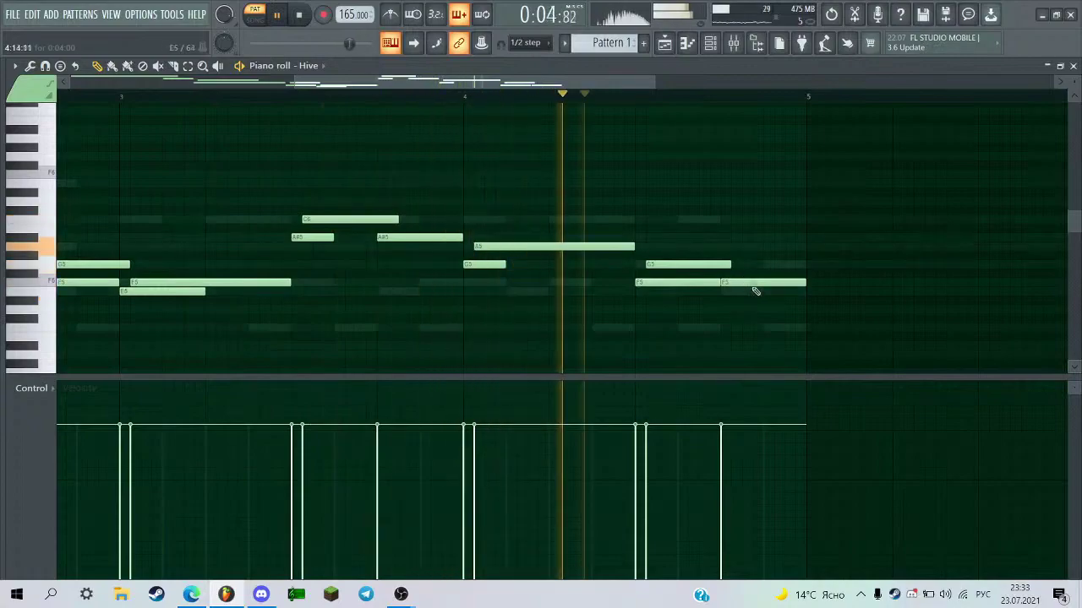
Clear the notes after the long A5 in bar 4, extend it to the bar's last quarter and add a quarter-bar A#5 there.
scroll(715, 221, "down", 2)
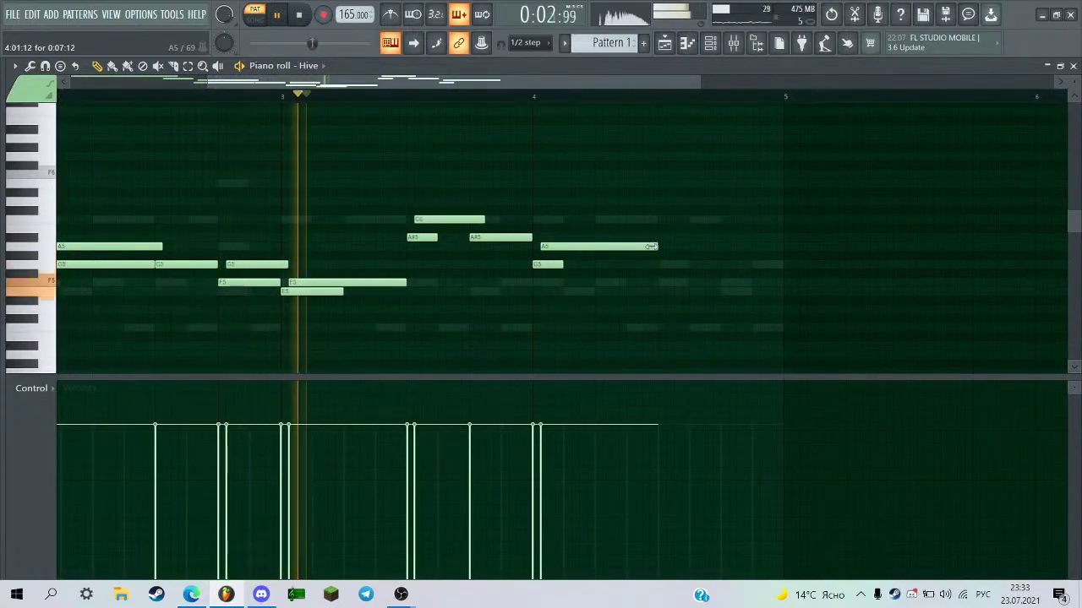
left_click(723, 237)
left_click_drag(899, 237, 785, 225)
scroll(633, 231, "down", 3)
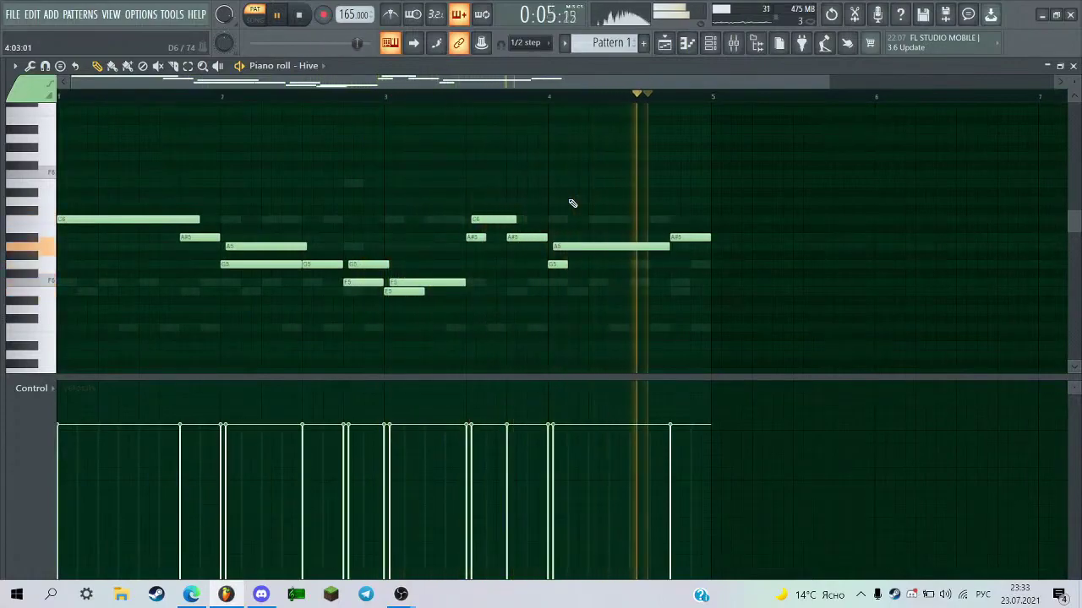
Discard the lengths of all the Hive notes and set the piano roll snap to Line.
key("space")
key("shift+d")
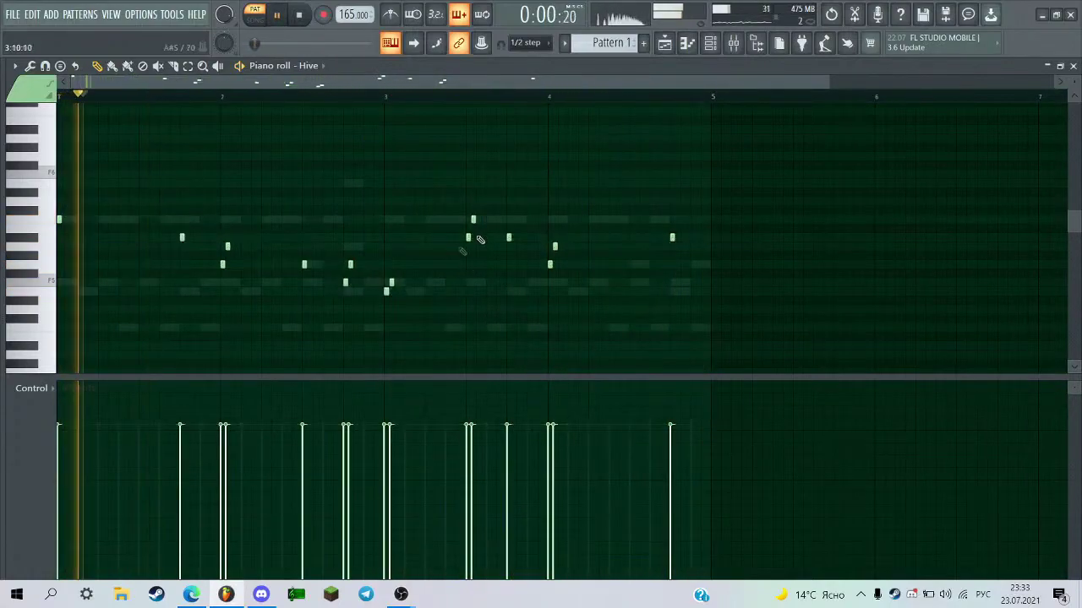
scroll(478, 94, "up", 1)
left_click_drag(499, 83, 282, 133)
left_click(542, 46)
left_click(530, 63)
Lengthen all the Hive notes together to a quarter bar, and stretch the opening C6 to 12 steps.
key("ctrl+z")
key("ctrl+a")
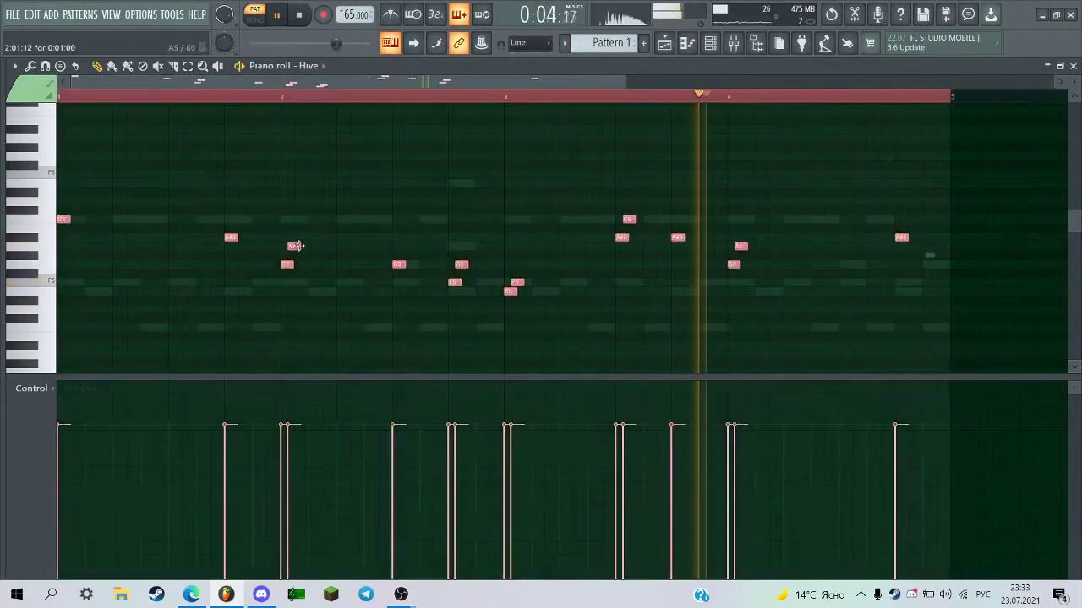
left_click_drag(296, 245, 341, 253)
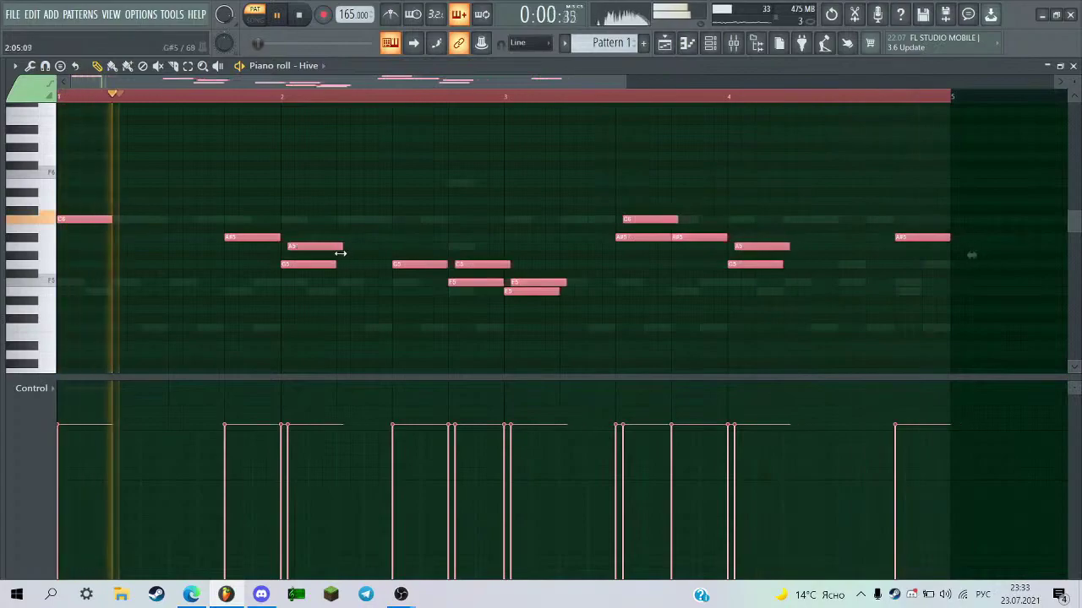
key("ctrl+d")
key("space")
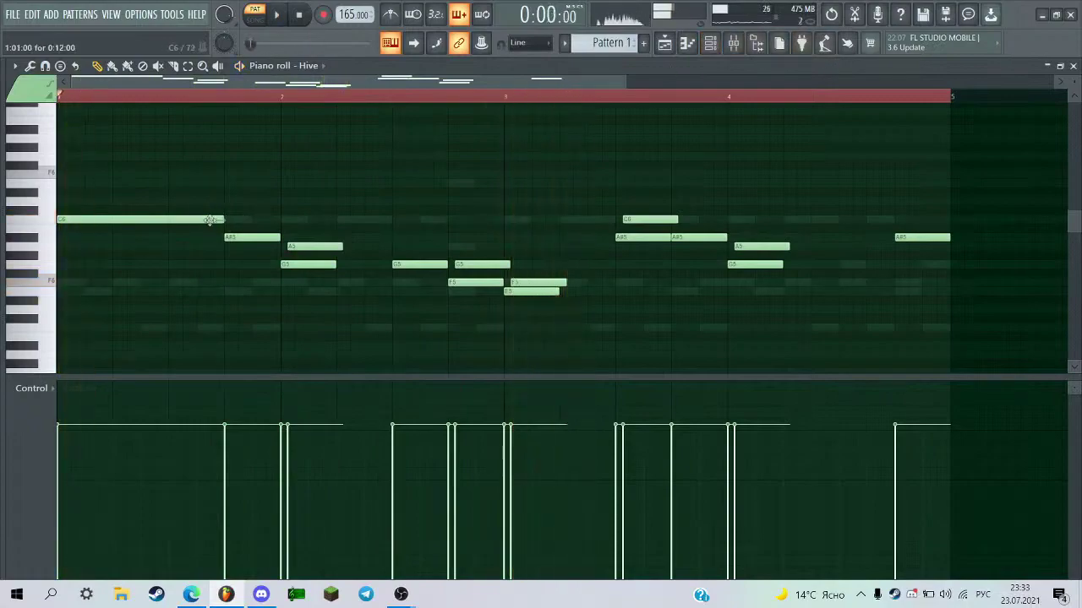
Play the pattern, lower the Hive mixer track's level slightly, and load FabFilter Pro-Q 3 into the track's first effect slot.
key("space")
scroll(579, 102, "down", 1)
key("space")
left_click(710, 43)
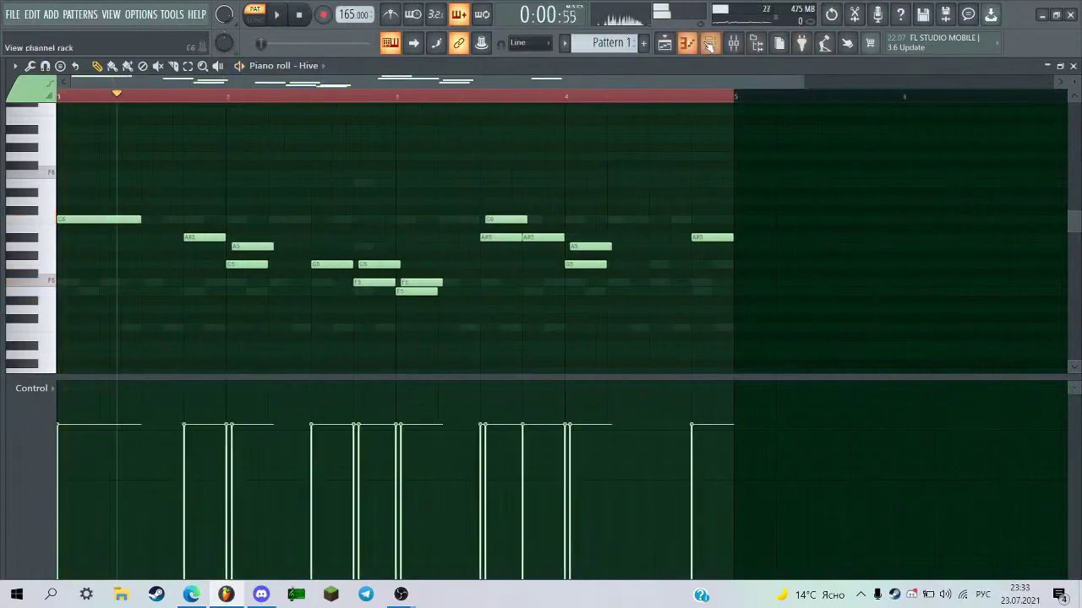
key("F9")
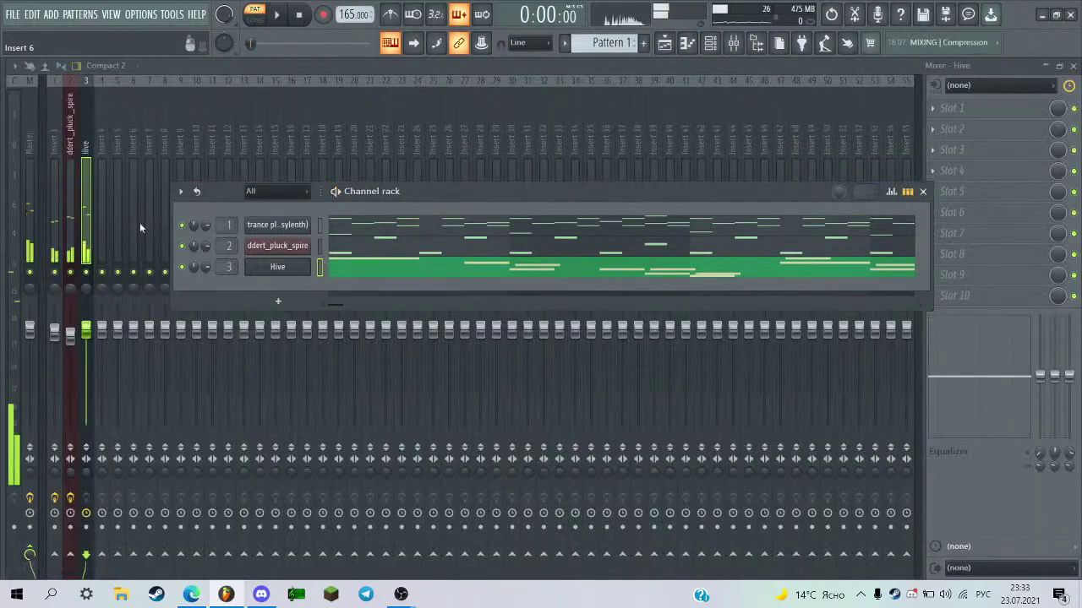
key("F6")
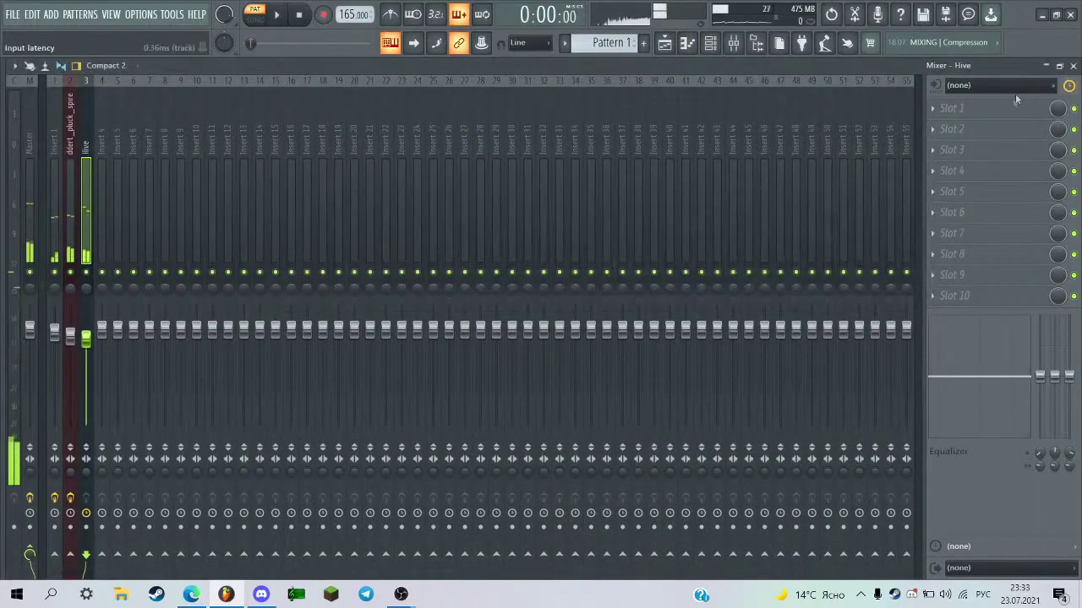
left_click(1014, 107)
left_click(567, 401)
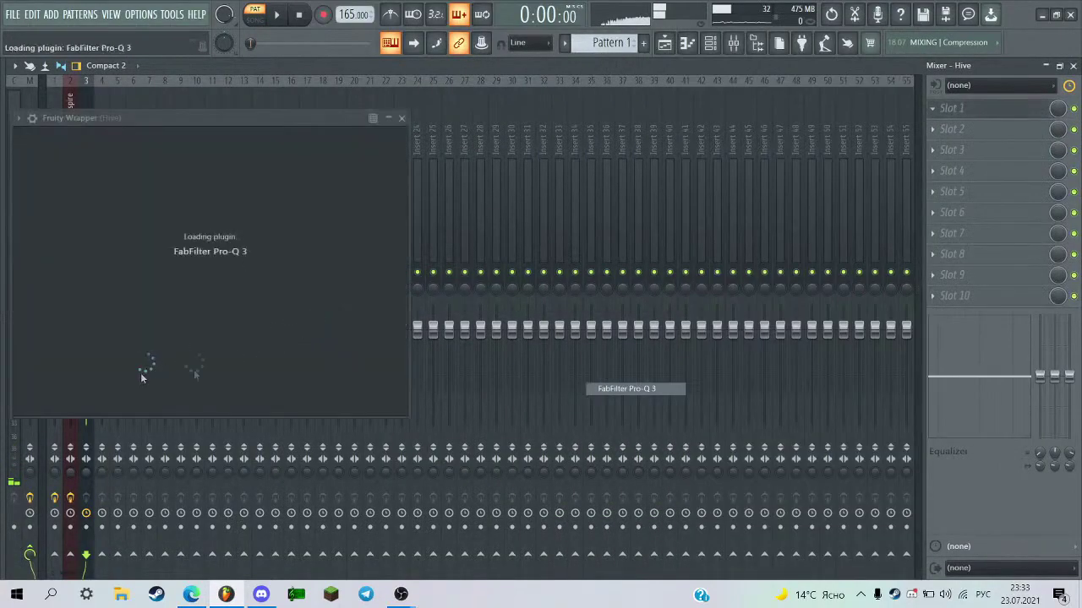
Shape the Hive EQ with a low cut near 200 Hz, a slight dip around 1.4 kHz and a broad boost of about 1 dB near 15 kHz.
left_click(37, 243)
left_click_drag(35, 244, 199, 303)
left_click_drag(319, 243, 315, 258)
left_click_drag(385, 244, 449, 227)
scroll(436, 219, "down", 4)
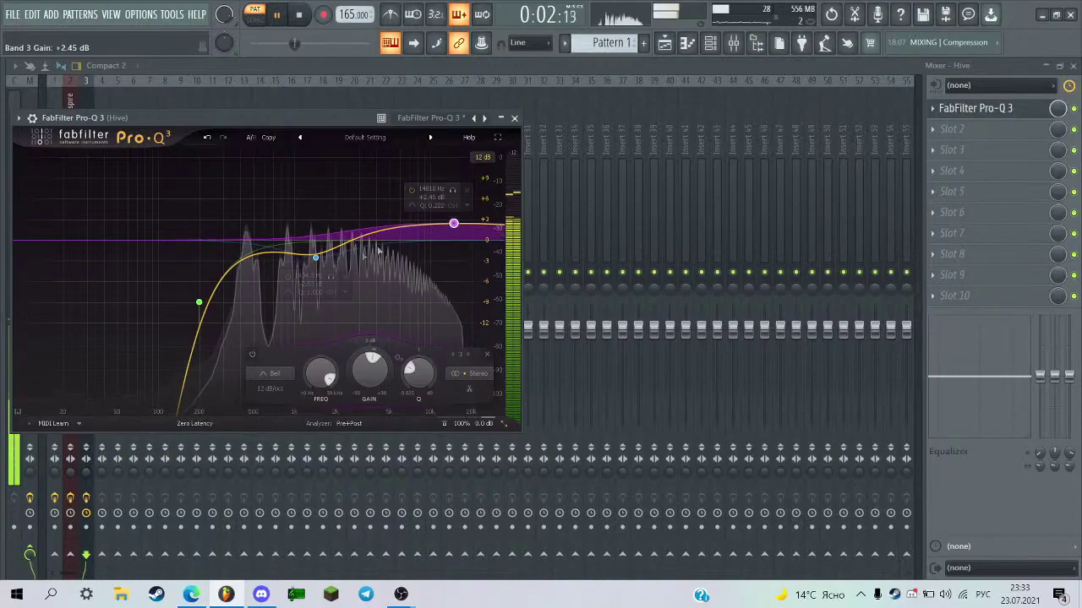
left_click_drag(315, 257, 314, 251)
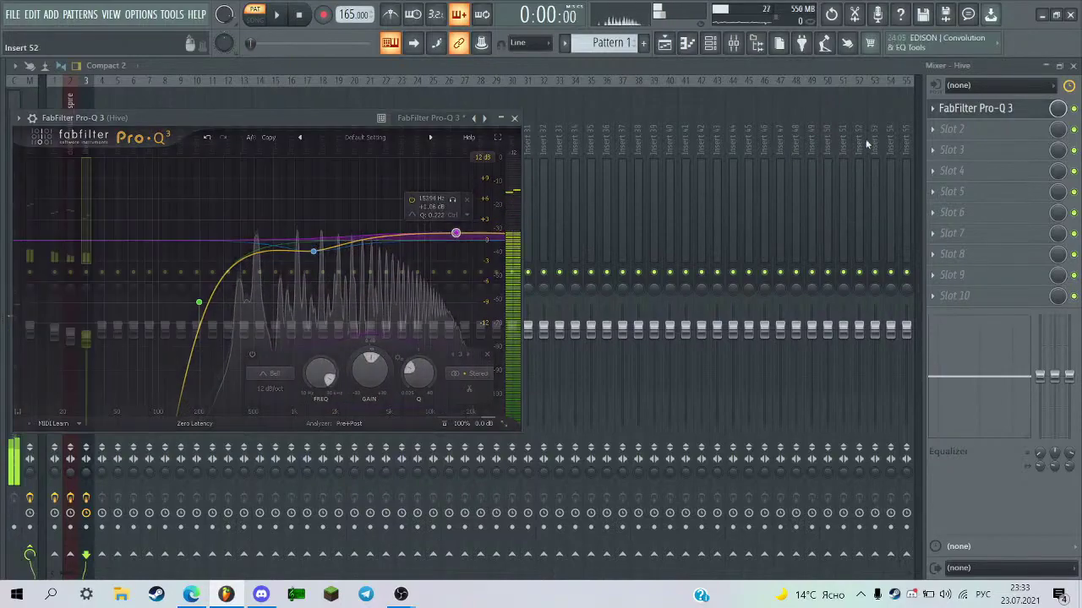
Add Fruity Delay 3 in the Hive track's third slot, using the Ping pong model with Keep pitch on and a reduced wet level.
left_click(951, 150)
left_click(625, 538)
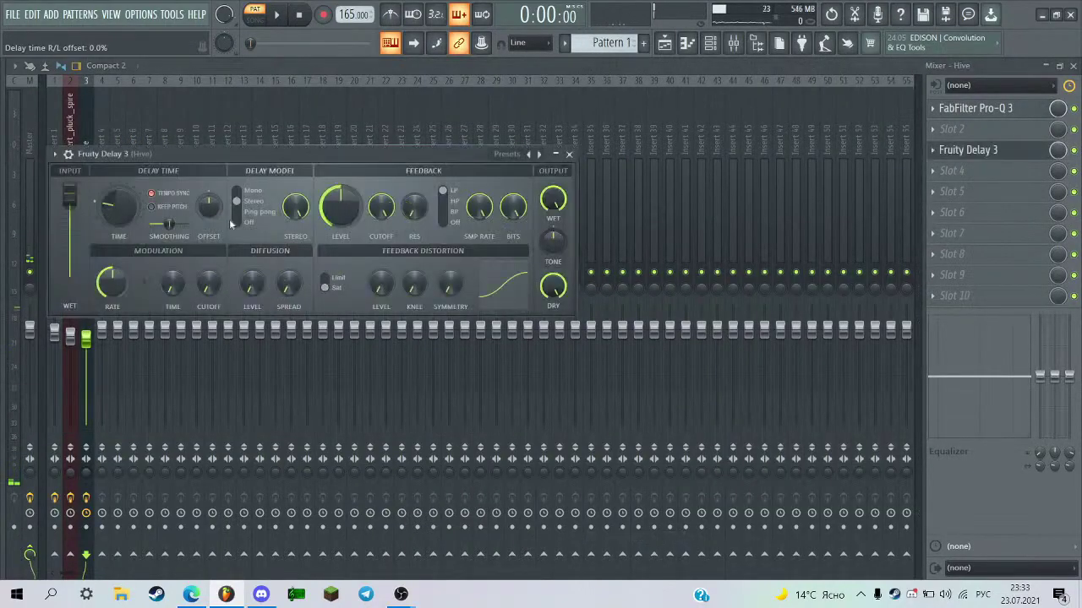
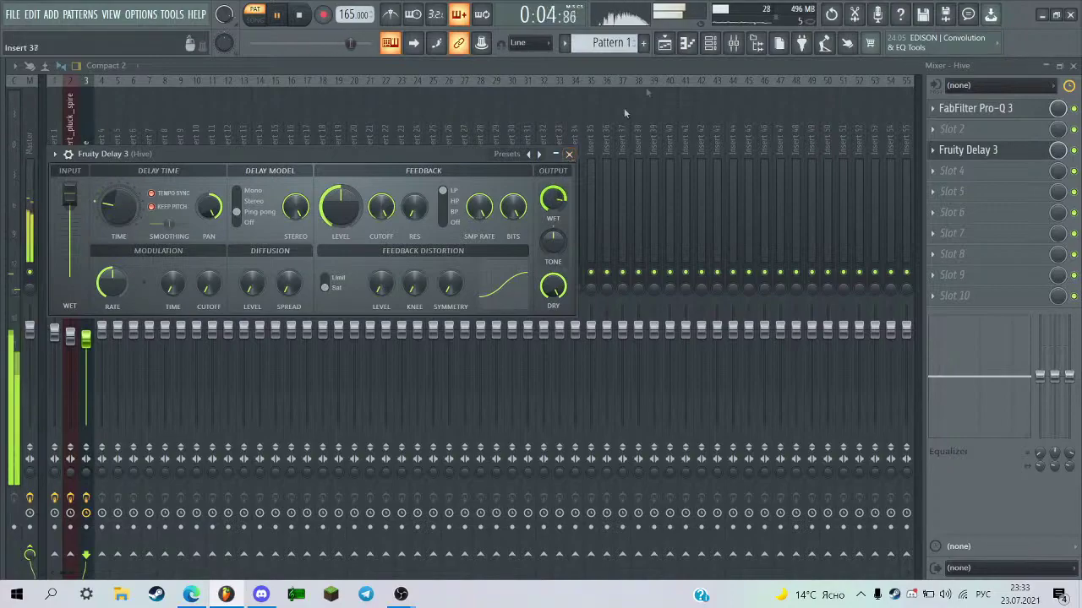
Transpose all the Hive notes up one octave and audition them in the piano roll.
left_click(687, 46)
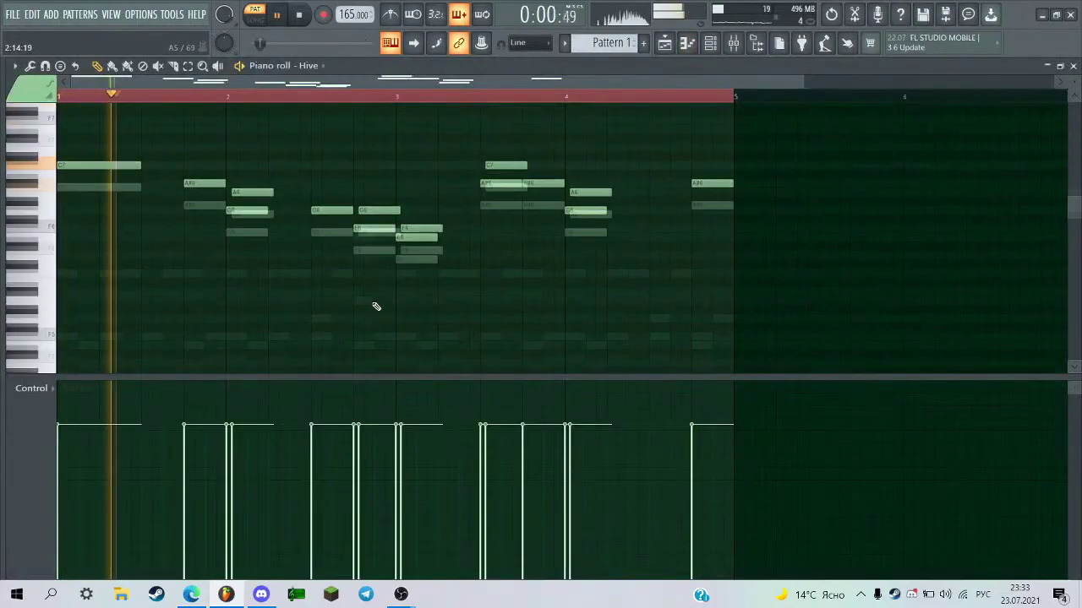
scroll(366, 287, "up", 2)
left_click_drag(410, 84, 355, 84)
scroll(295, 163, "up", 1)
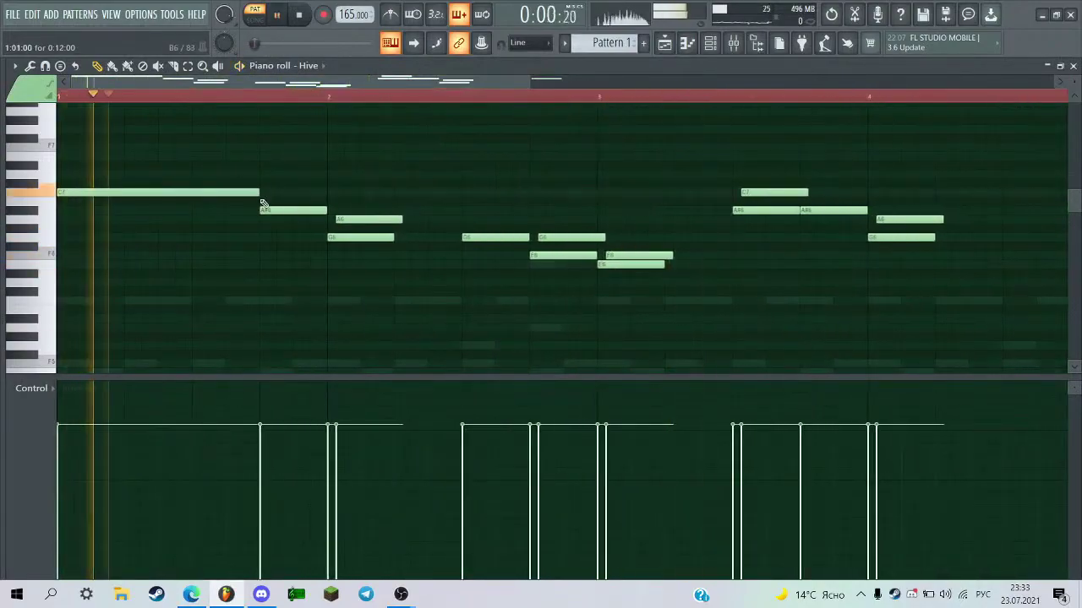
scroll(261, 203, "down", 2)
scroll(256, 212, "up", 2)
left_click_drag(427, 84, 369, 85)
scroll(306, 233, "down", 1)
key("space")
Stretch the A note at the start of bar 2 and the F note at the start of bar 3 to half a bar each.
left_click_drag(337, 222, 332, 222)
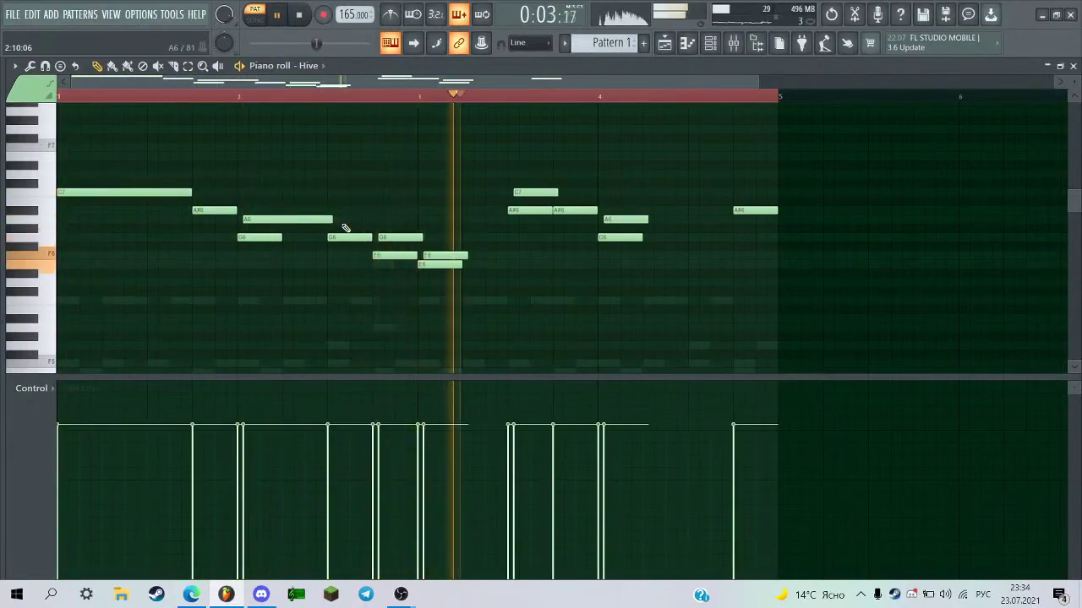
key("space")
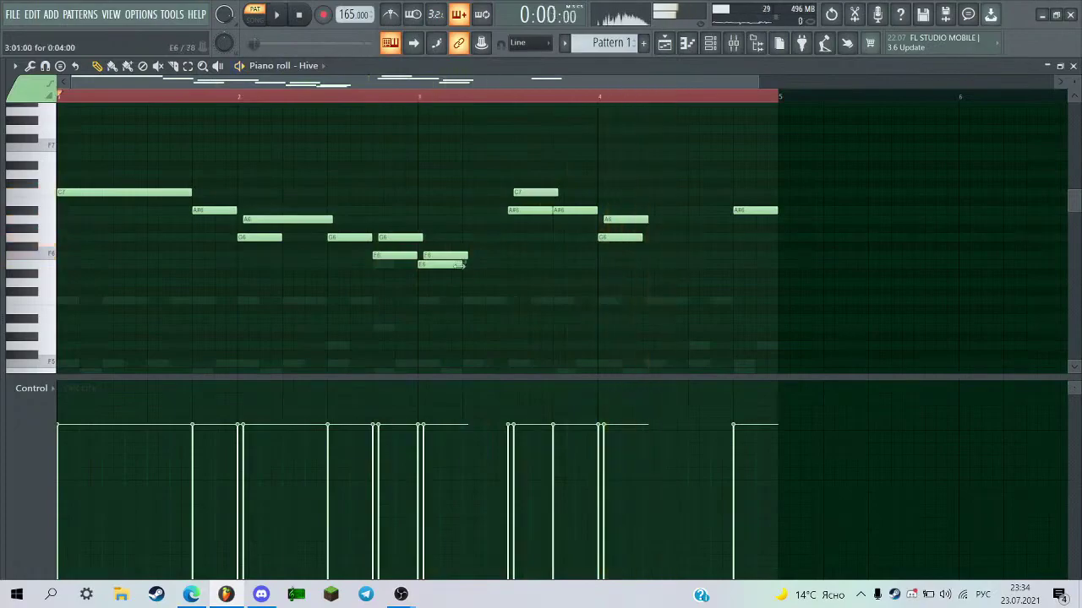
key("space")
left_click_drag(491, 265, 506, 269)
Transpose all the Hive notes down one octave and play the pattern.
key("ctrl+Down")
key("space")
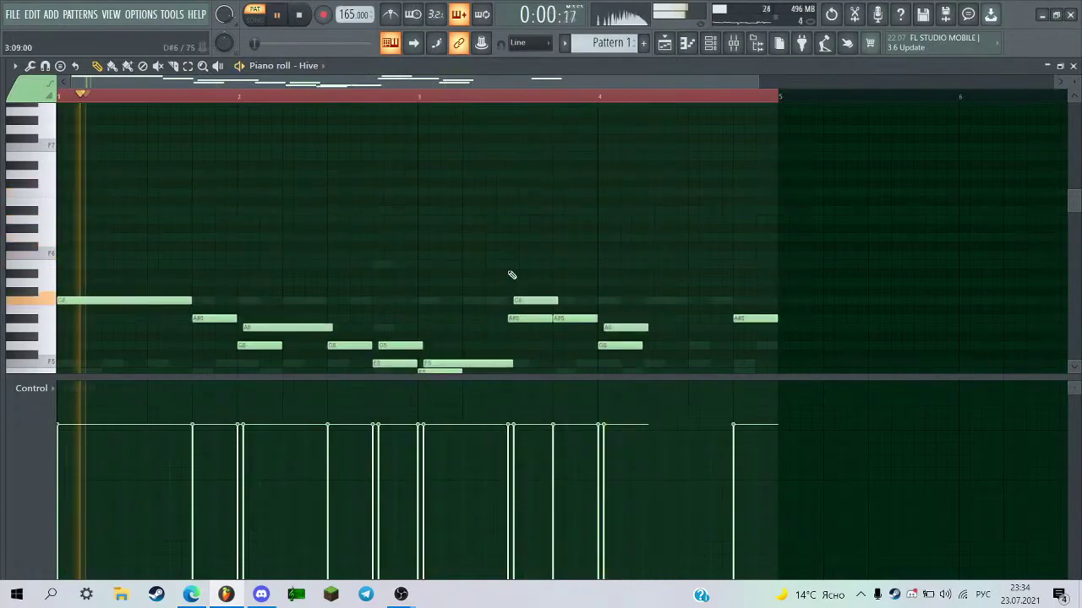
scroll(743, 211, "down", 1)
key("space")
Reduce the mix level of Fruity Delay 3 on the Hive track to about 71% and listen to the melody again.
left_click(733, 44)
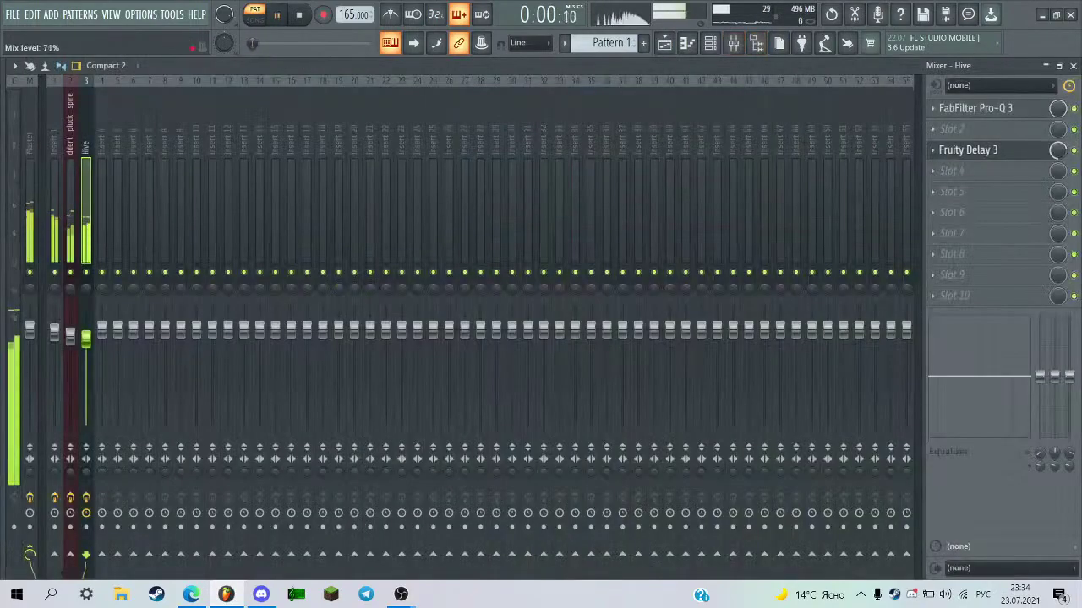
left_click(1072, 66)
scroll(507, 220, "down", 1)
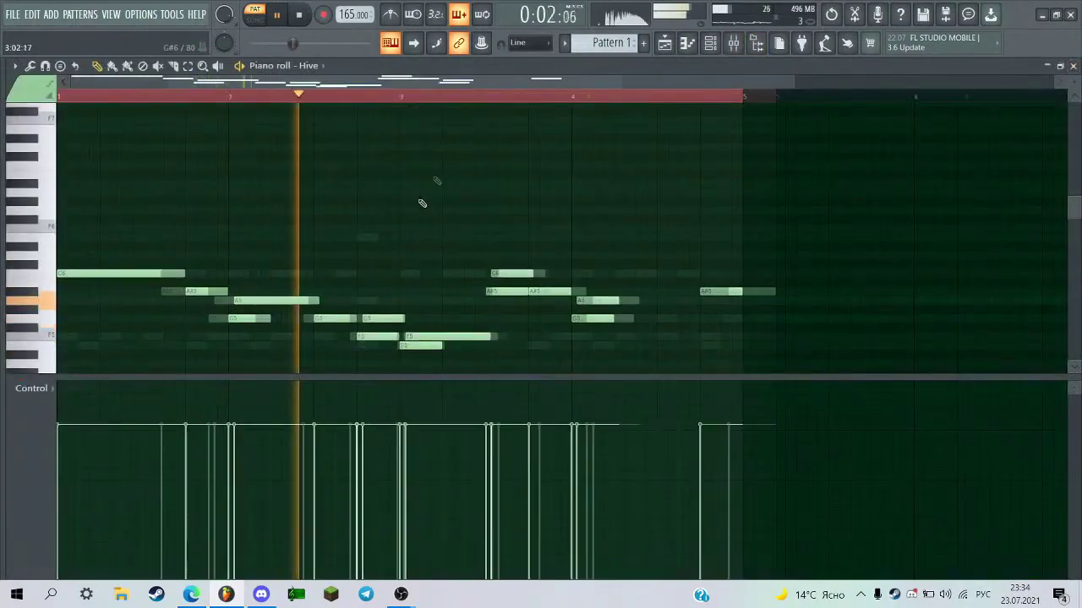
scroll(438, 95, "up", 2)
scroll(439, 95, "down", 2)
scroll(459, 257, "down", 2)
scroll(524, 279, "down", 1)
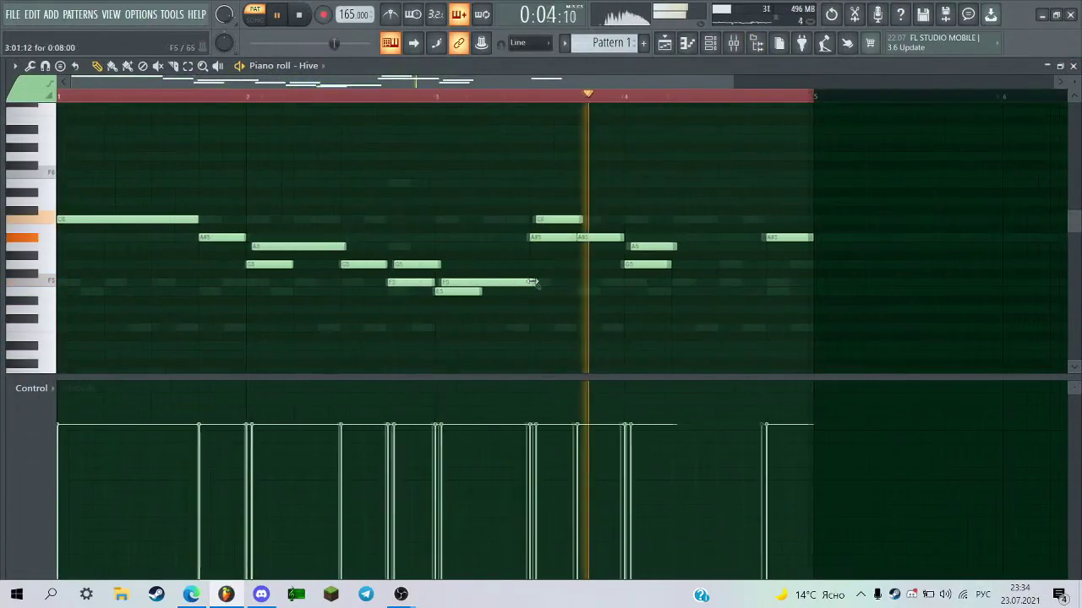
Stretch the A5 note at the start of bar 4 to 12 steps and play the pattern.
key("space")
left_click_drag(669, 250, 758, 256)
key("space")
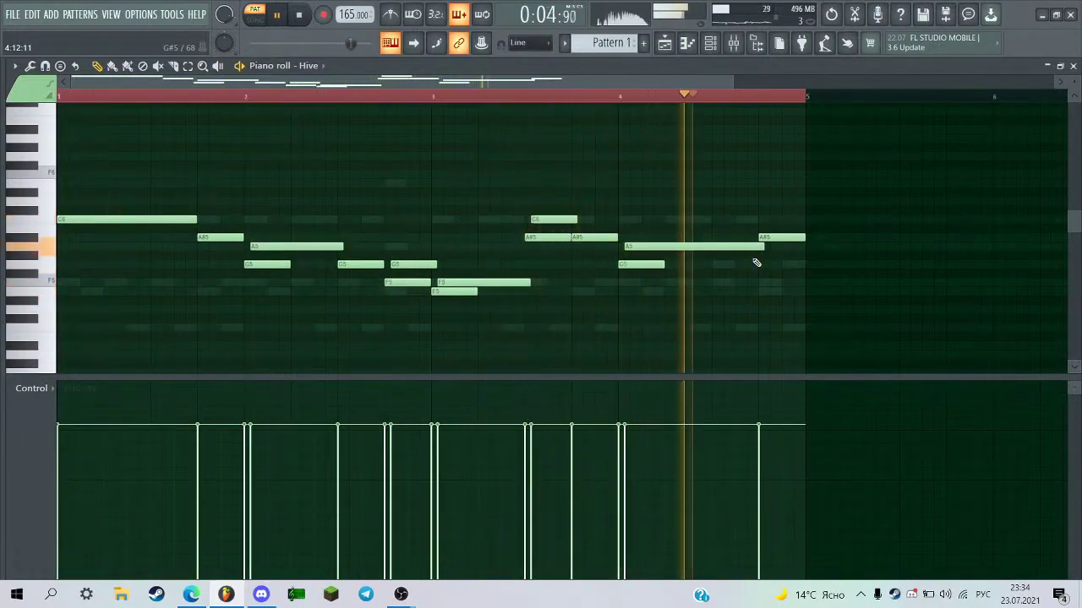
key("space")
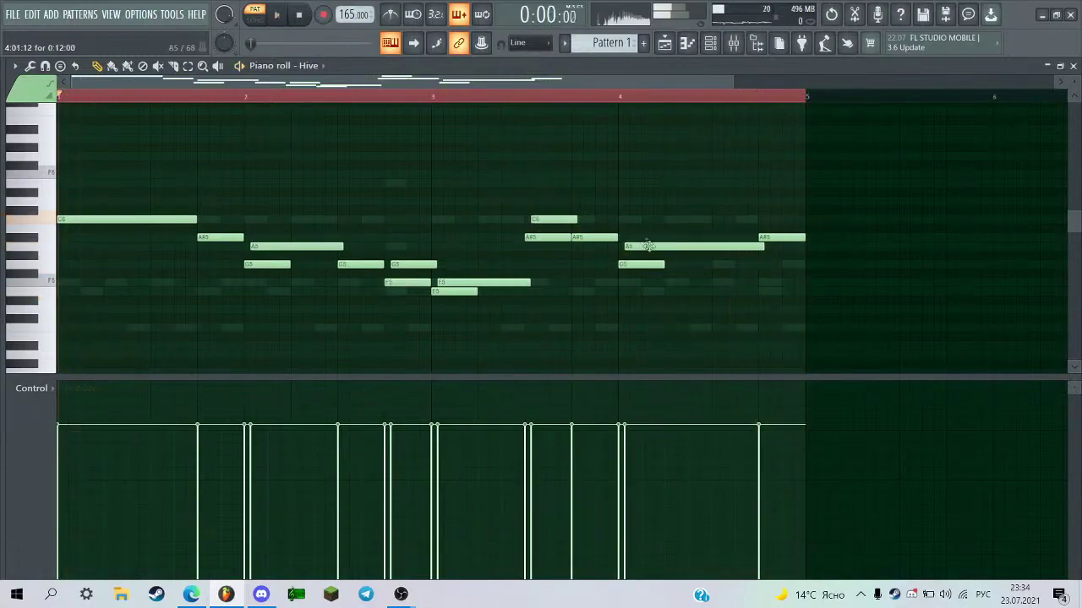
key("ctrl+a")
key("Delete")
key("space")
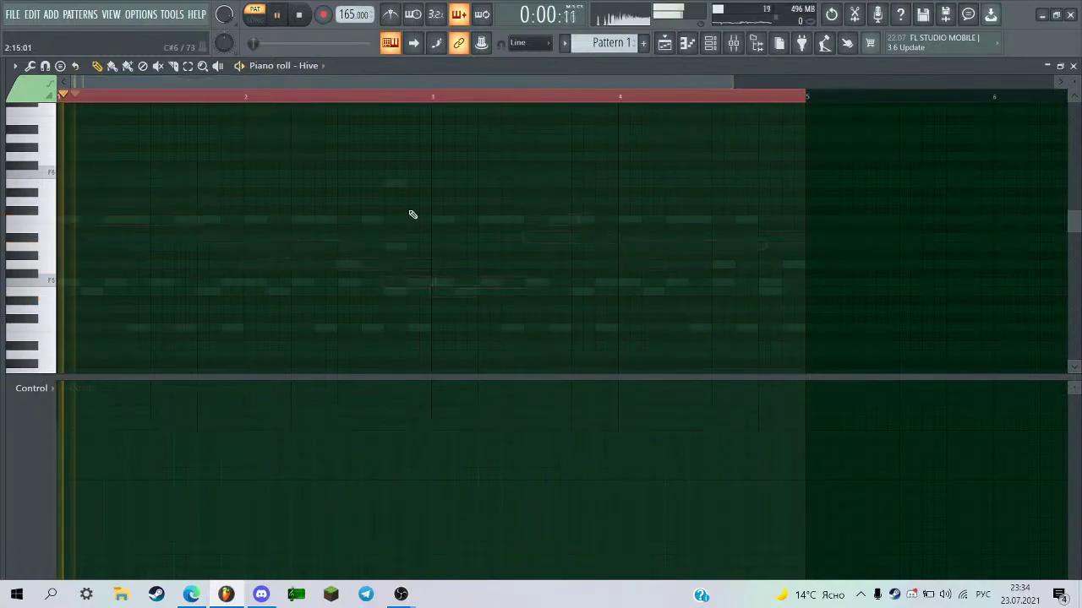
key("ctrl+z")
Move the whole Hive melody four bars later so it starts at bar 5, deselect it, and play the emptied bars.
scroll(331, 203, "down", 2)
key("space")
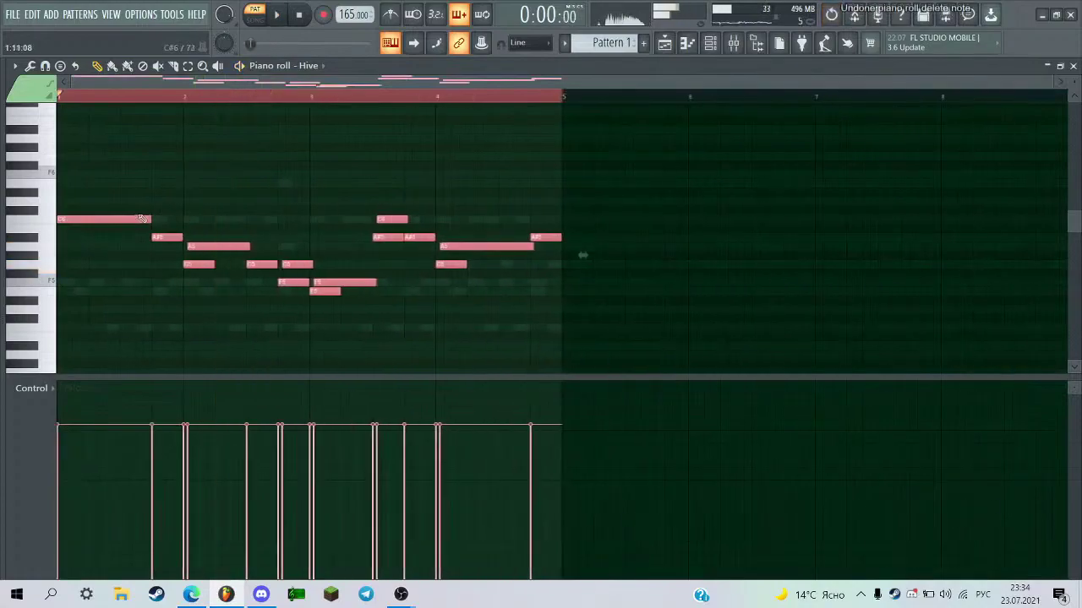
left_click_drag(122, 220, 626, 220)
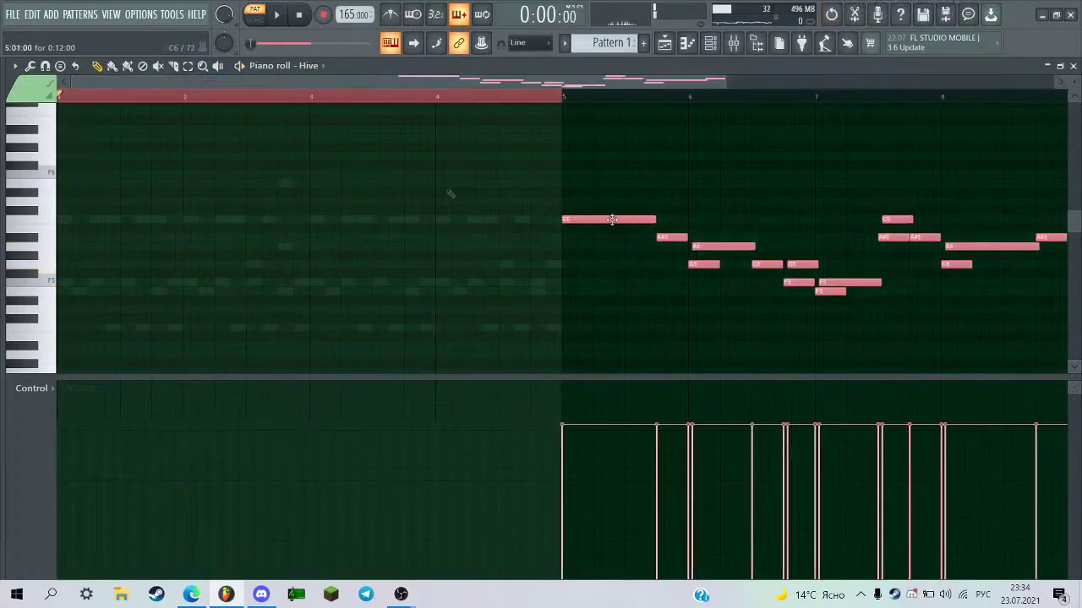
key("ctrl+d")
scroll(454, 88, "up", 1)
scroll(104, 181, "up", 3)
key("space")
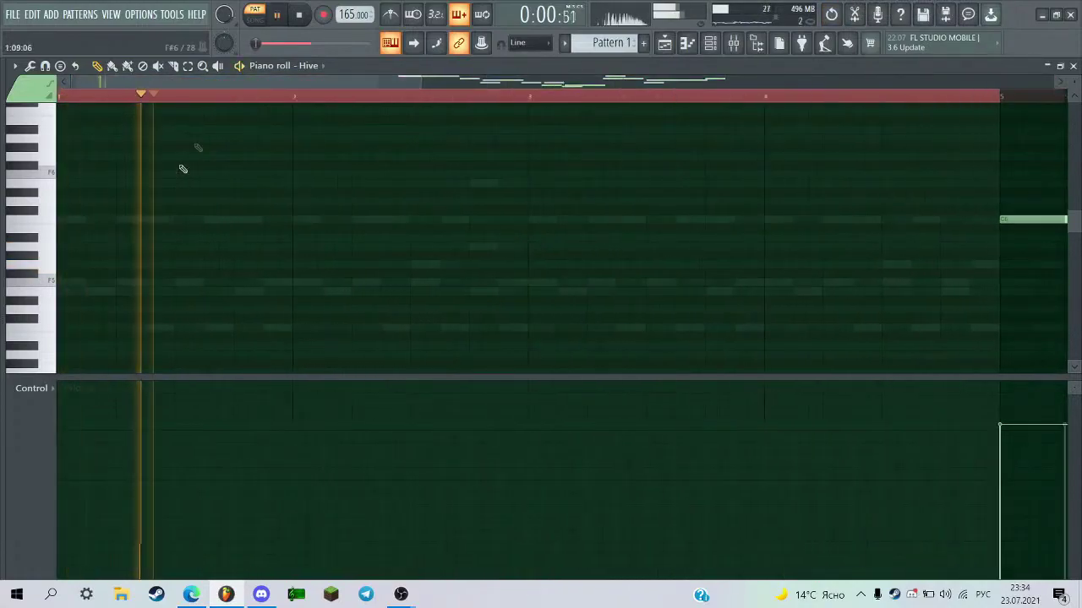
Set the snap to 1/2 step and place two-step notes in bar 1: A#5 at the start, C6 half a step later and F5 at step 3.
left_click(596, 42)
left_click(528, 43)
left_click(530, 137)
scroll(285, 83, "up", 1)
key("space")
left_click_drag(106, 240, 71, 244)
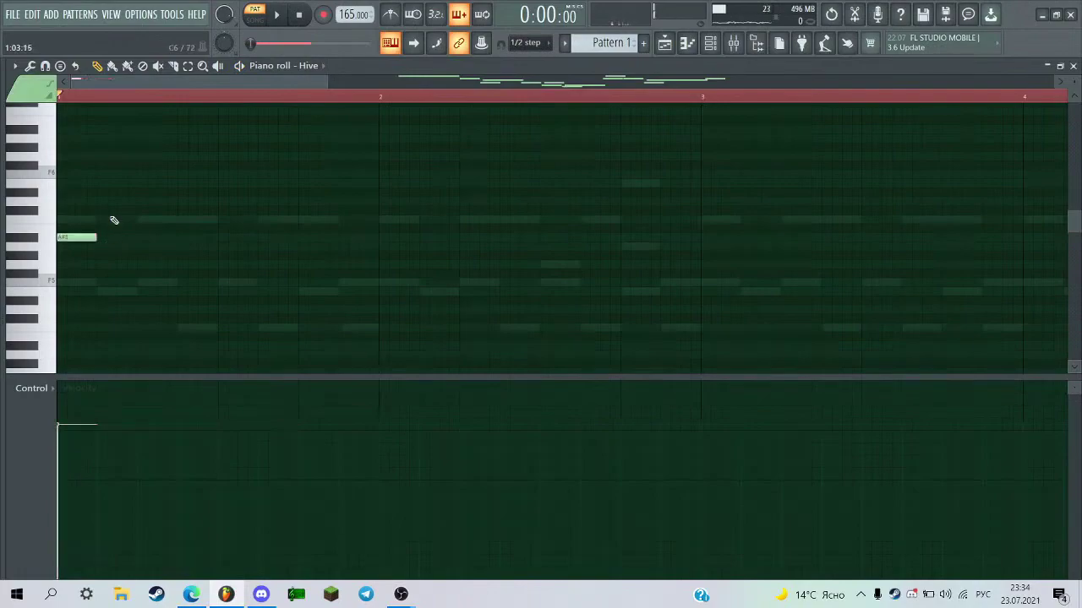
key("space")
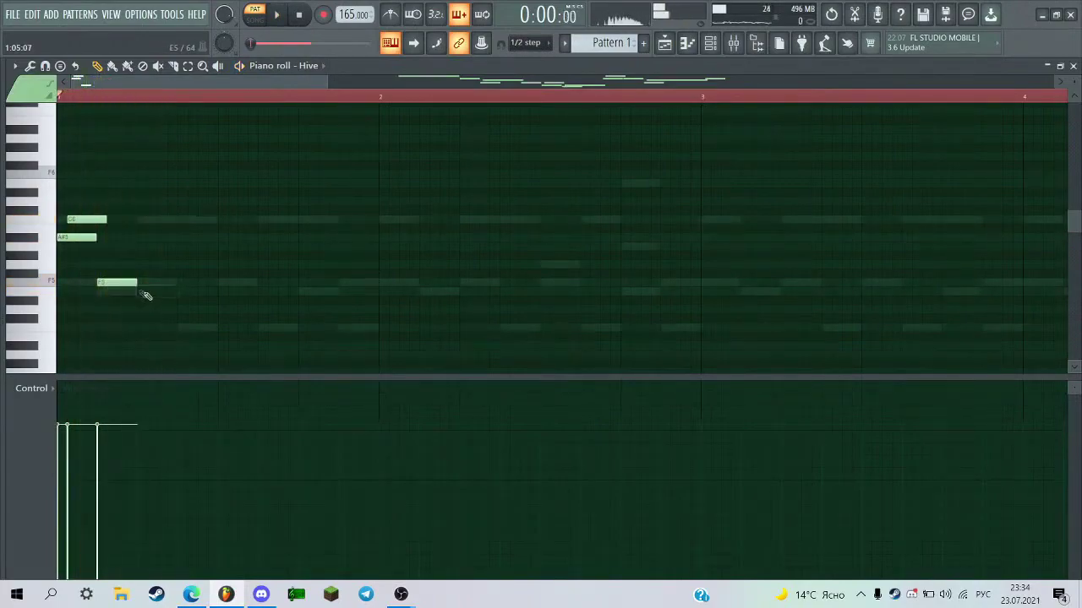
Add a staggered two-step A#5 and C6 pair at step 13 of bar 1, followed by a G5 at step 15.
left_click(179, 291)
key("space")
key("space")
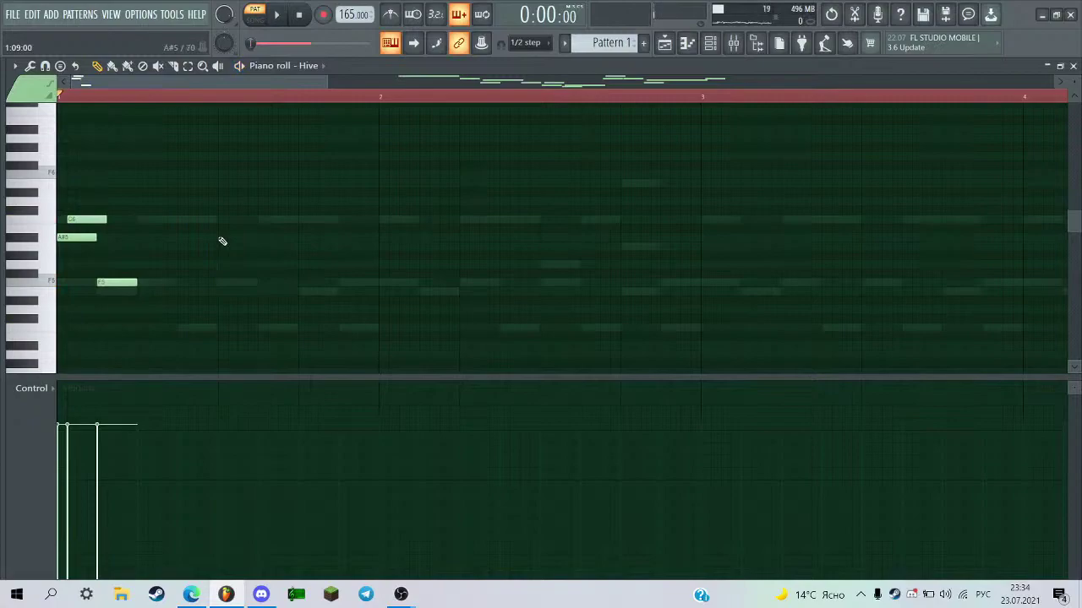
key("space")
key("space")
key("space")
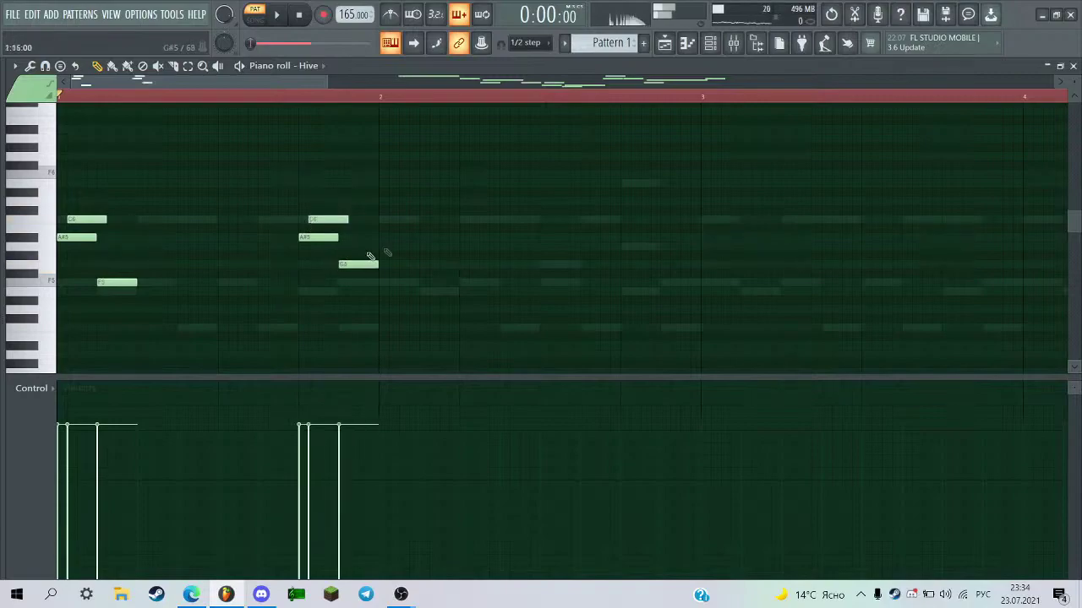
Try a two-step A5 and an A#5 at the start of bar 2, and delete both trial notes.
scroll(410, 252, "down", 2)
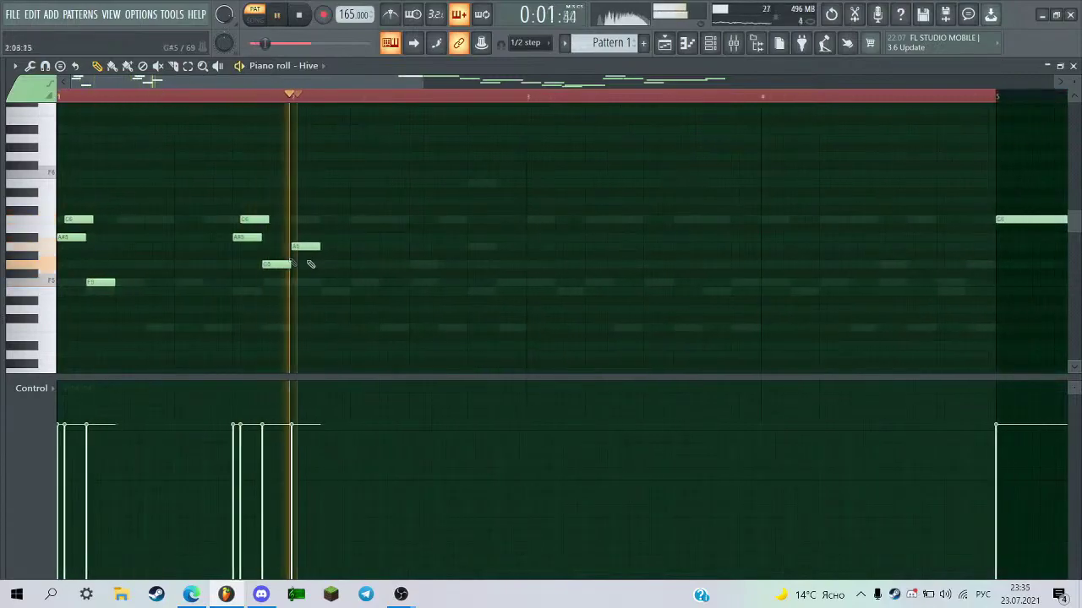
scroll(321, 245, "up", 2)
key("space")
scroll(346, 99, "up", 2)
left_click_drag(279, 82, 202, 123)
right_click(506, 301)
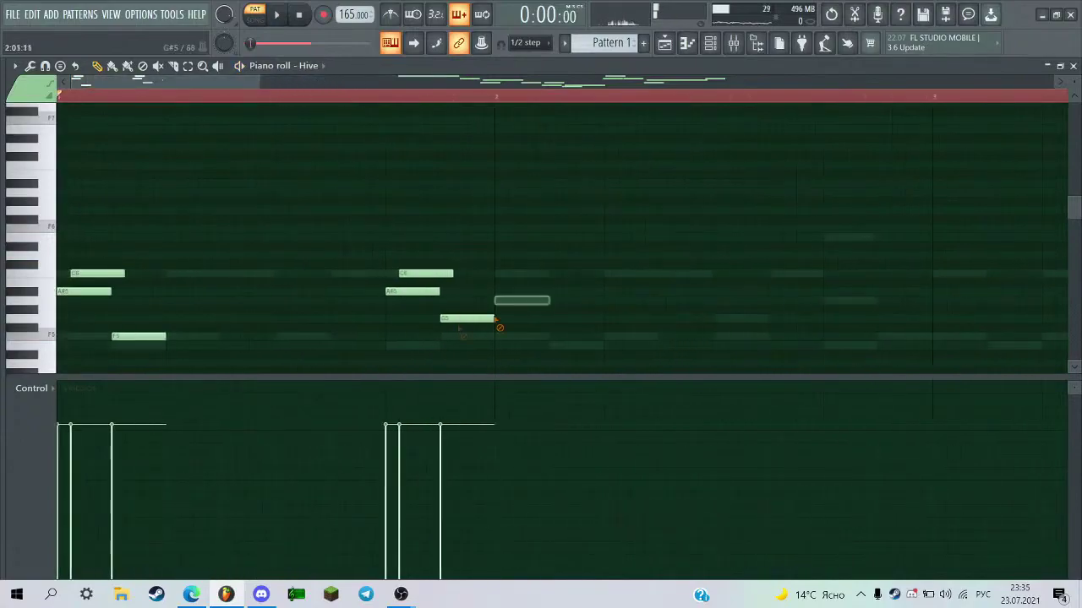
left_click(495, 292)
key("space")
right_click(502, 296)
Delete the trial notes in the last quarter of bar 1, including an F5 tried at step 13.
right_click(468, 336)
key("space")
right_click(413, 292)
right_click(422, 273)
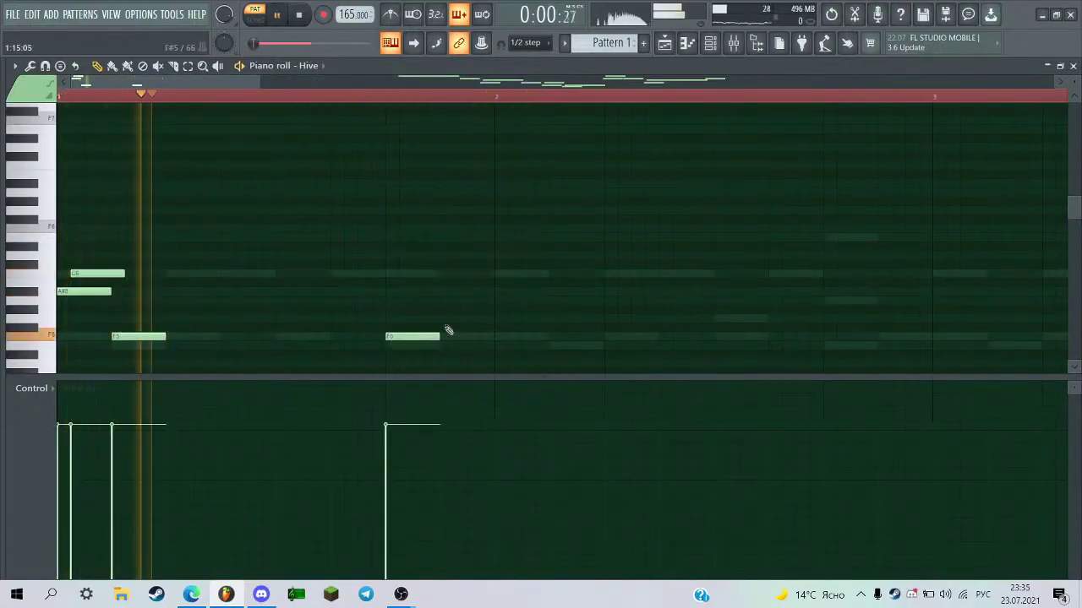
right_click(405, 337)
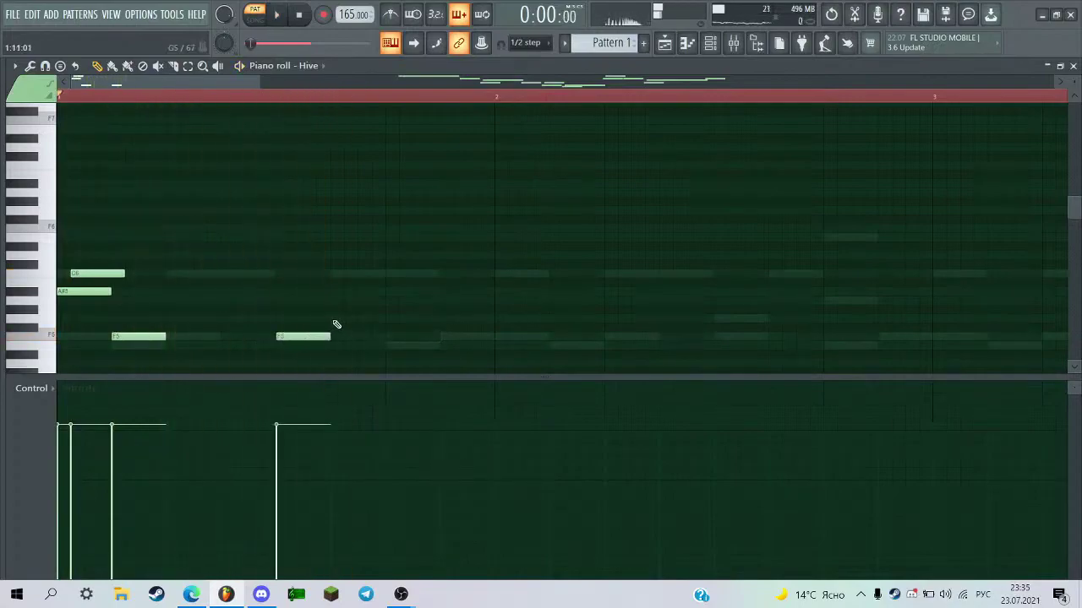
Try a staggered A#5 and C6 pair plus another A#5 after the F5 at step 9, and delete all of these notes.
left_click(345, 274)
key("space")
left_click_drag(402, 292, 389, 293)
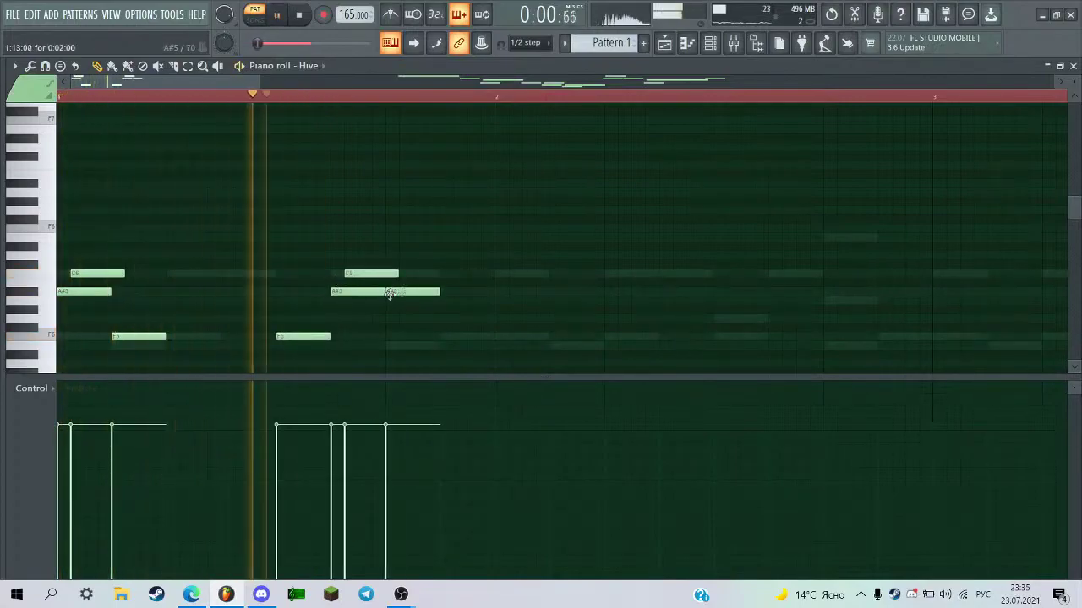
key("space")
right_click(412, 292)
right_click(362, 274)
right_click(358, 291)
right_click(292, 338)
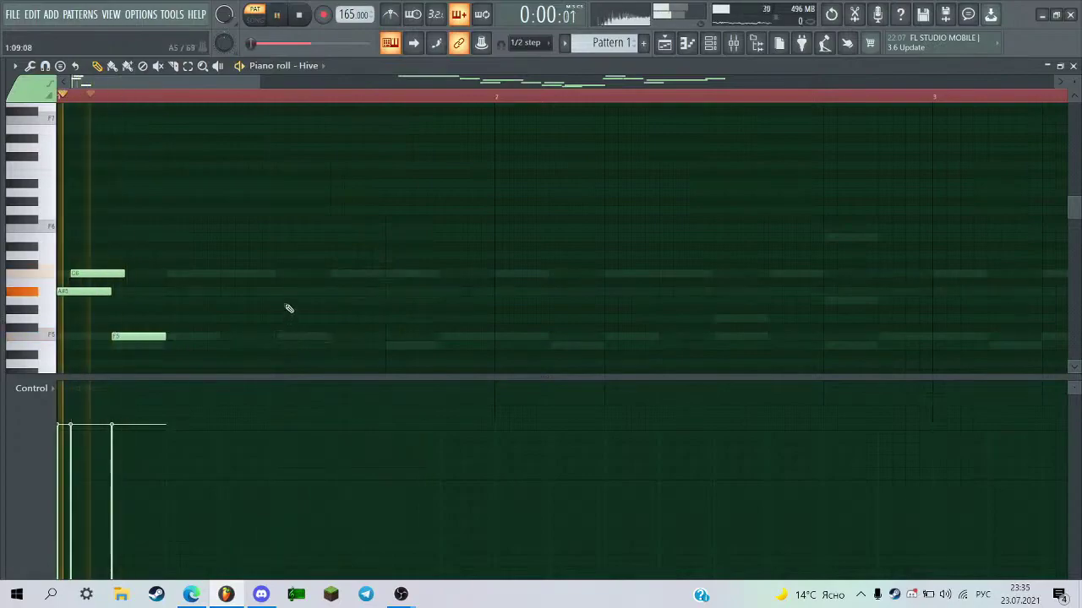
Build bar 1's second half with two-step notes: A5 at step 9, staggered A#5 and C6 from step 11, E5 at step 13 and F5 at step 15.
left_click(291, 301)
left_click_drag(403, 300, 387, 306)
key("space")
right_click(411, 301)
right_click(365, 292)
right_click(371, 273)
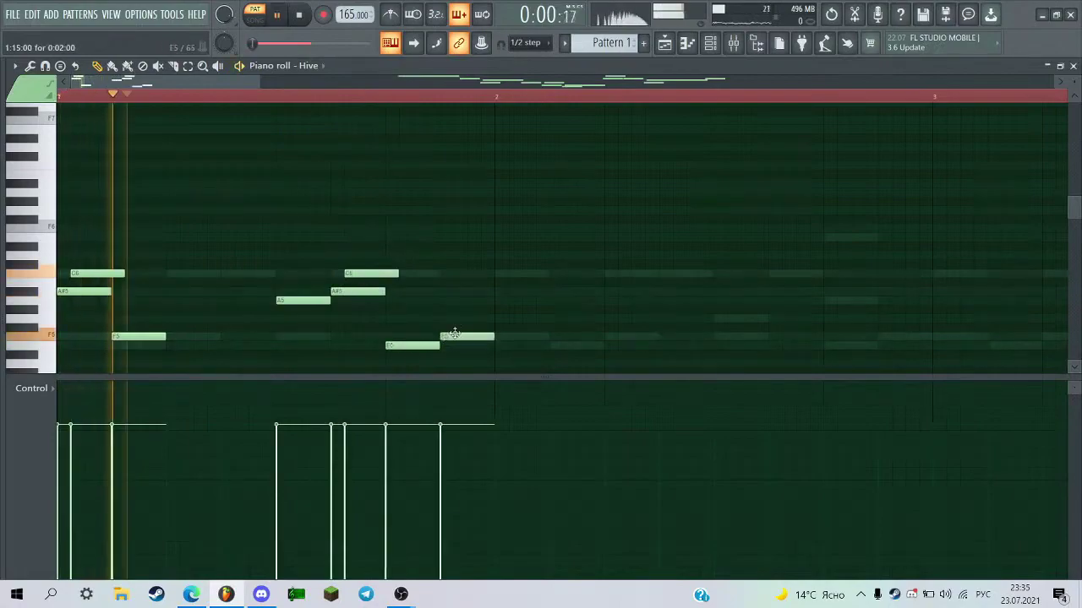
Audition the bar 1 phrase and try G5 for its last note, returning it to F5.
scroll(362, 338, "down", 1)
scroll(355, 337, "up", 2)
scroll(362, 337, "down", 2)
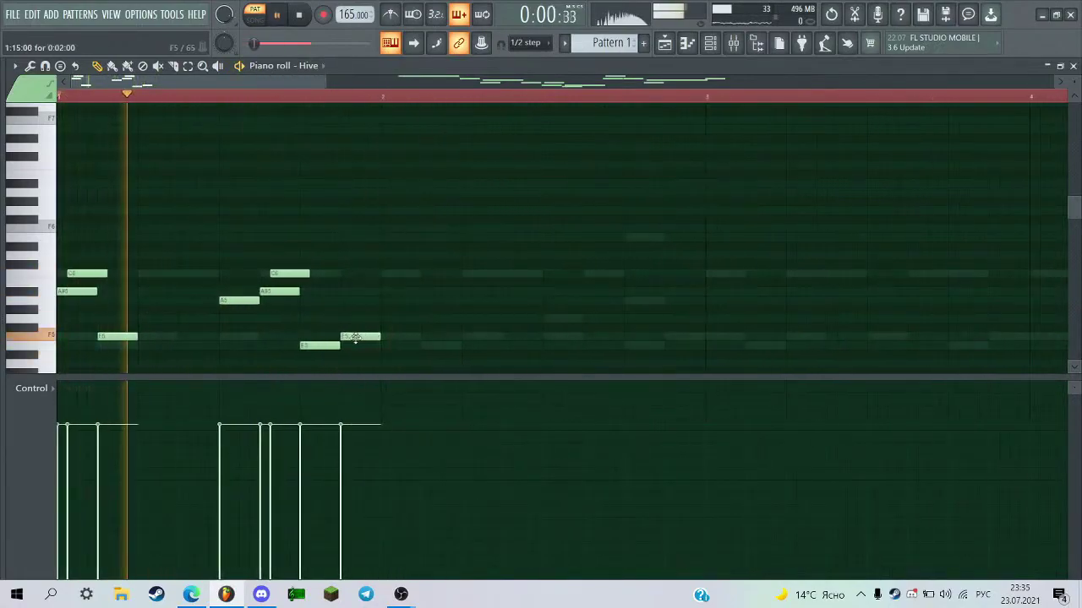
key("space")
left_click_drag(355, 317, 357, 337)
scroll(364, 337, "up", 2)
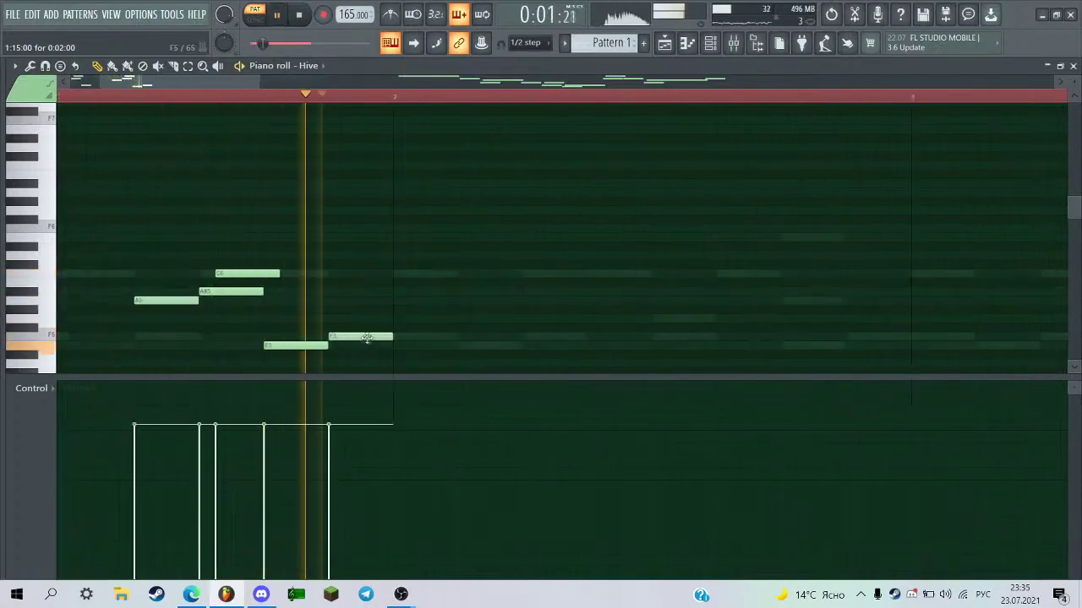
Try moving bar 1's second group two steps earlier, starting with A5 at step 7, and add E5 at step 15.
scroll(418, 348, "down", 2)
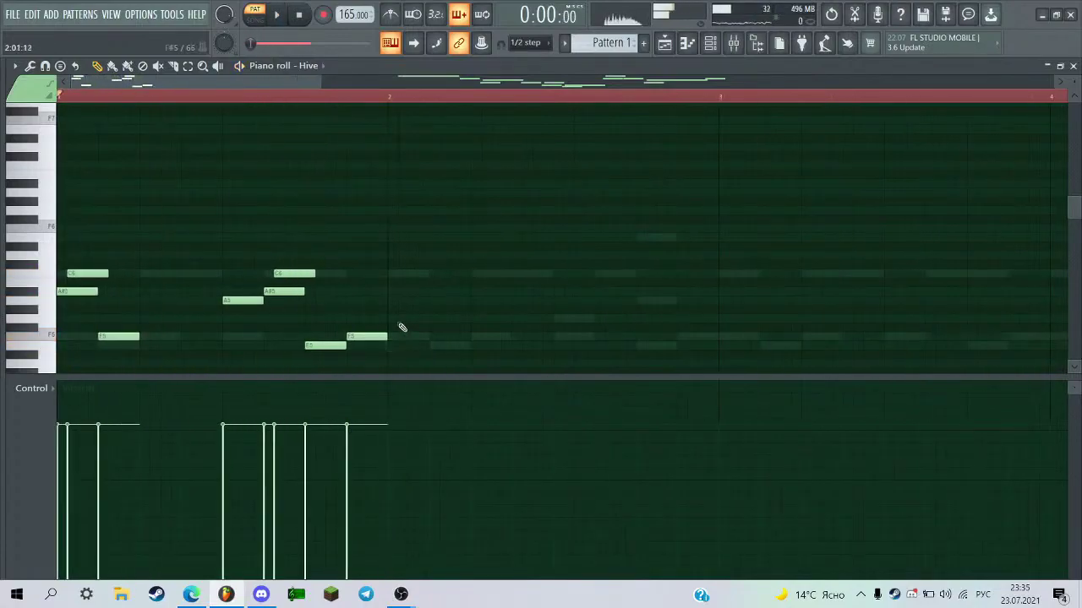
scroll(377, 253, "down", 2)
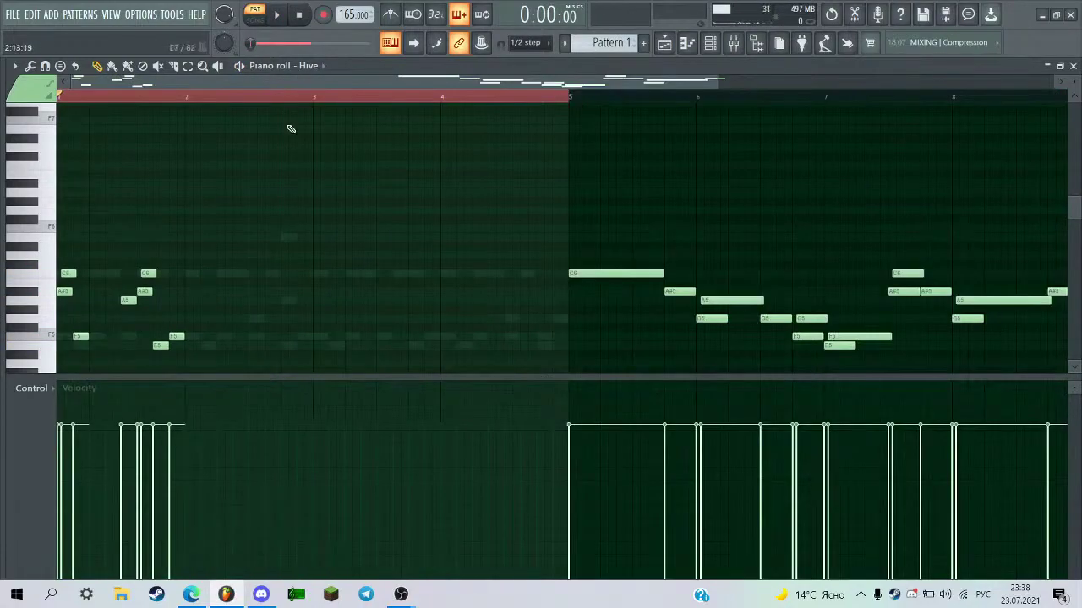
scroll(77, 159, "down", 1)
scroll(184, 344, "up", 3)
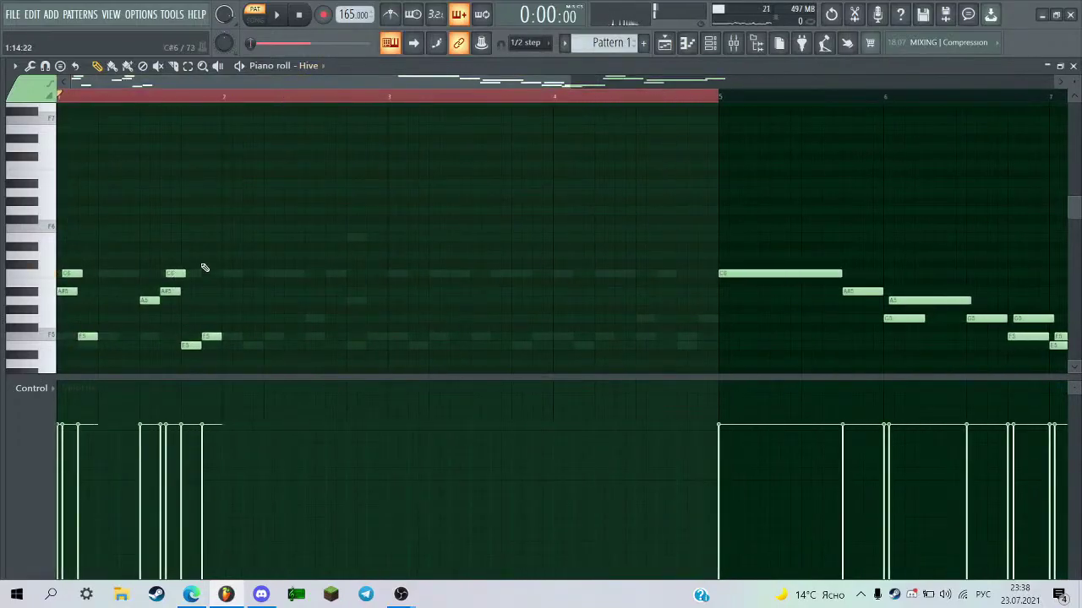
scroll(314, 146, "up", 3)
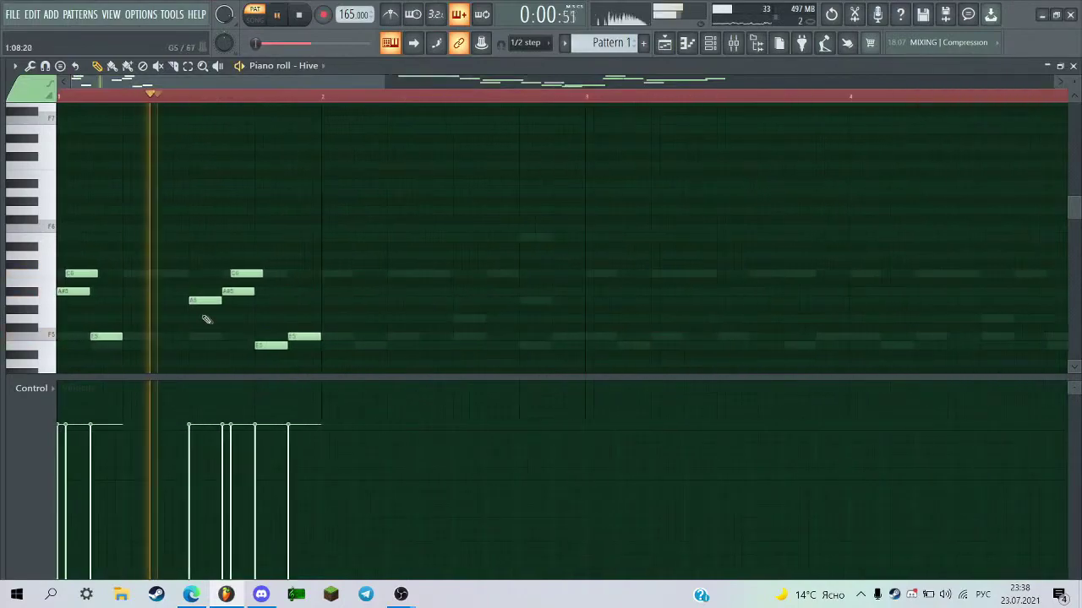
scroll(242, 276, "up", 2)
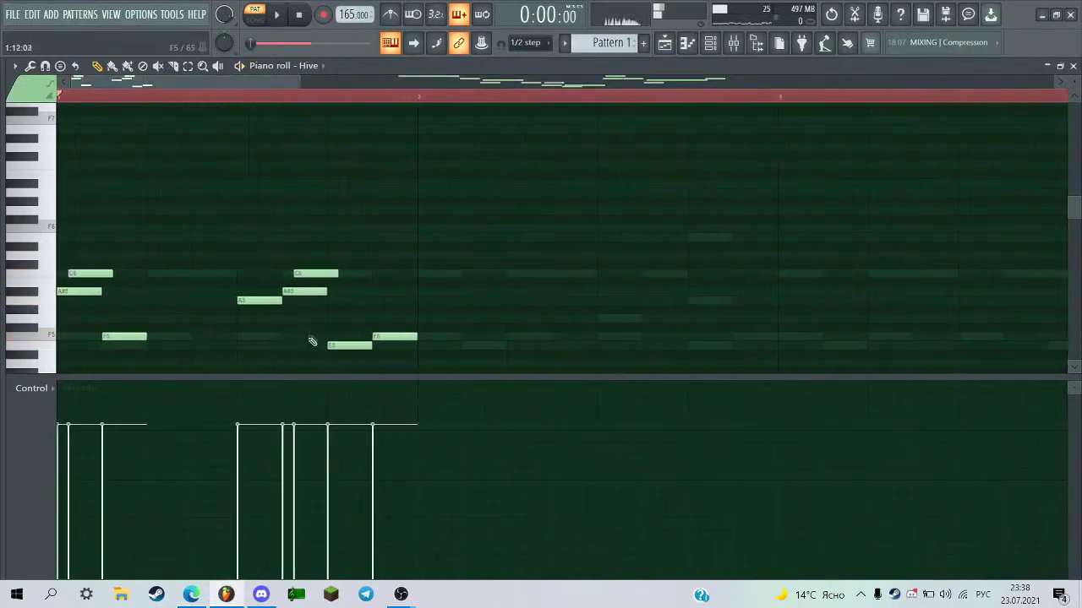
left_click_drag(420, 256, 211, 279)
key("space")
key("space")
right_click(295, 303)
key("space")
left_click(378, 327)
key("space")
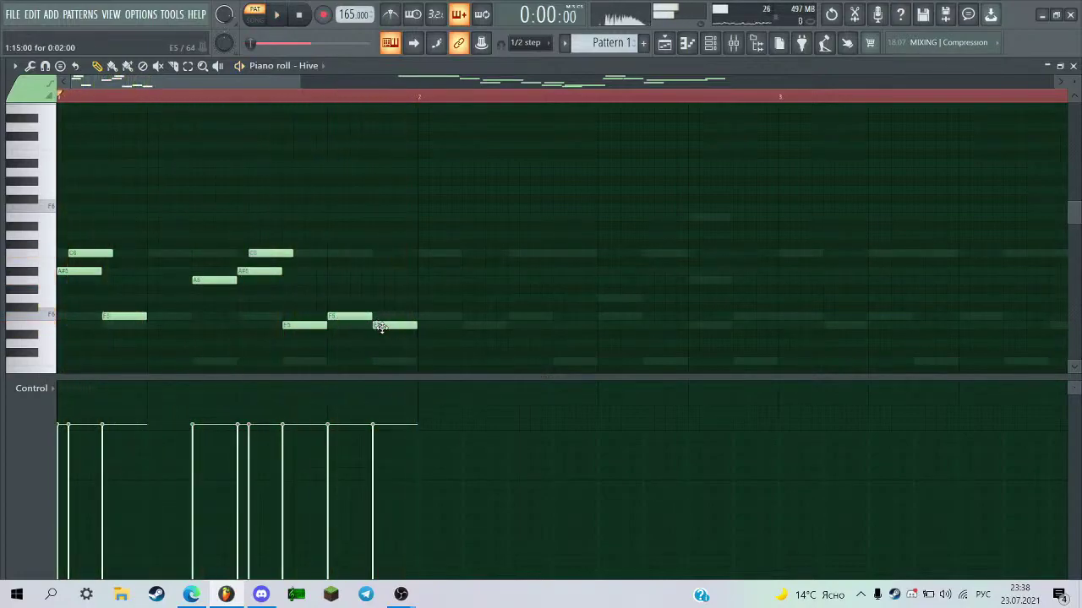
Try A#5, D5 and C5 for the note at step 15, and delete the notes at steps 13 and 15.
left_click_drag(389, 269, 378, 268)
key("space")
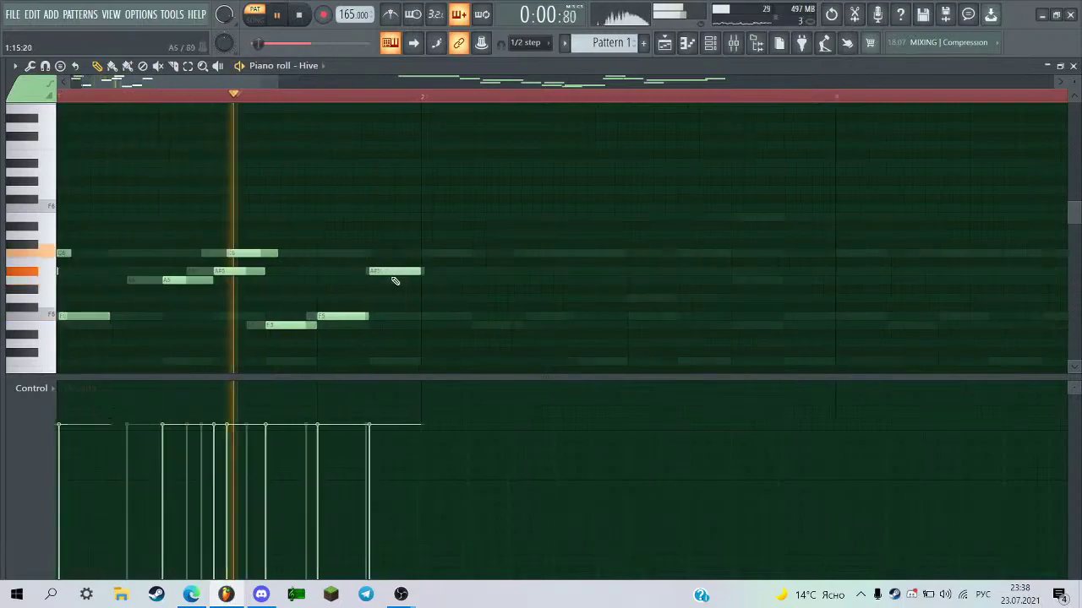
key("space")
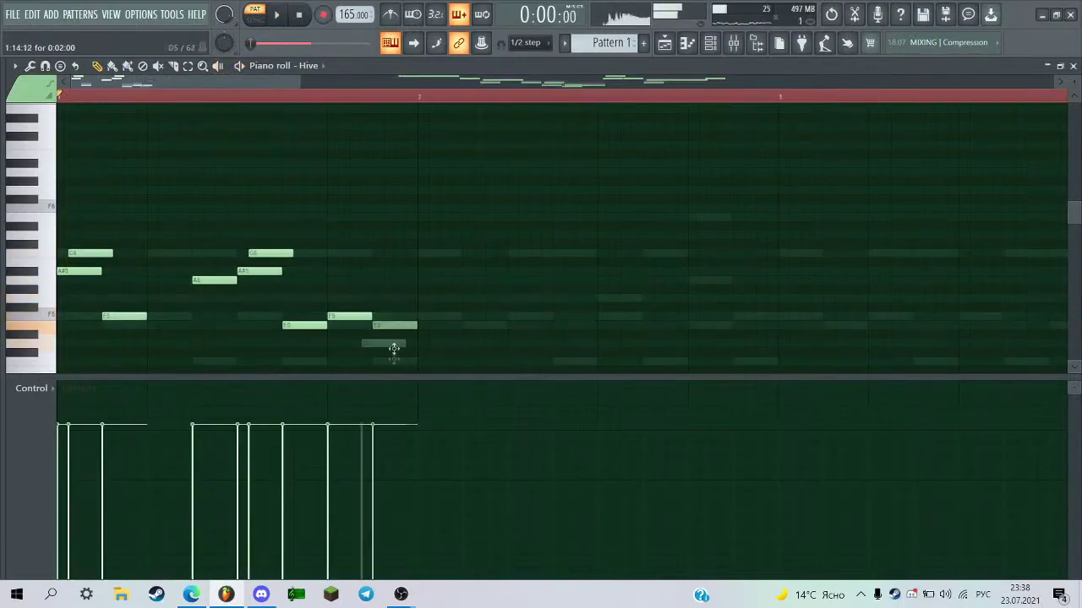
key("space")
scroll(376, 217, "up", 2)
left_click_drag(227, 81, 198, 82)
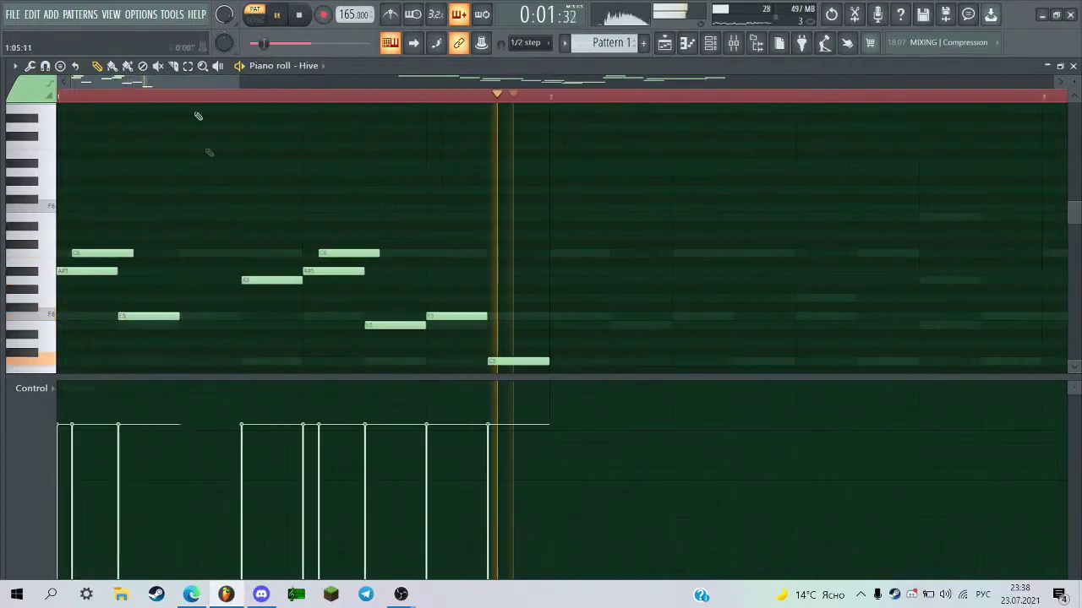
key("space")
scroll(372, 330, "down", 1)
key("space")
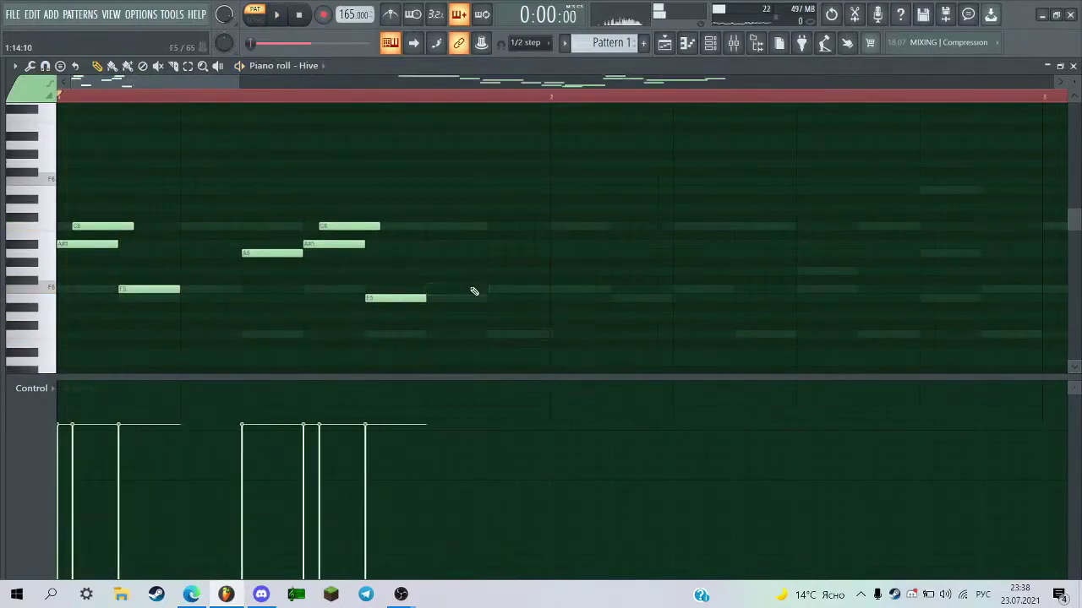
Move the second group back two steps later, starting at step 9, and place F5 at step 15 again.
left_click_drag(592, 197, 259, 329)
left_click_drag(270, 252, 311, 253)
left_click(587, 353)
key("space")
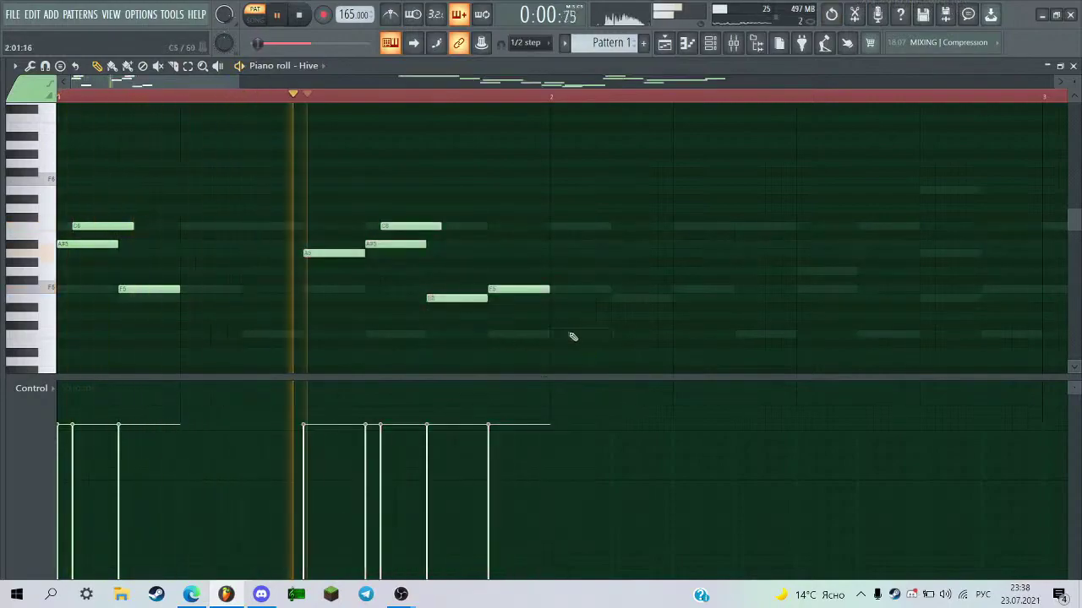
Add a two-step F5 at step 7 of bar 1 before the A5, and audition the phrase.
scroll(483, 253, "up", 1)
key("space")
left_click_drag(152, 82, 127, 82)
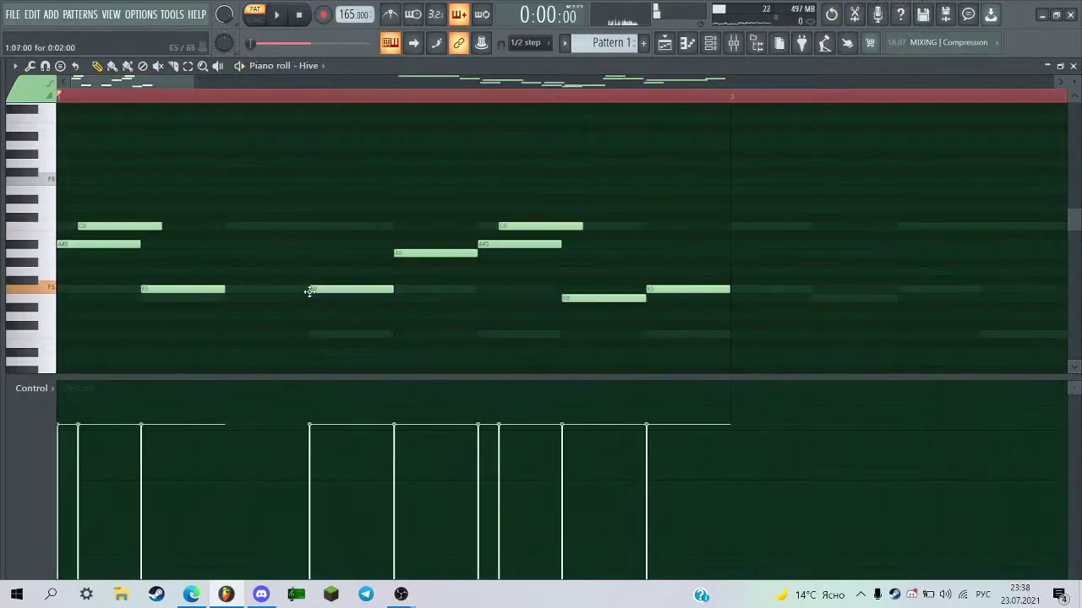
scroll(330, 294, "down", 1)
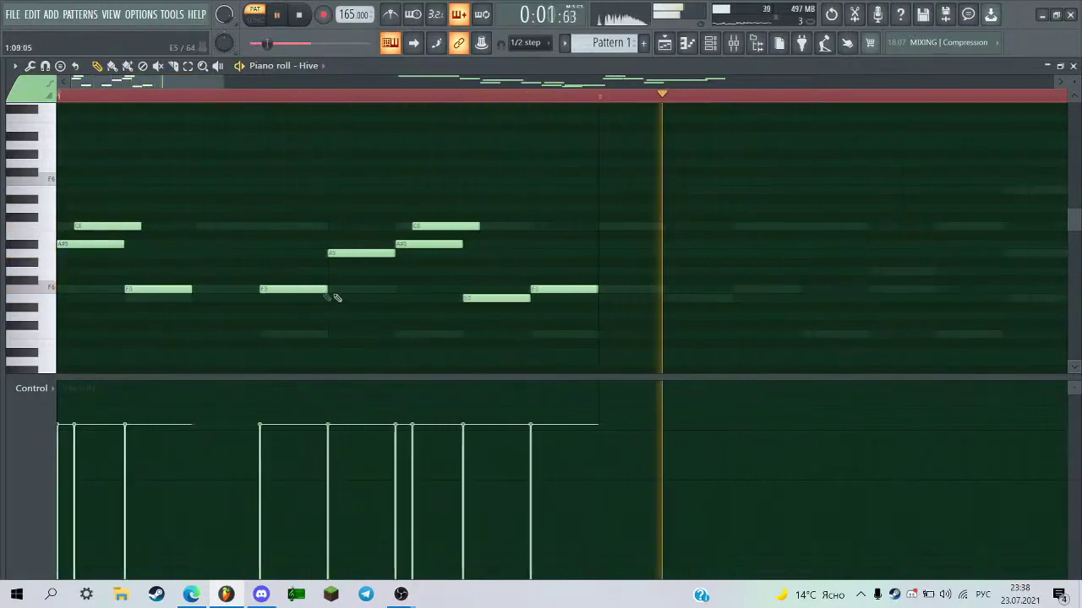
scroll(301, 292, "down", 1)
scroll(304, 297, "up", 1)
key("space")
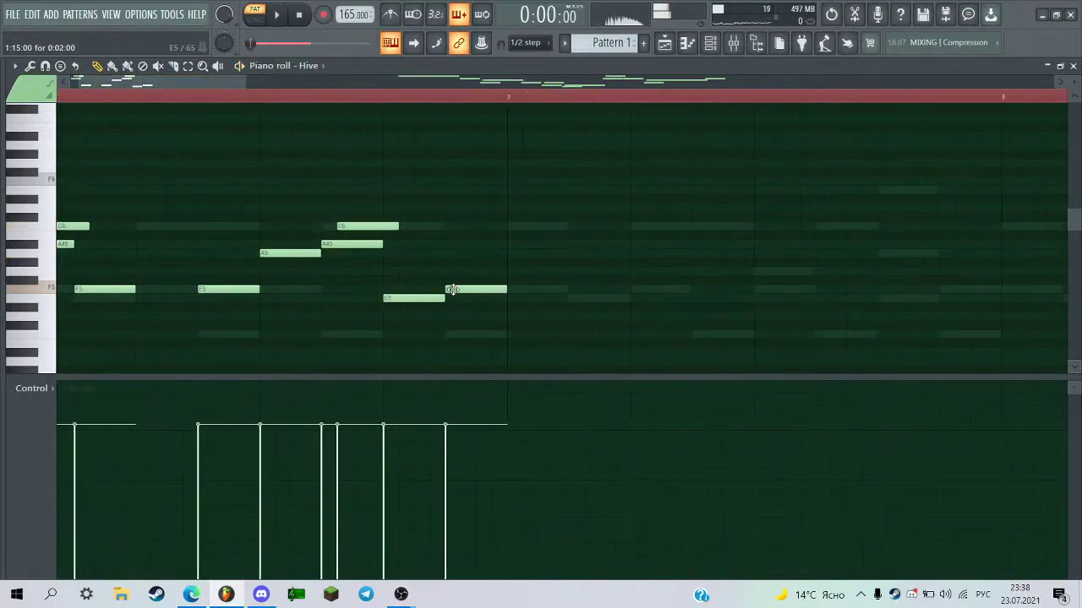
scroll(338, 158, "down", 1)
key("space")
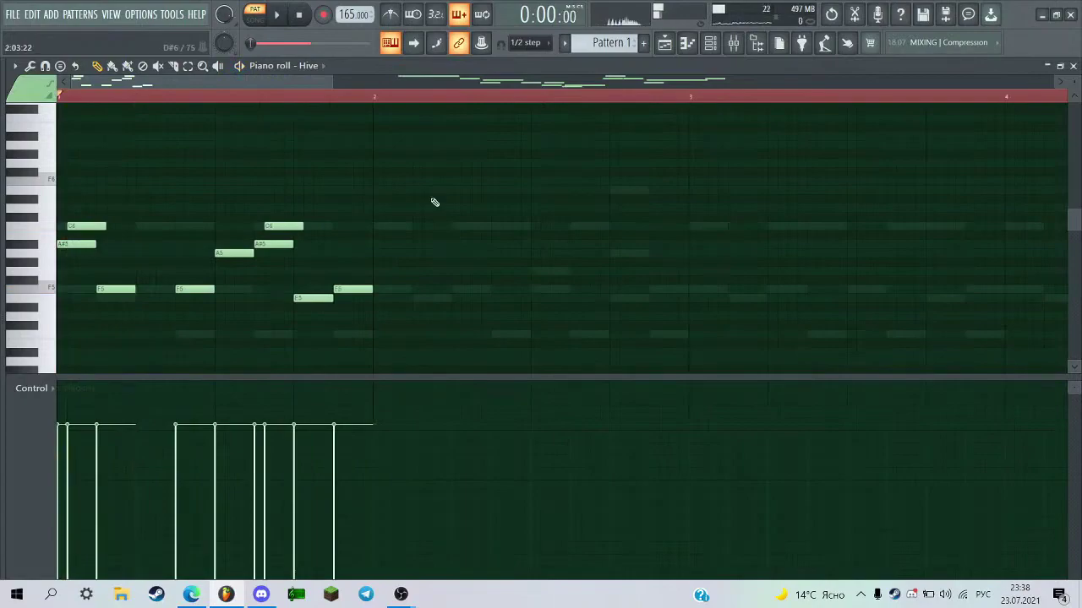
Try the whole bar 1 phrase one octave higher, and return it to its original octave.
left_click_drag(455, 185, 48, 377)
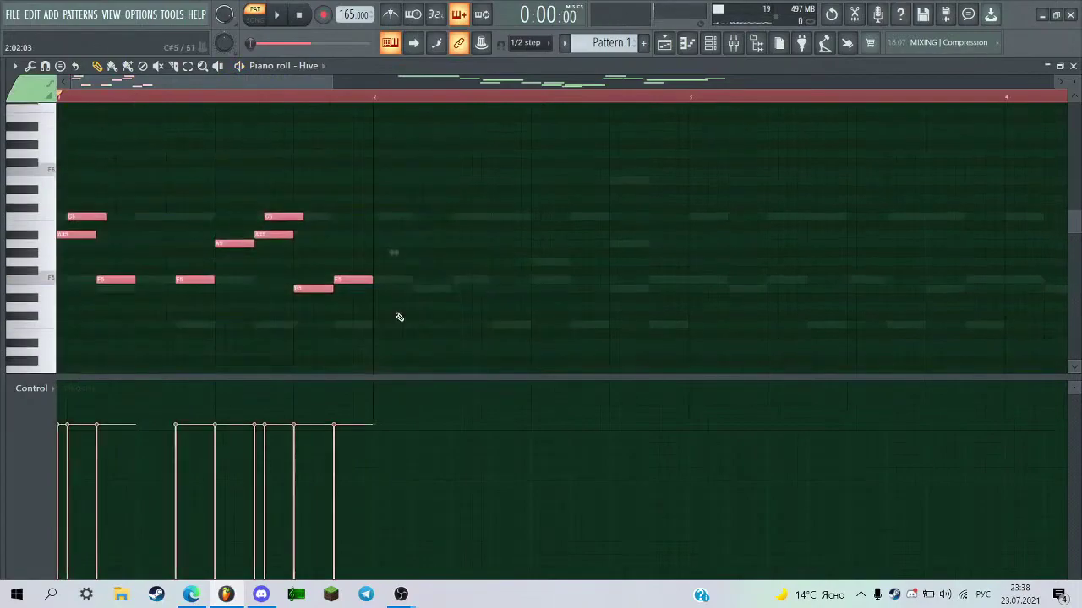
key("ctrl+Up")
key("space")
scroll(399, 317, "up", 1)
scroll(399, 317, "up", 1)
scroll(400, 317, "down", 2)
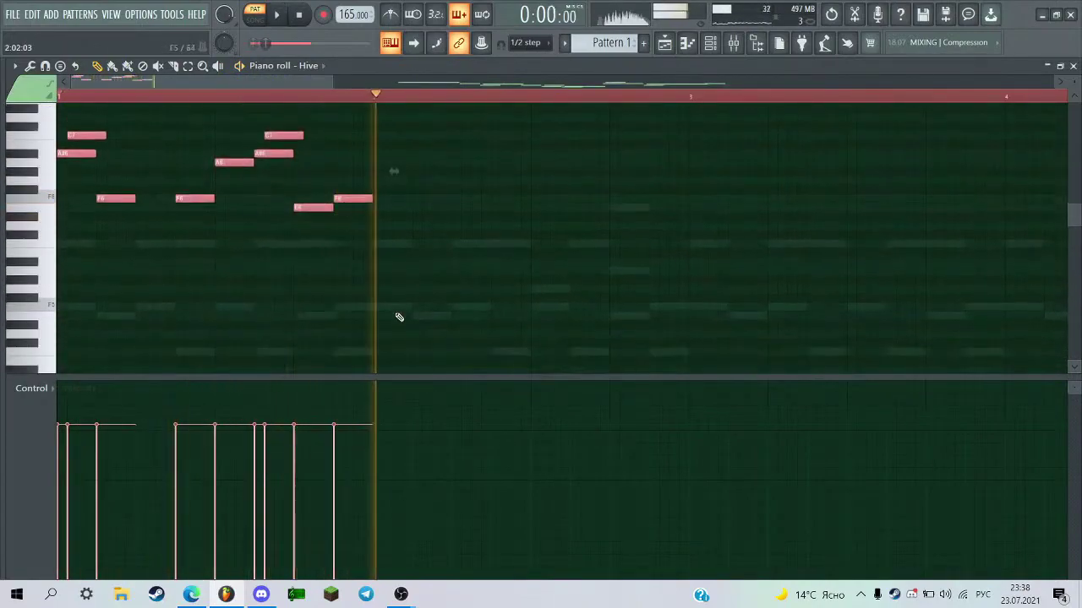
key("ctrl+Down")
key("ctrl+d")
key("space")
scroll(397, 304, "up", 2)
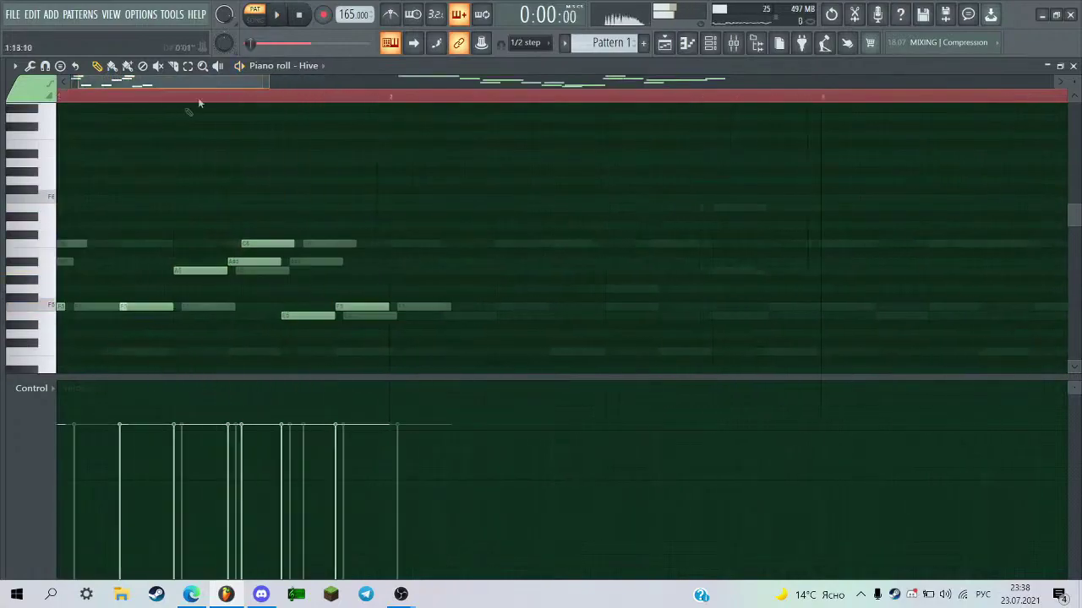
Add two-step F5, E5 and F5 notes at steps 3, 5 and 7 of bar 2, with a staggered F6 and G6 from step 9.
key("space")
left_click(444, 307)
left_click(491, 315)
left_click(529, 306)
key("space")
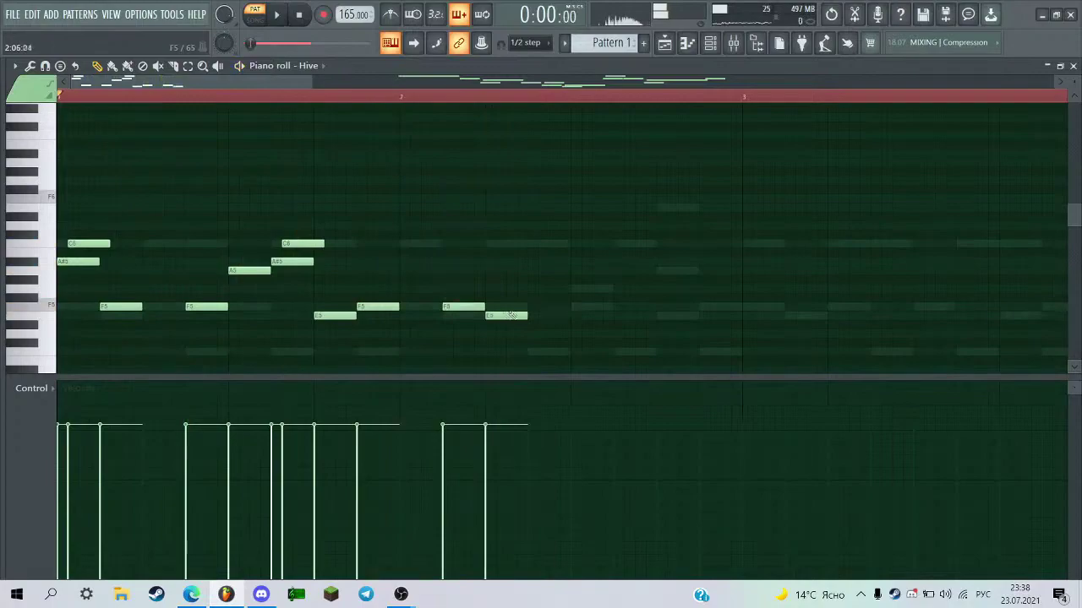
scroll(583, 313, "up", 1)
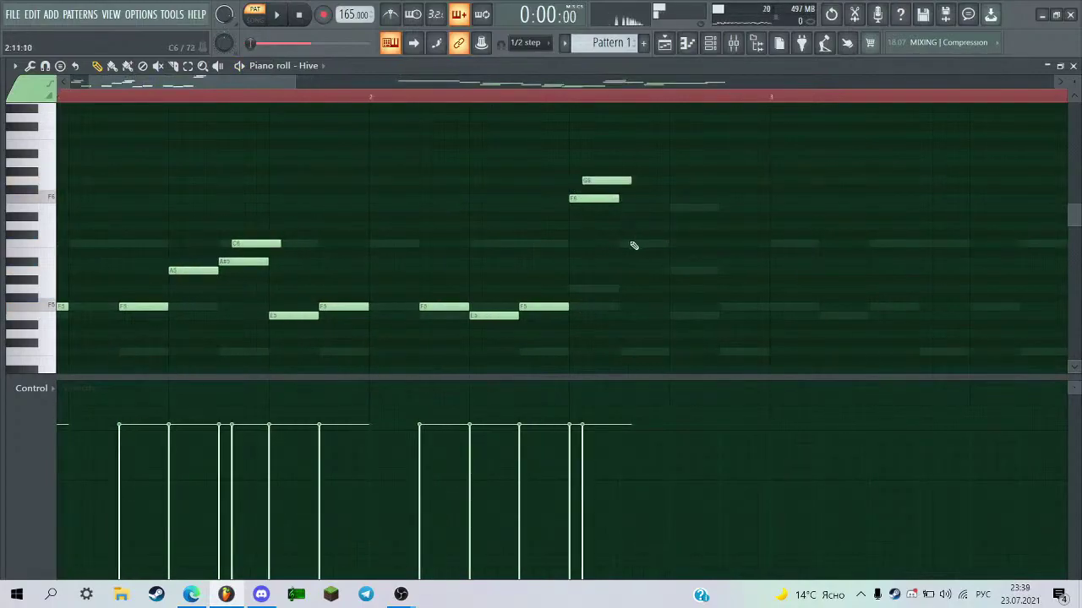
Try A#6 at step 13 and F6 at step 15 of bar 2, and loop bars 1 and 2 for playback.
scroll(635, 203, "up", 1)
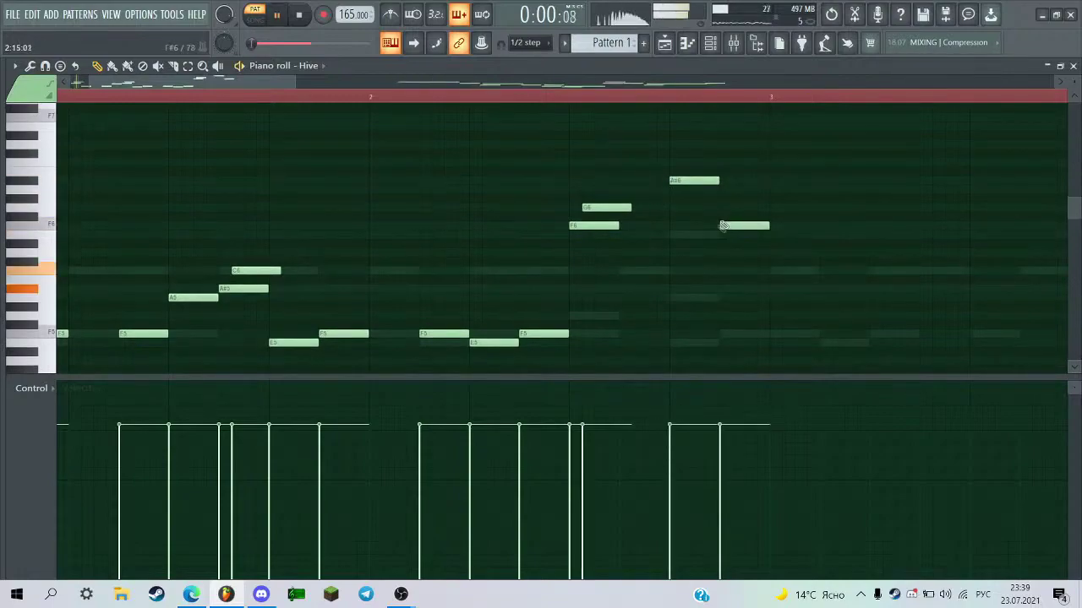
scroll(724, 225, "down", 2)
scroll(592, 201, "down", 1)
left_click_drag(517, 111, 59, 108)
key("space")
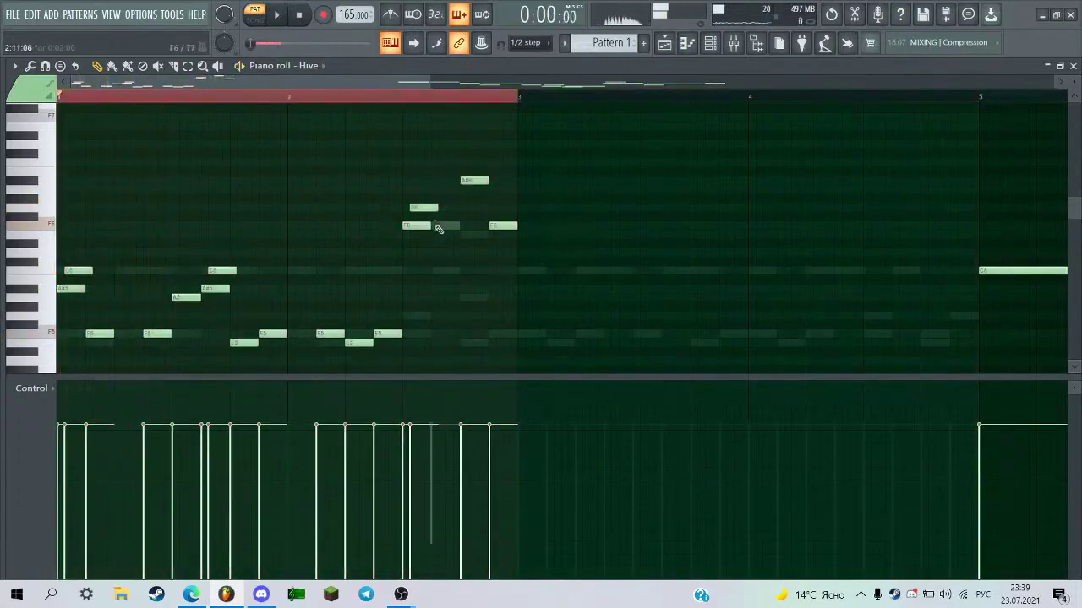
Replace the end of bar 2 with two-step notes: F6 at step 11, C6 at step 13 and A#5 at step 15.
scroll(437, 224, "down", 1)
left_click_drag(442, 179, 448, 287)
left_click(452, 252)
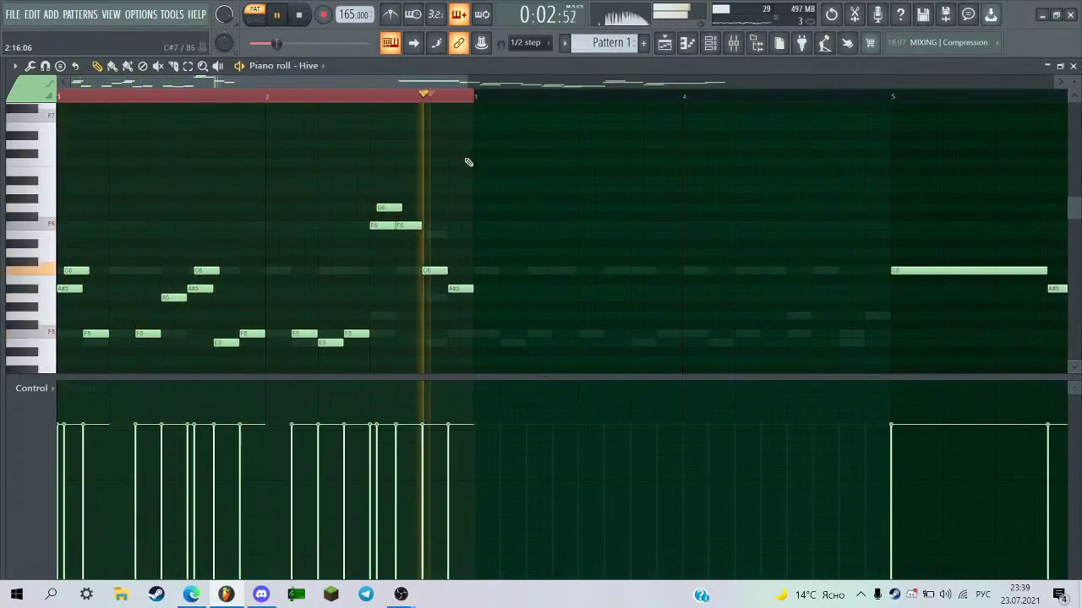
Duplicate the two-bar phrase into bars 3 and 4 and play it back.
key("ctrl+b")
key("ctrl+d")
key("space")
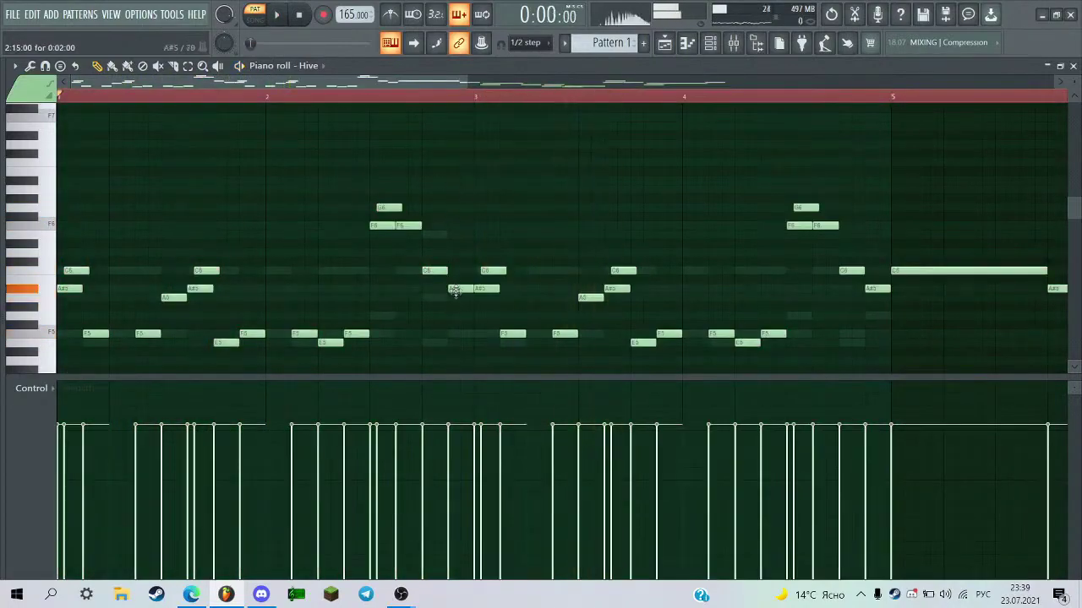
key("space")
Delete all of the old Hive melody from bar 5 onward.
scroll(454, 297, "down", 4, "ctrl")
left_click_drag(777, 196, 434, 378)
key("Delete")
scroll(432, 377, "up", 4, "ctrl")
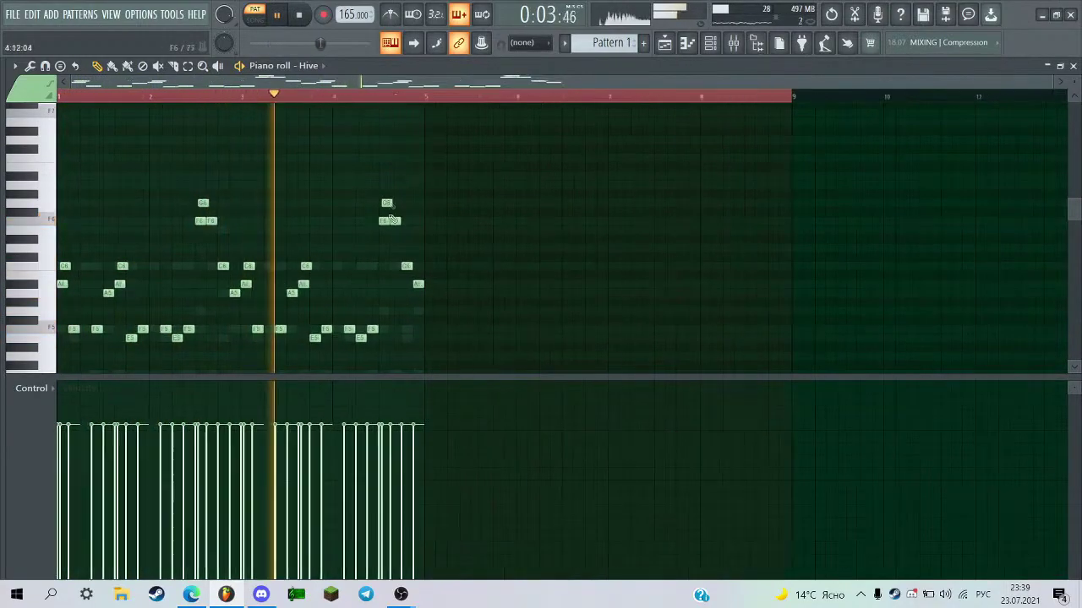
scroll(464, 147, "down", 2, "ctrl")
Set the piano roll snap to Line and lower the last note of bar 2 to A5.
left_click(528, 42)
left_click(532, 57)
key("space")
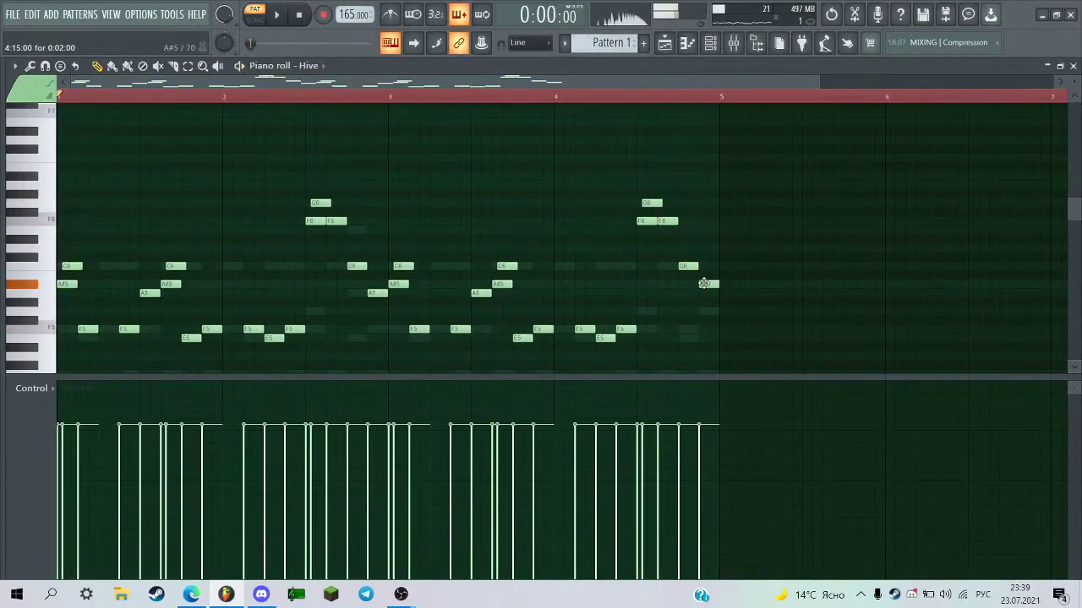
Change the last two notes of bar 4 to A5 at step 13 and C6 at step 15.
key("ctrl+a")
scroll(737, 270, "up", 4, "ctrl")
scroll(722, 272, "down", 1, "ctrl")
left_click_drag(674, 284, 673, 310)
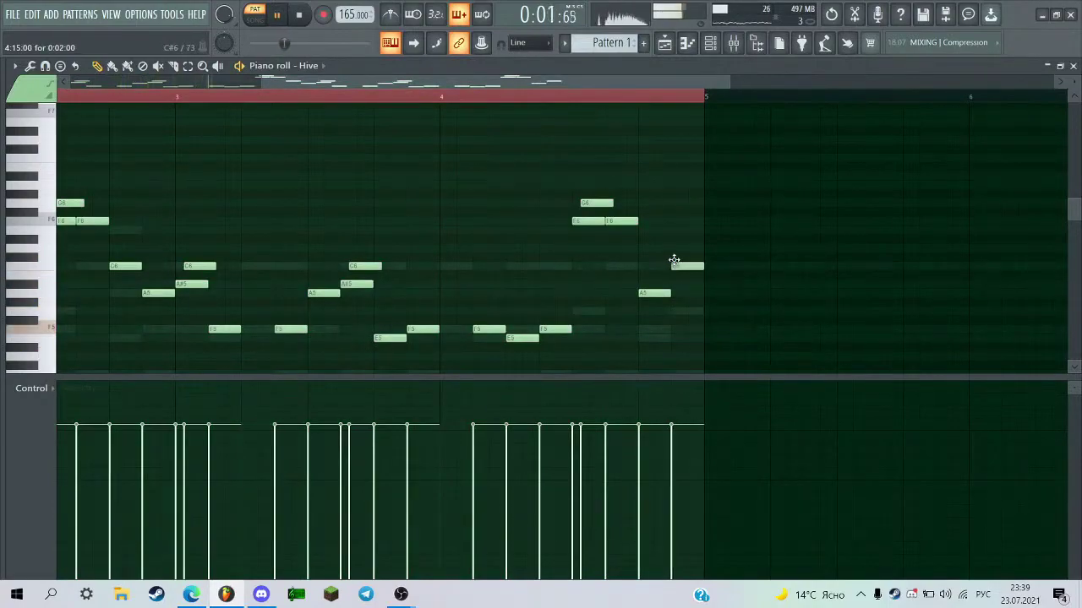
Audition the complete four-bar Hive phrase together with the other channels.
scroll(534, 263, "down", 3, "ctrl")
scroll(500, 241, "up", 2, "ctrl")
left_click_drag(507, 83, 392, 123)
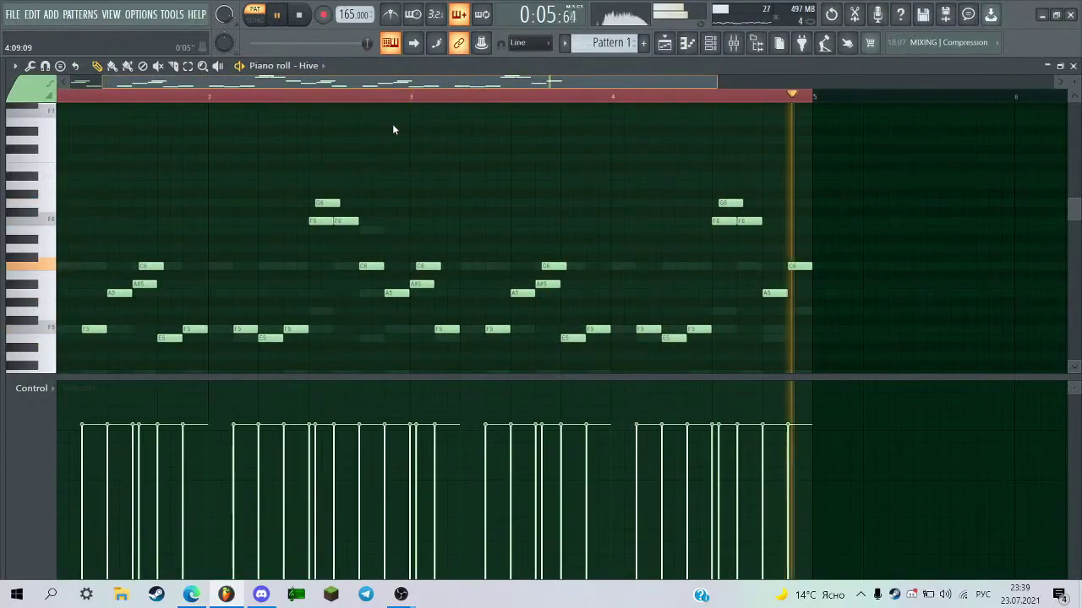
scroll(488, 137, "down", 2, "ctrl")
scroll(502, 126, "up", 2, "ctrl")
left_click_drag(486, 83, 282, 135)
scroll(277, 203, "down", 3, "ctrl")
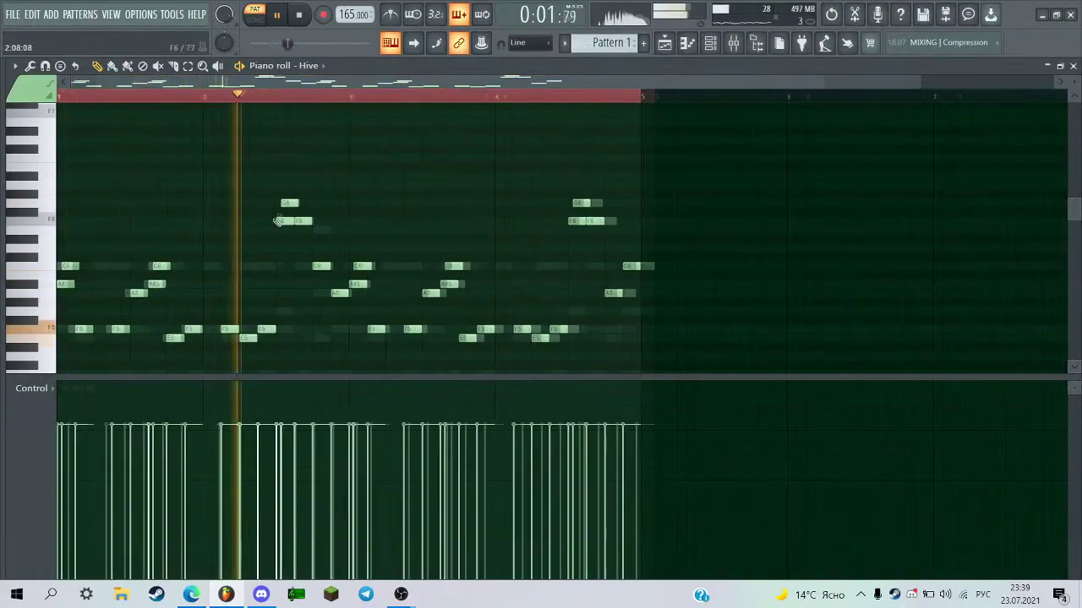
scroll(278, 222, "up", 3, "ctrl")
scroll(306, 225, "down", 2, "ctrl")
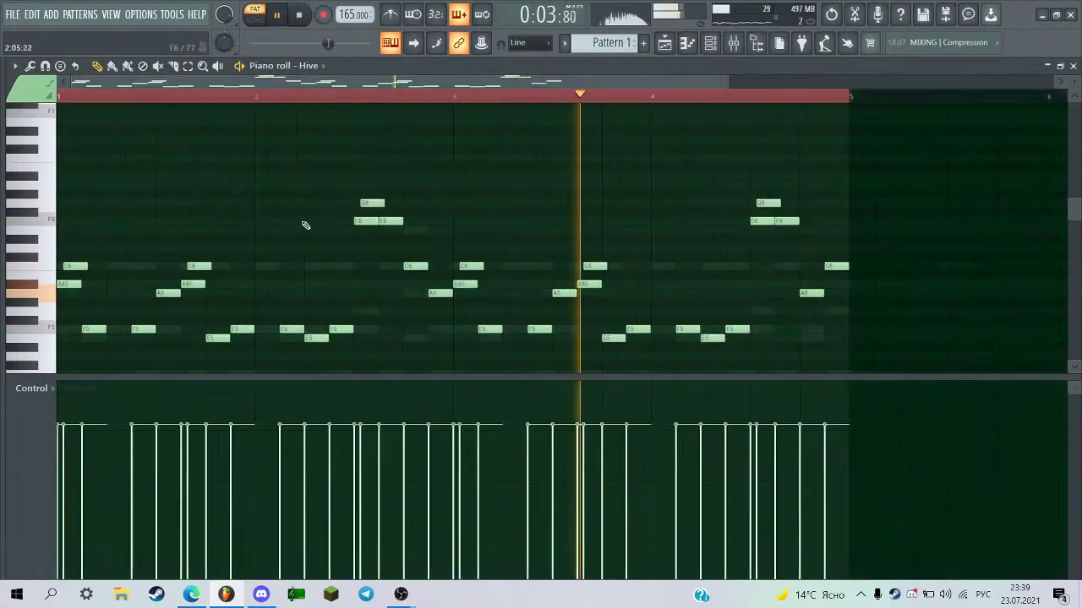
Open the mixer and set the Hive track's volume to 84%.
left_click(755, 44)
key("space")
left_click(733, 44)
left_click(734, 44)
key("space")
key("space")
left_click(734, 44)
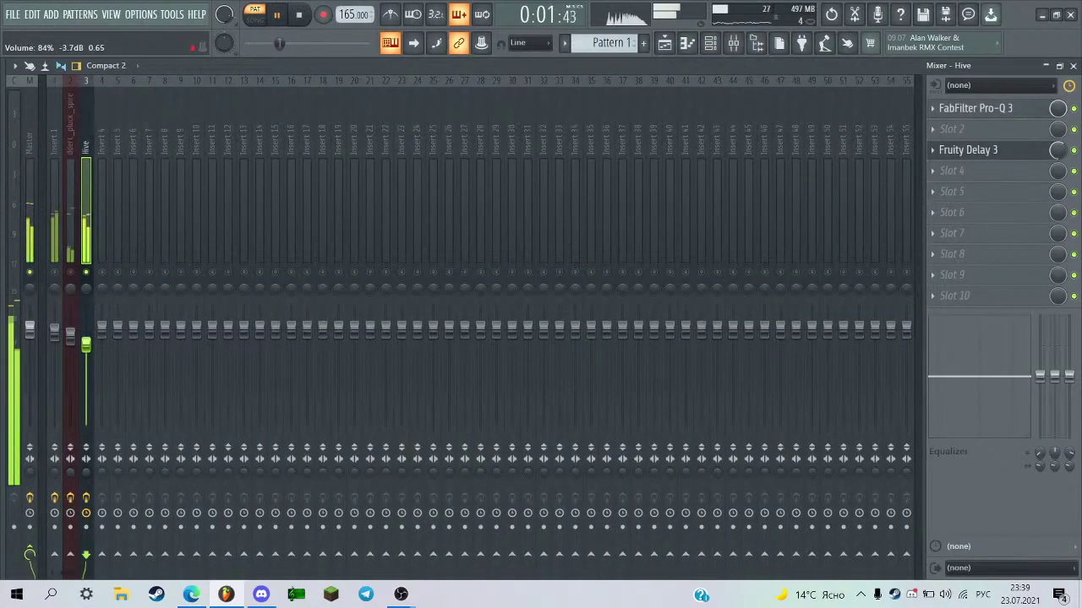
Set the Hive track's stereo separation to 23% merged and raise its volume slightly, comparing it soloed and in the full mix.
right_click(85, 271)
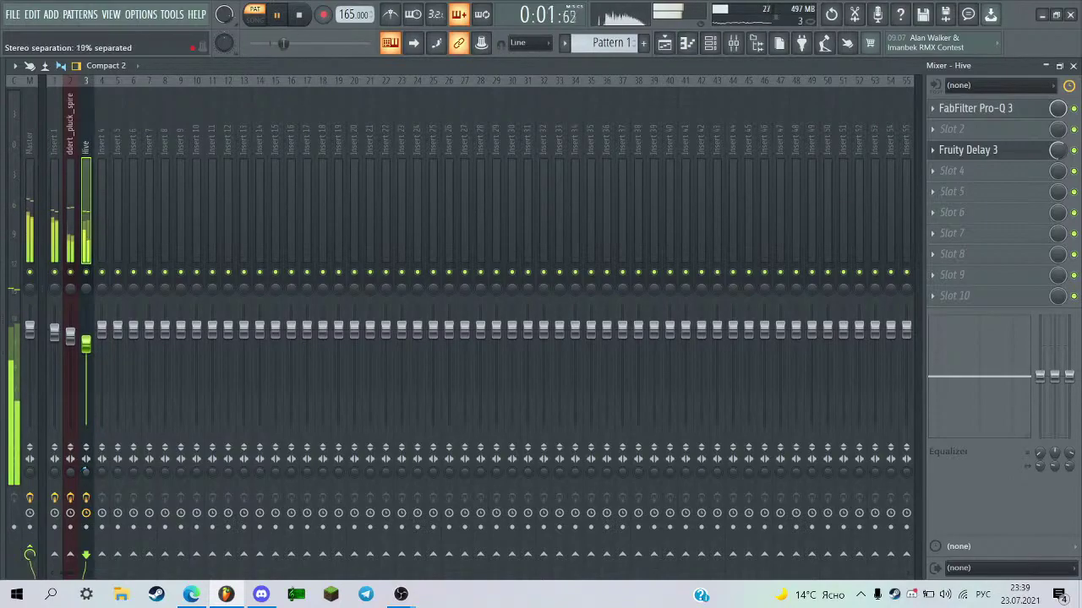
right_click(86, 271)
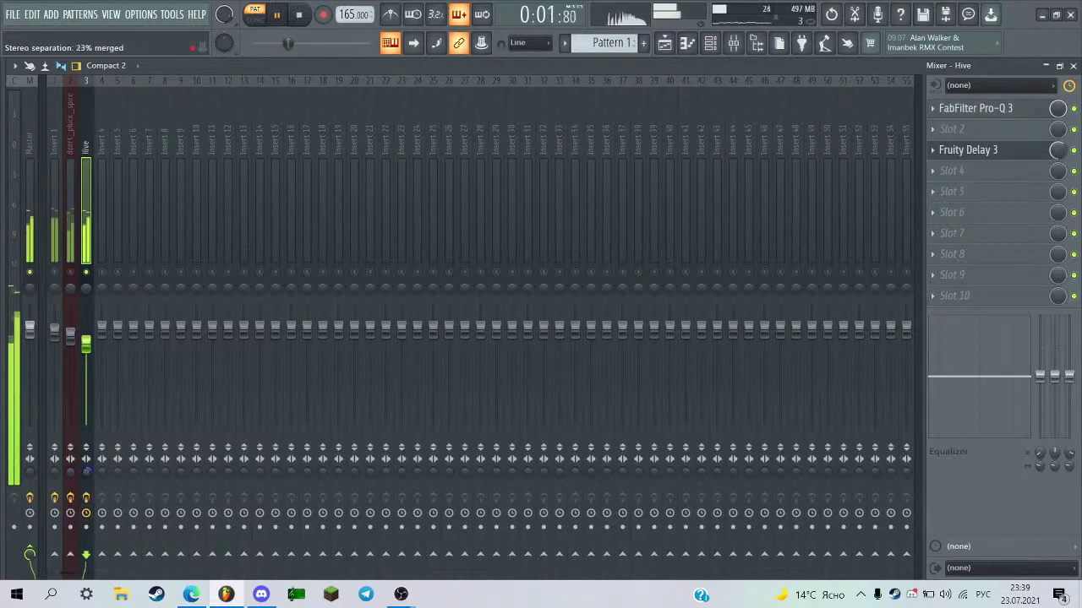
right_click(88, 273)
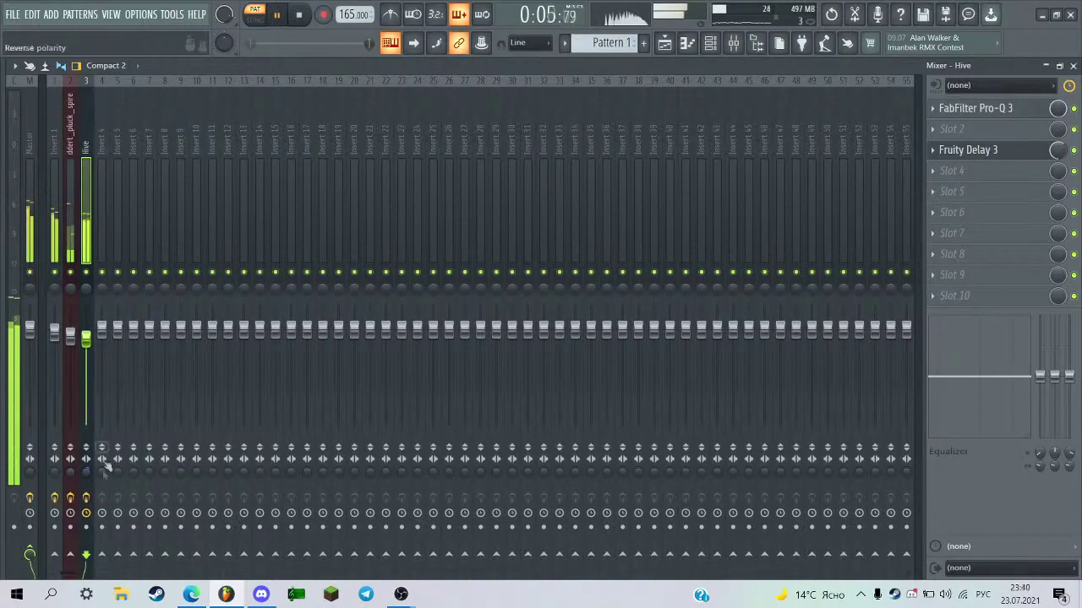
key("F9")
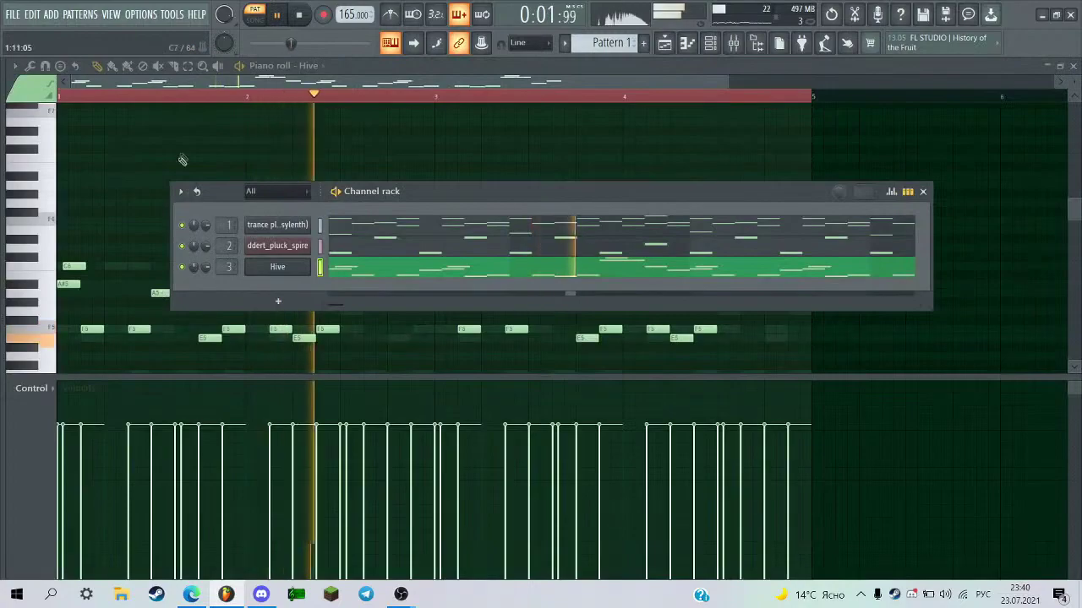
Duplicate the four-bar ddert_pluck_spire note sequence into bars 5 to 8 of the piano roll.
key("F6")
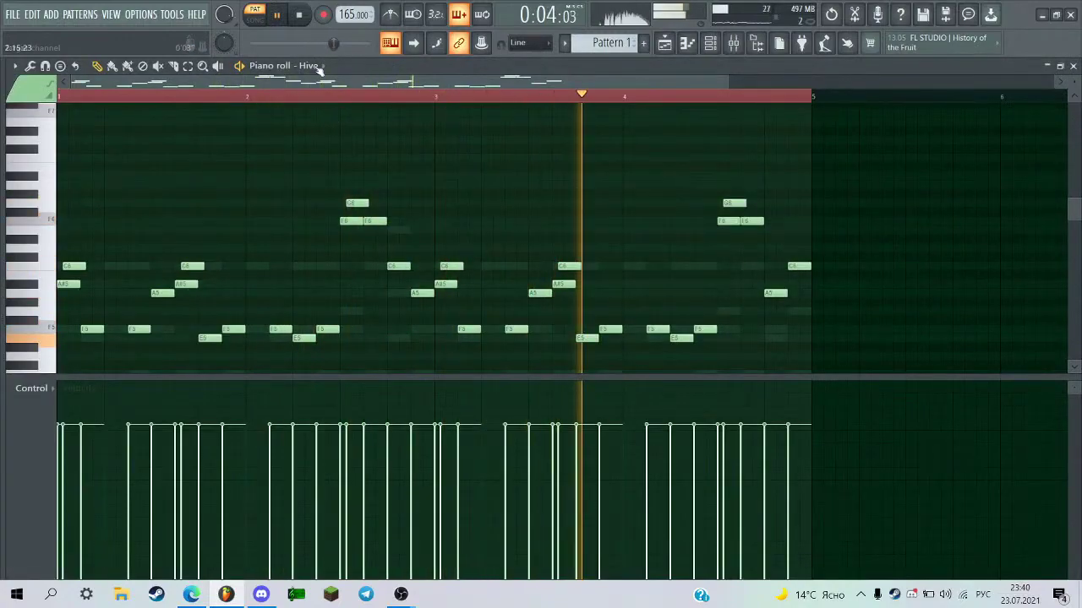
left_click(311, 65)
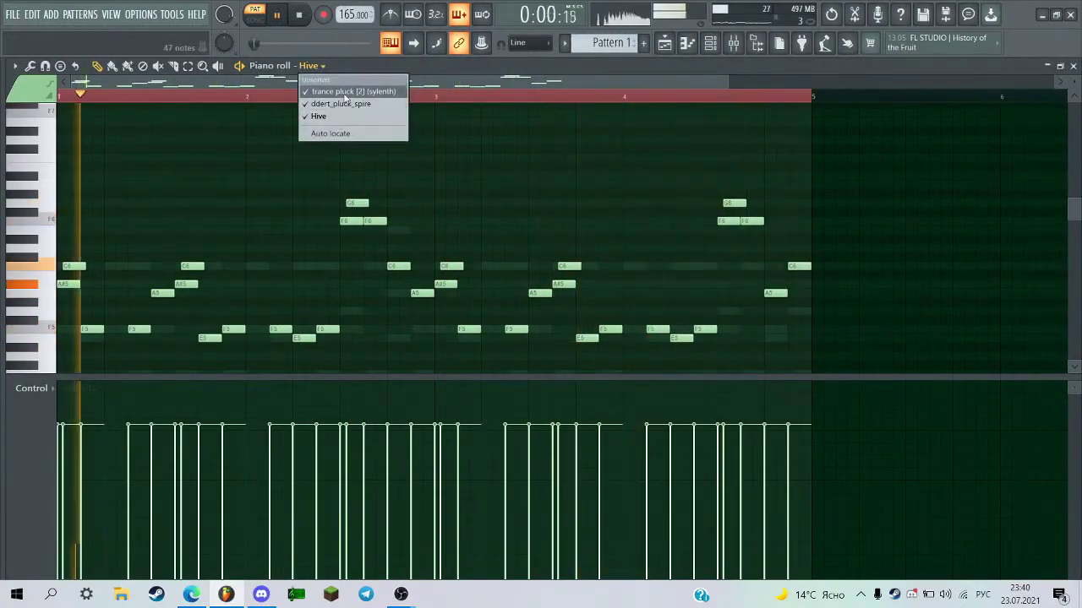
left_click(344, 91)
key("space")
left_click(311, 66)
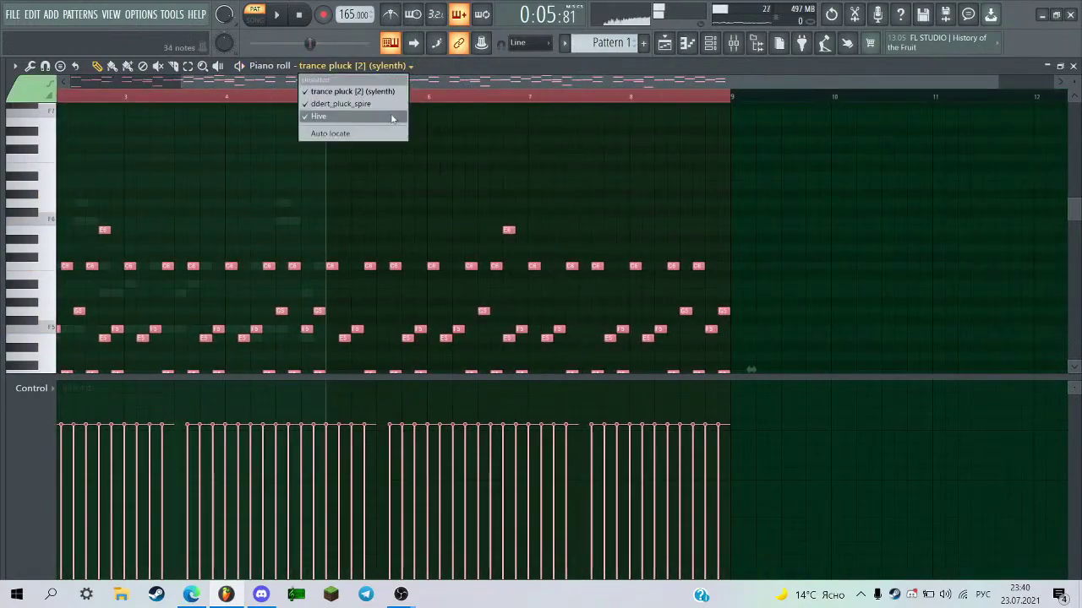
left_click(325, 113)
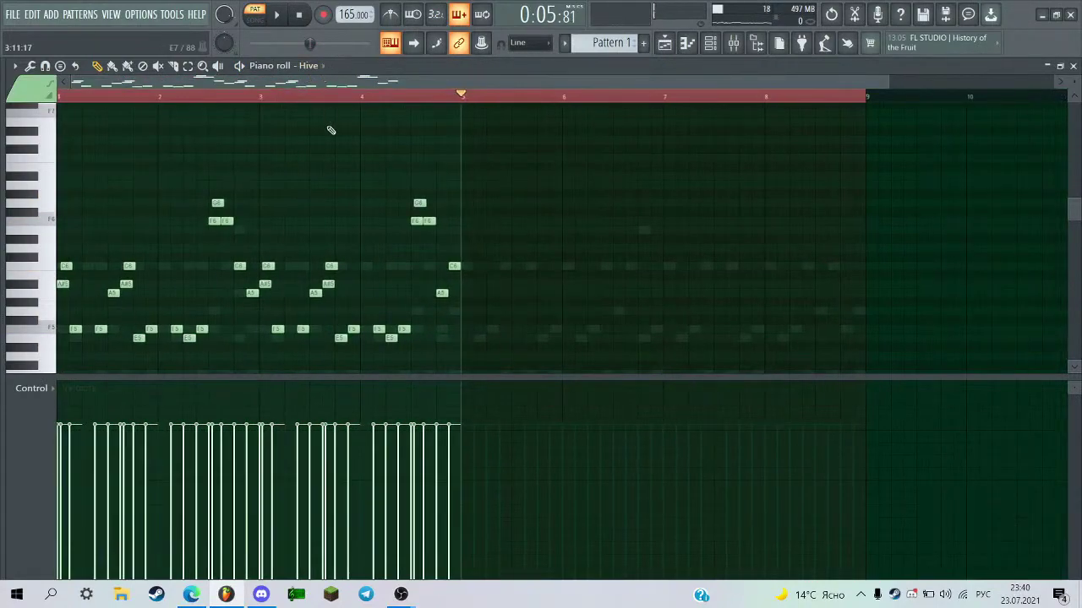
left_click(310, 66)
left_click(339, 103)
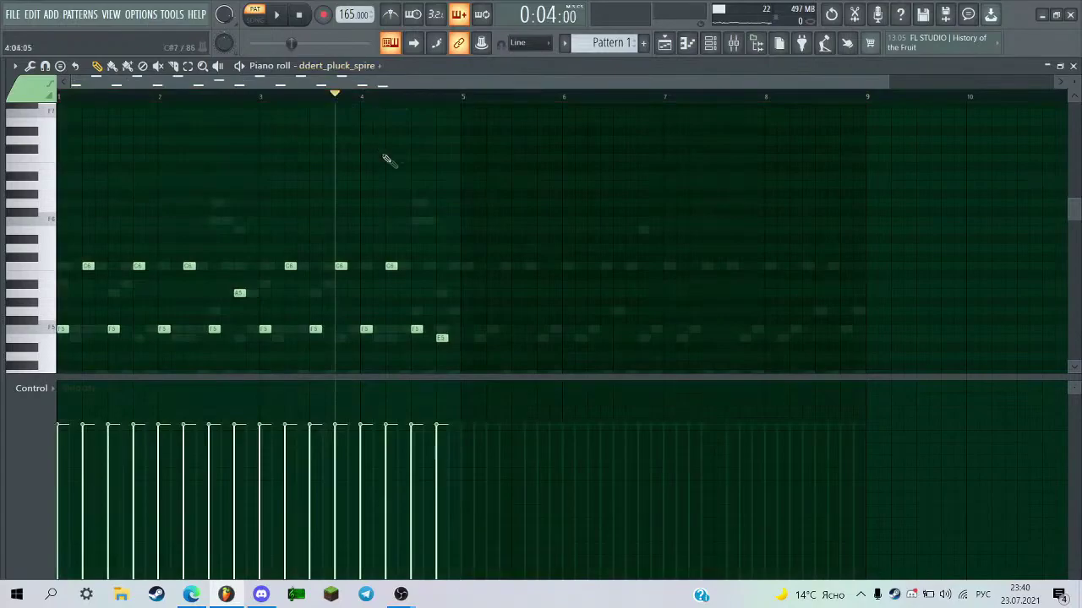
left_click_drag(462, 99, 2, 99)
key("ctrl+b")
key("ctrl+a")
Duplicate the complete four-bar Hive phrase into bars 5 to 8 to match the eight-bar Sylenth pluck.
left_click(332, 66)
left_click(356, 118)
key("ctrl+a")
key("ctrl+b")
scroll(481, 165, "down", 2)
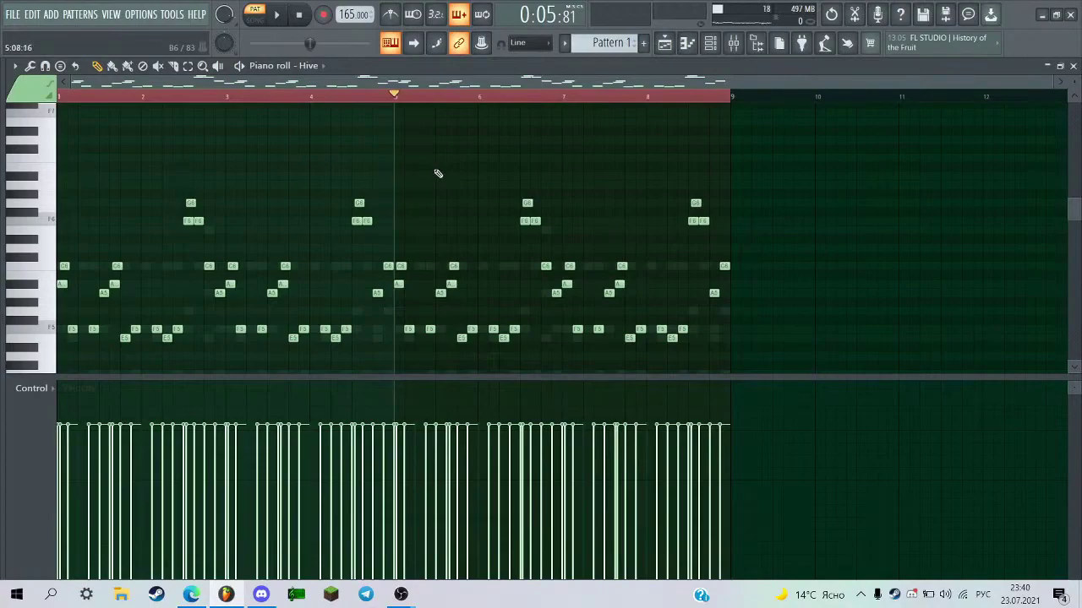
Audition the extended eight-bar pattern with all three channels playing.
key("space")
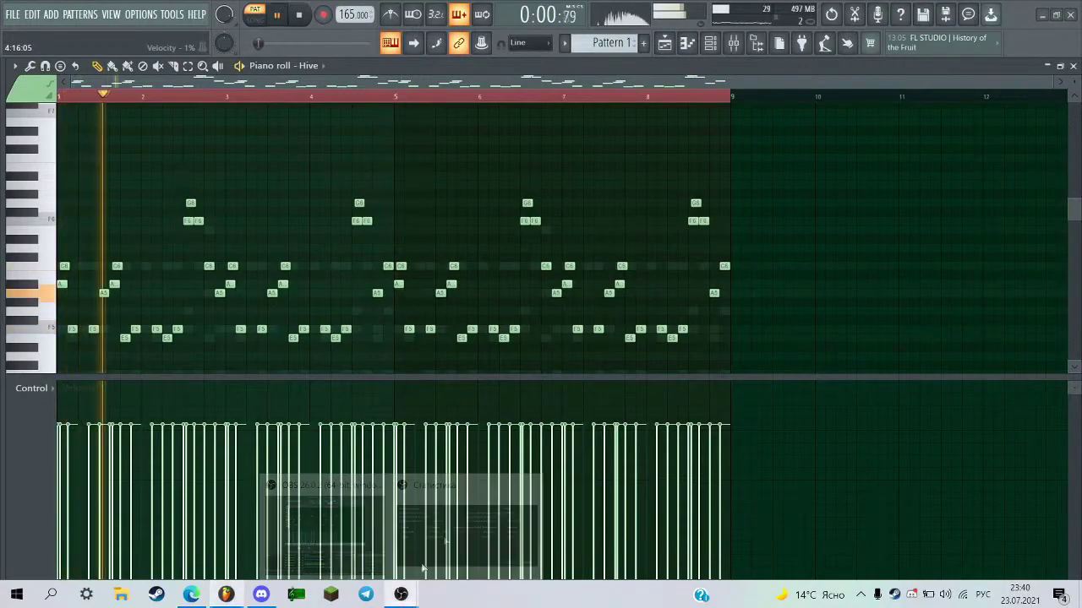
key("alt+Tab")
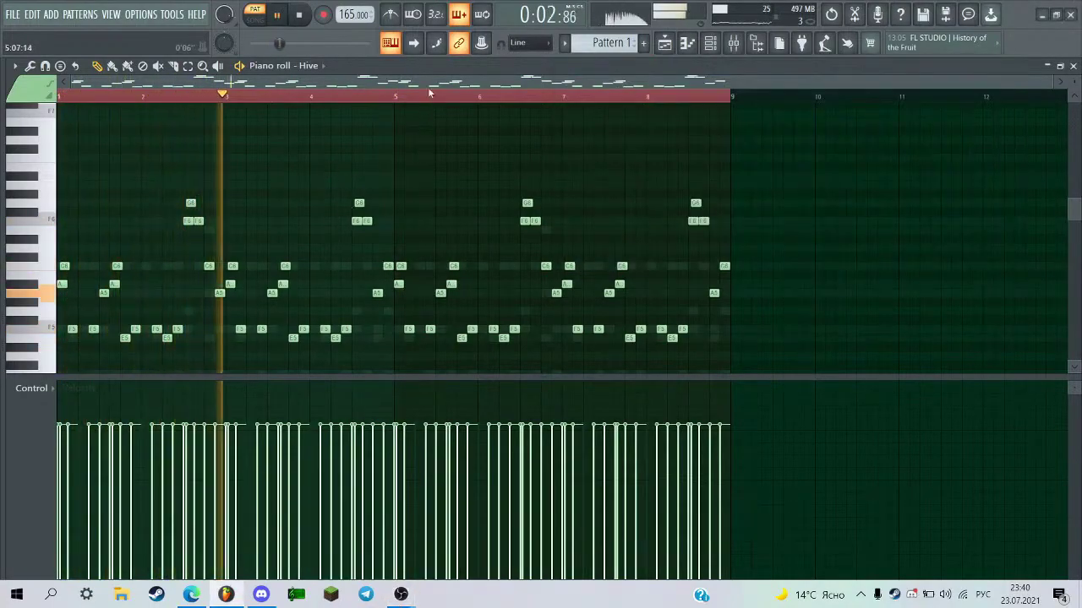
scroll(431, 96, "up", 3)
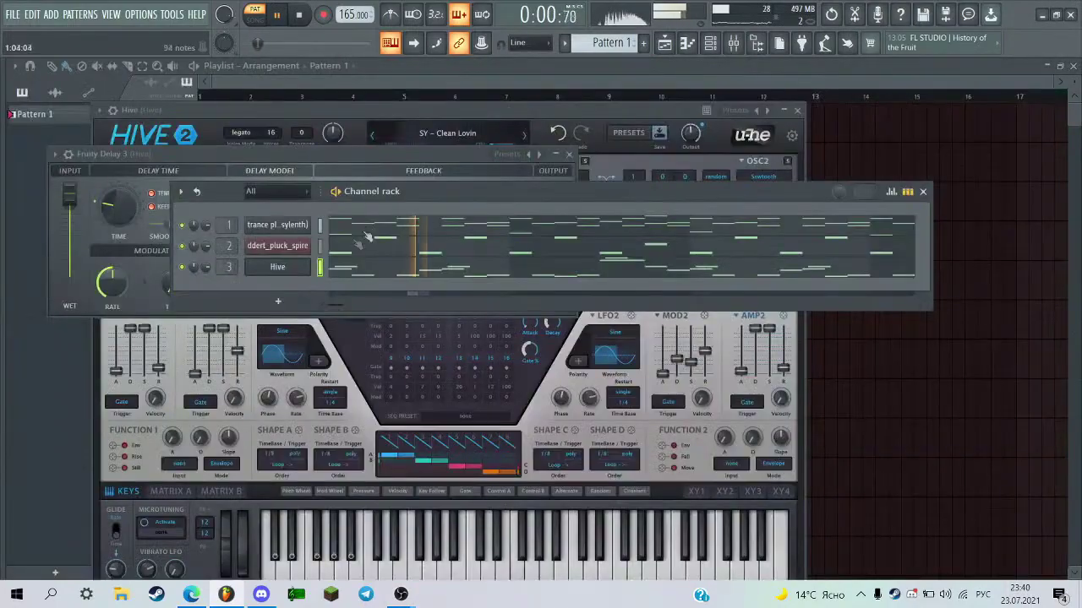
Close the Hive and Fruity Delay 3 windows and shift the Channel rack slightly over the playlist.
left_click(802, 121)
left_click(797, 110)
left_click(569, 154)
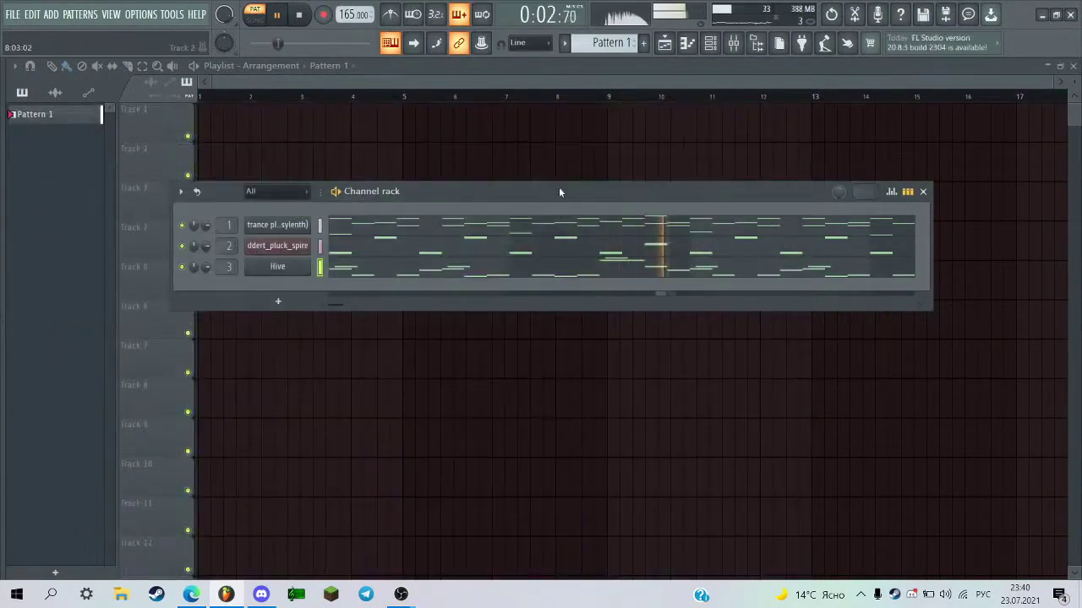
left_click_drag(559, 187, 537, 179)
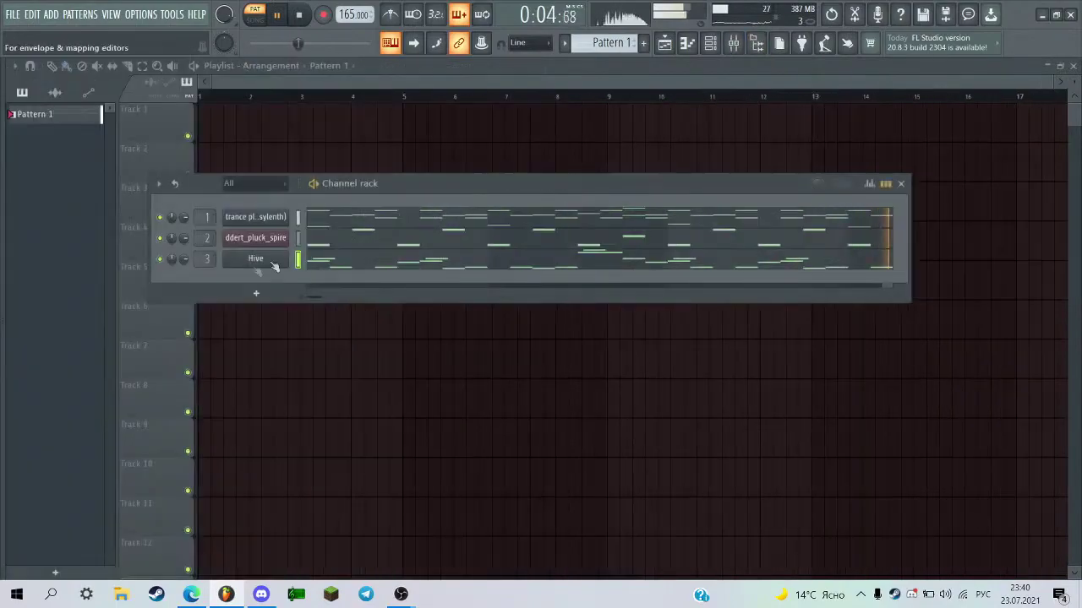
key("alt+F8")
left_click(42, 217)
left_click(47, 218)
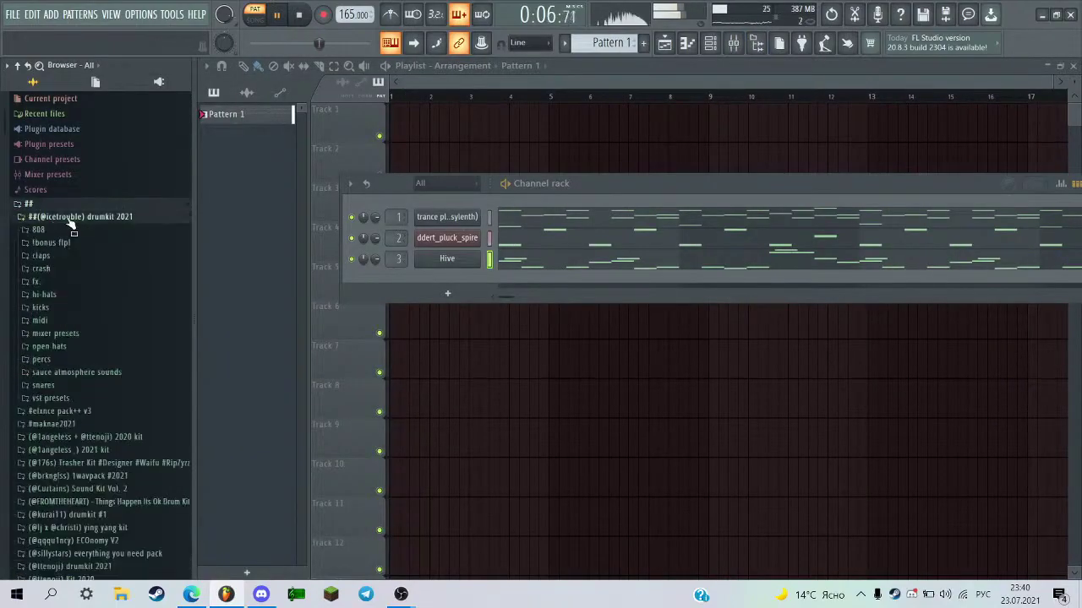
key("alt+F8")
Switch to the YouTube Studio page in Edge and check the livestream's dashboard and chat.
left_click(262, 600)
left_click(262, 600)
left_click(262, 600)
left_click(262, 600)
left_click(191, 594)
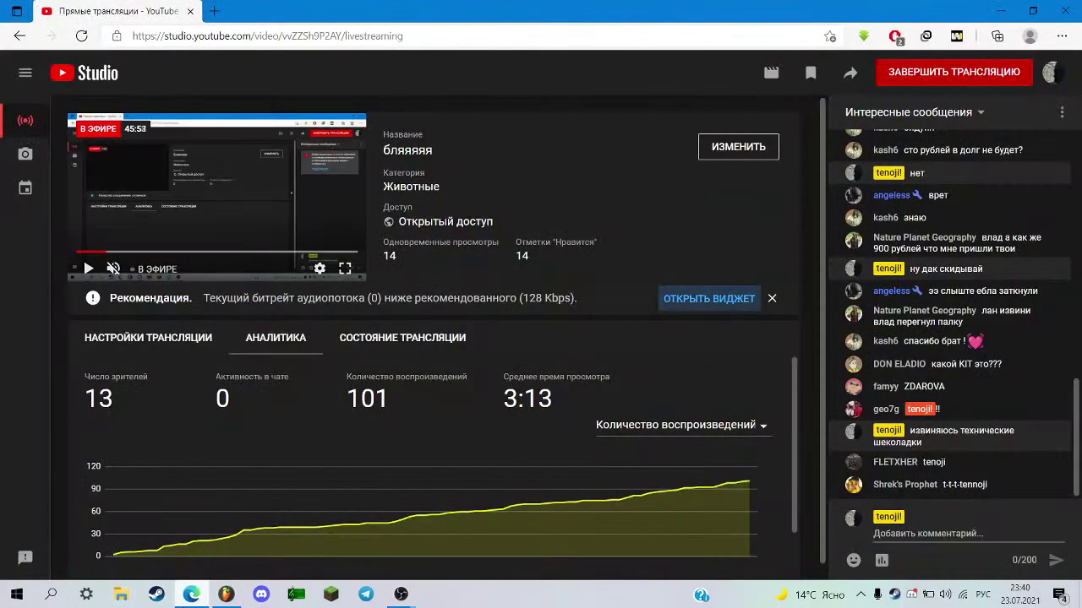
left_click(191, 594)
Show the sample browser in FL Studio with its list of drum kit folders.
key("alt+F8")
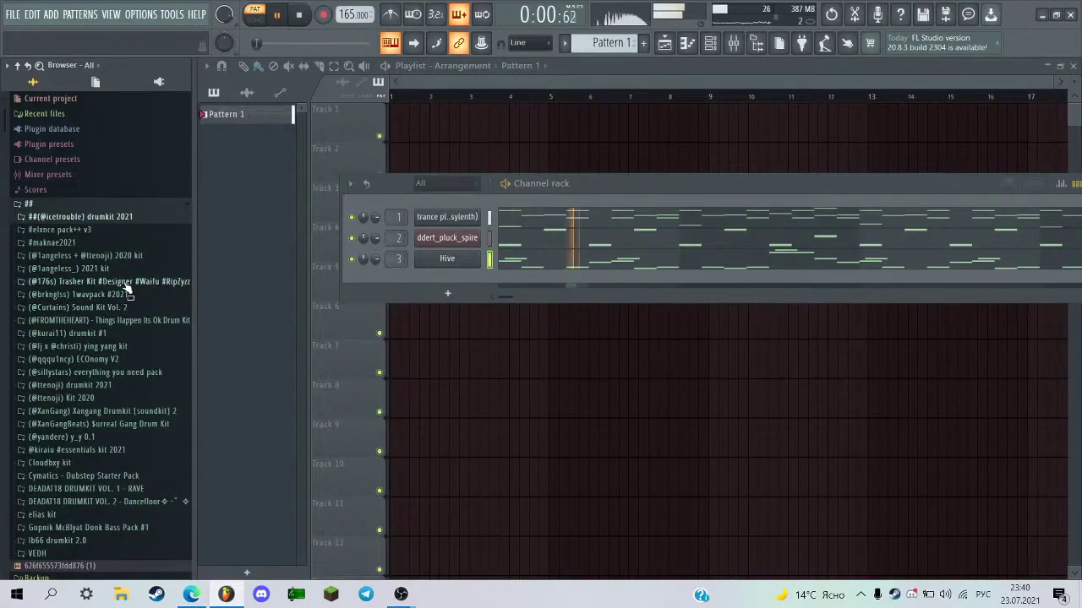
Open the 1wavpack #2021 drum kit in the browser and look through its claps folder.
left_click(126, 283)
left_click(111, 281)
key("space")
left_click(108, 293)
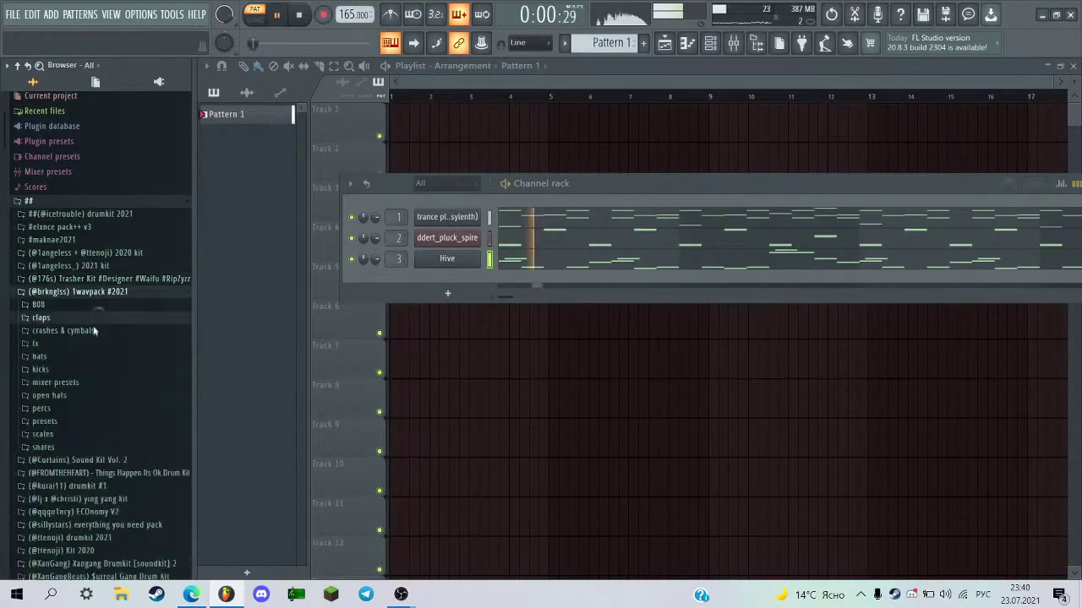
left_click(93, 318)
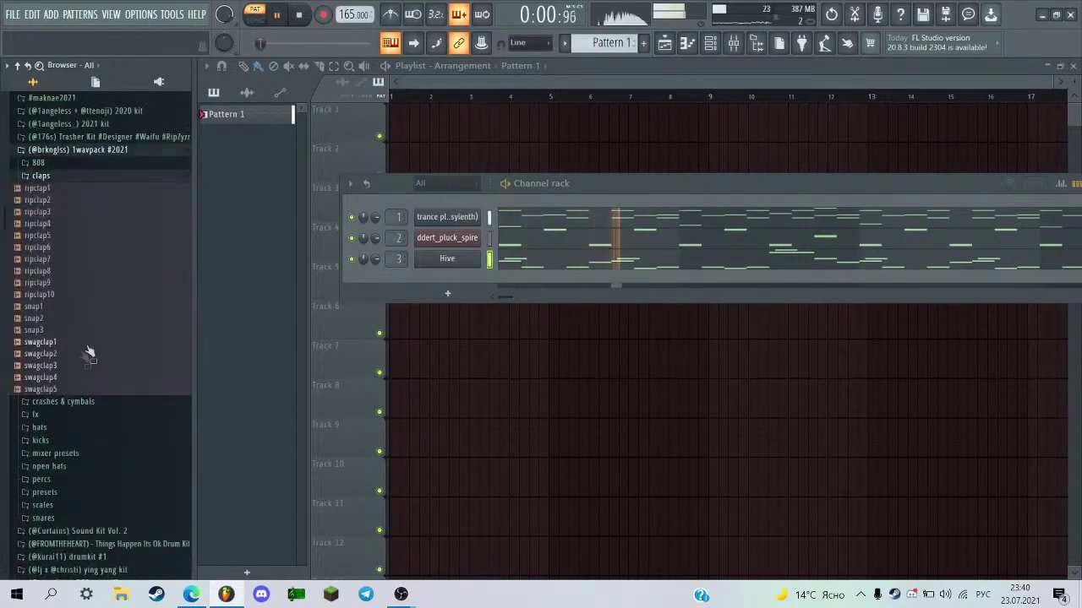
Add the signature hat9 sample from the kit's hats folder as a channel and fill every second step.
left_click(76, 176)
left_click(67, 215)
key("space")
left_click(67, 251)
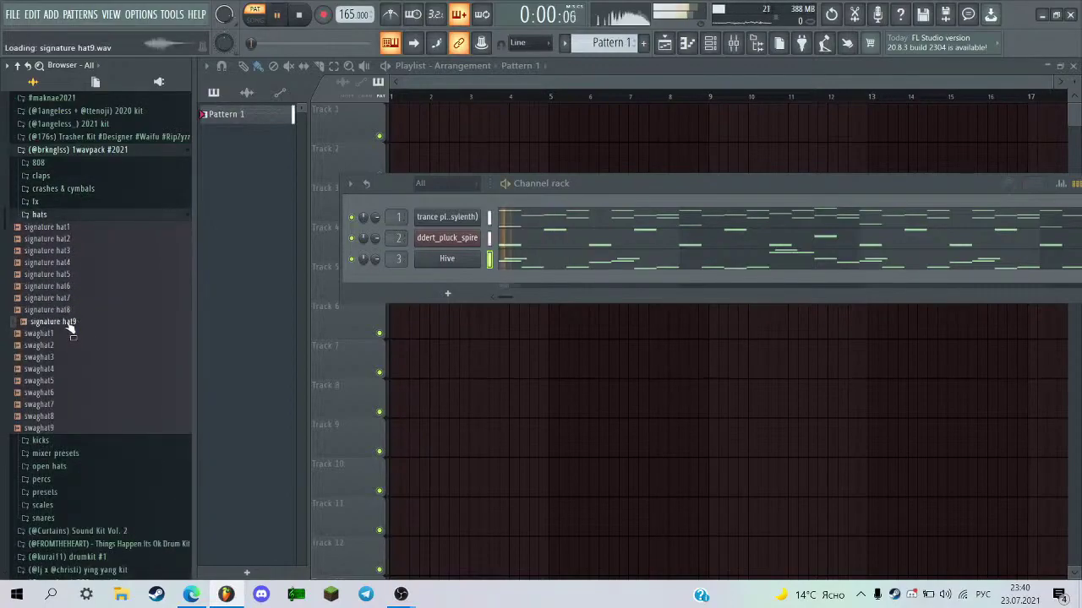
left_click_drag(420, 283, 262, 279)
right_click(262, 279)
left_click(461, 320)
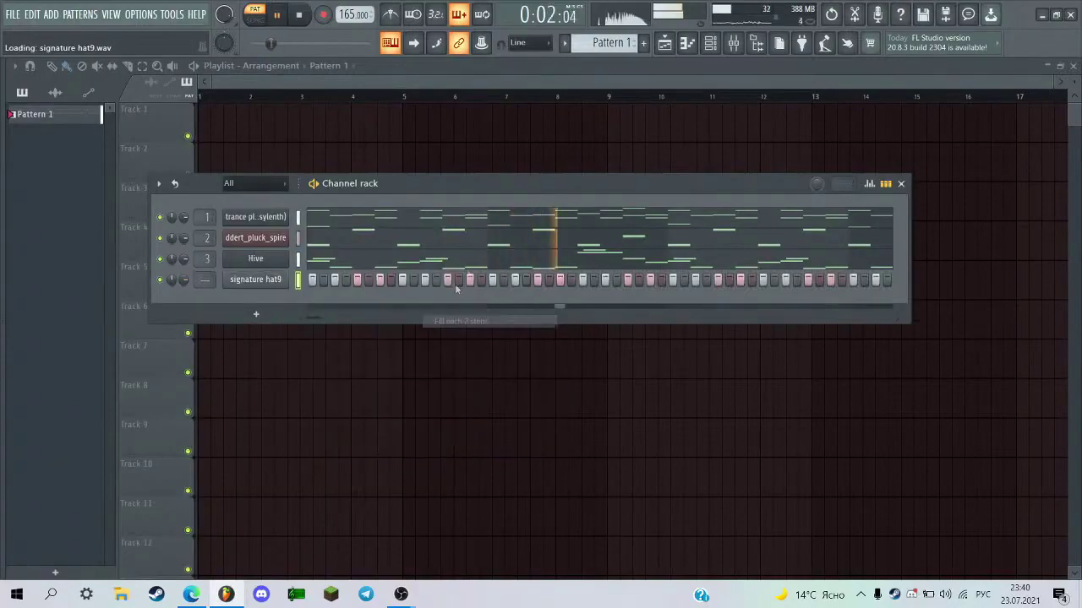
Set the hi-hat piano roll's snap to 1/2 step and add three extra hats between the first two hits of bar 1.
key("F7")
left_click(530, 42)
left_click(526, 138)
scroll(178, 144, "up", 1)
scroll(254, 127, "down", 3)
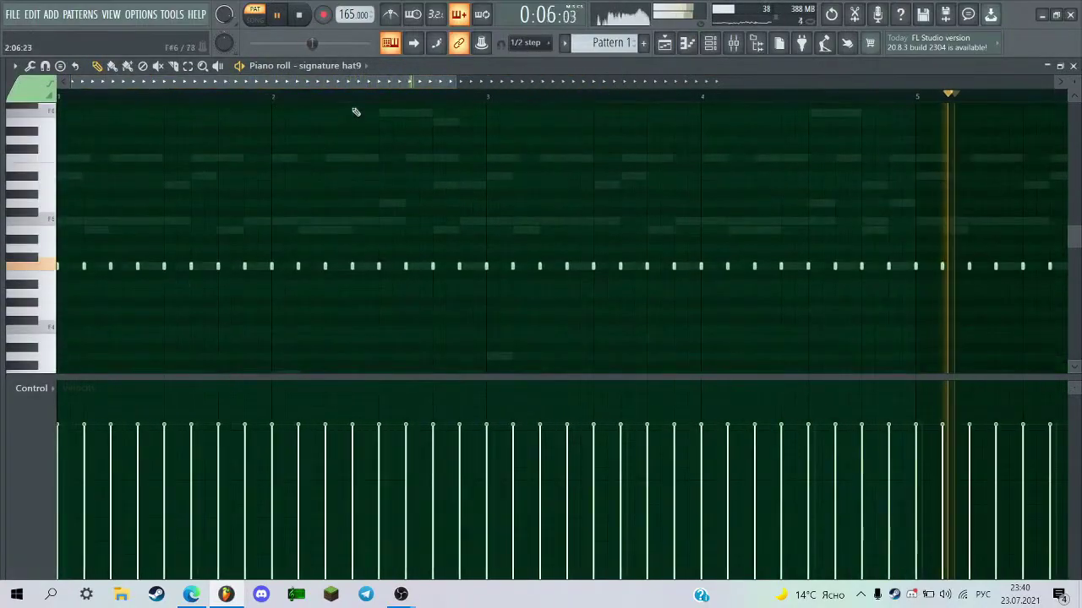
scroll(350, 93, "up", 2)
left_click_drag(326, 83, 221, 93)
key("space")
scroll(140, 92, "up", 2, "ctrl")
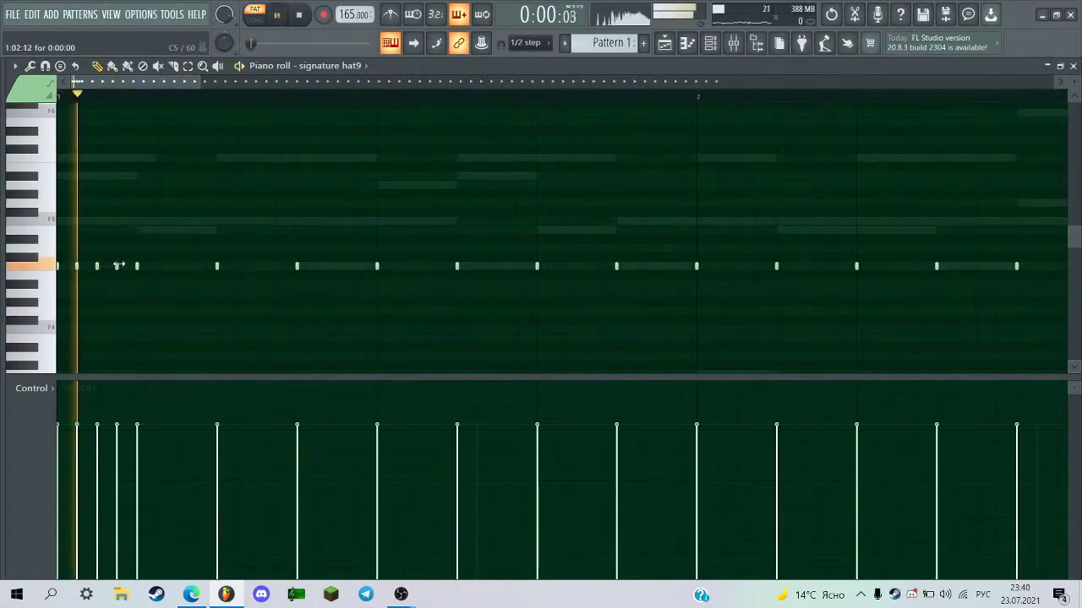
Try two extra half-step hats after the third hi-hat hit of bar 1.
scroll(157, 126, "down", 2, "ctrl")
key("space")
scroll(154, 99, "up", 1, "ctrl")
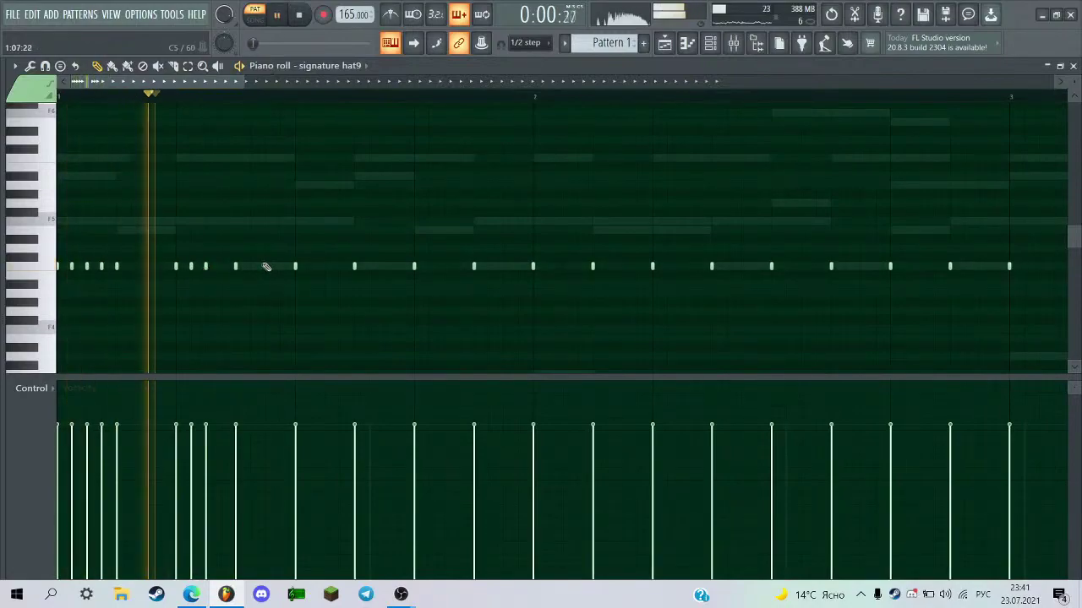
key("space")
scroll(203, 273, "down", 1, "ctrl")
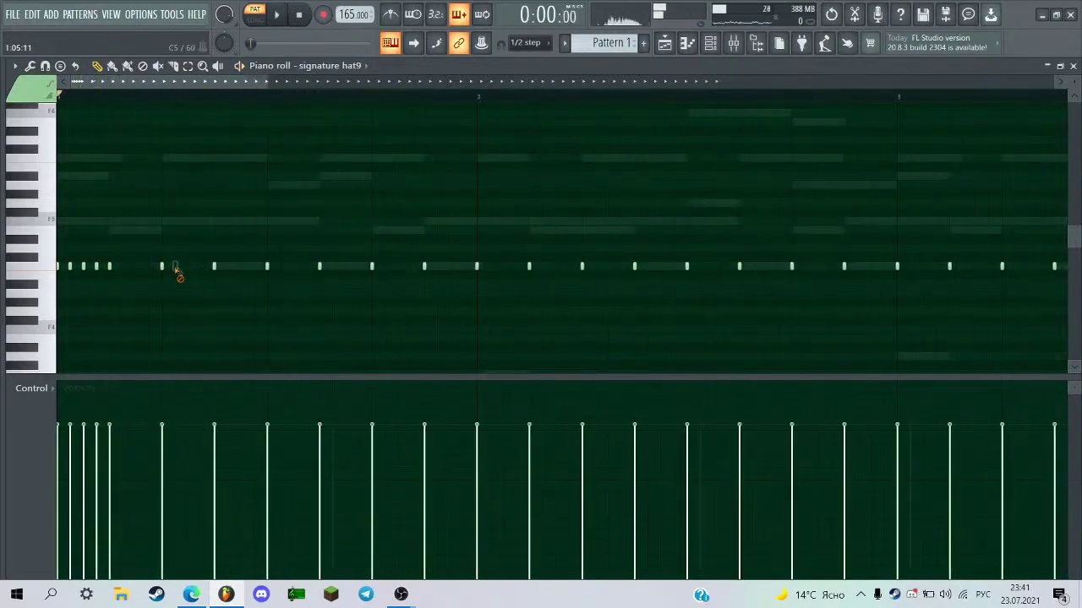
Add two extra half-step hats right after the fifth hi-hat hit of bar 1 and play the pattern.
key("space")
scroll(202, 269, "down", 1, "ctrl")
left_click(241, 270)
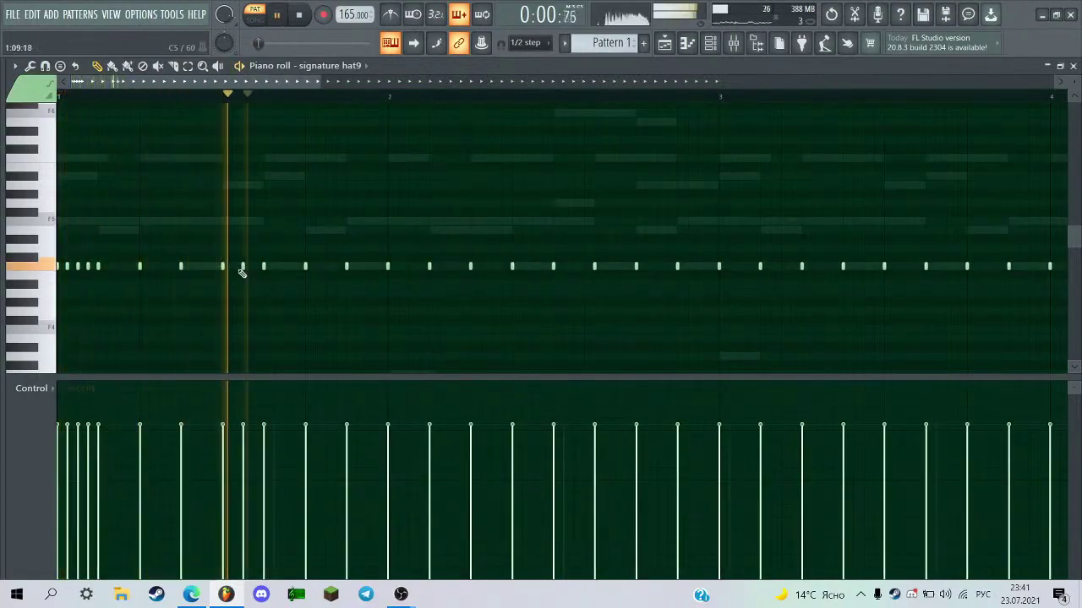
scroll(271, 266, "up", 2, "ctrl")
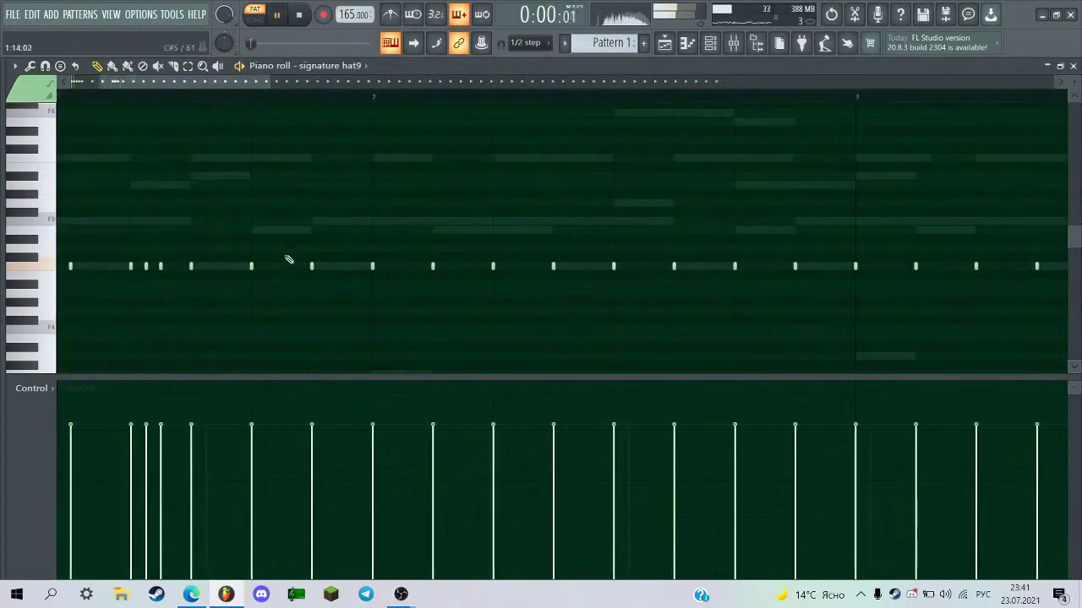
key("space")
scroll(248, 240, "down", 2, "ctrl")
key("space")
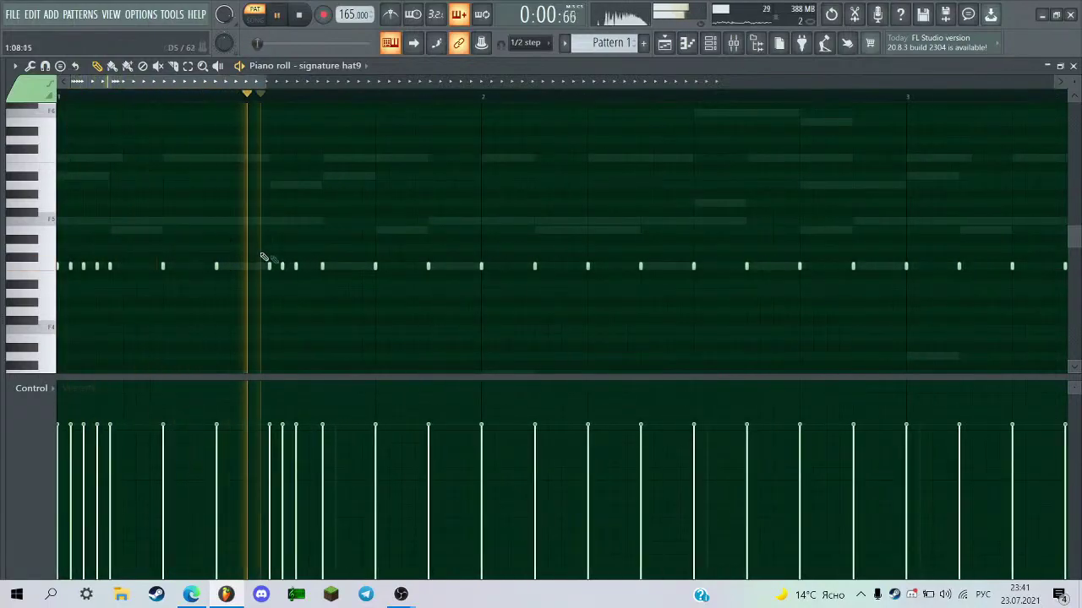
Set the snap to 1/6 beat and add two extra hats after the beat 3 hit of bar 2.
left_click(528, 43)
left_click(523, 179)
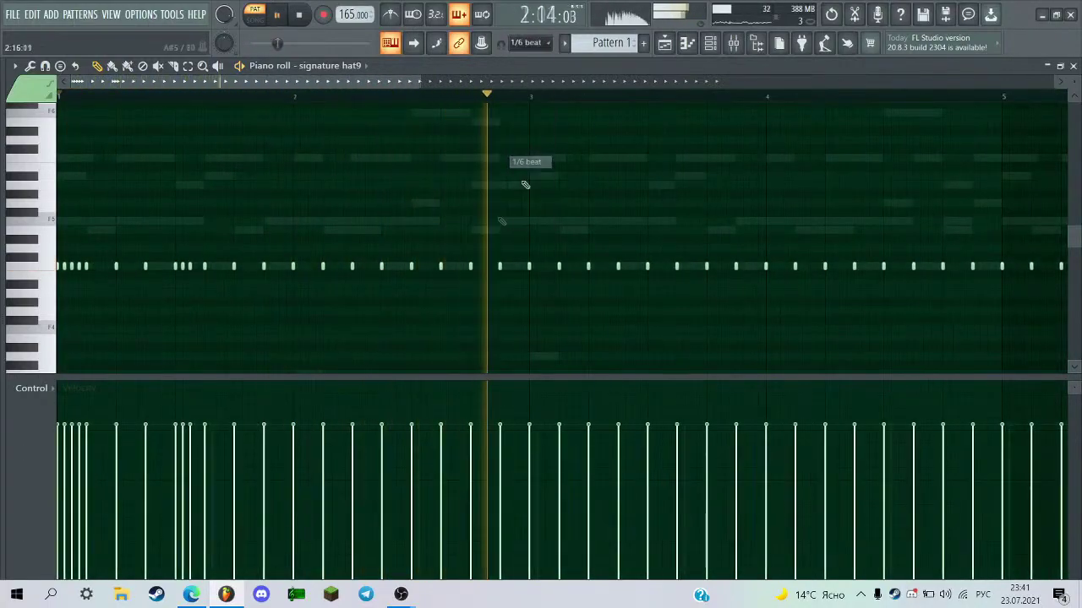
scroll(394, 282, "up", 2, "ctrl")
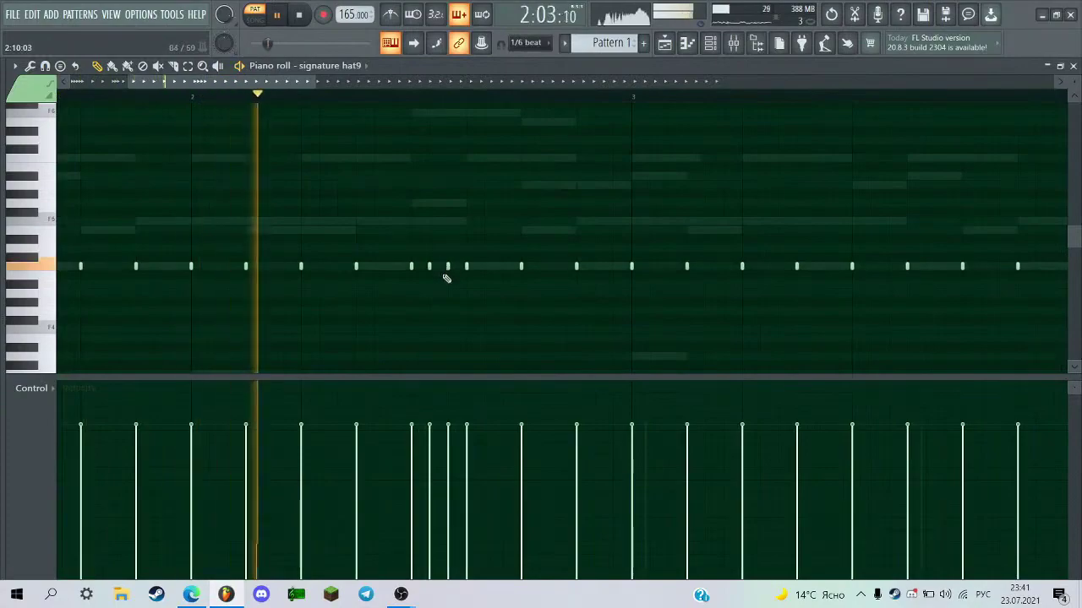
scroll(446, 278, "down", 3, "ctrl")
key("space")
Delete the second hi-hat hit of bar 2 to leave a gap in the rhythm.
scroll(353, 121, "up", 3, "ctrl")
scroll(347, 271, "up", 2)
scroll(330, 283, "down", 1, "ctrl")
scroll(306, 295, "up", 2, "ctrl")
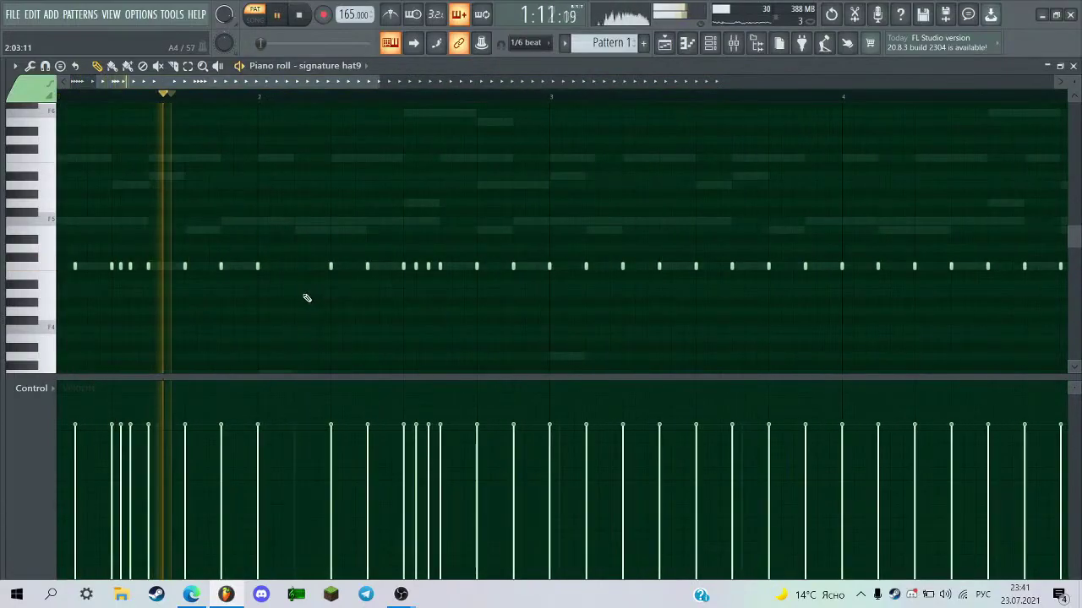
scroll(292, 282, "down", 2, "ctrl")
scroll(288, 279, "up", 2, "ctrl")
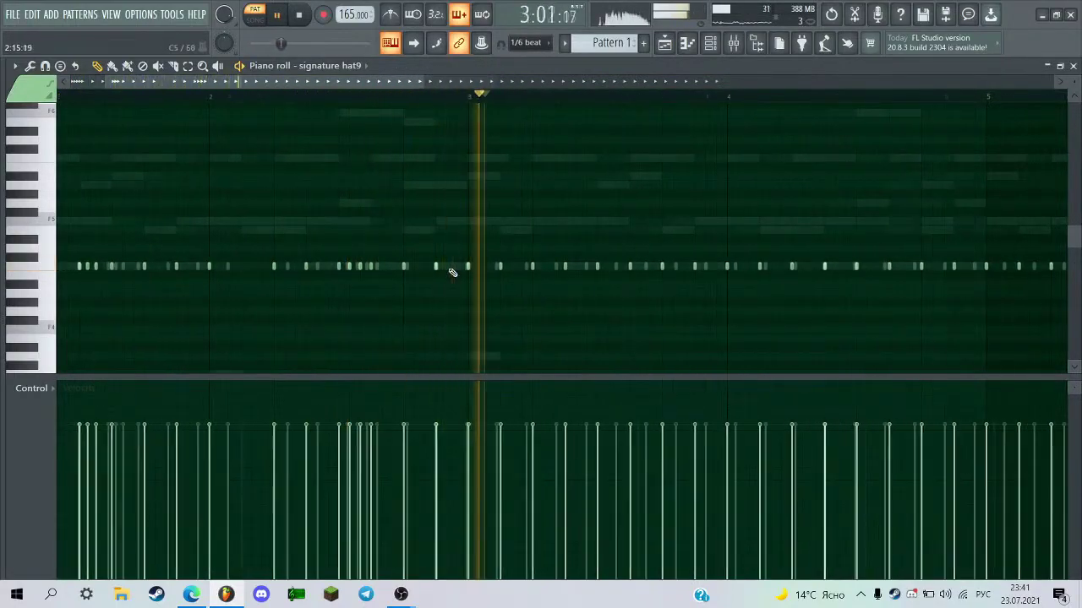
Delete the second hi-hat hit of bar 3 and add two extra 1/6-beat hats after its beat 3 hit.
scroll(449, 269, "down", 2, "ctrl")
scroll(558, 279, "up", 4, "ctrl")
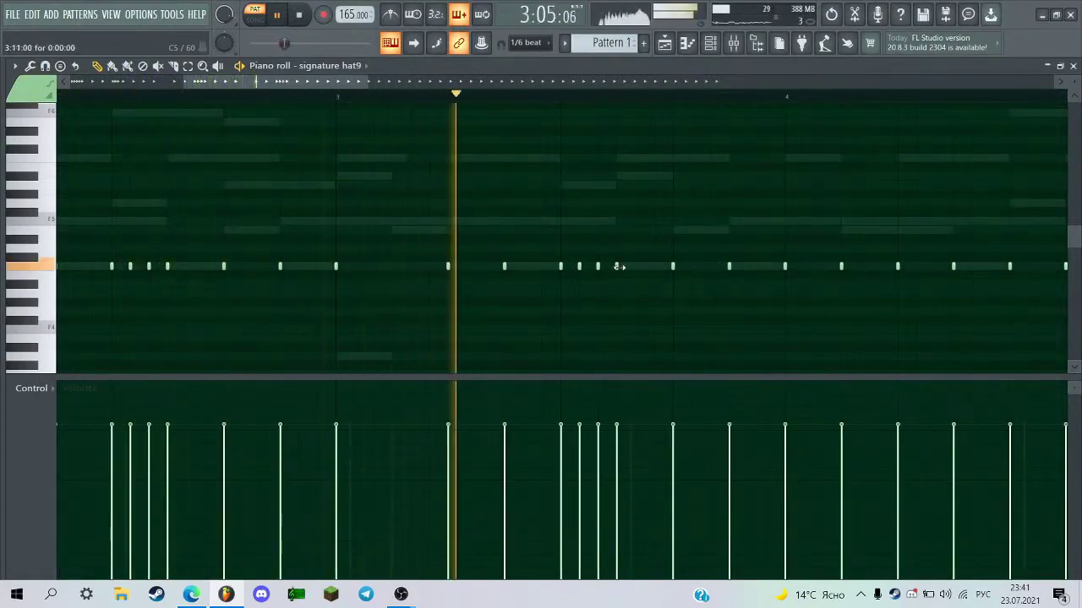
scroll(591, 276, "down", 4, "ctrl")
key("space")
Set the snap to 1/3 beat and place seven hats on F#4 from beat 1 to beat 3 of bar 4.
scroll(431, 295, "up", 1, "ctrl")
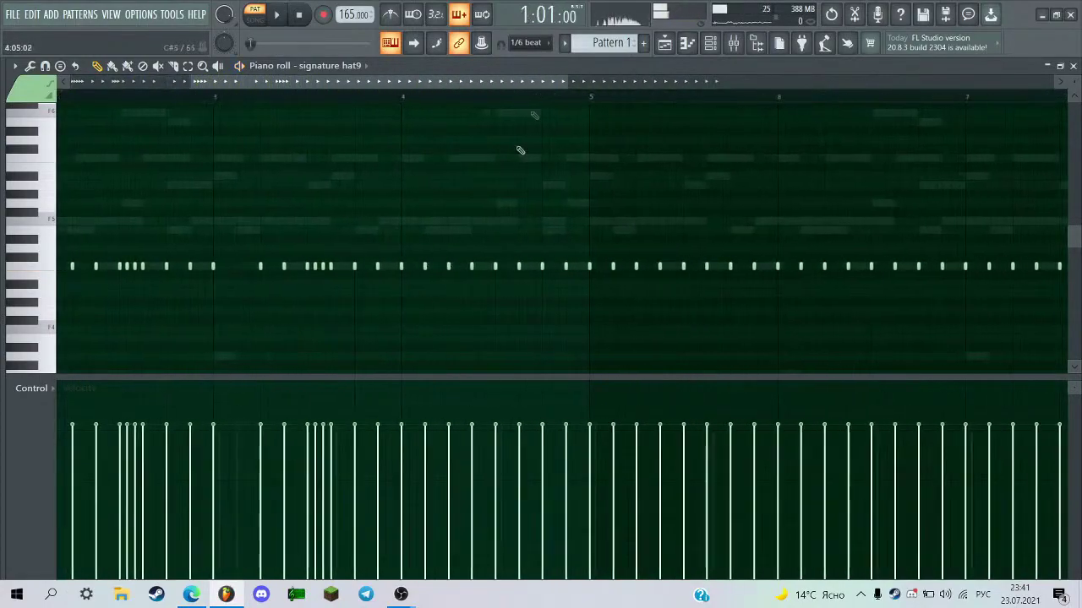
left_click(528, 43)
left_click(533, 188)
scroll(397, 318, "up", 3, "ctrl")
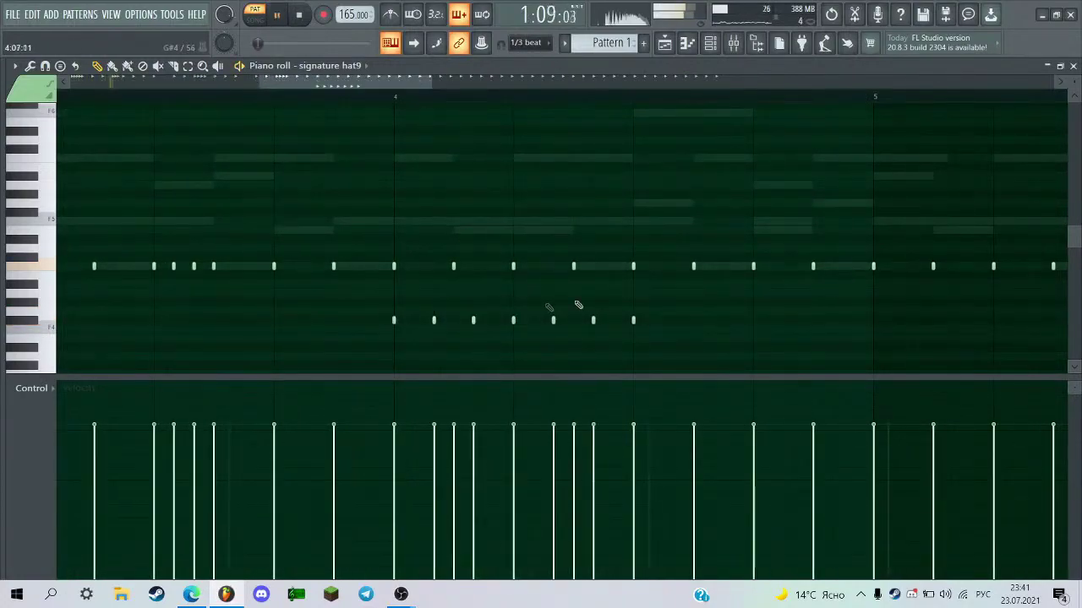
Select the F#4 hats in bar 4 and slope their velocities downward.
scroll(568, 311, "down", 3, "ctrl")
left_click_drag(422, 338, 603, 318, "ctrl")
mouse_move(463, 429)
left_mouse_down()
mouse_move(560, 481)
mouse_move(597, 515)
left_mouse_up()
scroll(655, 338, "down", 2, "ctrl")
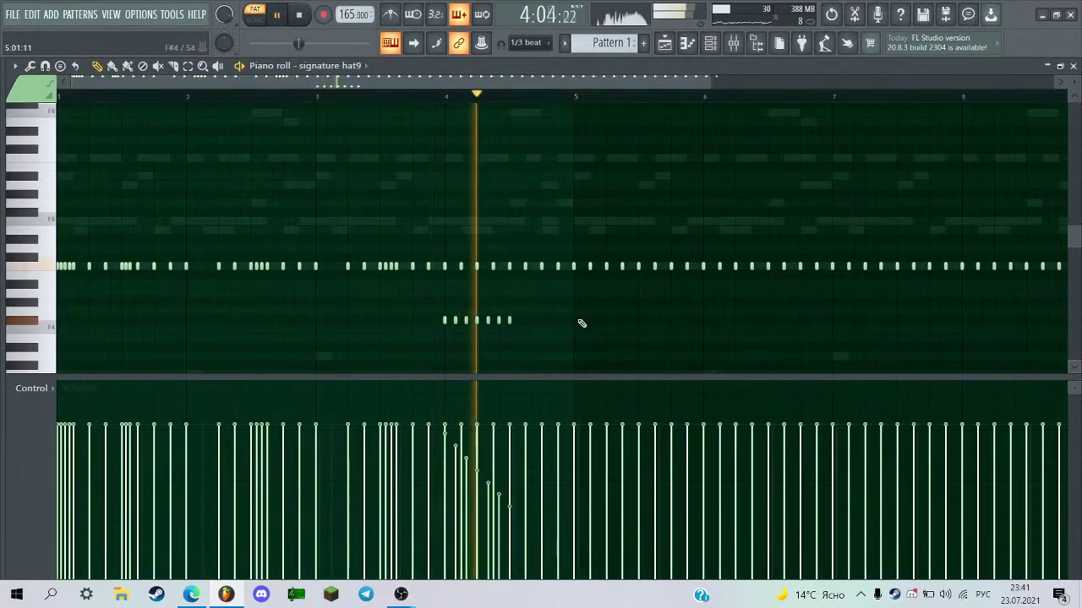
scroll(581, 324, "up", 2, "ctrl")
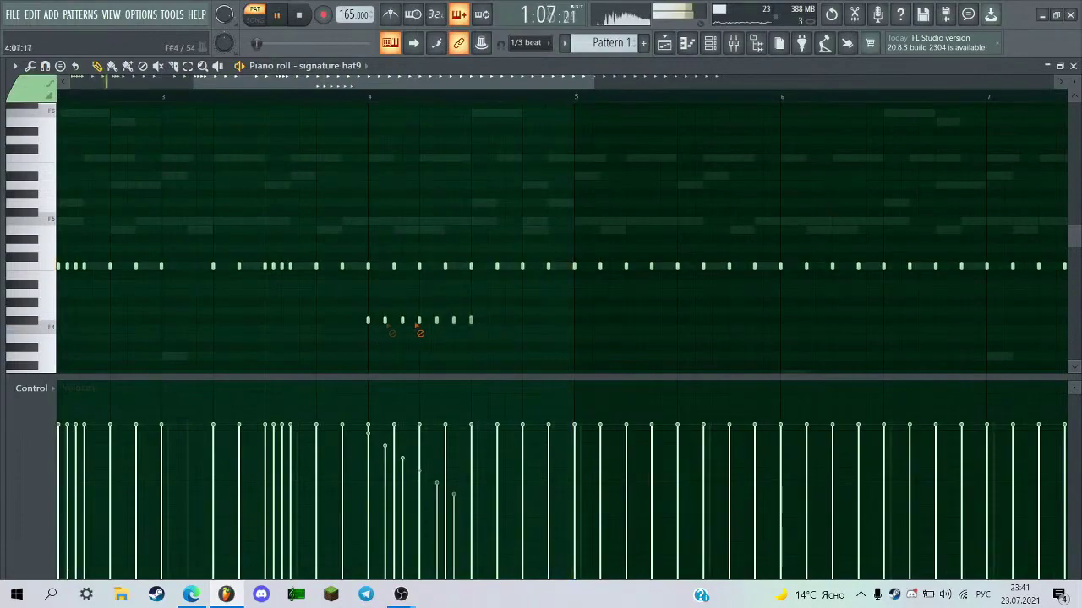
Replace the main-row hats between beats 1 and 3 of bar 4 with five 1/3-beat hats, steeply falling in velocity.
scroll(356, 325, "up", 1, "ctrl")
mouse_move(397, 273)
left_mouse_down()
mouse_move(392, 266)
mouse_move(486, 265)
mouse_move(391, 285)
left_mouse_up()
left_click_drag(386, 246, 485, 306)
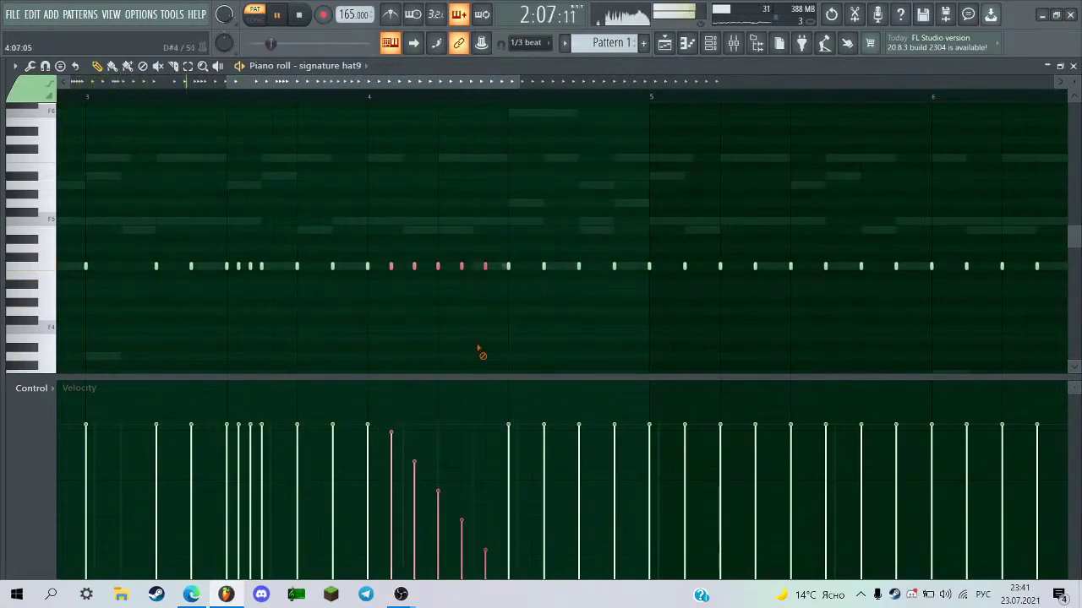
right_click(479, 350)
scroll(482, 334, "down", 3, "ctrl")
Set the snap to Line and place five hats on D5, two steps apart, from beat 1 to beat 3 of bar 4.
left_click(527, 44)
left_click(520, 57)
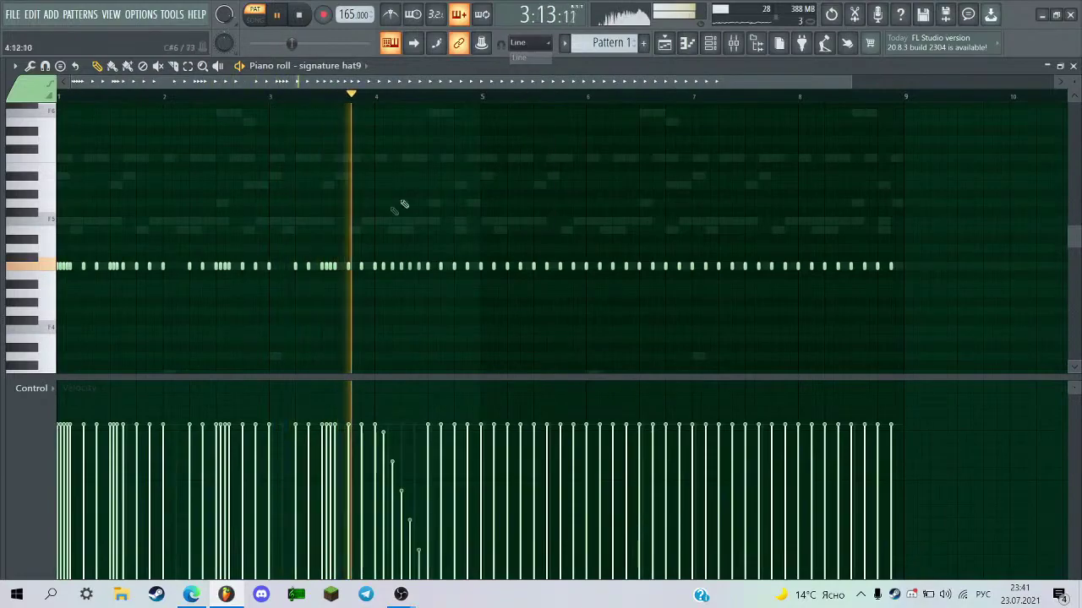
key("space")
scroll(348, 250, "up", 3, "ctrl")
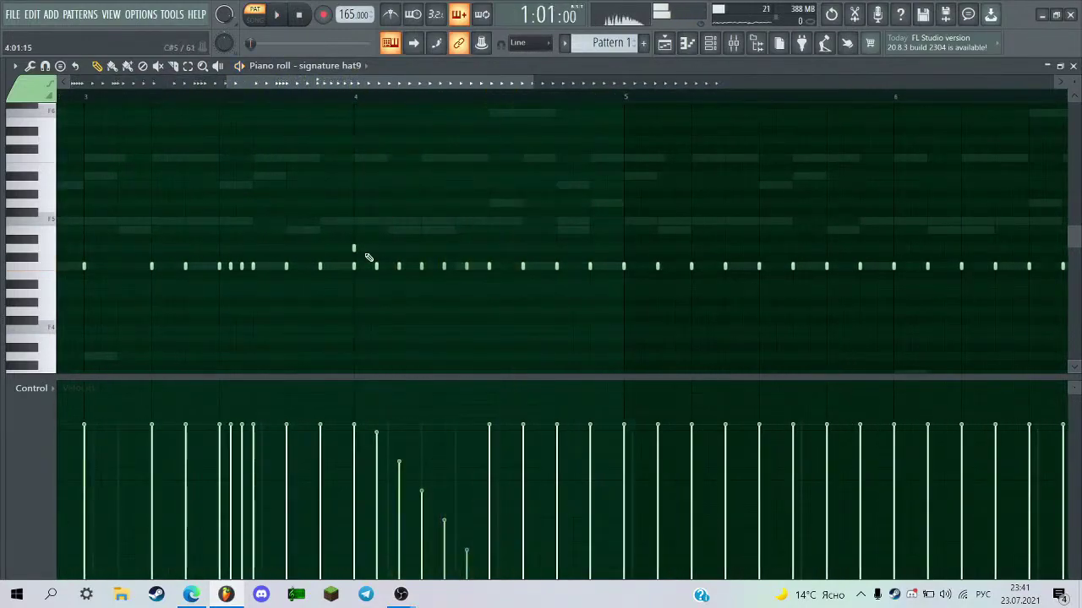
left_click(370, 249)
scroll(370, 252, "up", 2, "ctrl")
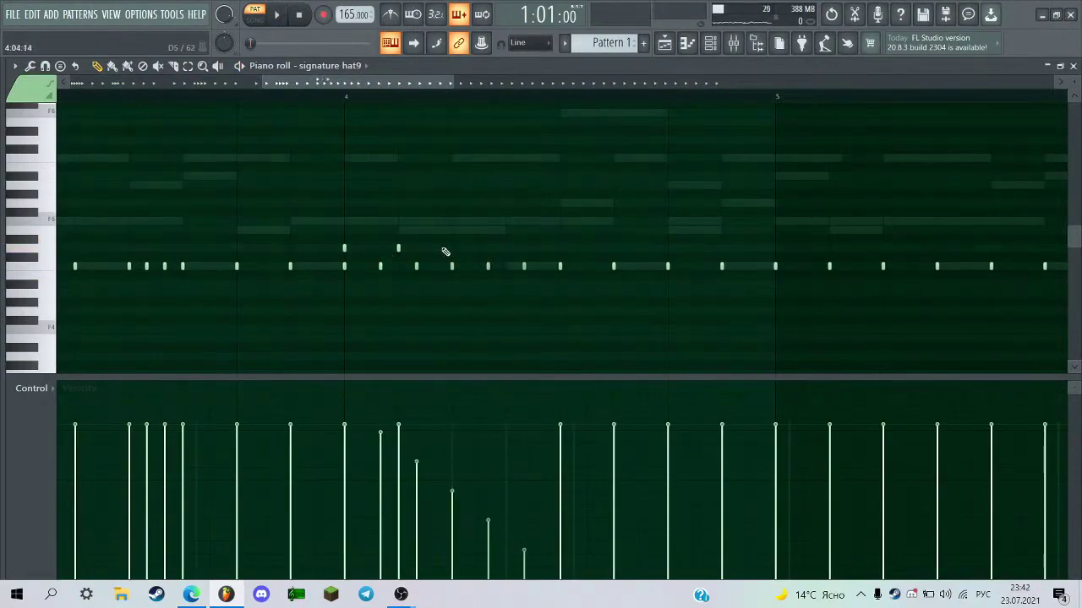
left_click(558, 248)
Select the five D5 hats in bar 4, transpose them down one semitone to C#5 and play the pattern.
scroll(532, 252, "down", 3, "ctrl")
left_click_drag(553, 249, 421, 257, "ctrl")
key("shift+Down")
scroll(369, 224, "up", 2, "ctrl")
scroll(386, 212, "down", 3, "ctrl")
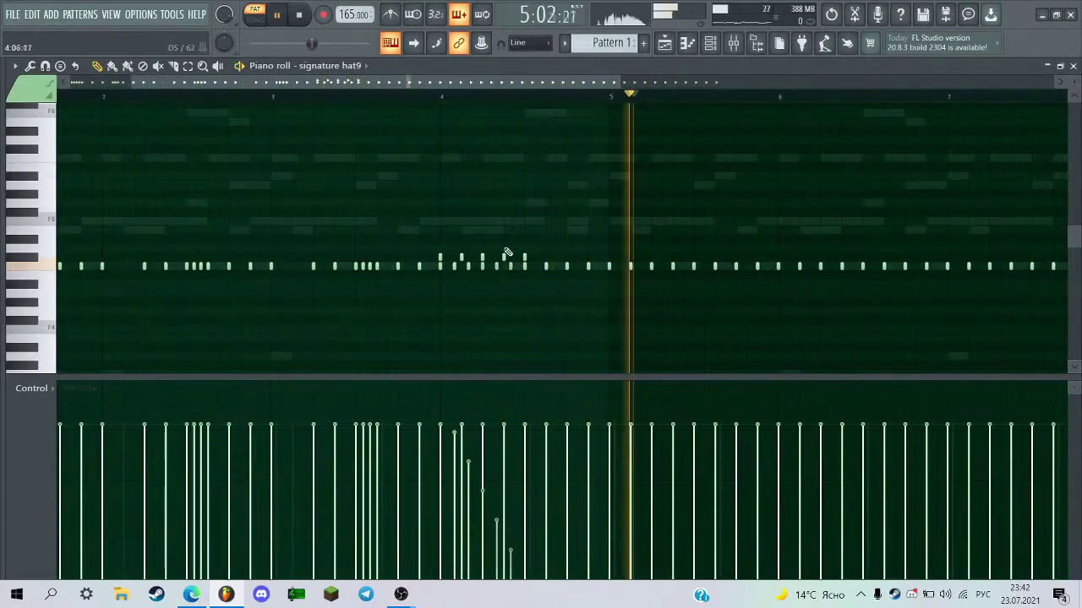
Delete all hi-hat notes from bar 5 to bar 8.
scroll(504, 250, "down", 2, "ctrl")
left_click_drag(478, 269, 895, 267)
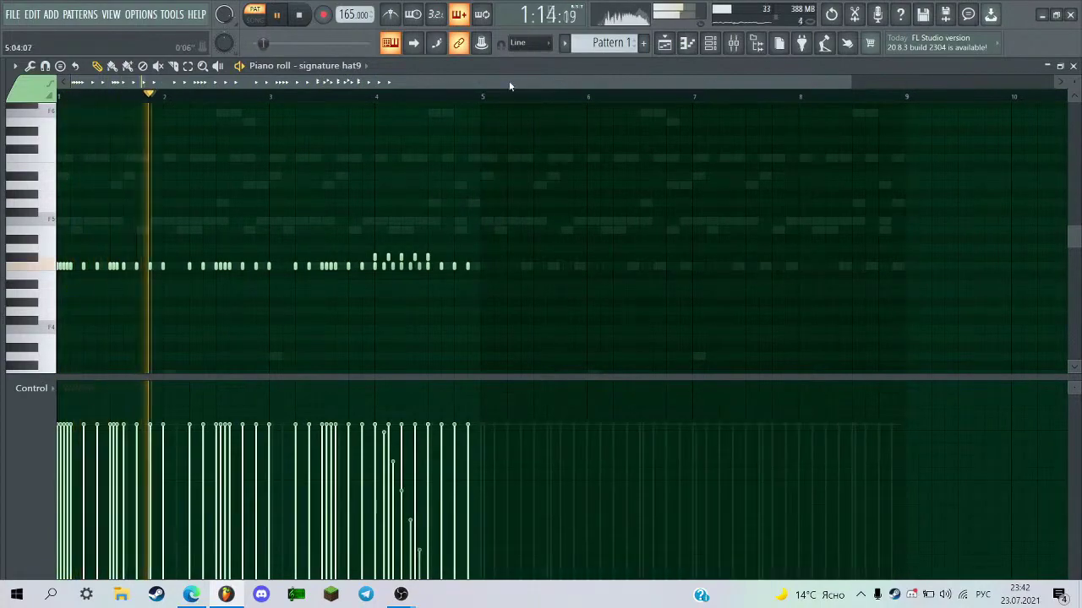
scroll(475, 105, "up", 1, "ctrl")
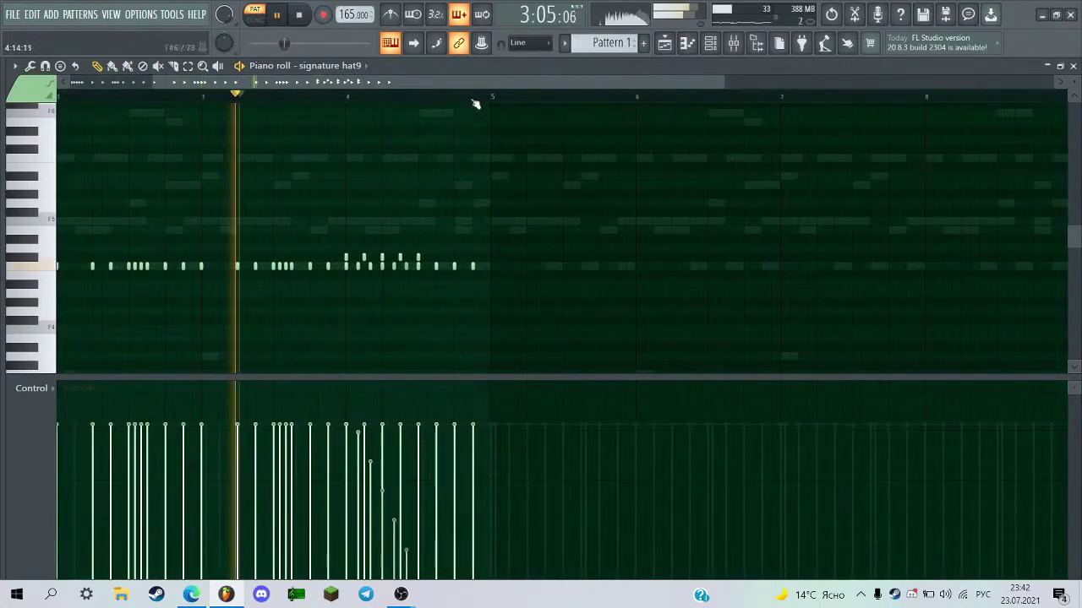
scroll(302, 169, "down", 1, "ctrl")
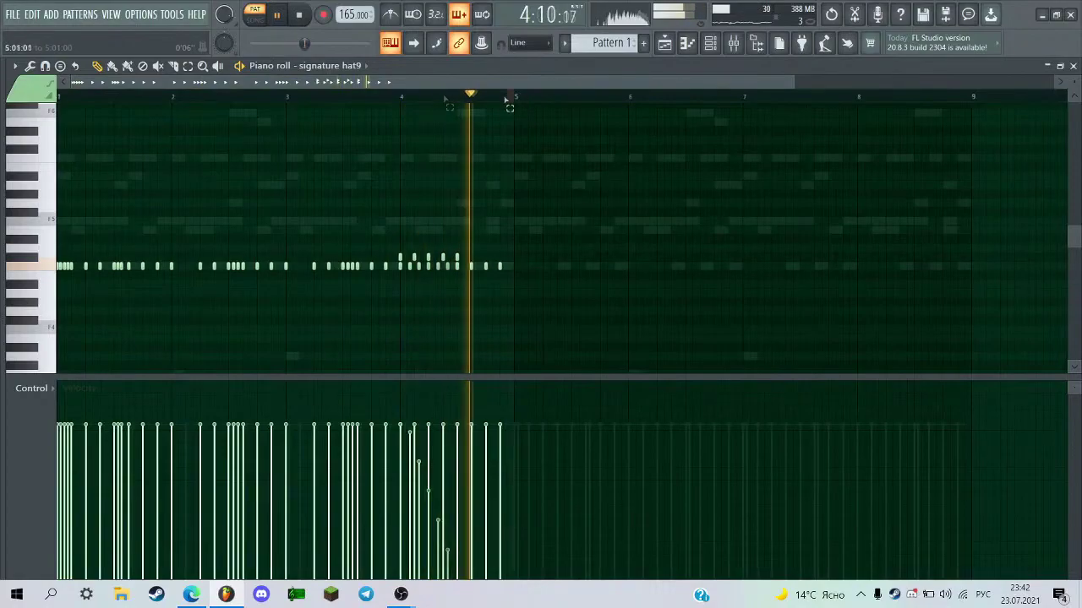
Duplicate the hi-hat notes of bars 1 to 4 into bars 5 to 8 and close the piano roll.
left_click_drag(505, 100, 3, 100, "ctrl")
key("ctrl+b")
key("ctrl+a")
key("F7")
Add the swagclap5 sample from the kit's claps folder as a new channel and place a hit on step 9.
mouse_move(2, 295)
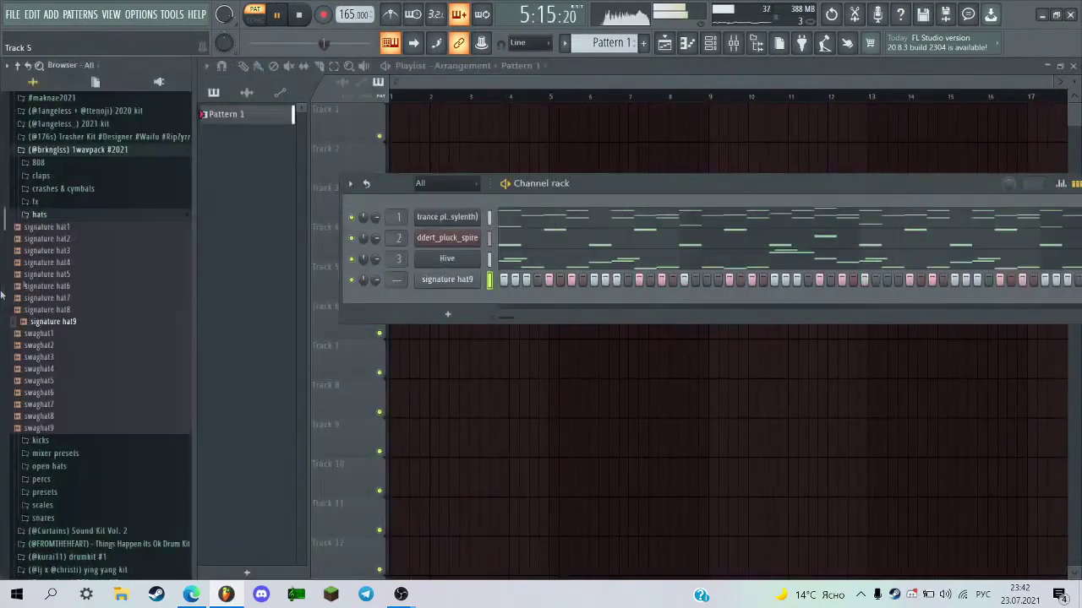
left_click(69, 177)
left_click_drag(59, 389, 419, 307)
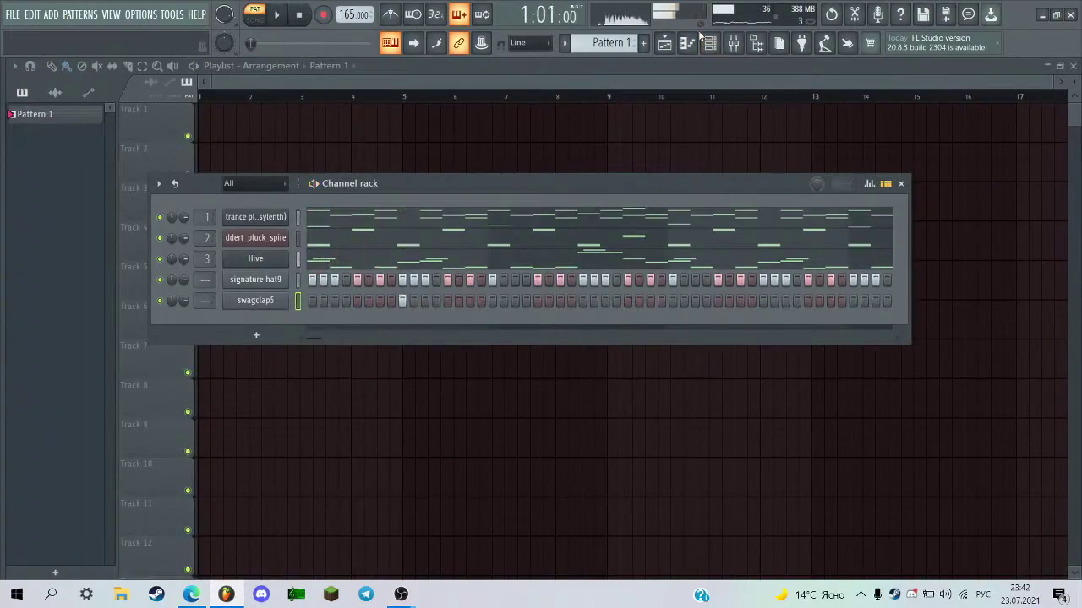
Repeat the swagclap5 hit once per bar through bar 8 in the piano roll and play the pattern.
key("F7")
key("ctrl+b")
key("ctrl+b")
key("ctrl+b")
key("ctrl+b")
key("ctrl+b")
key("ctrl+b")
key("ctrl+b")
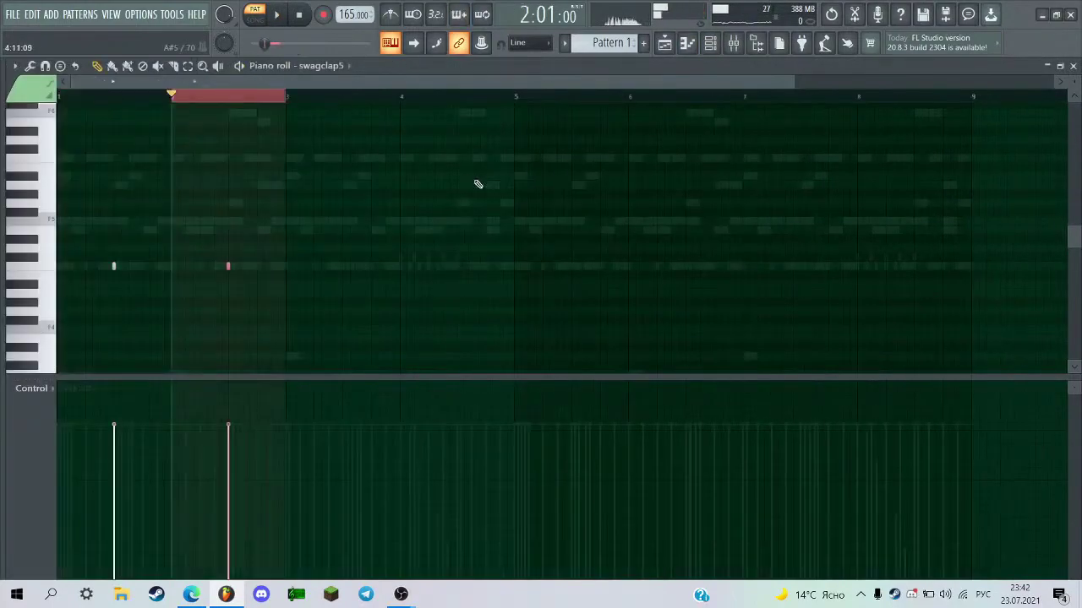
key("space")
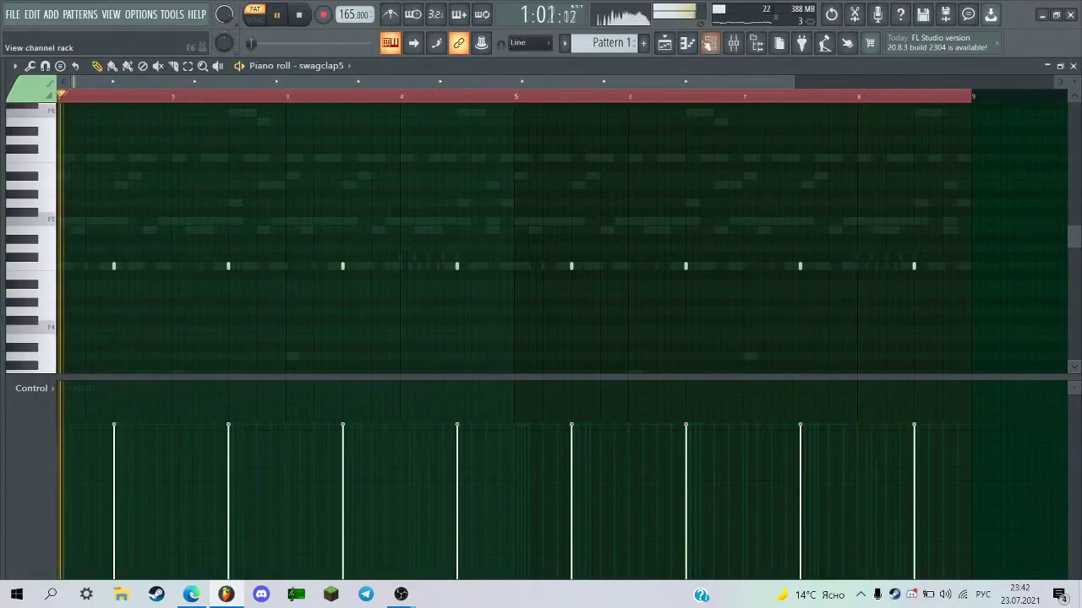
scroll(528, 80, "up", 1)
scroll(527, 81, "down", 1)
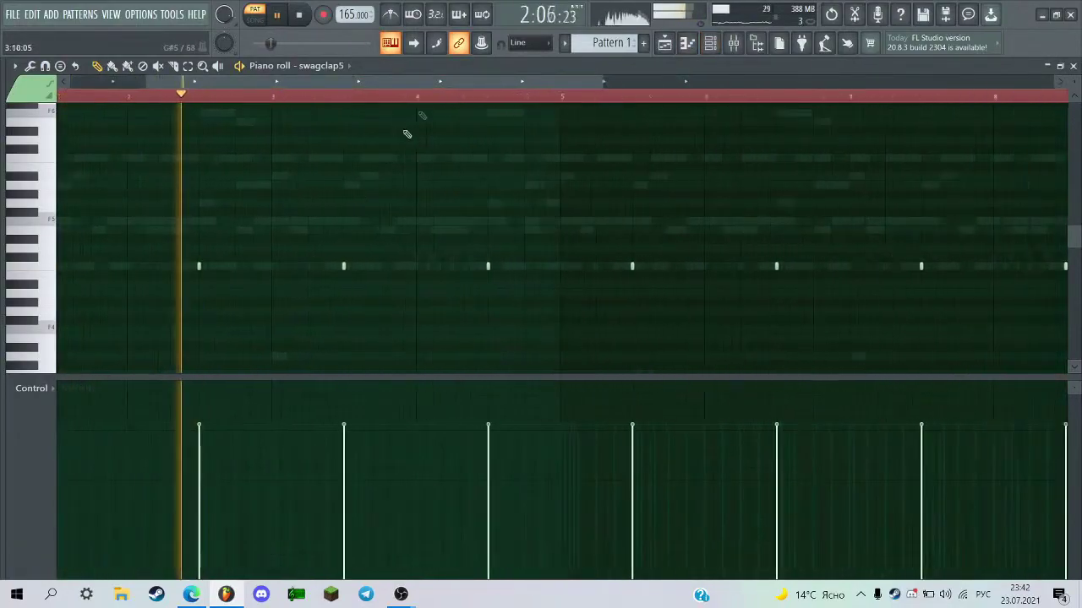
Audition other samples in the claps folder and replace the swagclap5 channel's sample with ripclap3.
left_click(712, 43)
mouse_move(3, 313)
key("space")
left_click(60, 353)
left_click(60, 342)
key("space")
left_click(43, 259)
left_click(71, 190)
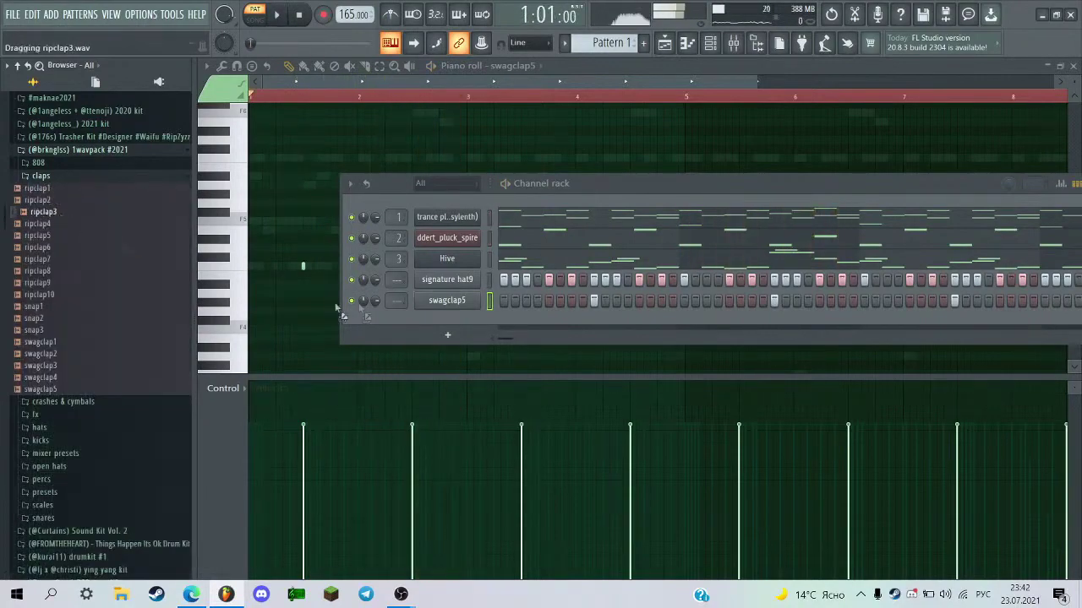
left_click_drag(338, 311, 261, 301)
Play the pattern with the ripclap3 sample and inspect its channel settings.
key("space")
key("space")
left_click(252, 301)
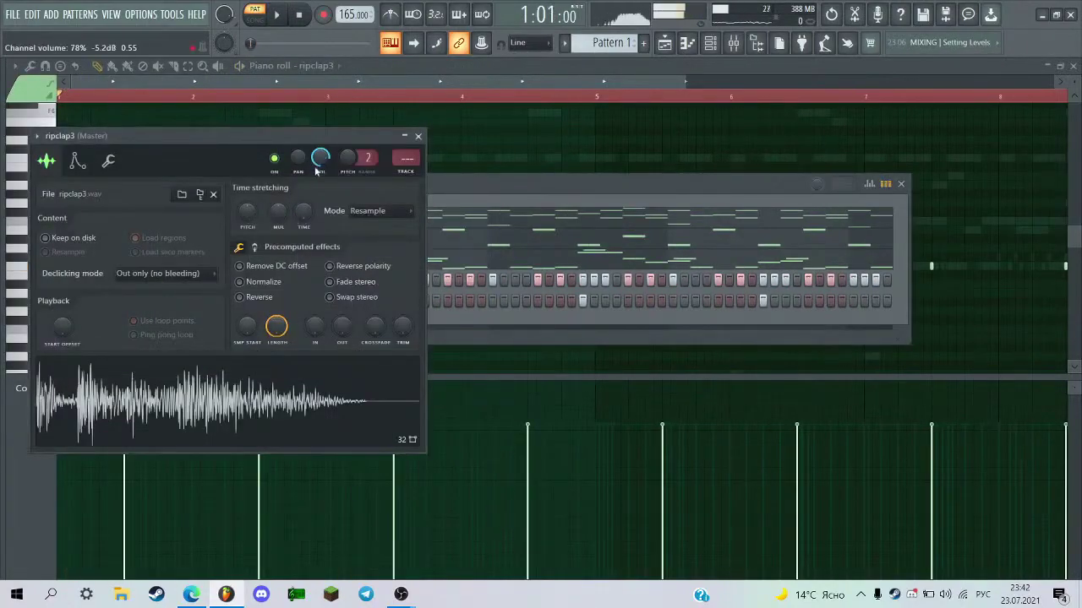
left_click(418, 136)
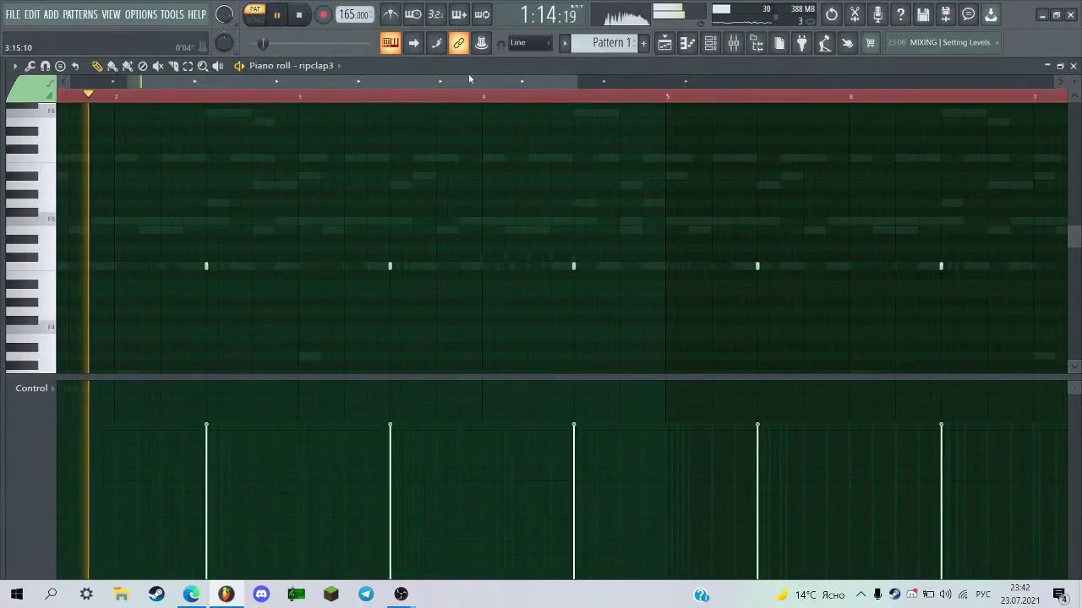
Audition more claps, replace the ripclap3 channel's sample with ripclap10, and play the pattern.
left_click(709, 43)
mouse_move(4, 290)
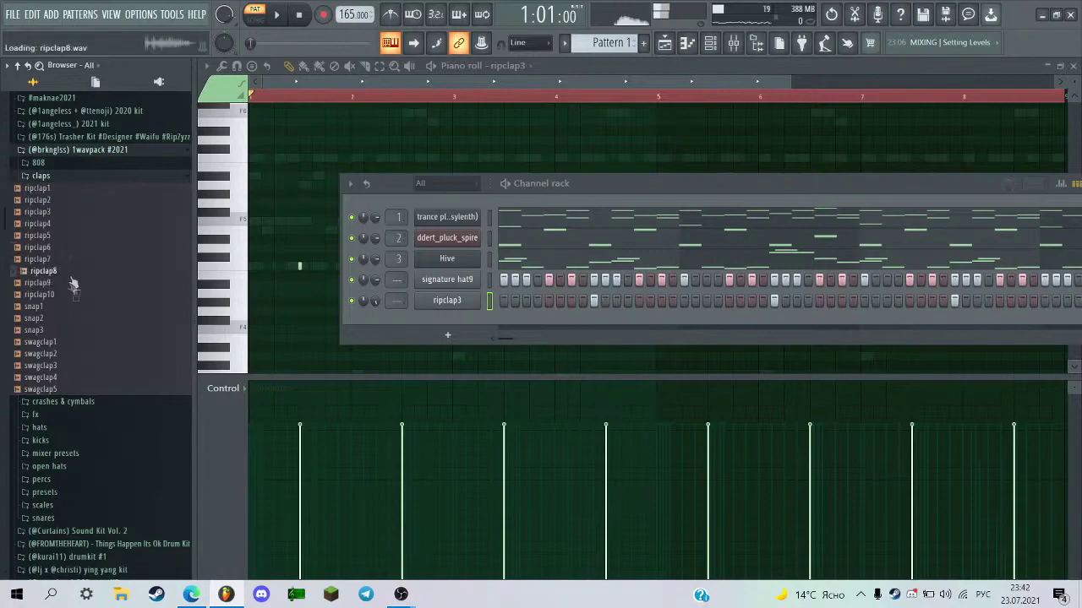
left_click_drag(426, 315, 270, 308)
key("space")
right_click(136, 202)
scroll(202, 93, "up", 2)
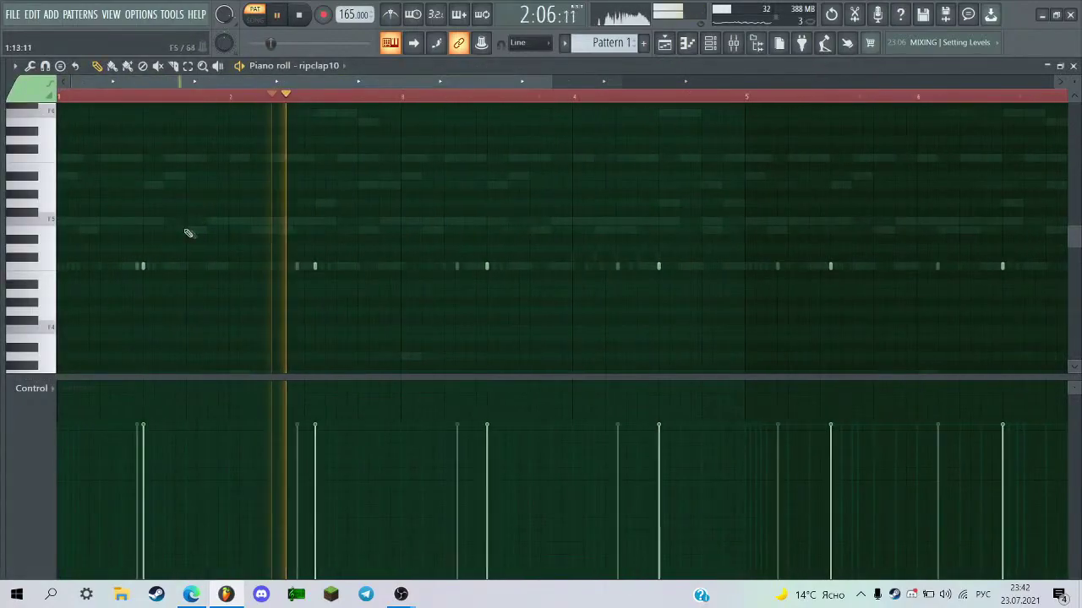
Reopen the sample browser and collapse the claps folder and the 1wavpack #2021 kit.
key("F6")
key("alt+F8")
scroll(66, 237, "up", 1)
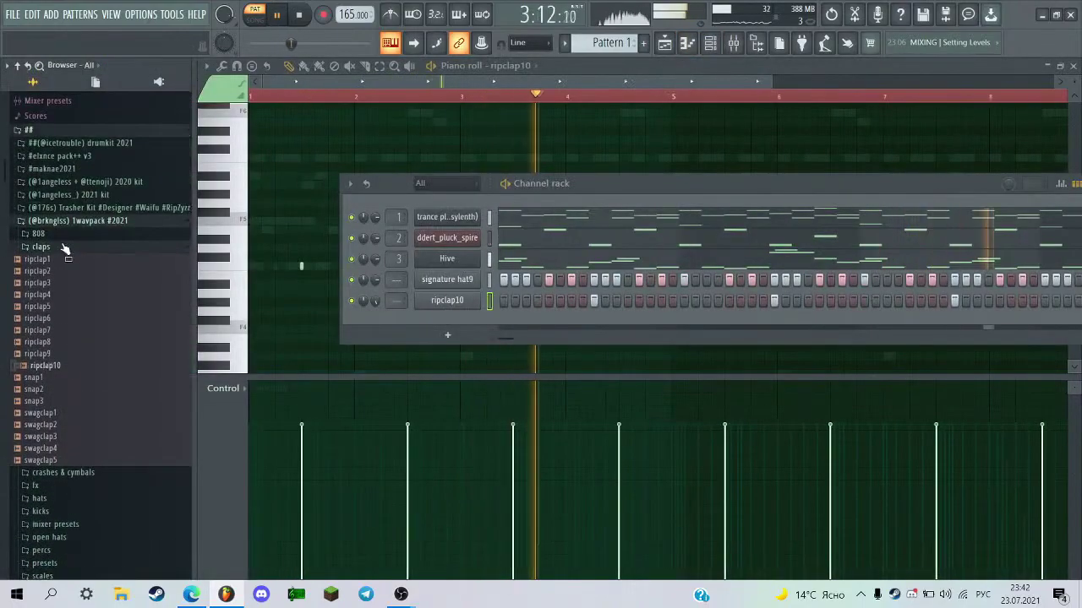
left_click(66, 246)
left_click(73, 223)
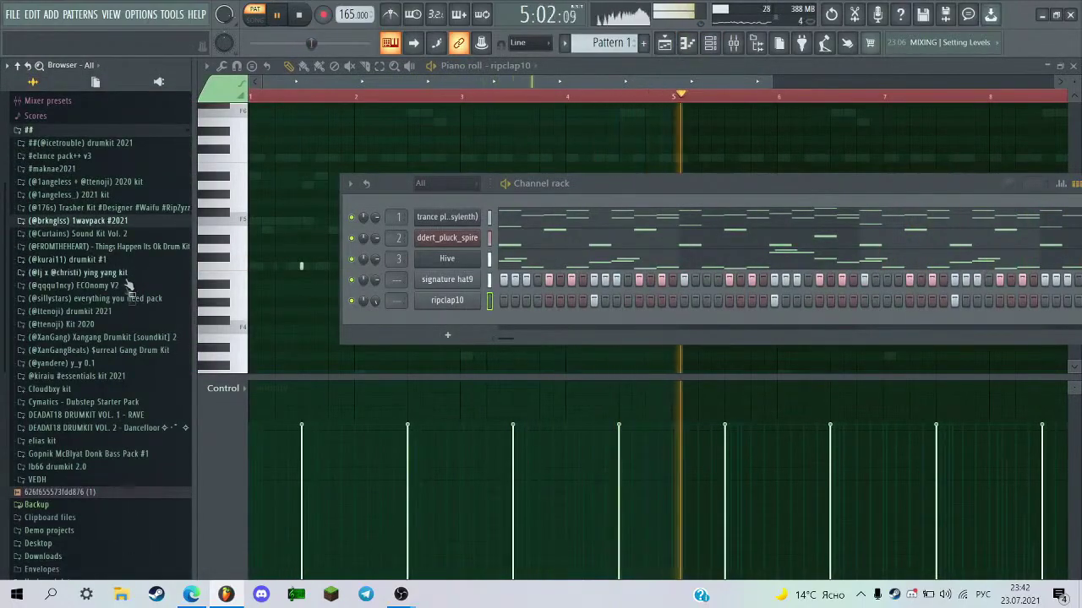
scroll(120, 385, "down", 3)
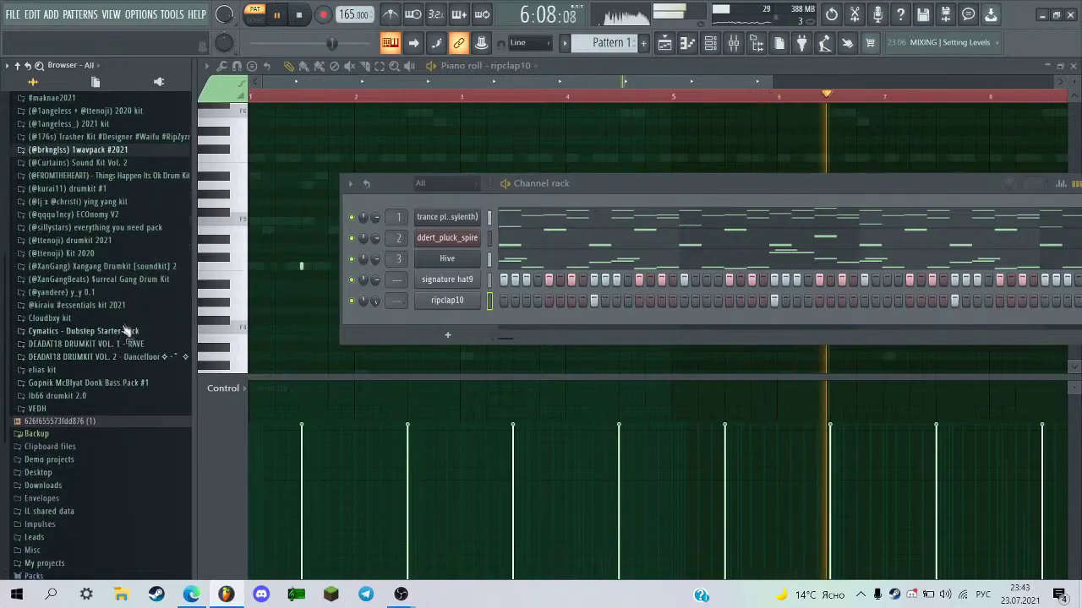
Open the claps folder of the eternal kit by elias inside elias kit.
key("space")
left_click(78, 383)
left_click(80, 382)
key("space")
left_click(82, 372)
key("space")
left_click(85, 386)
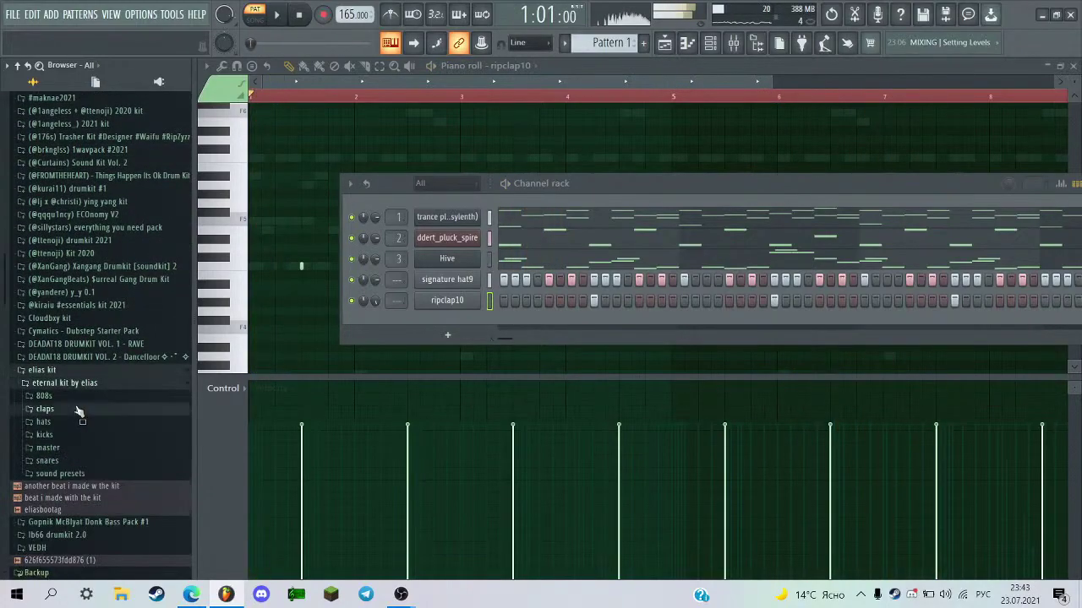
left_click(82, 408)
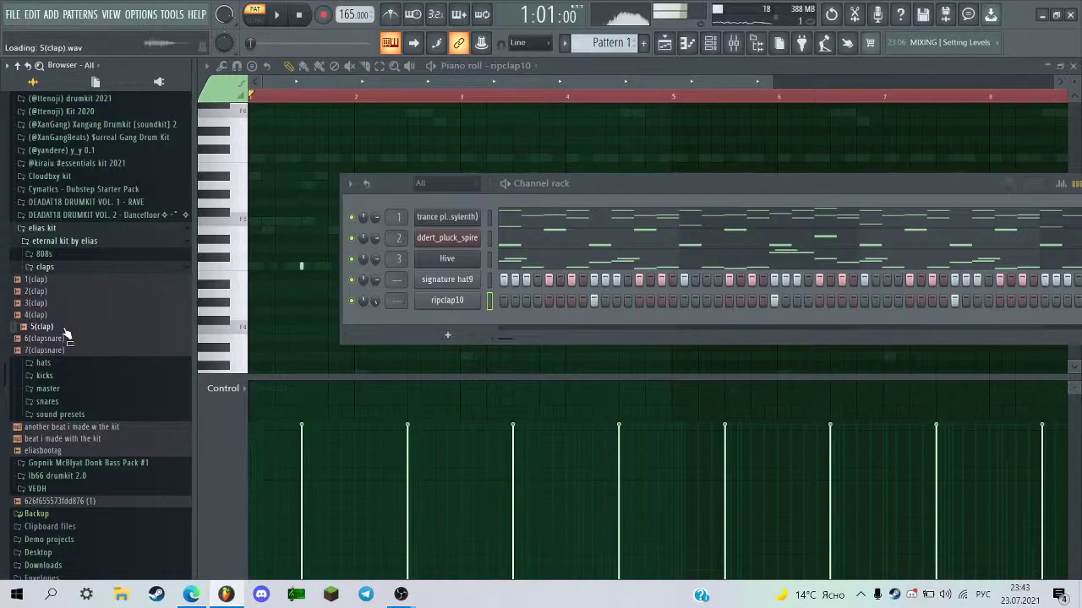
Replace the ripclap10 channel's sample with 5(clap) and turn on Normalize for it.
left_click_drag(66, 334, 320, 321)
key("space")
left_click(275, 306)
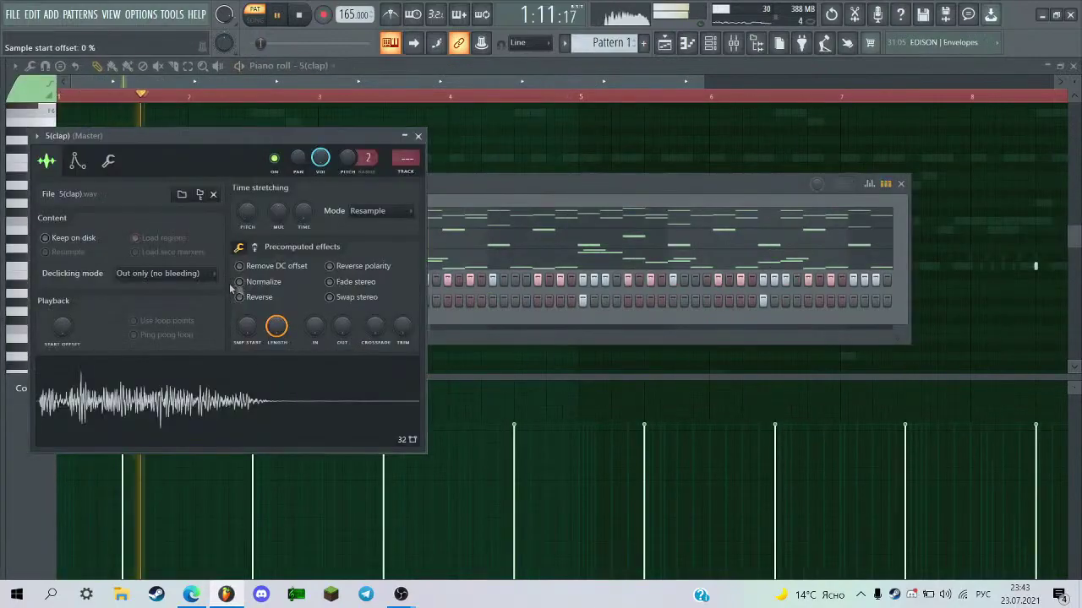
left_click(241, 282)
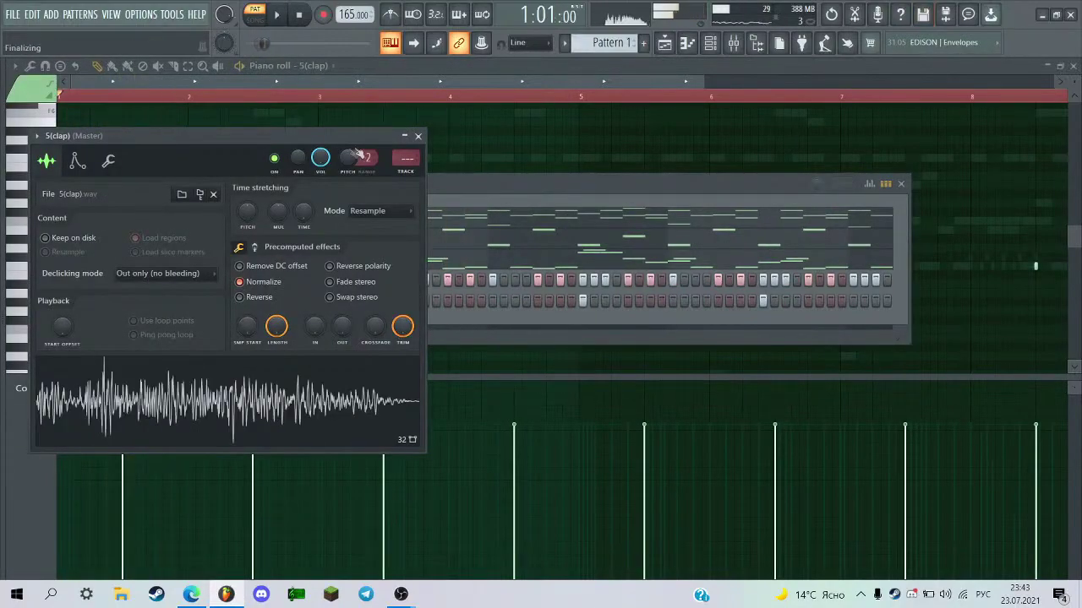
left_click(418, 135)
left_click(239, 302)
left_click(418, 135)
Collapse the elias kit folders and look through the other drum kits, including DEADAT18 DRUMKIT VOL. 2.
mouse_move(62, 333)
scroll(72, 301, "up", 2)
left_click(45, 244)
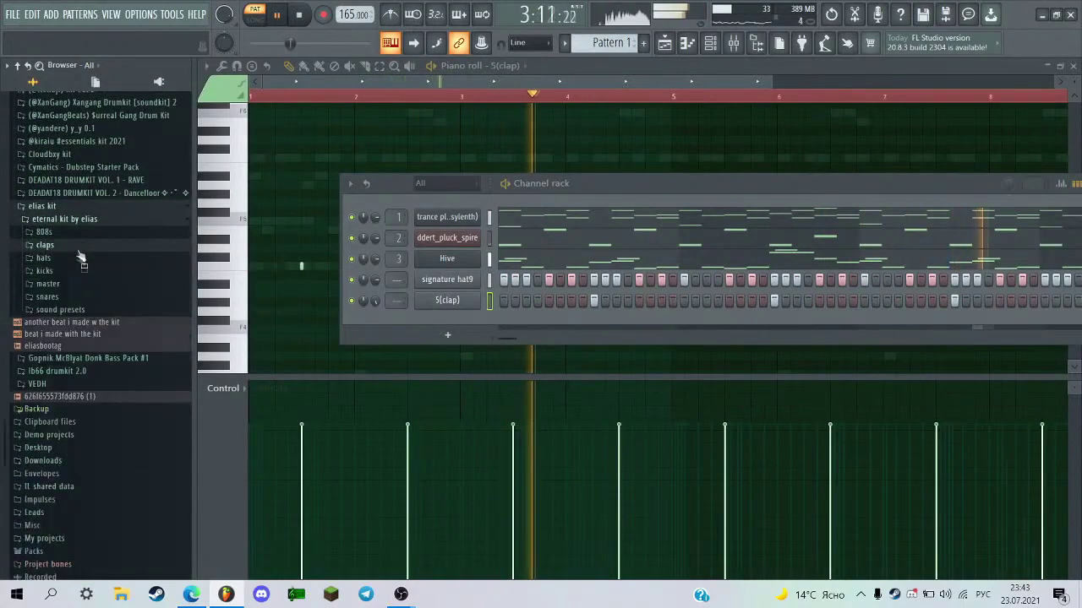
left_click(48, 368)
left_click(44, 392)
left_click(67, 407)
key("space")
key("space")
left_click(110, 277)
scroll(109, 277, "up", 5)
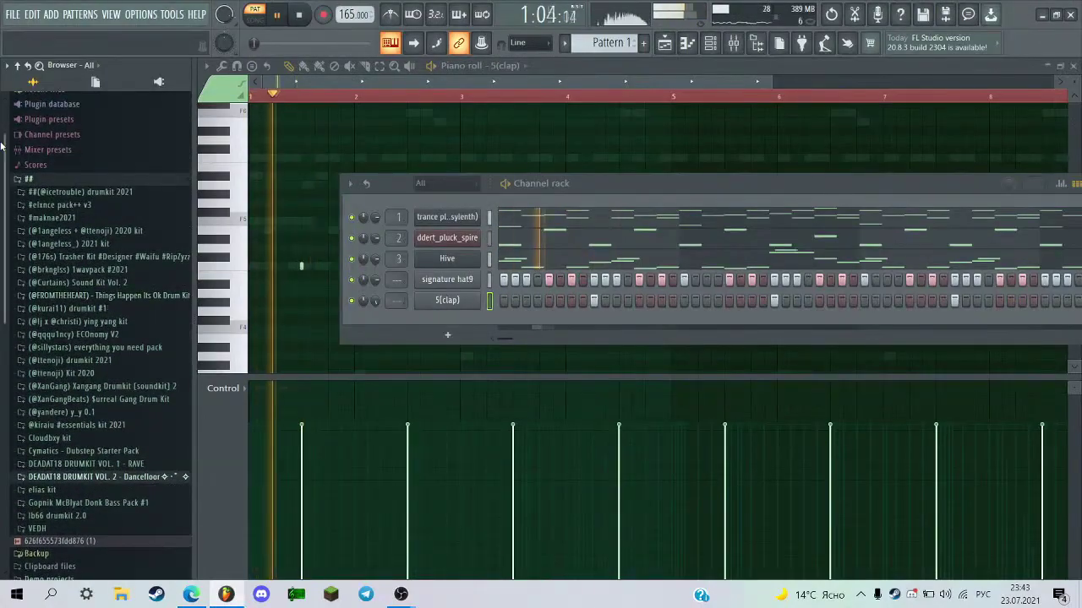
Open the snares folder of the icetrouble drumkit 2021.
left_click(85, 193)
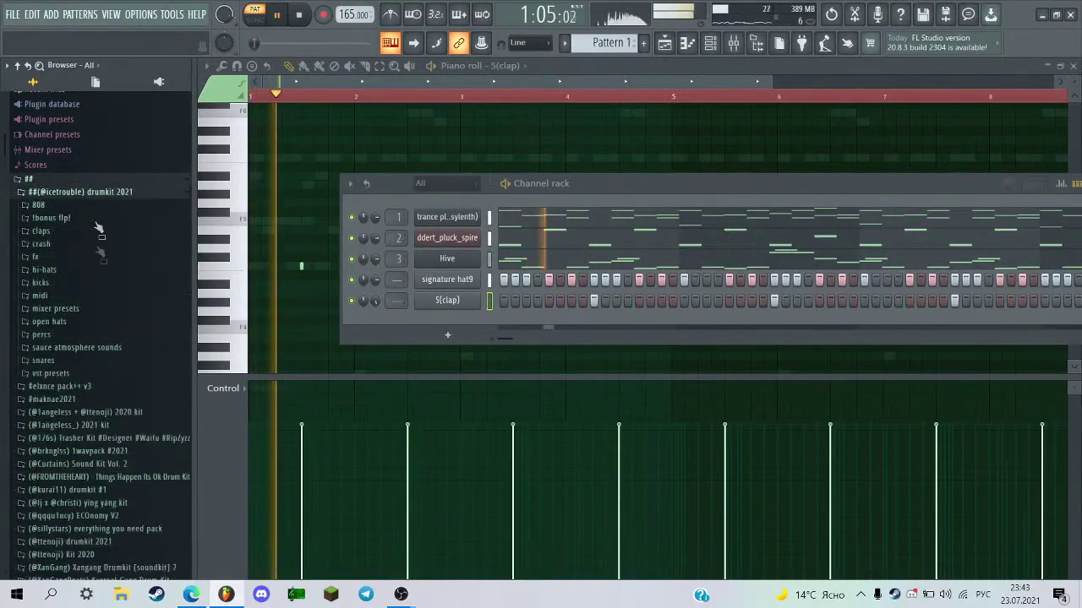
left_click(42, 361)
scroll(51, 355, "down", 2)
Audition the snare samples in the folder, including def vinso, dp classic, peep type, weird and zen.
left_click(61, 314)
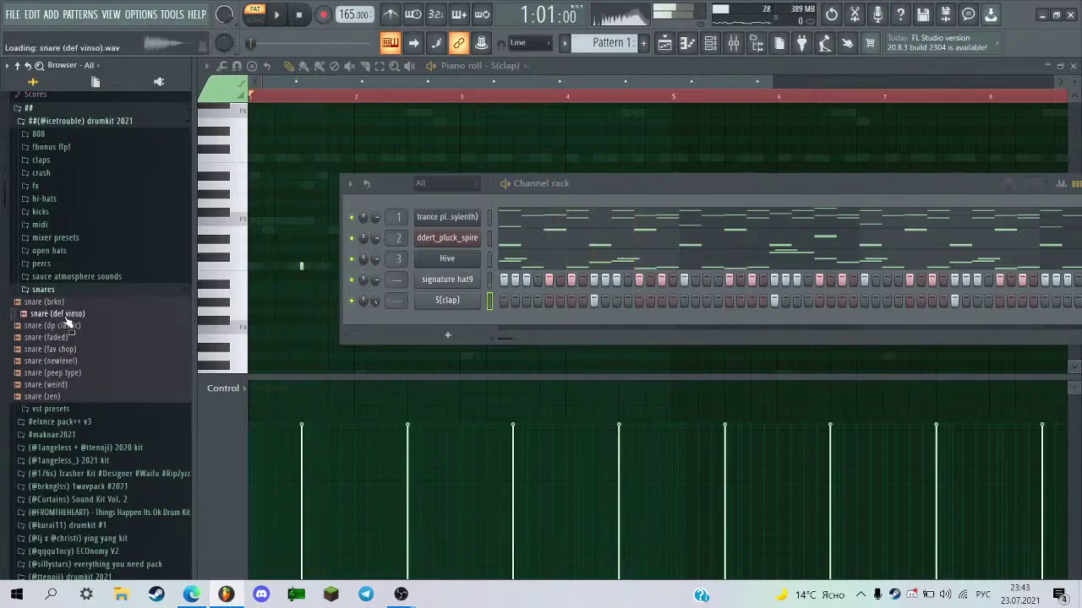
left_click(66, 326)
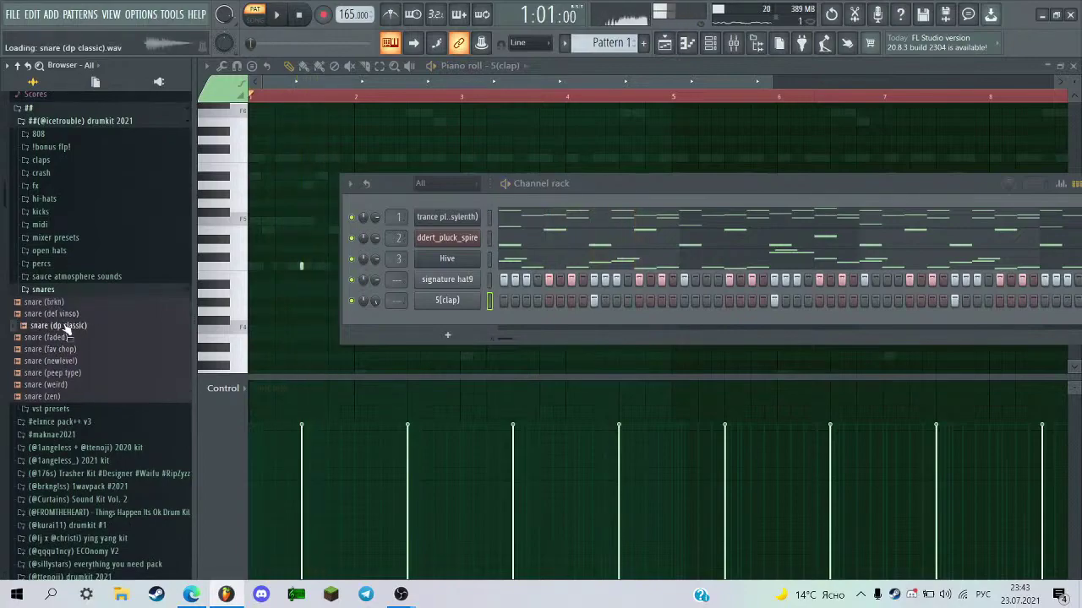
left_click(68, 373)
left_click(64, 385)
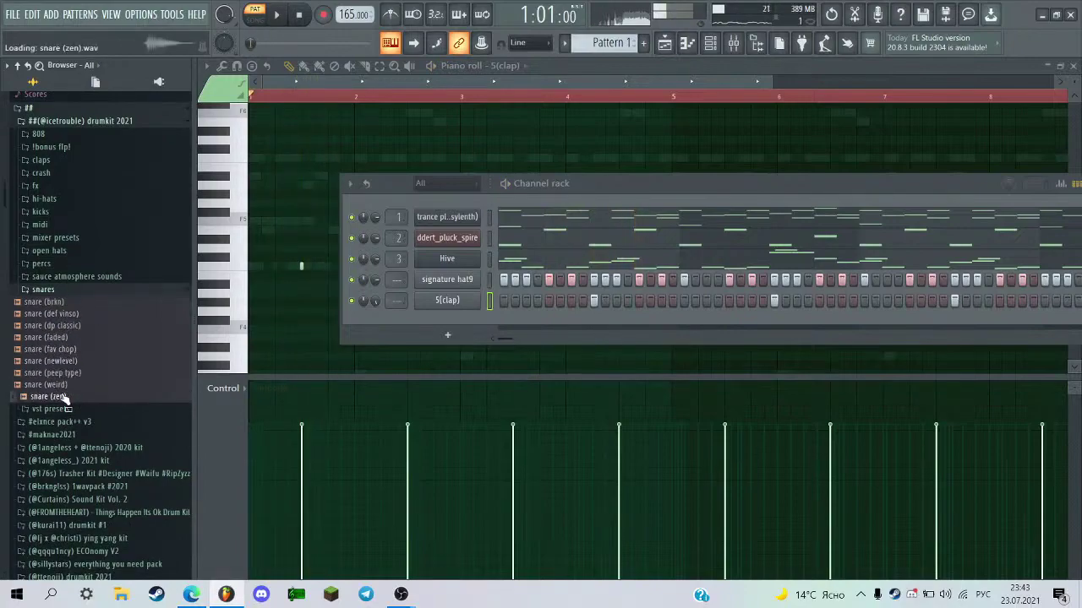
left_click(71, 325)
left_click(73, 314)
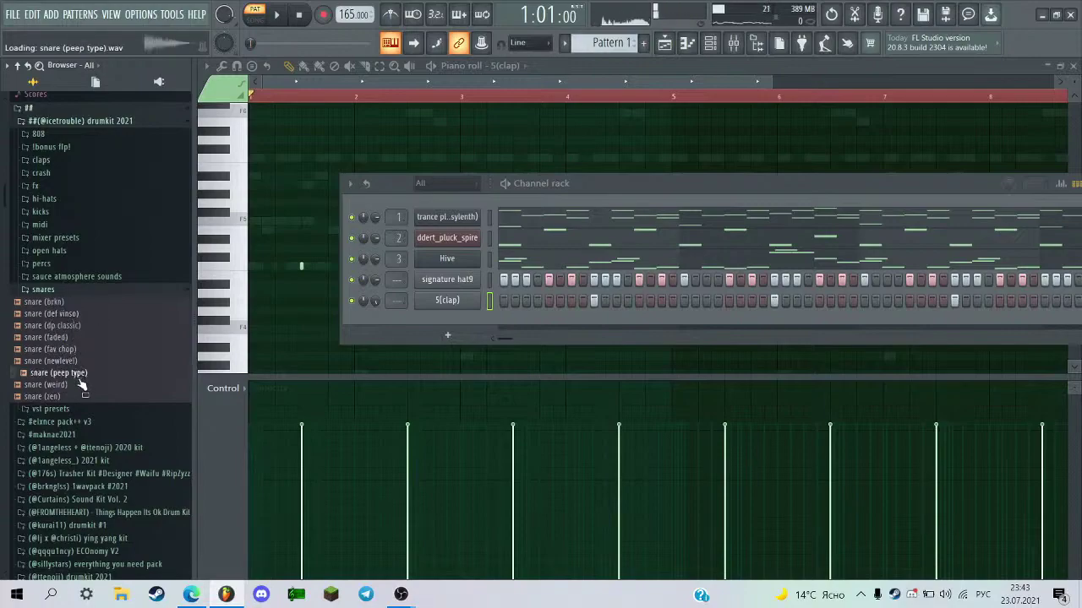
Add snare (dp classic) as a new channel and place hits on steps 3 and 19.
left_click_drag(76, 336, 237, 324)
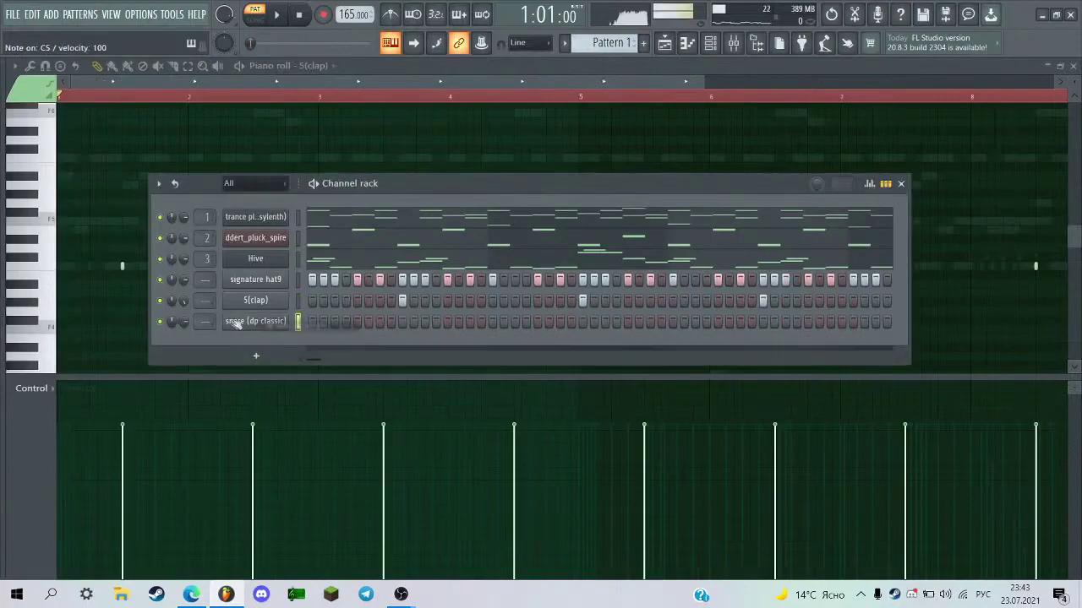
left_click(335, 322)
key("space")
left_click(514, 322)
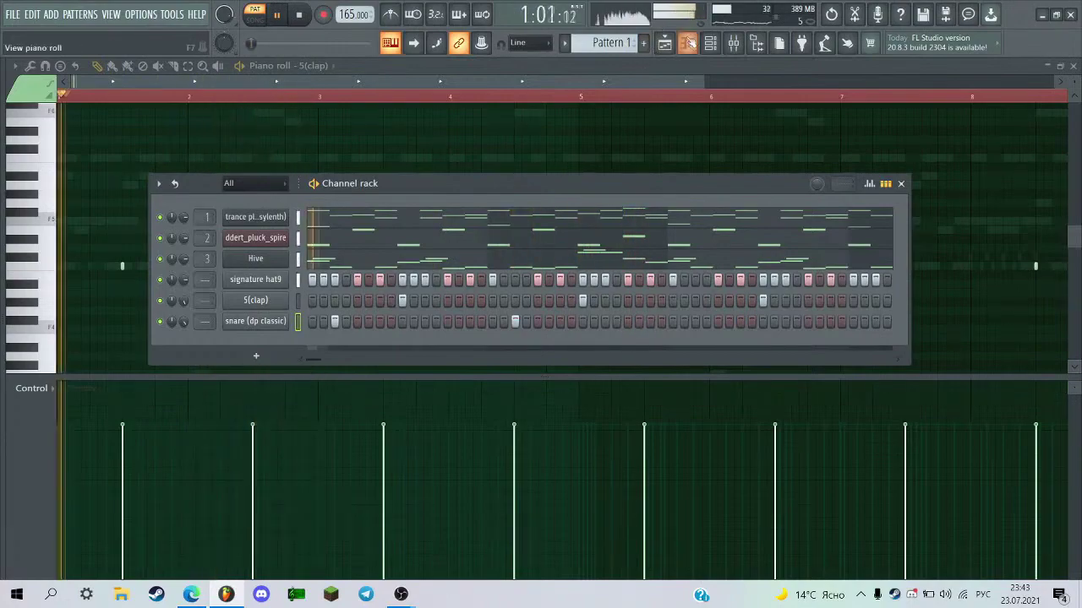
Open the snare (dp classic) piano roll and add a hit near the end of bar 3.
left_click(690, 42)
scroll(466, 182, "up", 2)
scroll(225, 164, "left", 2)
key("space")
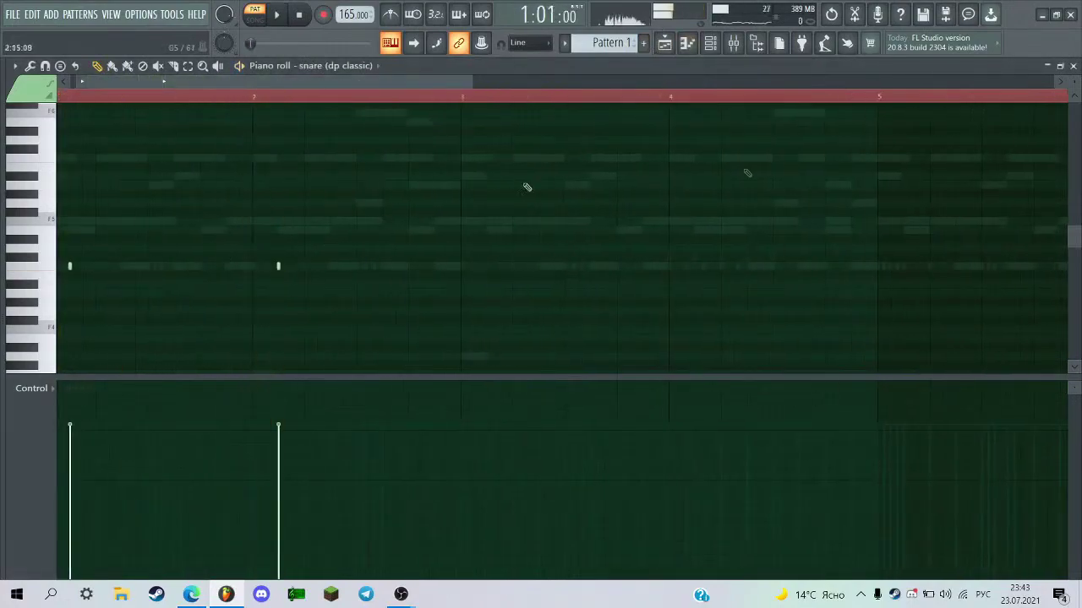
scroll(1073, 112, "up", 1)
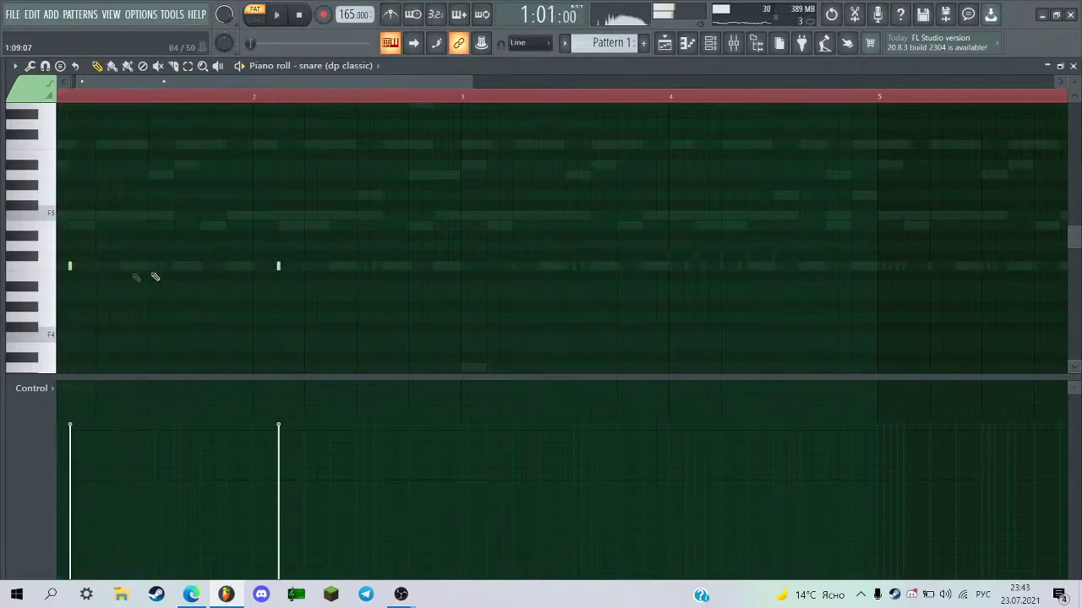
scroll(193, 229, "down", 3)
scroll(213, 270, "up", 2)
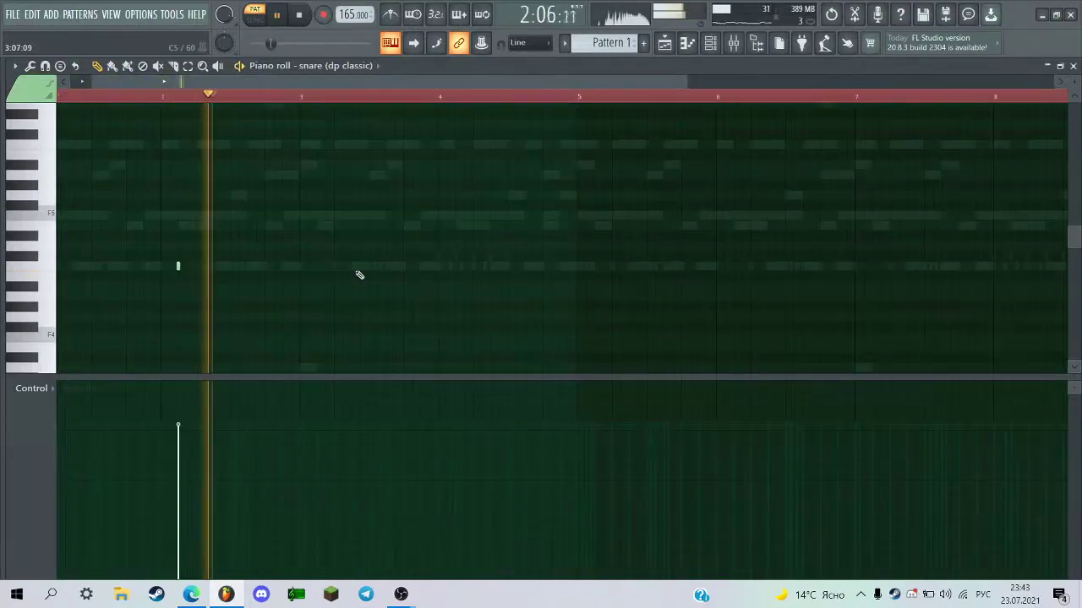
left_click(459, 267)
left_click_drag(463, 269, 435, 266)
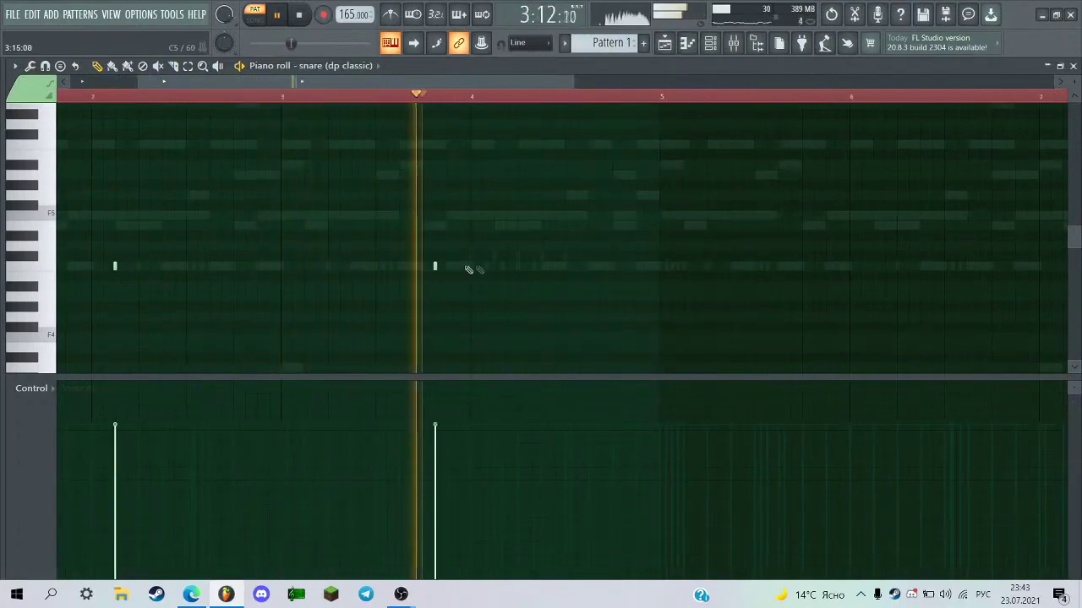
Add a snare hit early in bar 4 and play the pattern from the start.
left_click(502, 267)
left_click_drag(502, 265, 505, 266)
scroll(478, 290, "down", 4)
scroll(350, 316, "up", 2)
scroll(352, 315, "down", 3)
scroll(352, 314, "up", 4)
left_click_drag(499, 80, 331, 125)
key("space")
key("space")
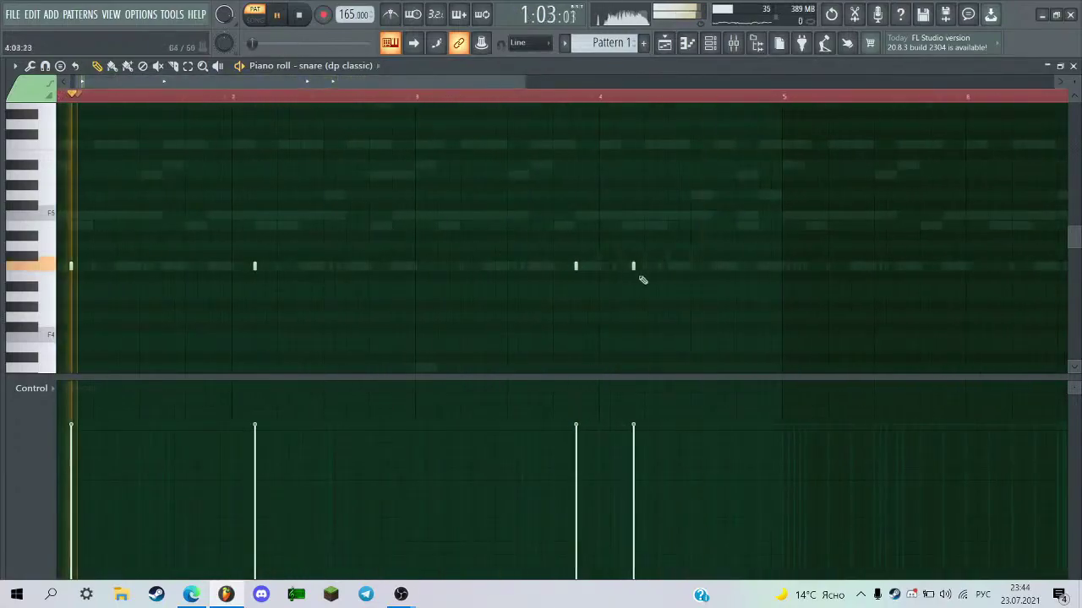
Replace the bar 4 snare hit with one on the third step of the bar.
left_click_drag(633, 267, 643, 265)
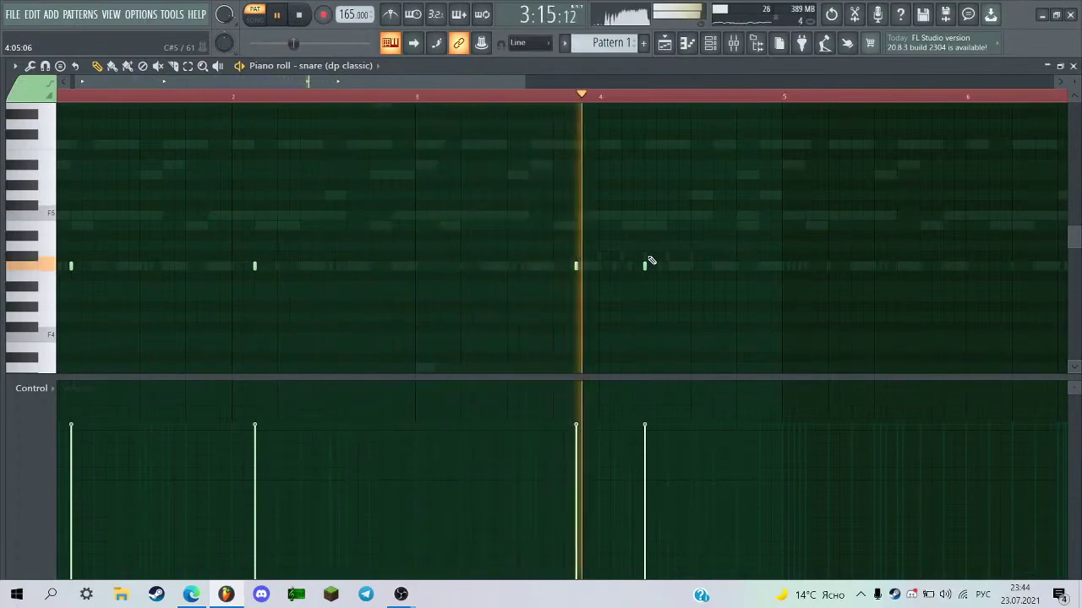
right_click(645, 266)
left_click(622, 266)
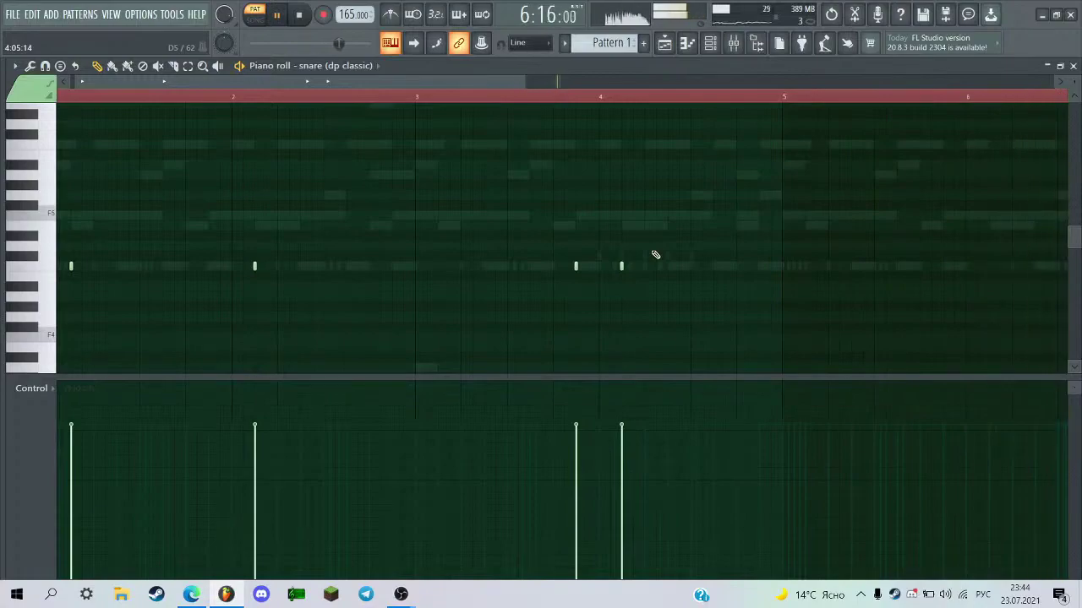
Duplicate the snare hits of bars 1 to 4 into bars 5 to 8, and show the playlist with the channel rack.
left_click(712, 47)
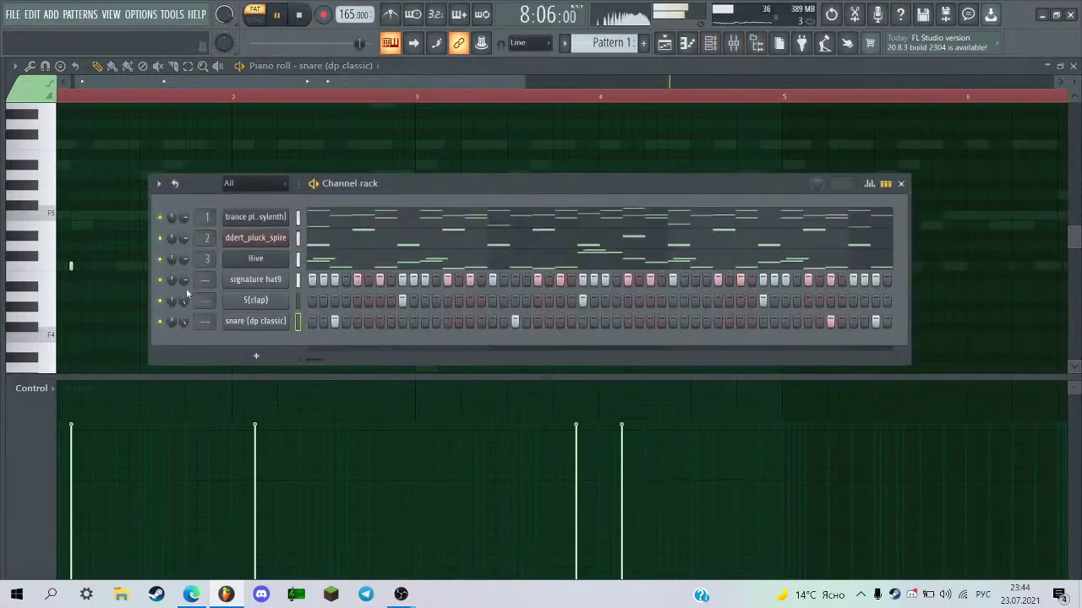
key("F6")
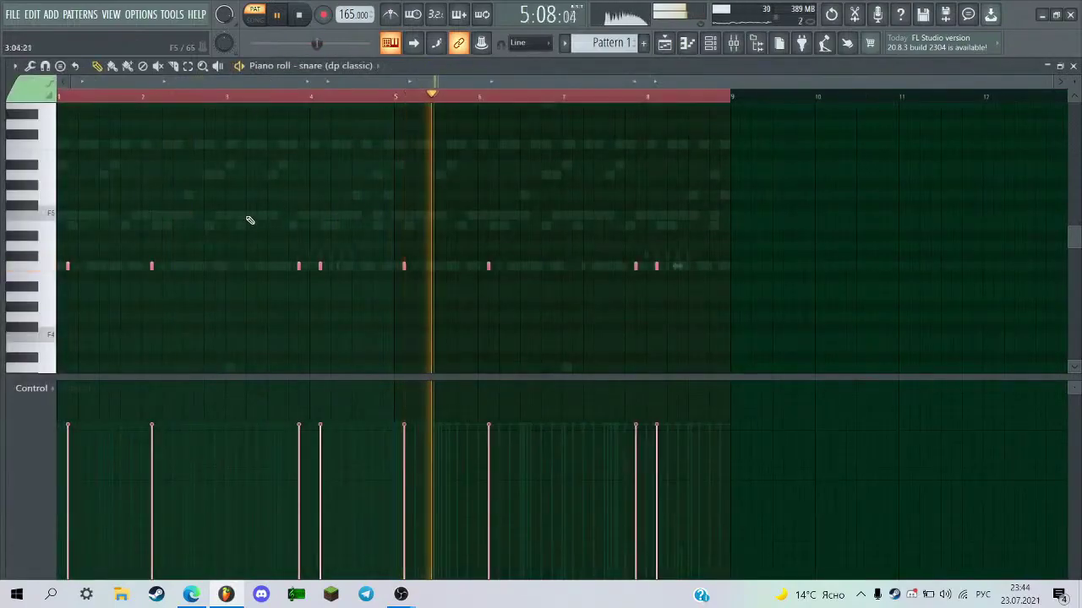
key("F5")
key("F6")
Adjust the pitch of the 5(clap) channel and close its settings.
left_click(250, 303)
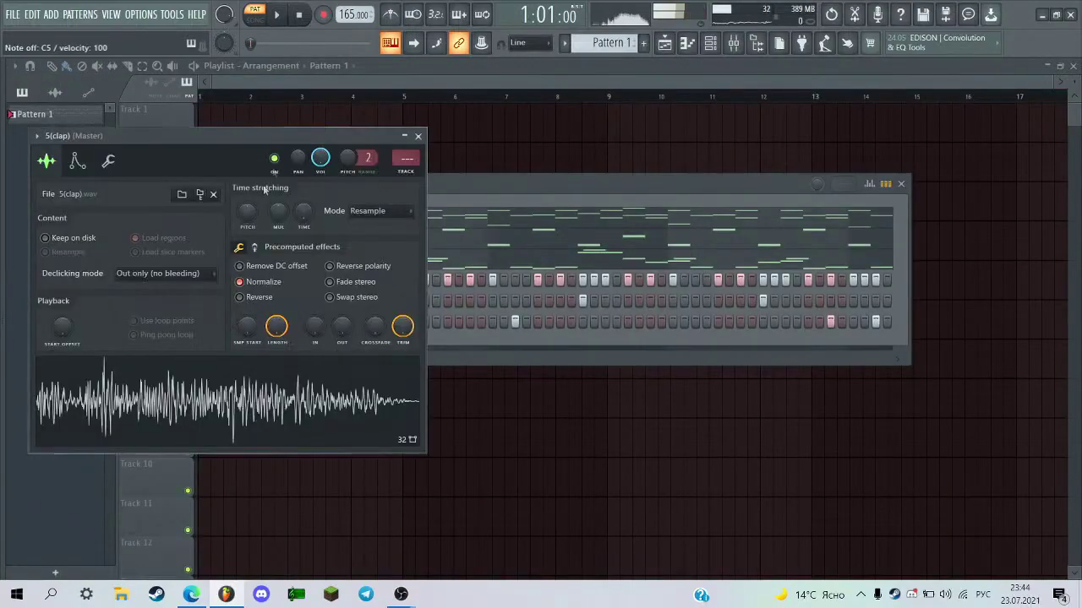
right_click(298, 163)
left_click(307, 166)
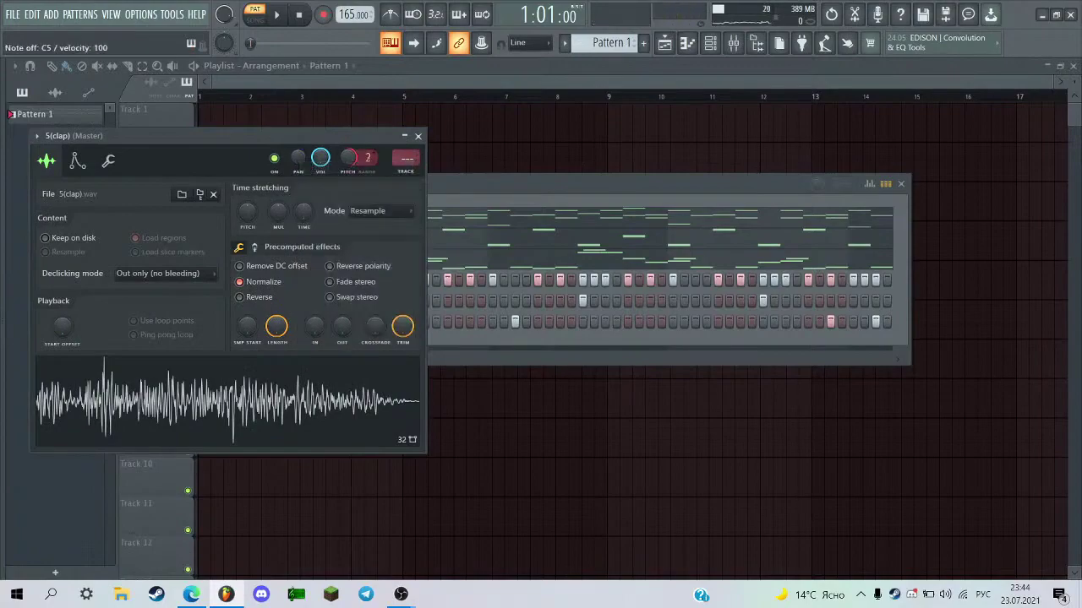
left_click(419, 136)
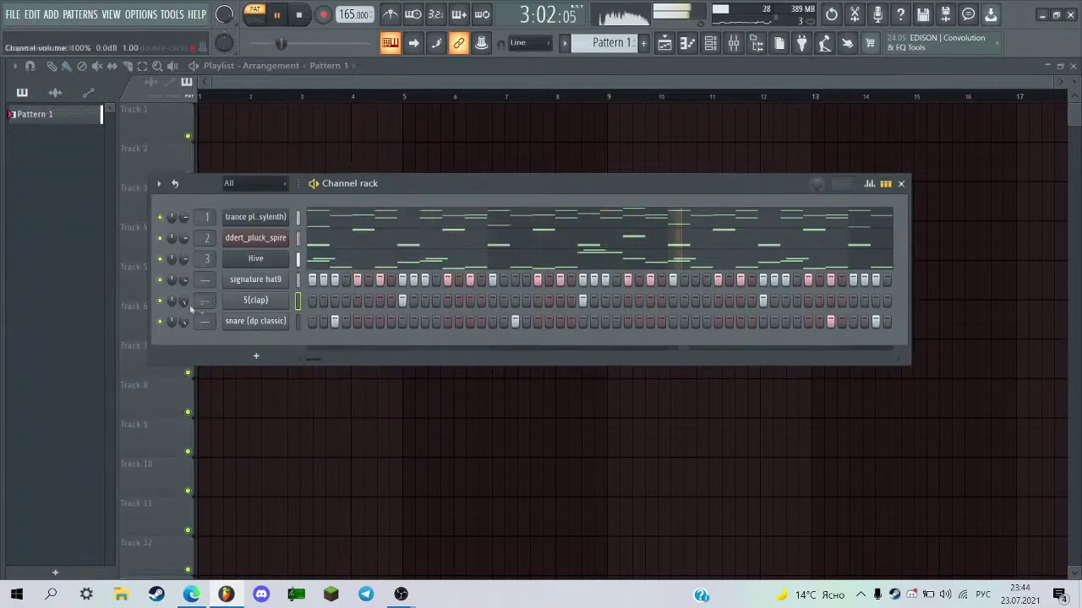
Set the 5(clap) channel's pitch range to 1 and its volume multiplier to 110% while the pattern plays.
left_click(255, 300)
key("space")
key("space")
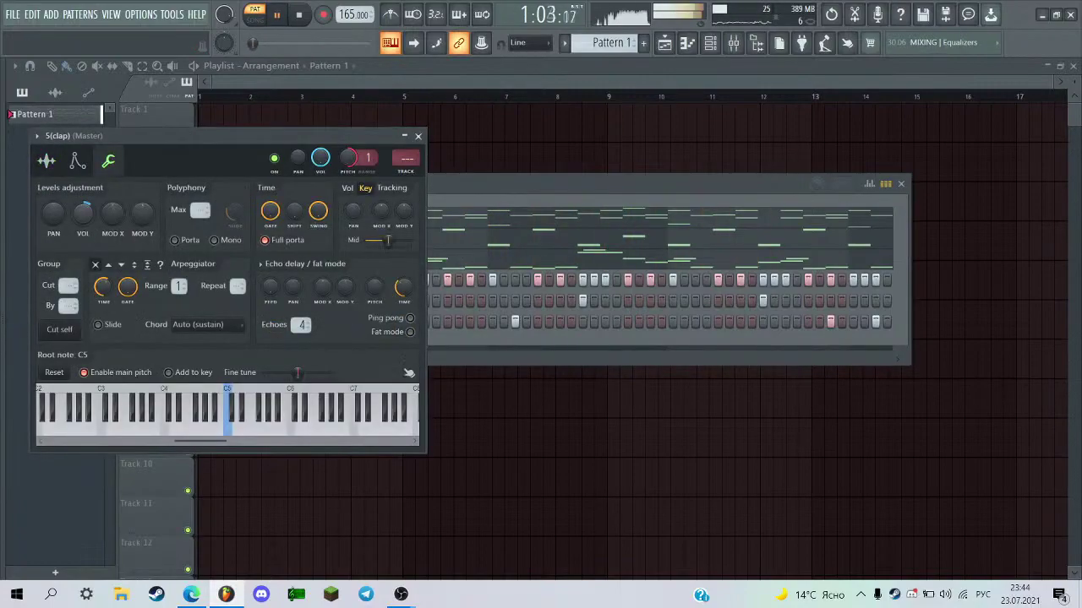
left_click_drag(84, 215, 86, 222)
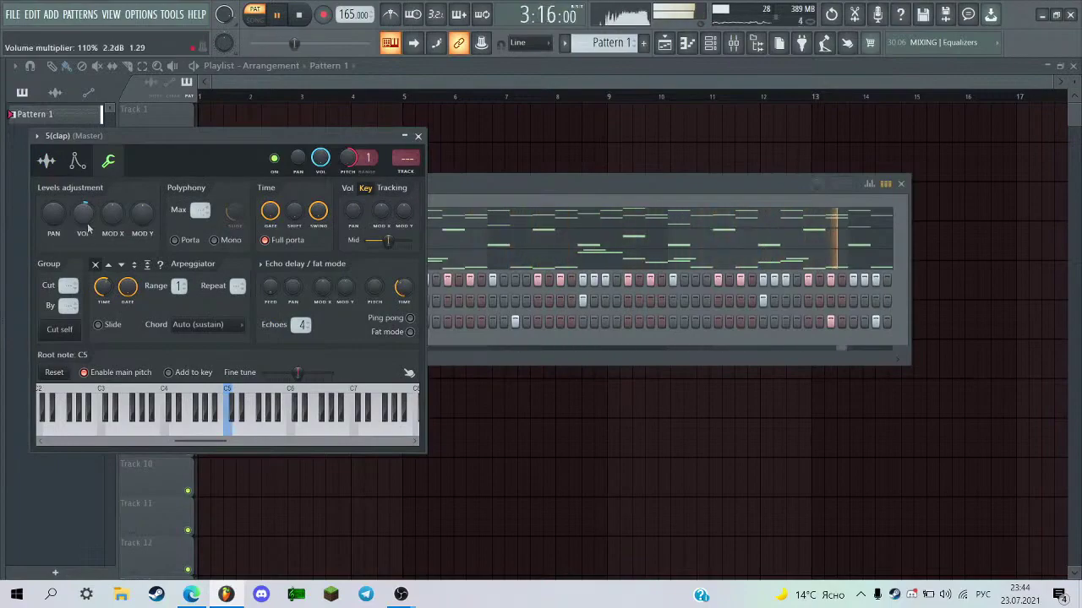
left_click(417, 136)
Check the notes of the snare (dp classic) channel in the piano roll while the pattern plays.
key("alt+F8")
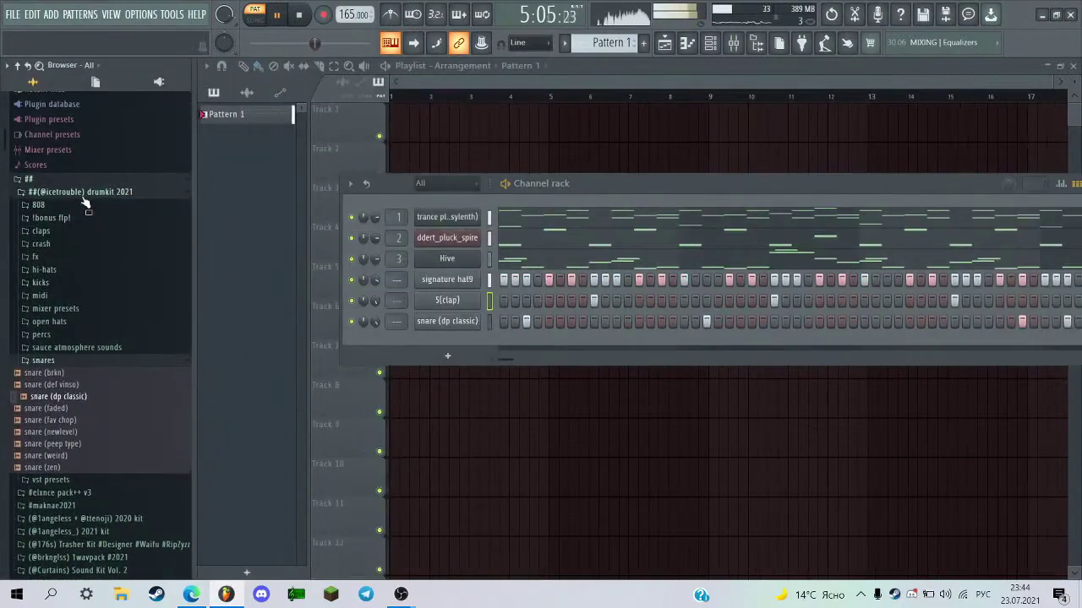
left_click(84, 199)
key("alt+F8")
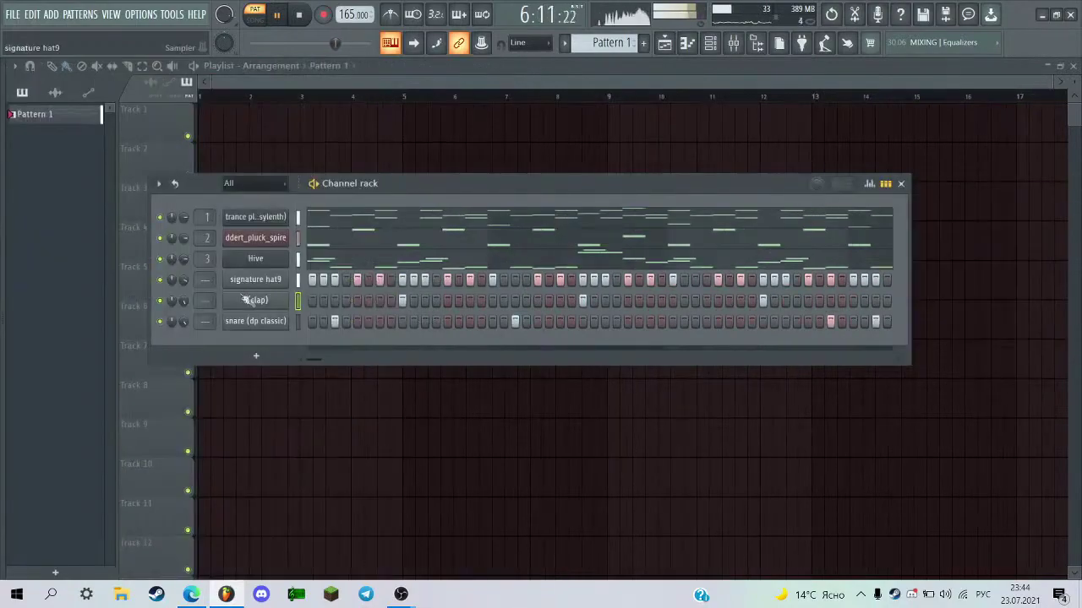
key("F7")
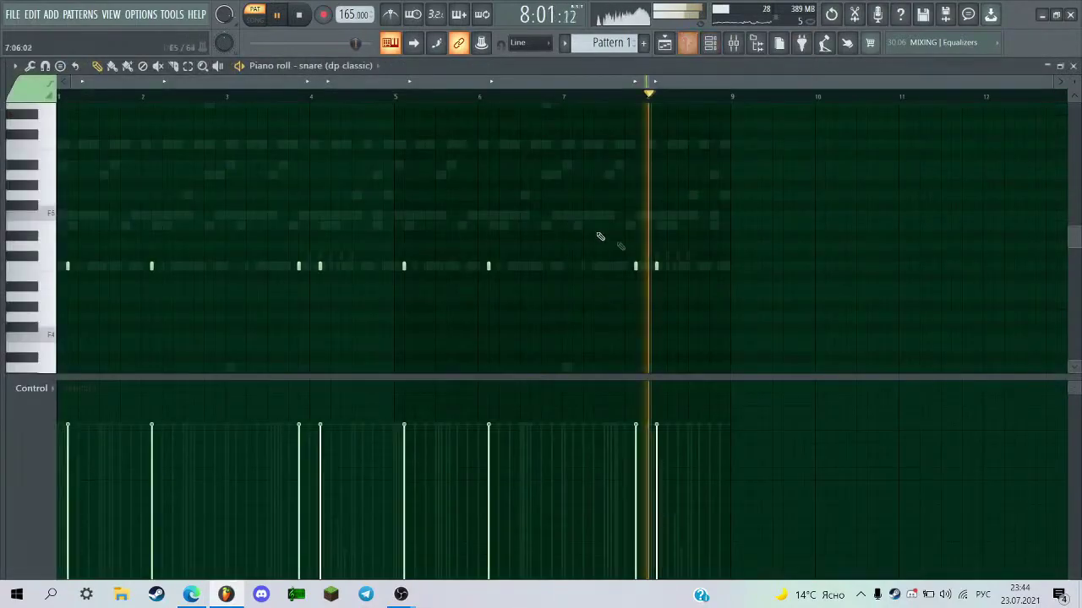
key("F7")
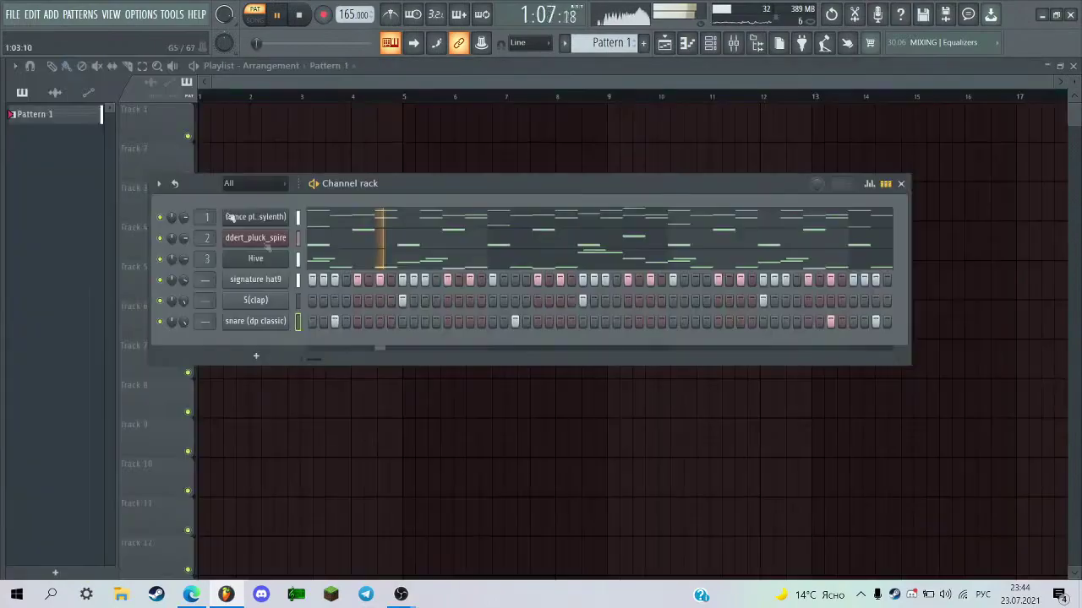
Audition the open hats in the icetrouble drumkit 2021 and add heart open hat as a new channel.
key("alt+F8")
left_click(64, 197)
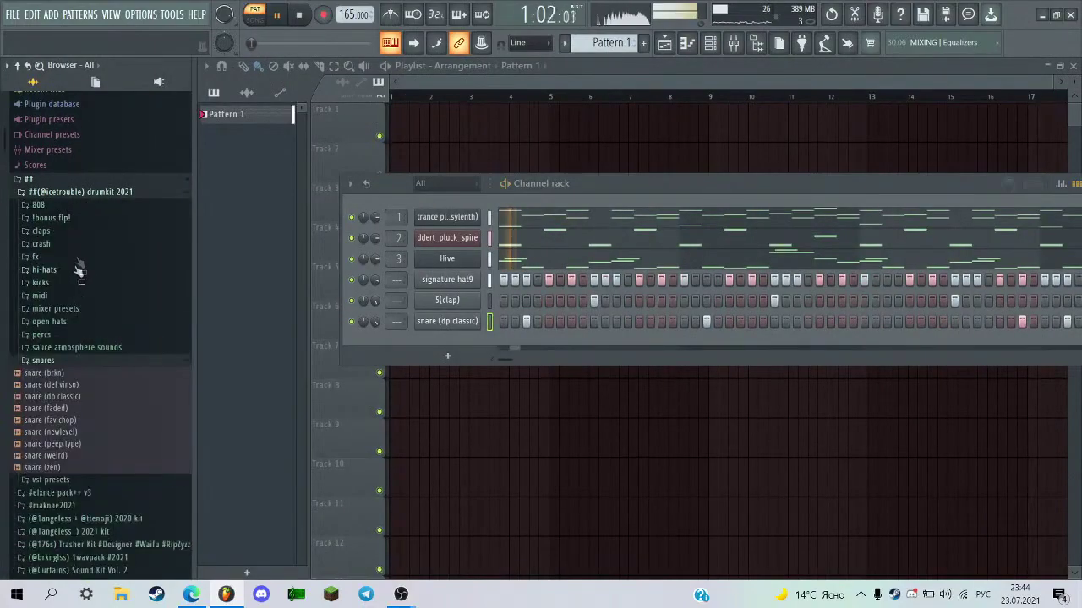
left_click(80, 324)
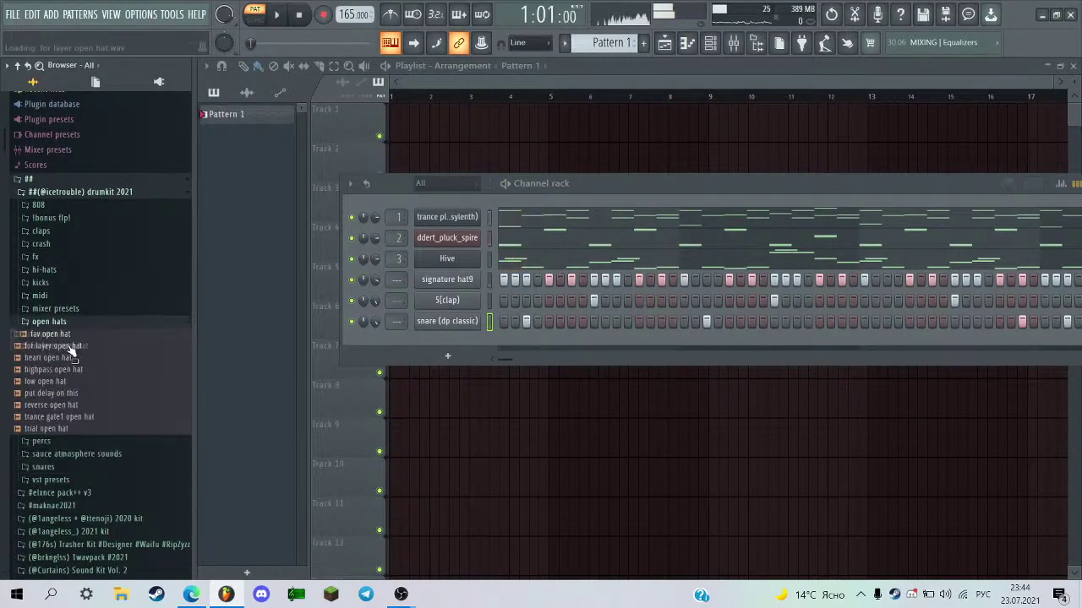
left_click(64, 369)
left_click(65, 381)
left_click(60, 360)
left_click(60, 369)
left_click(61, 393)
left_click(59, 381)
left_click(60, 346)
left_click(66, 358)
left_click_drag(66, 358, 262, 338)
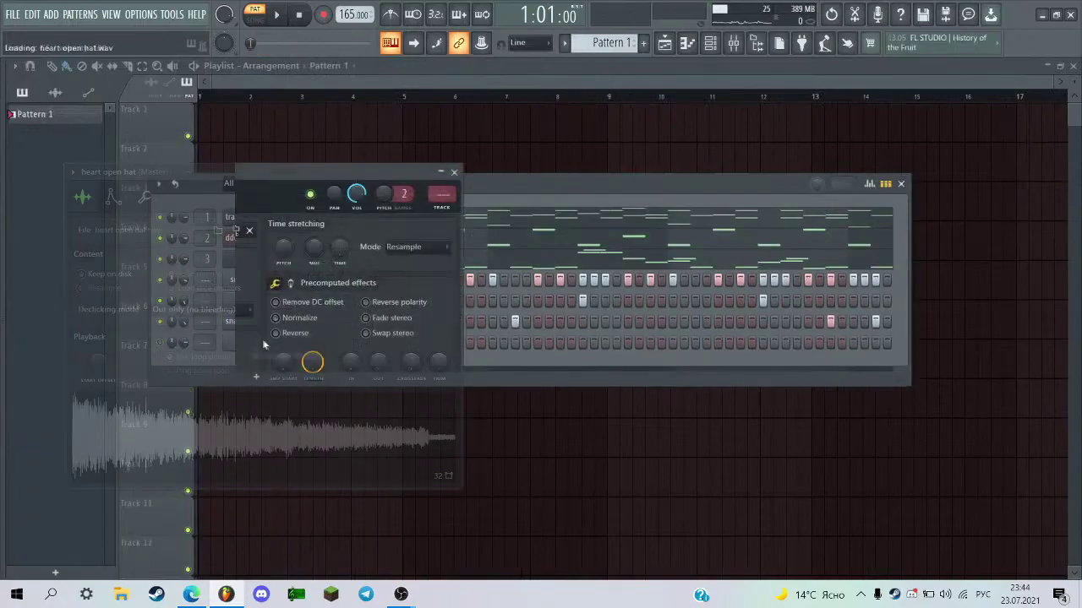
Adjust the heart open hat's time stretching, shape its volume envelope with a 16% decay time, and close its settings.
right_click(339, 250)
left_click(356, 265)
left_click(113, 196)
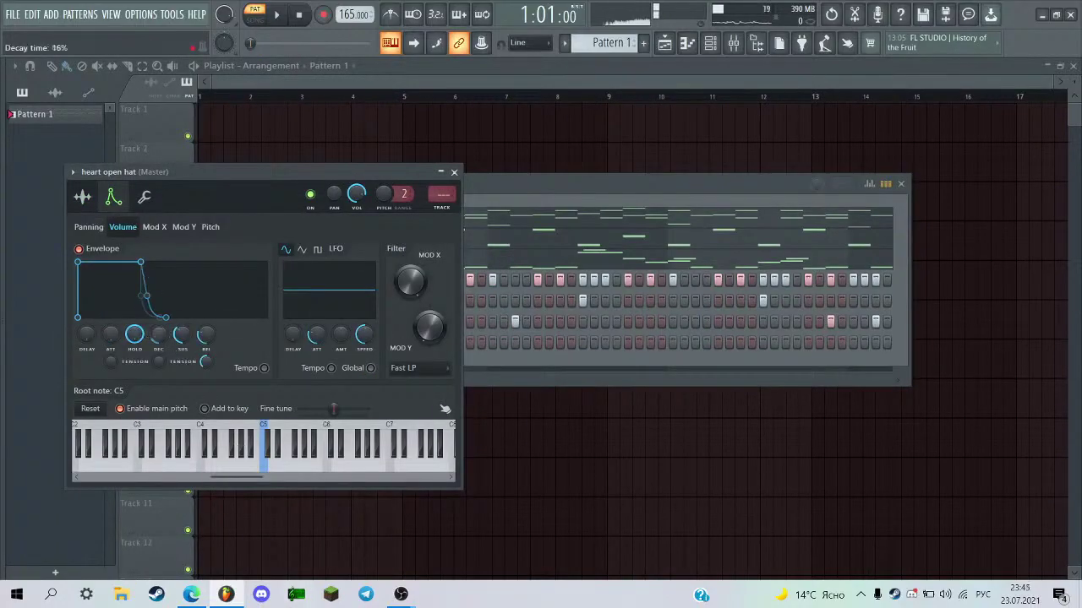
key("Escape")
Audition the open hat samples in the ttenoji drumkit 2021.
mouse_move(4, 233)
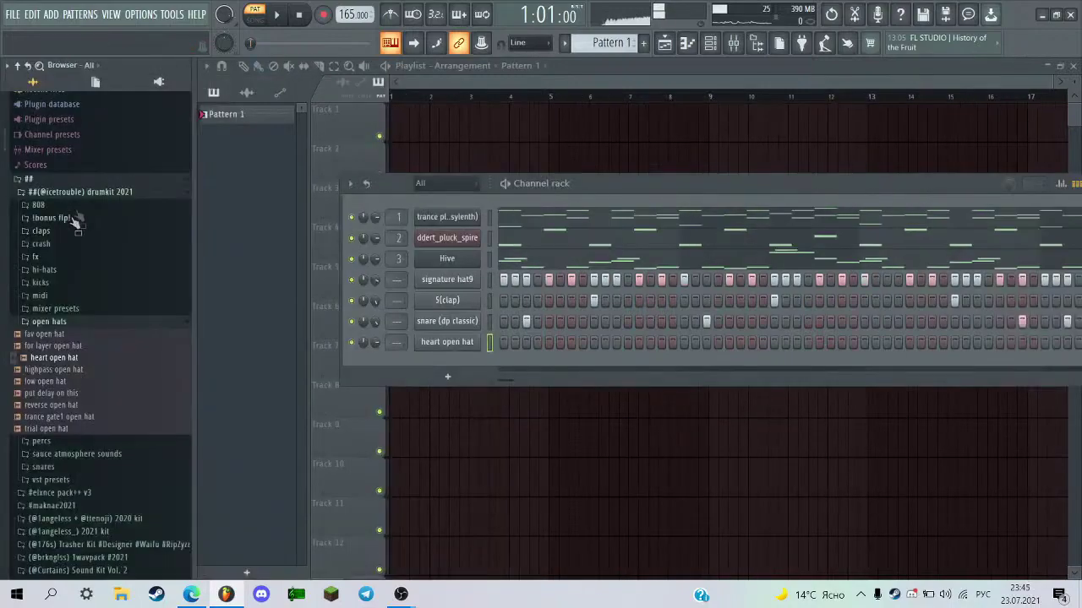
left_click(82, 195)
scroll(111, 369, "down", 2)
key("space")
scroll(89, 344, "up", 2)
key("space")
key("space")
mouse_move(4, 202)
key("space")
key("space")
left_click(67, 360)
key("space")
left_click(80, 380)
left_click(71, 440)
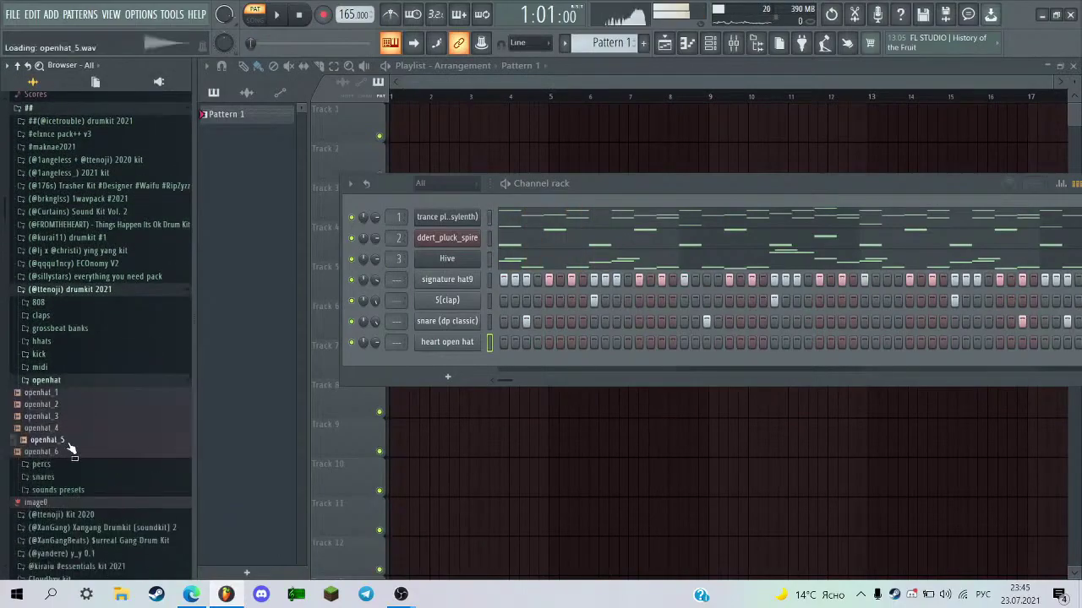
left_click(93, 290)
Look through the ttenoji Kit 2020 and audition the ohats samples of the 1angeless_ 2021 kit.
left_click(100, 302)
scroll(107, 329, "down", 2)
left_click(88, 232)
scroll(131, 280, "up", 2)
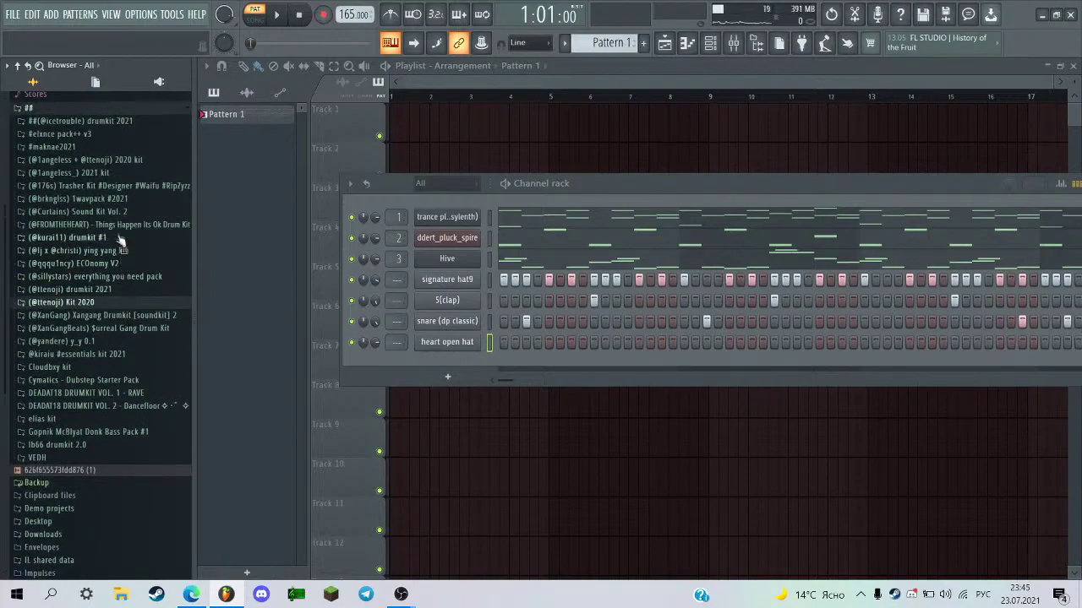
left_click(119, 173)
left_click(58, 304)
left_click(58, 292)
left_click(59, 306)
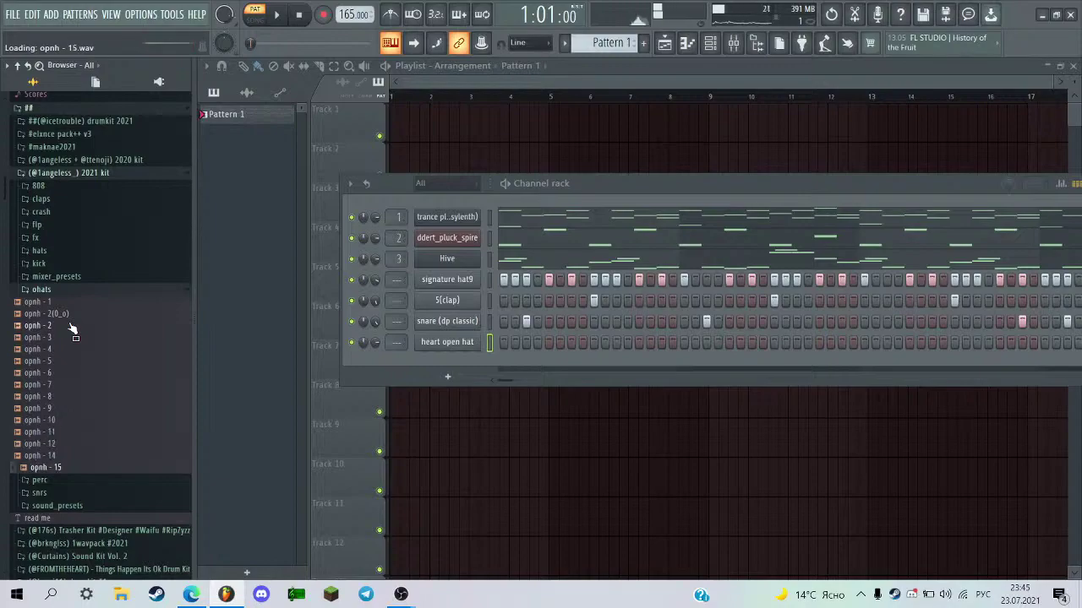
left_click(79, 174)
Audition the open hats in the 176s Trasher Kit and collapse the kit.
left_click(81, 186)
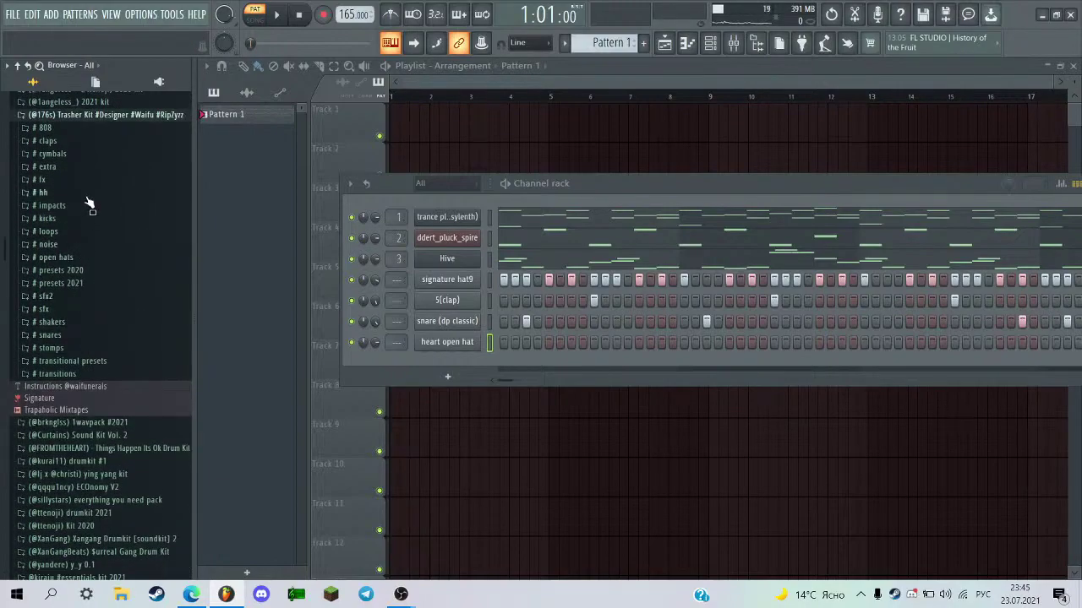
left_click(85, 193)
left_click(80, 194)
left_click(68, 256)
left_click(68, 269)
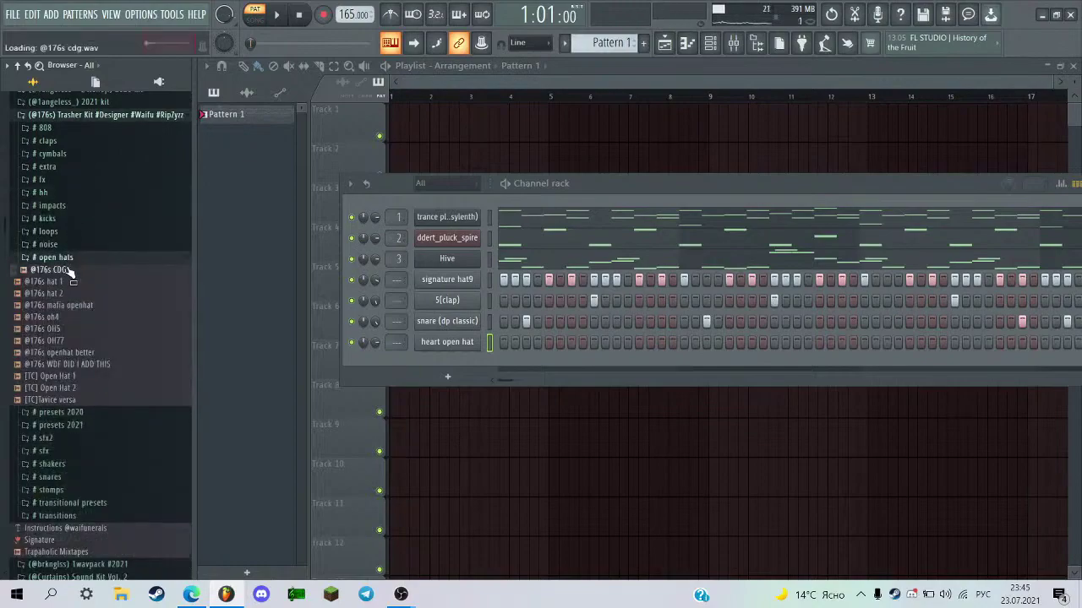
key("Down")
key("Down")
key("Down")
key("Down")
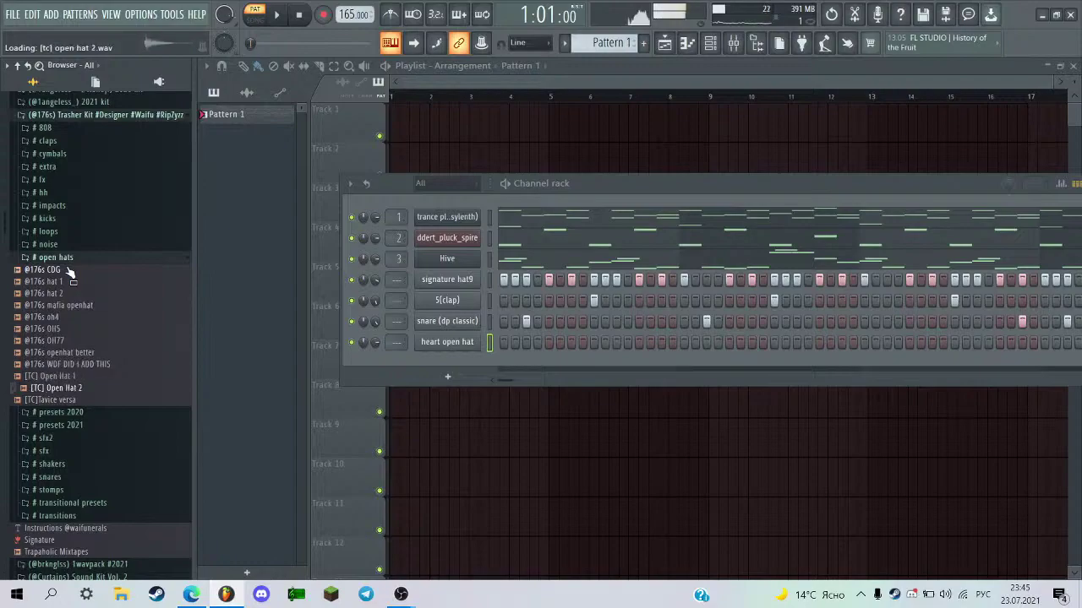
left_click(108, 120)
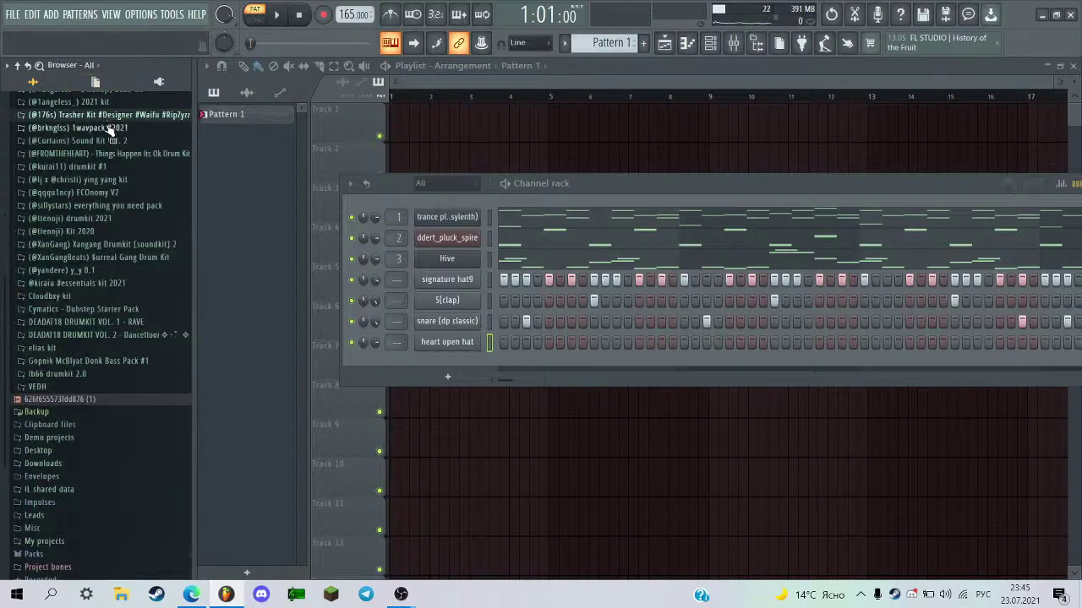
Audition the open hats in the brknglss 1wavpack #2021 kit and collapse the kit.
left_click(77, 128)
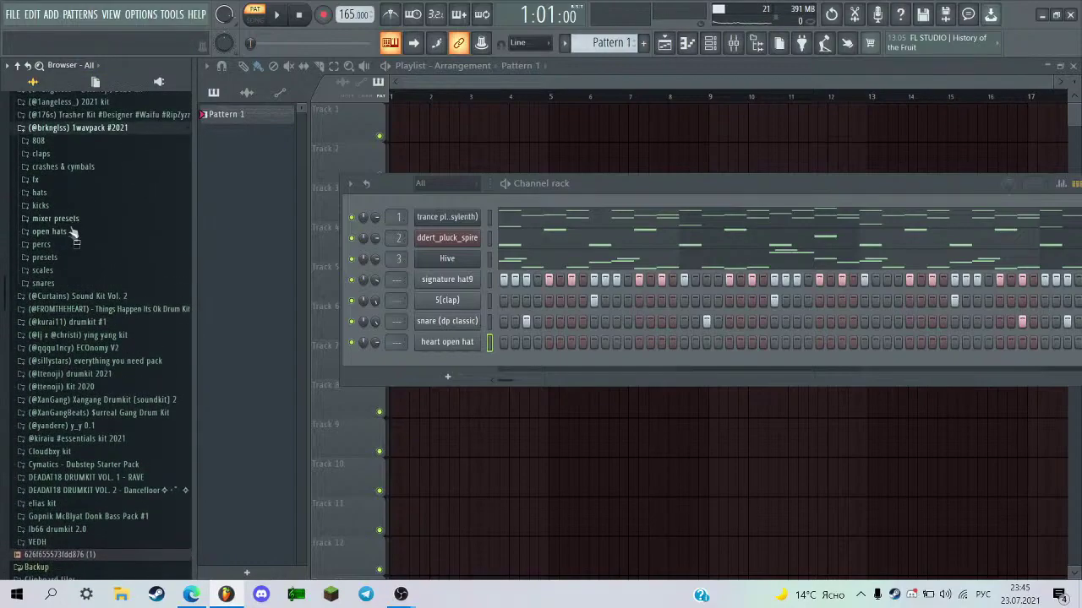
left_click(73, 232)
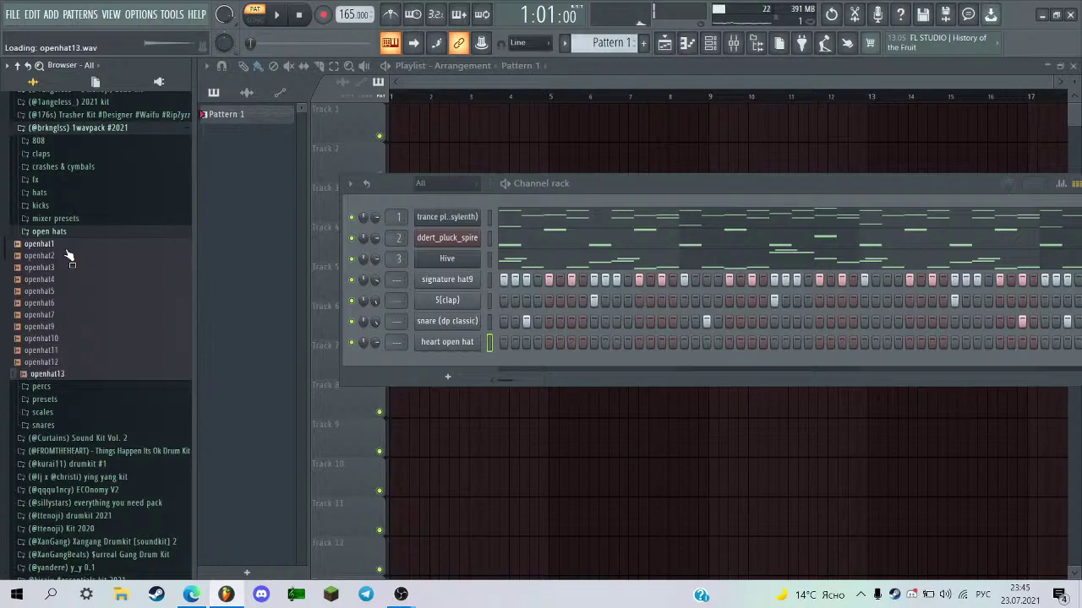
left_click(107, 133)
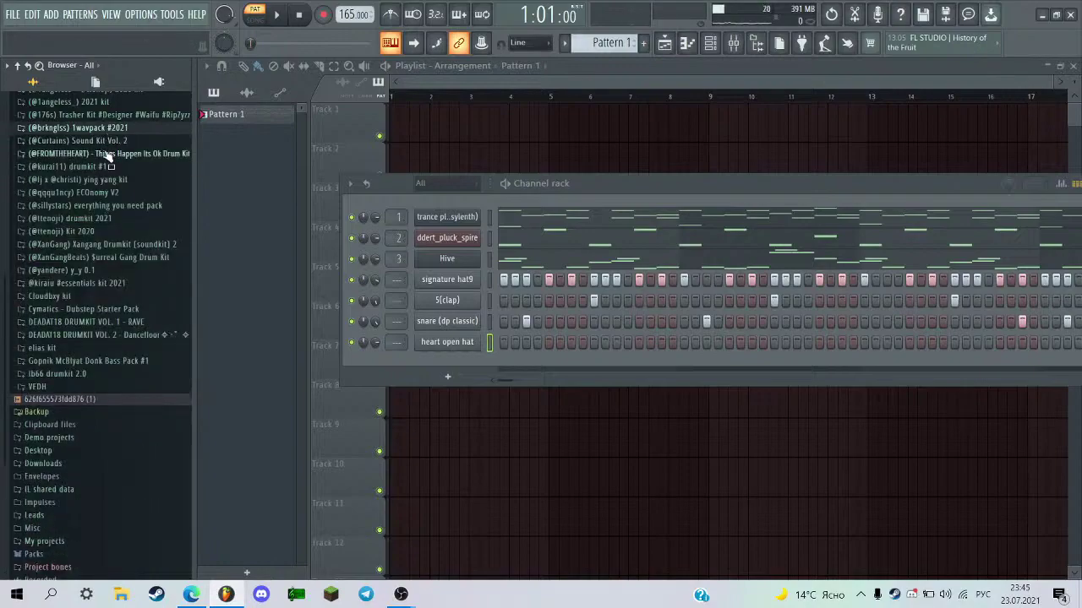
Audition the hats in the open _ closed hats folder of the kurai11 drumkit #1.
left_click(99, 169)
scroll(93, 211, "down", 1)
scroll(83, 209, "up", 1)
left_click(82, 233)
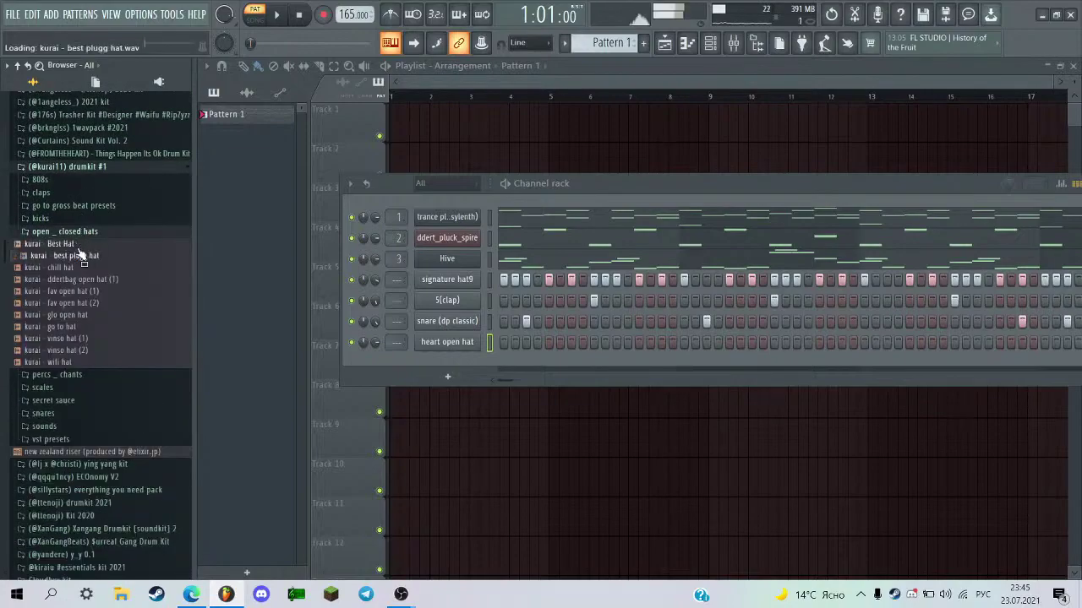
left_click(126, 234)
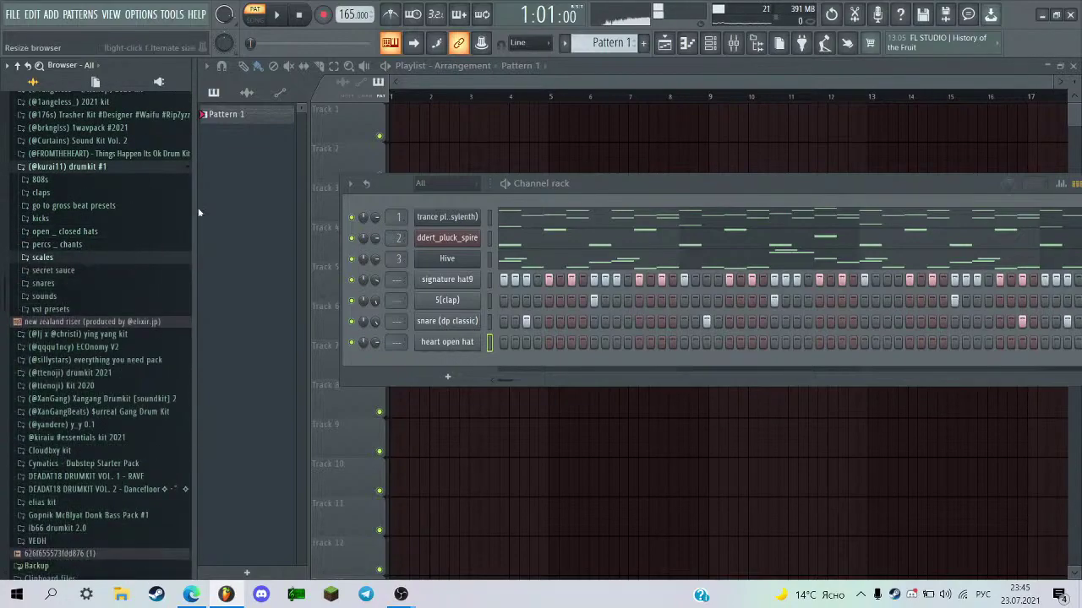
left_click(65, 232)
left_click(106, 304)
left_click(105, 293)
left_click(106, 281)
left_click(107, 270)
left_click(102, 306)
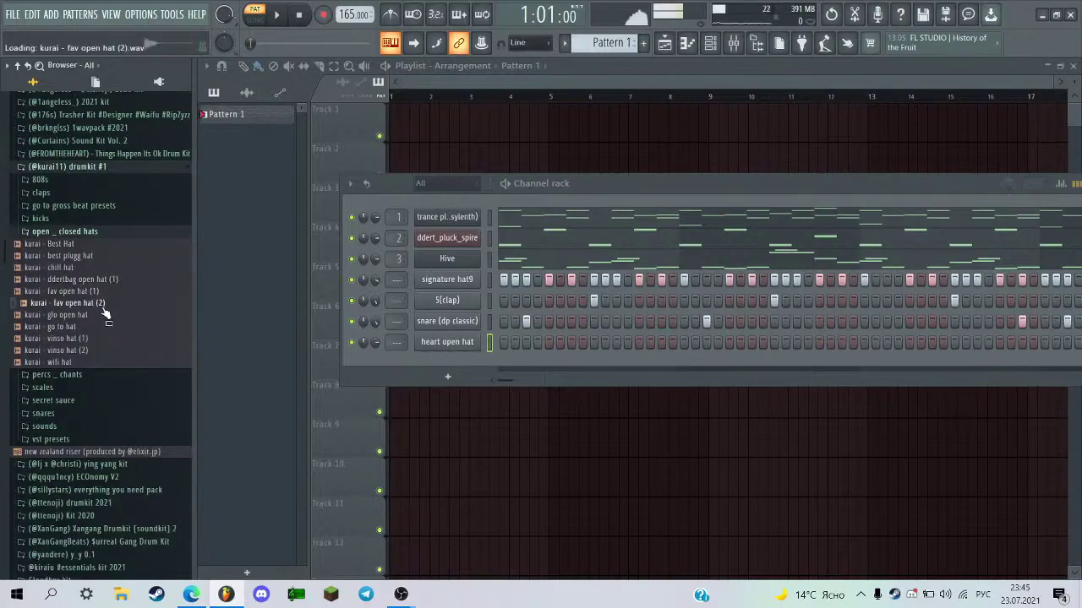
left_click(103, 168)
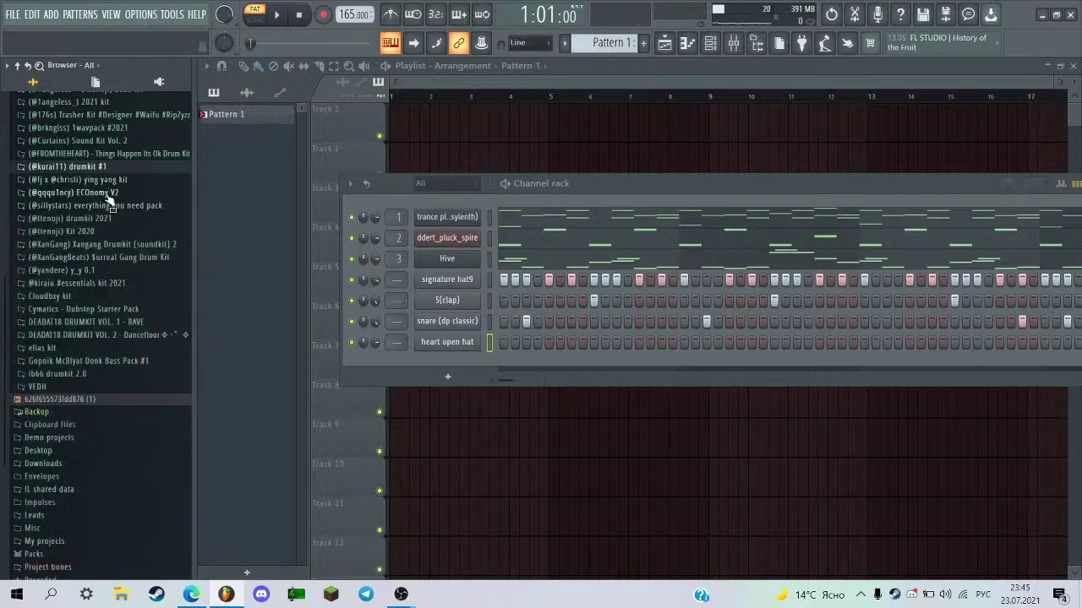
Audition the OHats samples in the qqqu1ncy ECOnomy V2 kit and collapse the kit.
left_click(106, 194)
left_click(42, 270)
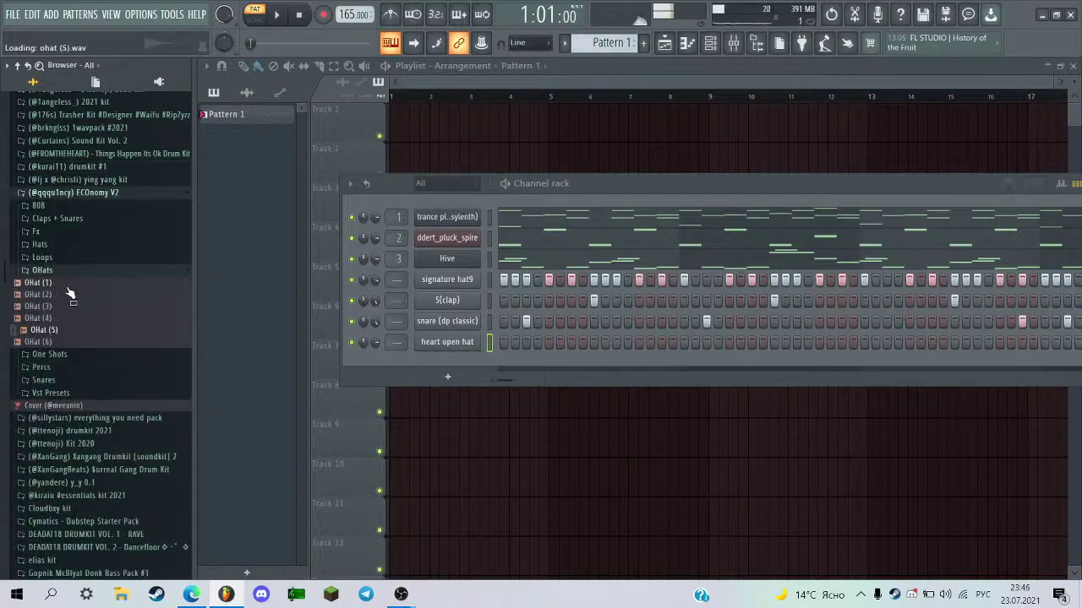
left_click(95, 194)
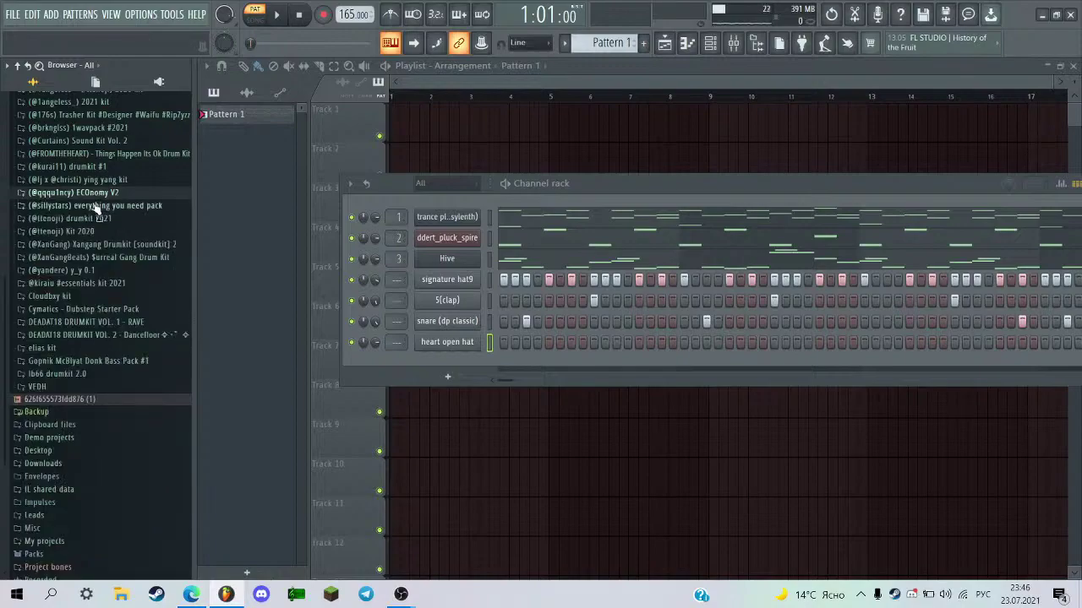
Add OH [flang] from the sillystars pack's Hat folder as a new channel with a hit on its first step.
left_click(94, 207)
left_click(75, 188)
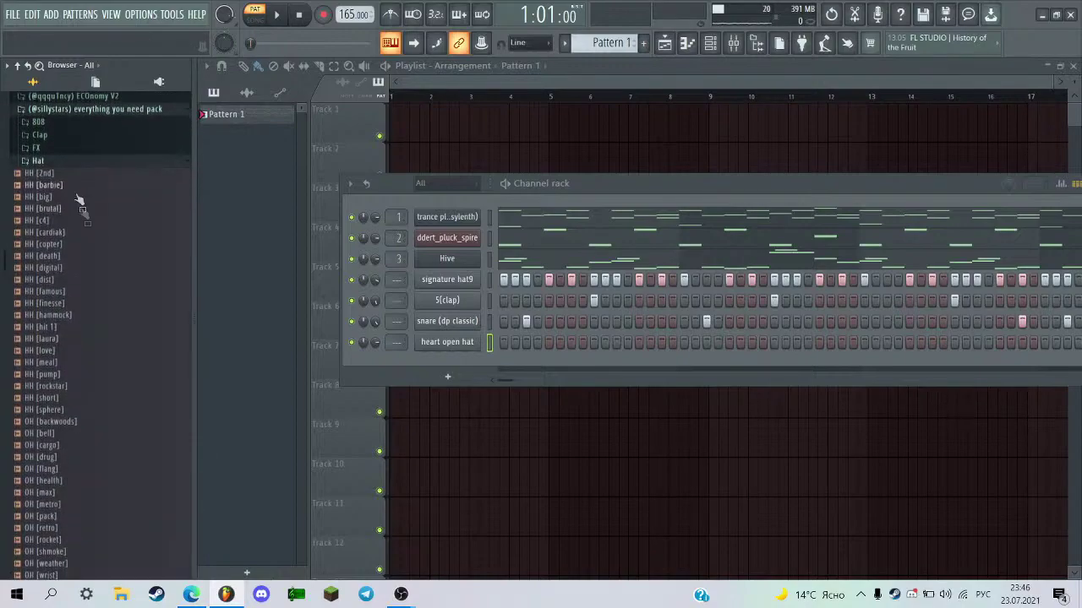
left_click(92, 209)
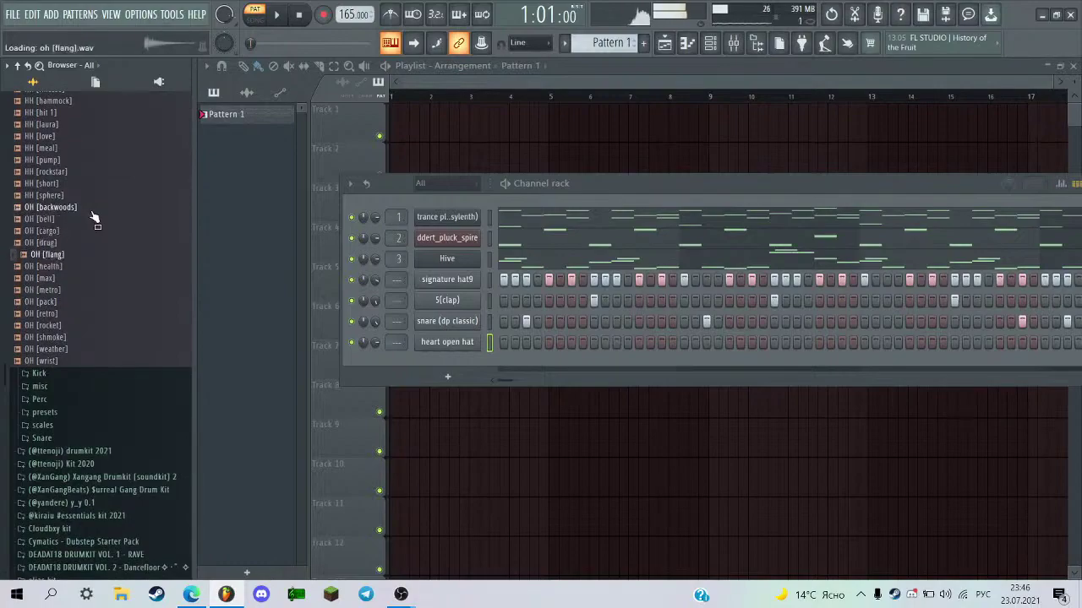
left_click_drag(76, 254, 303, 362)
key("space")
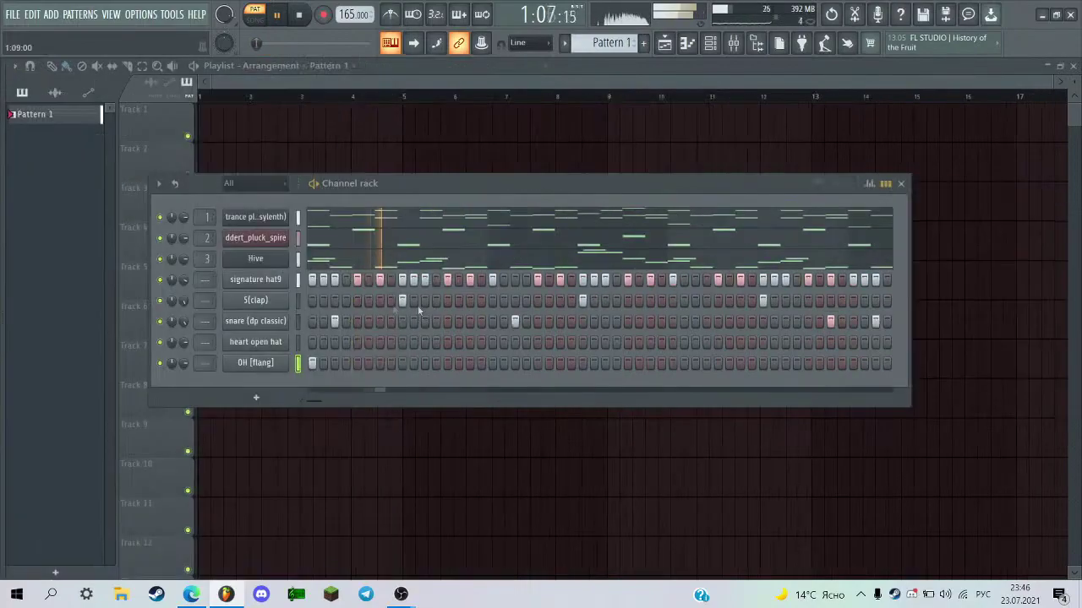
Duplicate bars 1 to 4 of the OH [flang] part into bars 5 to 8 in the piano roll.
key("space")
left_click(687, 43)
key("space")
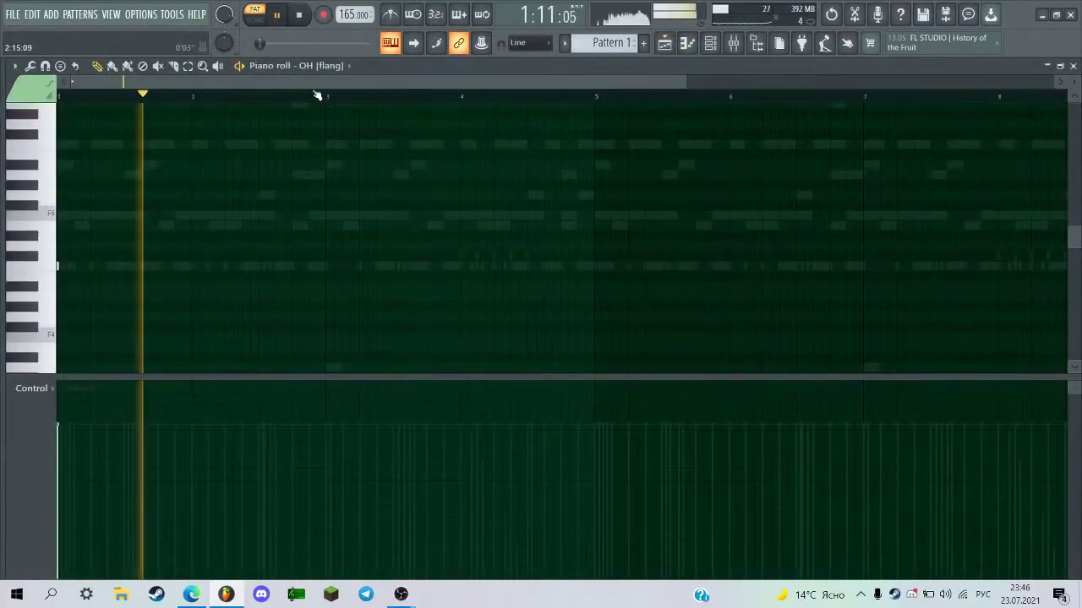
left_click_drag(594, 96, 57, 208)
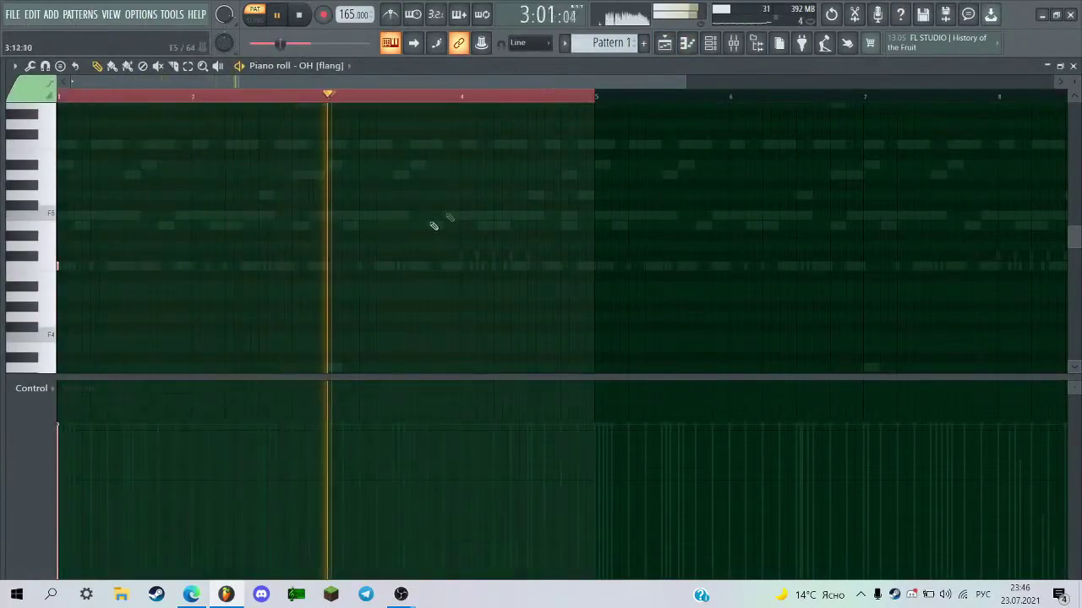
key("ctrl+b")
key("Escape")
Audition the clap samples in the sillystars everything you need pack.
left_click(69, 252)
key("space")
left_click(75, 136)
left_click(74, 148)
key("Down")
key("Down")
key("Down")
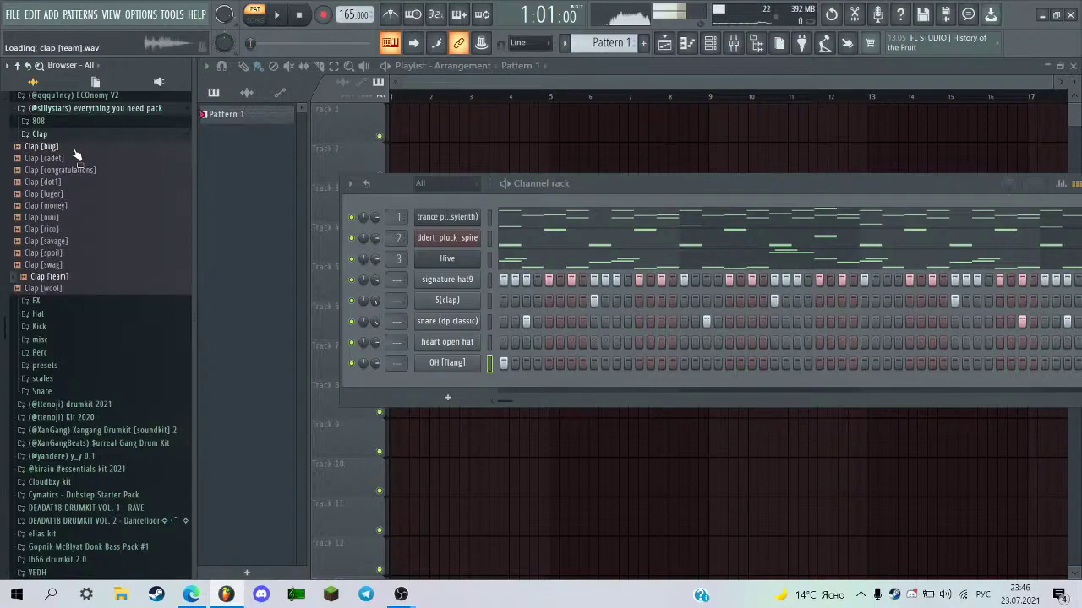
key("space")
Replace the 5(clap) channel's sample with Clap (1) from the qqqu1ncy ECOnomy V2 kit and play the pattern.
scroll(59, 152, "up", 3)
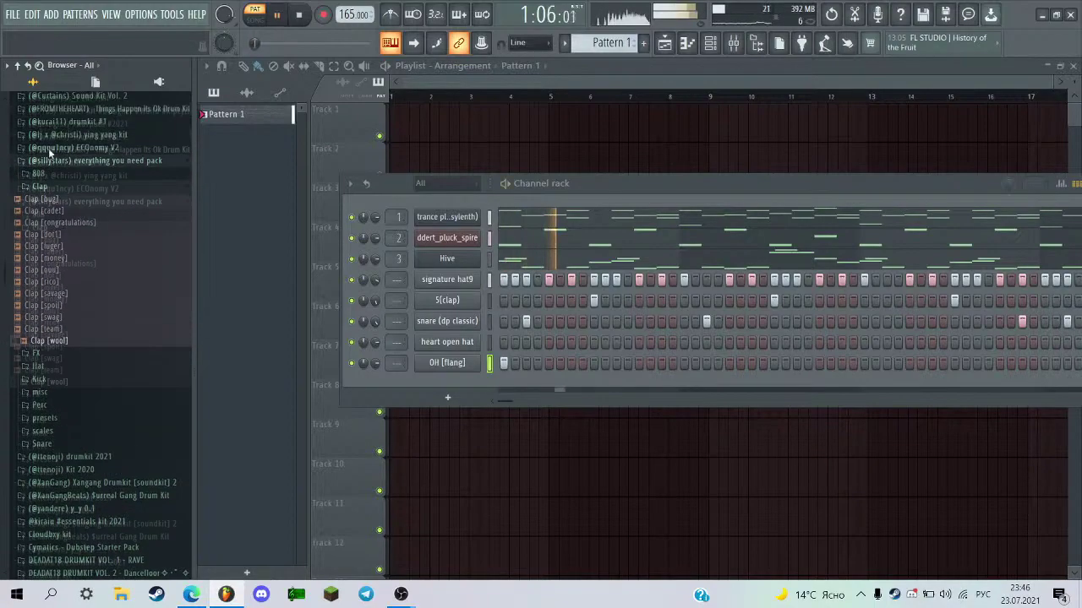
key("space")
left_click(92, 252)
key("space")
left_click(108, 238)
key("space")
left_click(100, 265)
left_click(93, 275)
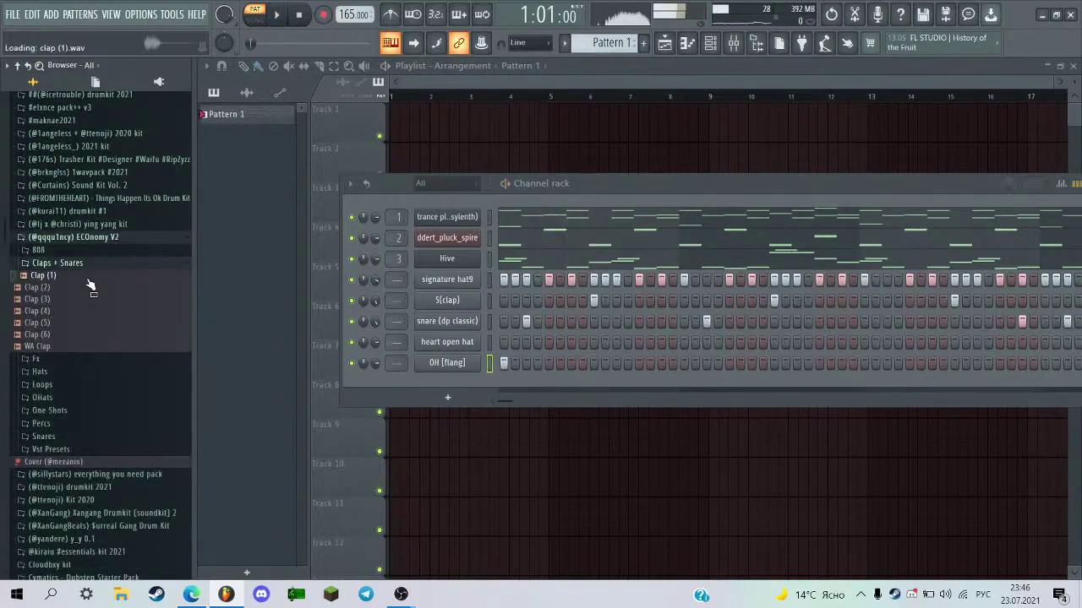
left_click_drag(333, 318, 253, 300)
key("space")
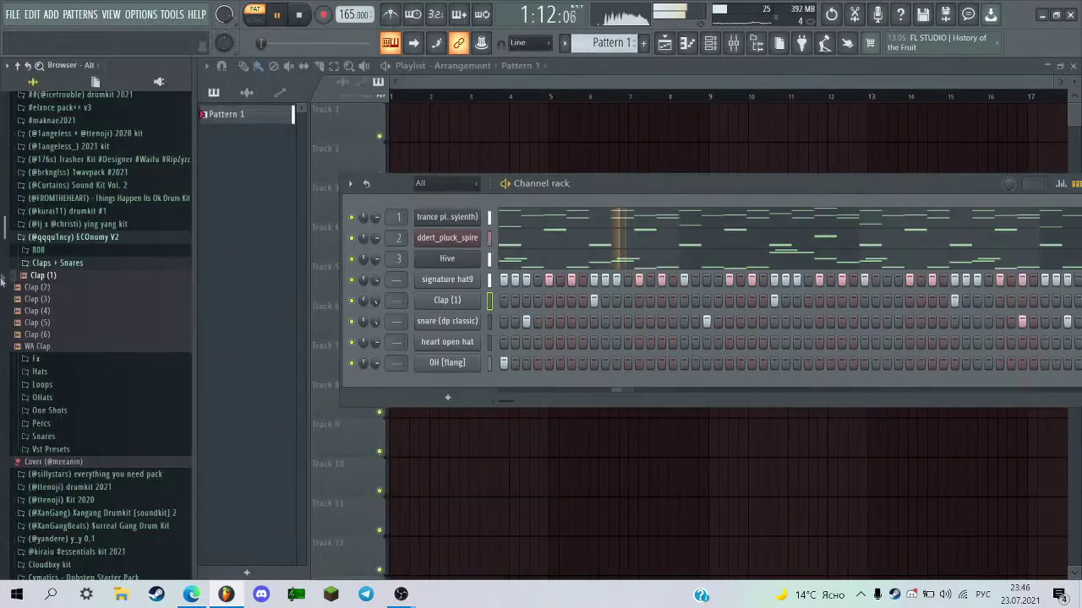
Audition the clap samples in the qqqu1ncy ECOnomy V2 kit and the kiraiu #essentials kit 2021.
key("space")
left_click(75, 336)
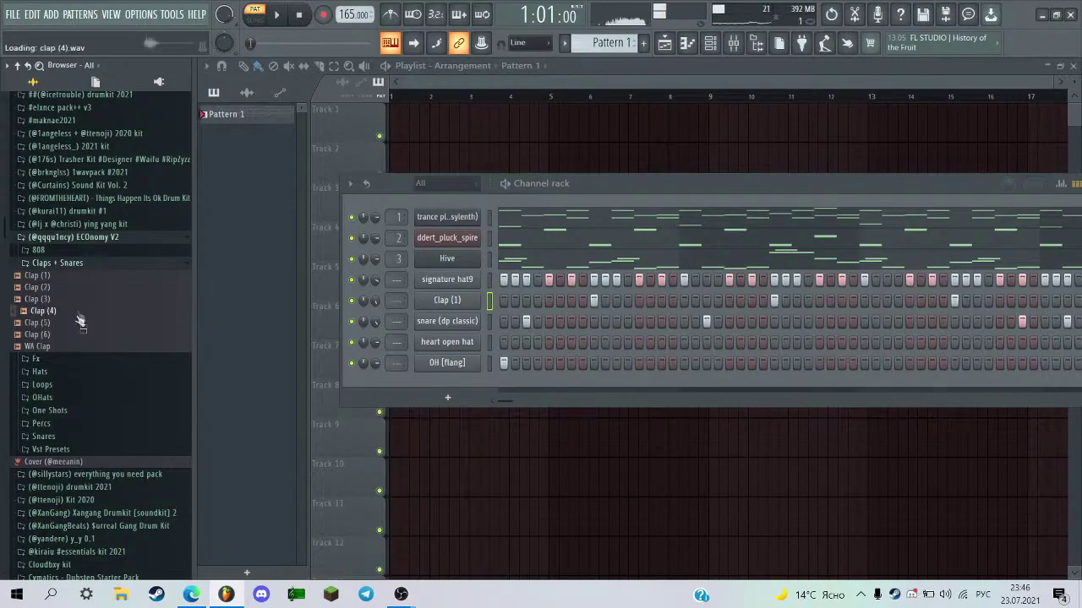
left_click(74, 237)
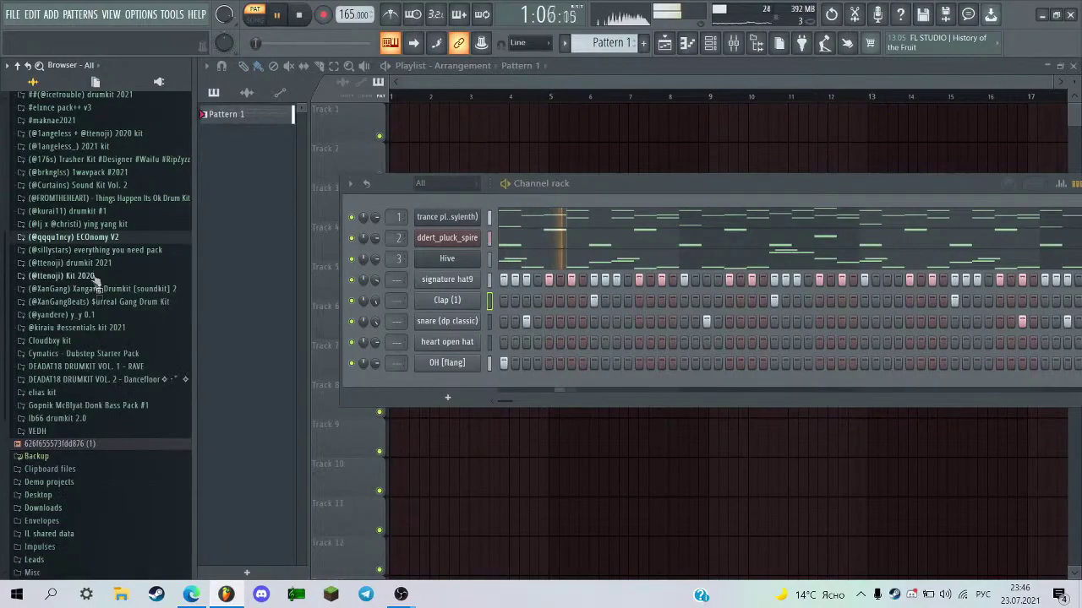
scroll(125, 263, "down", 2)
key("space")
left_click(124, 259)
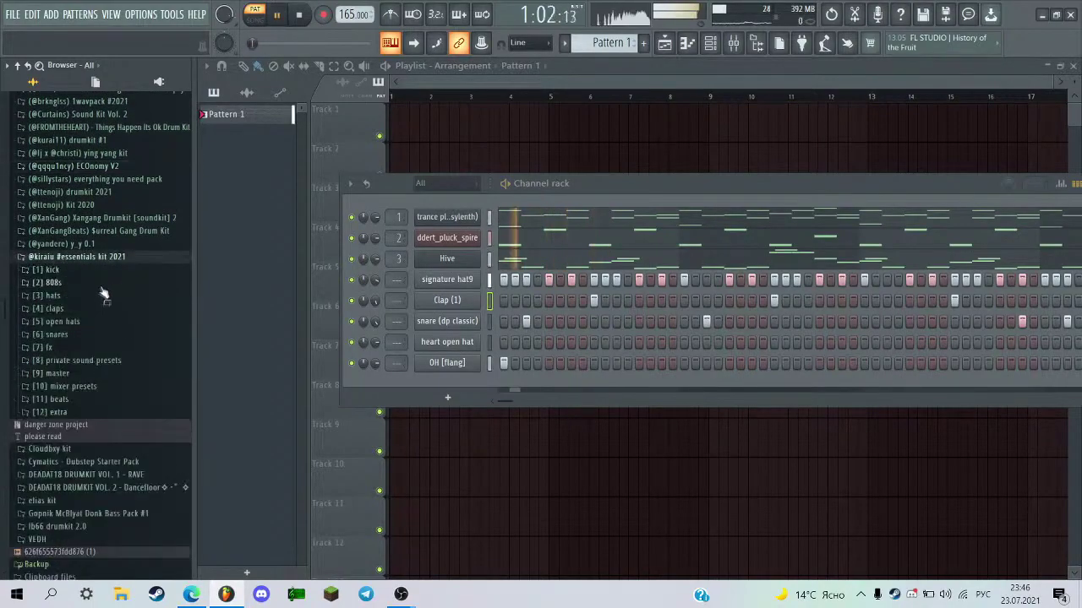
left_click(90, 310)
left_click(77, 323)
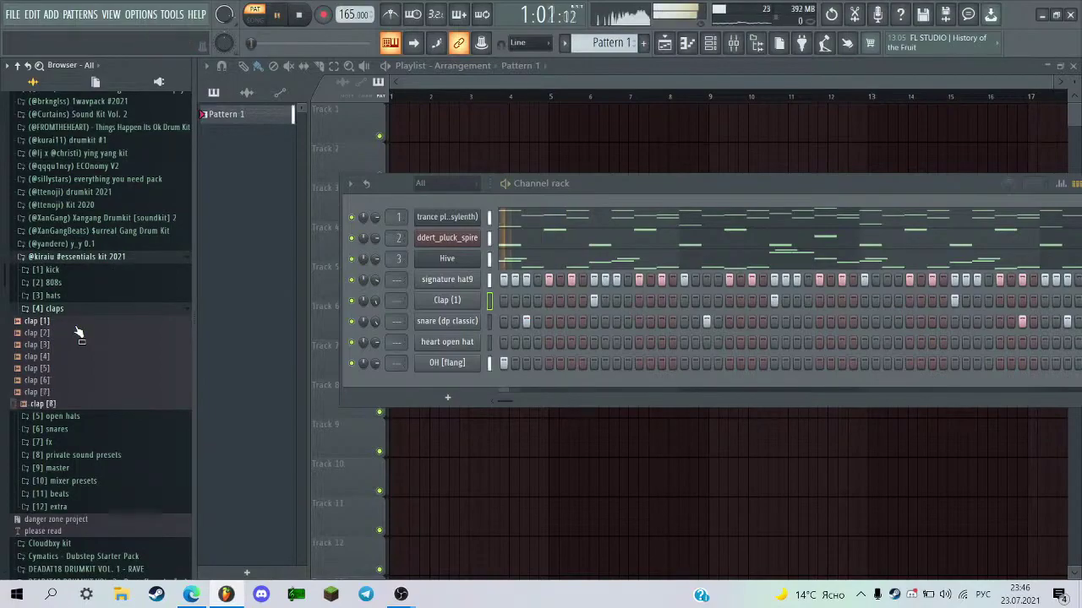
left_click(107, 246)
left_click(113, 247)
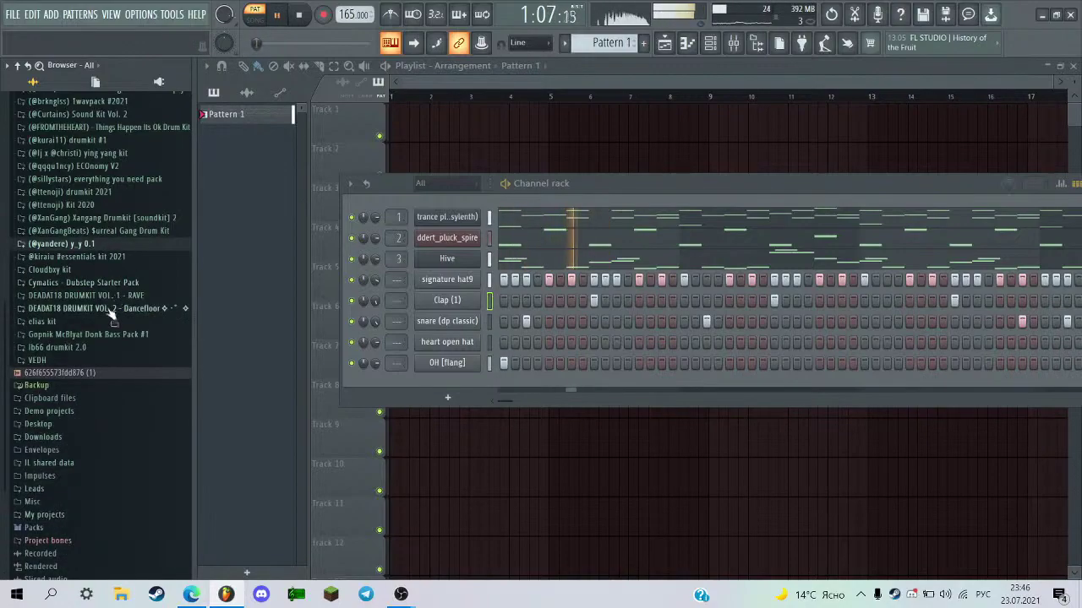
Audition the Klaps folder of the XanGangBeats $urreal Gang Drum Kit and browse the Xangang Drumkit 2 folder.
left_click(95, 232)
left_click(85, 270)
left_click(85, 270)
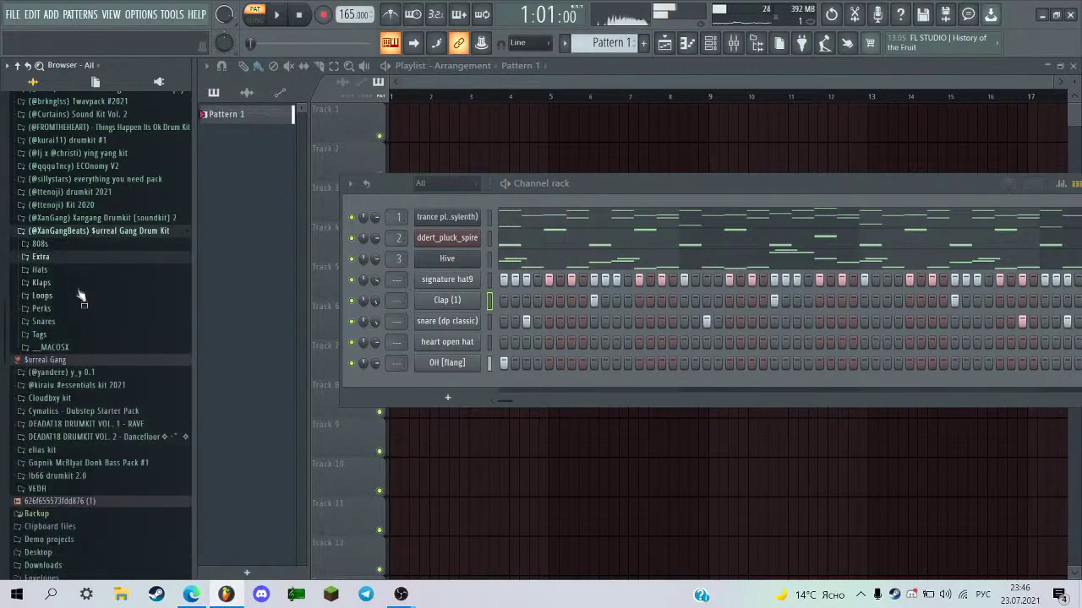
left_click(79, 284)
left_click(76, 296)
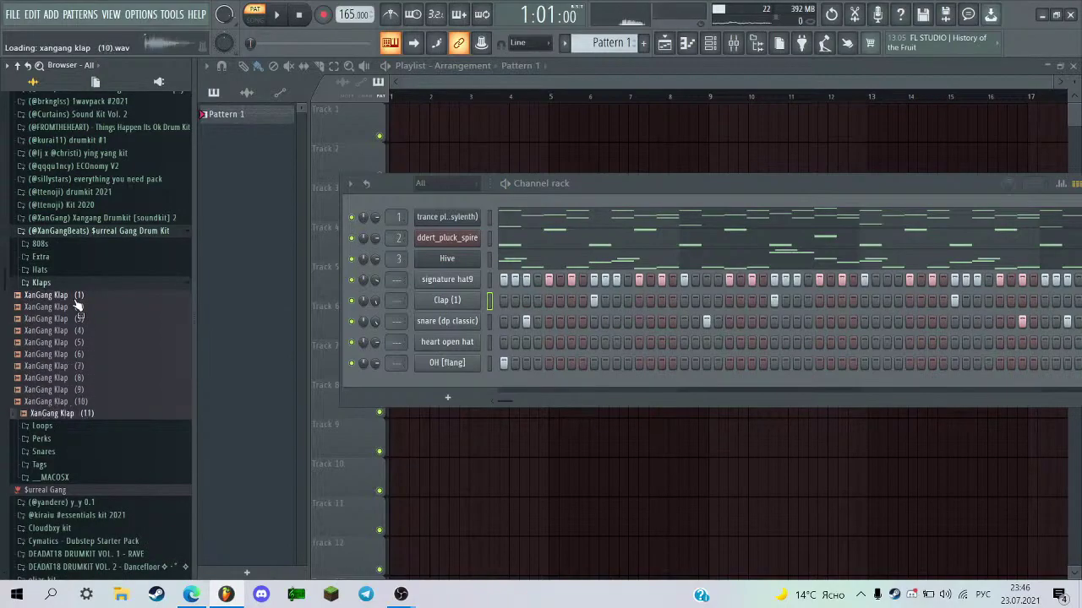
key("space")
left_click(108, 219)
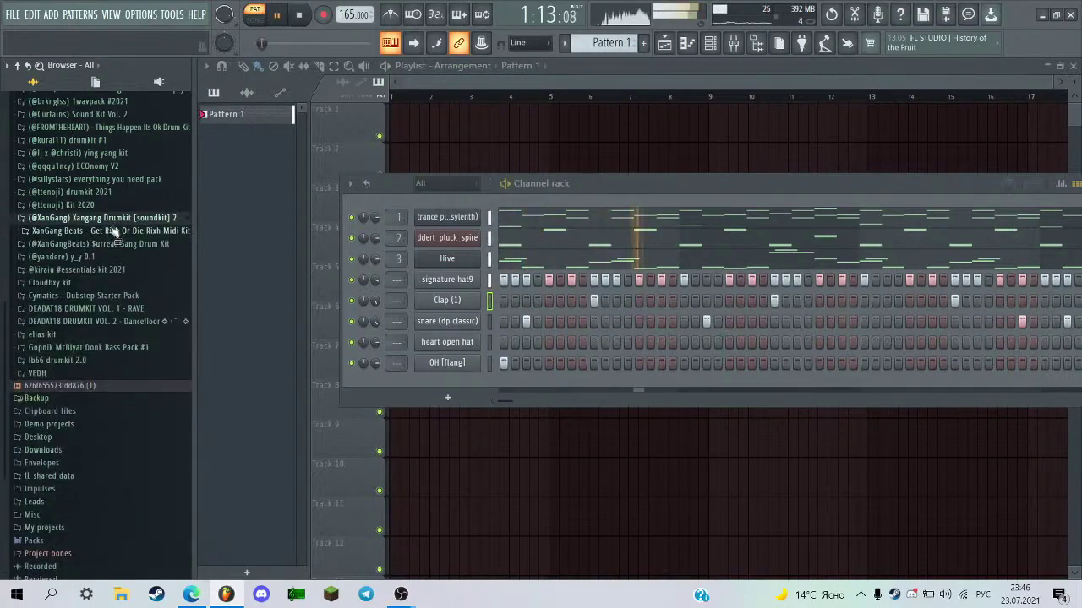
left_click(119, 219)
key("space")
Replace the Clap (1) channel's sample with no high clap from the lb66 drumkit 2.0 and play the pattern.
left_click(88, 353)
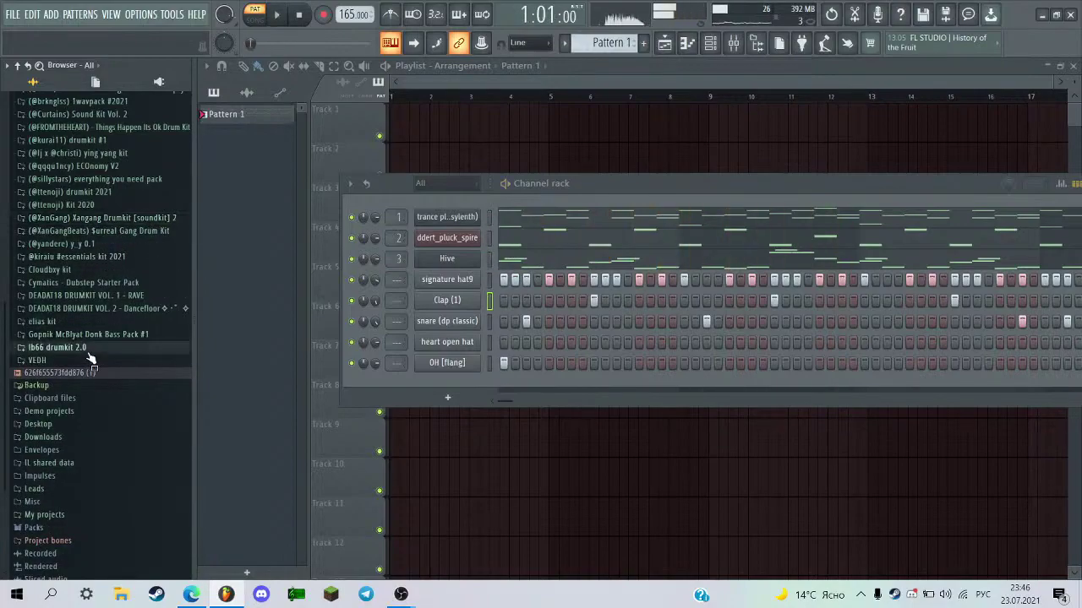
left_click(88, 353)
left_click(82, 371)
left_click(82, 368)
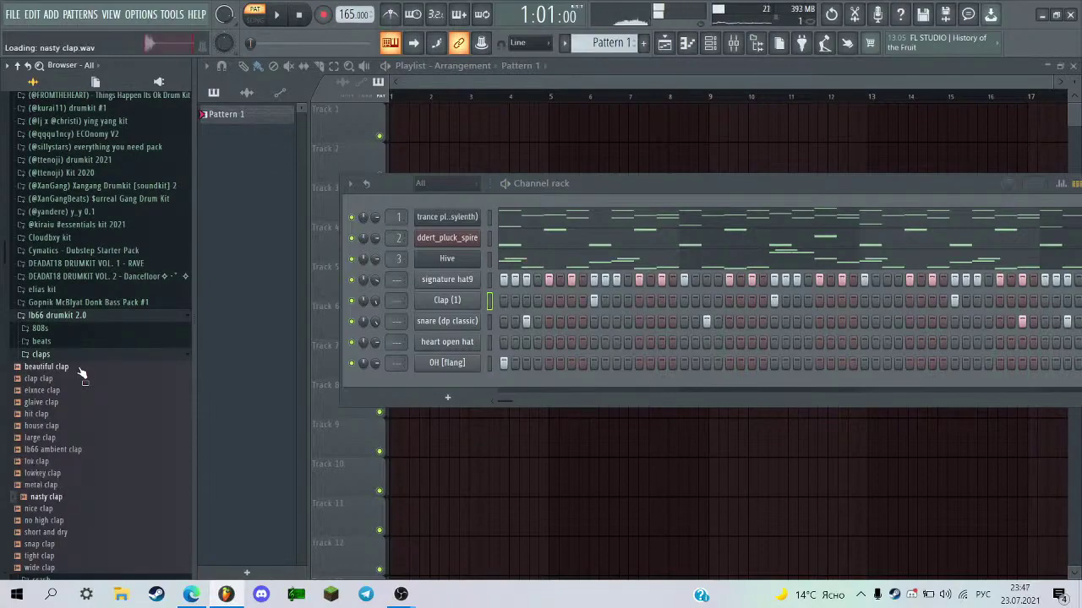
scroll(70, 481, "down", 3)
left_click_drag(70, 459, 258, 301)
key("space")
Remove the no high clap sample's time stretching and trim its silence in the channel settings.
left_click(259, 303)
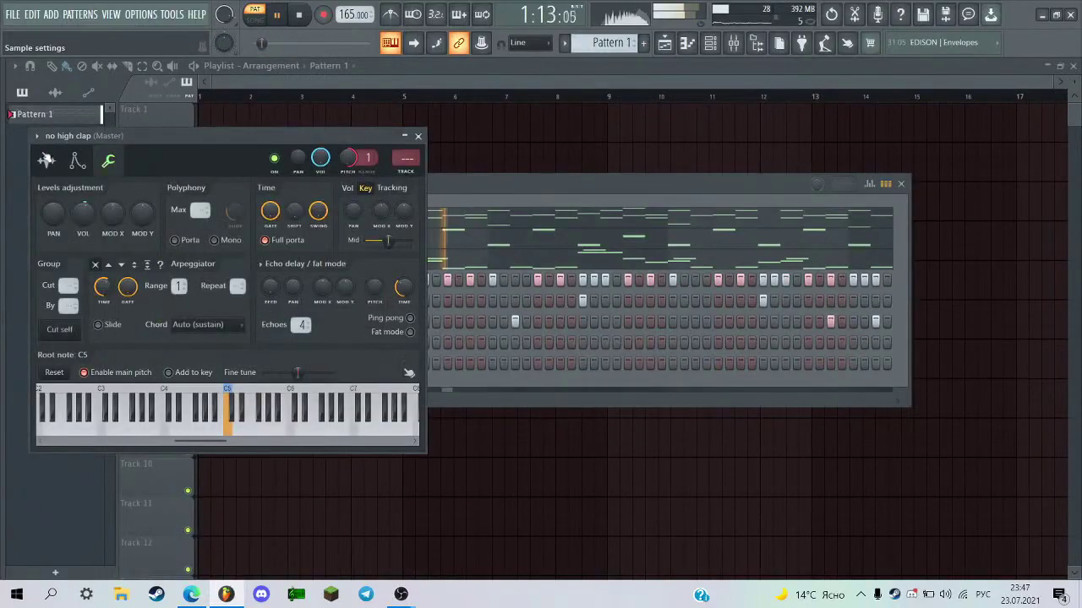
left_click(47, 160)
right_click(299, 216)
left_click(314, 224)
key("space")
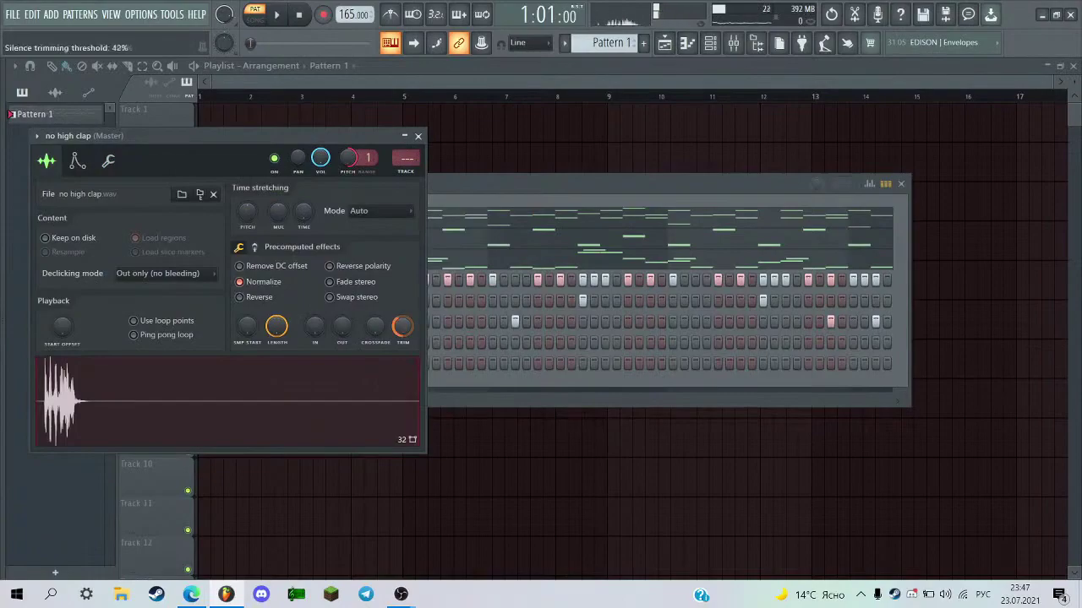
left_click(249, 330)
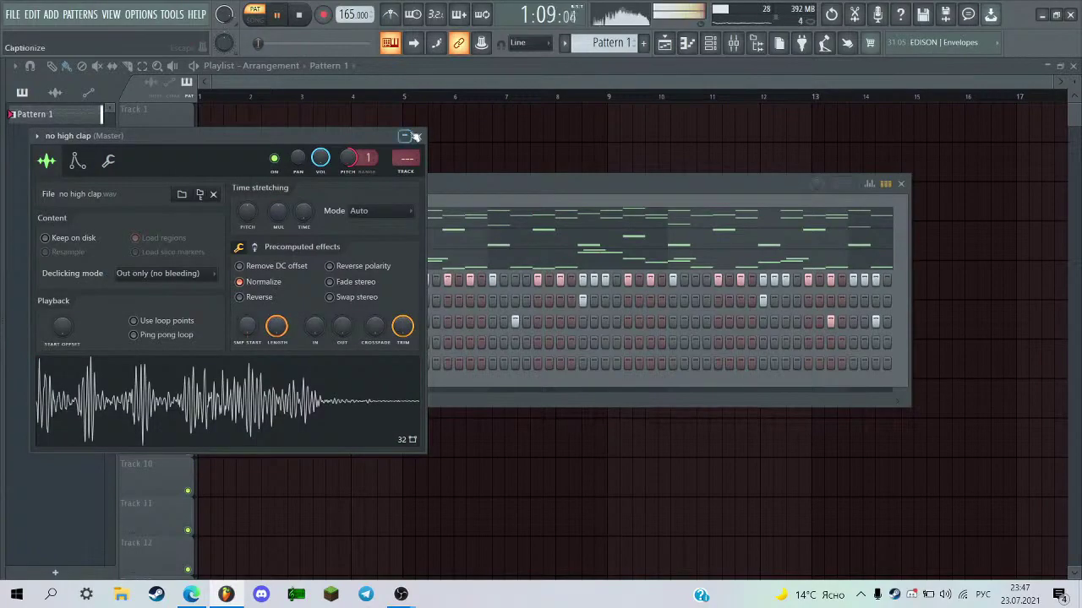
left_click(415, 136)
Replace the no high clap channel's sample with tight clap from the same lb66 claps folder and play the pattern.
mouse_move(3, 322)
key("space")
left_click(68, 464)
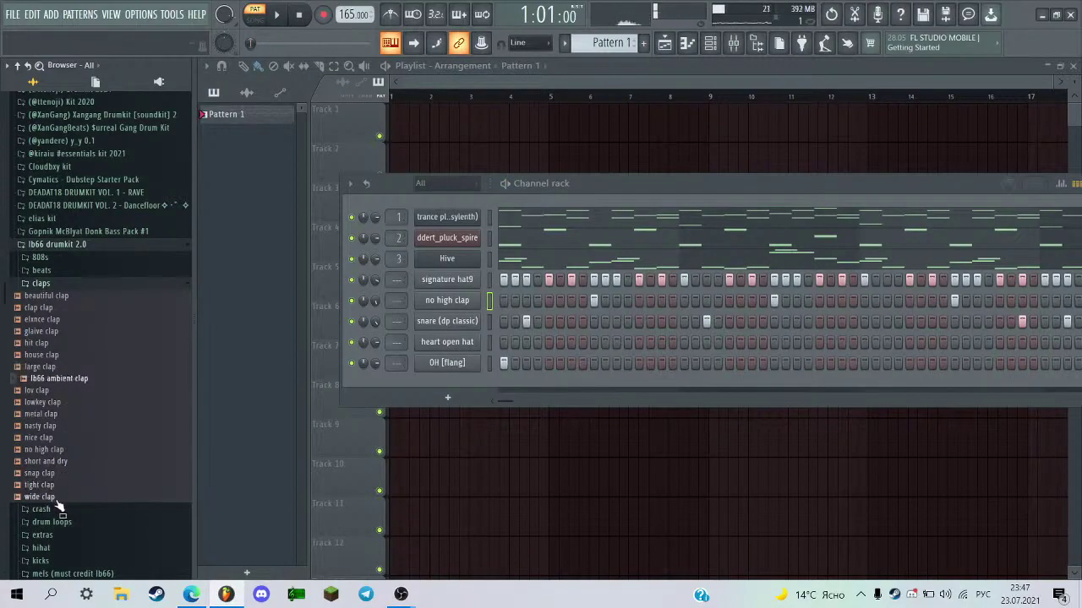
left_click_drag(57, 494, 447, 300)
key("space")
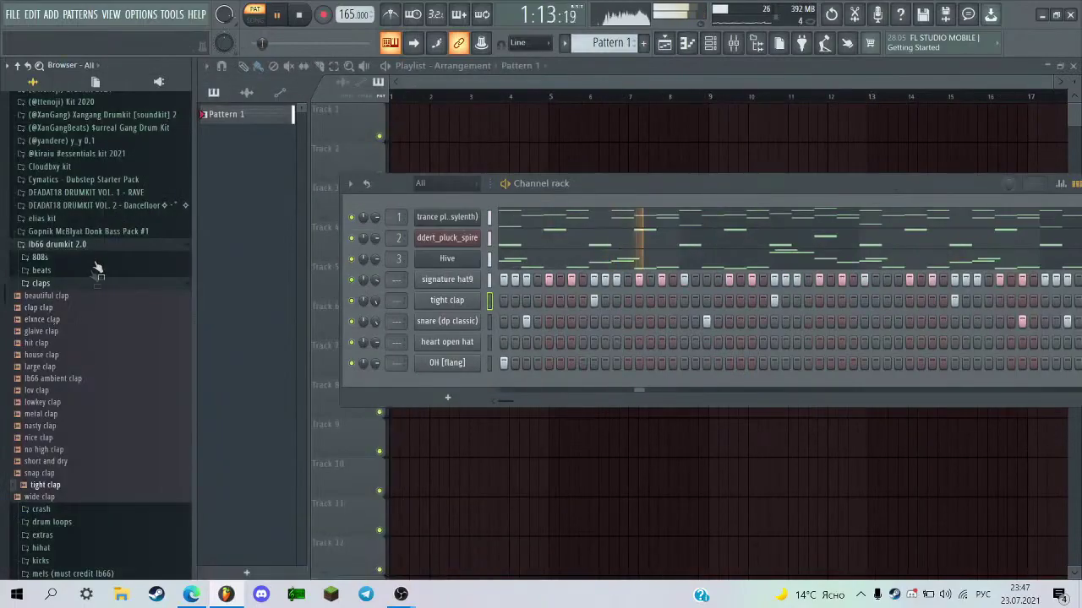
Replace the tight clap channel's sample with clap 15 from DEADAT18 DRUMKIT VOL. 2 - Dancefloor and play the pattern.
left_click(107, 231)
left_click(113, 238)
left_click(115, 239)
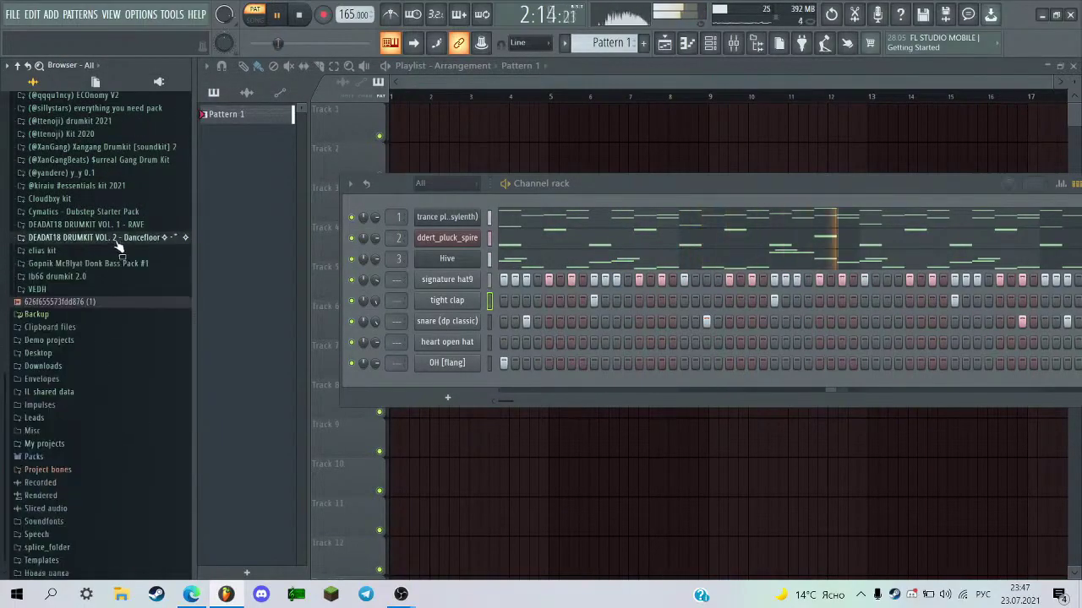
scroll(115, 255, "up", 3)
left_click(113, 309)
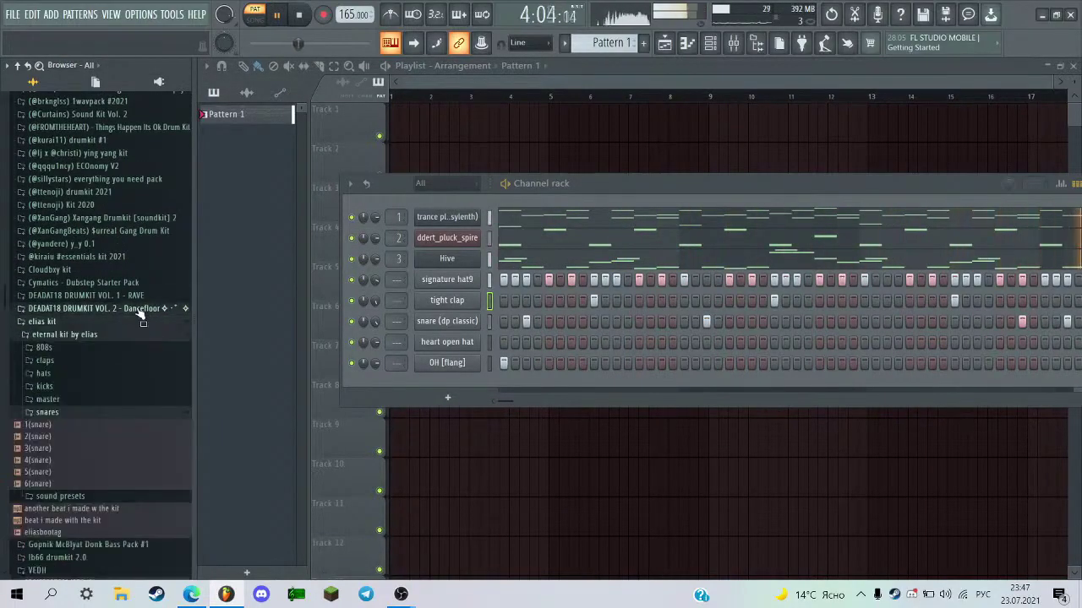
key("space")
left_click(113, 347)
left_click(53, 183)
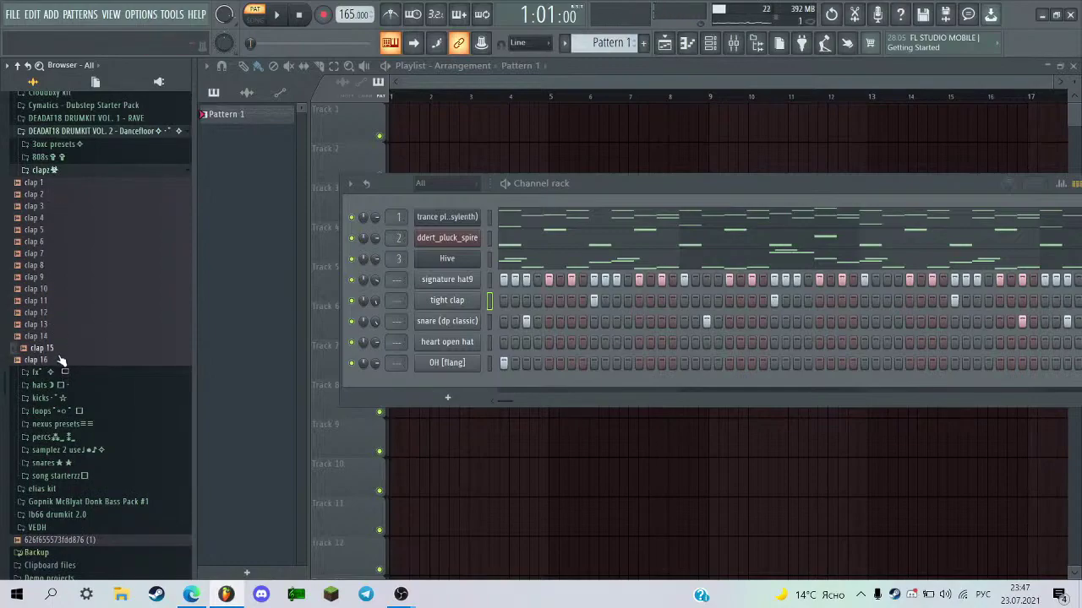
left_click_drag(59, 355, 280, 307)
key("space")
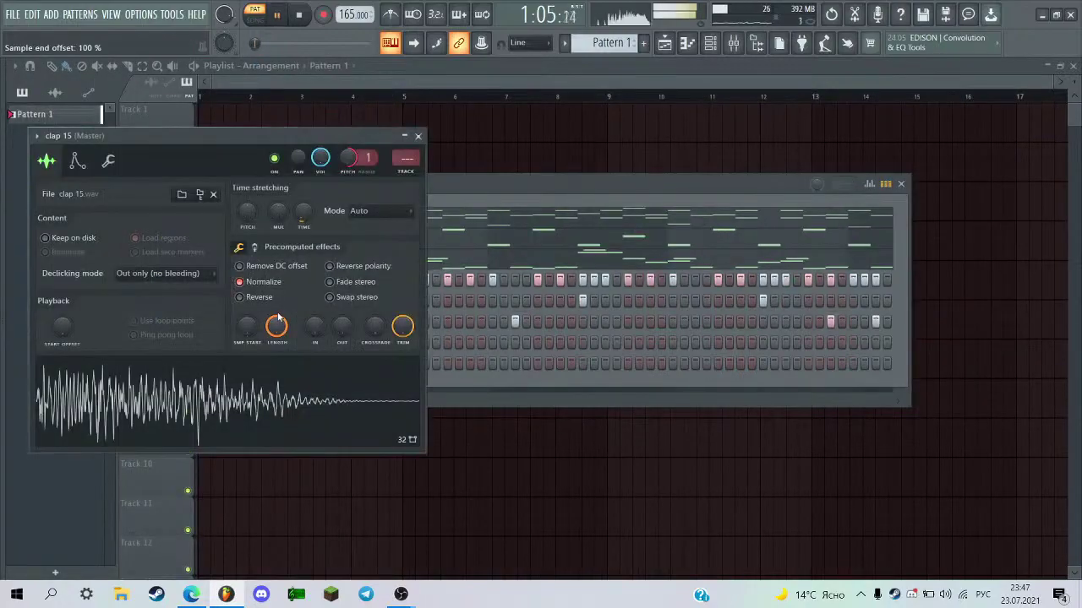
Remove the clap 15 sample's time stretching and reset the channel's pitch.
right_click(301, 217)
left_click(309, 226)
left_click(273, 283)
left_click(273, 283)
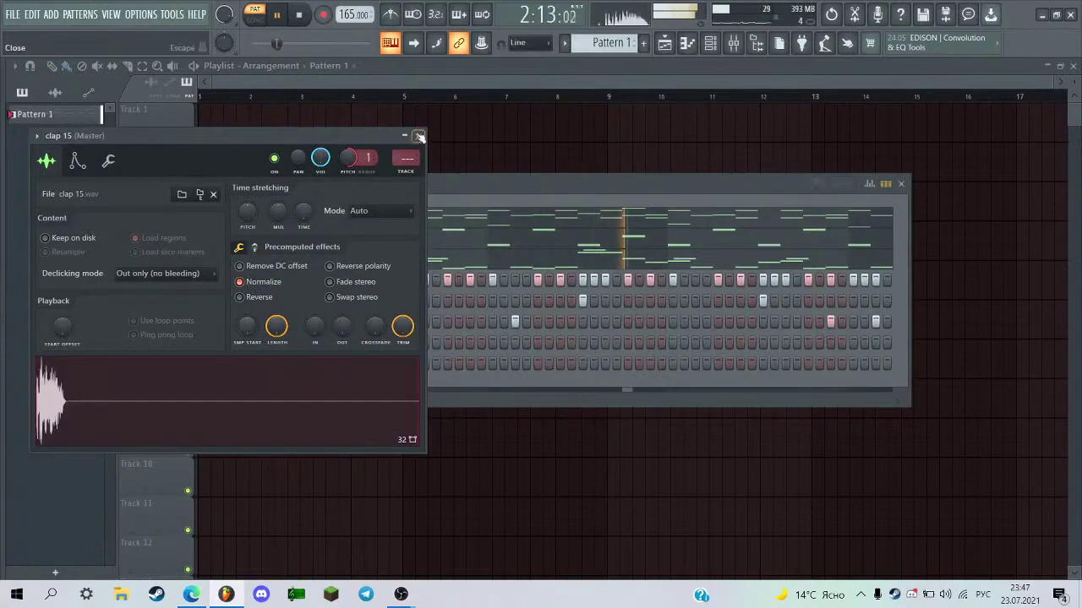
left_click(420, 137)
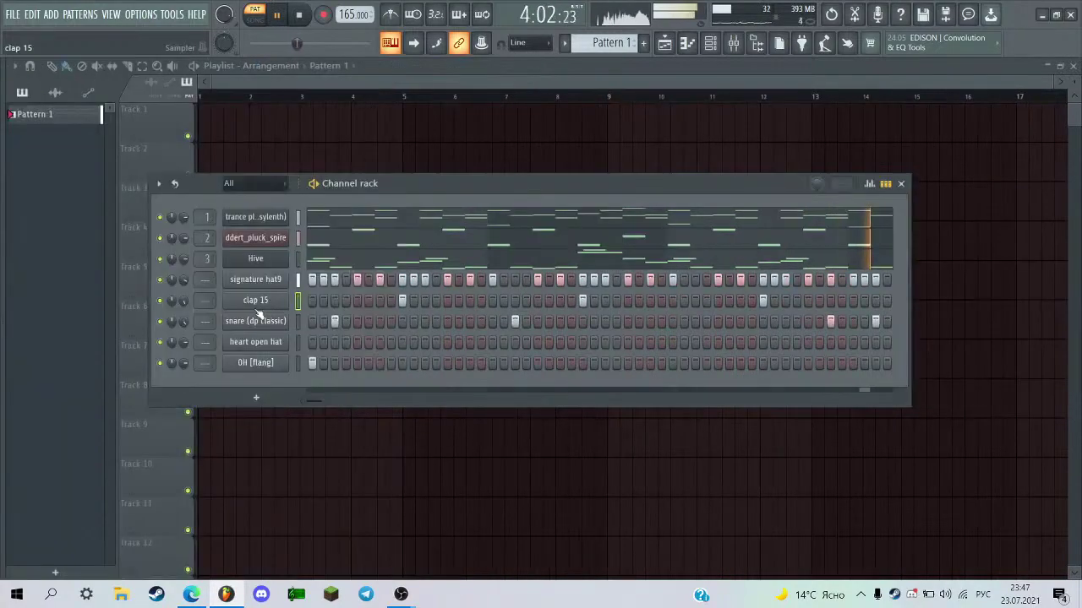
left_click(257, 305)
right_click(355, 161)
left_click(360, 174)
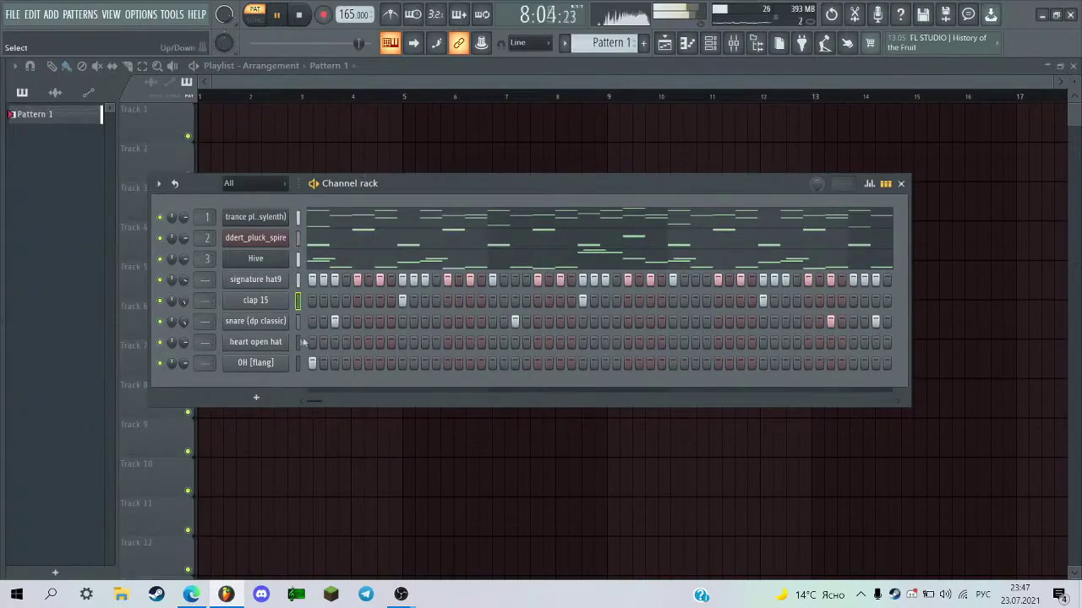
Place two short C5 notes at steps 5 and 13 of bar 1 in the heart open hat's piano roll.
left_click(390, 42)
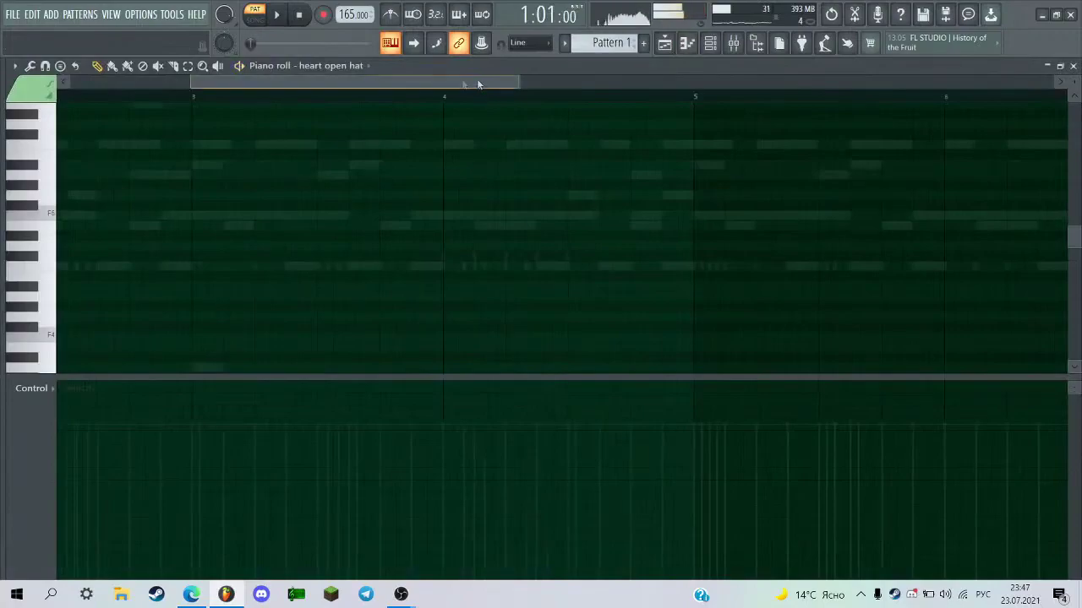
key("space")
scroll(310, 83, "up", 2)
left_click_drag(311, 83, 275, 83)
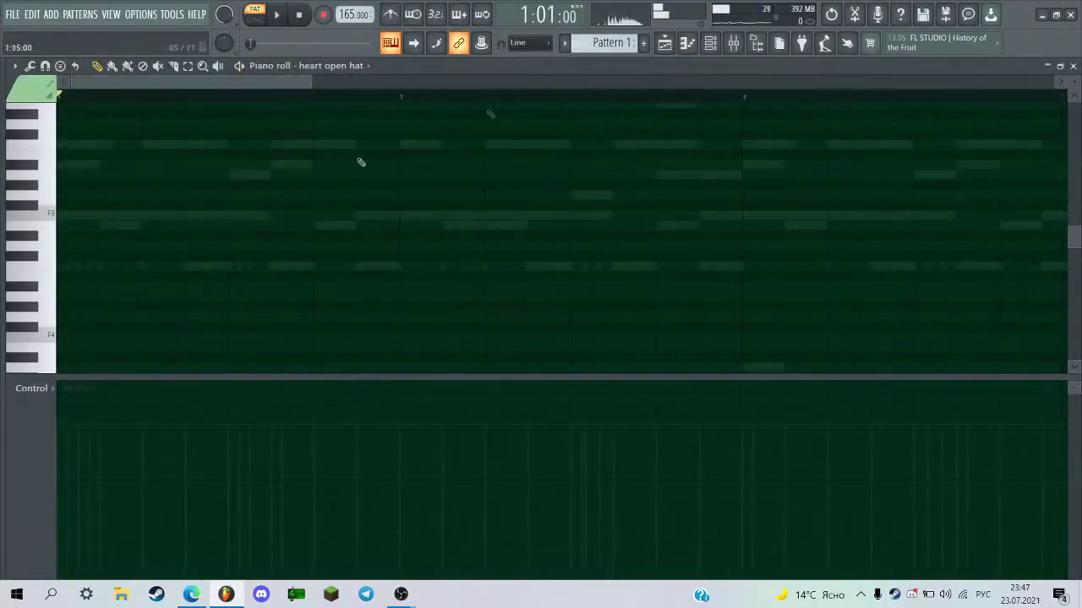
key("space")
scroll(190, 271, "down", 1)
key("space")
scroll(206, 251, "up", 2)
key("space")
key("space")
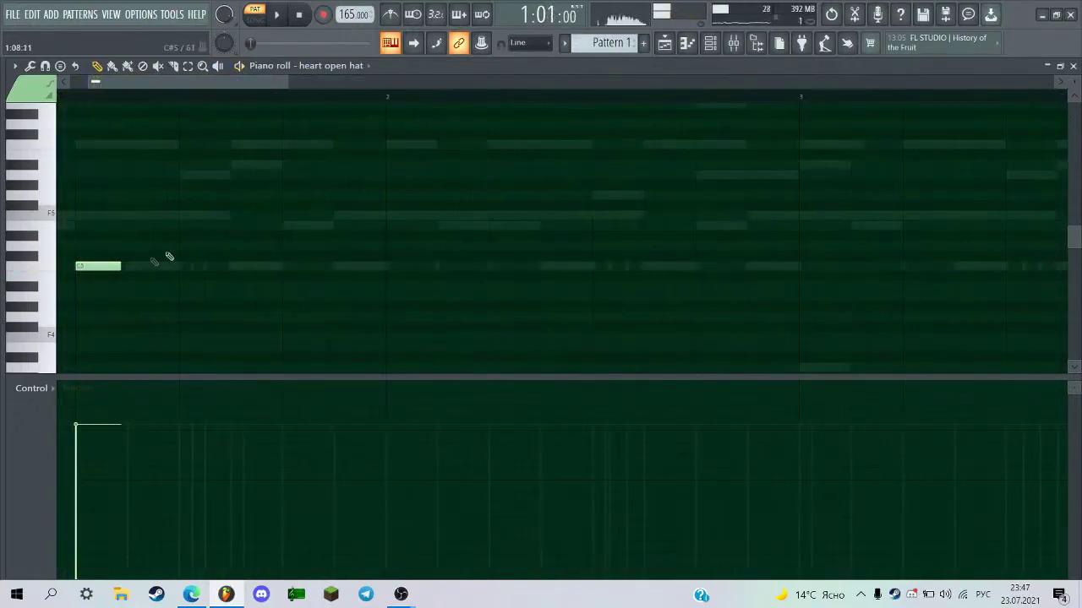
scroll(96, 265, "down", 2)
left_click(284, 267)
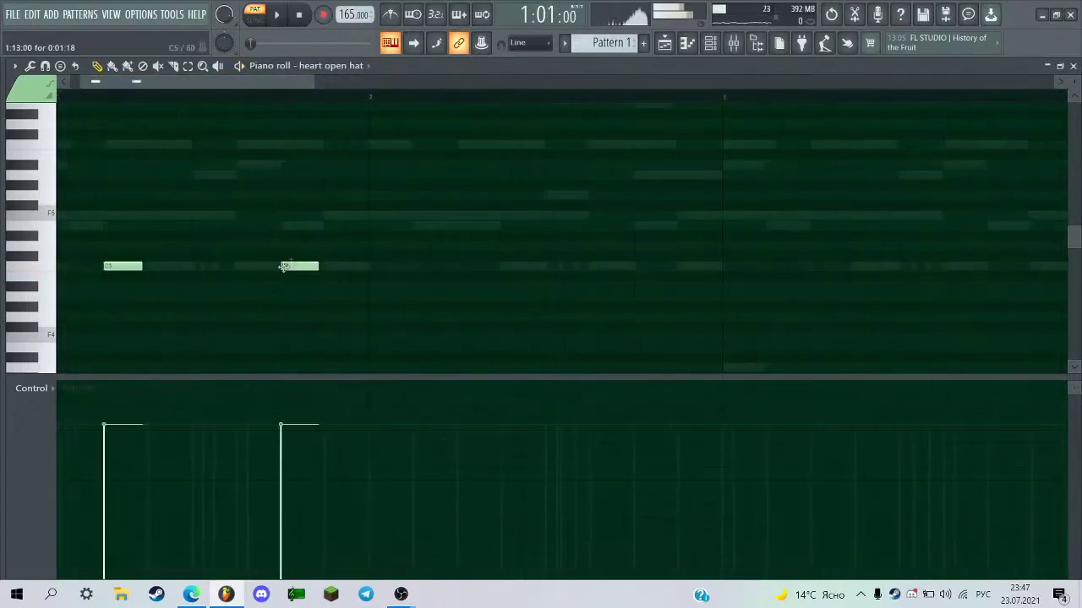
Chop the heart open hat note at step 13 of bar 1 into four short hits.
key("alt+y")
key("Escape")
key("alt+u")
key("Return")
scroll(342, 258, "up", 1)
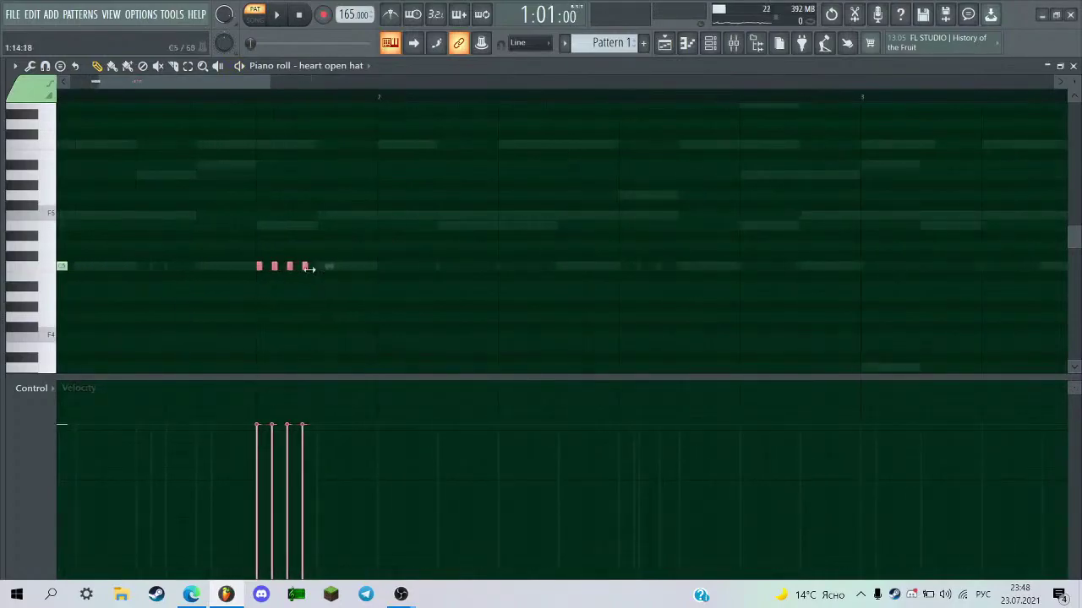
Extend the chopped C5 hits into an eight-hit roll filling the last beat of bar 1.
key("ctrl+d")
scroll(401, 334, "down", 1)
left_click_drag(471, 322, 419, 316)
key("space")
key("space")
mouse_move(342, 222)
left_mouse_down()
mouse_move(218, 251)
mouse_move(357, 244)
mouse_move(328, 239)
left_mouse_up()
key("space")
key("ctrl+d")
key("space")
Ramp the roll's velocities upward from first to last hit and add an E4 note at step 3 of bar 2.
left_click_drag(392, 320, 452, 319)
left_click_drag(404, 202, 251, 252)
left_click_drag(320, 473, 253, 528)
key("ctrl+d")
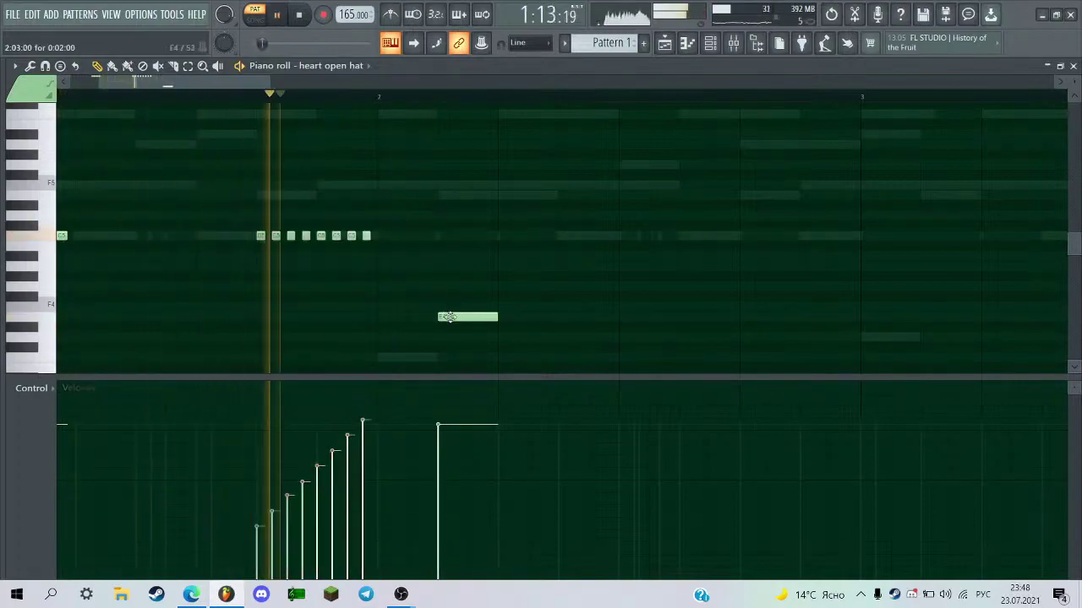
key("space")
key("space")
Move the E4 note to step 5 of bar 2 with a length of four steps and play the pattern.
mouse_move(453, 317)
left_mouse_down()
mouse_move(475, 317)
mouse_move(386, 318)
mouse_move(580, 319)
left_mouse_up()
scroll(483, 318, "down", 1)
key("space")
key("space")
key("space")
key("space")
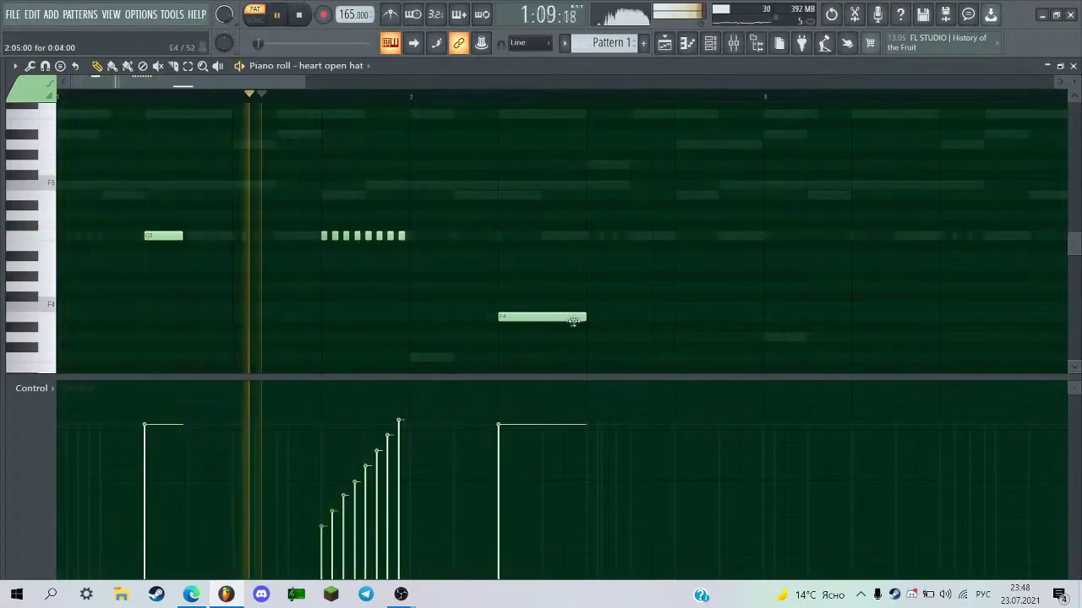
scroll(526, 325, "down", 1)
scroll(527, 325, "down", 1)
key("space")
key("space")
Raise the long bar 2 note to G4 and try a second G4 note after it.
left_click_drag(454, 317, 454, 284)
left_click(537, 288)
key("space")
right_click(550, 288)
key("space")
scroll(507, 291, "up", 3)
key("space")
Set the snap to 1/6 beat and place three short G4 hits starting at step 11 of bar 2.
left_click(524, 43)
left_click(529, 174)
scroll(498, 288, "up", 1)
left_click(489, 287)
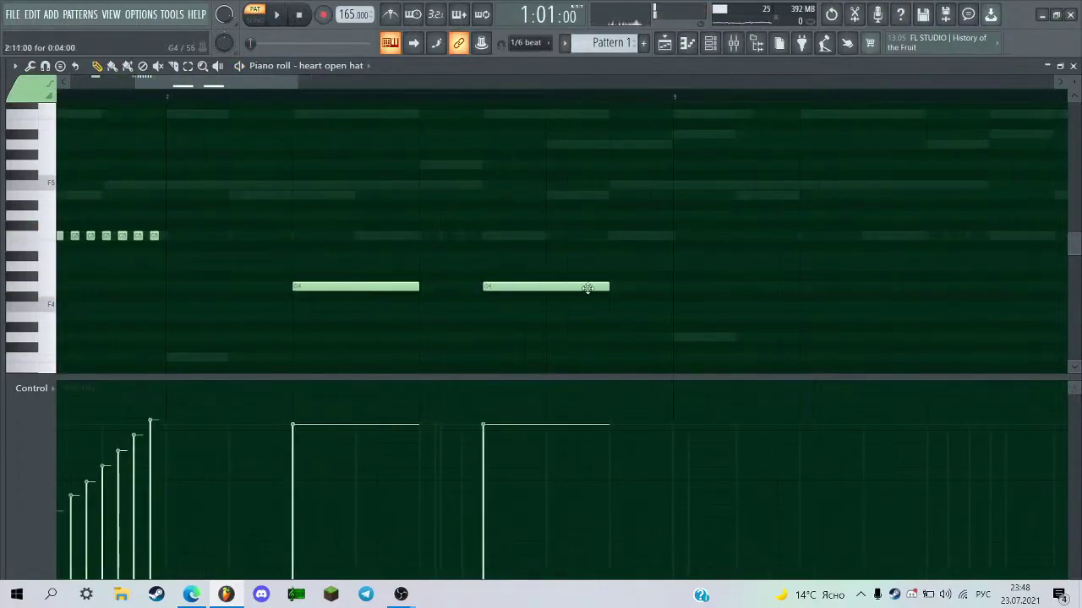
left_click(506, 286)
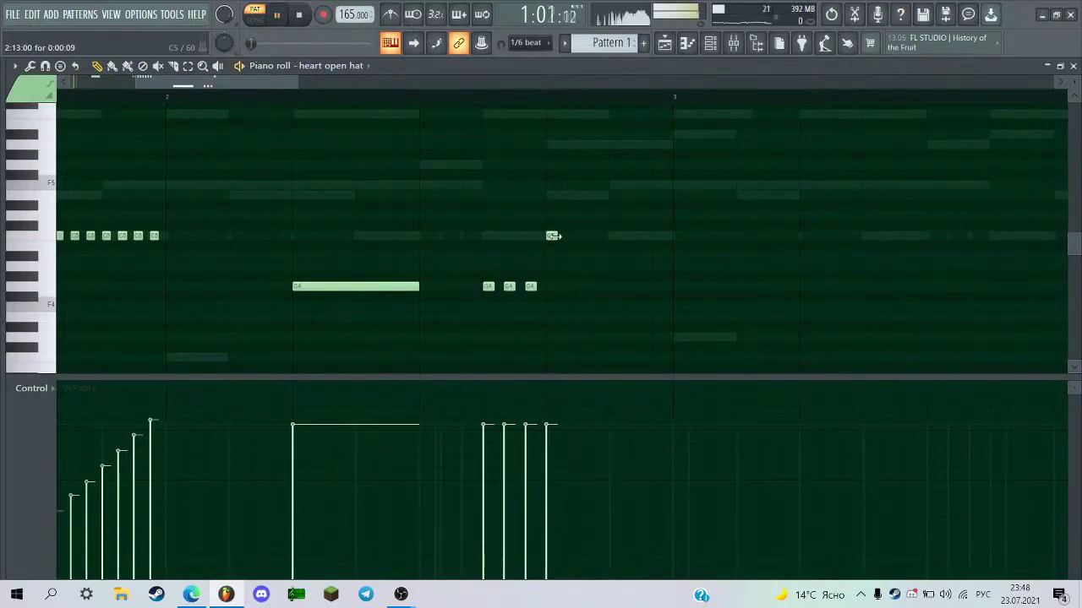
Add a closing A4 note two steps long at step 13 of bar 2 and restore the snap to Line.
left_click_drag(660, 243, 672, 243)
scroll(615, 300, "down", 1)
left_click(527, 42)
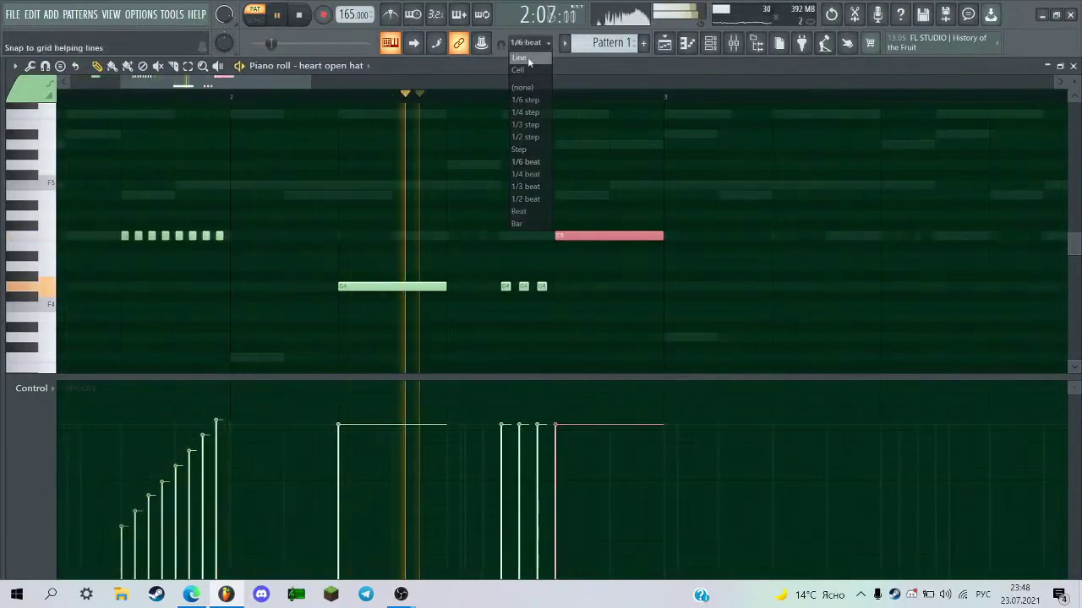
left_click(527, 60)
scroll(481, 208, "down", 1)
scroll(475, 209, "down", 1)
left_click_drag(555, 235, 588, 266)
Duplicate the heart open hat notes of bars 1 and 2 into bars 3 and 4.
scroll(558, 253, "down", 2)
left_click_drag(458, 343, 99, 257)
key("ctrl+a")
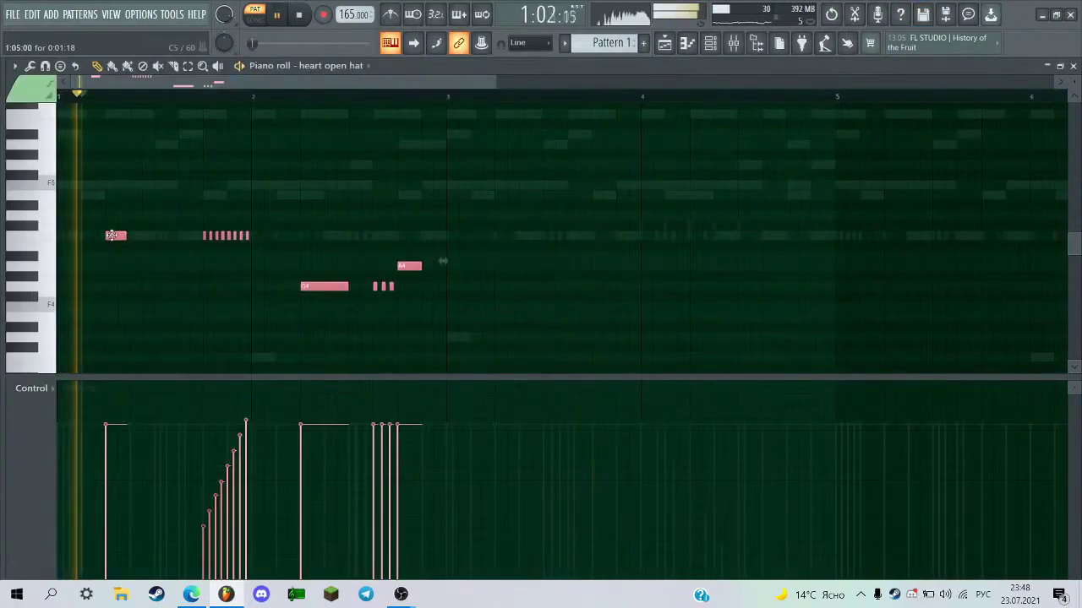
key("ctrl+b")
left_click_drag(481, 237, 504, 238)
key("ctrl+d")
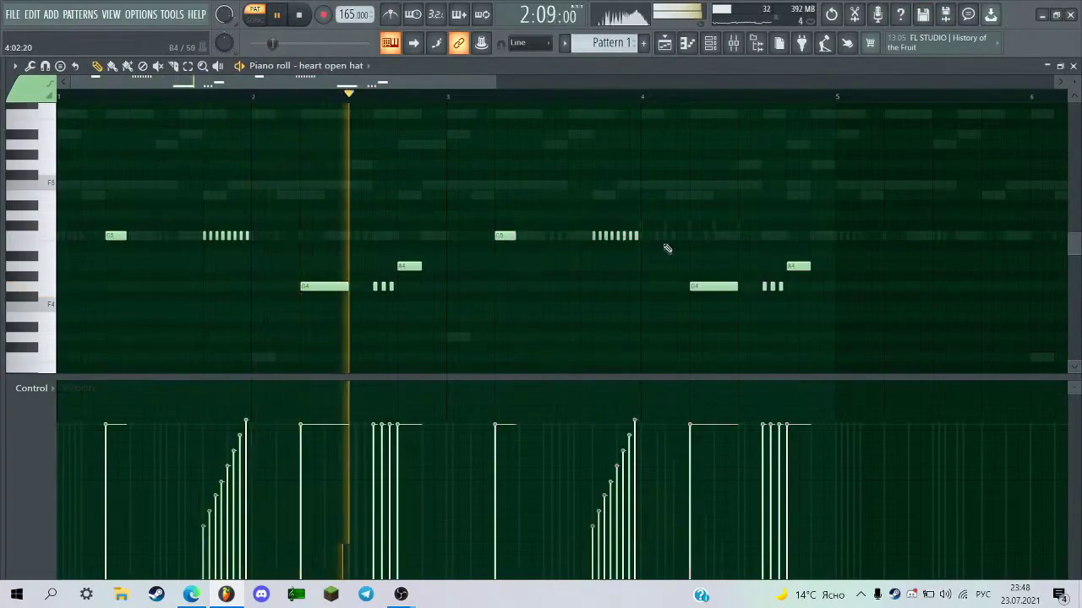
scroll(605, 258, "down", 2)
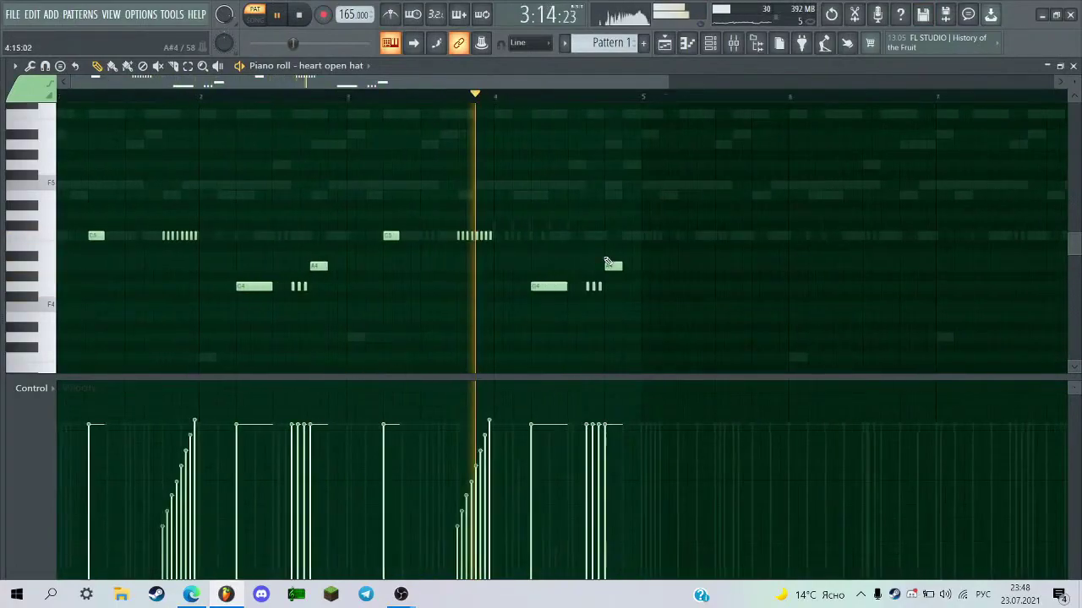
Lower the closing note of bar 4 to F4 and reduce the three short G4 hits before it to one.
scroll(595, 263, "up", 1)
scroll(598, 266, "up", 1)
key("space")
left_click_drag(586, 296, 588, 316)
left_click_drag(573, 273, 530, 297)
scroll(540, 292, "up", 1)
key("space")
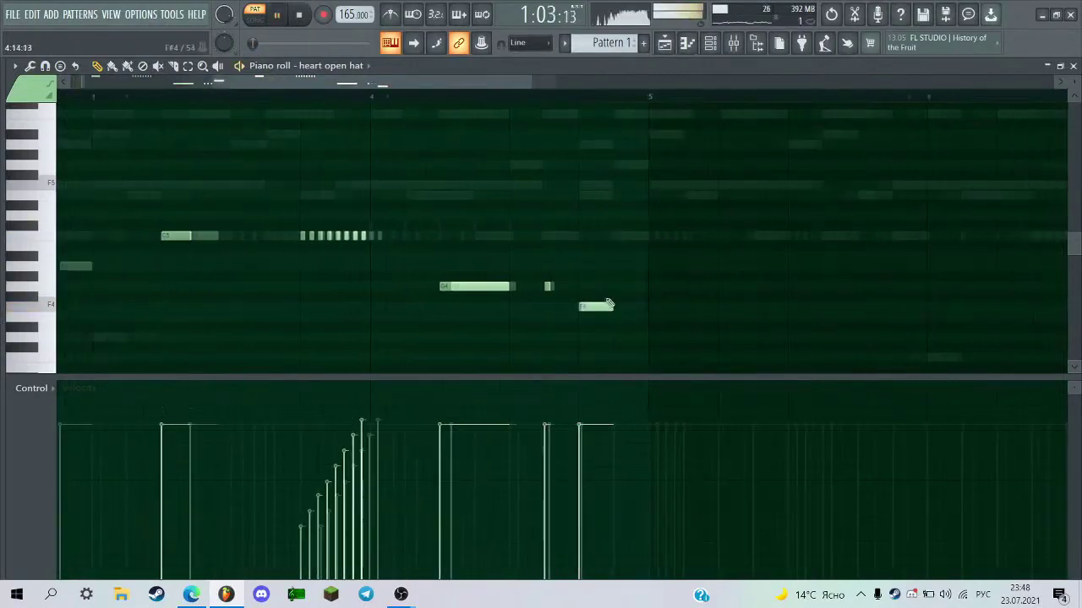
scroll(583, 306, "down", 3)
scroll(448, 308, "up", 3)
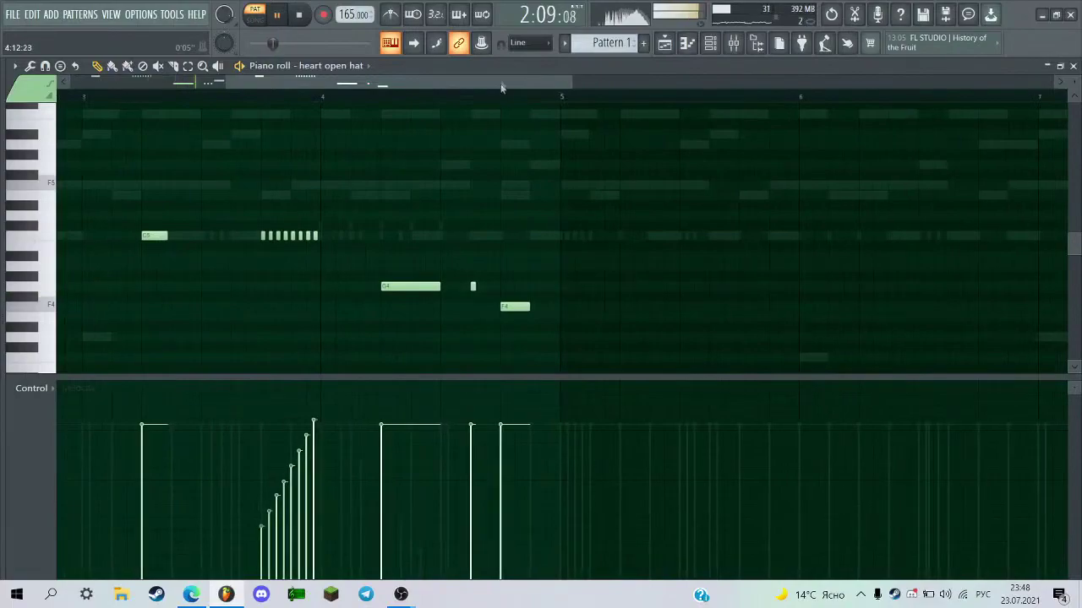
scroll(562, 277, "down", 2)
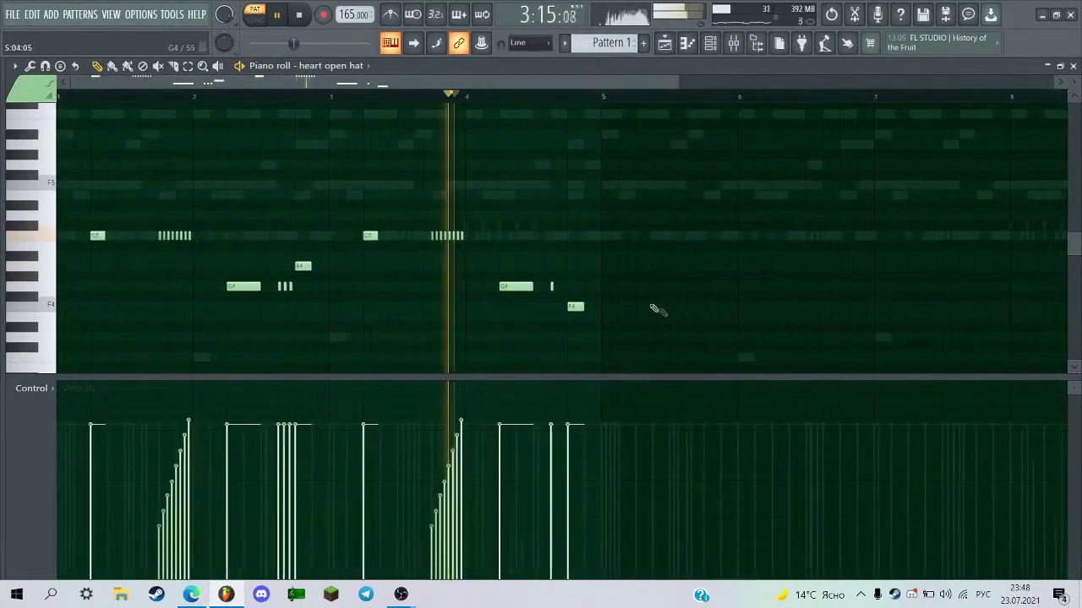
Duplicate the heart open hat notes of bars 1 to 4 into bars 5 to 8.
left_click_drag(584, 308, 443, 236)
scroll(597, 336, "down", 2)
key("ctrl+d")
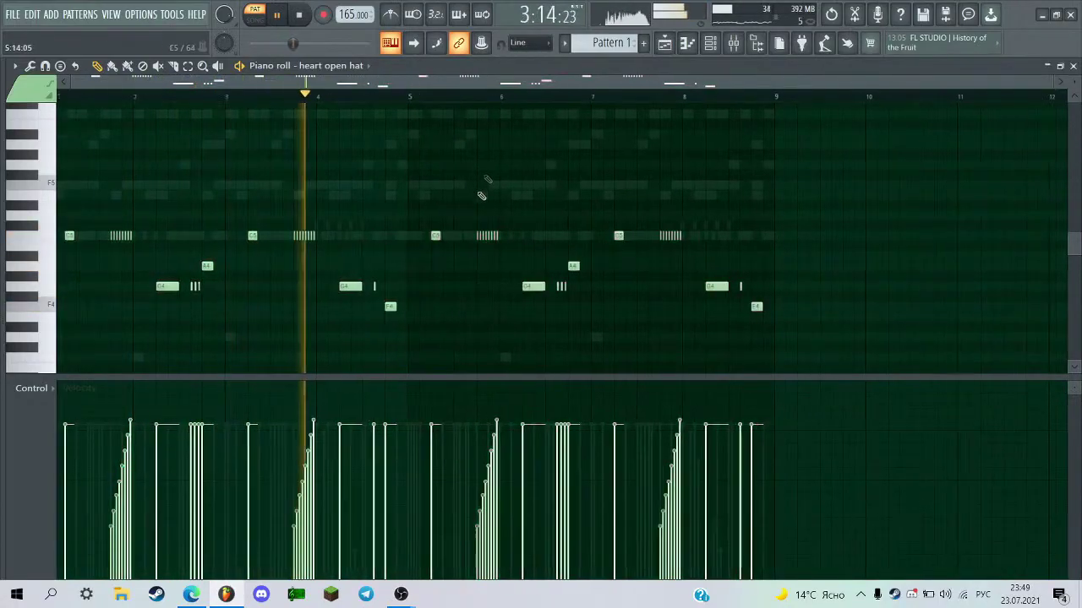
scroll(544, 85, "up", 1)
scroll(422, 100, "up", 2)
scroll(265, 160, "left", 2)
scroll(260, 161, "down", 1)
key("F7")
key("alt+F8")
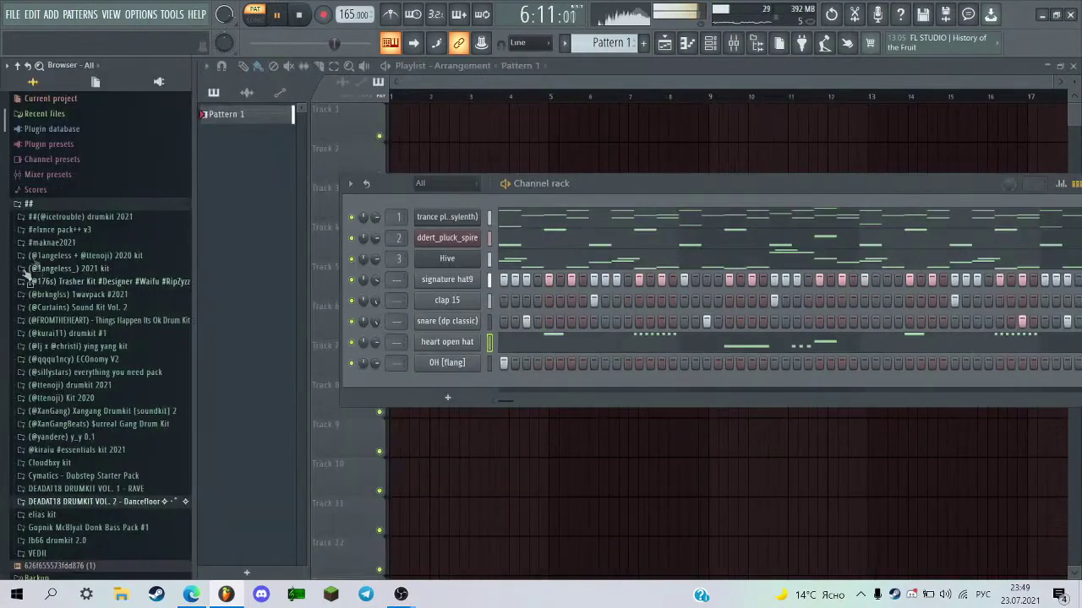
key("alt+F8")
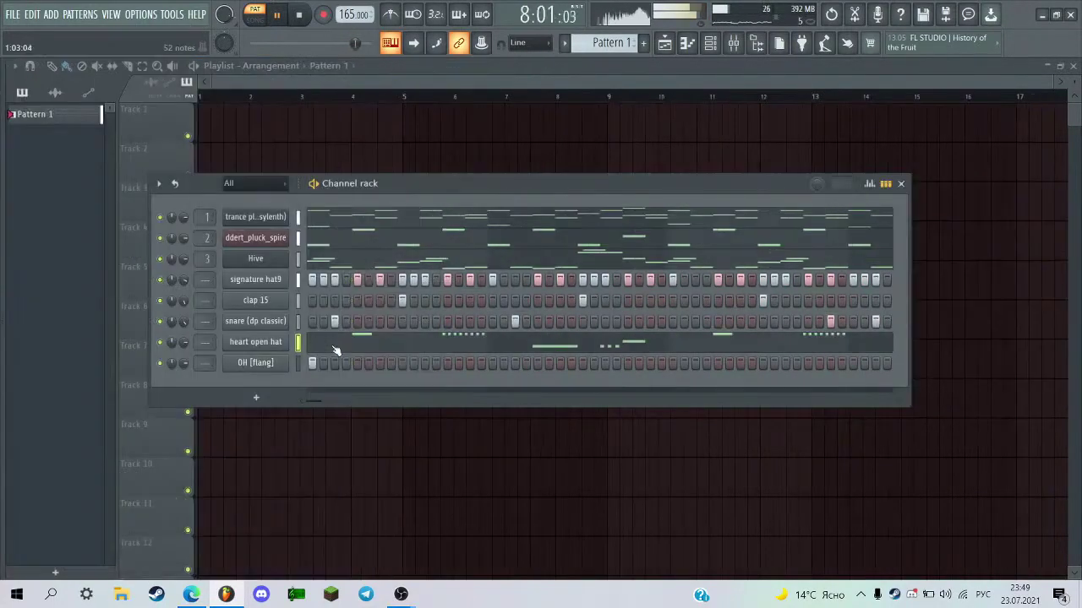
key("alt+F8")
key("space")
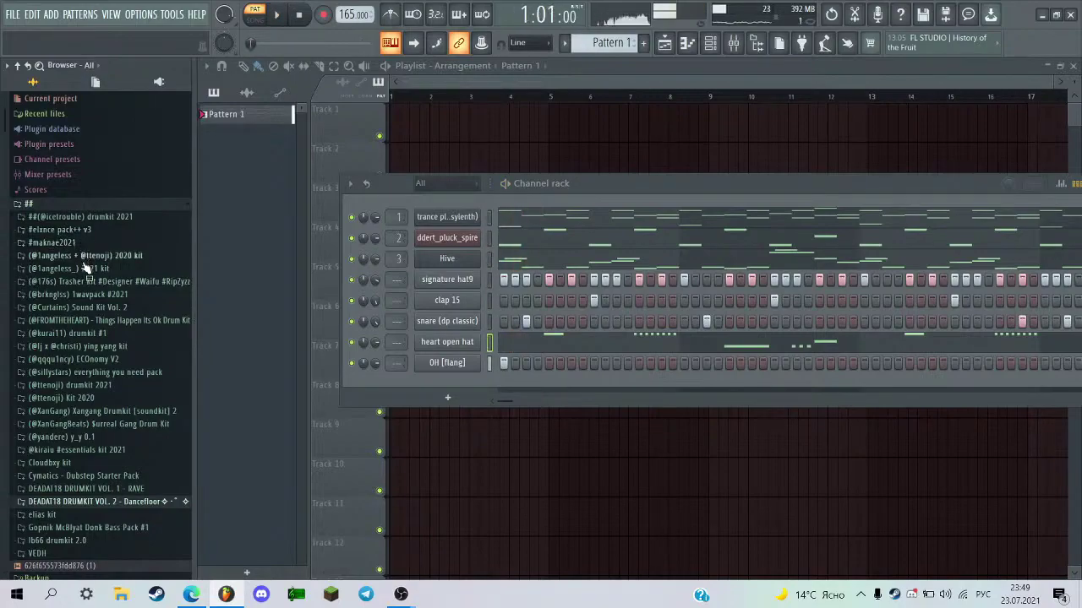
left_click(76, 216)
left_click(79, 265)
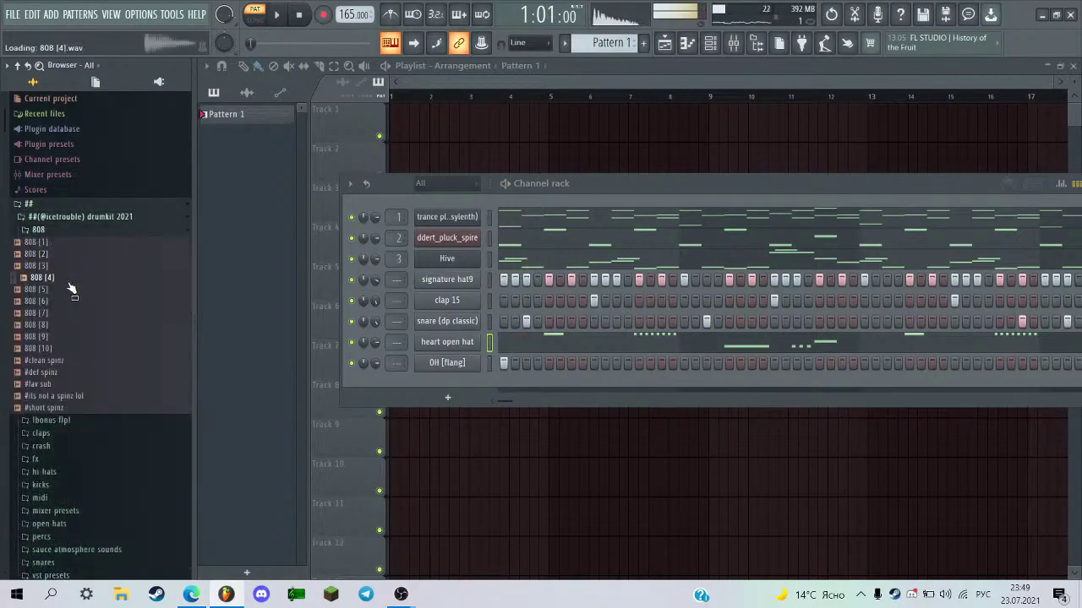
left_click(59, 325)
left_click(63, 338)
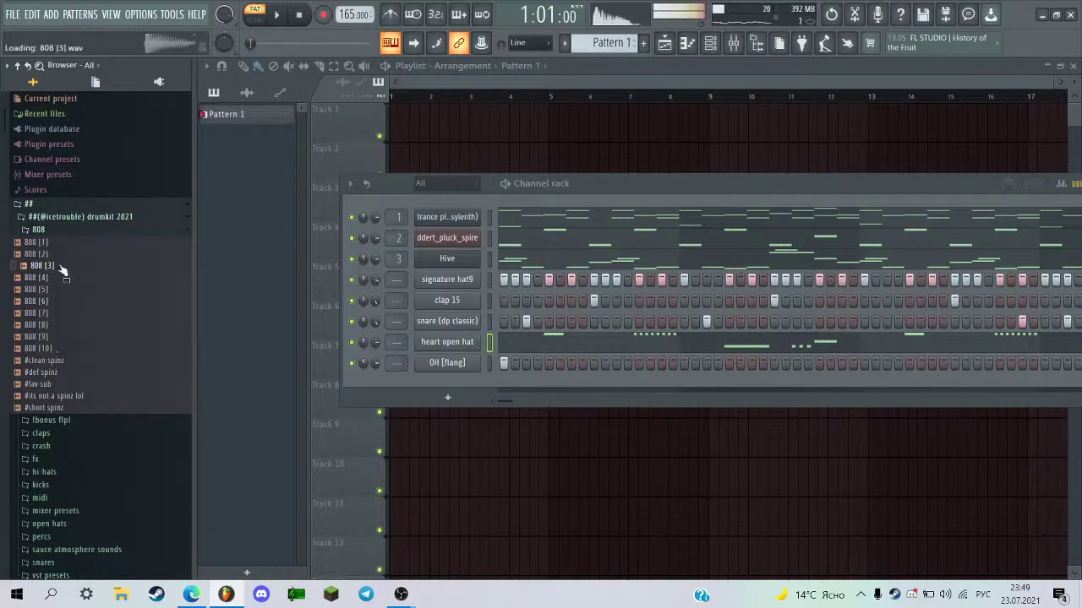
left_click(63, 231)
key("space")
key("space")
left_click(84, 217)
key("space")
key("space")
scroll(91, 301, "down", 3)
key("space")
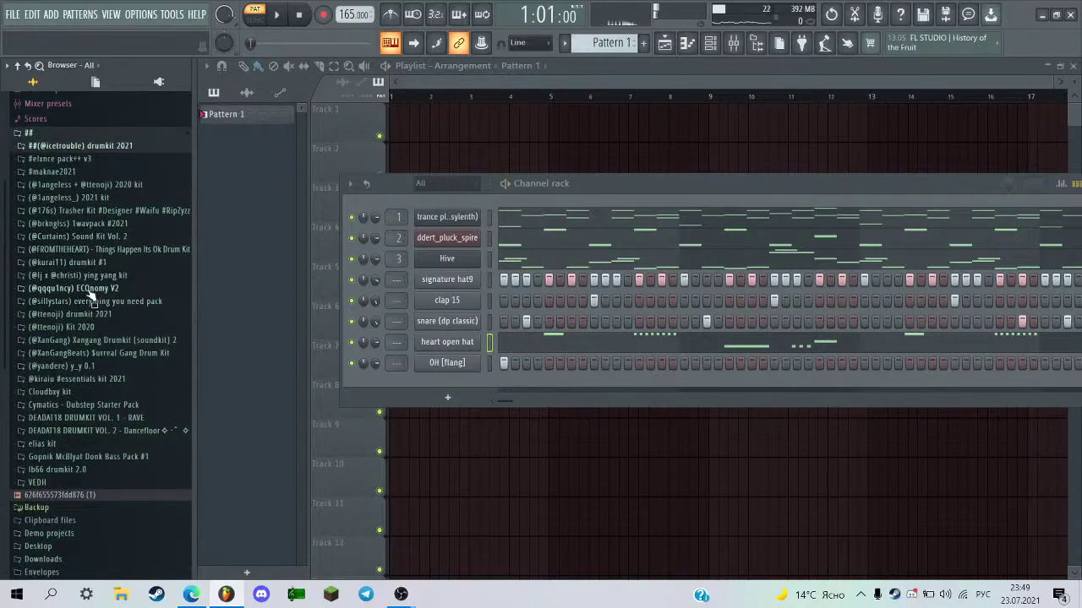
left_click(99, 317)
key("space")
left_click(99, 327)
left_click(82, 374)
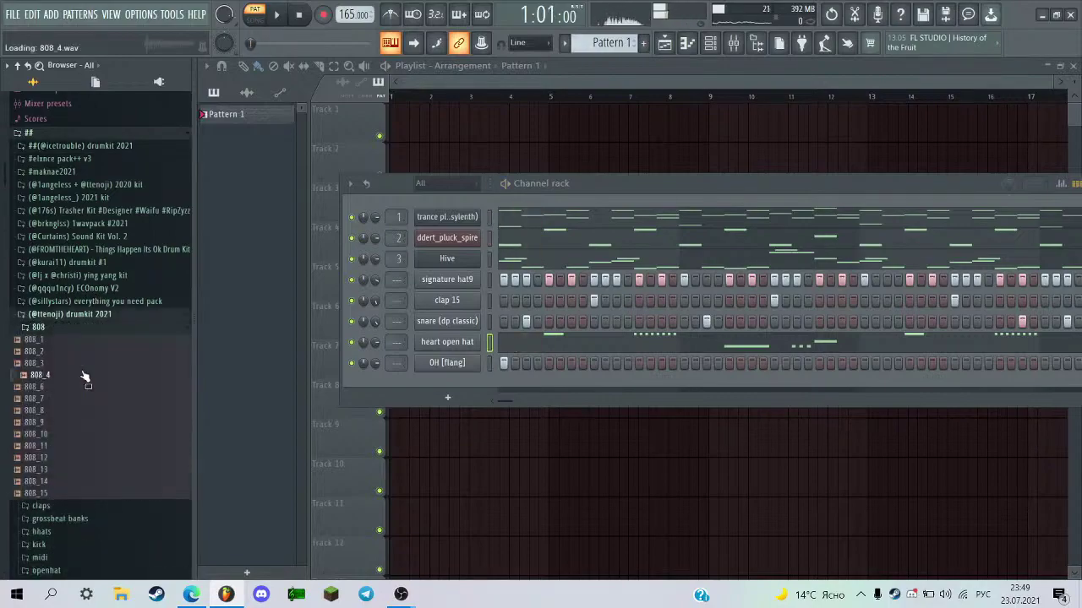
left_click_drag(91, 367, 284, 387)
right_click(278, 388)
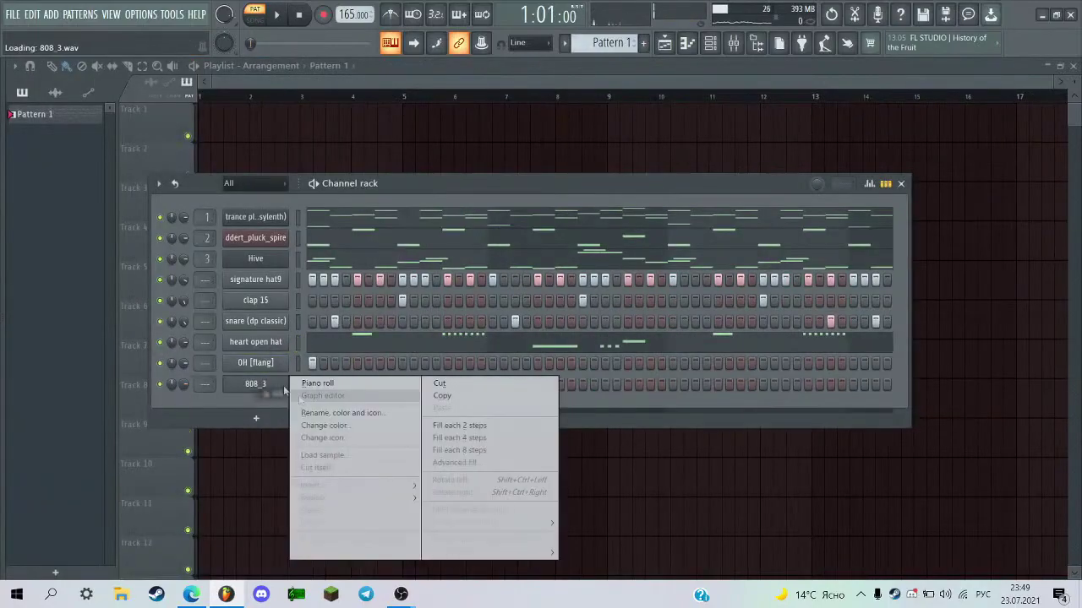
left_click(323, 467)
left_click(312, 384)
Place an 808_3 hit at the start of bar 1 and play it against the beat.
key("space")
key("space")
left_click(687, 43)
key("space")
scroll(312, 99, "up", 2)
key("space")
key("space")
key("space")
left_click(712, 43)
key("space")
mouse_move(3, 280)
key("space")
key("space")
left_click(45, 316)
scroll(106, 303, "down", 2)
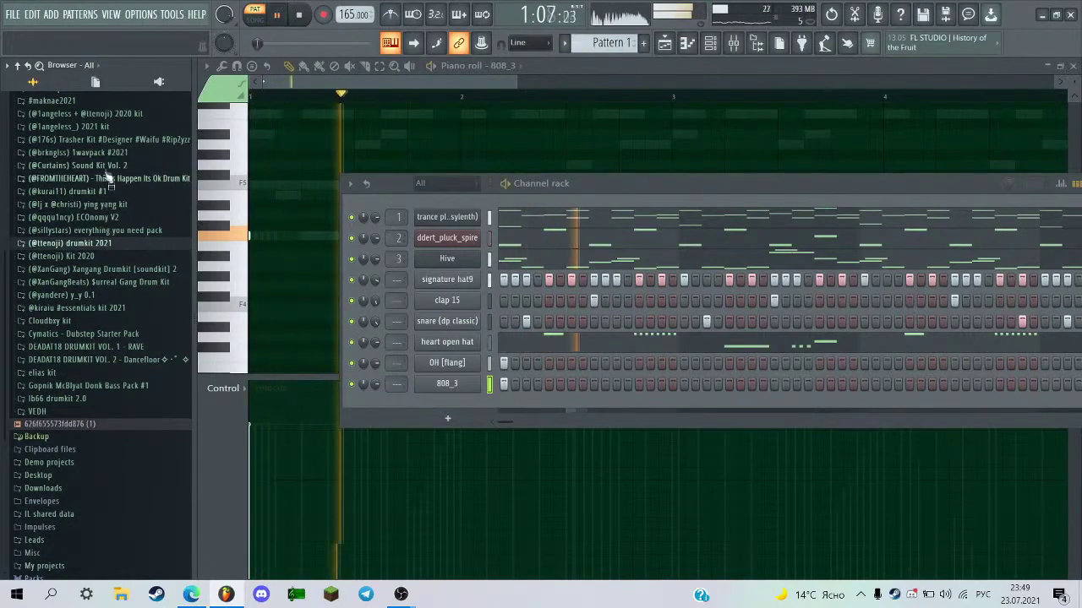
key("space")
scroll(90, 326, "up", 4)
left_click(76, 359)
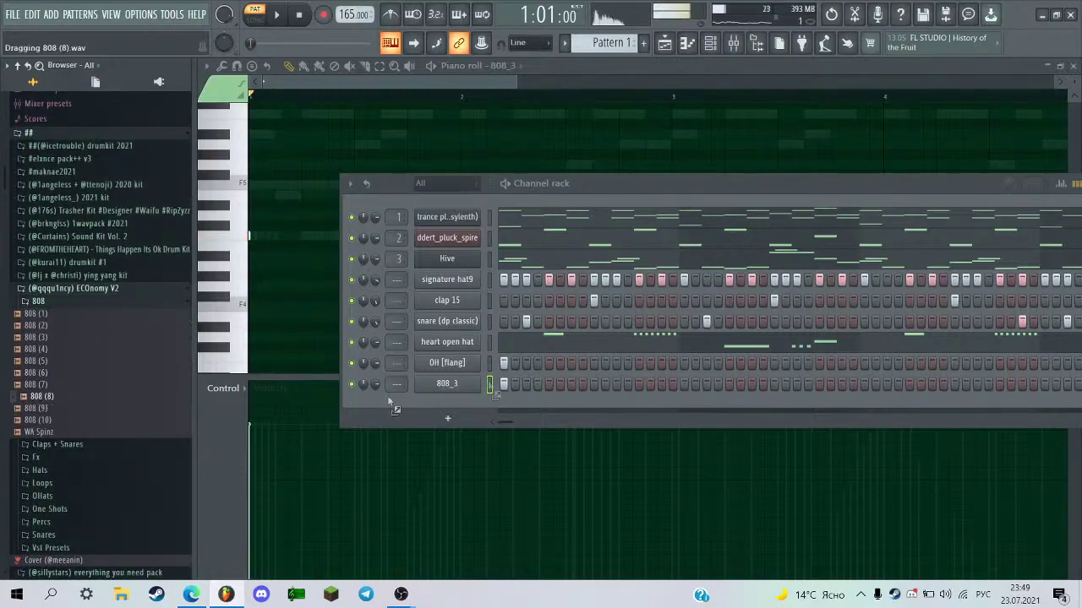
left_click_drag(391, 408, 258, 384)
Try the Normalize and Reverse polarity options on the 808 (8) sample and play the beat with it.
left_click(335, 357)
left_click(409, 340)
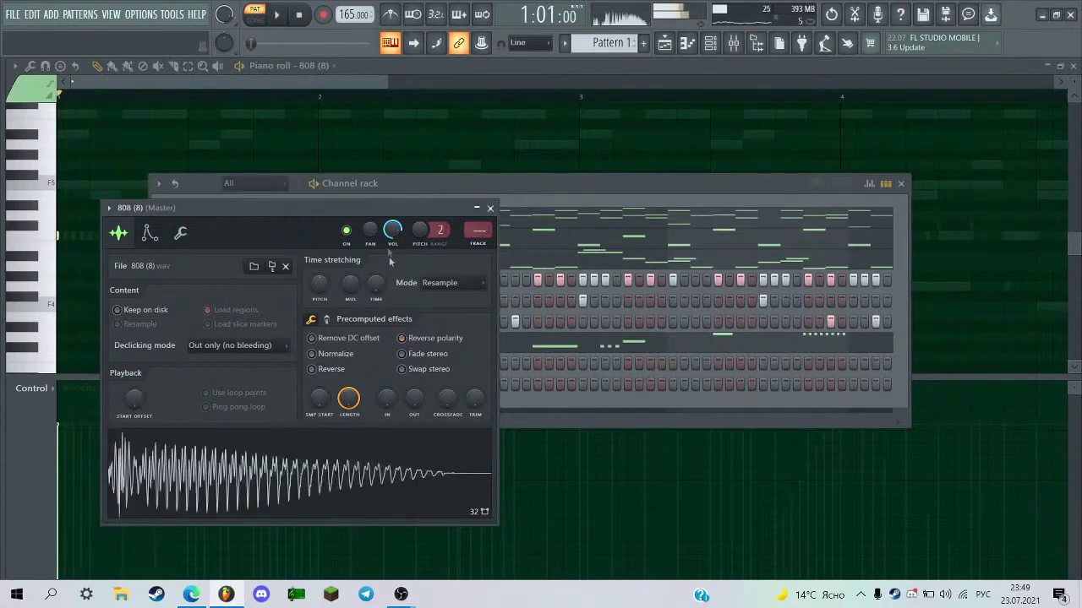
key("space")
key("Escape")
key("space")
key("Escape")
key("space")
key("space")
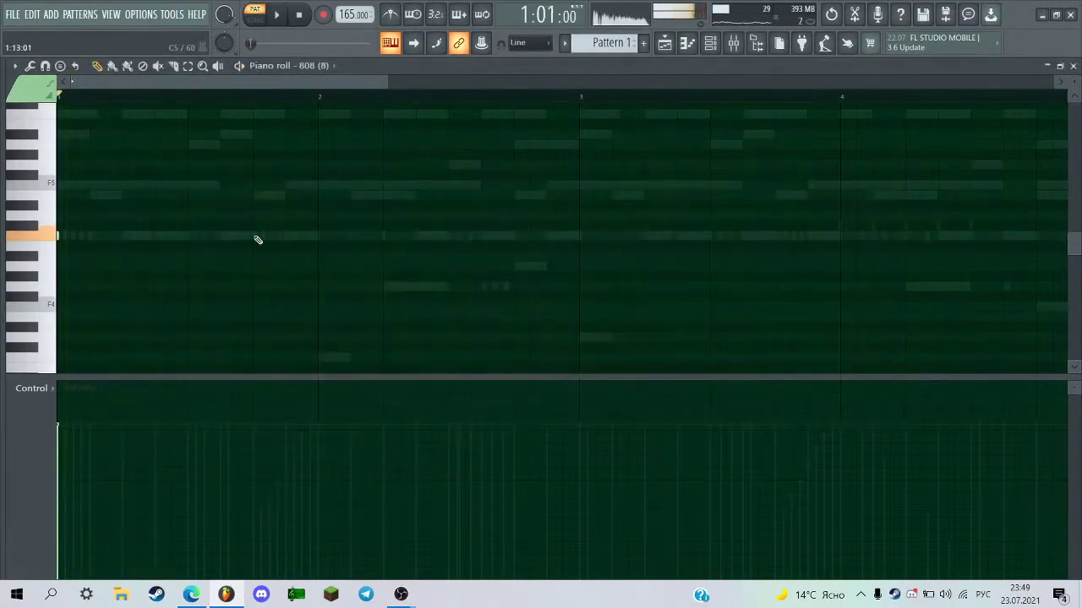
Tune the first 808 note to A#4 by ear and lengthen it to two steps.
scroll(258, 240, "down", 2)
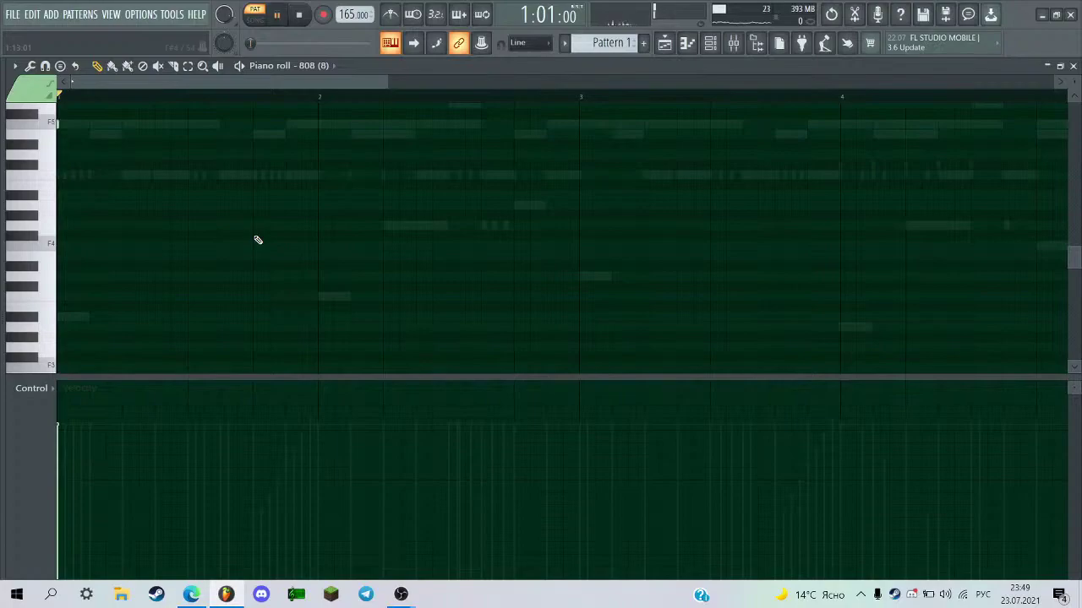
scroll(257, 240, "up", 1)
key("space")
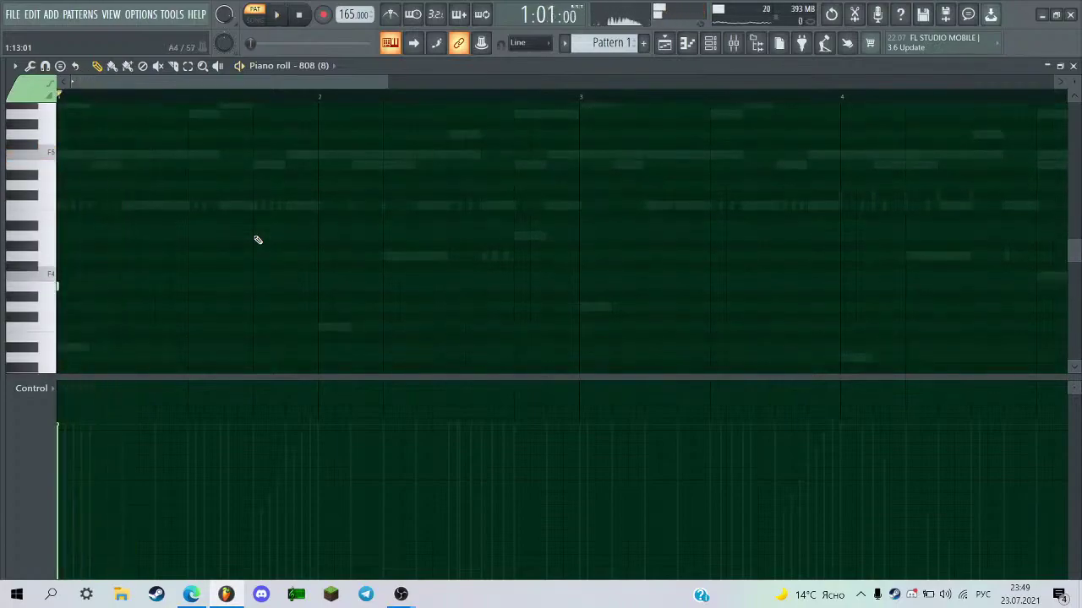
key("space")
scroll(258, 240, "up", 2)
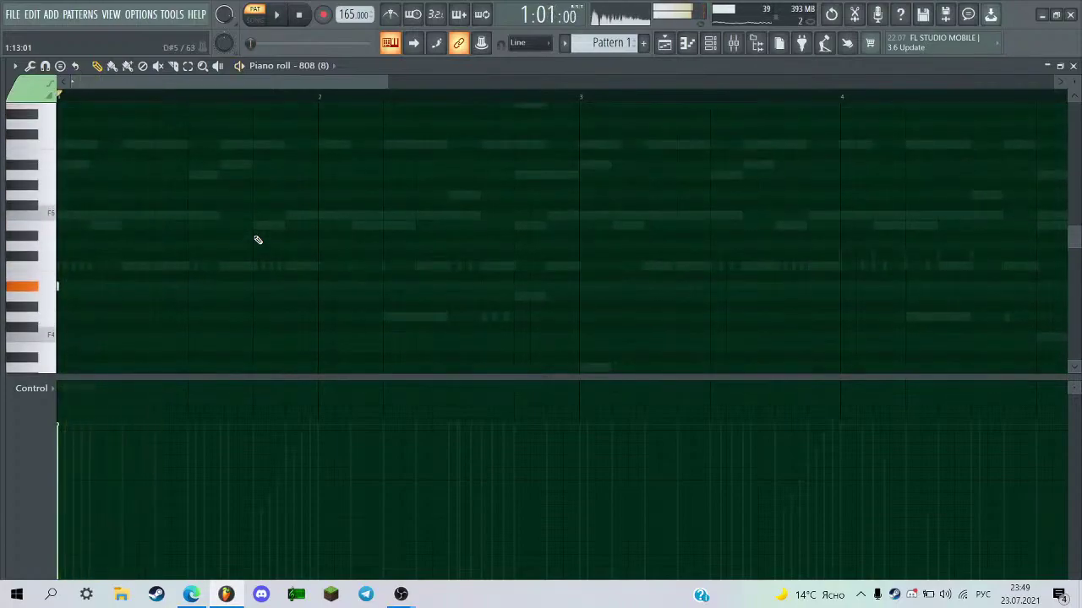
key("space")
scroll(257, 240, "down", 1)
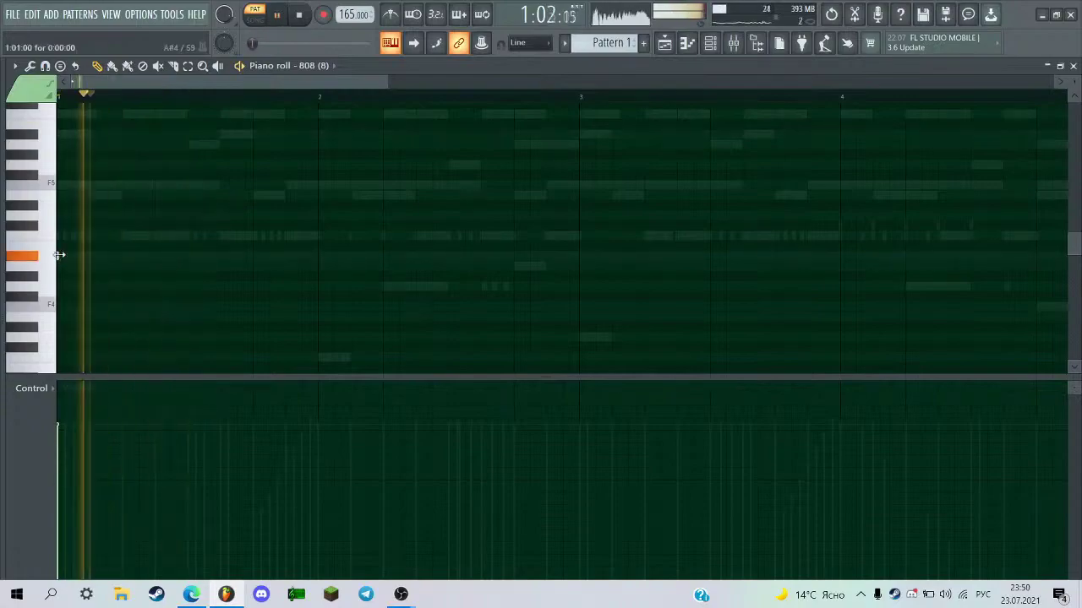
key("space")
Open the 808 (8) sample in Edison and examine its waveform and tuning.
left_click(710, 43)
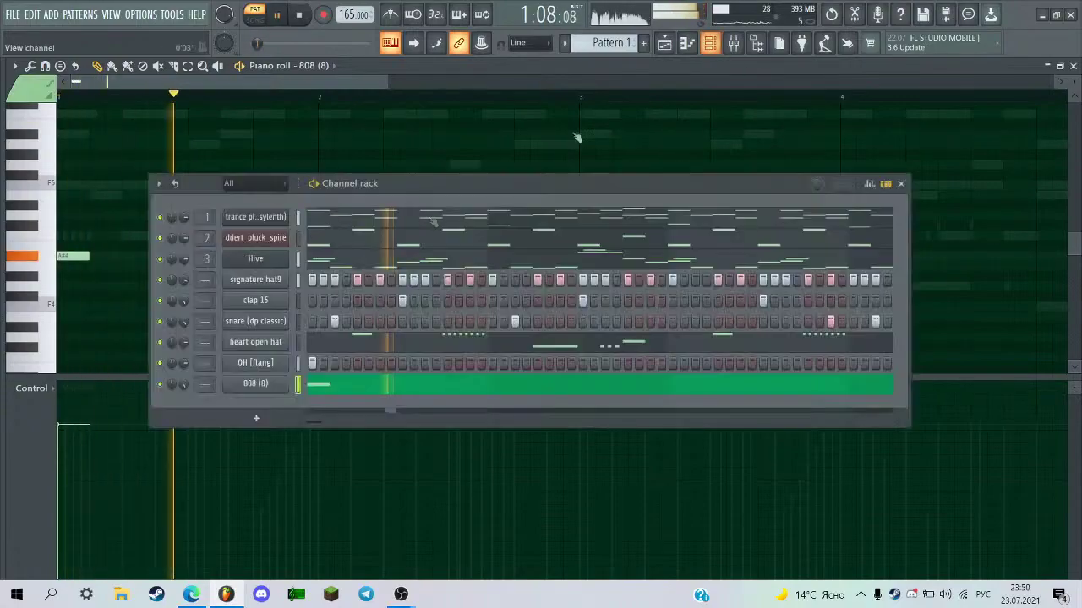
key("space")
left_click(257, 386)
left_click(148, 214)
left_click(193, 395)
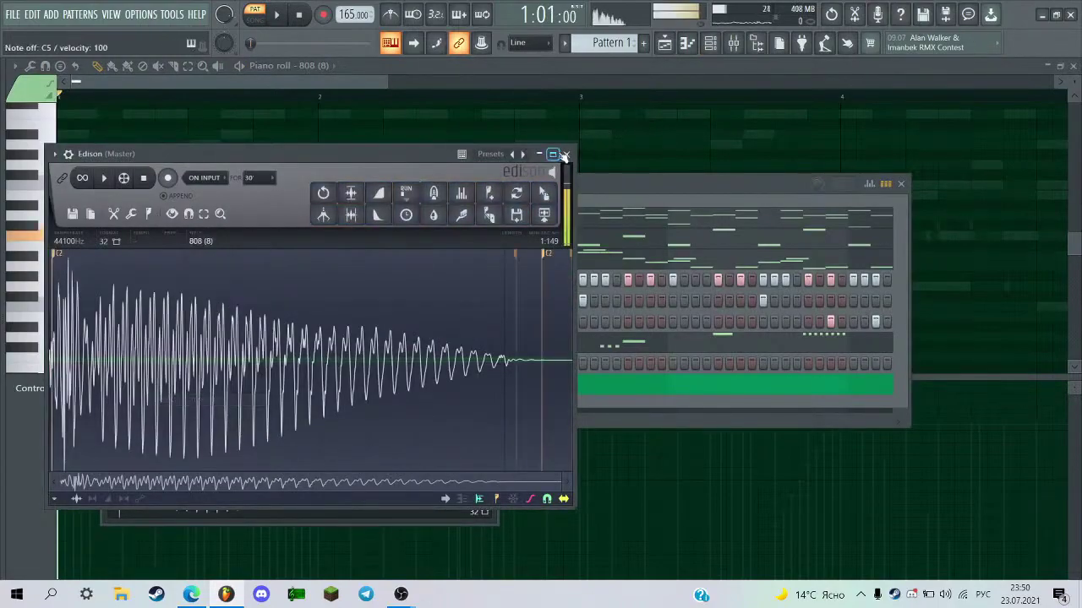
left_click(557, 154)
left_click(1060, 66)
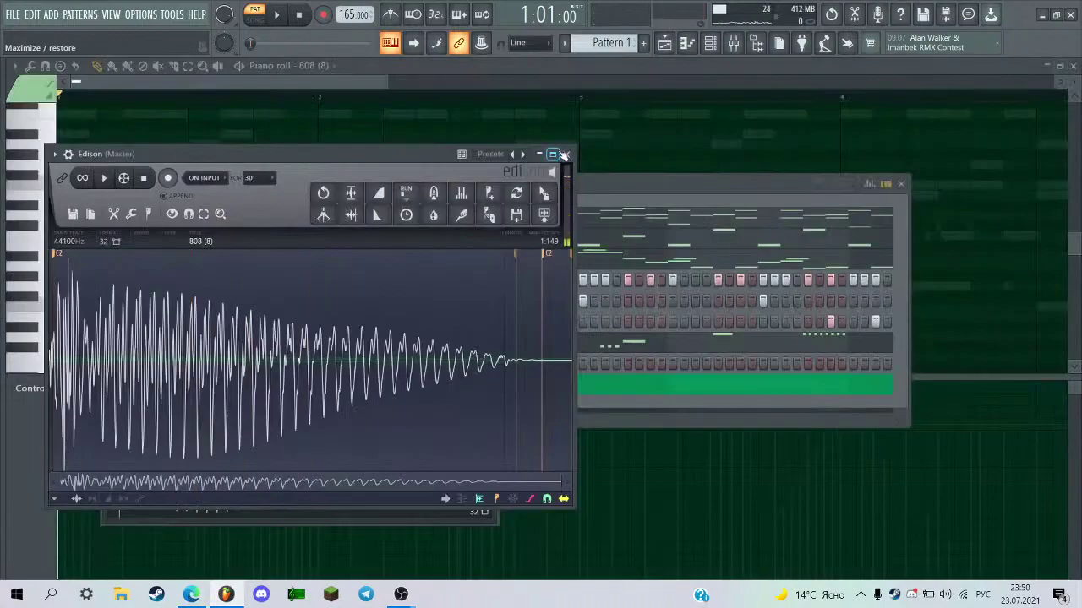
left_click(554, 154)
left_click(1074, 66)
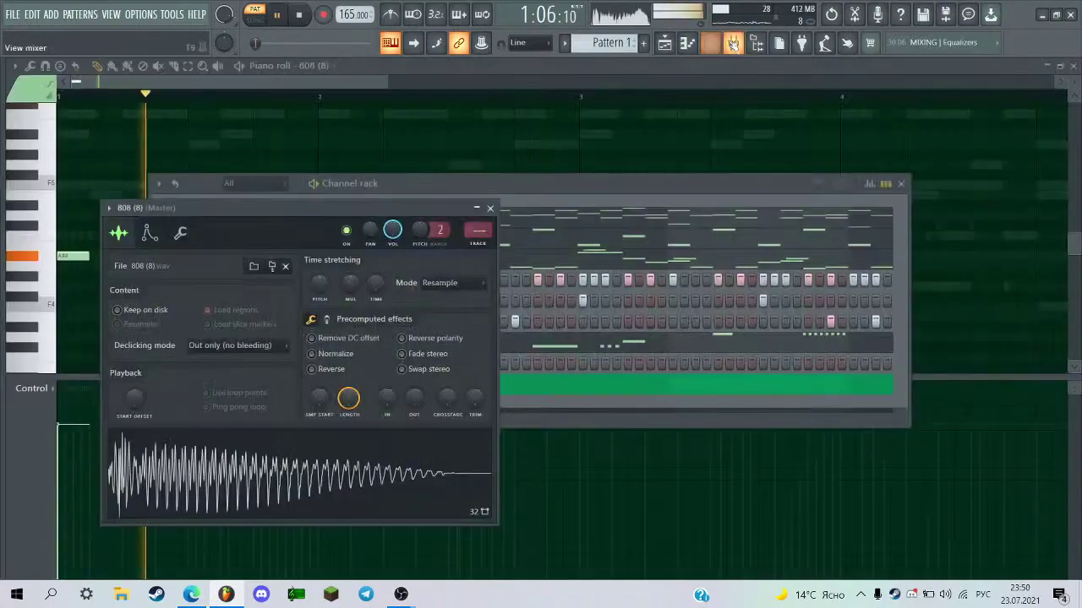
Remove Edison from the first effect slot of the Master mixer track.
left_click(733, 44)
key("space")
left_click(932, 109)
left_click(947, 138)
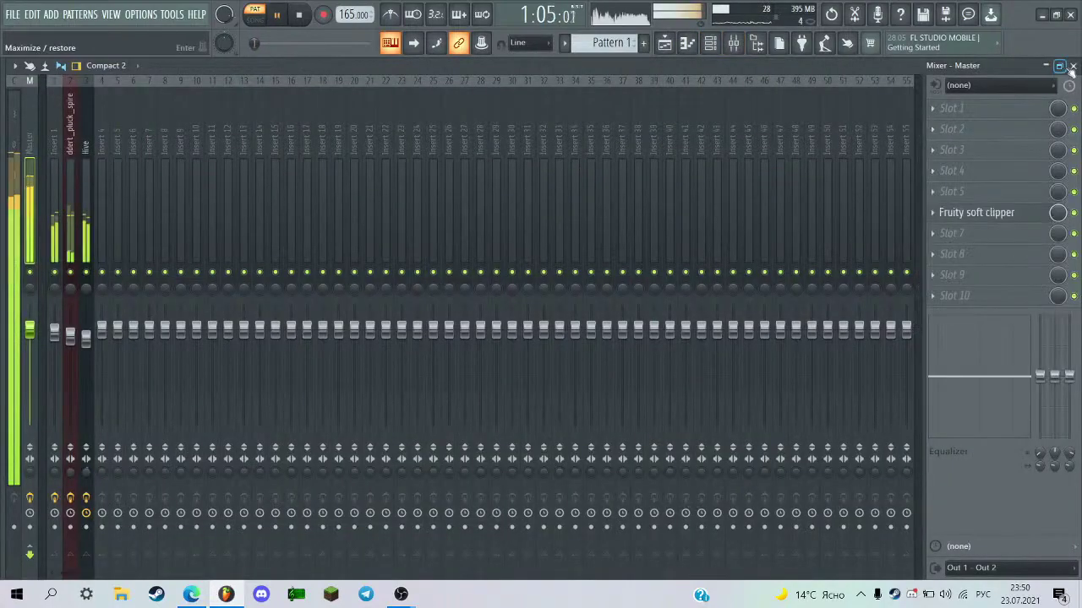
key("space")
left_click(1072, 66)
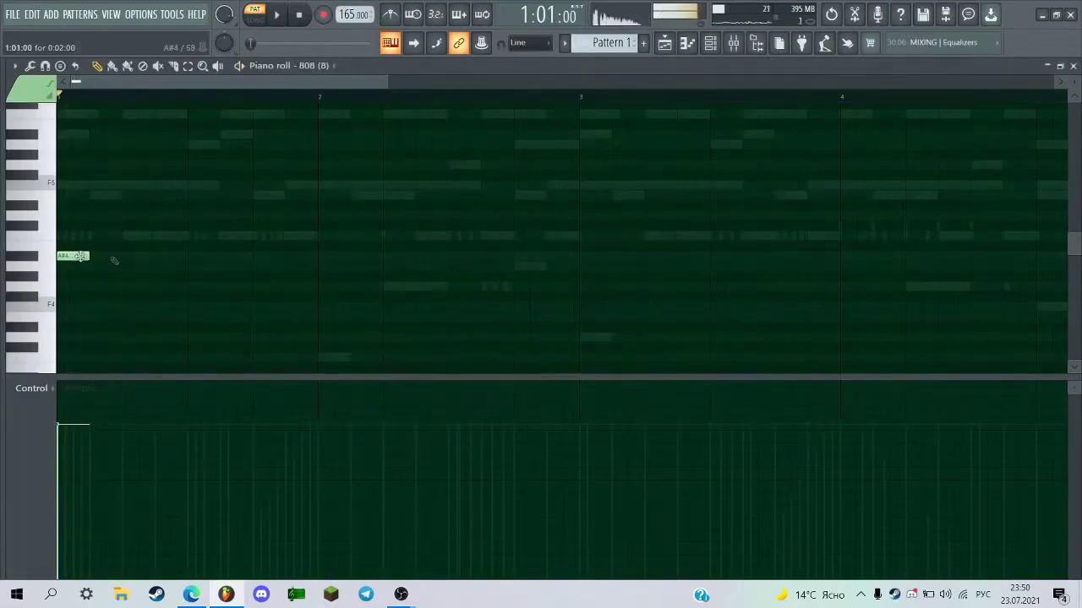
Add a two-step A#4 808 note at step 13 of bar 1 and check the channel's options.
left_click(256, 257)
key("space")
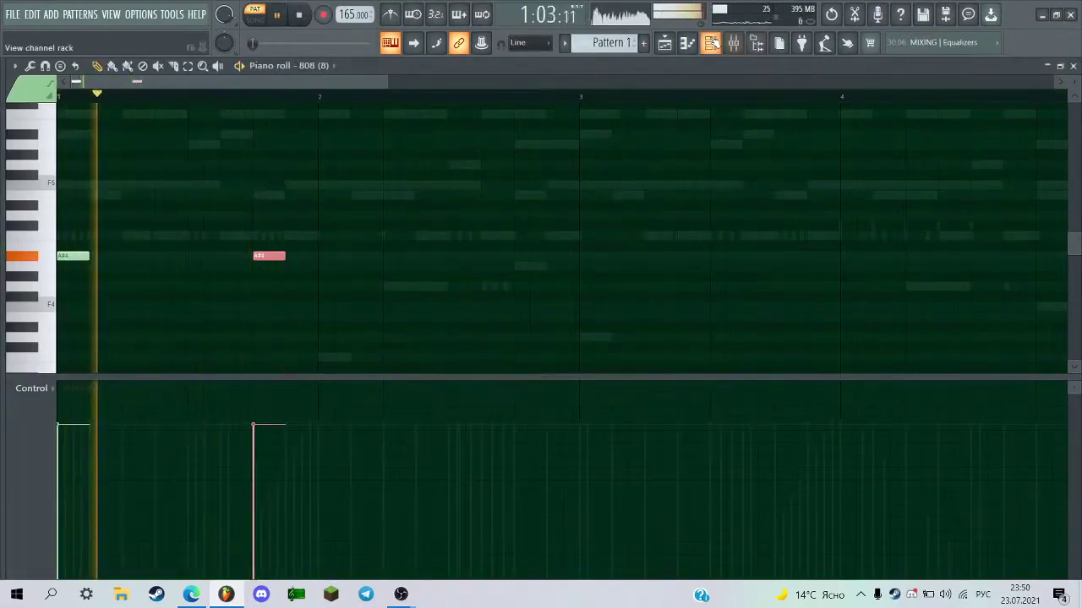
left_click(712, 42)
key("space")
right_click(287, 382)
key("Escape")
key("F6")
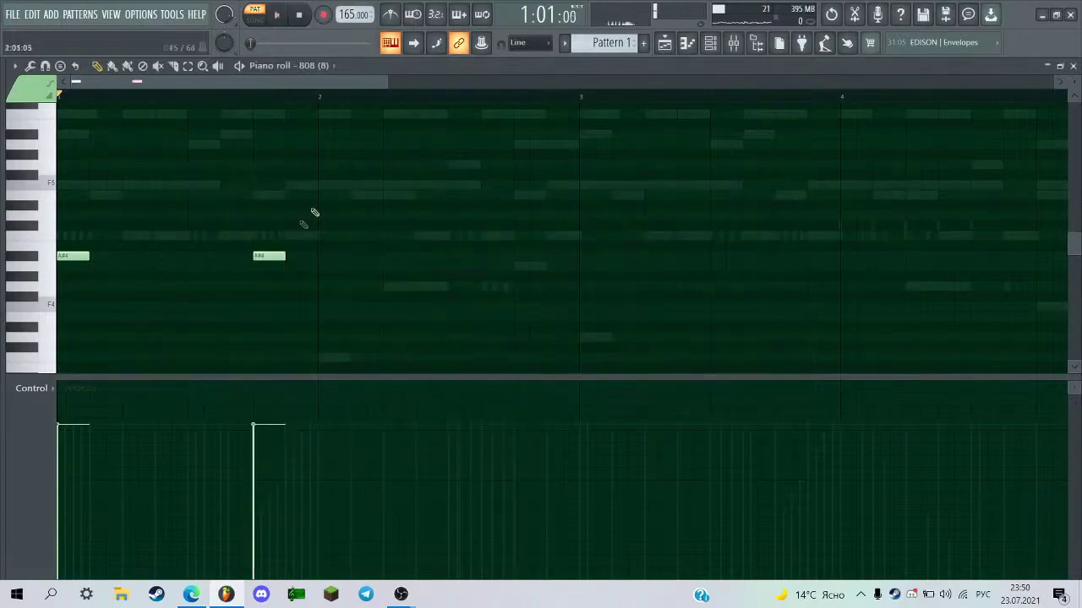
Add a two-step A#4 note at the start of bar 2 and drop its velocity to nearly zero.
key("space")
key("space")
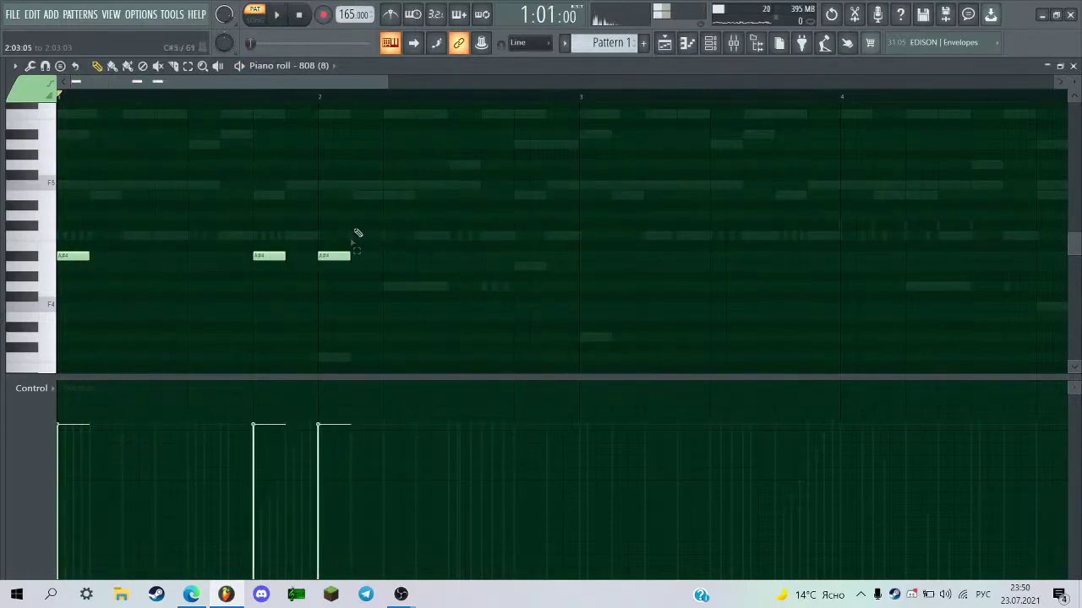
left_click(263, 253)
key("space")
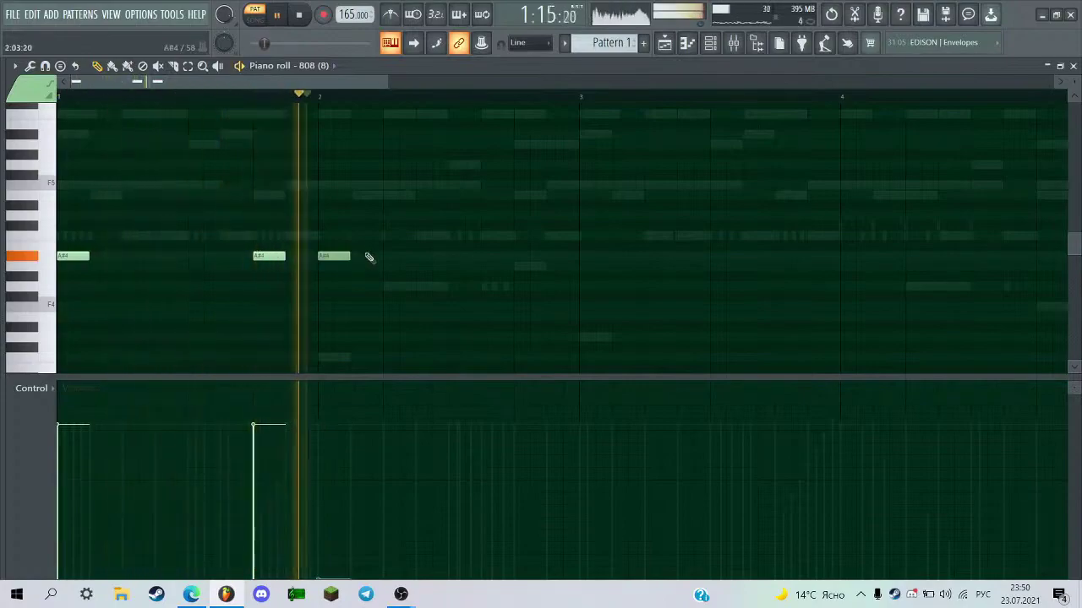
Add two-step C5 notes at steps 5 and 11 of bar 2.
left_click(385, 256)
key("space")
scroll(572, 304, "down", 3)
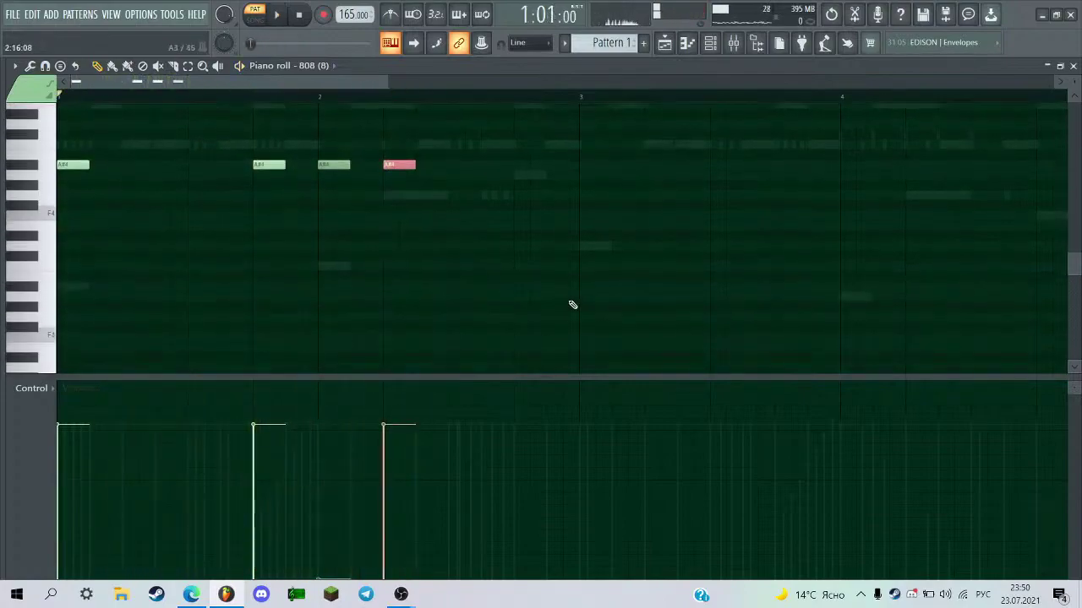
key("space")
scroll(456, 250, "up", 3)
key("space")
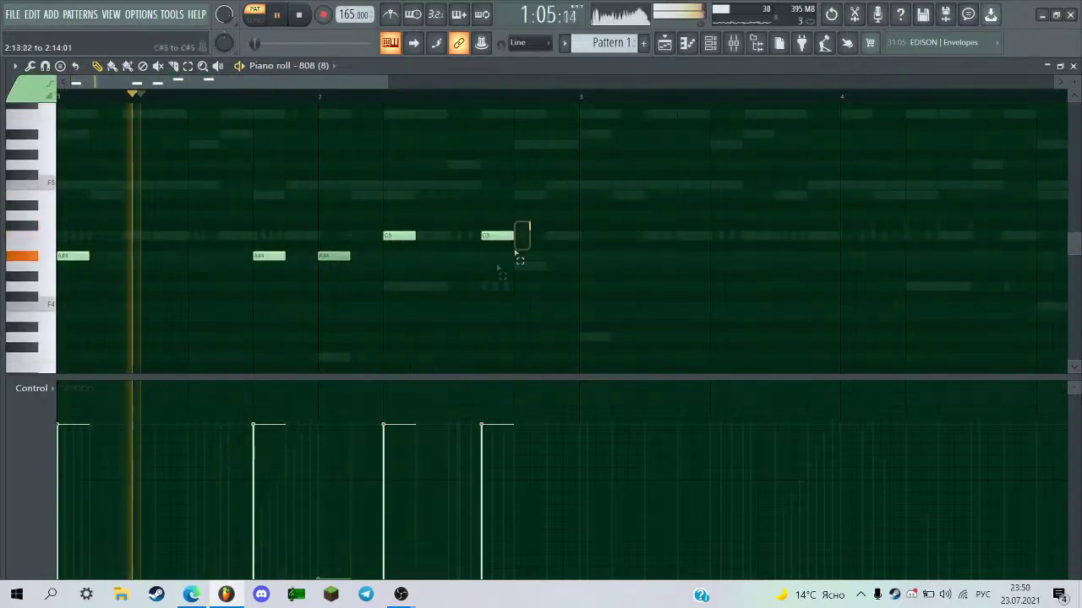
Try raising the 808 note at step 11 of bar 2 to F5.
scroll(511, 271, "up", 1)
right_click(499, 266)
left_click(487, 217)
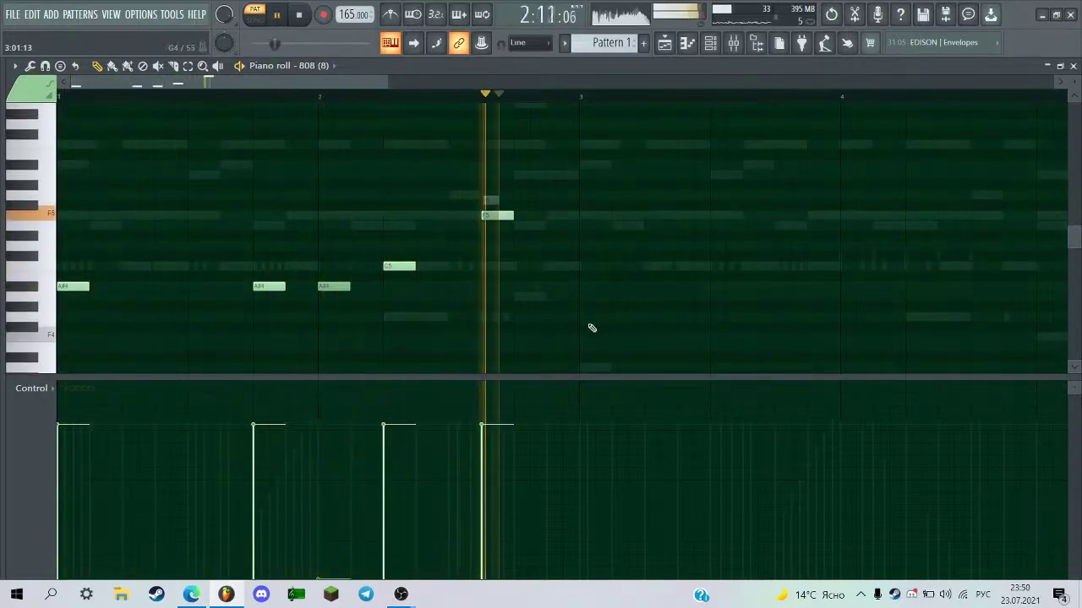
Add a two-step D5 808 note at the start of bar 3.
key("space")
scroll(583, 330, "down", 1)
left_click(583, 328)
key("ctrl+Up")
key("ctrl+d")
Try E5 for the note at step 11 of bar 2 and delete that note.
right_click(497, 185)
left_click(497, 195)
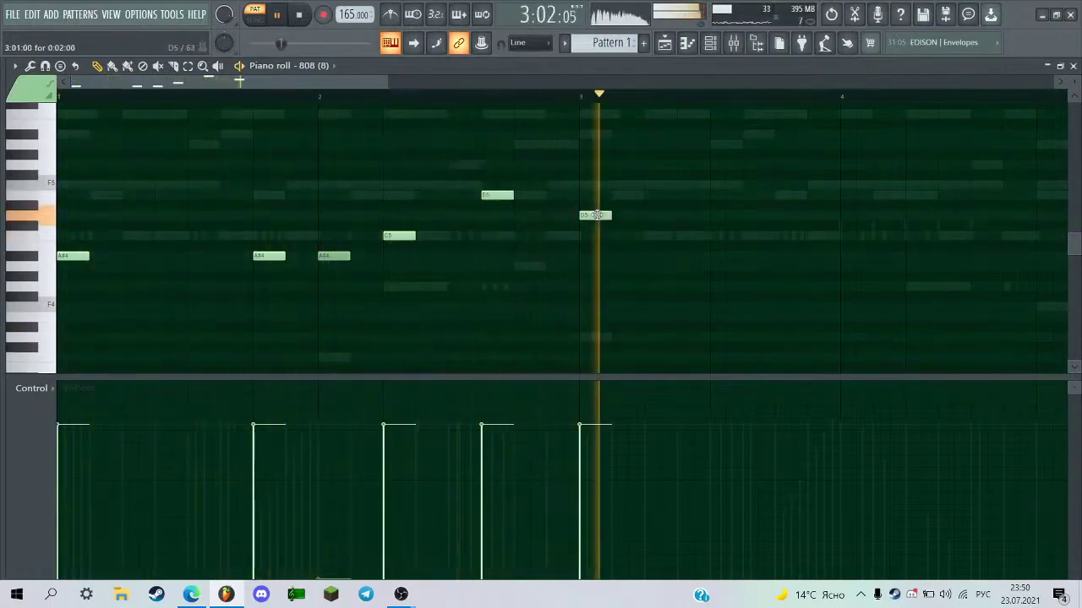
right_click(497, 197)
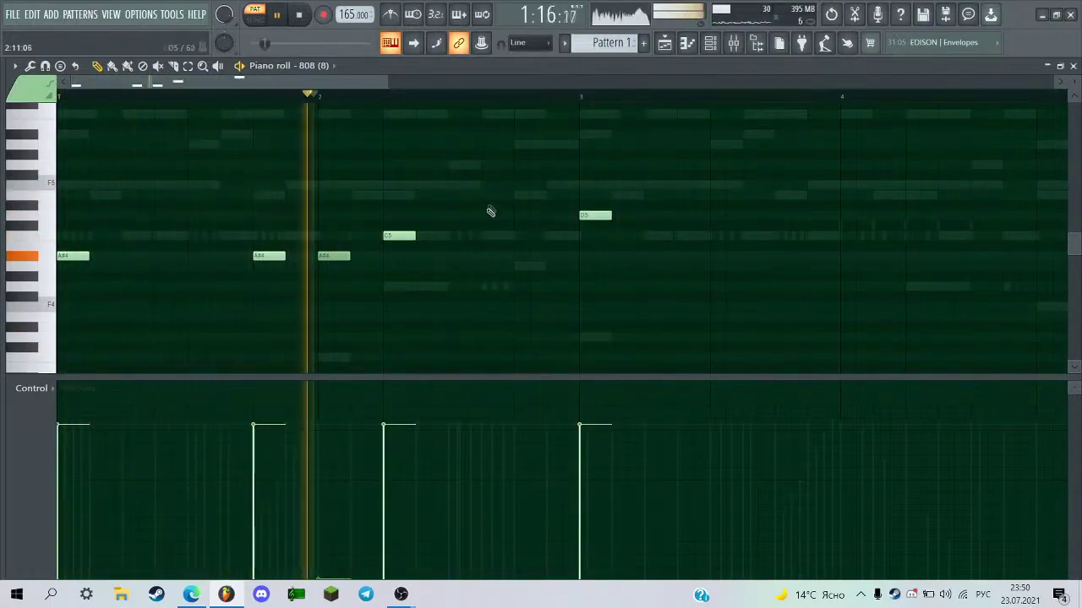
Try an A5 note at step 11 of bar 2 and replace it with a two-step C5 note.
left_click(490, 144)
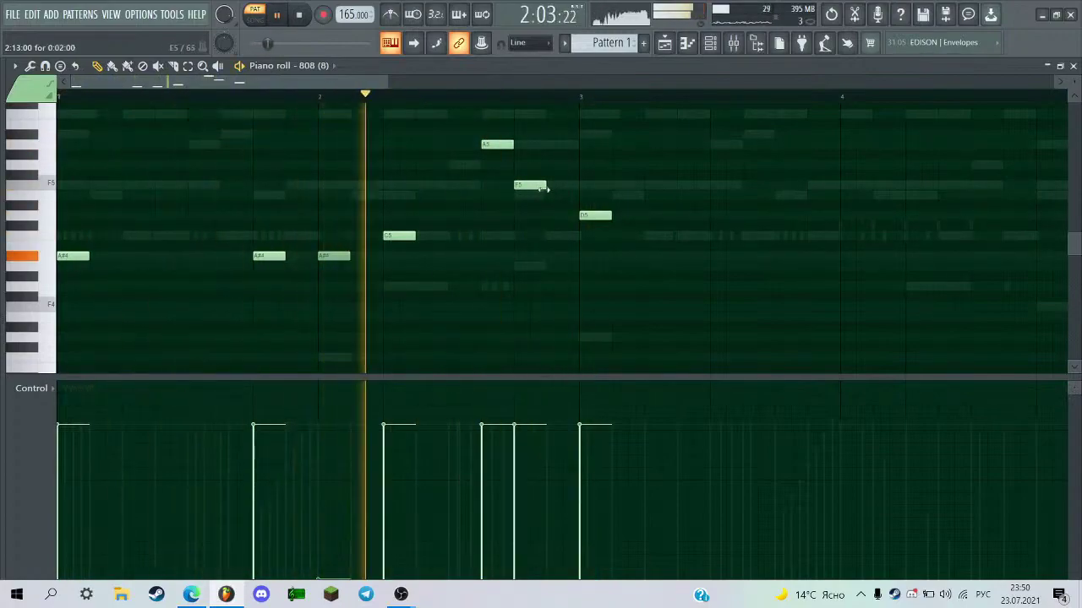
scroll(534, 187, "down", 2)
key("space")
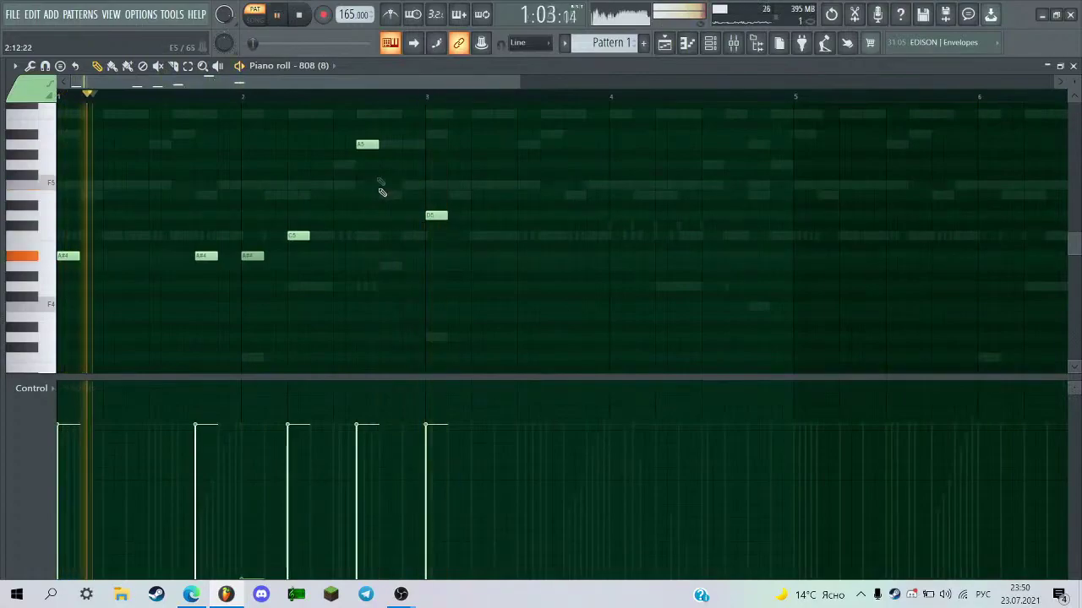
right_click(367, 145)
left_click(362, 237)
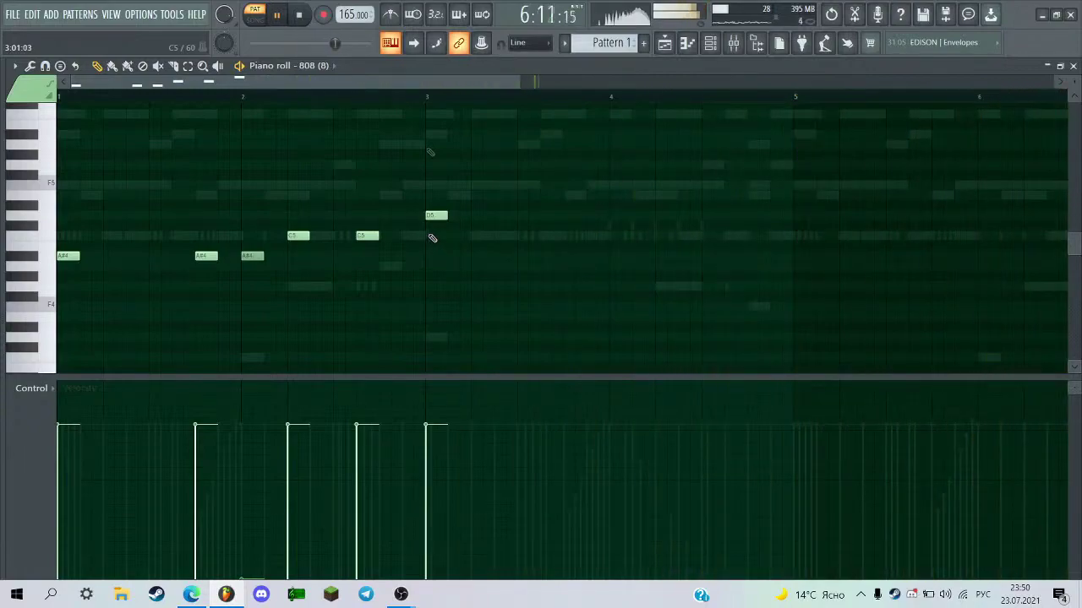
Add one-step A#4 notes at steps 3 and 4 of bar 2, the second one at minimum velocity.
left_click(268, 256)
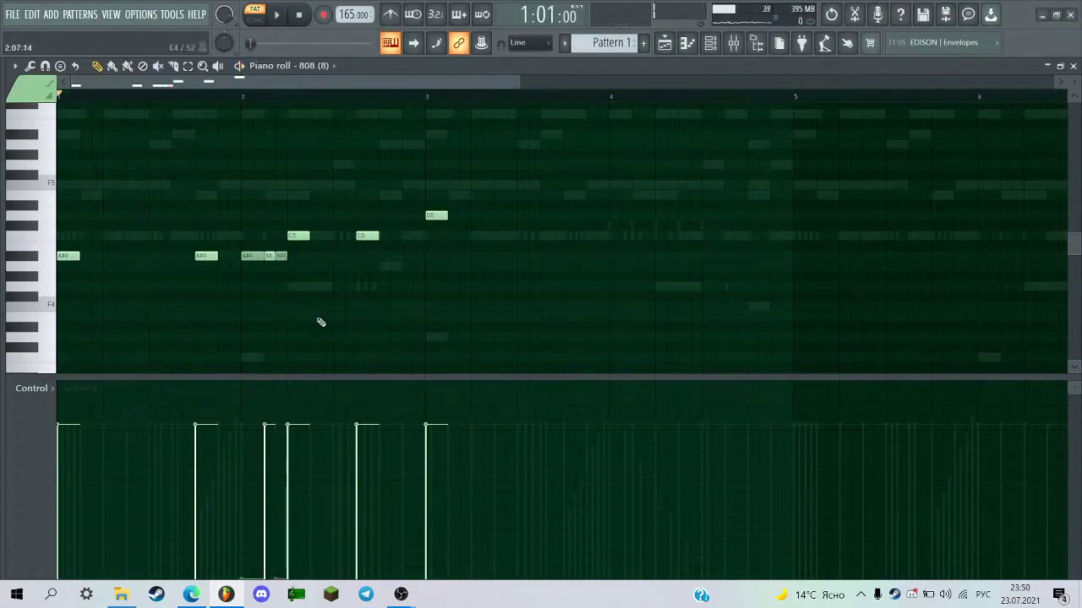
scroll(321, 322, "up", 2)
key("space")
scroll(459, 232, "down", 1)
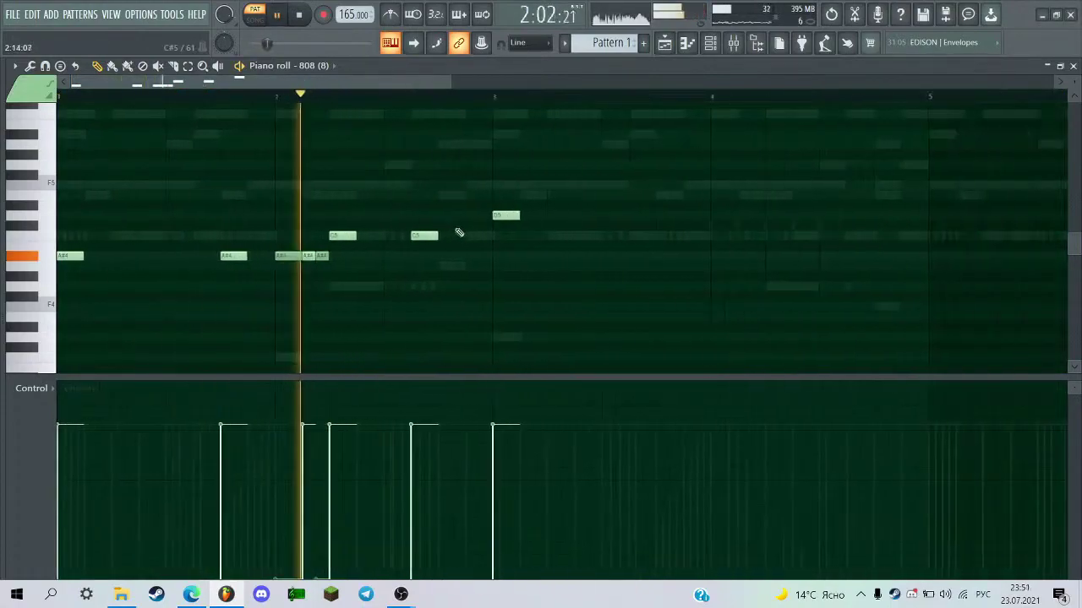
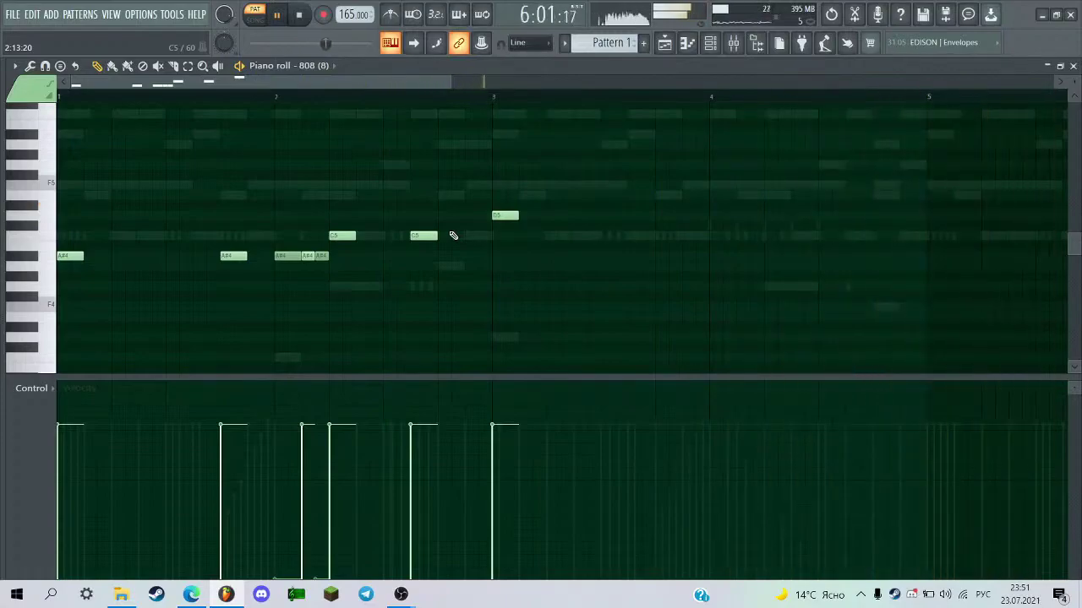
key("alt+Tab")
key("alt+Tab")
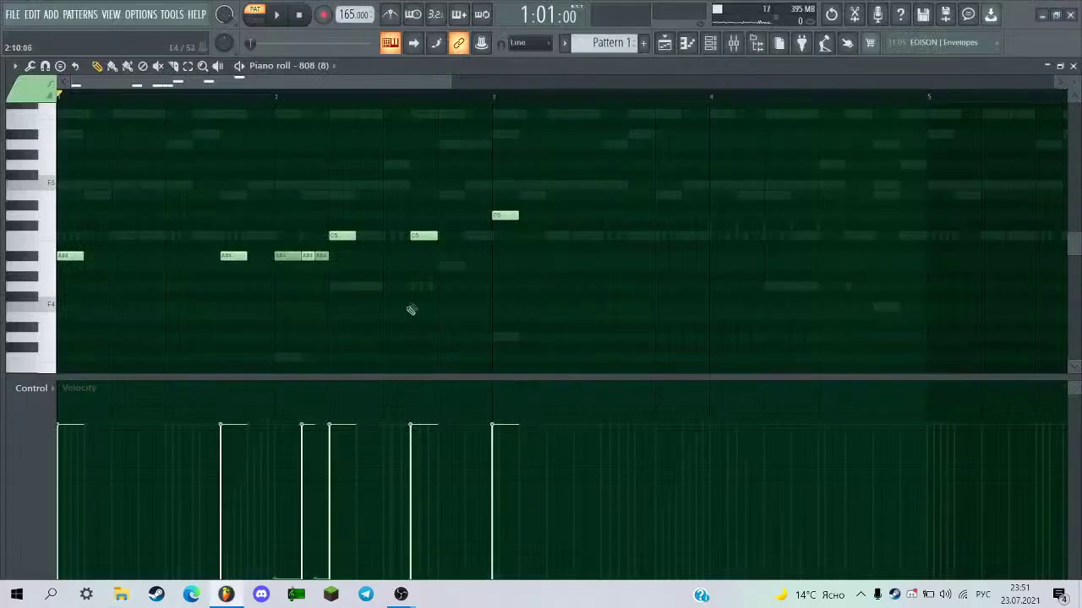
key("space")
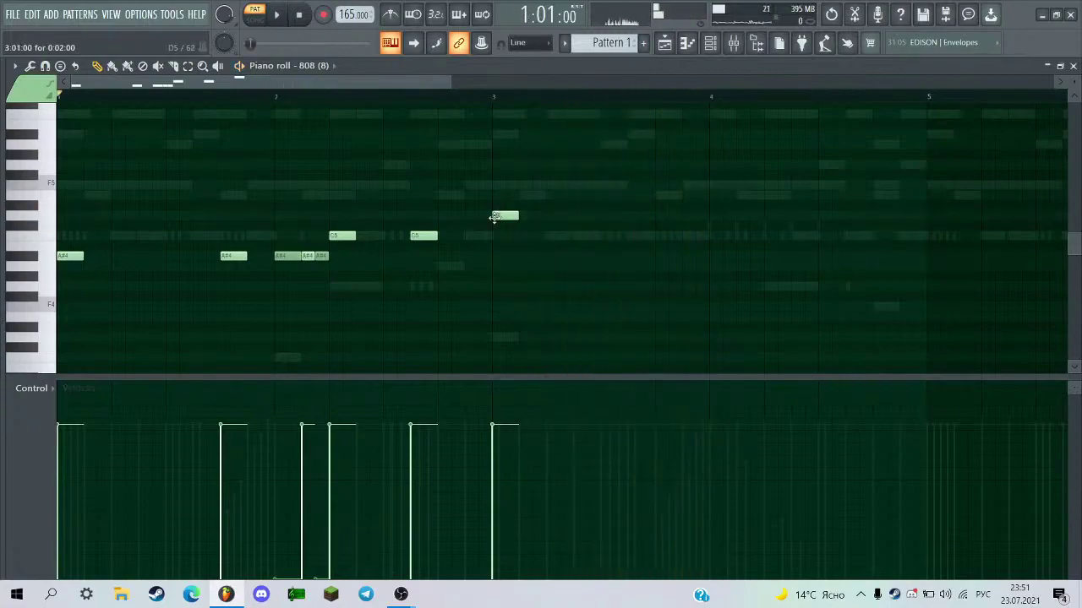
key("space")
scroll(296, 91, "up", 3)
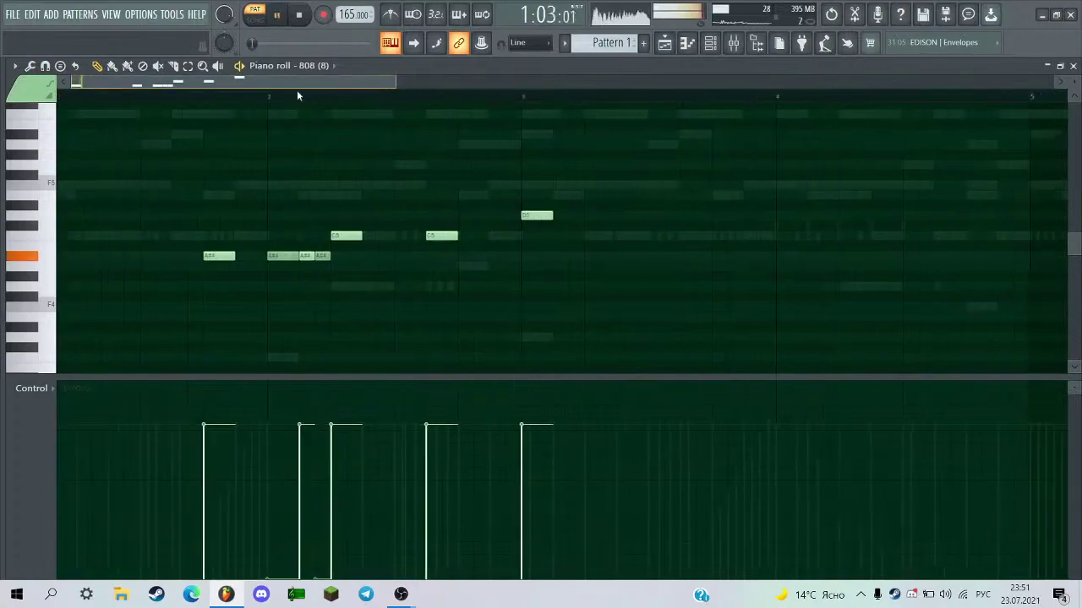
Replace the 808 (8) sample with 808 (1) from the drum kits, keeping its notes.
key("F6")
key("alt+F8")
key("space")
key("space")
left_click_drag(89, 318, 258, 385)
key("space")
mouse_move(6, 292)
key("space")
key("space")
key("space")
left_click(78, 289)
key("space")
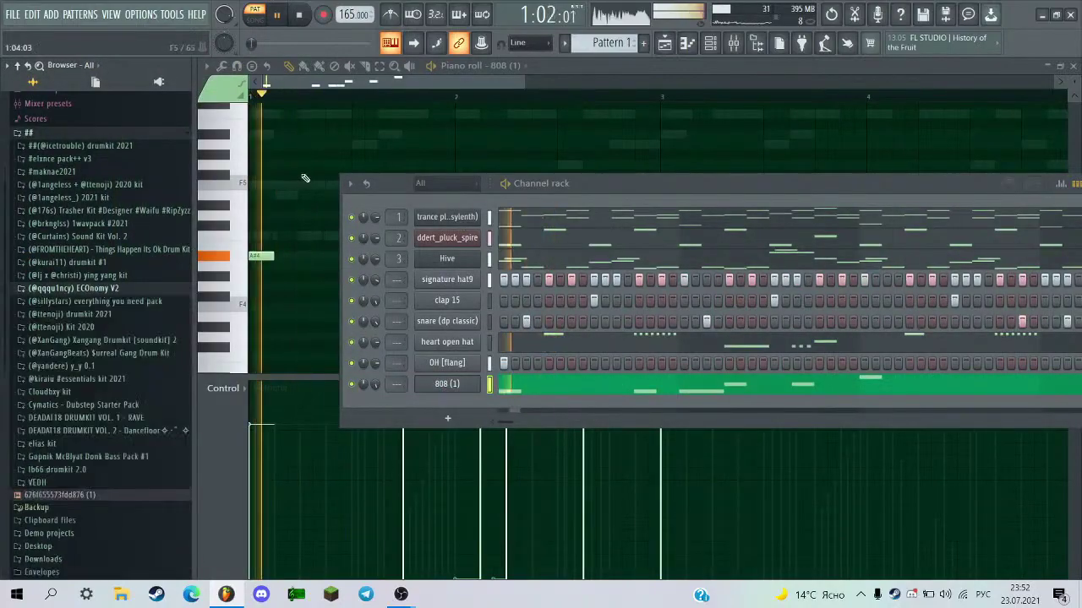
left_click(302, 176)
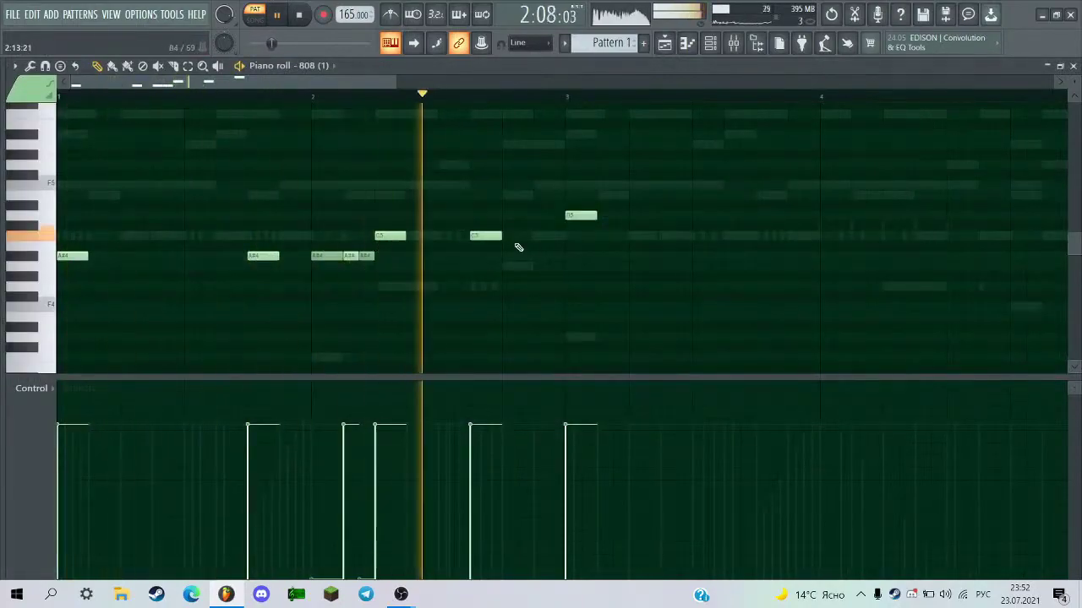
Try one two-step A#4 note in place of the short notes at steps 3 and 4 of bar 2, and delete it.
key("space")
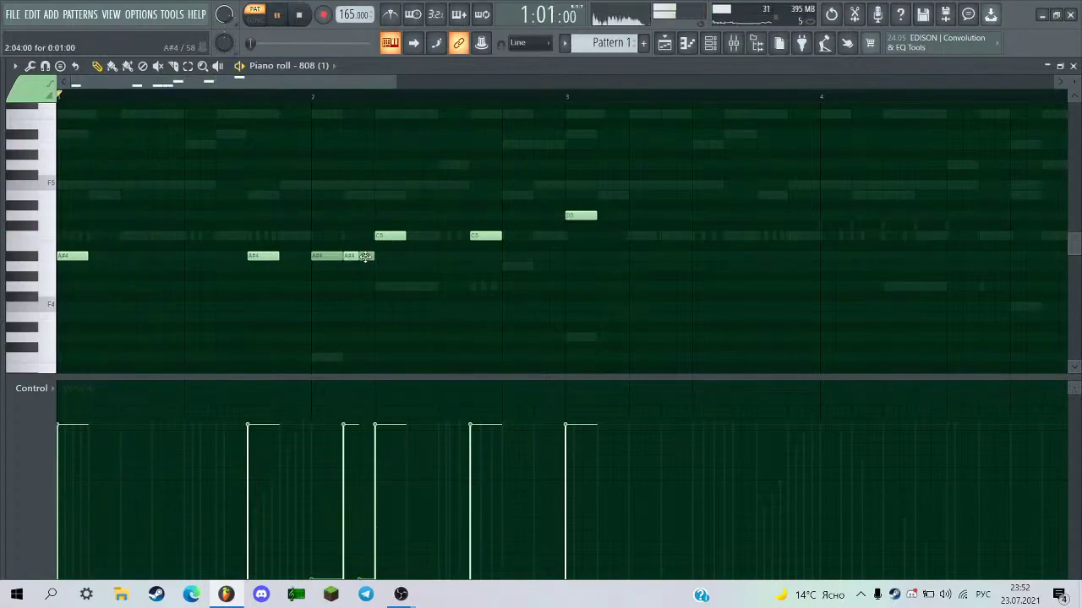
key("space")
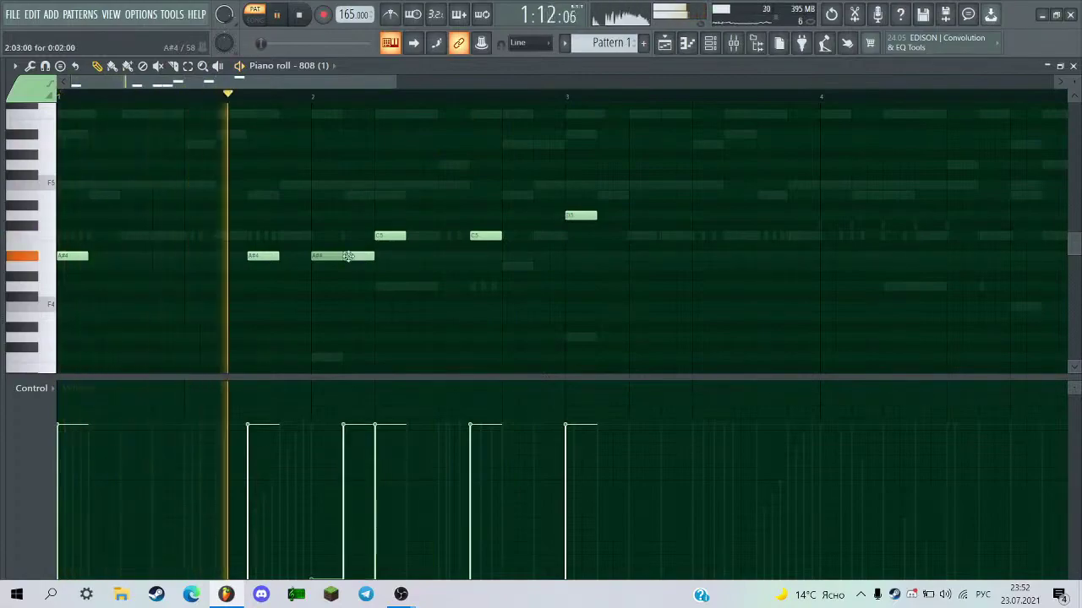
key("space")
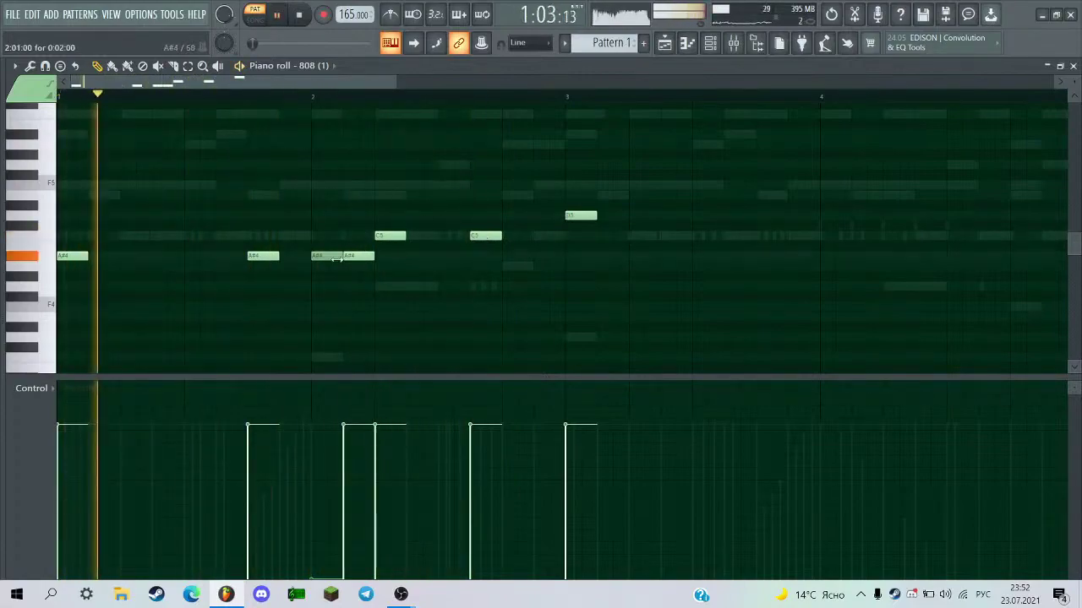
right_click(358, 258)
Add two-step C5 notes at steps 13 and 15 of bar 2, lowering the velocity at step 13 to minimum.
left_click(510, 237)
left_click_drag(517, 476, 518, 580)
key("space")
left_click(550, 236)
left_click_drag(547, 241, 546, 238)
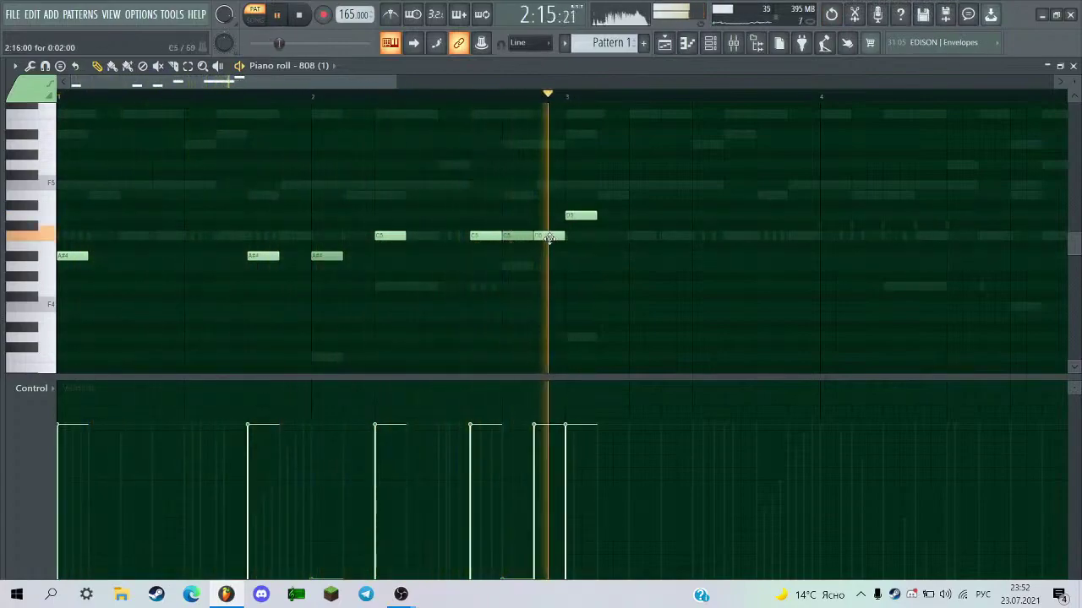
key("space")
key("space")
scroll(533, 251, "down", 1)
scroll(464, 249, "up", 2)
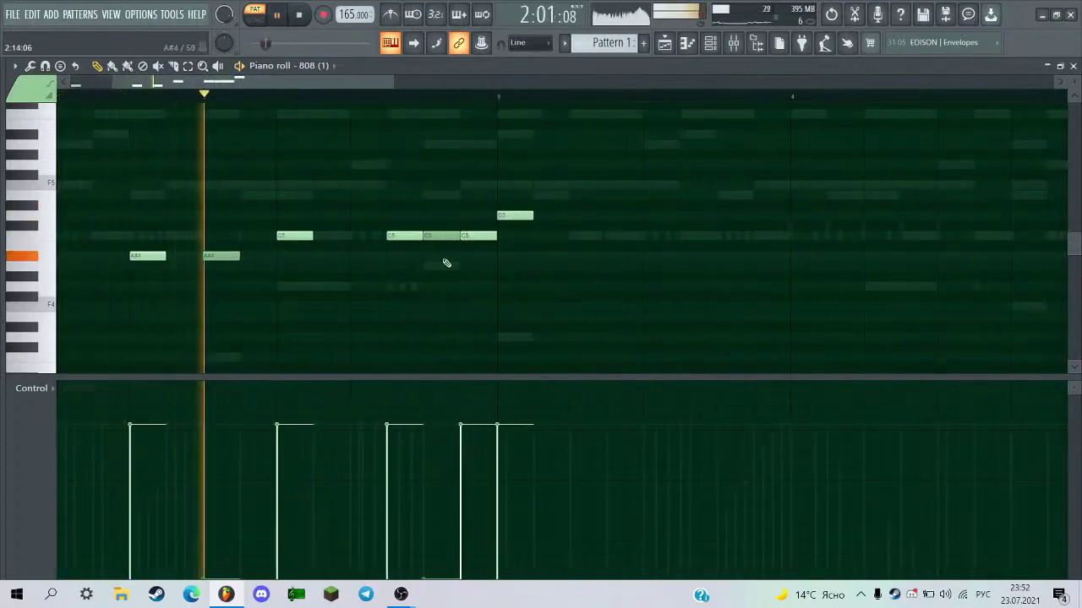
scroll(438, 264, "down", 1)
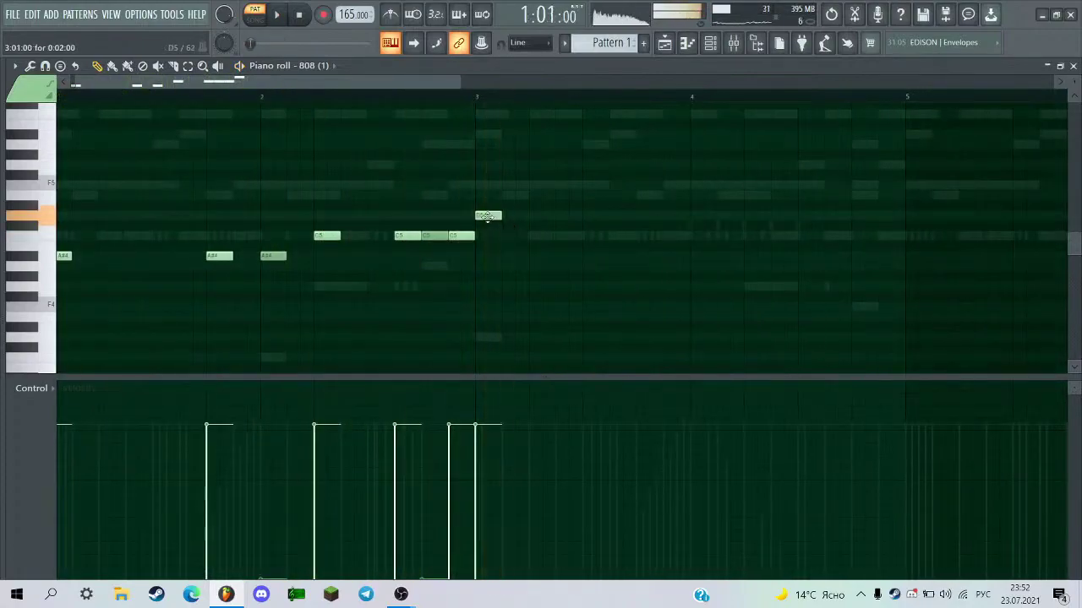
key("space")
Redo the C5 notes at steps 13 and 15 of bar 2 so only step 15 has minimum velocity.
right_click(457, 236)
right_click(432, 236)
left_click(438, 236)
left_click_drag(447, 236, 437, 239)
left_click(456, 236)
left_click_drag(449, 541, 426, 605)
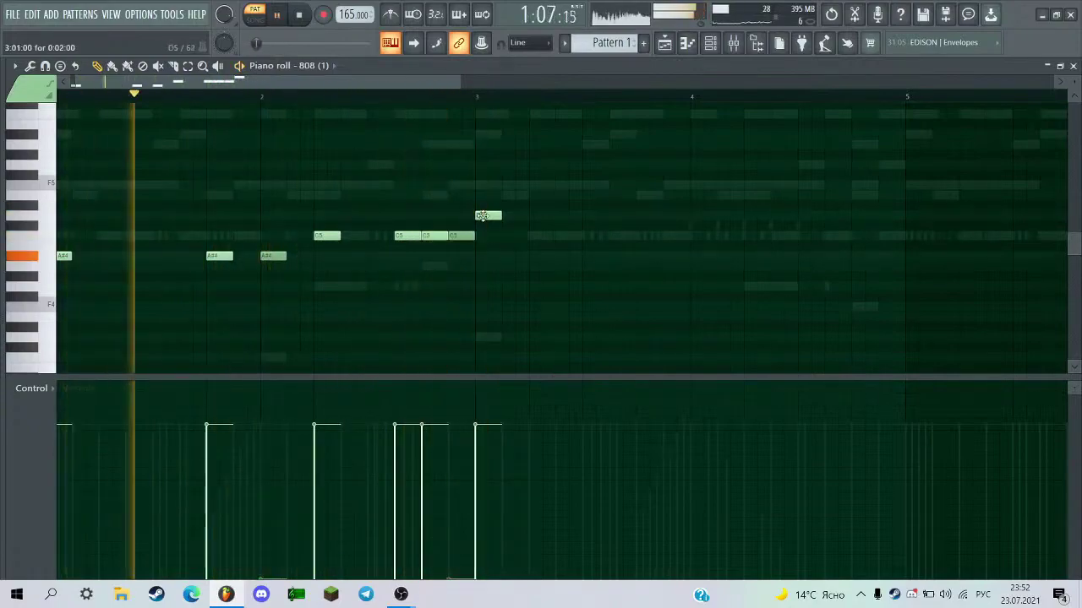
Add two-step D5 notes at steps 7 and 13 of bar 3.
scroll(502, 208, "up", 1)
scroll(468, 224, "down", 2)
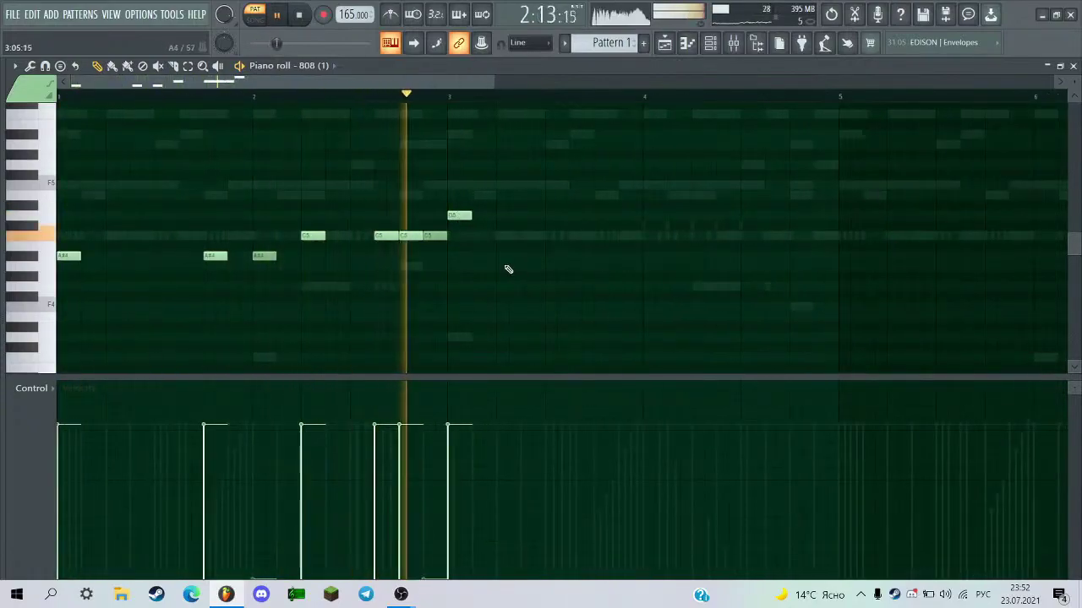
key("space")
left_click(599, 217)
scroll(620, 229, "down", 3)
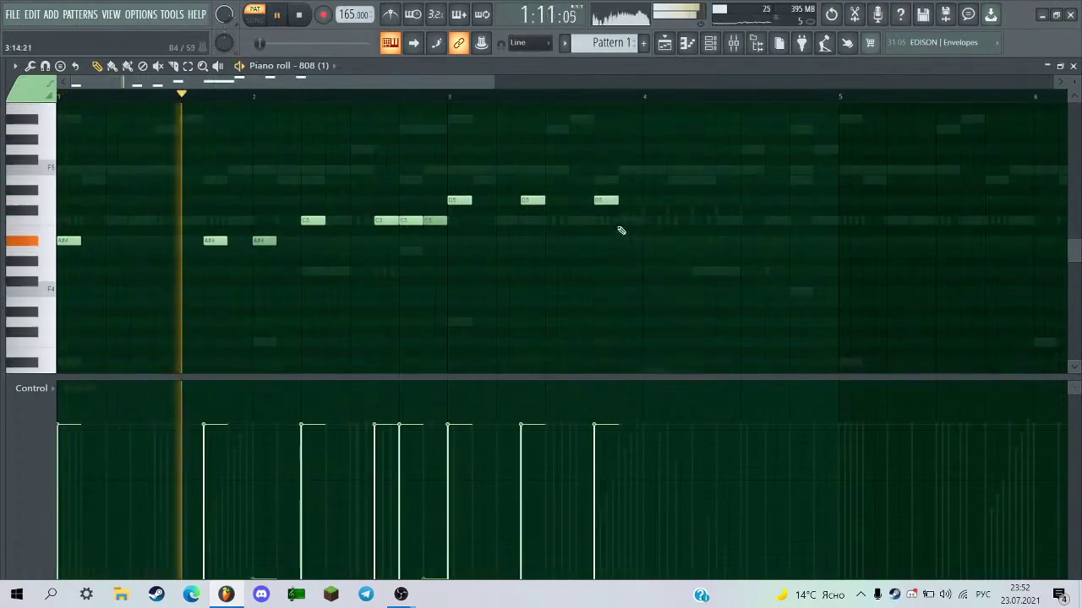
Enter a note at step 5 of bar 4, raise it an octave to A4, and add another A4 at step 3.
left_click(698, 324)
scroll(705, 346, "up", 2)
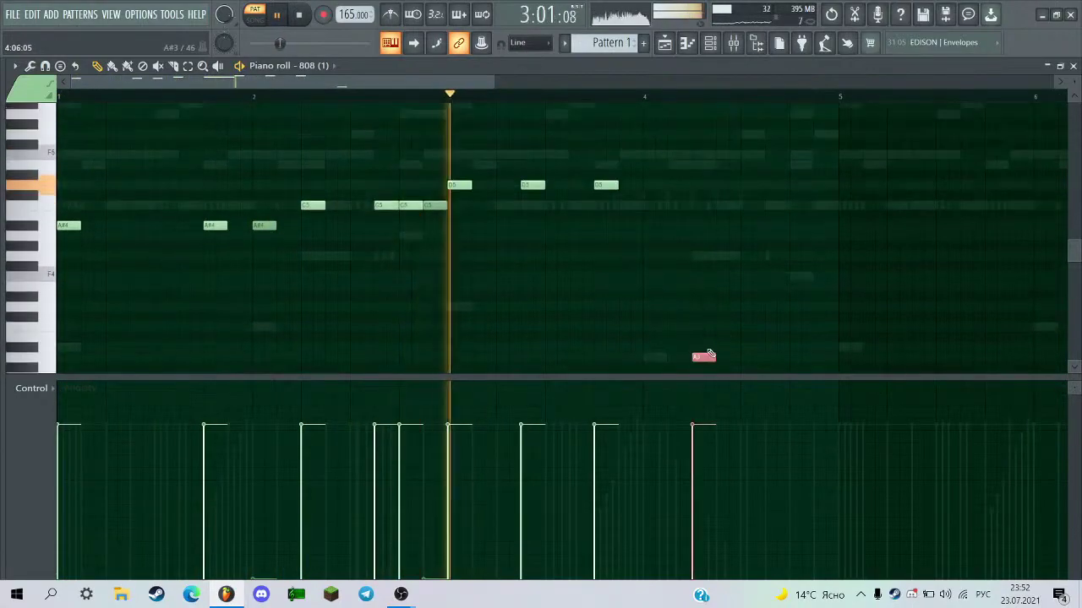
key("ctrl+Up")
key("ctrl+d")
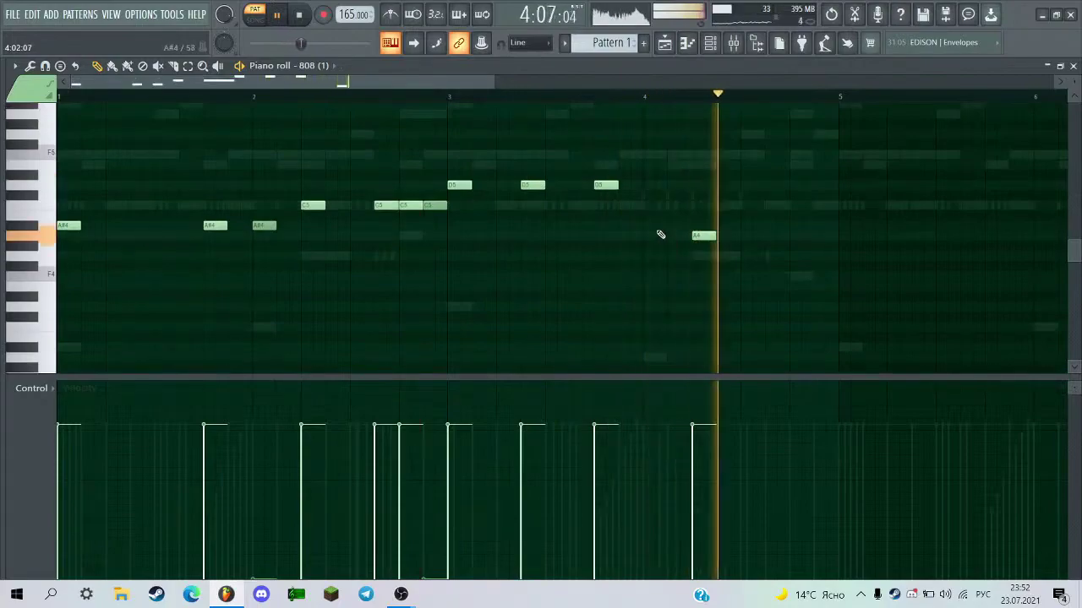
scroll(736, 268, "up", 2)
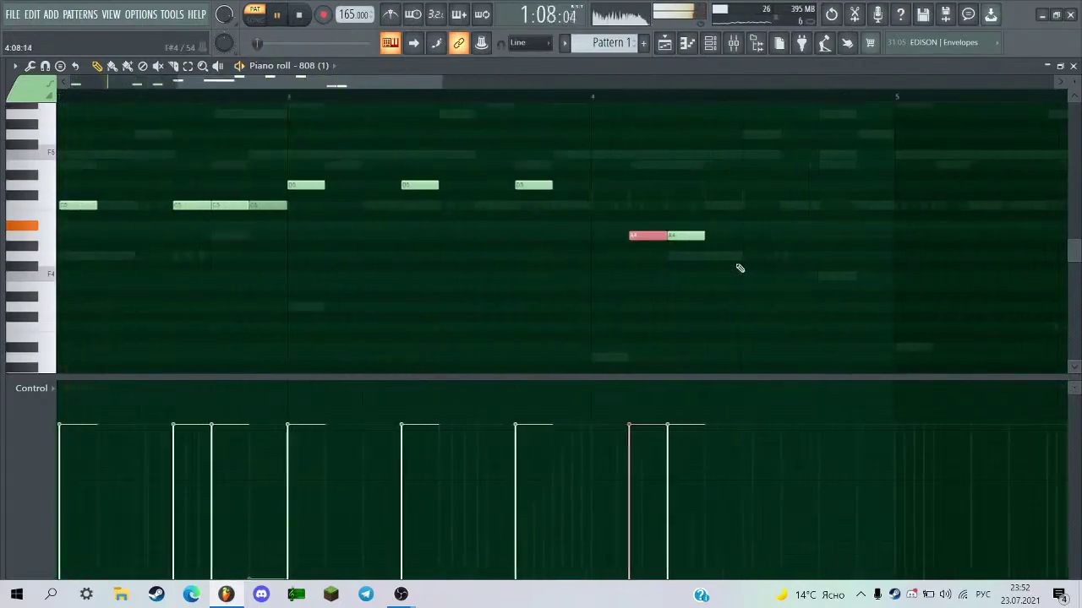
scroll(783, 242, "down", 2)
Add three consecutive two-step A4 notes at steps 11, 13 and 15 of bar 4.
left_click(783, 239)
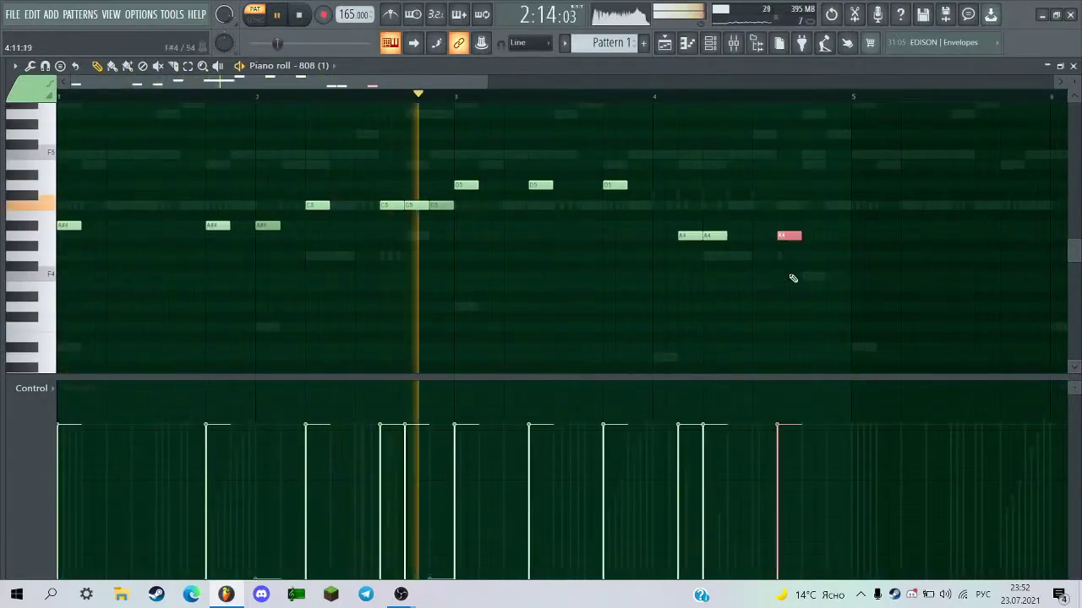
key("ctrl+b")
key("ctrl+b")
Duplicate the whole four-bar bassline into bars 5 to 8 and clear the note selection.
key("ctrl+d")
key("ctrl+b")
scroll(744, 283, "down", 1)
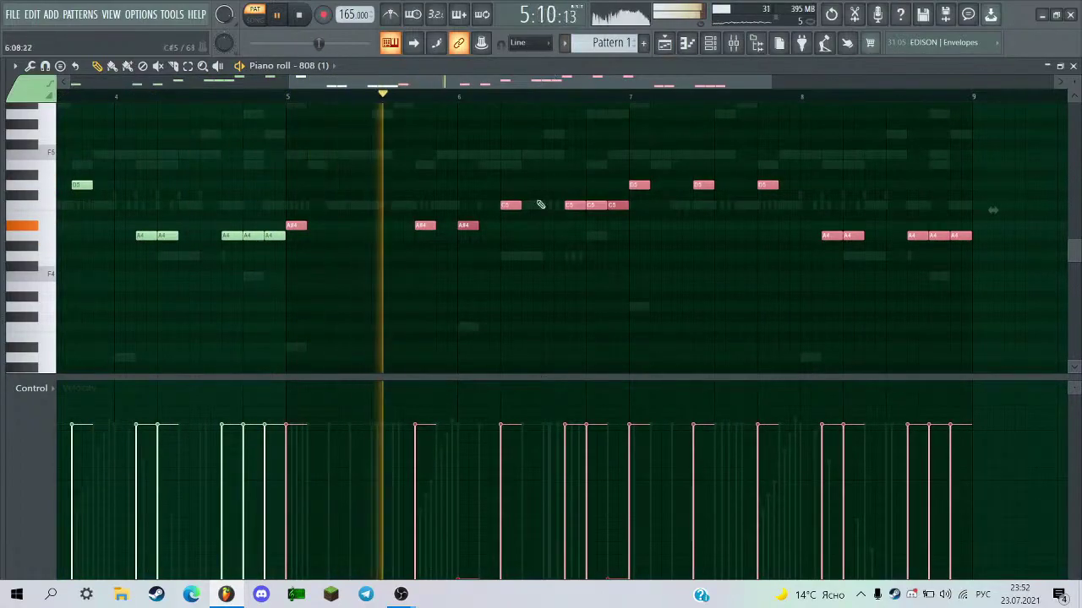
key("ctrl+d")
scroll(507, 179, "up", 1)
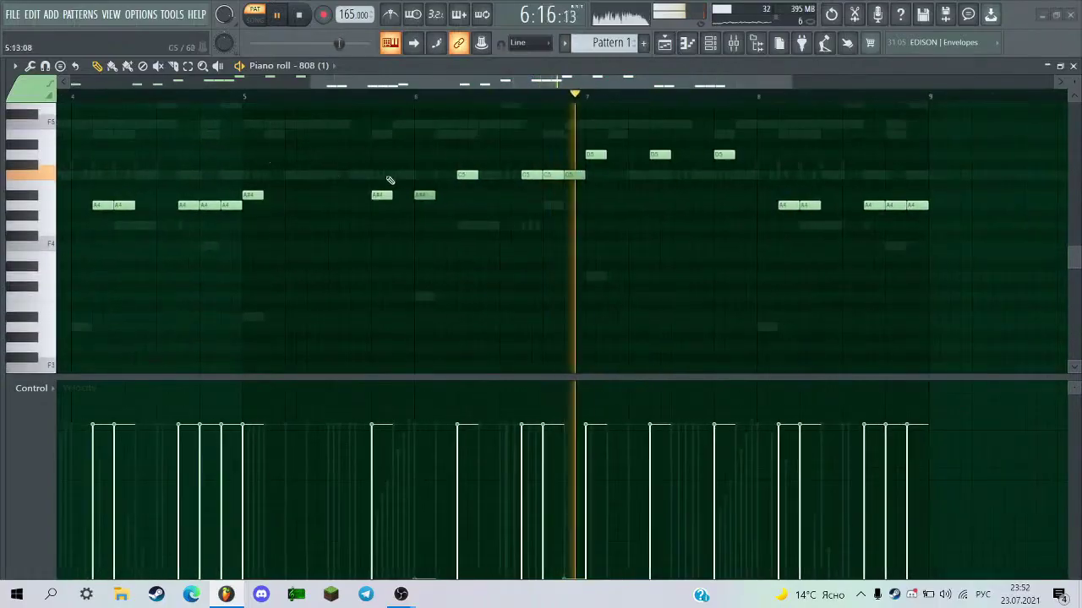
Play back the duplicated bassline and review its notes across all eight bars.
key("super+e")
key("alt+F4")
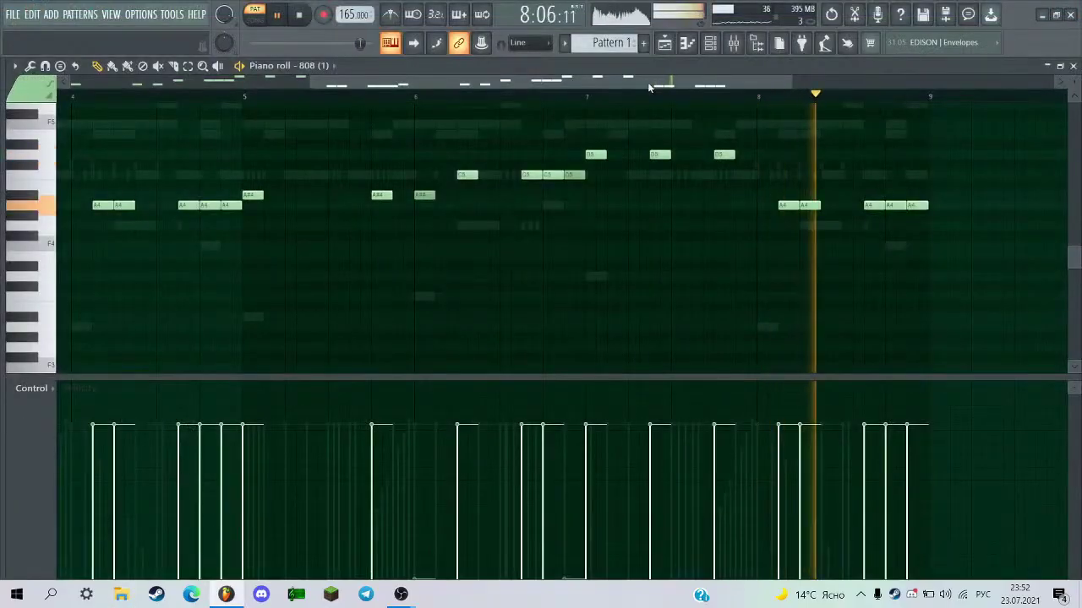
scroll(263, 137, "down", 1)
key("space")
scroll(365, 90, "up", 2)
left_click_drag(370, 85, 313, 84)
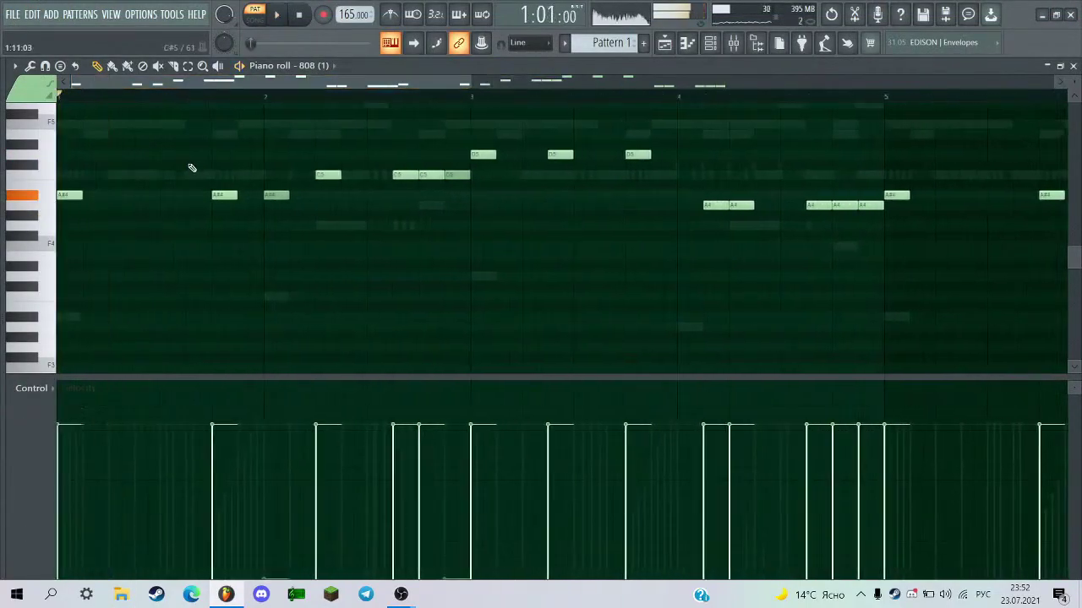
scroll(191, 167, "down", 3)
key("space")
Show the channel rack and sample browser, and open the 808 stash+ v2 folder of the #elxnce pack++ v3 kit.
left_click(710, 42)
left_click(756, 43)
scroll(39, 252, "up", 2)
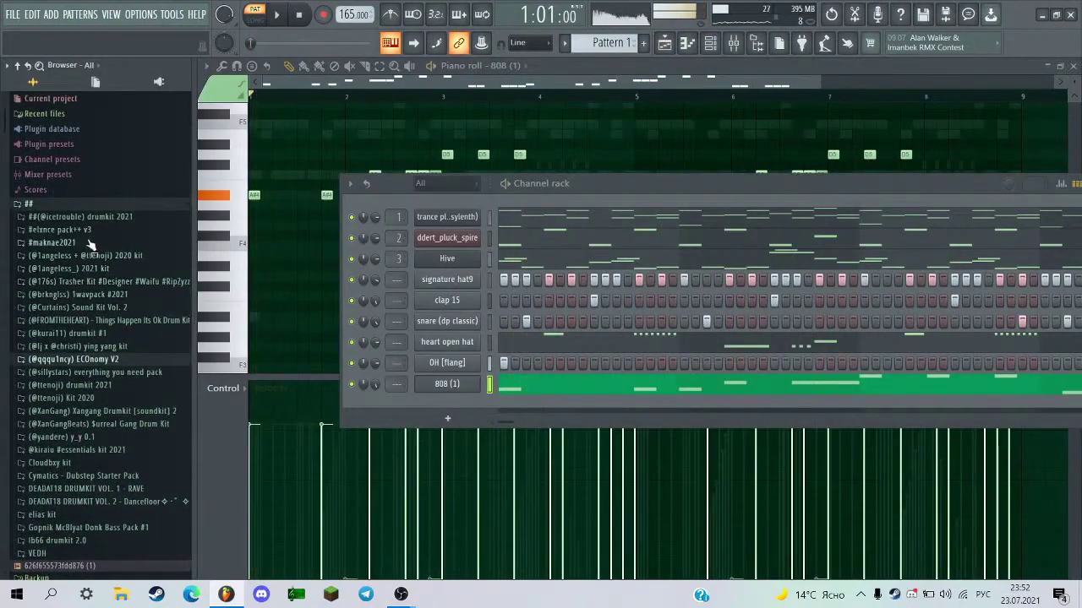
left_click(85, 230)
left_click(59, 243)
key("space")
scroll(75, 169, "up", 3)
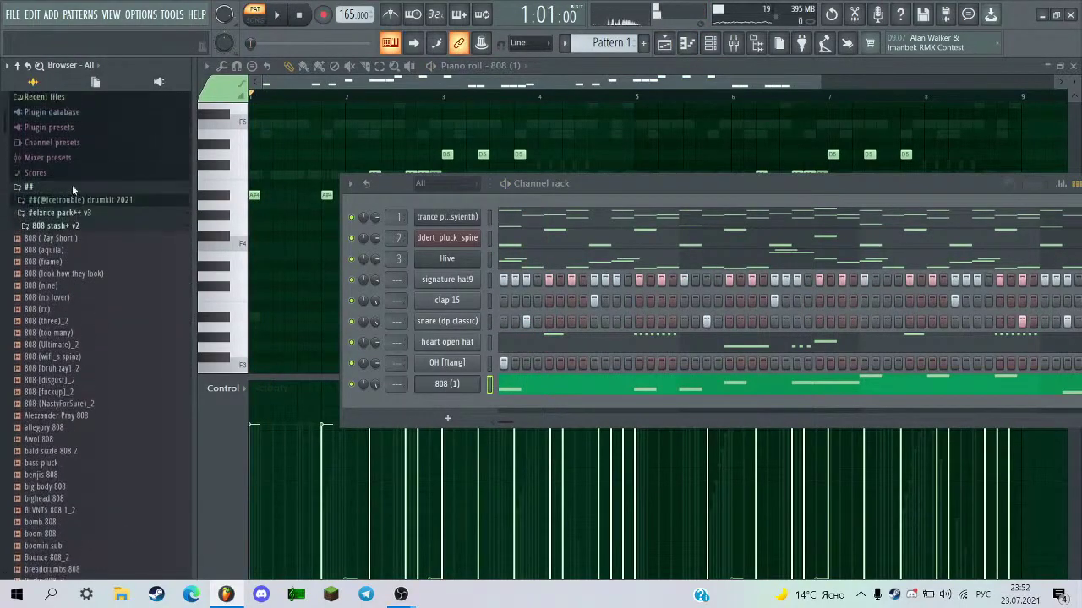
Close the 808 stash+ v2 folder and look inside the +the holy grail folder.
key("space")
left_click(66, 241)
key("space")
left_click(63, 253)
left_click(63, 254)
key("space")
Replace the 808 (1) sample with 0bass pluck from the basses folder and check its sampler settings.
left_click(60, 266)
key("space")
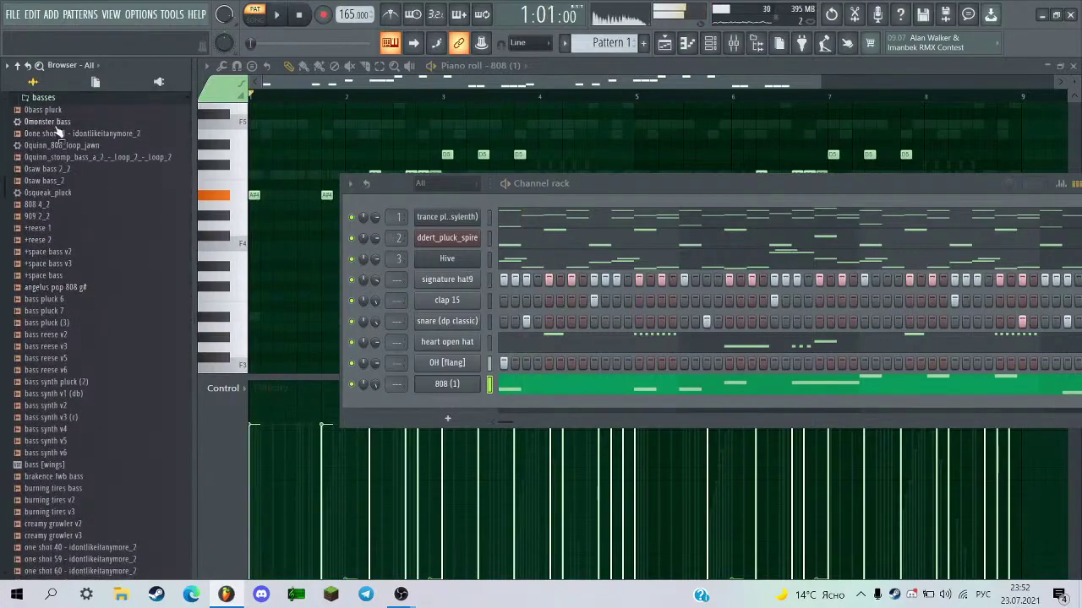
left_click_drag(71, 122, 452, 372)
left_click_drag(264, 383, 267, 384)
key("space")
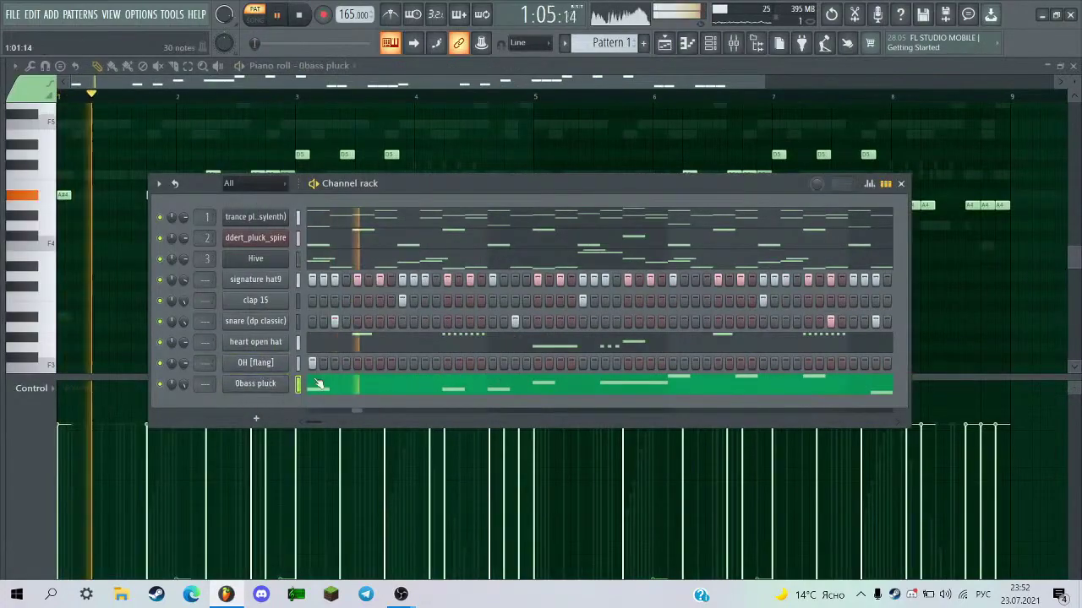
left_click(247, 386)
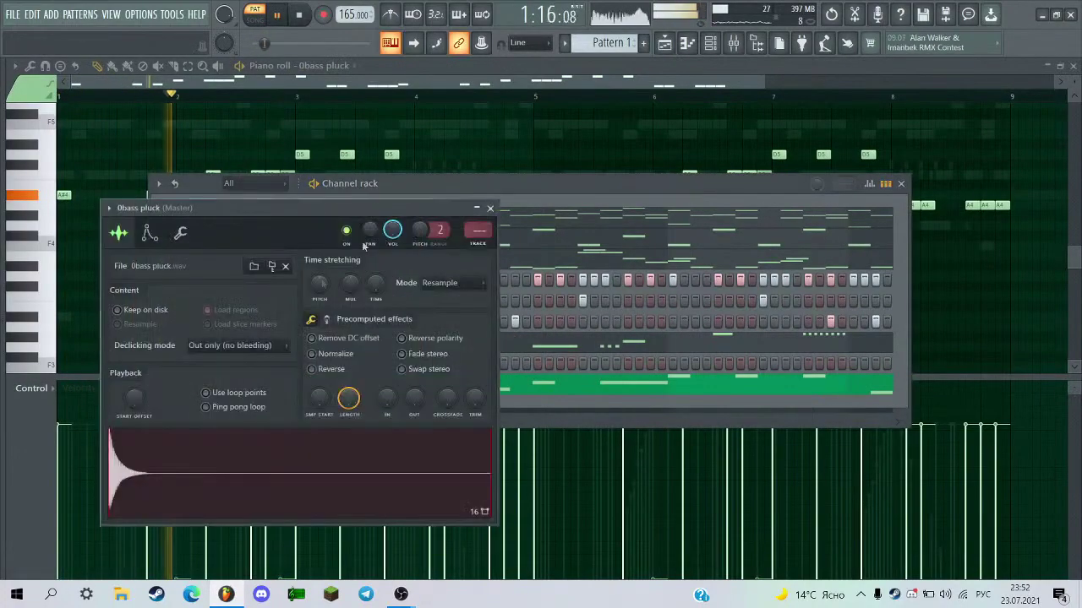
left_click(489, 208)
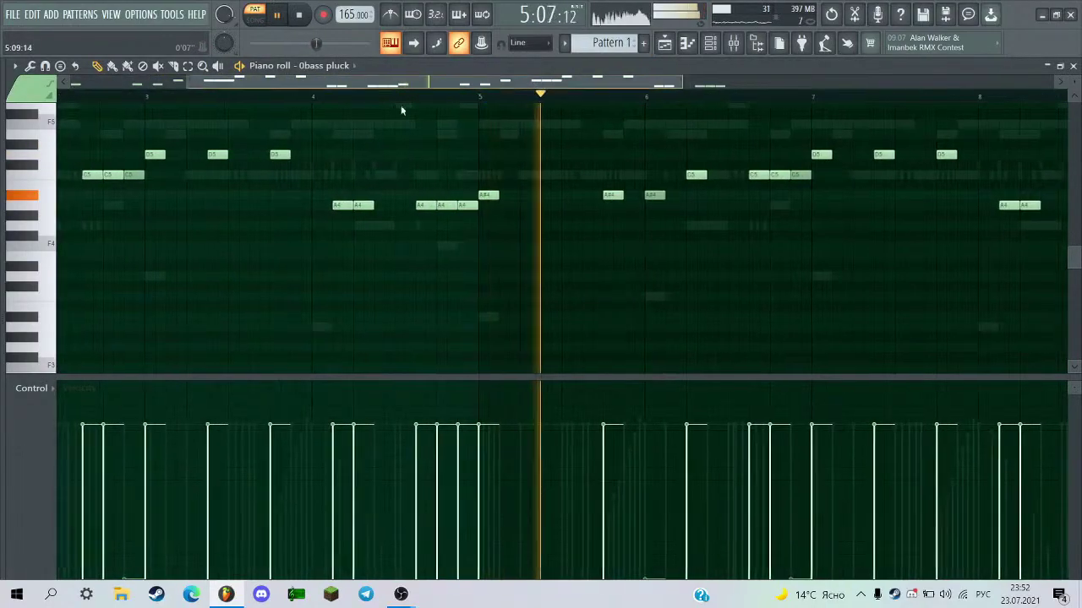
left_click(709, 43)
mouse_move(3, 321)
scroll(10, 286, "down", 1)
scroll(50, 287, "up", 15)
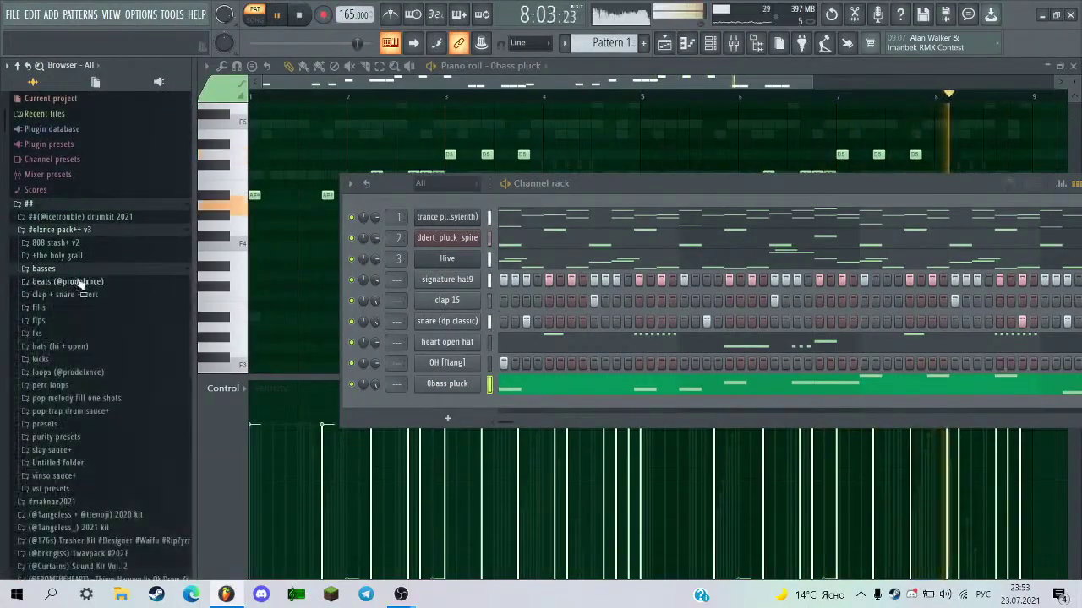
left_click(117, 233)
scroll(135, 400, "down", 1)
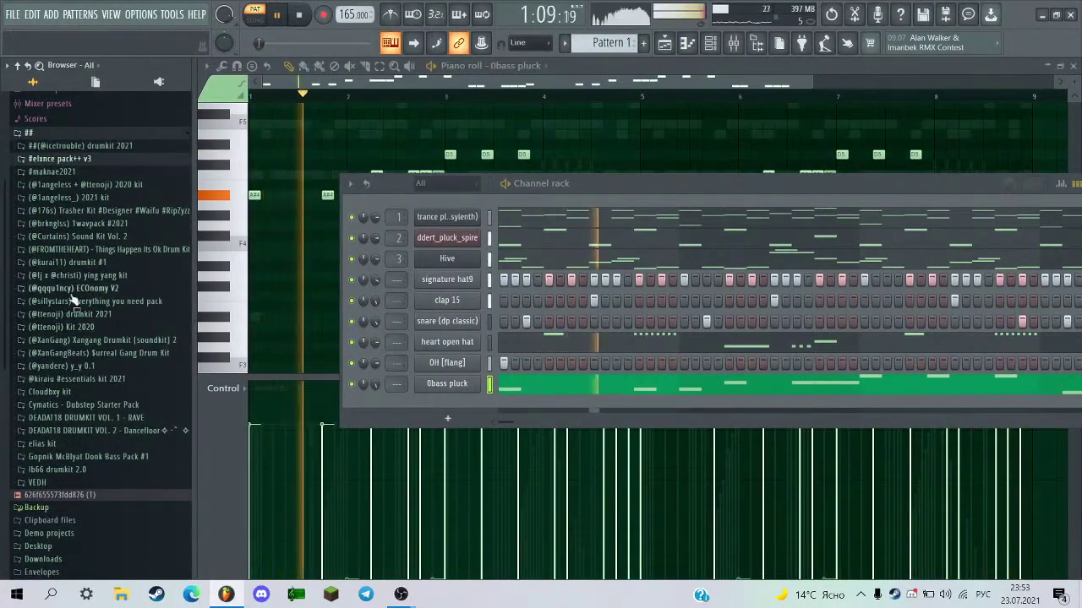
scroll(91, 337, "up", 1)
key("alt+F8")
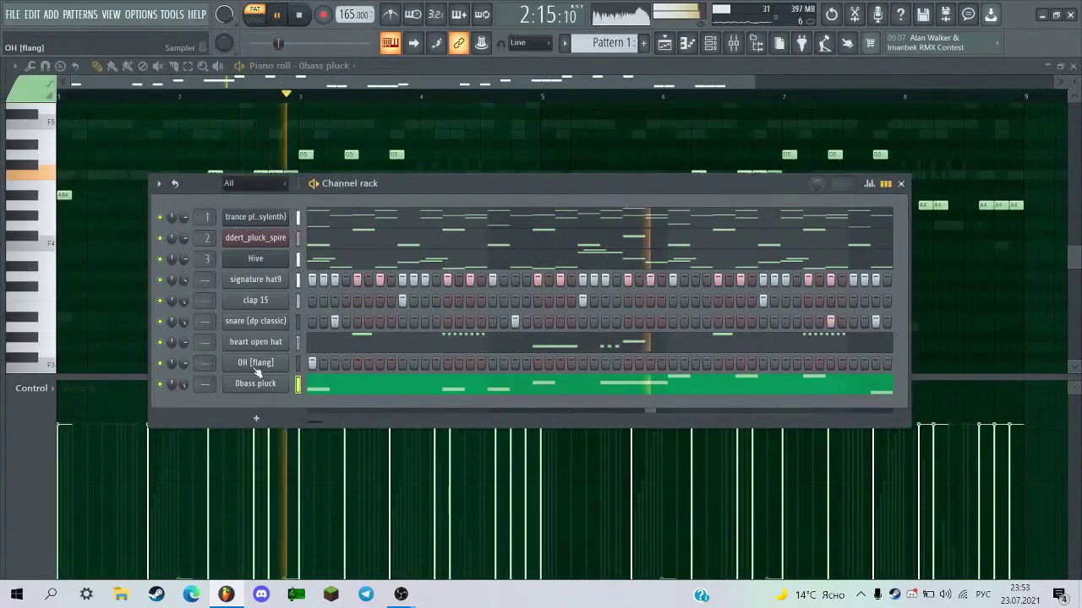
key("alt+F8")
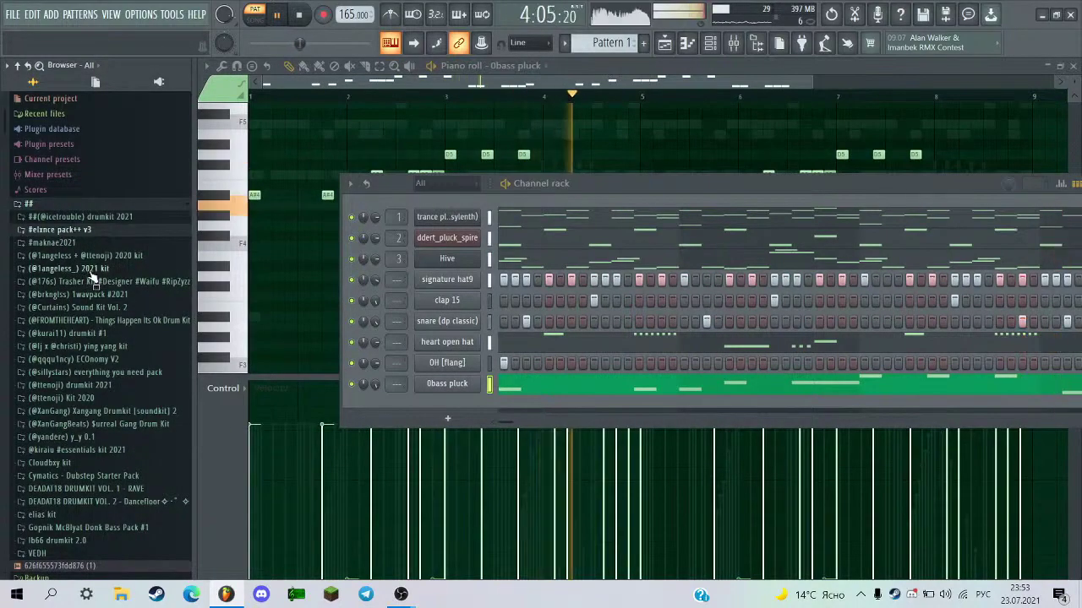
scroll(84, 322, "down", 5)
scroll(78, 354, "up", 3)
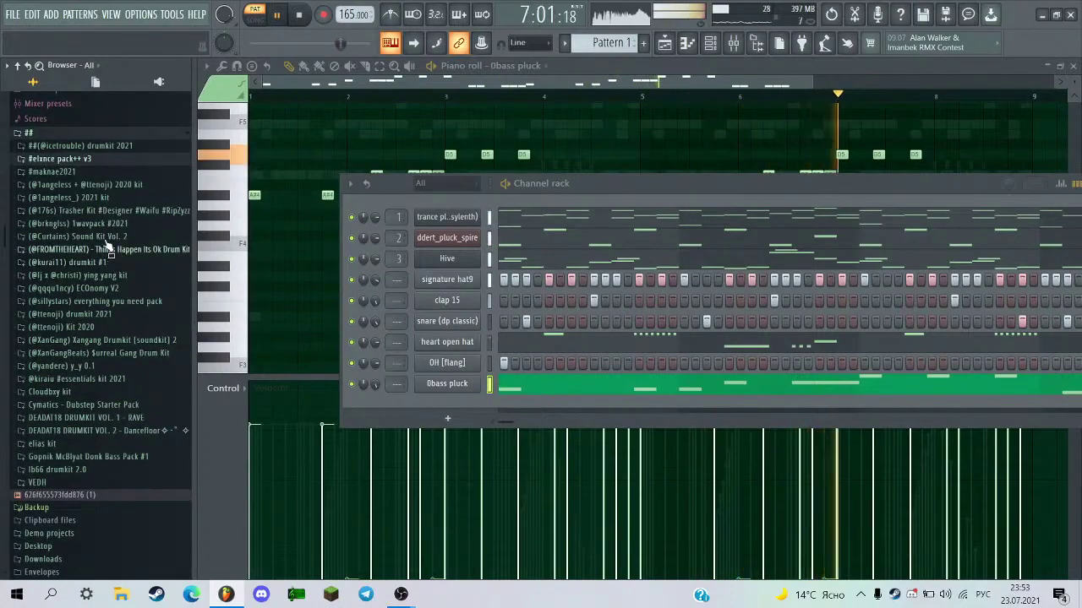
left_click(85, 211)
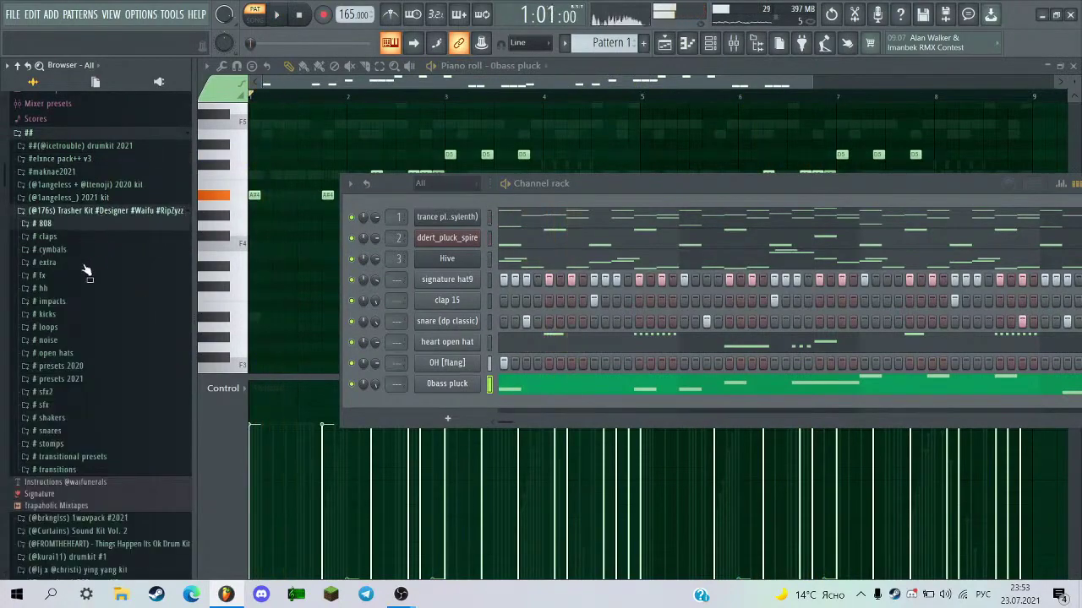
key("alt+F8")
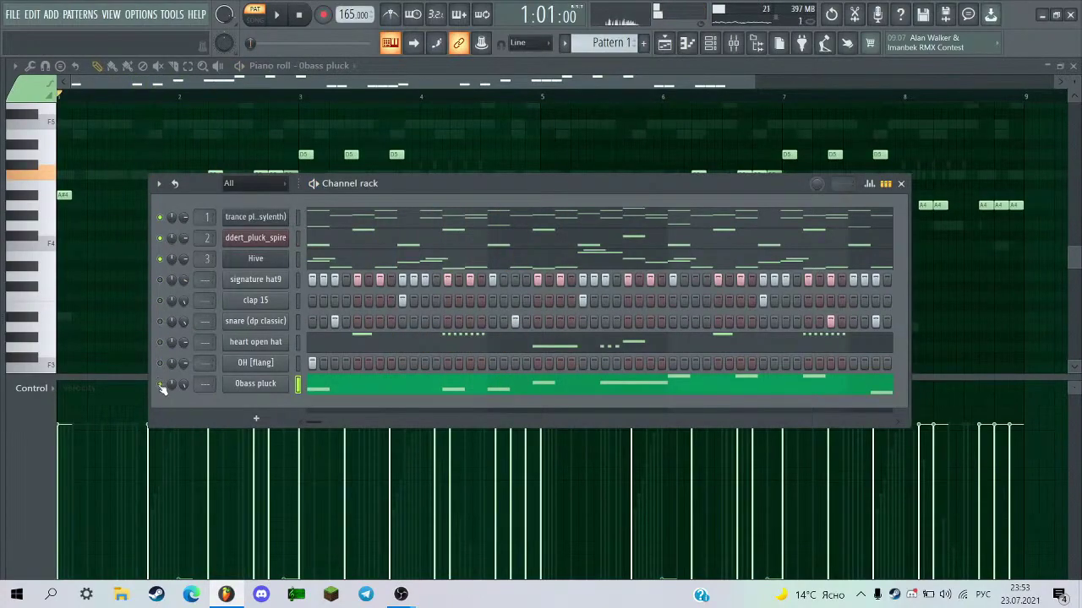
key("alt+F8")
key("space")
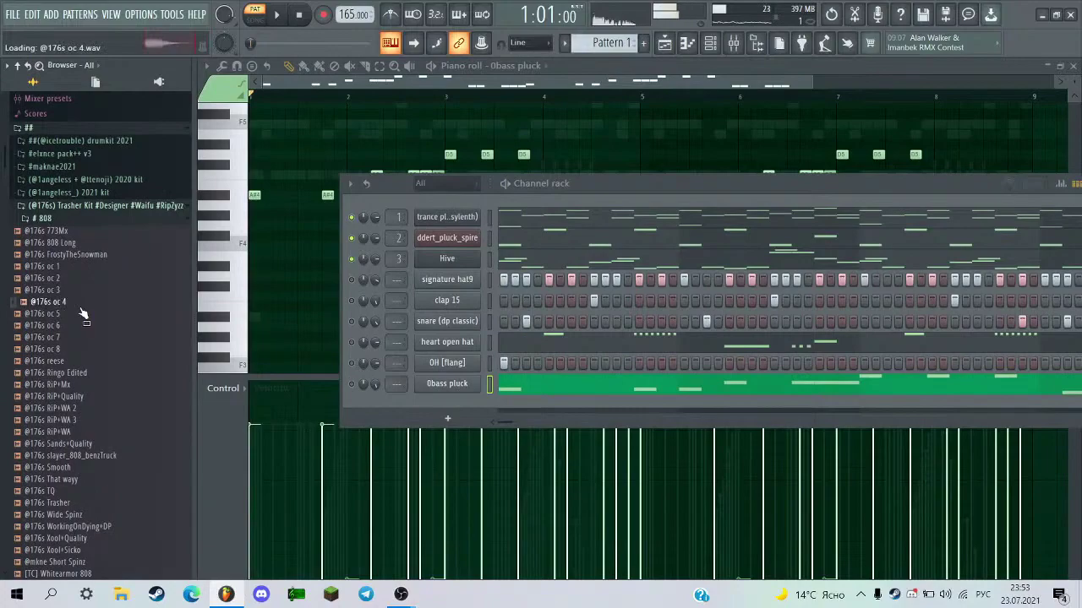
left_click_drag(76, 336, 273, 415)
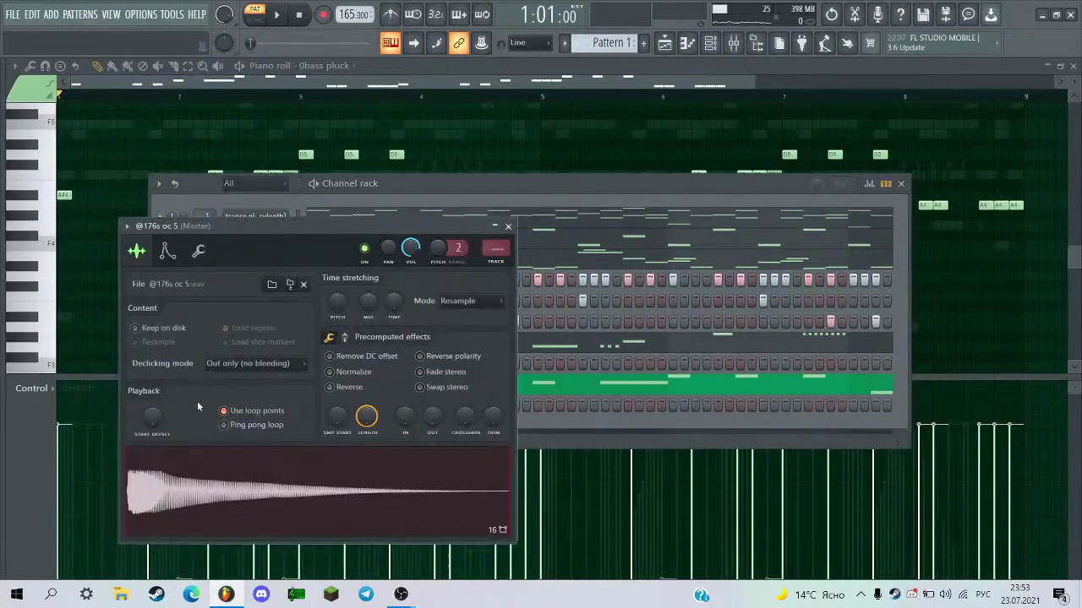
left_click(335, 340)
left_click(131, 214)
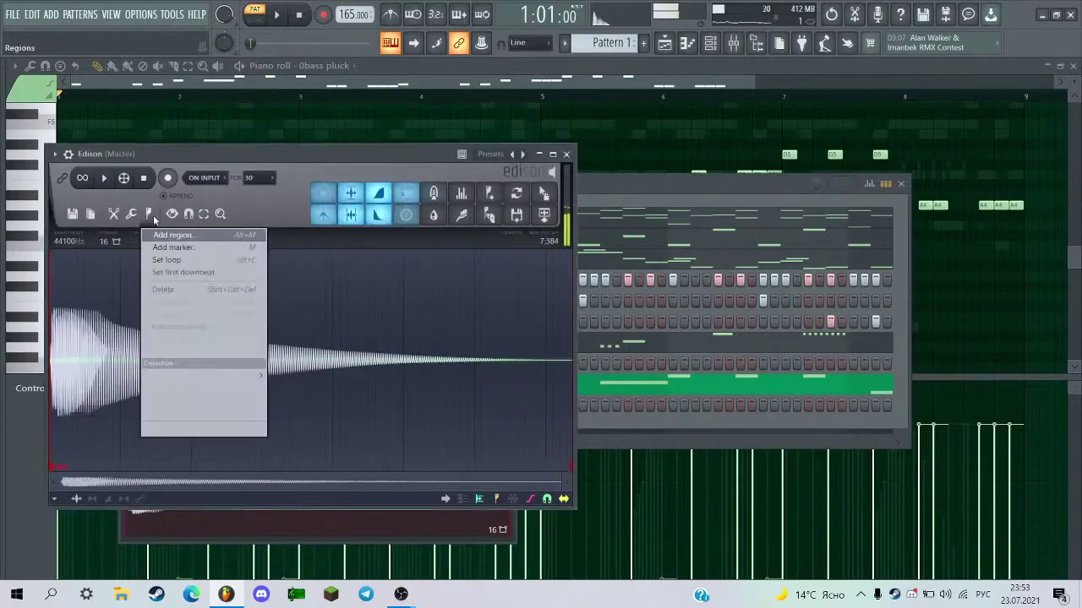
left_click(133, 397)
scroll(191, 390, "up", 1)
key("Escape")
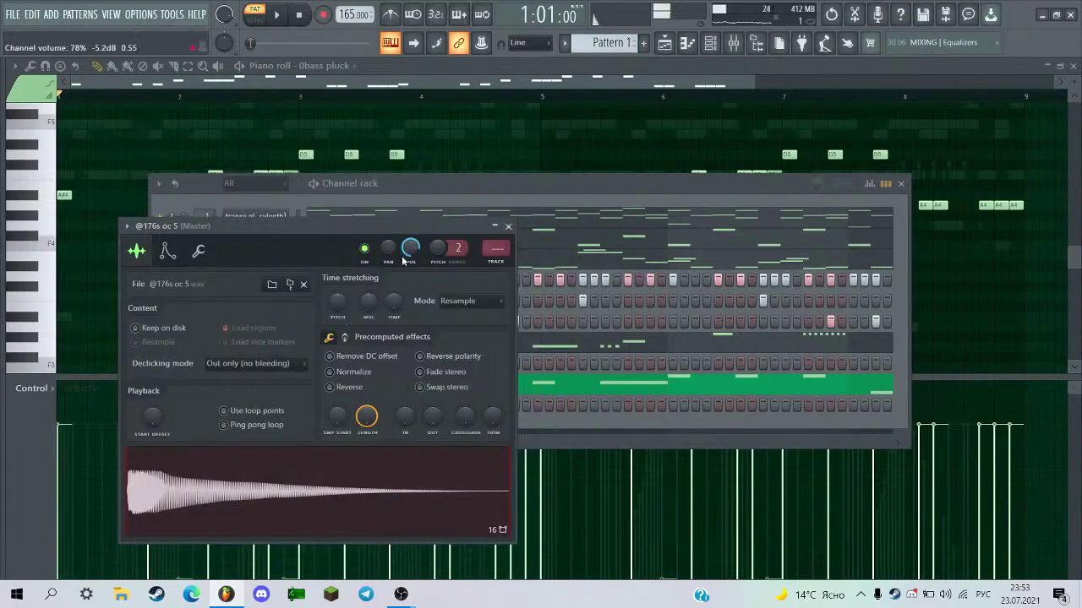
key("Escape")
key("alt+Up")
key("alt+Up")
key("alt+Up")
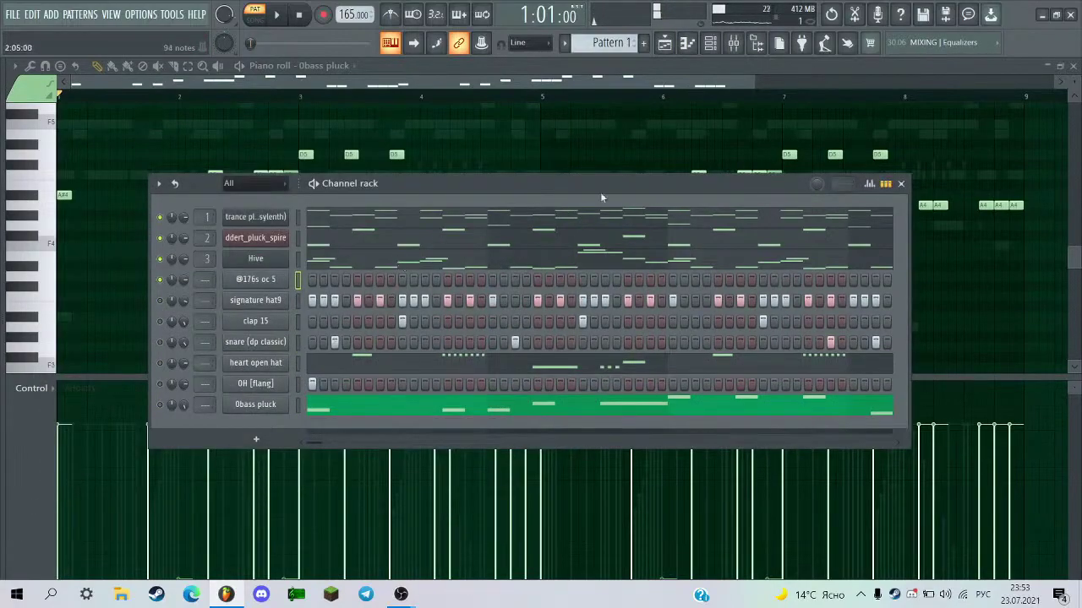
left_click(687, 47)
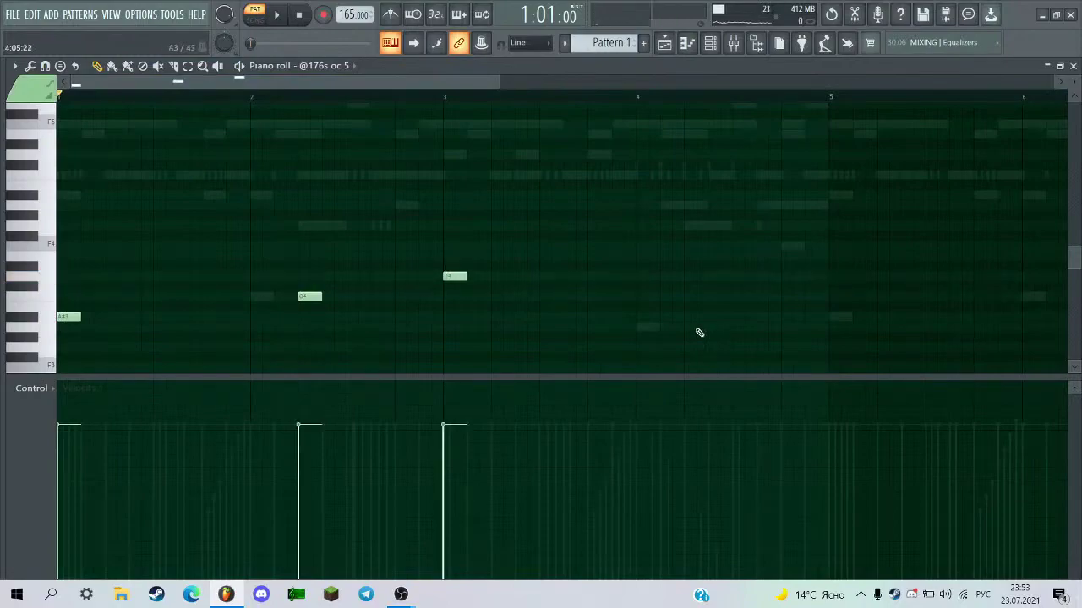
key("space")
scroll(793, 328, "up", 2)
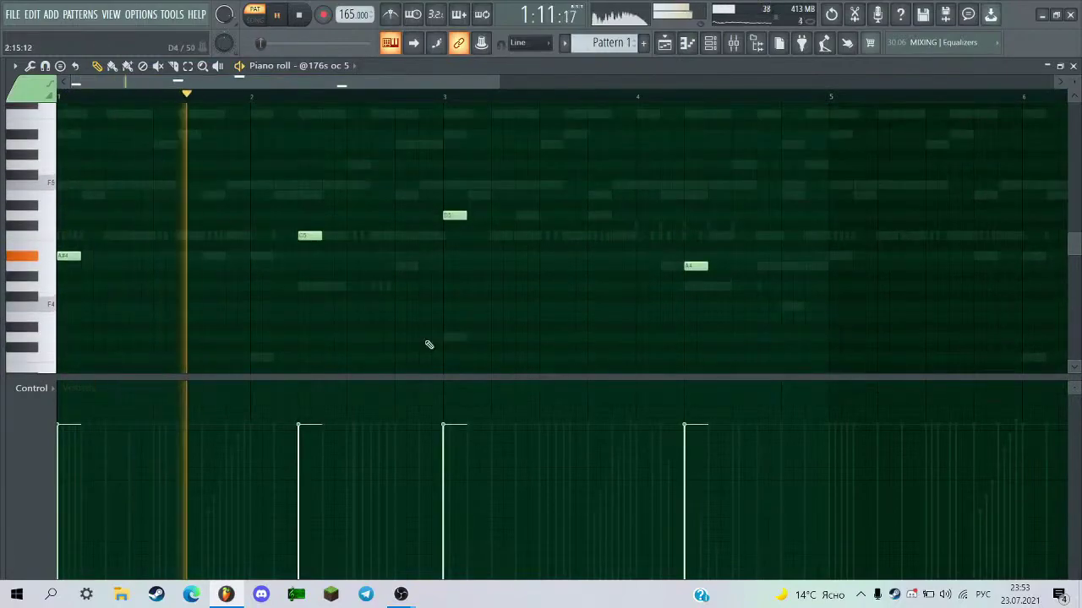
scroll(406, 312, "down", 1)
scroll(398, 300, "up", 2)
left_click_drag(441, 83, 395, 82)
scroll(434, 155, "down", 1)
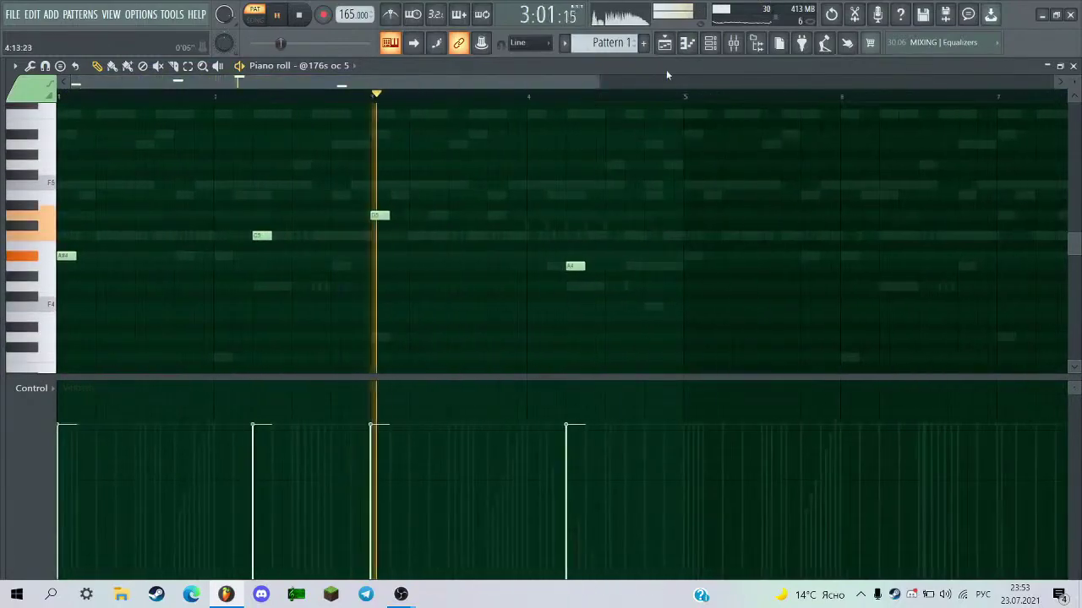
left_click(709, 43)
right_click(273, 282)
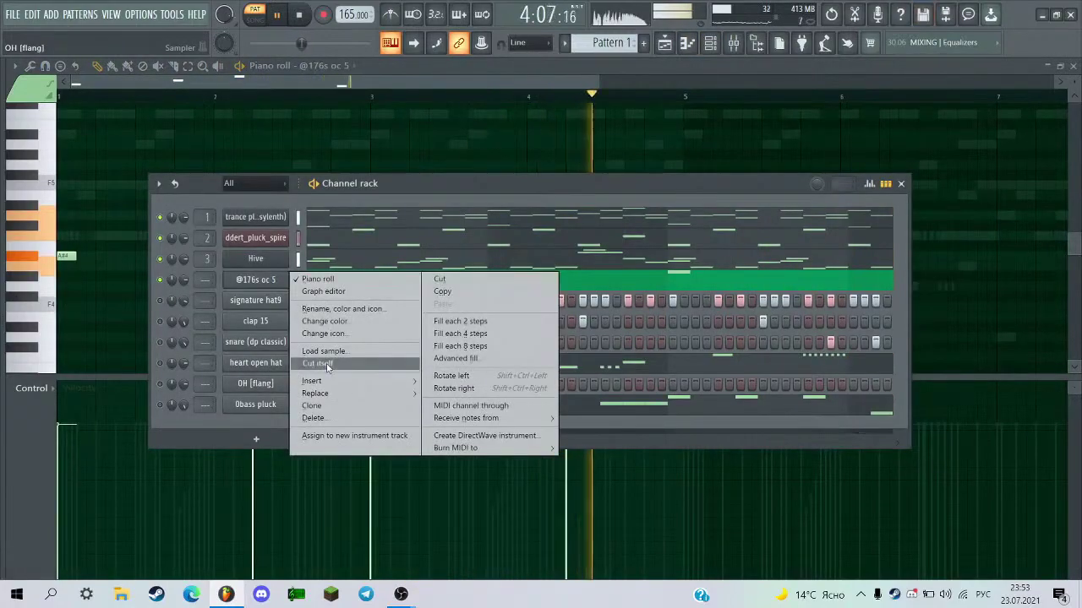
left_click(326, 364)
key("F6")
scroll(477, 204, "down", 2)
key("space")
left_click(710, 43)
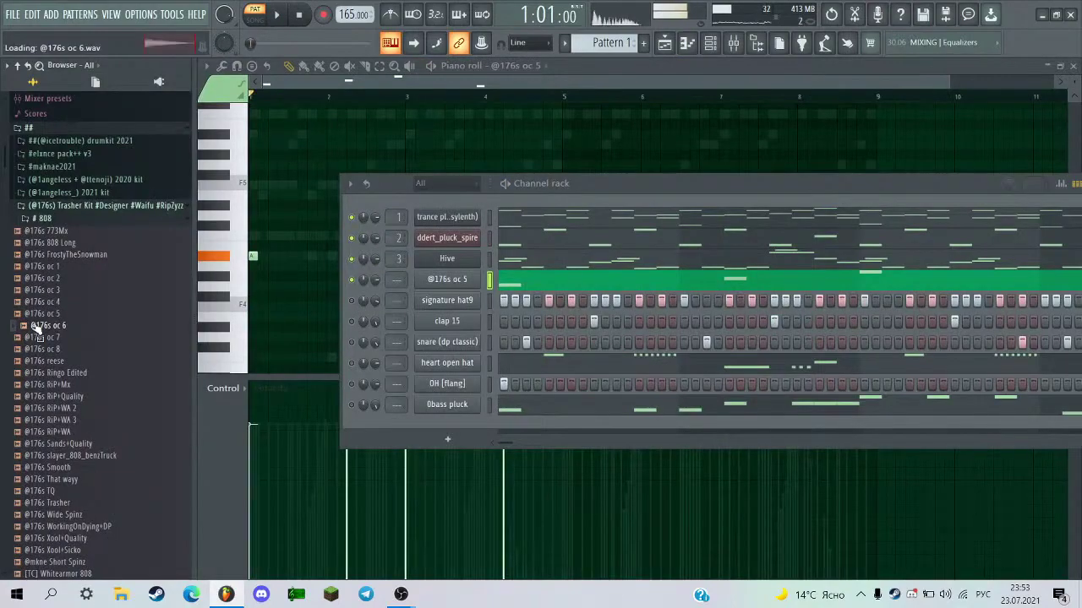
left_click_drag(37, 351, 282, 282)
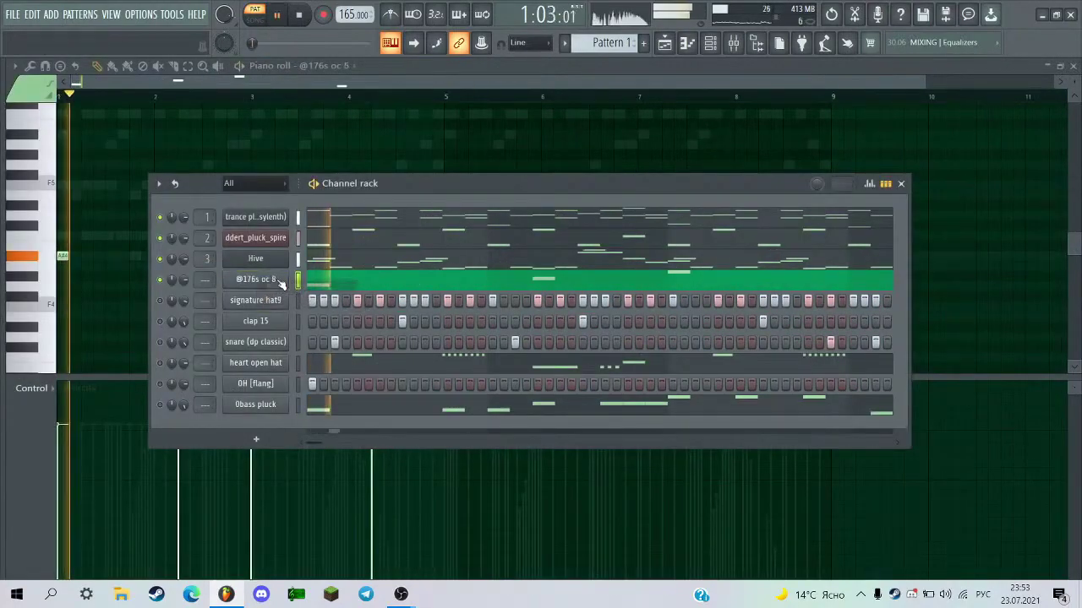
key("space")
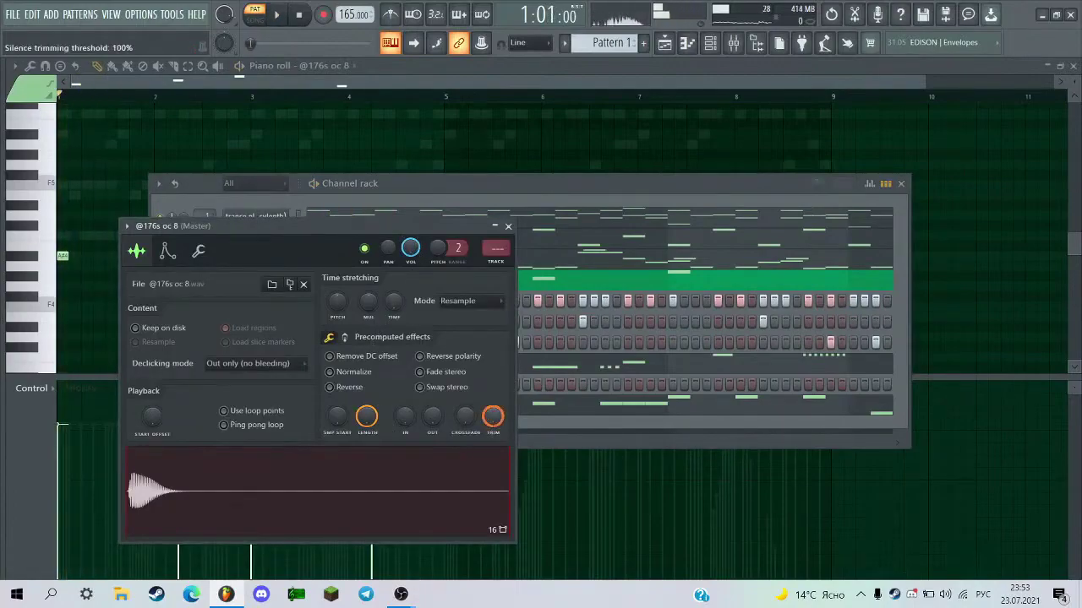
key("space")
left_click(367, 374)
key("space")
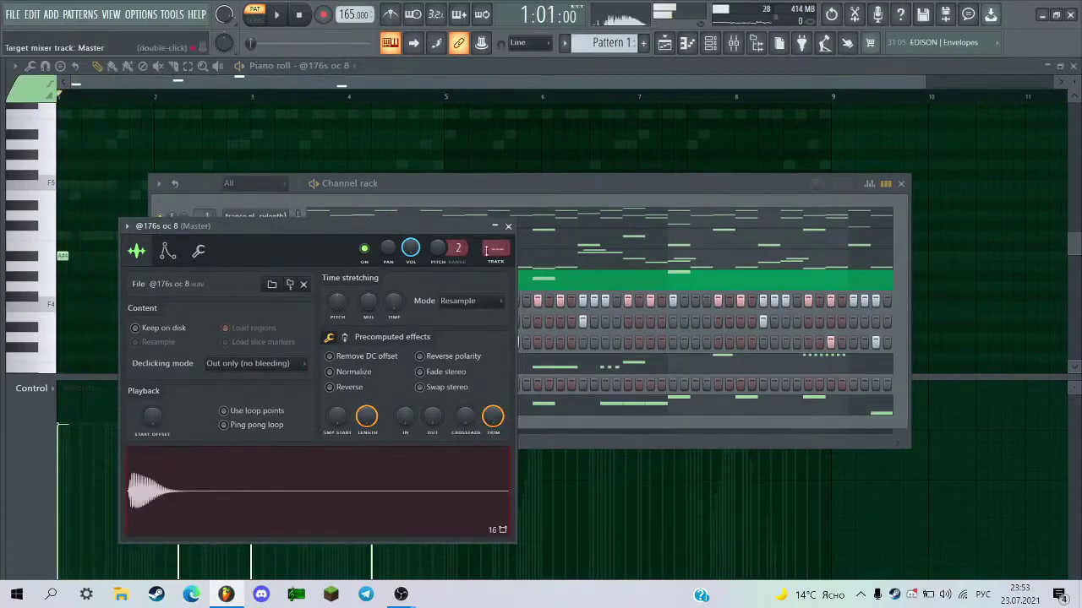
key("space")
left_click(507, 225)
key("space")
mouse_move(1, 260)
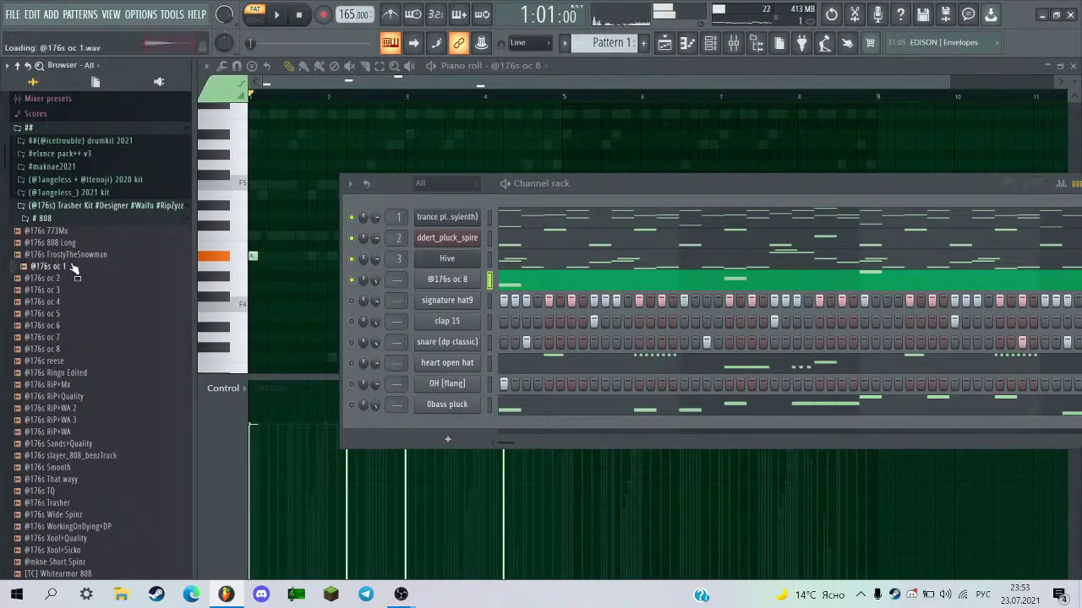
left_click_drag(68, 292, 255, 279)
key("space")
key("F6")
scroll(212, 136, "up", 3)
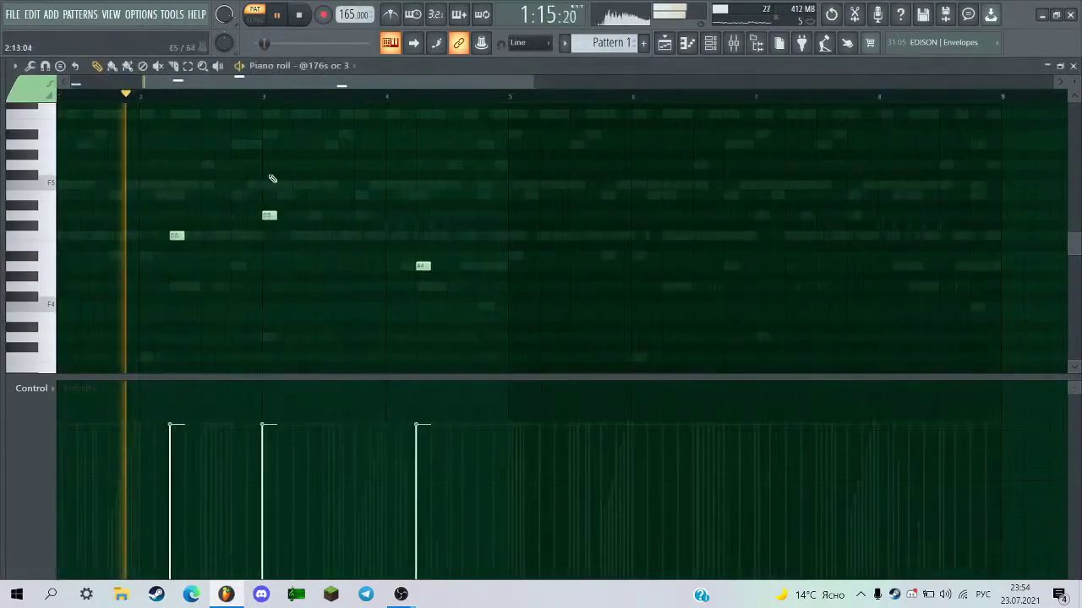
left_click_drag(357, 84, 254, 85)
scroll(227, 208, "down", 2)
key("F6")
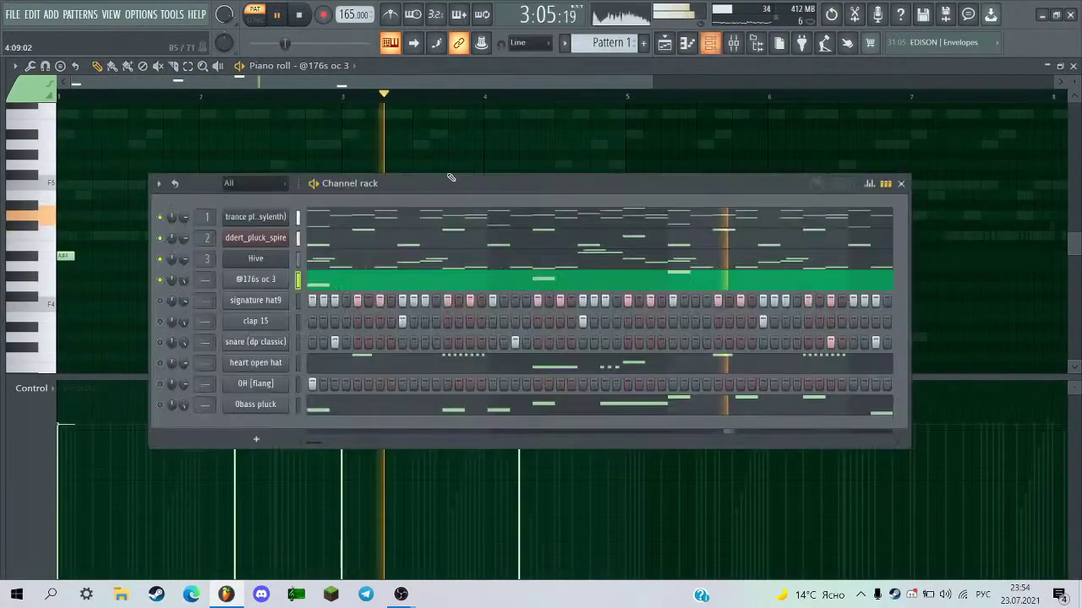
key("space")
key("alt+F8")
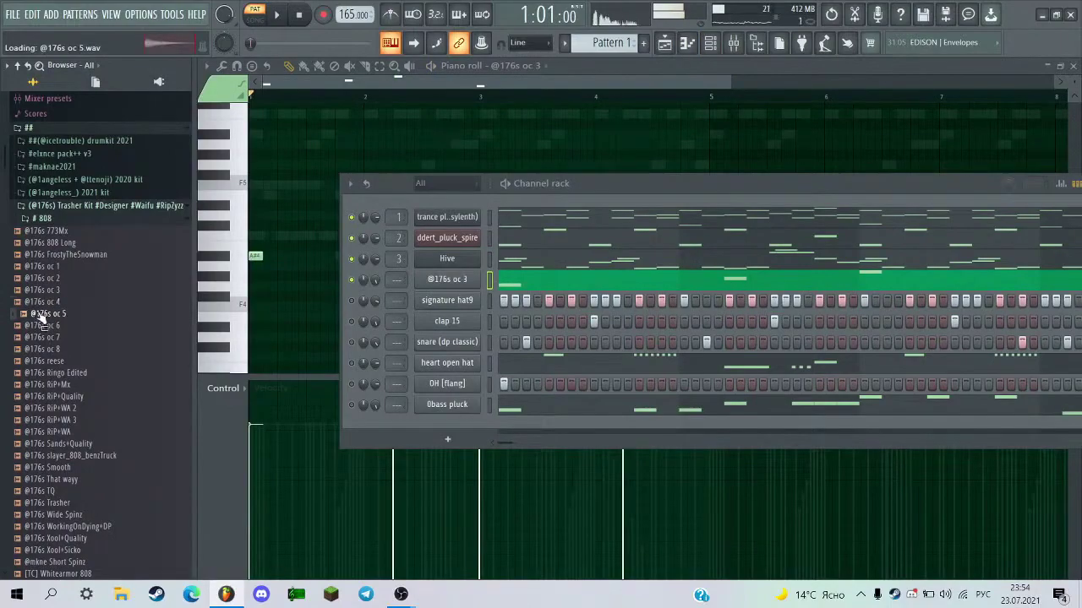
left_click_drag(38, 318, 260, 285)
key("space")
left_click(260, 285)
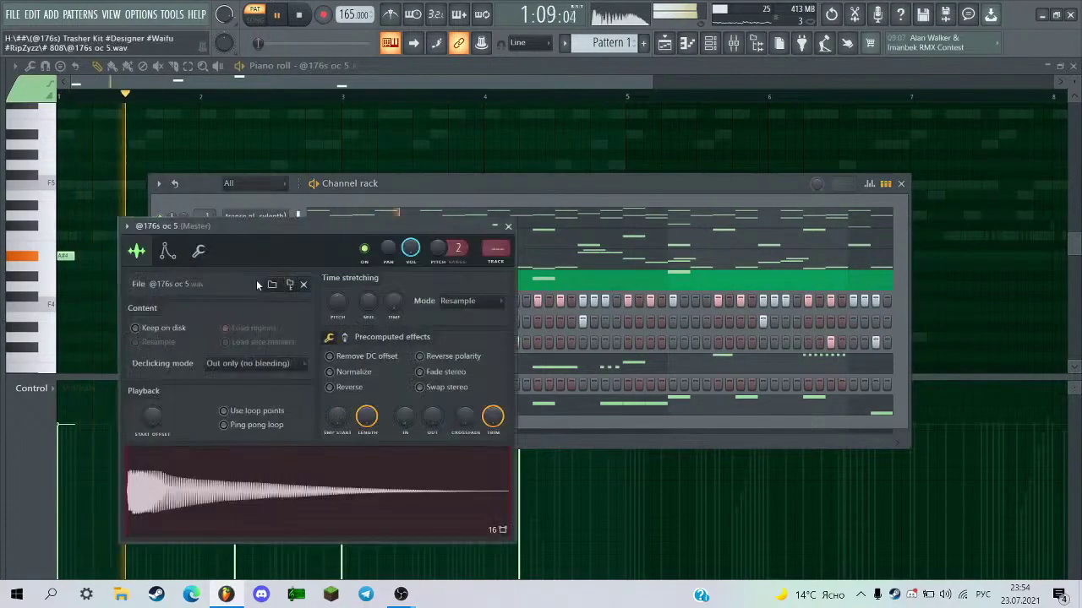
mouse_move(44, 363)
key("space")
left_click_drag(65, 328, 377, 485)
key("space")
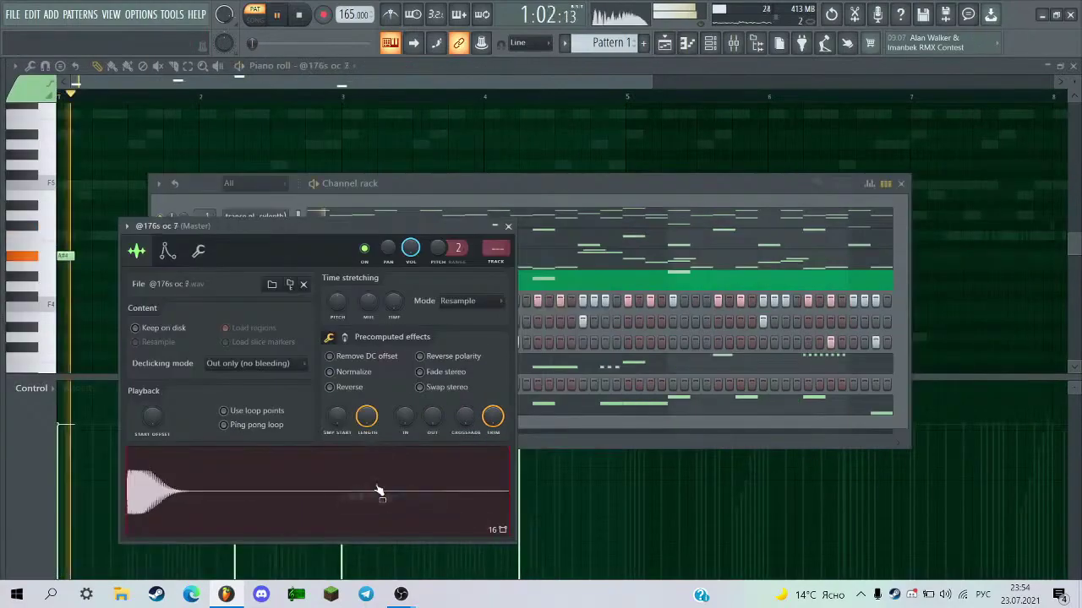
left_click(508, 226)
right_click(509, 160)
scroll(460, 193, "up", 1)
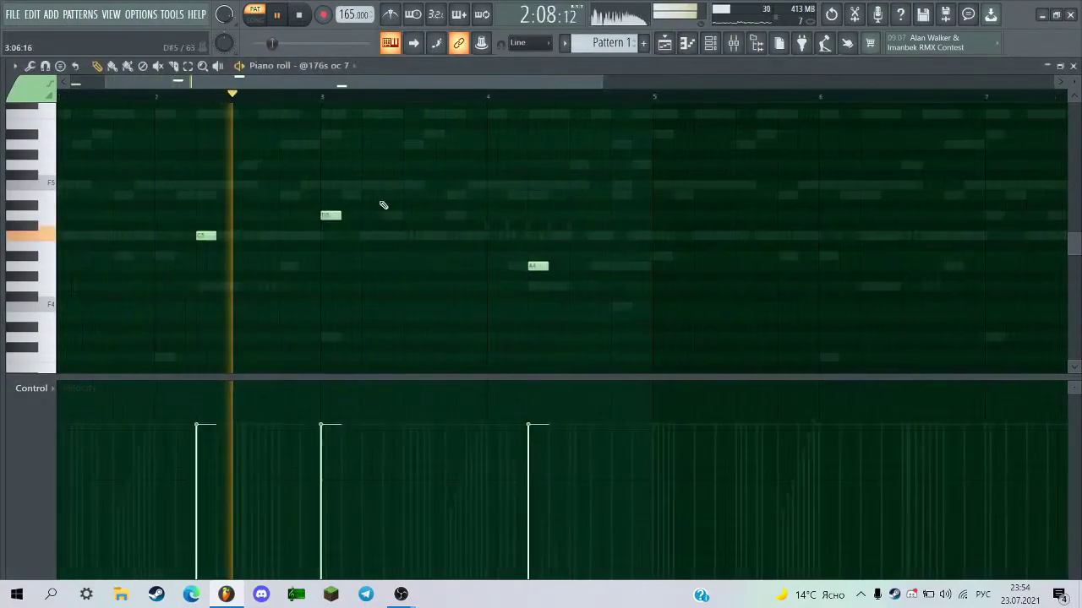
scroll(601, 202, "up", 1)
scroll(510, 96, "down", 2)
left_click_drag(606, 341, 107, 172)
key("space")
key("space")
left_click_drag(64, 256, 564, 264, "shift")
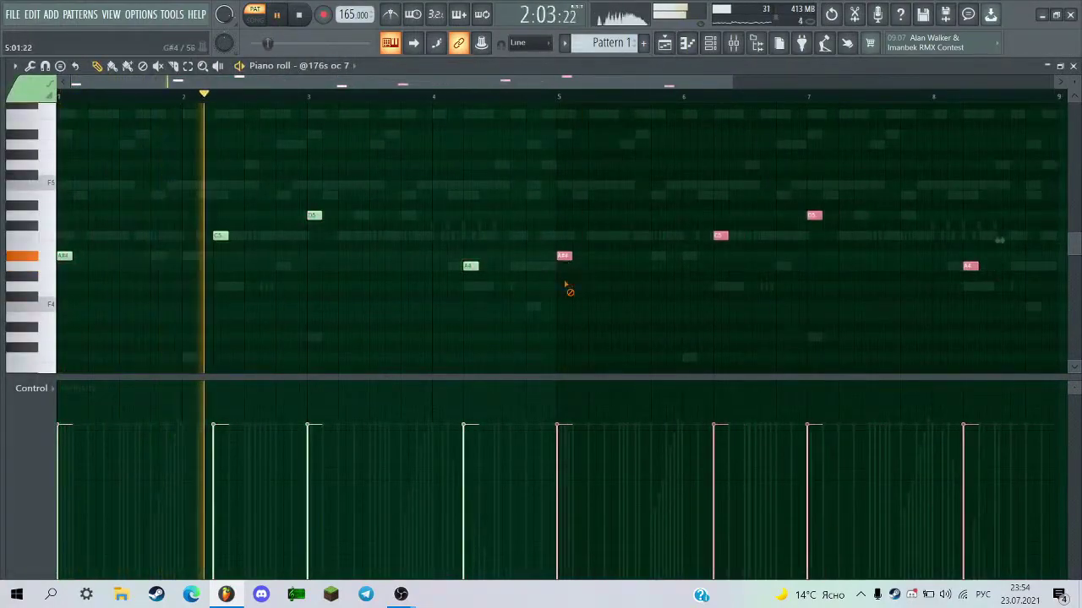
scroll(591, 279, "down", 2)
key("ctrl+d")
left_click_drag(680, 251, 59, 363, "ctrl")
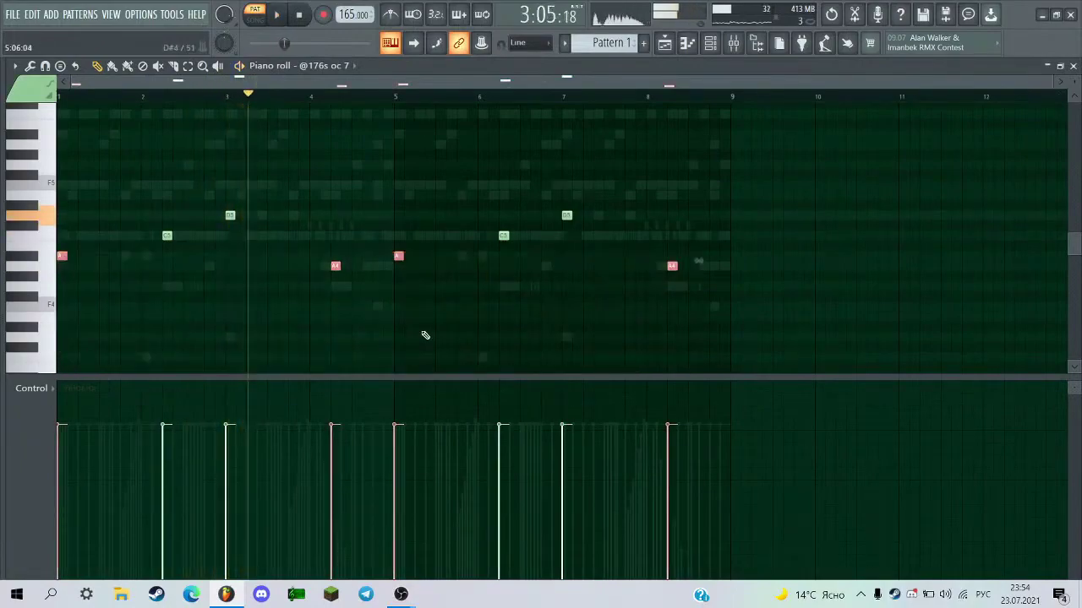
key("ctrl+Up")
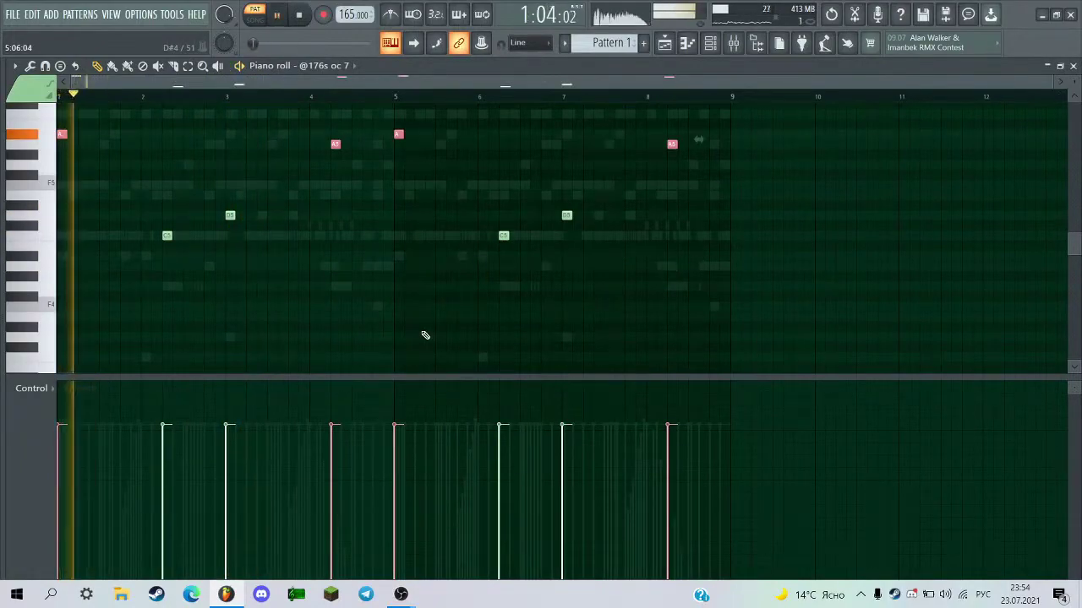
key("ctrl+Down")
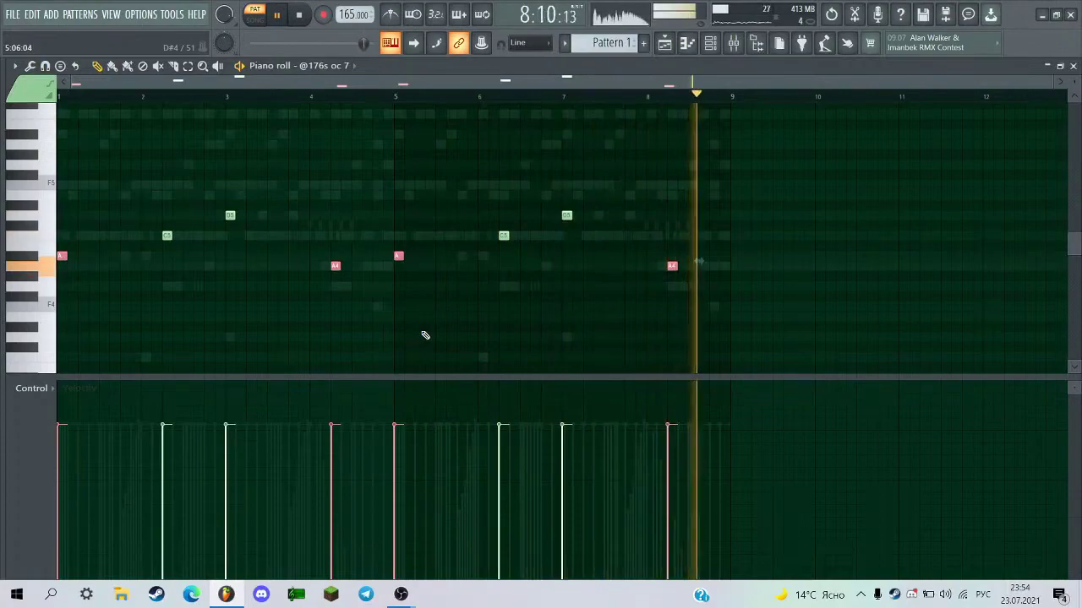
left_click(724, 48)
key("space")
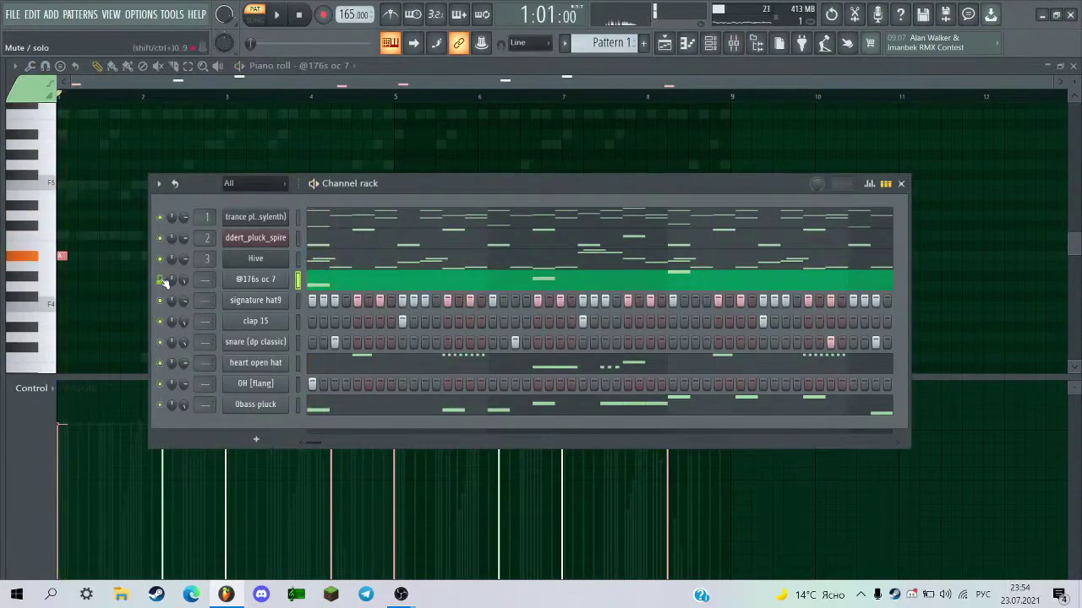
left_click(160, 280)
key("space")
right_click(197, 168)
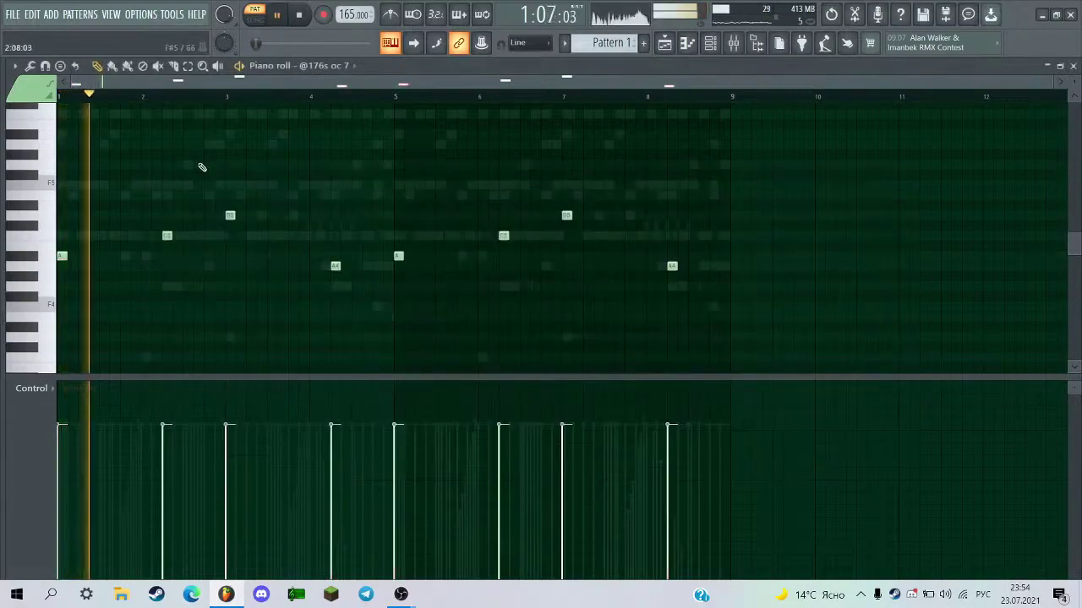
scroll(200, 169, "up", 1)
Open the 0bass pluck notes in the piano roll and review them during playback.
left_click(712, 45)
left_click(370, 404)
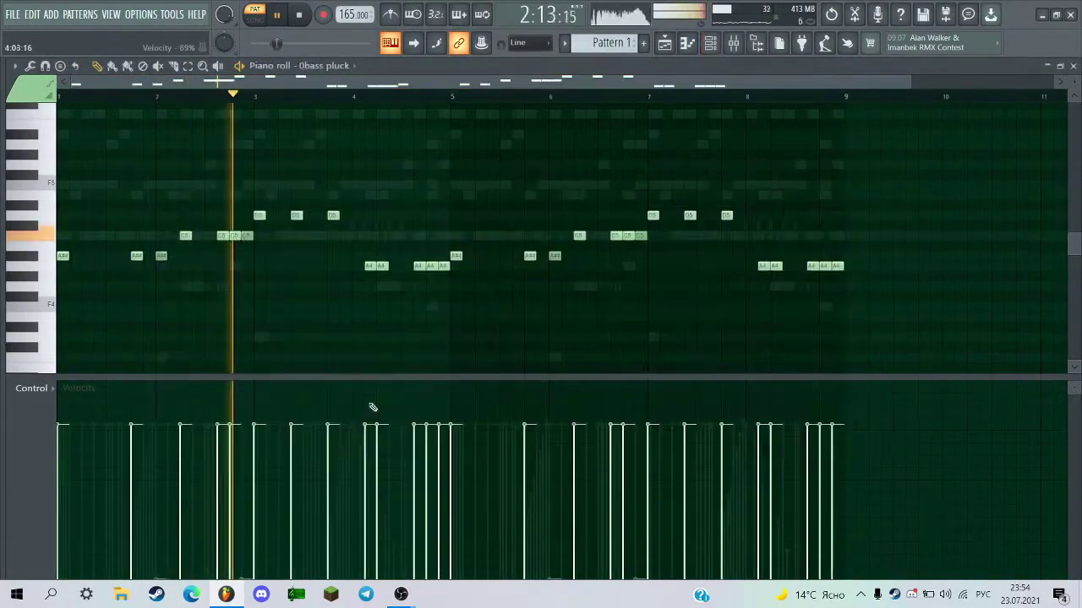
scroll(408, 159, "up", 1)
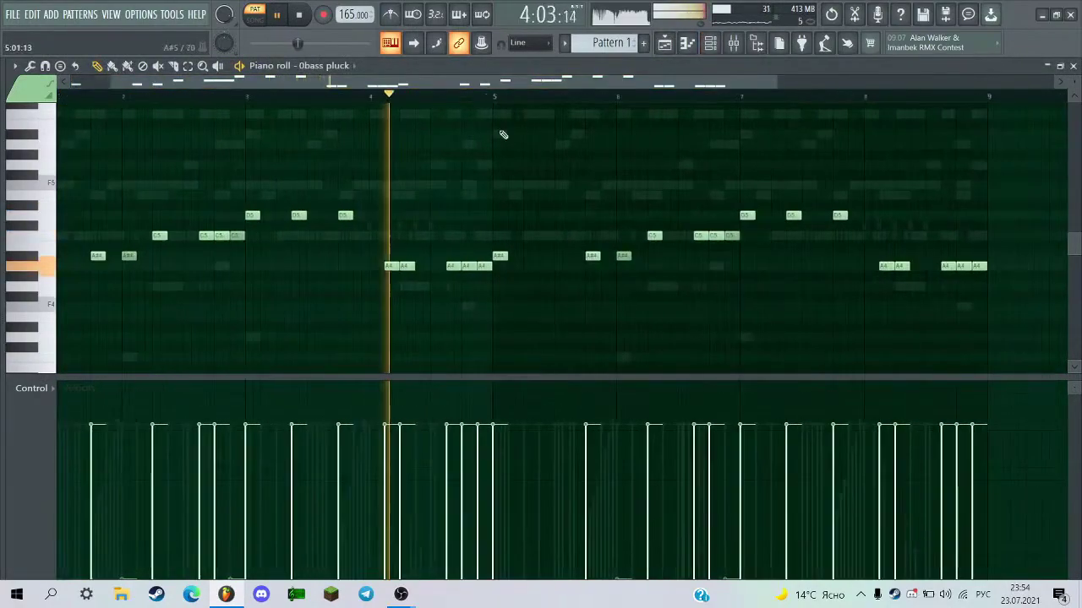
Add an 808 sample from the ECOnomy V2 kit's 808 folder as a channel with the 0bass pluck notes.
key("F6")
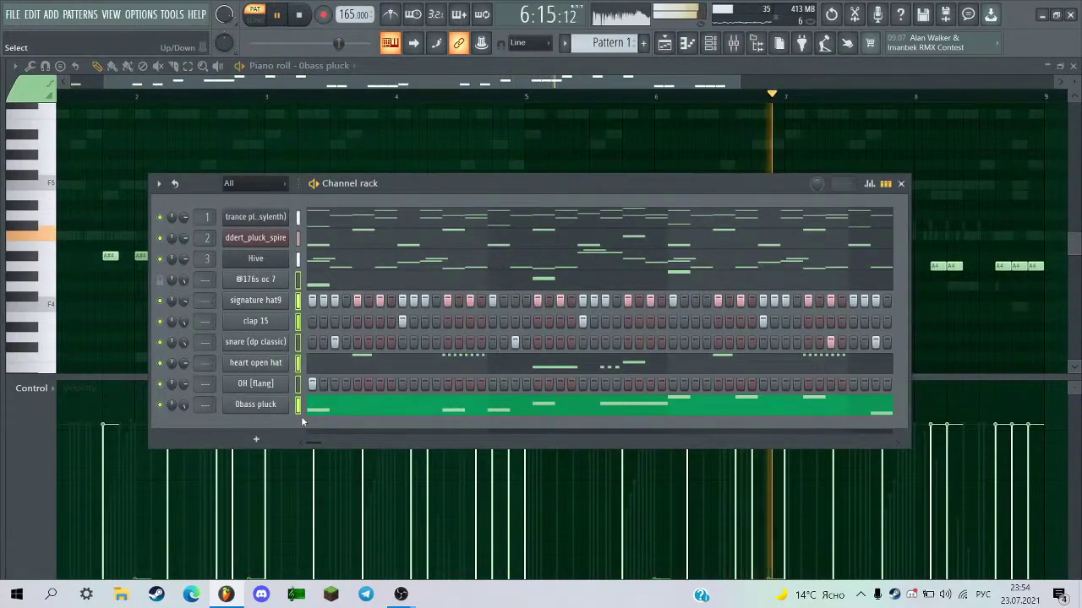
key("F9")
key("F6")
key("F9")
scroll(94, 329, "up", 10)
scroll(88, 323, "up", 9)
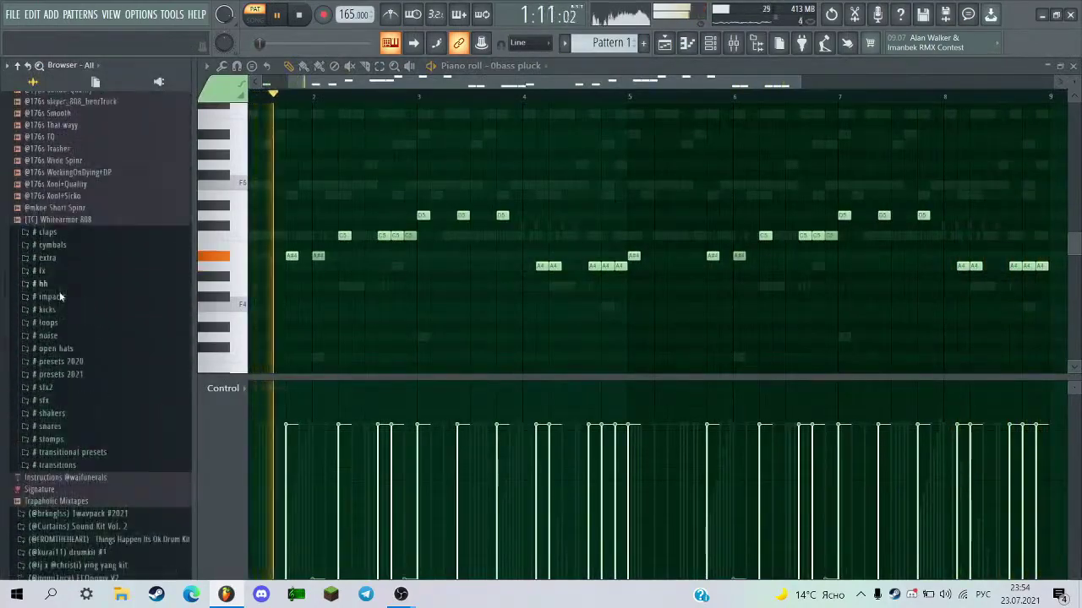
key("alt+F8")
left_click(710, 47)
left_click(85, 256)
scroll(104, 284, "down", 2)
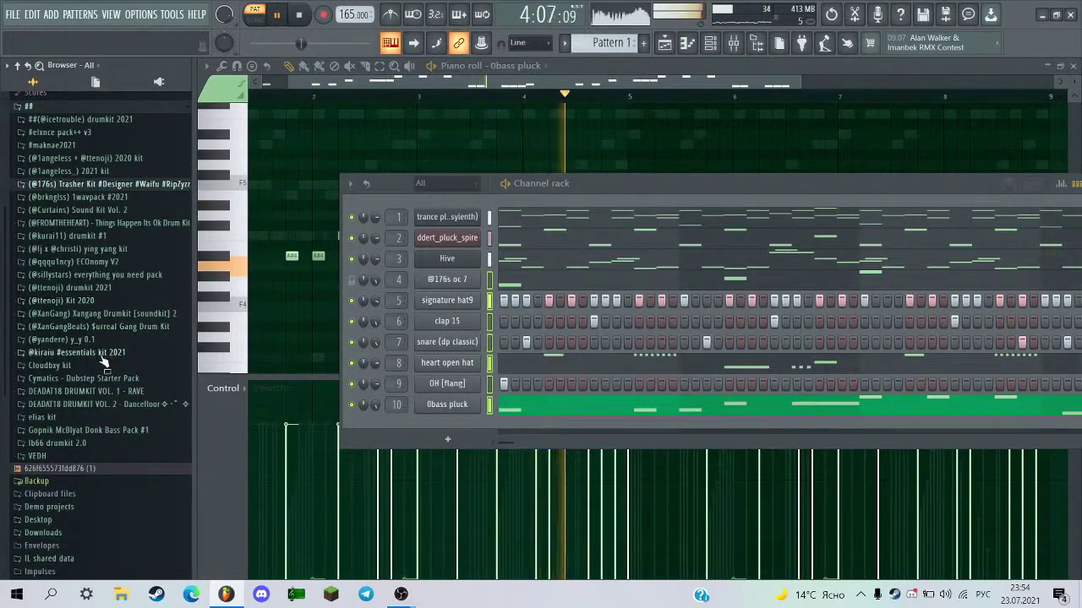
left_click(84, 262)
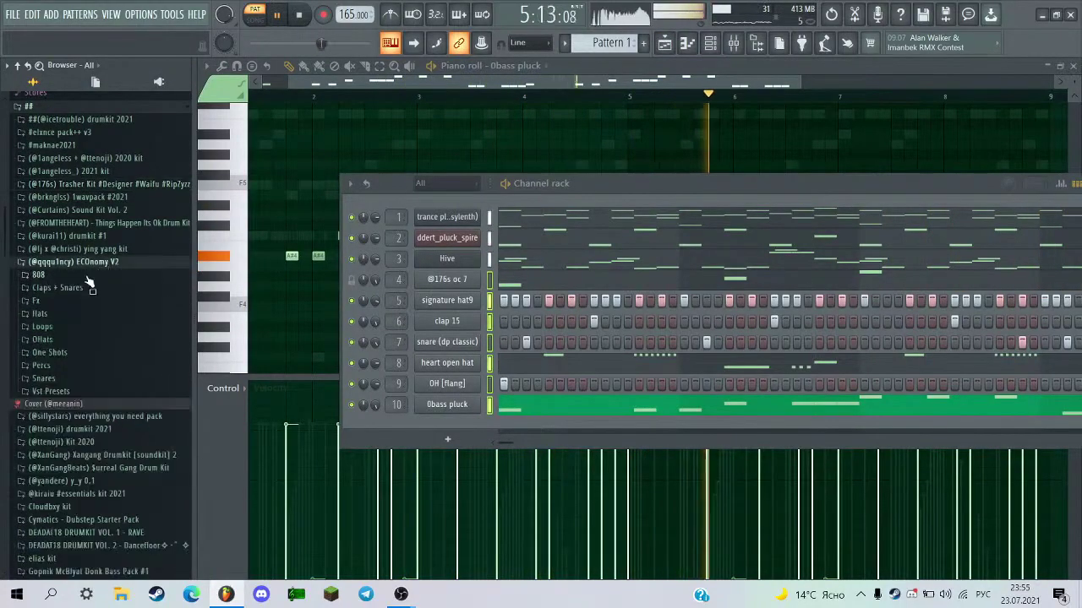
left_click_drag(17, 290, 296, 423)
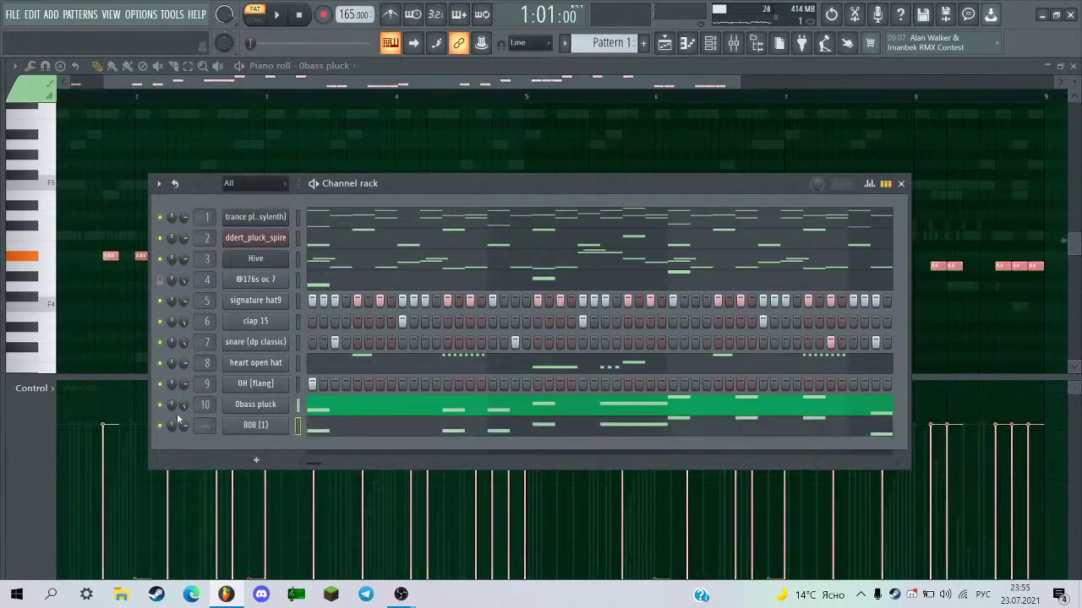
Route the 808 (1) channel to mixer track 11 and set it to cut itself, with 0bass pluck muted.
key("ctrl+l")
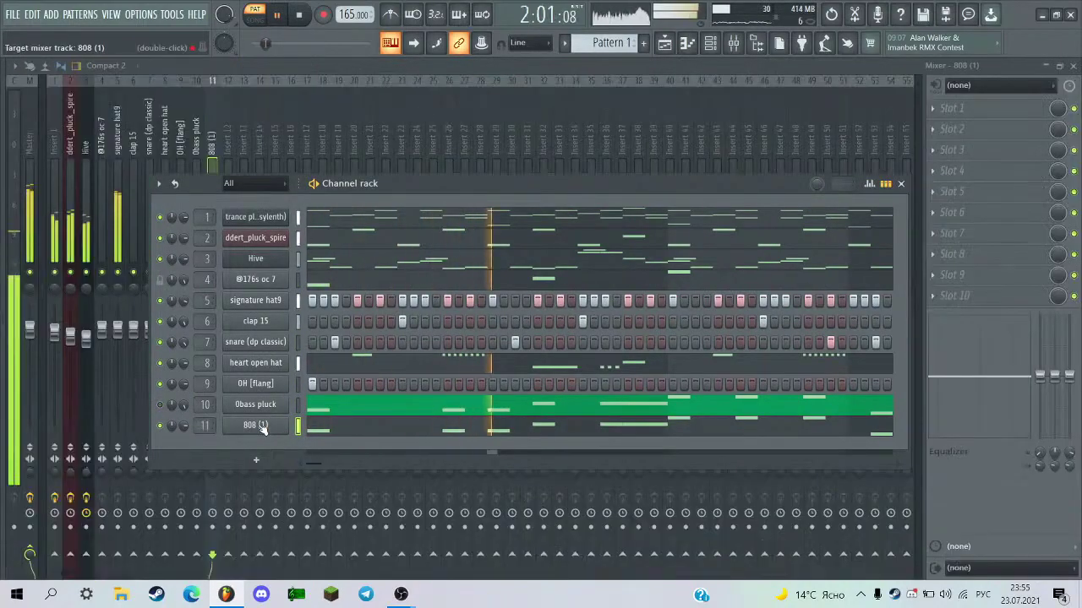
left_click(213, 167)
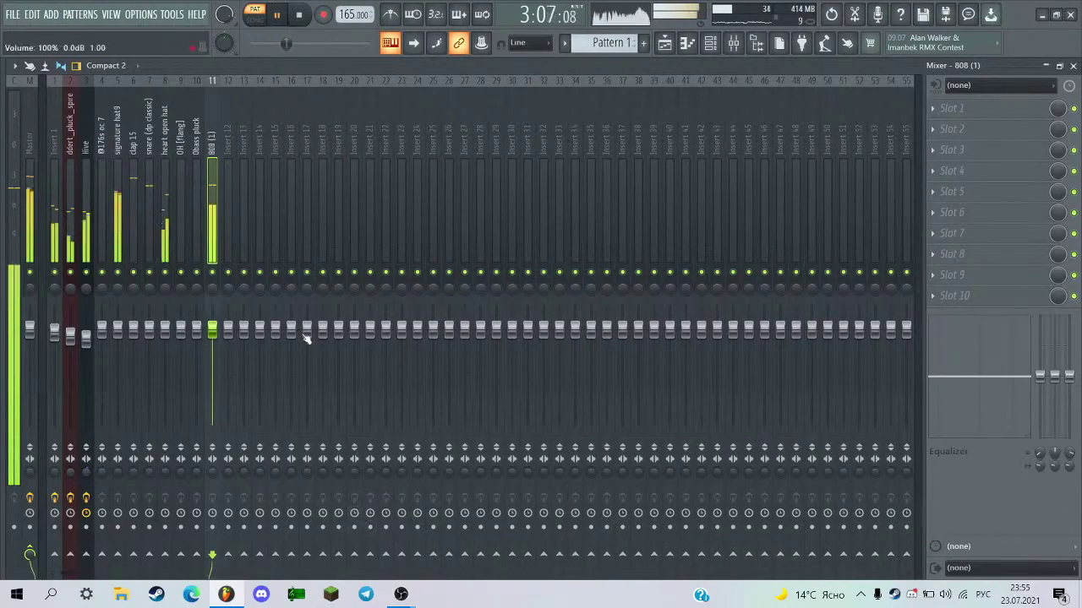
key("F9")
right_click(279, 427)
left_click(318, 479)
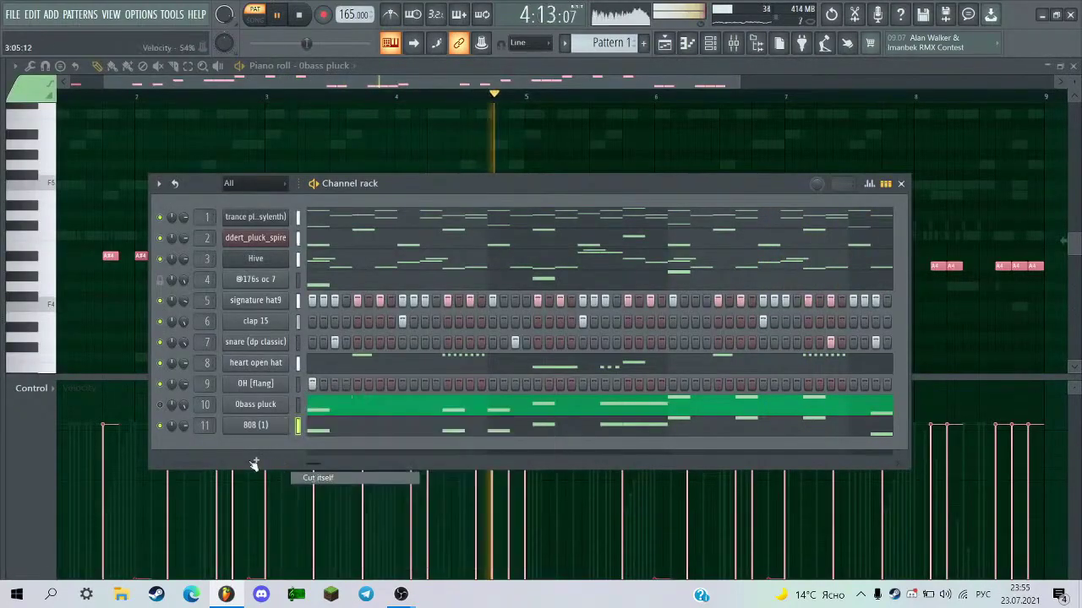
left_click(255, 425)
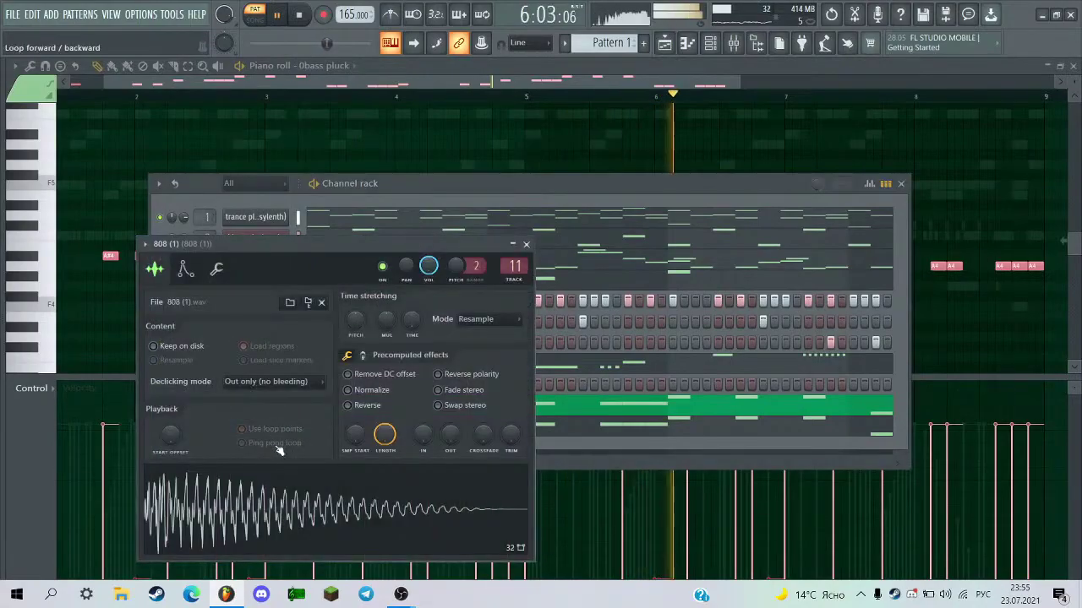
key("Escape")
right_click(470, 138)
scroll(473, 139, "up", 3)
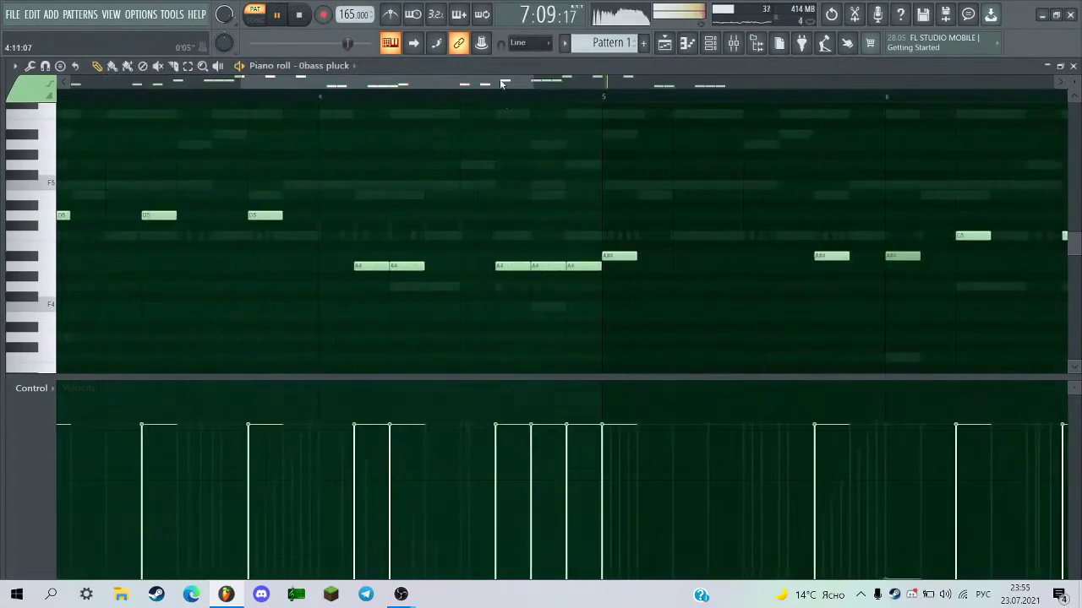
scroll(503, 84, "down", 3)
key("F6")
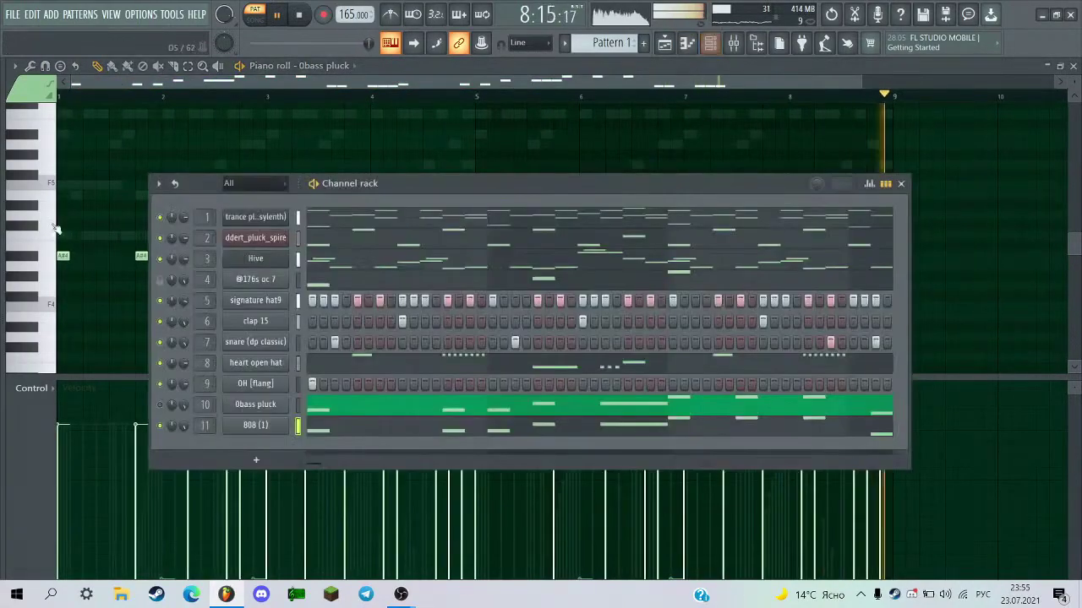
Try the 808 (zay short) sample from the vinso sauce+ folder of #elxnce pack++ v3 in the 808 channel.
key("alt+F8")
scroll(64, 237, "up", 2)
left_click(84, 220)
left_click(88, 228)
left_click(89, 228)
left_click(89, 218)
left_click(84, 230)
scroll(75, 338, "down", 2)
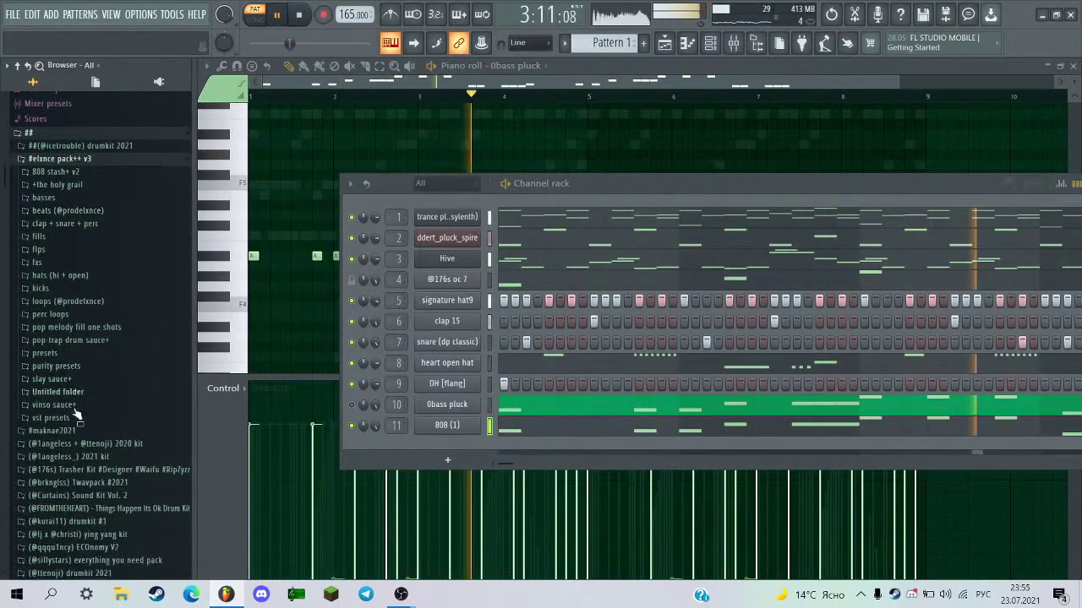
left_click(59, 405)
left_click_drag(66, 221, 260, 428)
key("space")
left_click(247, 428)
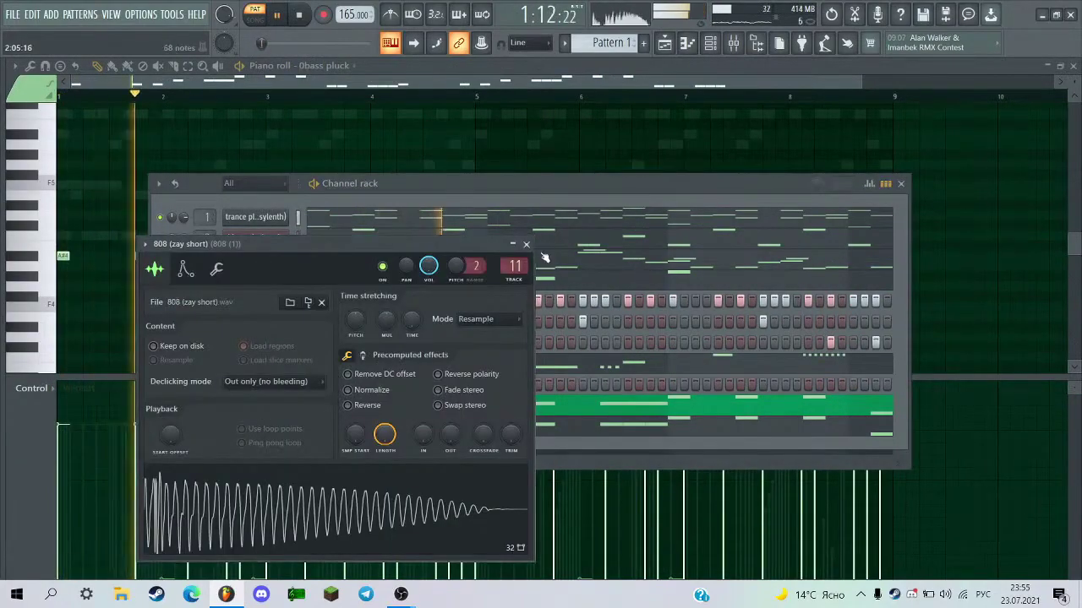
left_click(526, 244)
Try the zay 808 2 mixed sample from the vinso sauce+ folder in the 808 channel.
key("alt+F8")
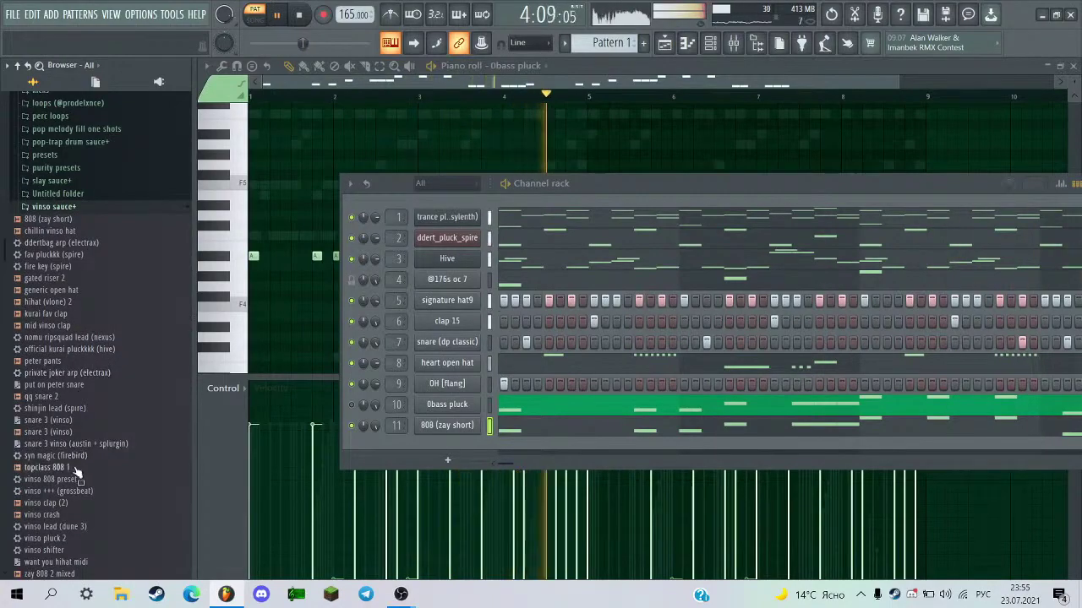
scroll(72, 470, "down", 4)
left_click_drag(70, 432, 233, 425)
key("space")
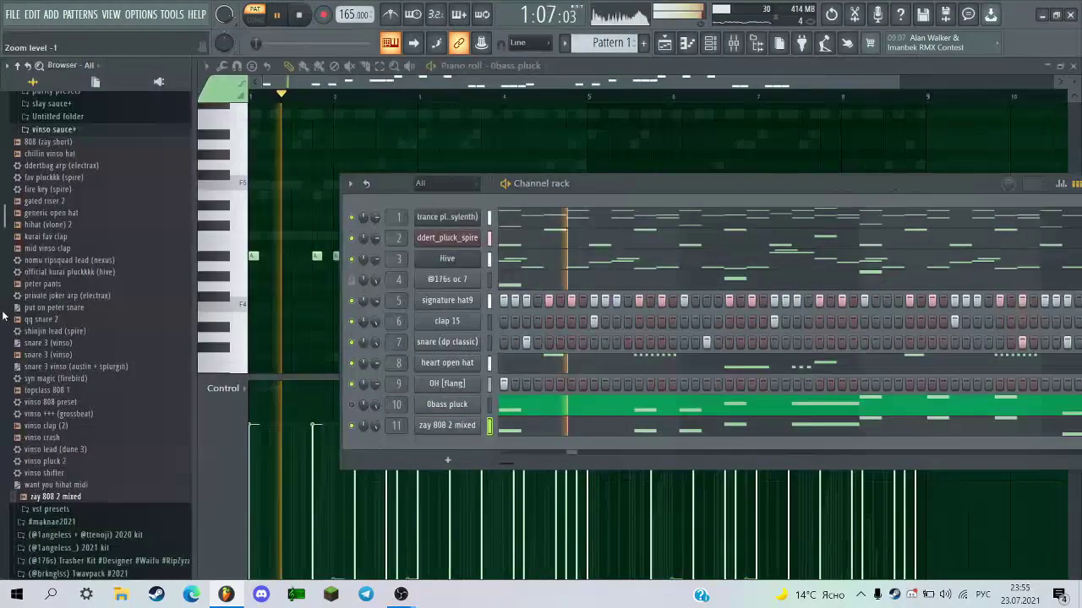
Replace the 808 channel's sample with 808 (1) from the ECOnomy V2 kit and play the pattern.
scroll(89, 271, "up", 10)
scroll(93, 230, "down", 4)
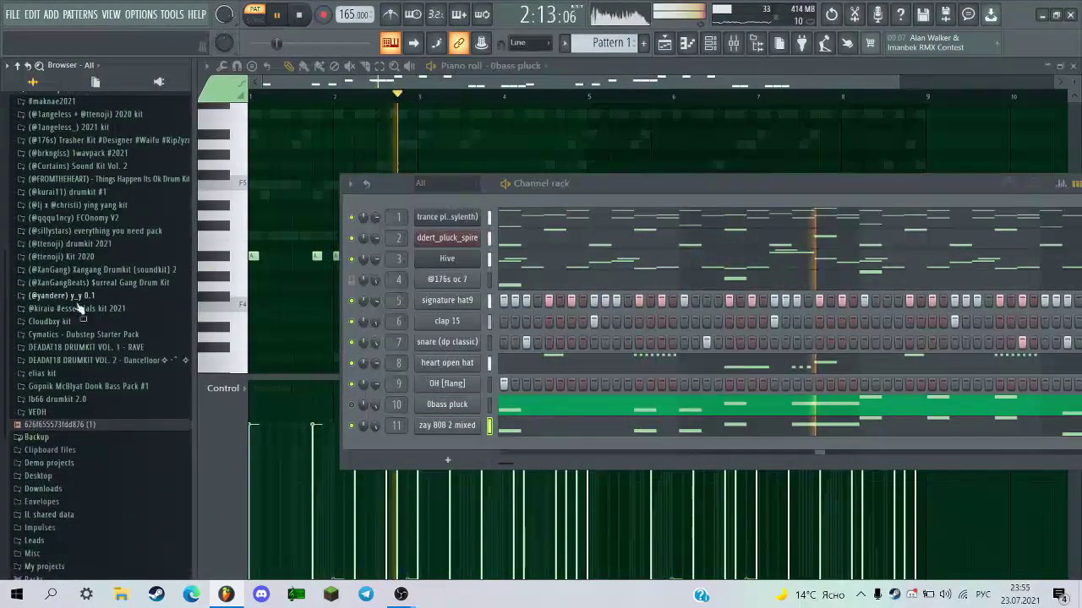
left_click(105, 220)
left_click(105, 220)
left_click(105, 220)
left_click_drag(88, 250, 258, 424)
key("space")
left_click(251, 423)
left_click(525, 245)
Examine the bass pluck line in the piano roll while listening to the 808 (1) sample.
left_click(429, 172)
scroll(287, 232, "up", 2)
left_click_drag(464, 85, 296, 152)
left_click(711, 46)
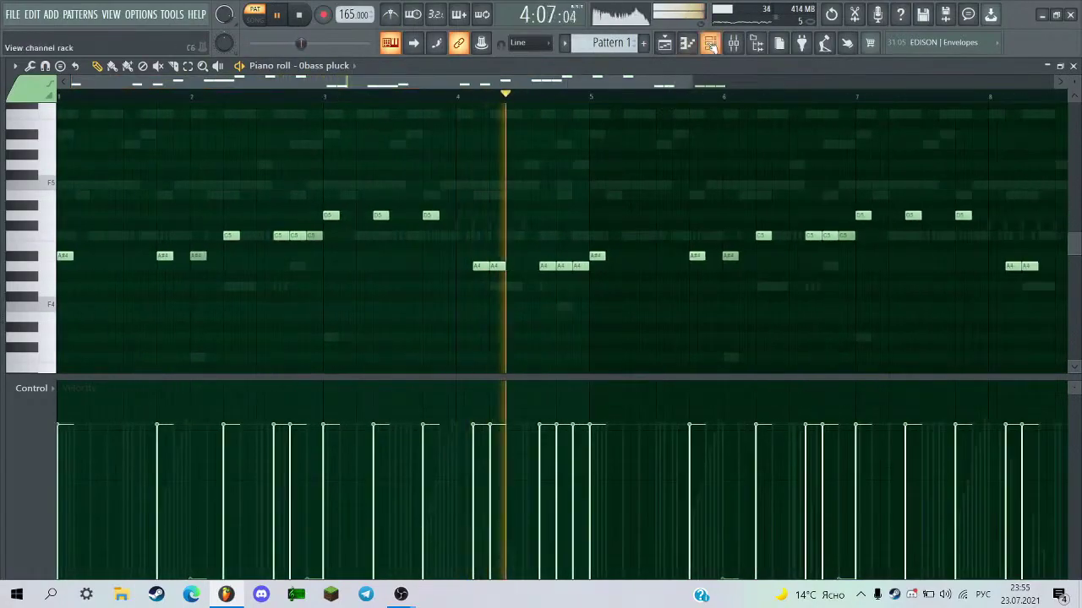
left_click_drag(382, 83, 276, 157)
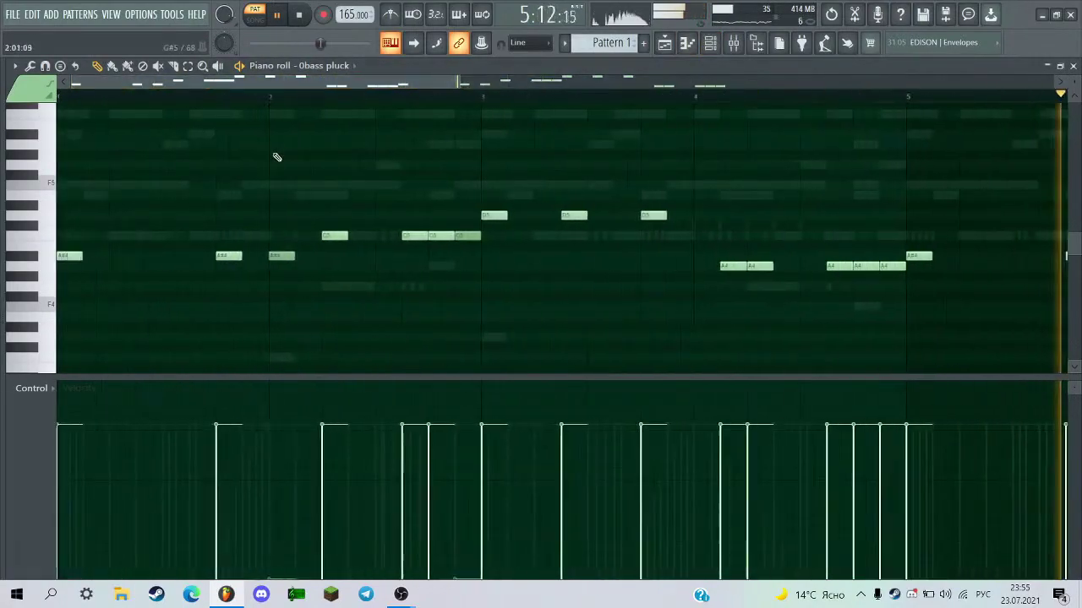
scroll(277, 157, "down", 3)
key("F6")
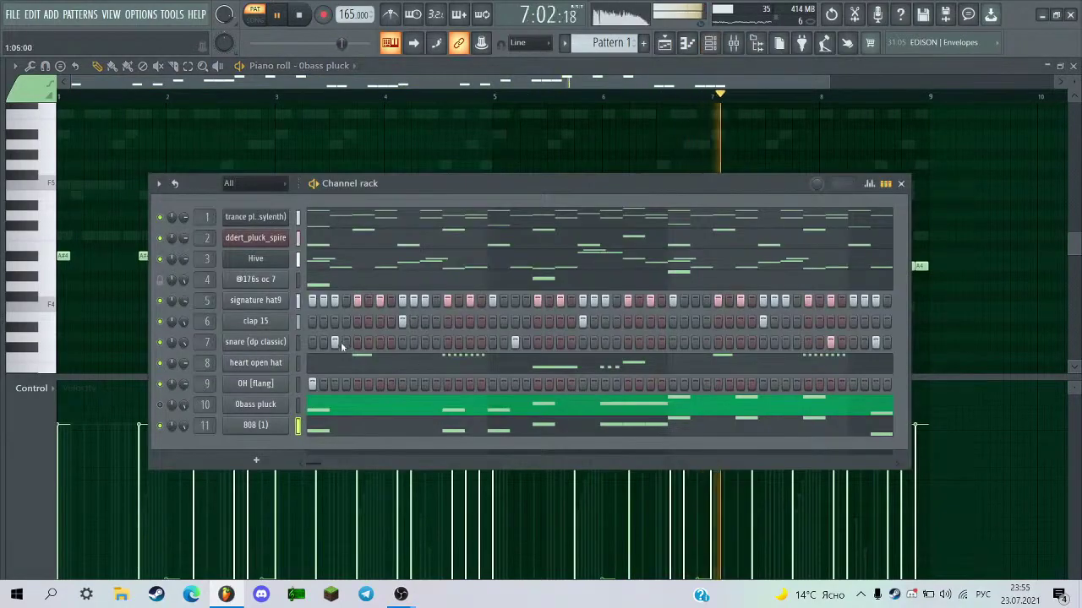
Lower the Hive mixer track slightly while comparing it with the ddert_pluck_spire and Insert 1 tracks in solo.
key("F9")
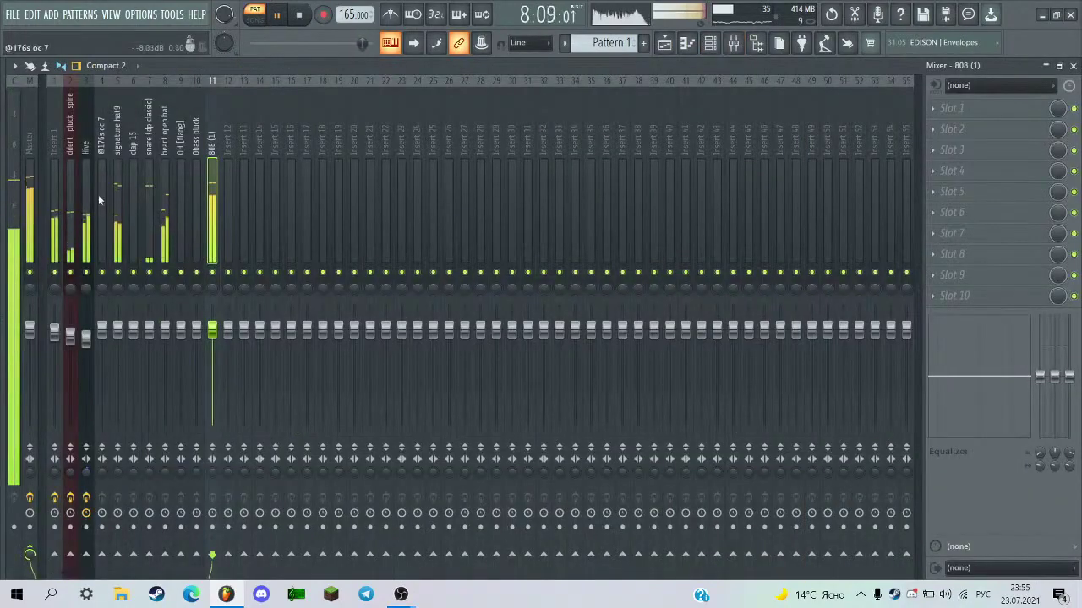
left_click(90, 237)
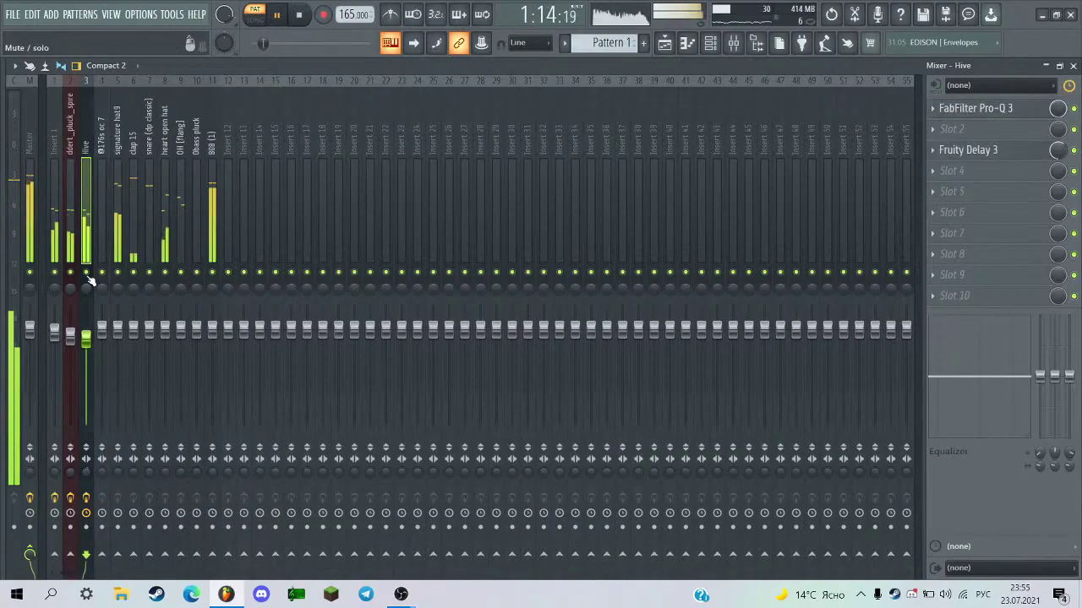
right_click(84, 292)
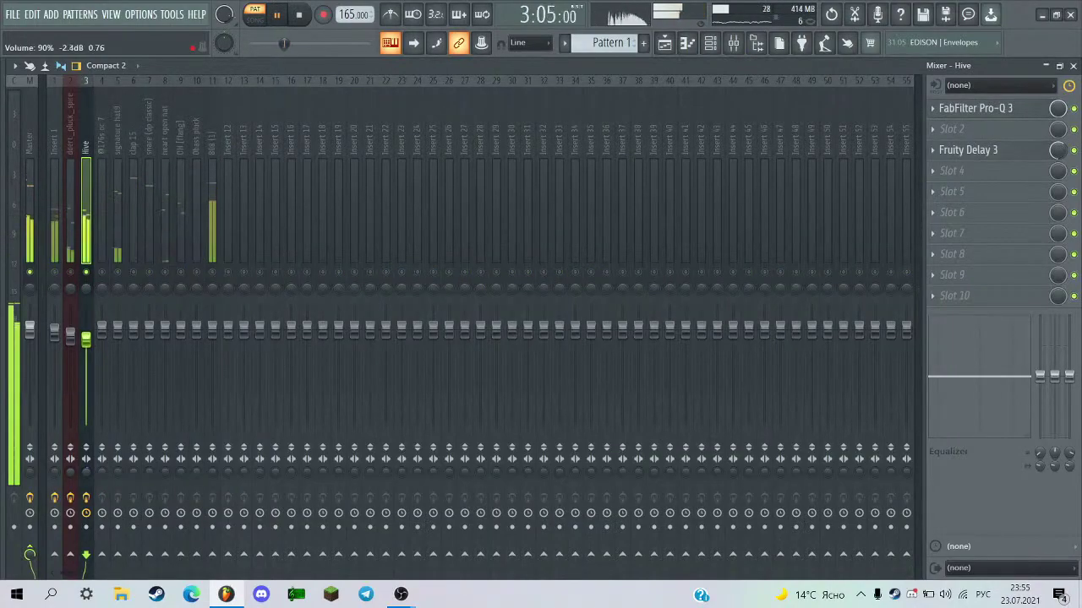
left_click(70, 273)
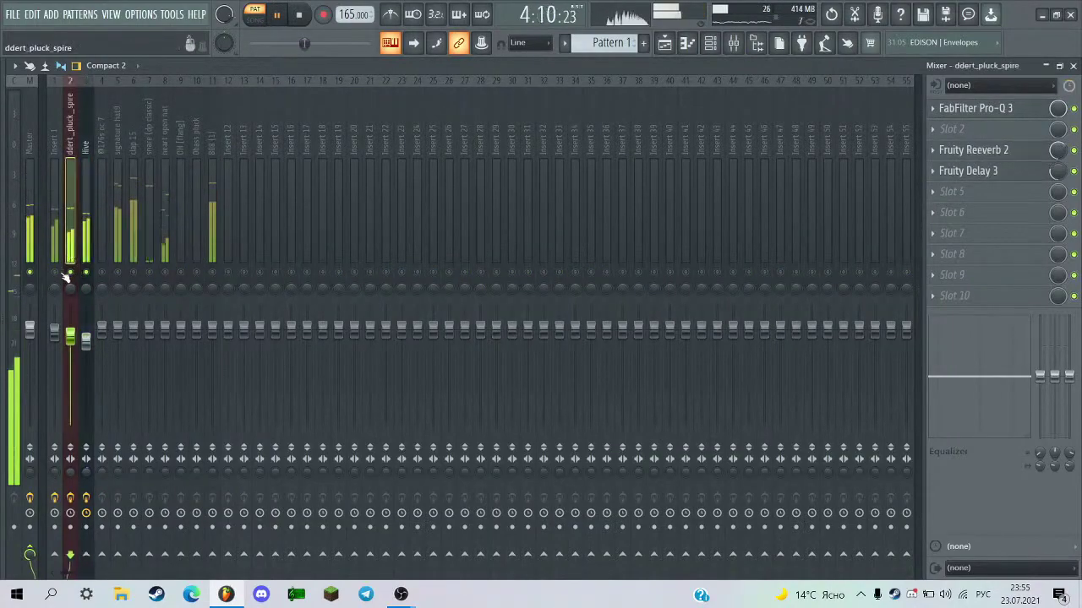
left_click(53, 243)
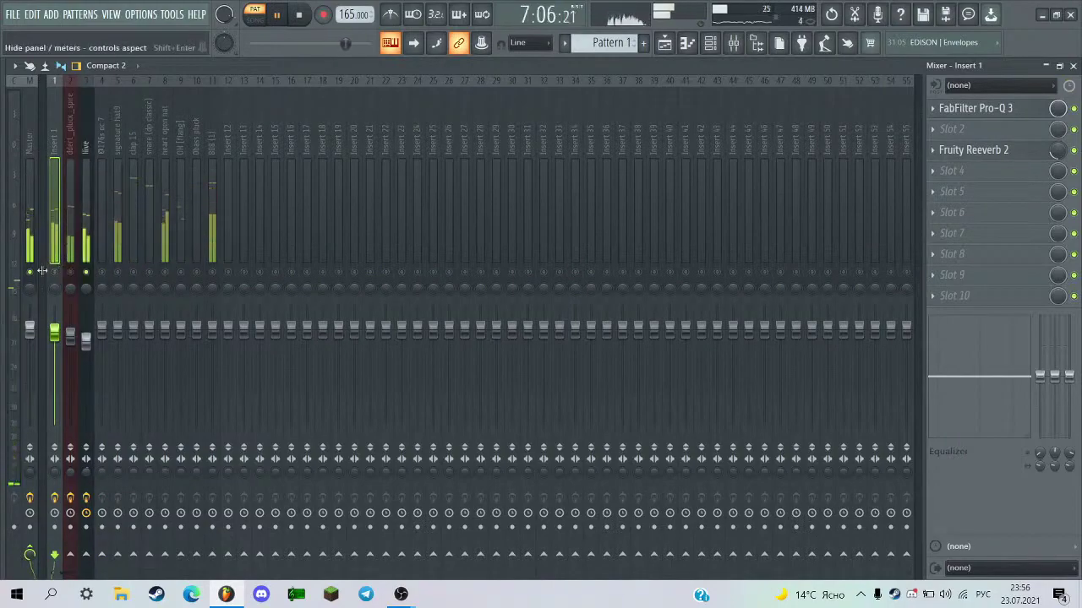
left_click(74, 272)
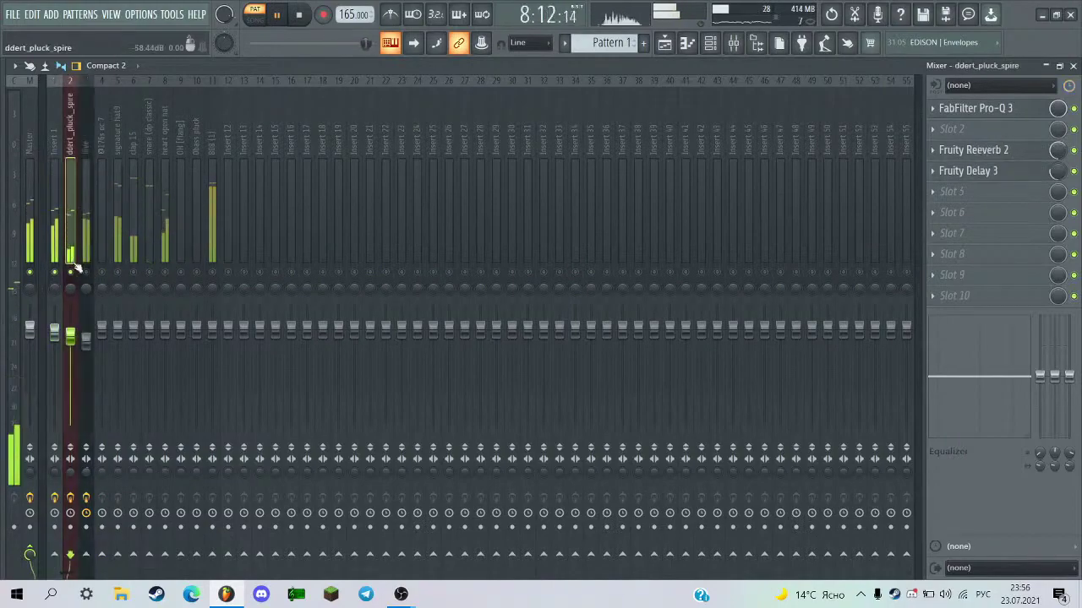
left_click(201, 204)
left_click(101, 207)
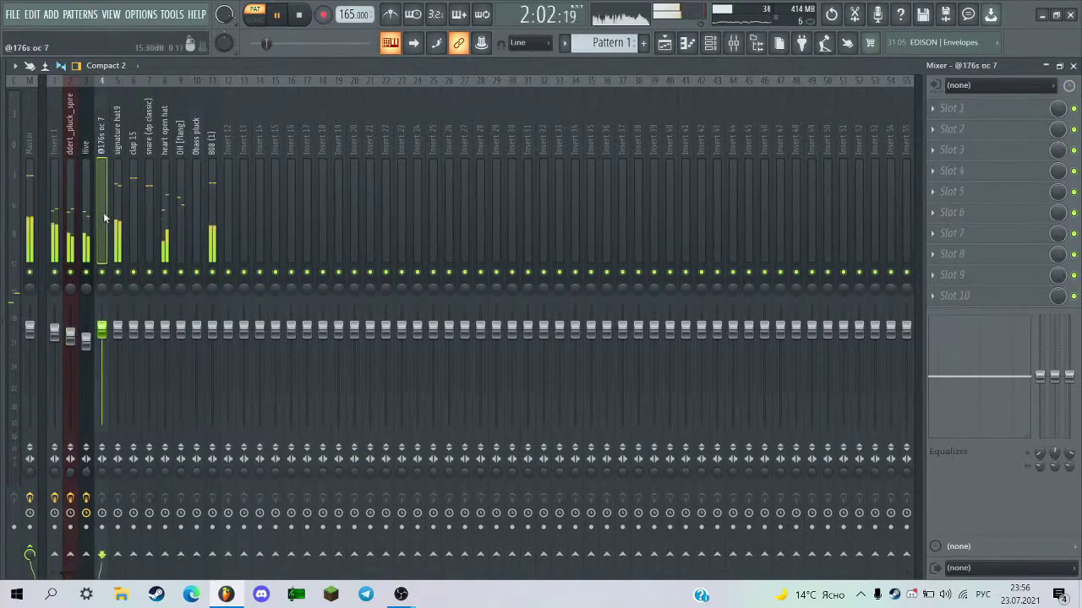
Solo the signature hat9 mixer track, lower its volume, and boost its high EQ band by about 1.6 dB.
left_click(122, 205)
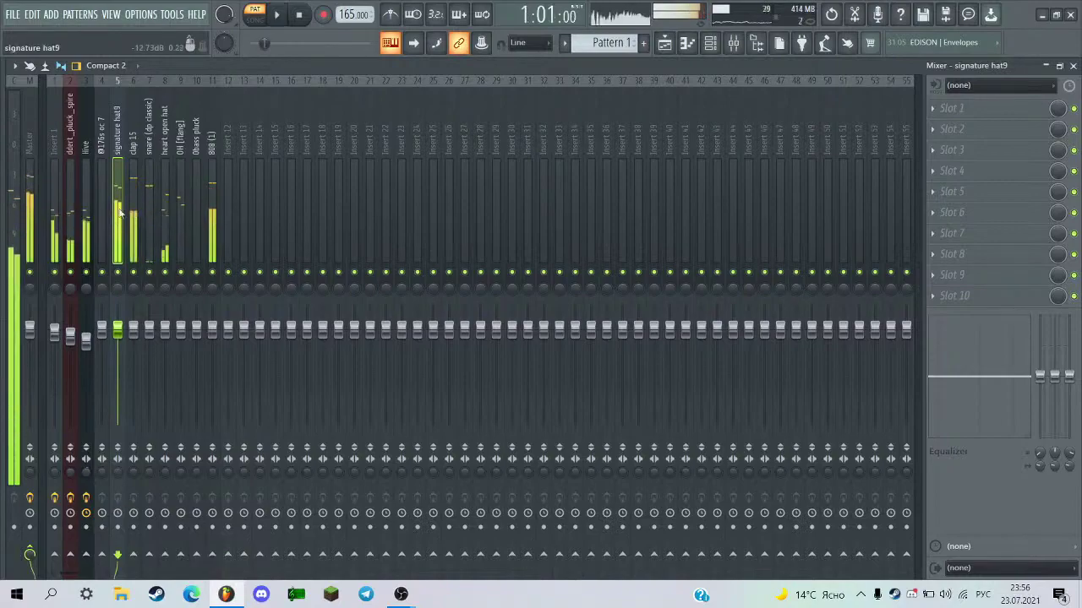
right_click(117, 272)
key("space")
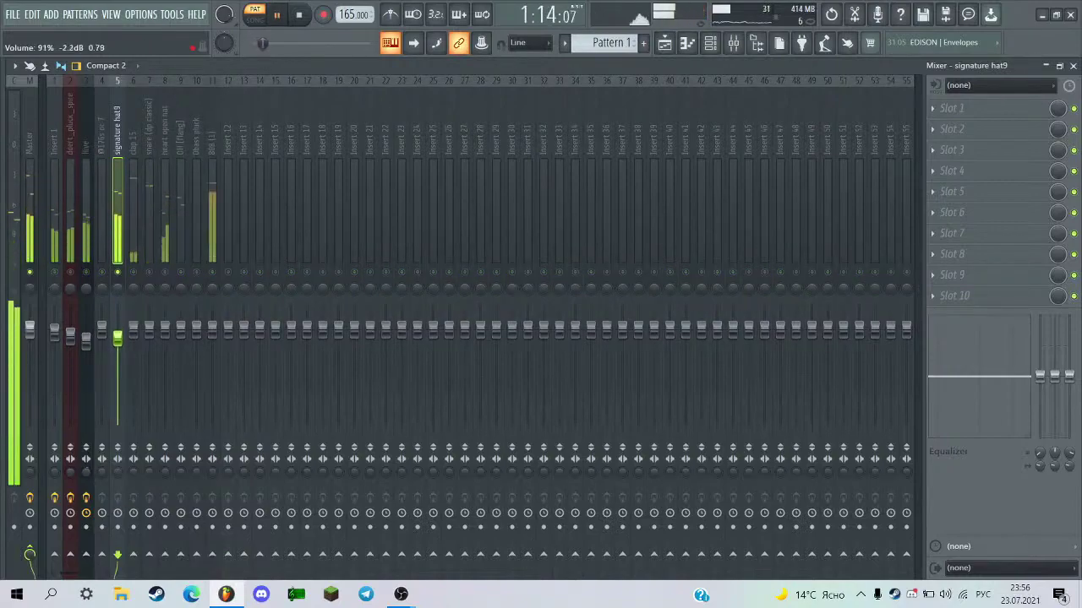
key("space")
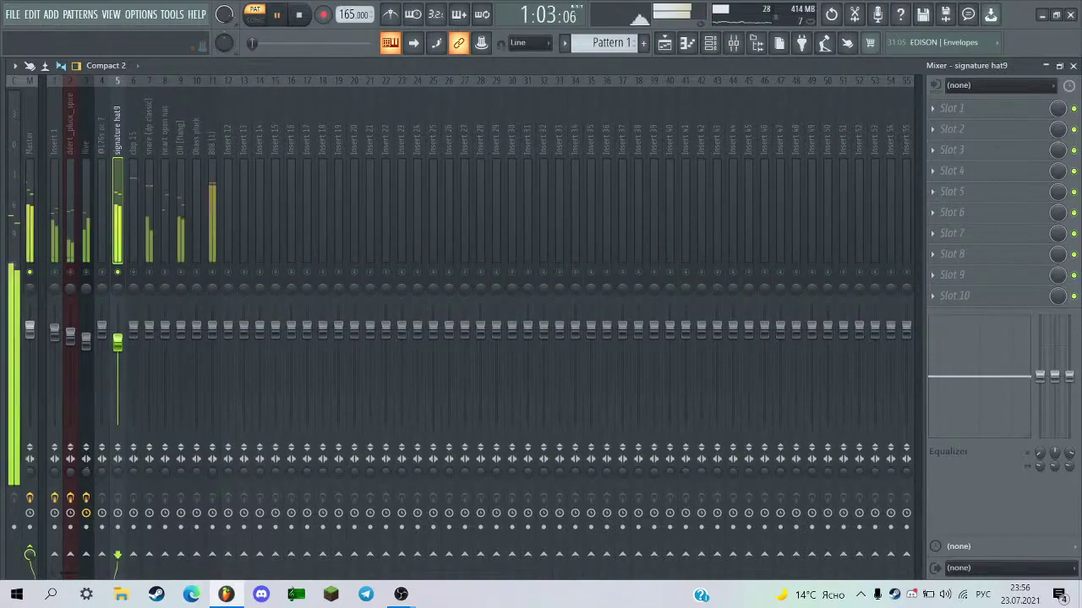
left_click(106, 250)
left_click(114, 253)
left_click(118, 272)
key("space")
Bring in the clap 15 mixer track, lower its volume, and boost its mid and high EQ bands.
left_click(133, 272)
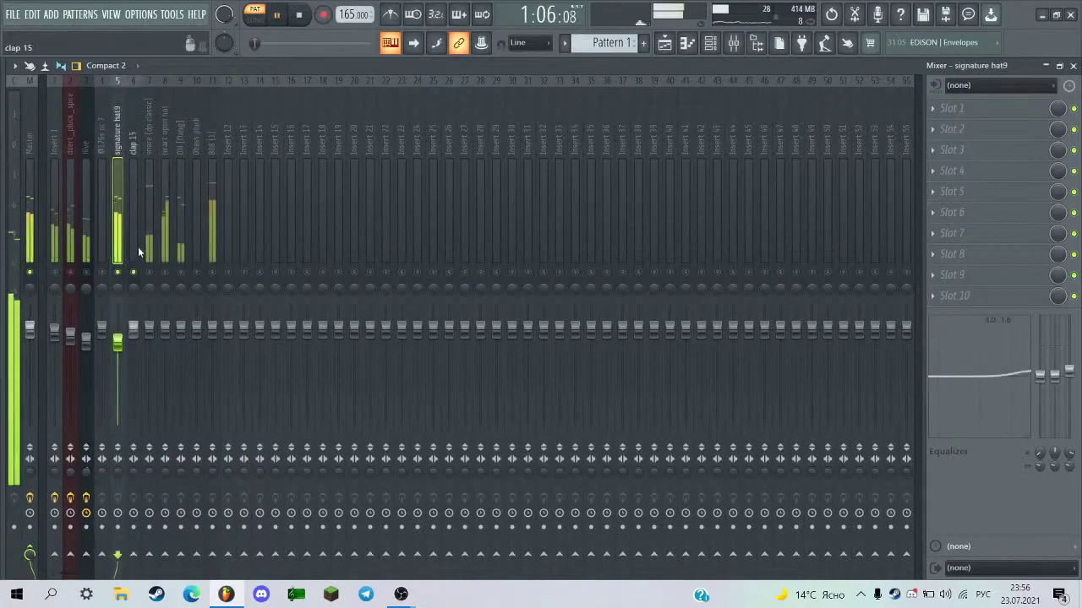
left_click(138, 251)
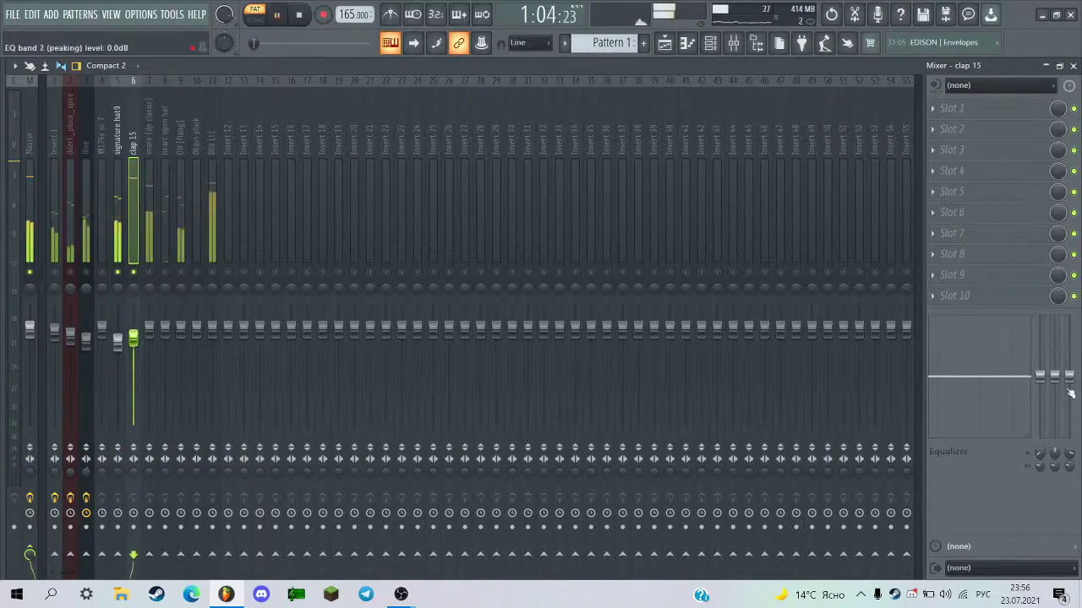
left_click_drag(1057, 416, 1056, 413)
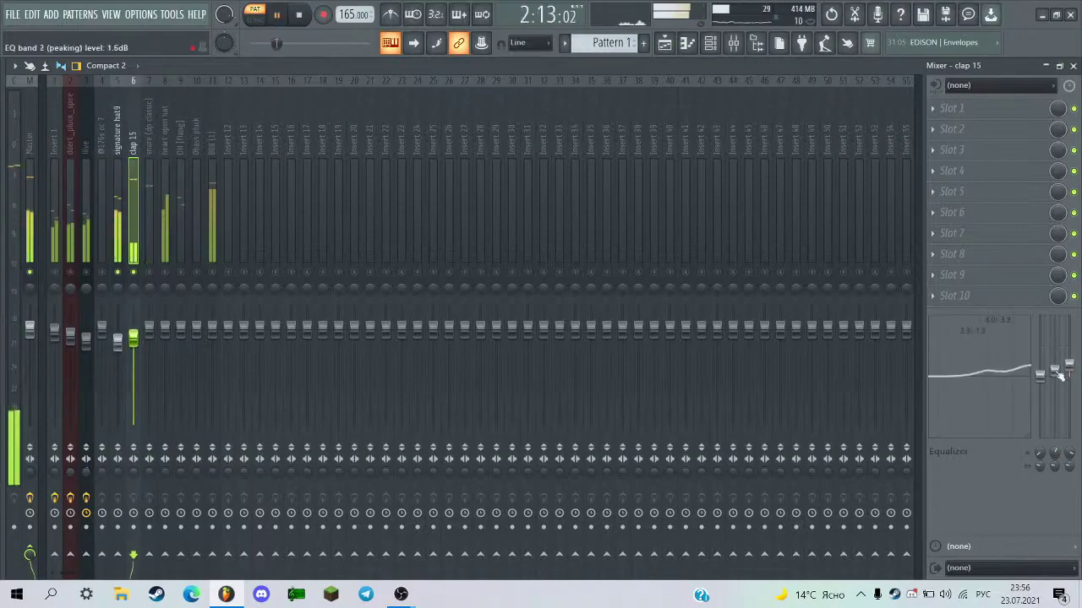
key("space")
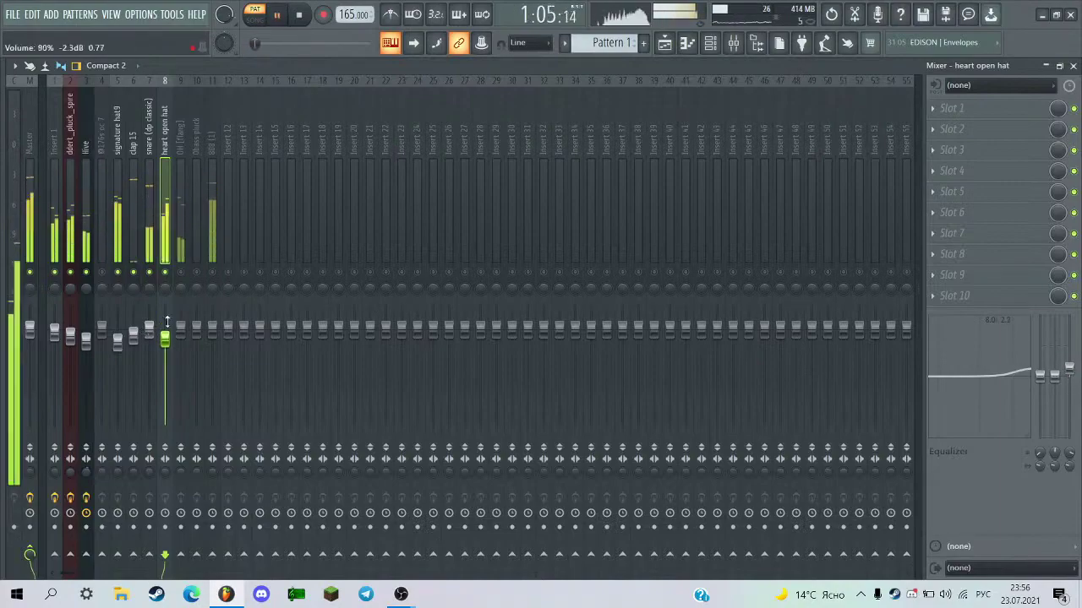
Boost the snare (dp classic) track's mid and high EQ bands and set its volume to about 94%.
left_click(153, 224)
key("space")
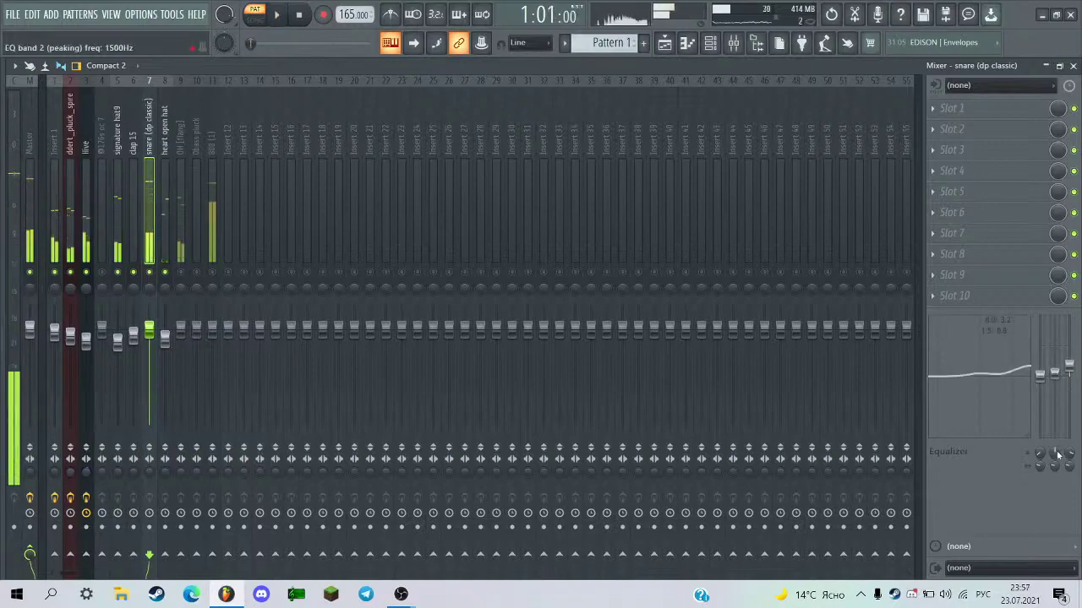
key("space")
left_click_drag(165, 338, 149, 334)
key("space")
key("ctrl+z")
key("space")
key("space")
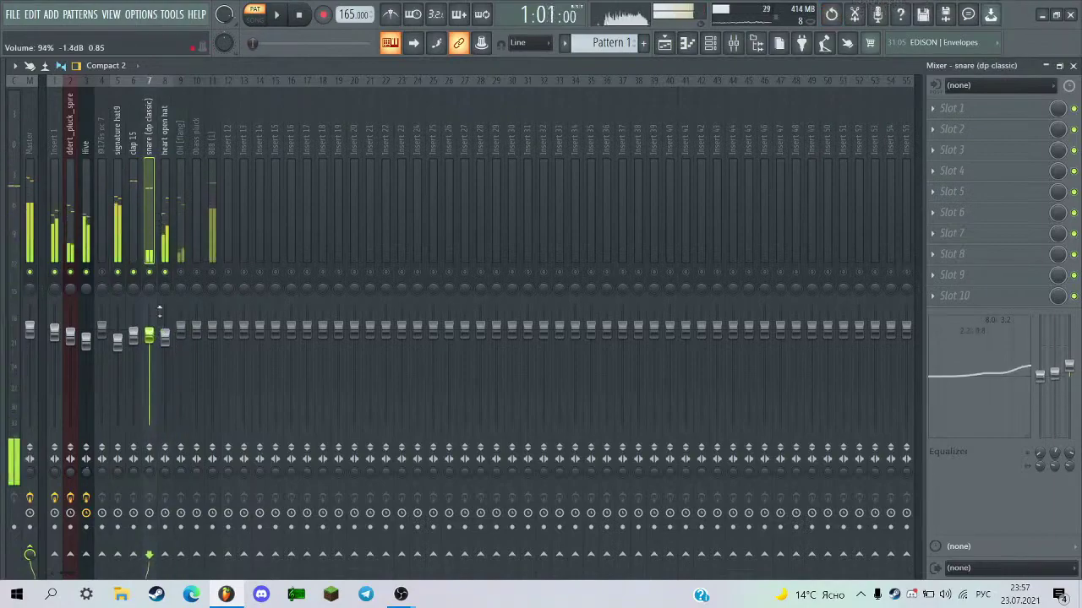
Bring in the OH [flang] mixer track, boost its high EQ band slightly, and lower its volume a little.
left_click(180, 261)
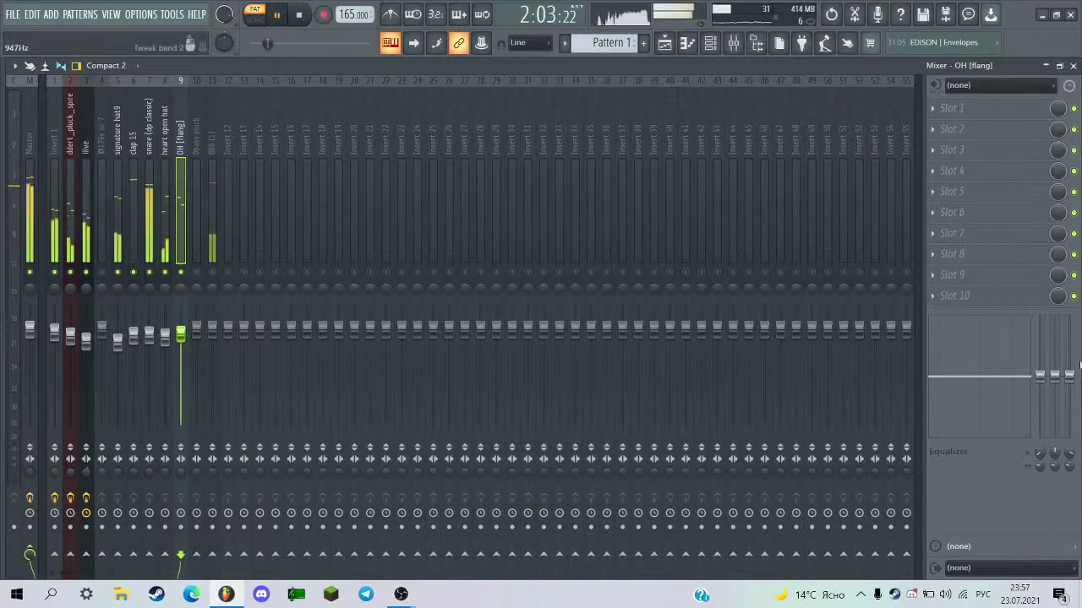
left_click_drag(1069, 375, 1069, 368)
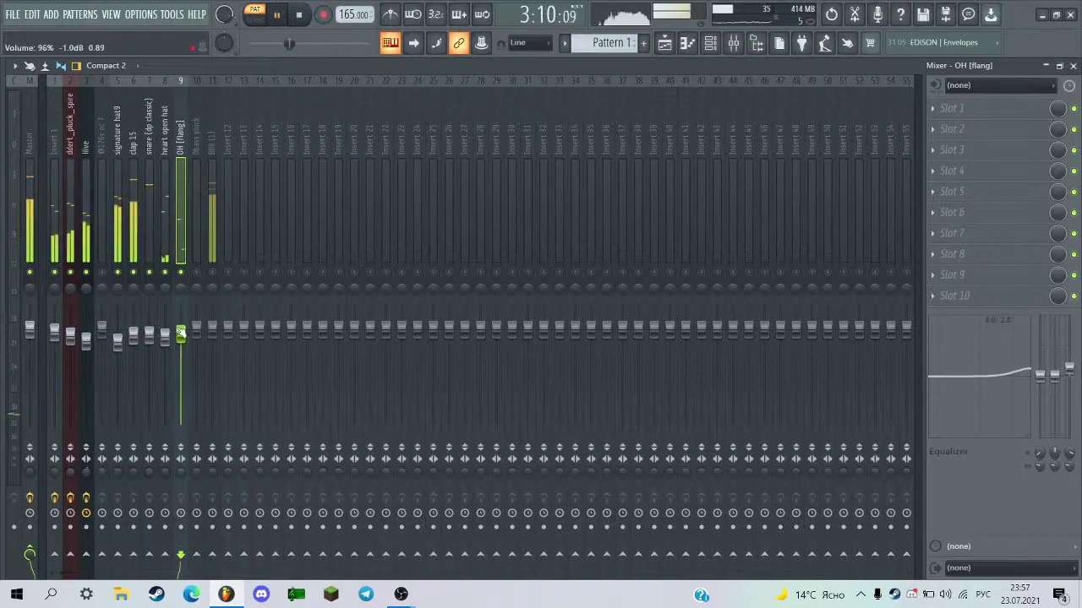
left_click_drag(181, 332, 181, 335)
Bring in the 808 (1) mixer track and compare its level with the heart open hat and OH [flang] tracks.
left_click(213, 252)
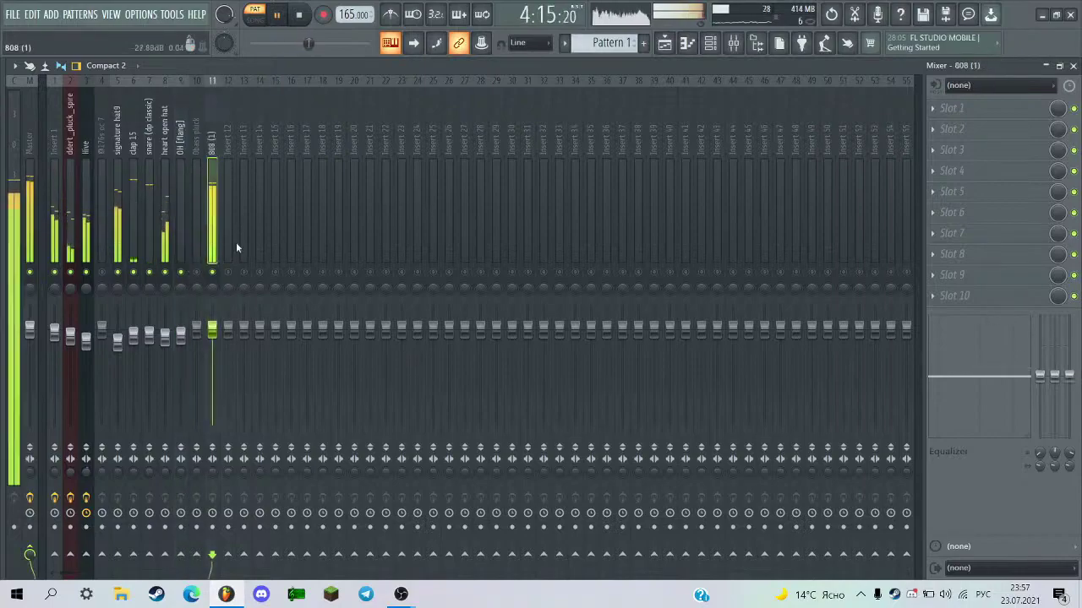
left_click(180, 221)
left_click(165, 221)
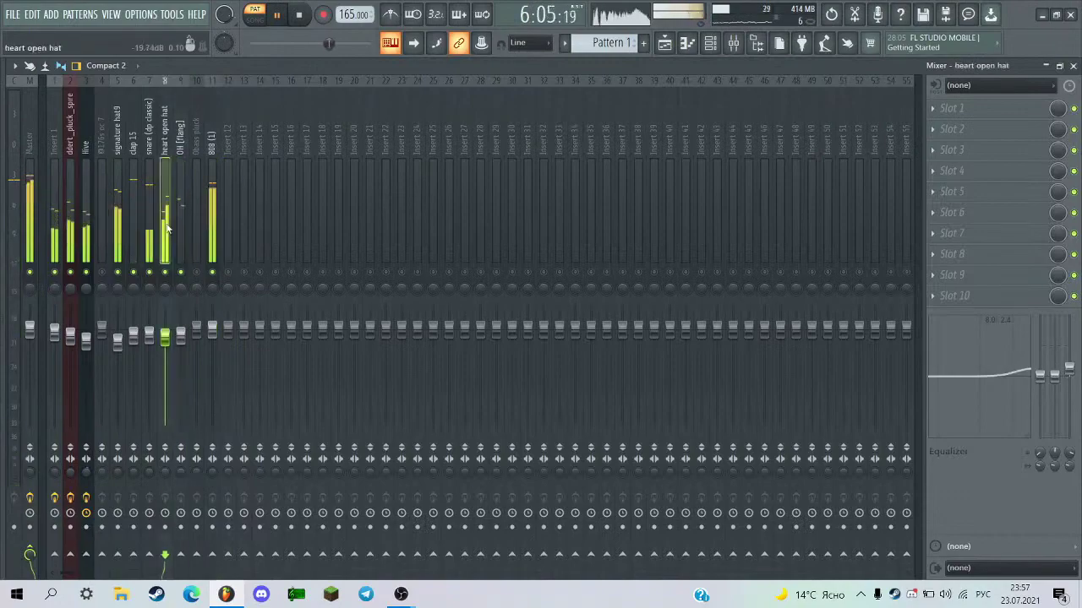
left_click(176, 221)
mouse_move(174, 218)
left_mouse_down()
mouse_move(117, 215)
mouse_move(211, 200)
left_mouse_up()
left_click(211, 203)
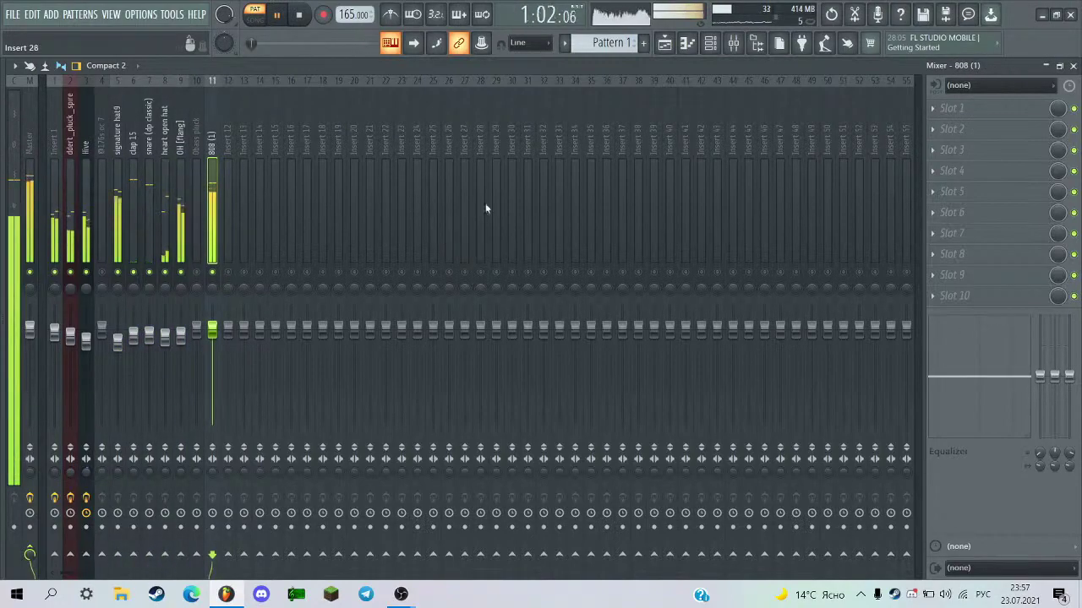
Try the RBass Stereo effect on the 808 (1) mixer track and remove it from the first slot.
left_click(933, 108)
left_click(884, 74)
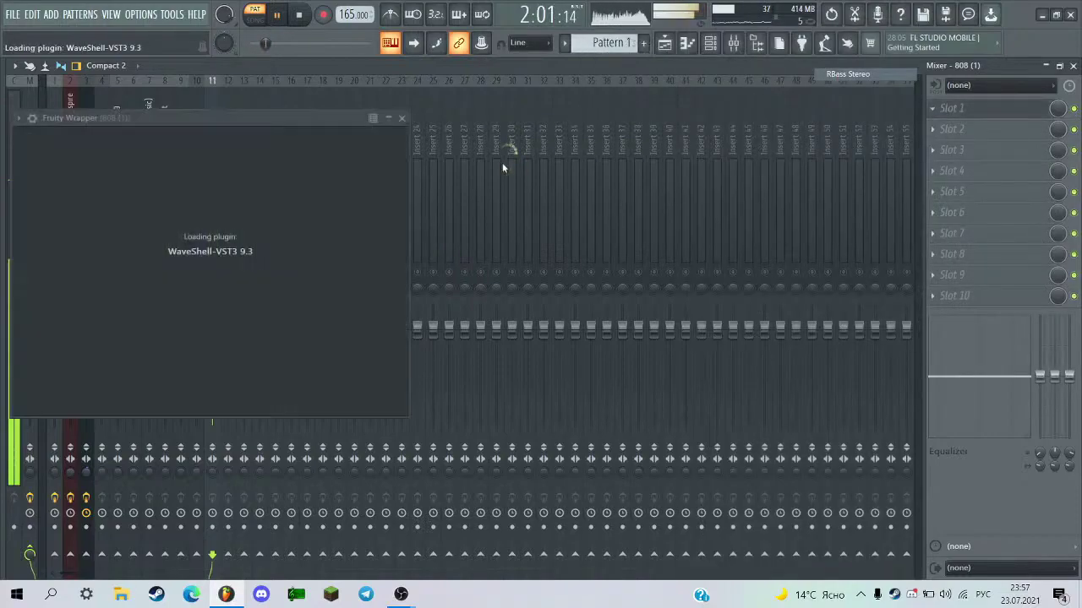
left_click(207, 118)
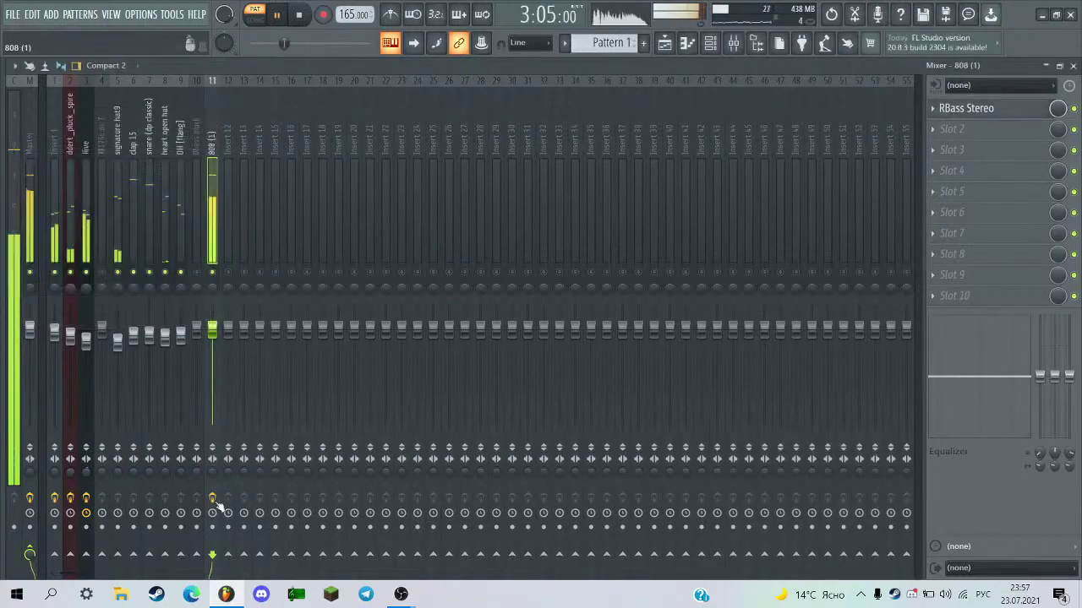
left_click(964, 108)
left_click(947, 137)
Add FabFilter Pro-Q 3 to the 808 (1) track with a wide bell boost of about 2.7 dB near 810 Hz, and check it in solo.
left_click(951, 109)
mouse_move(940, 125)
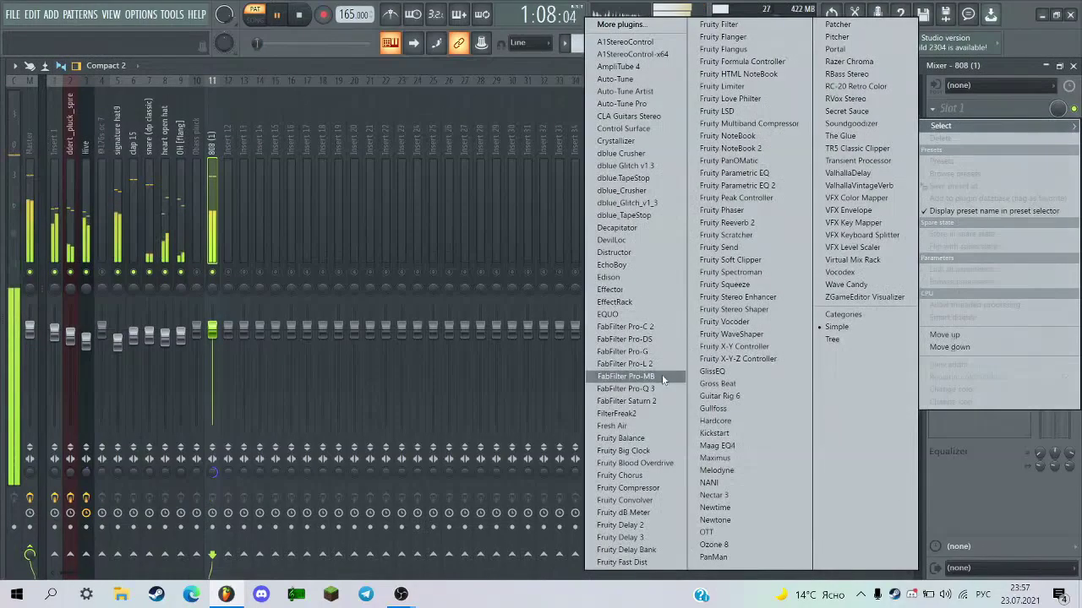
left_click(651, 388)
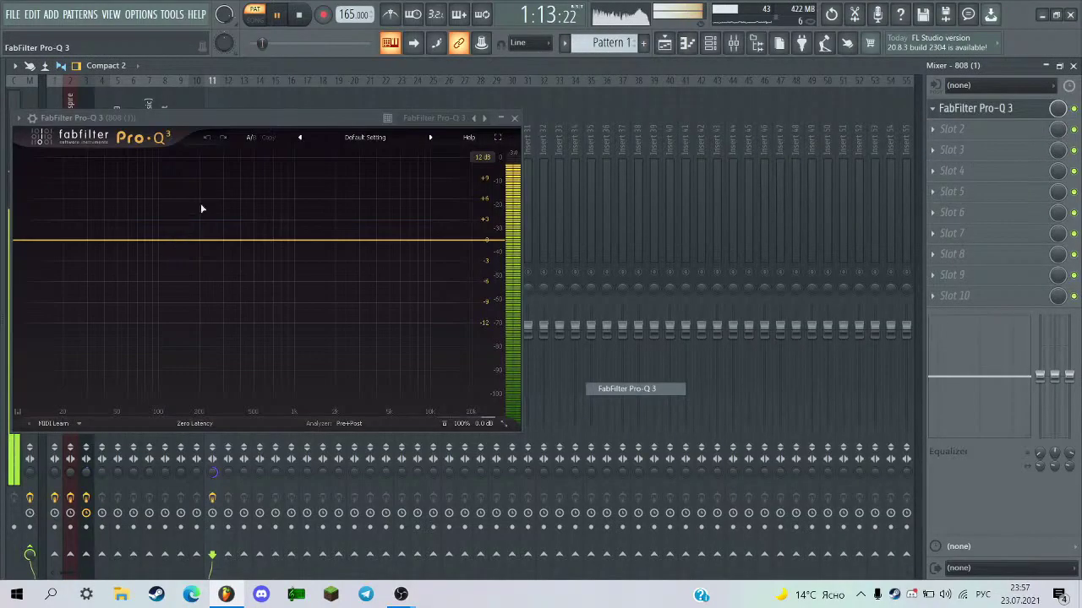
double_click(225, 205)
scroll(225, 206, "down", 5)
left_click_drag(224, 205, 282, 223)
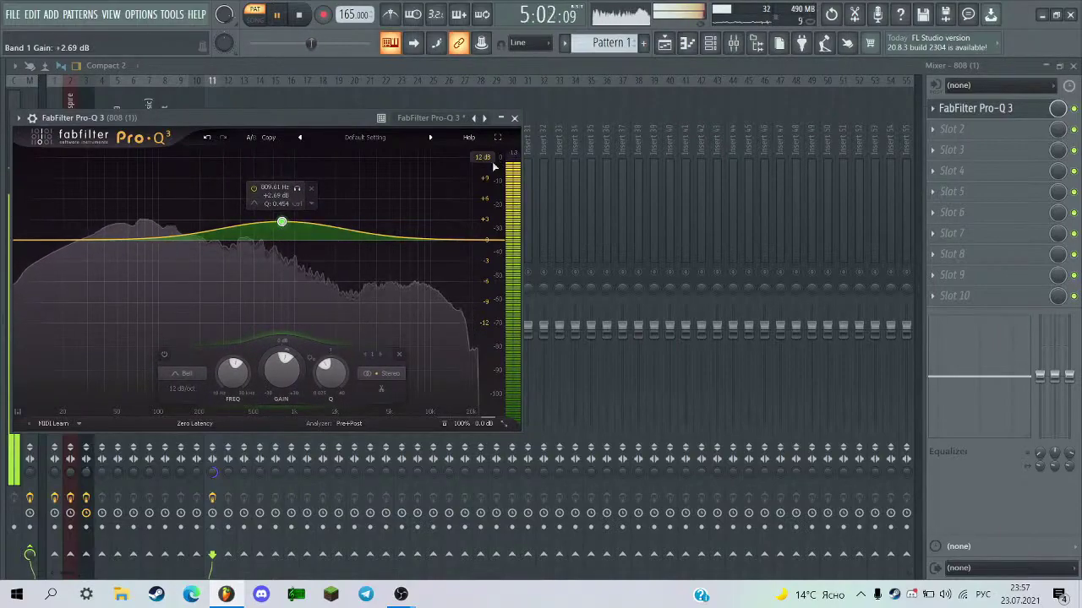
left_click(514, 118)
right_click(213, 271)
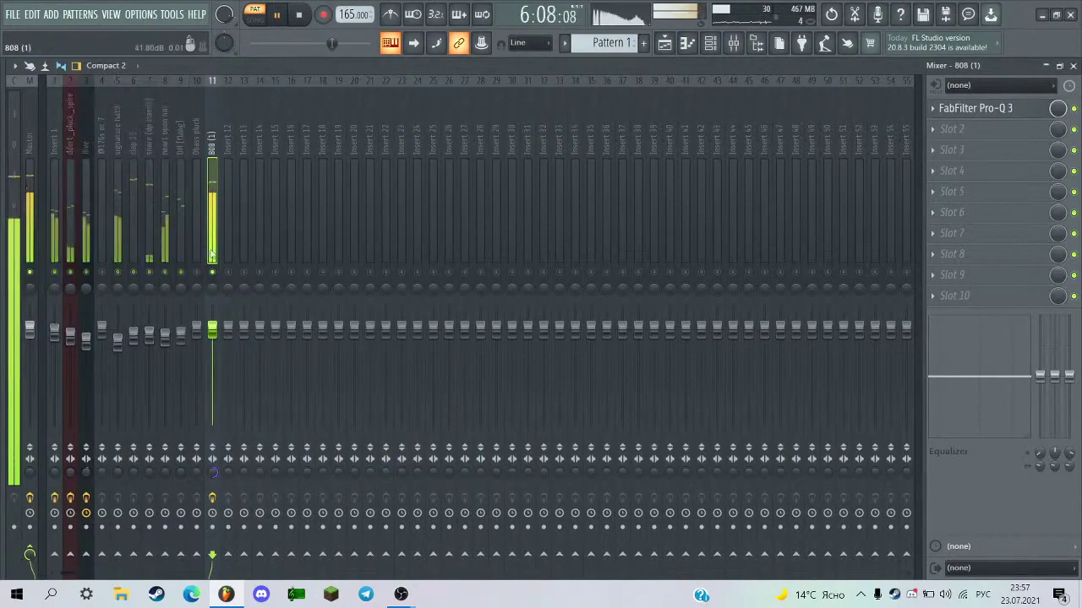
right_click(214, 271)
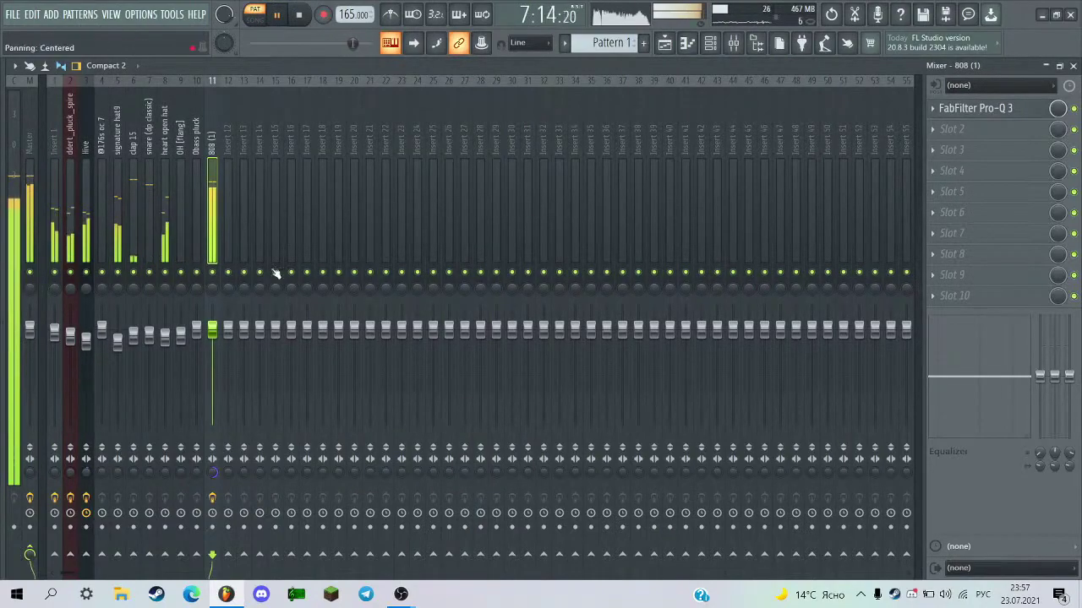
Switch playback from the 808 (1) to the 0bass pluck channel and boost the pluck sample's precomputed gain by about 3%.
left_click(720, 48)
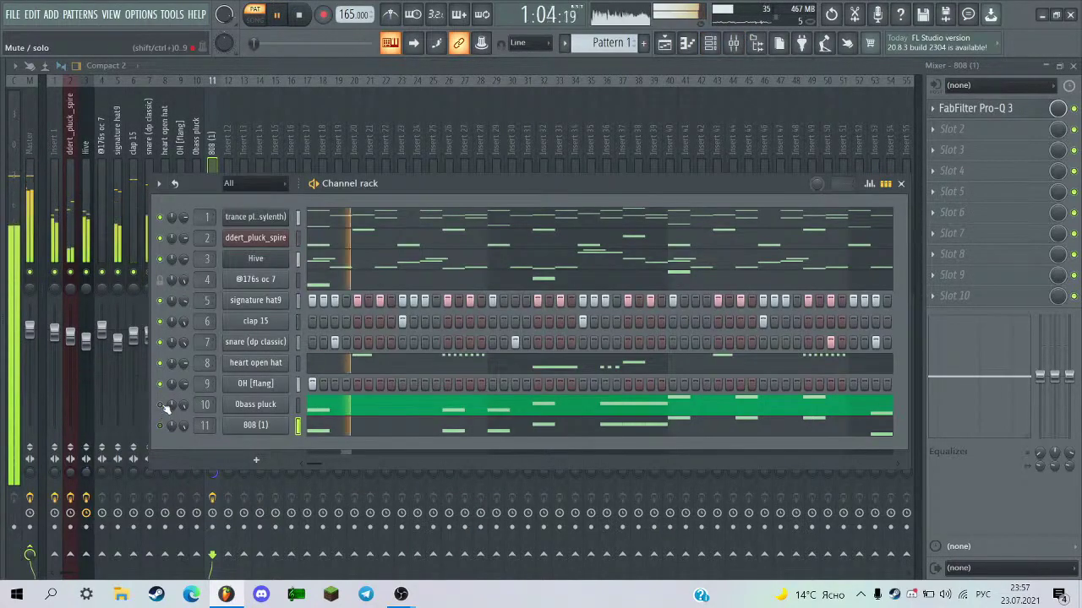
left_click(256, 404)
left_click(310, 319)
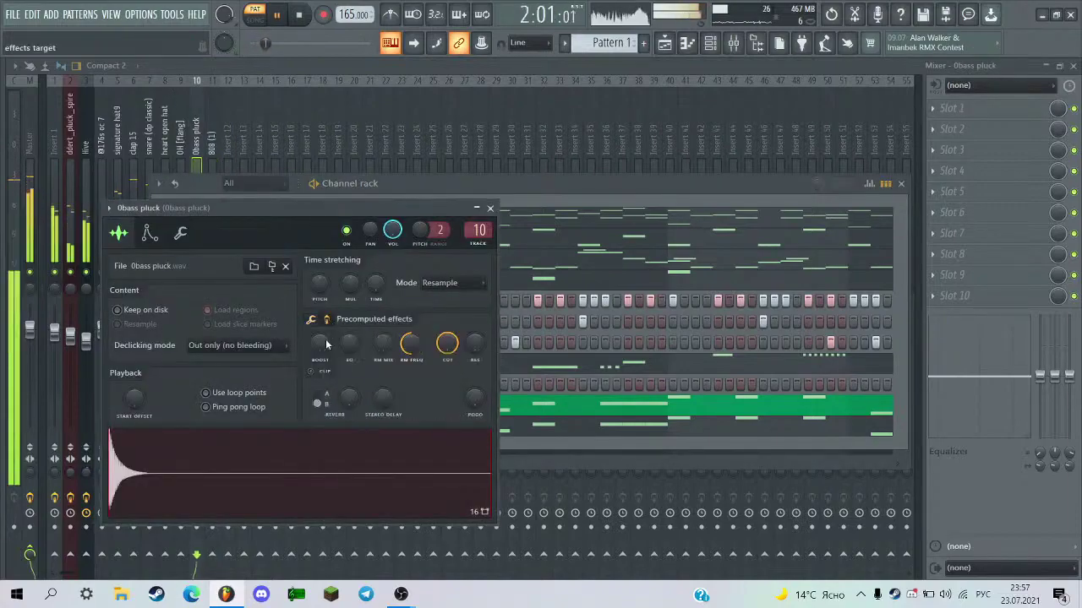
left_click_drag(349, 343, 349, 348)
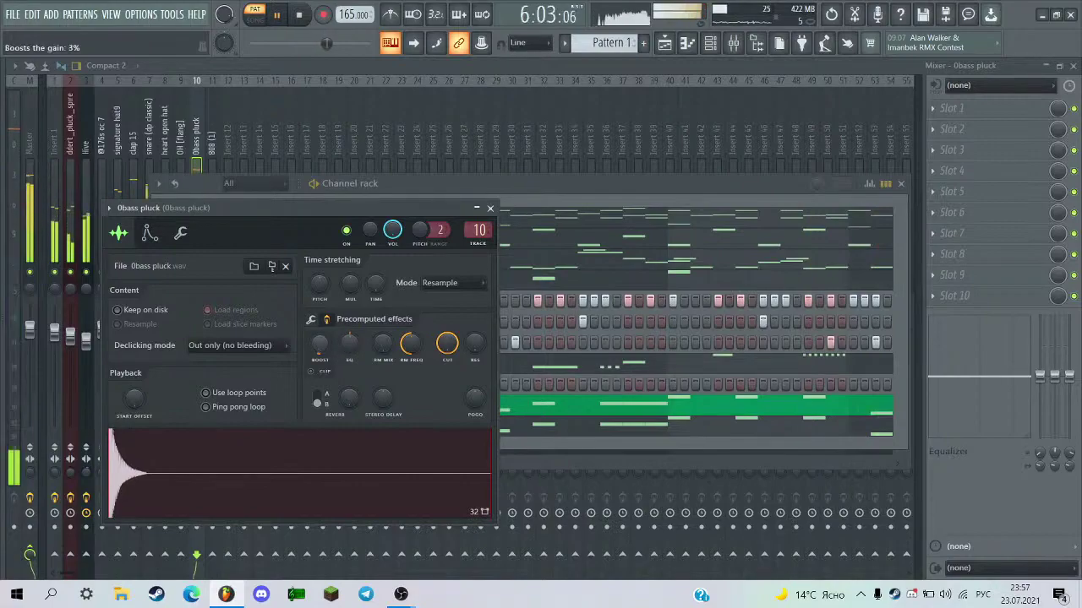
left_click(491, 210)
Check the 0bass pluck mixer track in solo and raise its low shelf EQ band slightly.
key("F6")
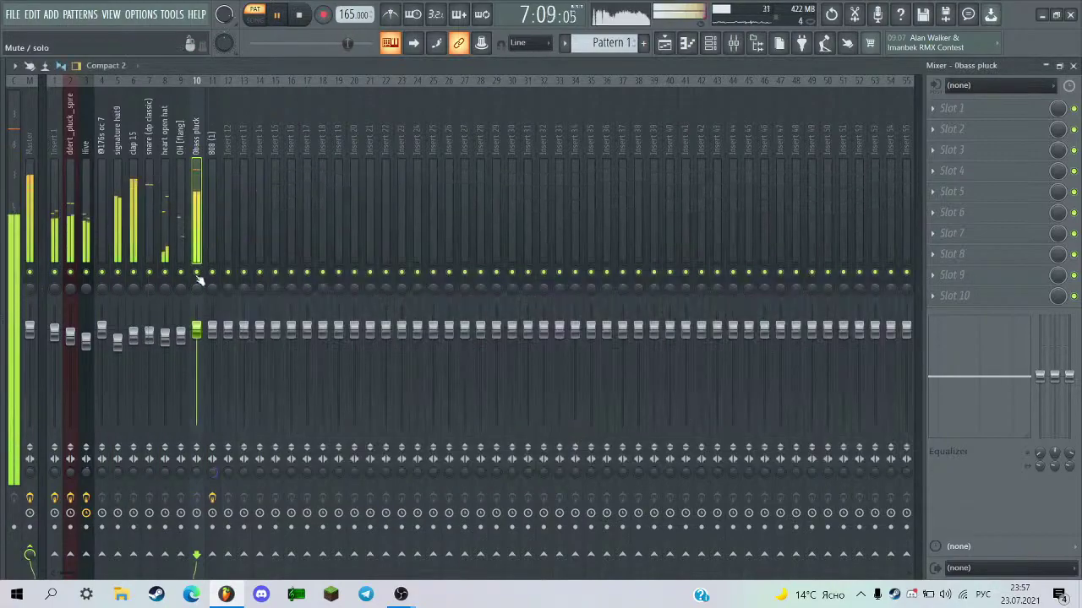
left_click(948, 110)
left_click(955, 111)
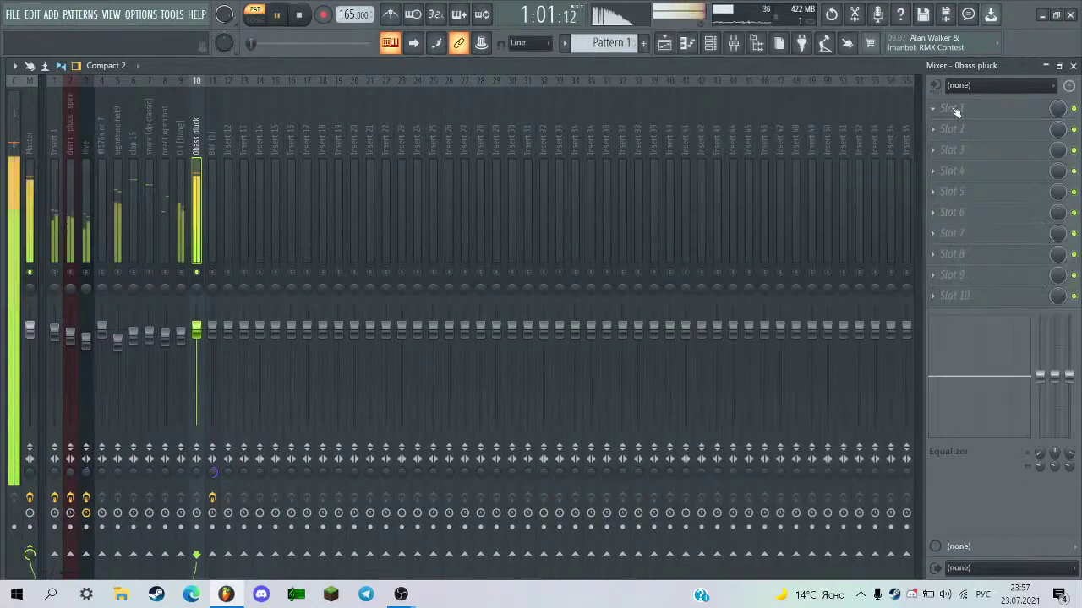
right_click(192, 283)
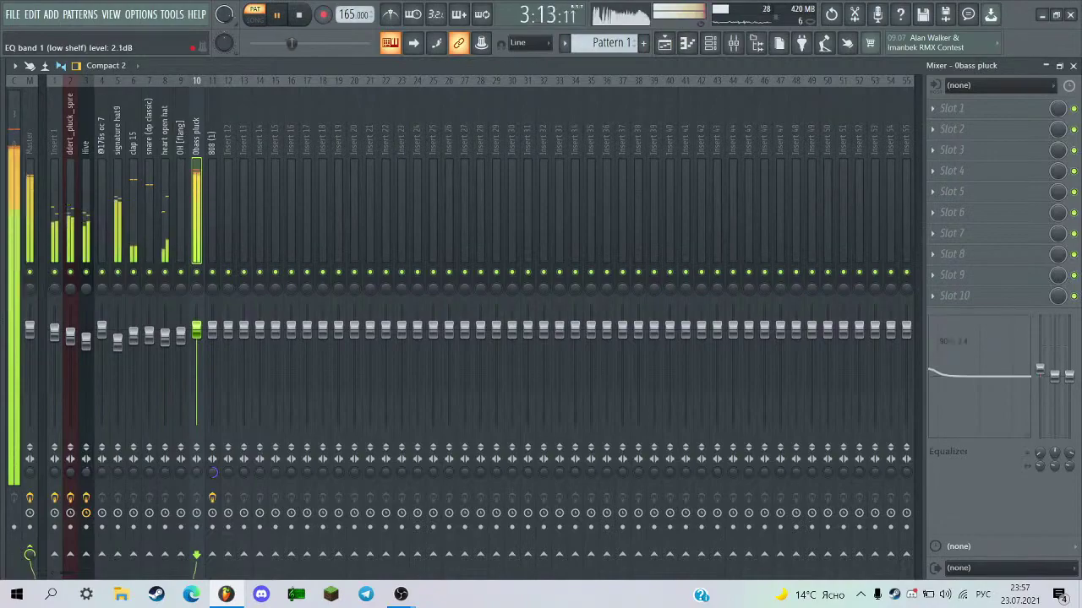
Set the 0bass pluck sample's precomputed gain boost to about 1%.
left_click(710, 44)
left_click(258, 426)
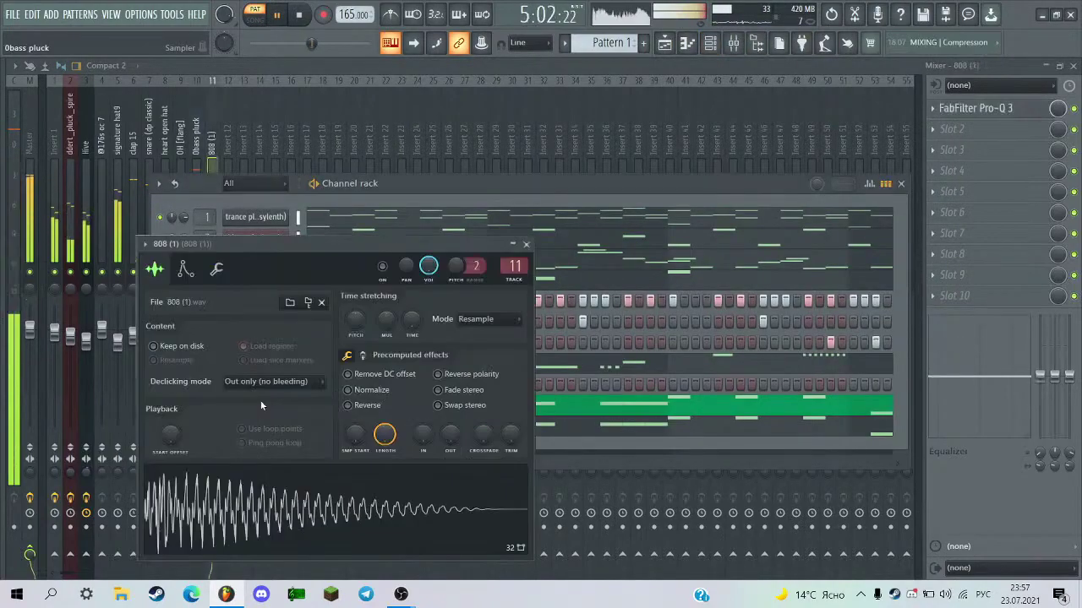
key("Escape")
left_click(266, 405)
key("space")
left_click(326, 321)
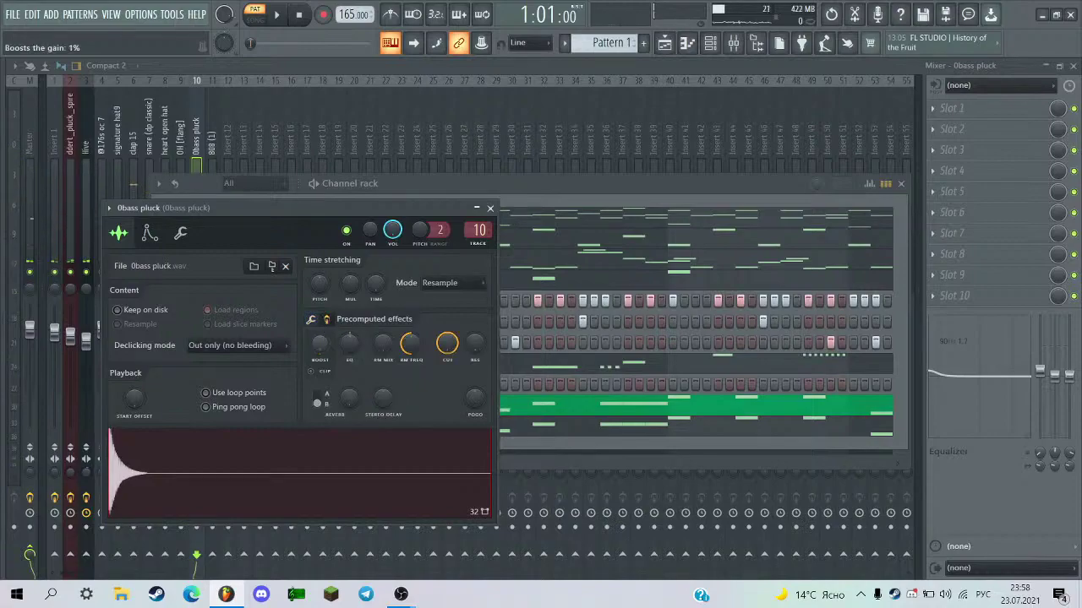
key("space")
left_click(490, 208)
left_click(900, 183)
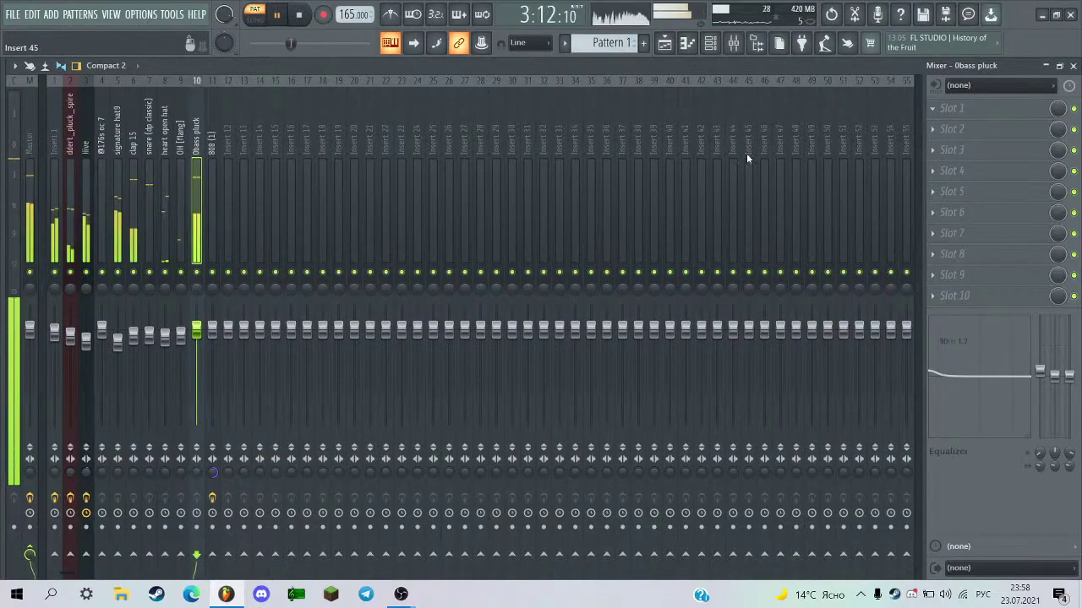
Mute the 0bass pluck channel, unmute the 808 (1) channel in its place, and select the 808 (1) mixer track.
left_click(722, 47)
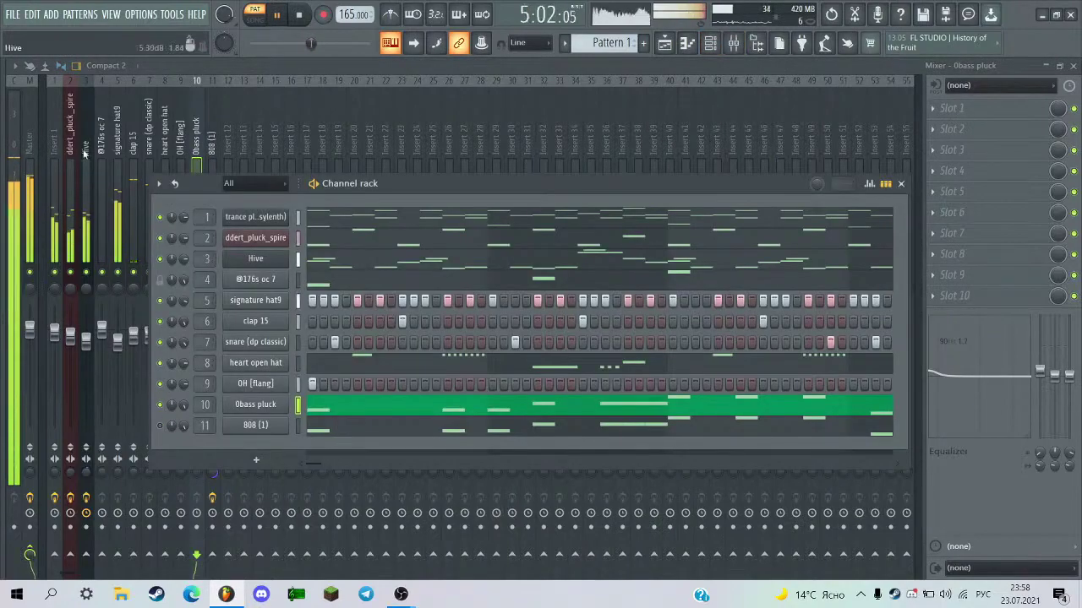
left_click(85, 152)
left_click(192, 200)
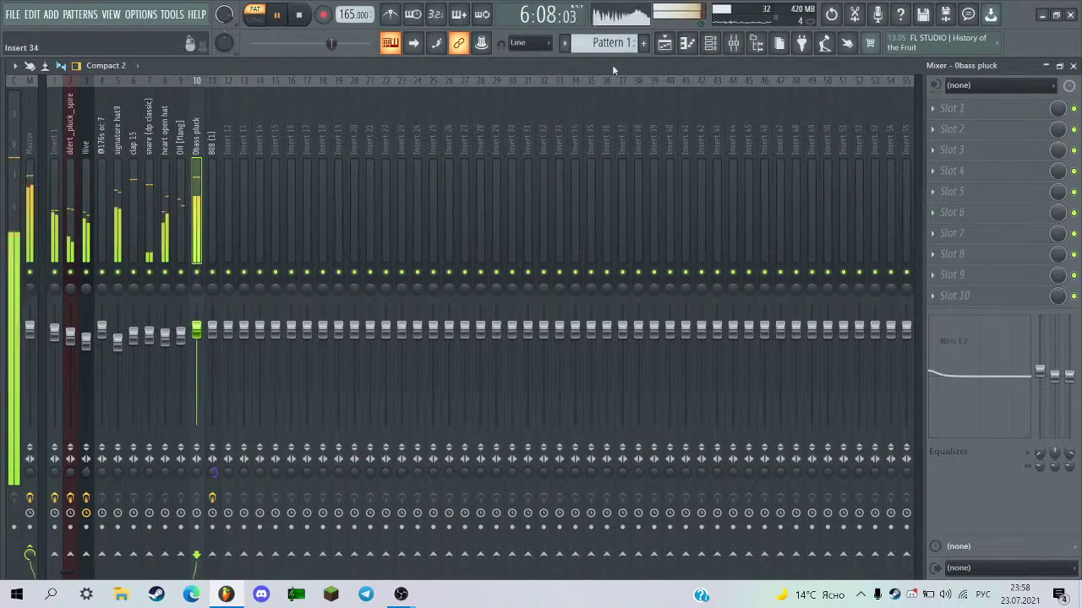
left_click(722, 42)
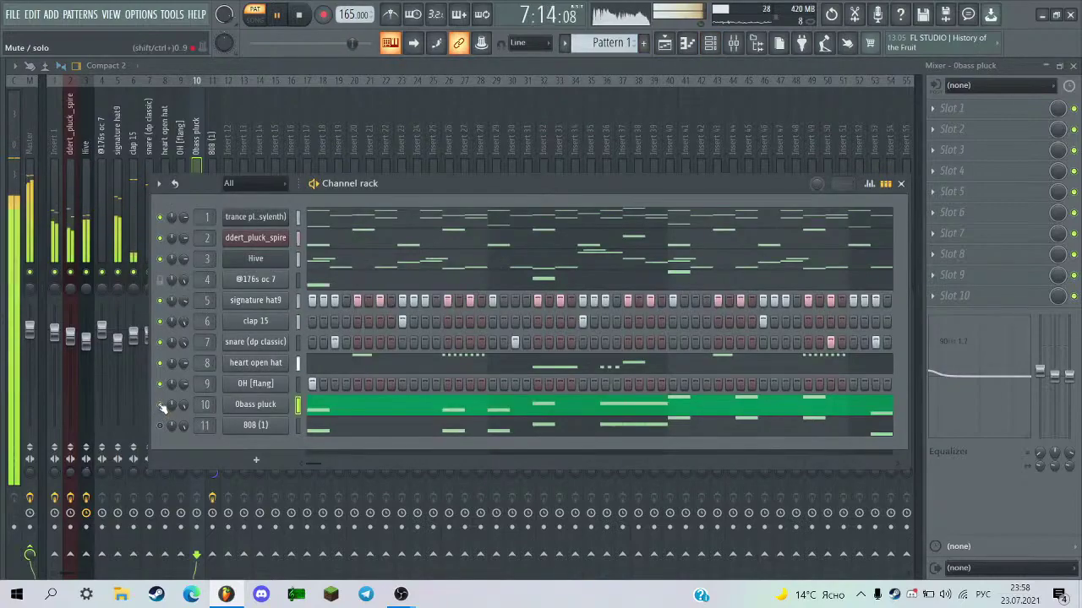
left_click(161, 405)
left_click(161, 425)
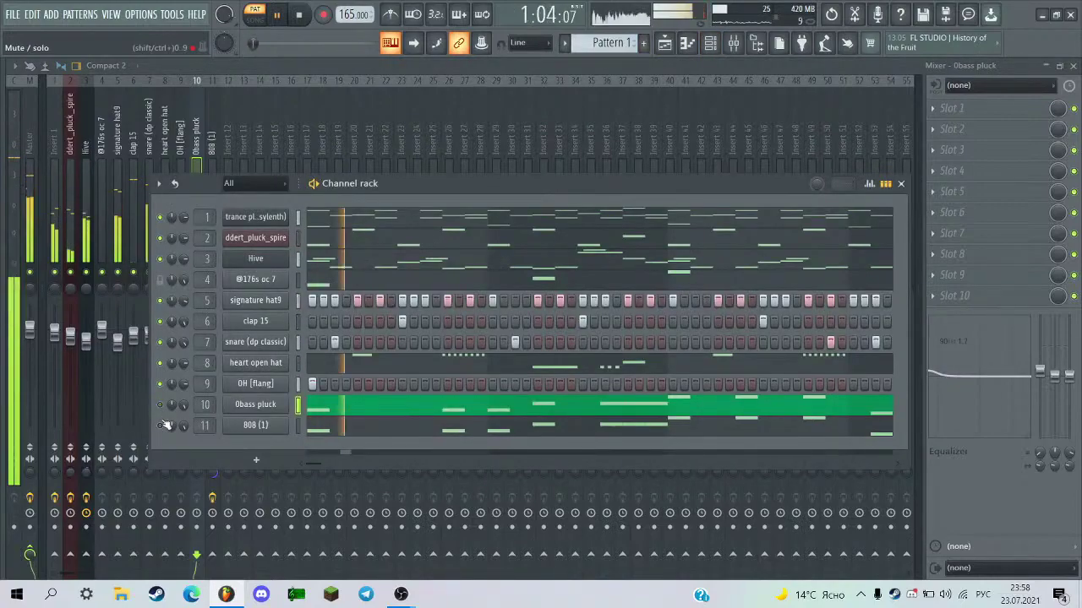
left_click(195, 152)
left_click(213, 170)
Place a Pattern 1 clip at the start of Track 1 in the playlist.
key("F9")
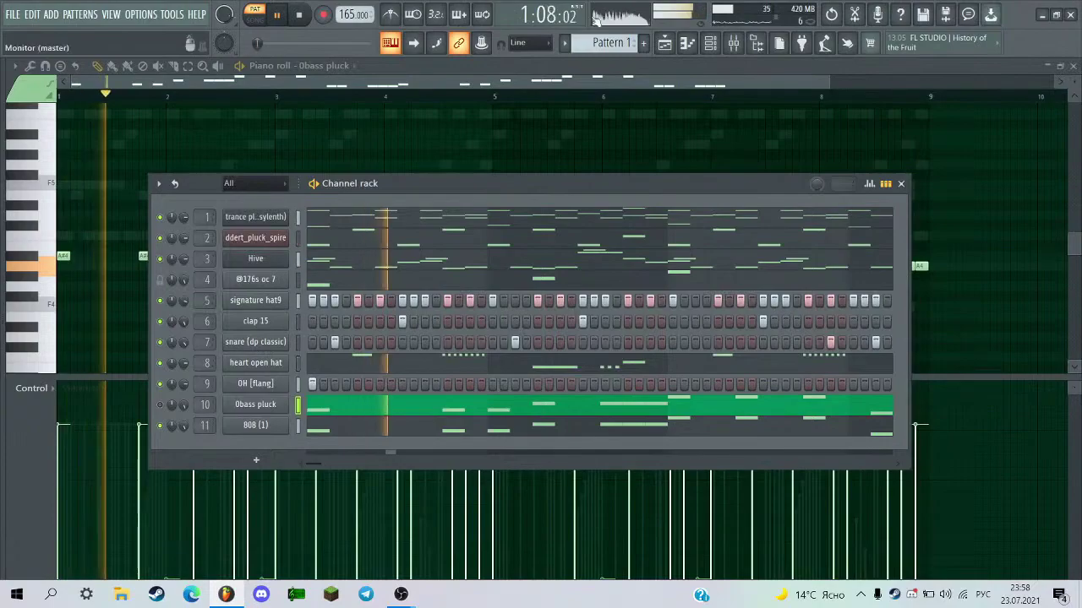
left_click(664, 43)
left_click(326, 118)
left_click_drag(418, 119, 290, 118)
scroll(442, 149, "down", 1)
left_click(513, 145, "ctrl")
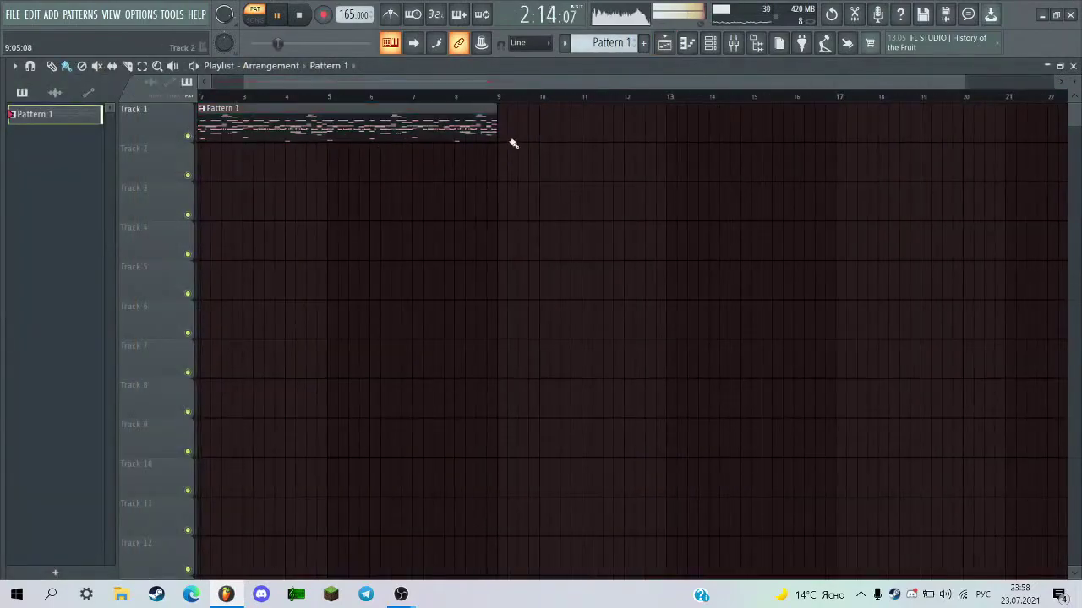
scroll(512, 144, "down", 1)
left_click(734, 48)
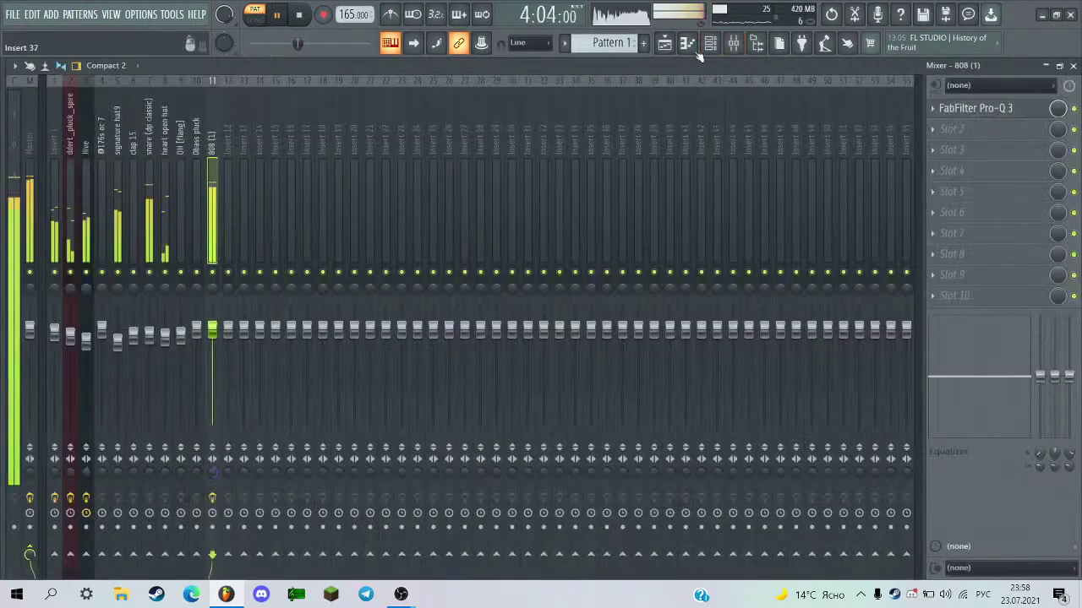
key("F6")
left_click(160, 425)
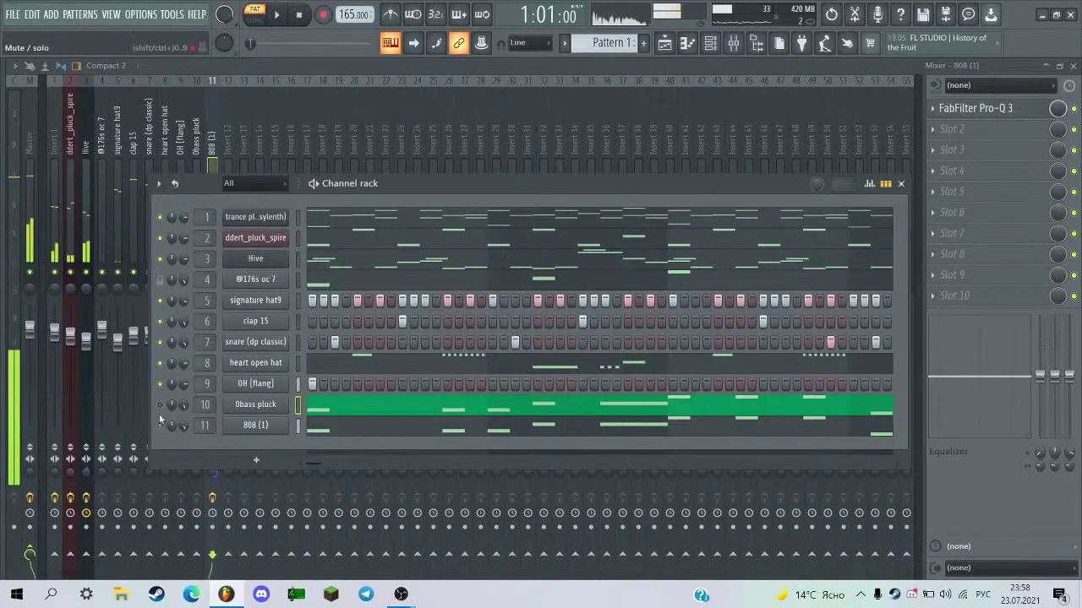
left_click(101, 254)
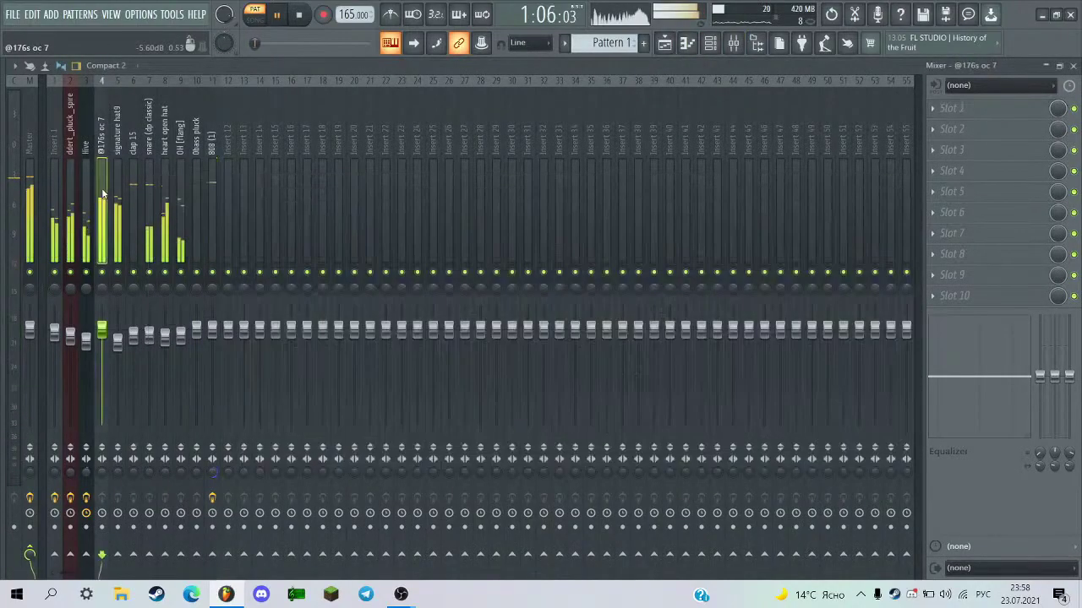
left_click(953, 108)
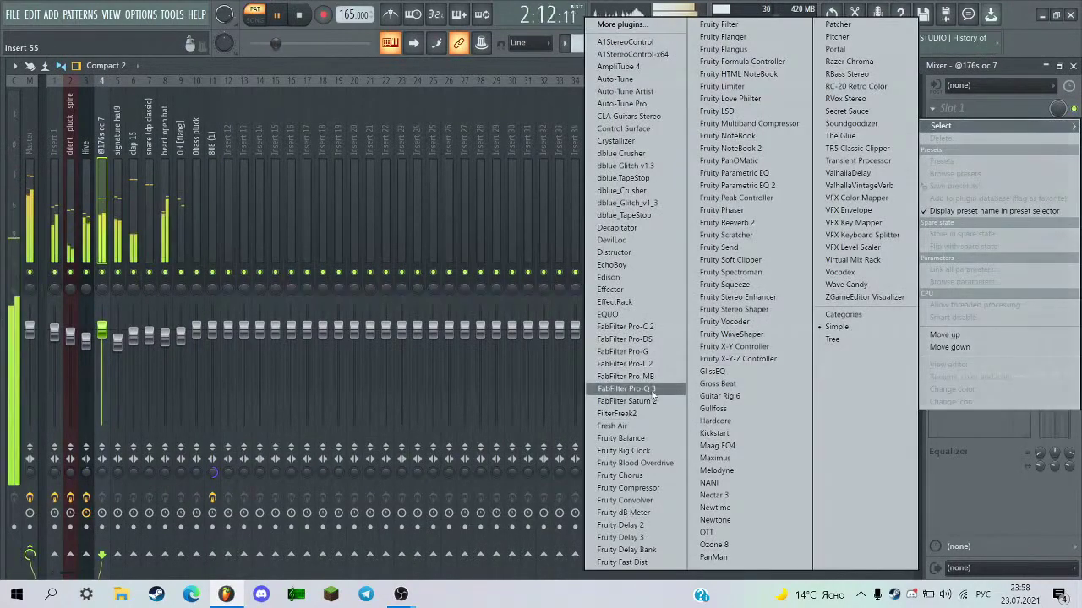
left_click(642, 389)
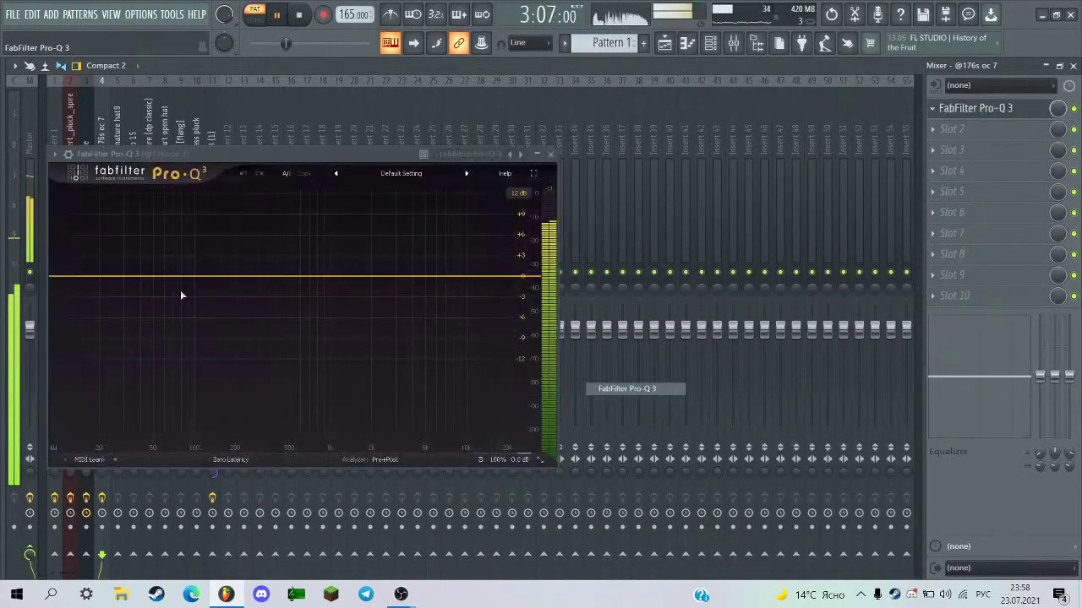
key("space")
left_click_drag(261, 275, 331, 239)
scroll(261, 244, "down", 2)
key("space")
scroll(297, 244, "down", 2)
scroll(298, 244, "down", 2)
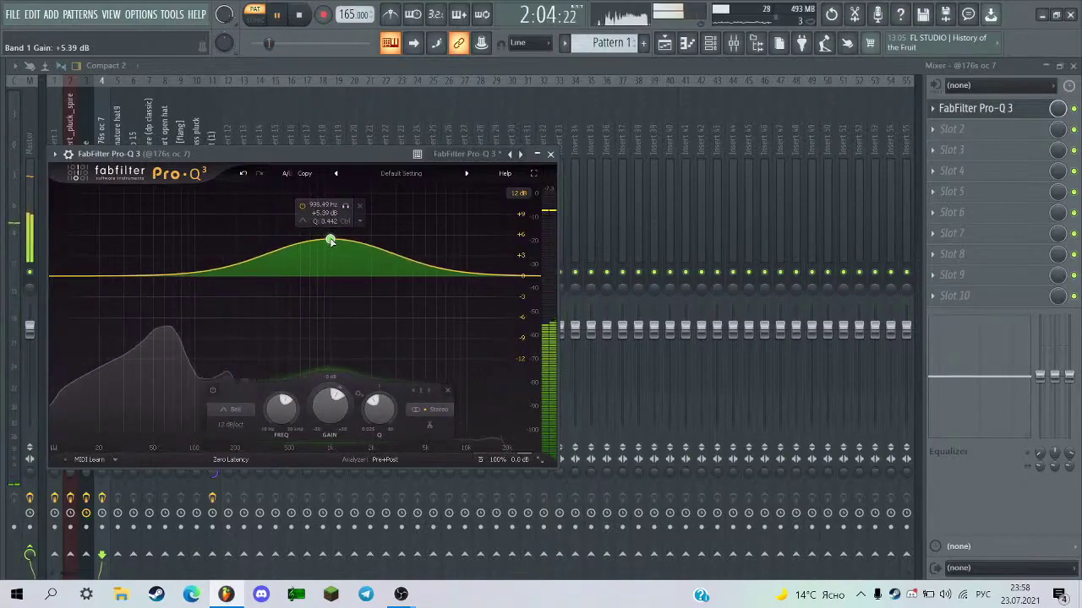
key("space")
left_click_drag(53, 276, 65, 282)
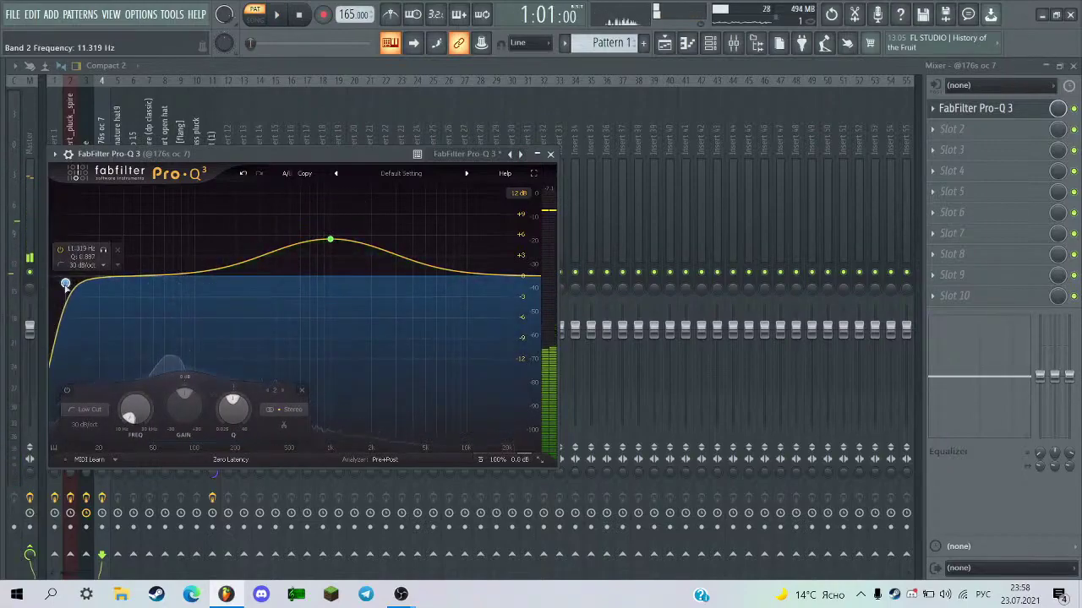
key("Escape")
key("space")
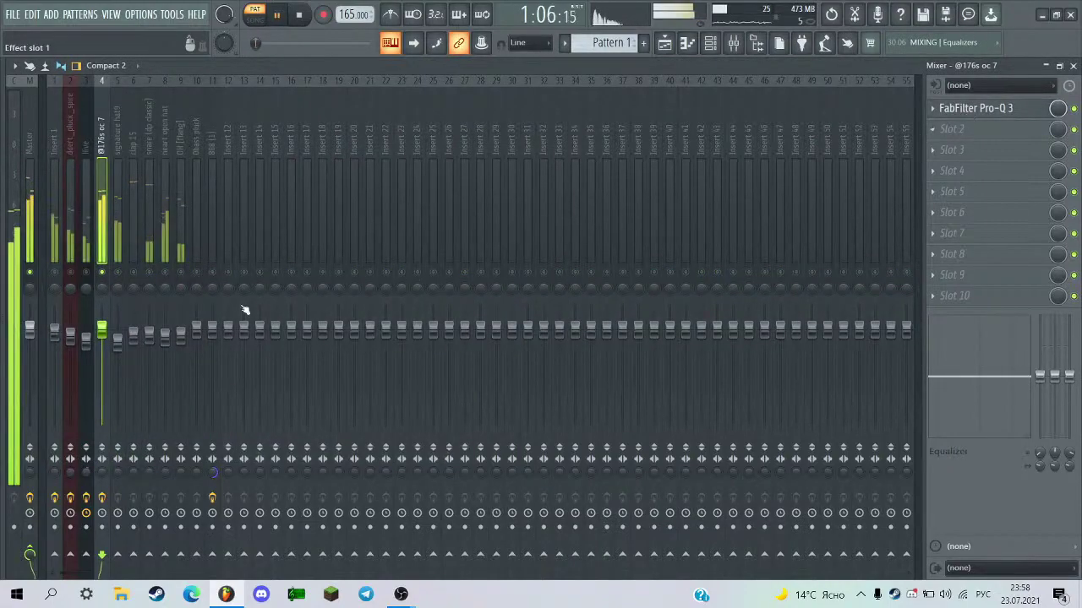
key("space")
mouse_move(99, 256)
left_click_drag(102, 251, 190, 258)
key("space")
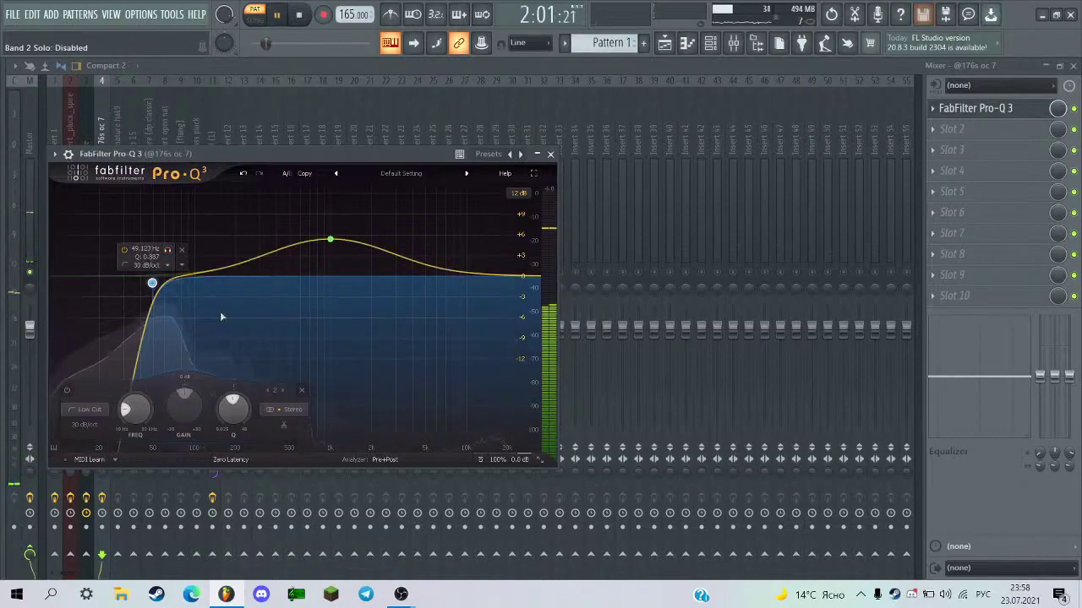
left_click_drag(330, 239, 336, 269)
left_click_drag(230, 281, 128, 349)
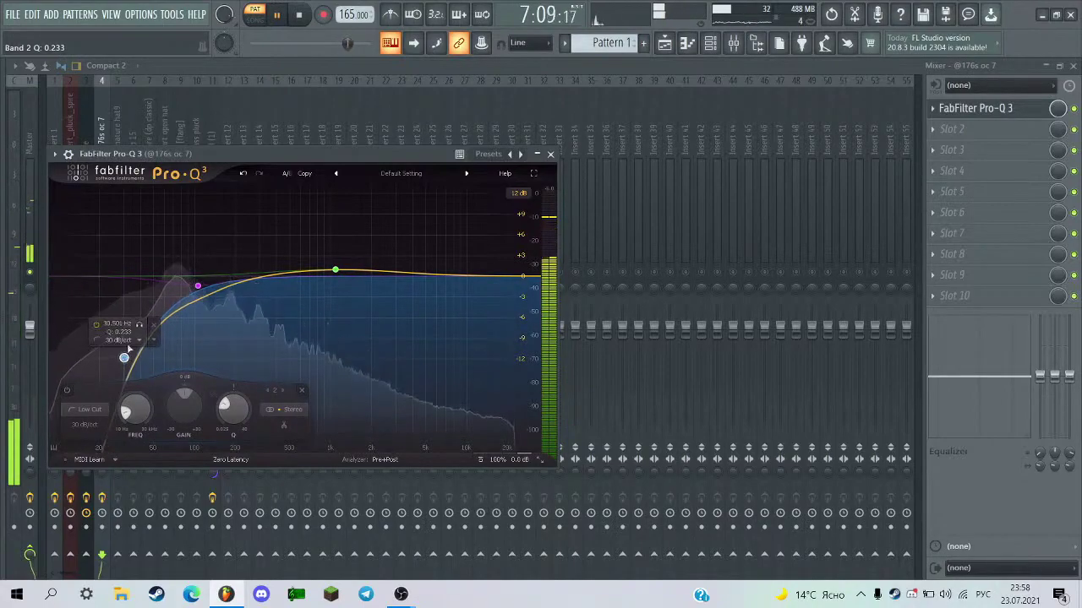
left_click(550, 154)
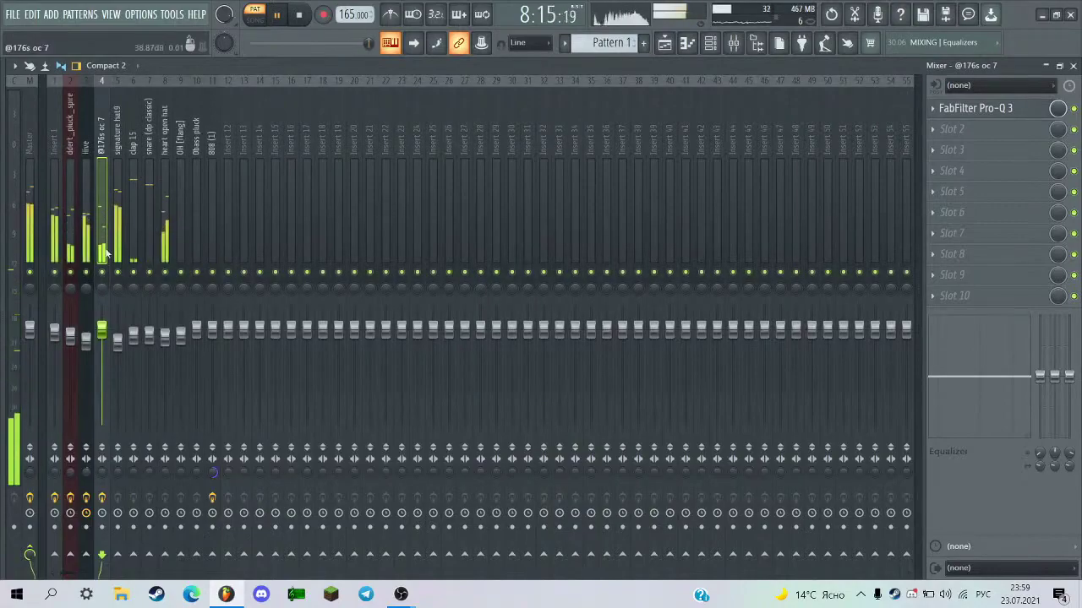
left_click_drag(104, 333, 104, 326)
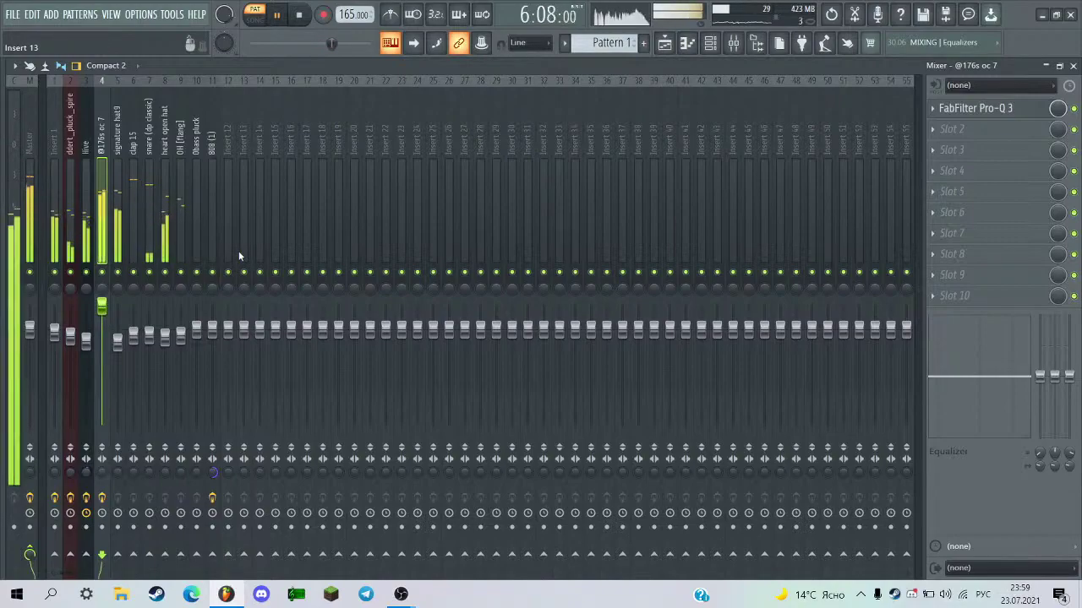
Place a ddert_pluck_spire clip on Track 2 in the intro of the playlist arrangement and play the song.
left_click(664, 43)
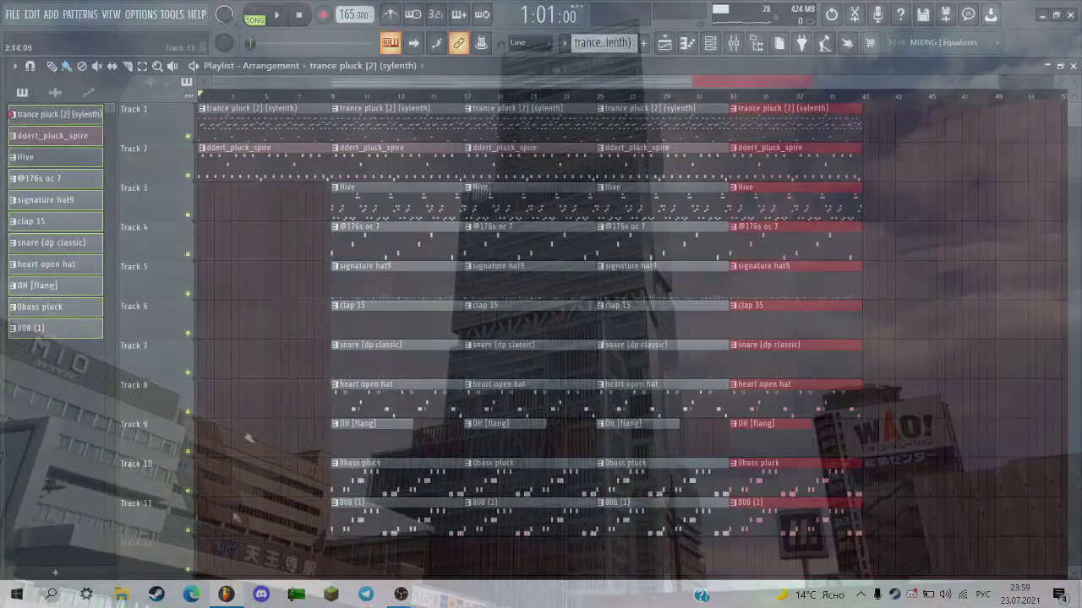
left_click(363, 65)
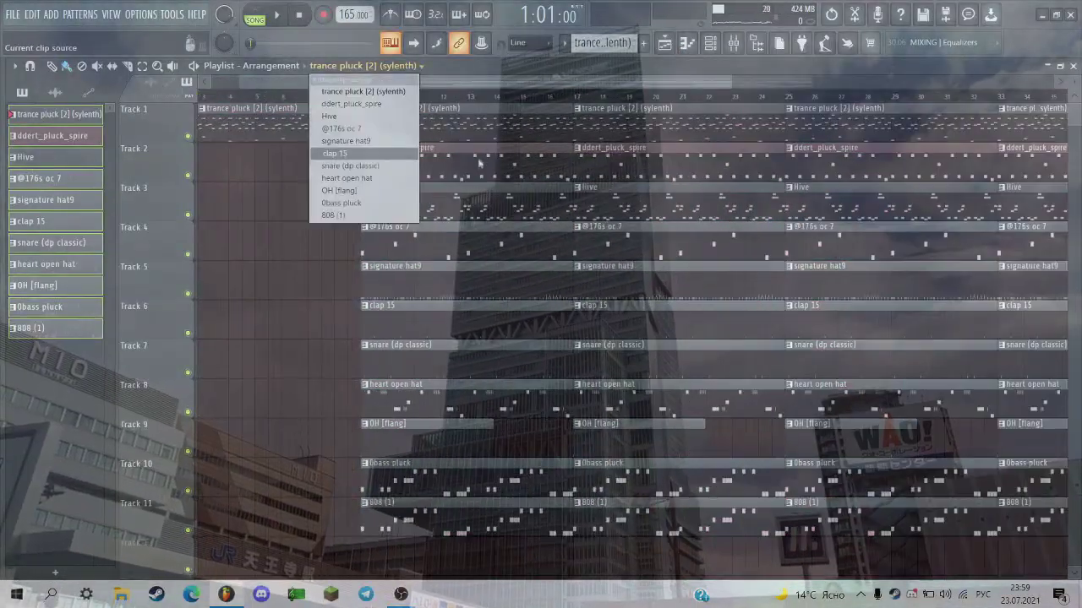
left_click(338, 106)
left_click(309, 153)
key("space")
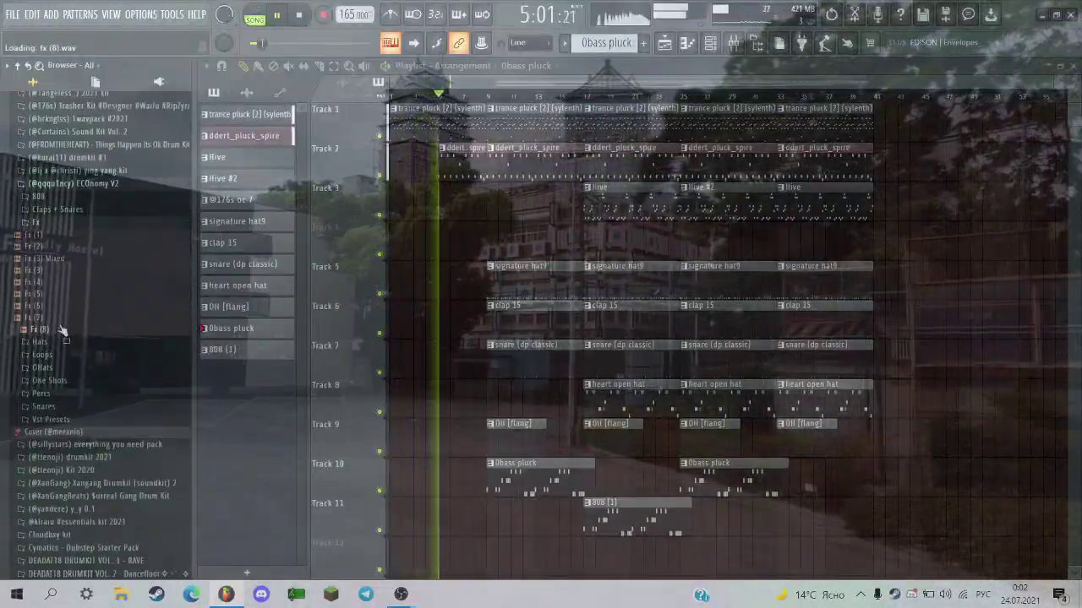
Audition the ECOnomy V2 kit's Fx samples and bring Fx (6) and Fx (5) into the playlist, with Fx (5) on Track 12 around bar 25.
scroll(68, 304, "up", 2)
left_click(83, 257)
left_click(83, 257)
left_click_drag(38, 377, 507, 558)
left_click(39, 367)
left_click_drag(38, 367, 575, 492)
scroll(558, 493, "up", 6)
scroll(500, 484, "down", 2)
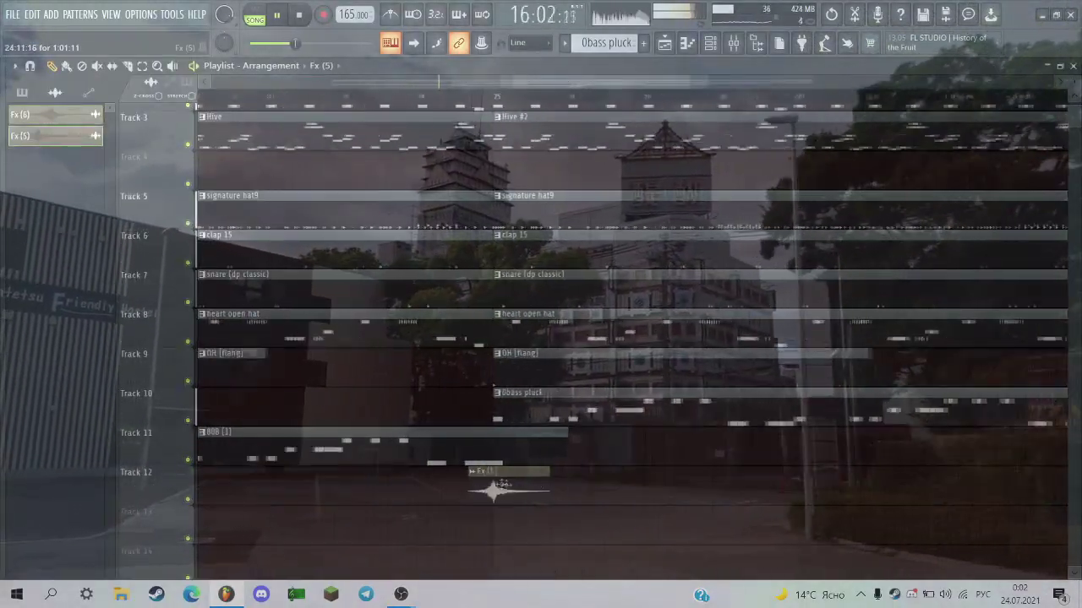
Lower the volume of the Fx (5) clip on Track 12 in its channel settings and check the whole arrangement.
scroll(500, 485, "down", 2)
double_click(501, 473)
left_click_drag(316, 157, 316, 169)
left_click(411, 135)
scroll(507, 355, "down", 4)
scroll(507, 355, "up", 2)
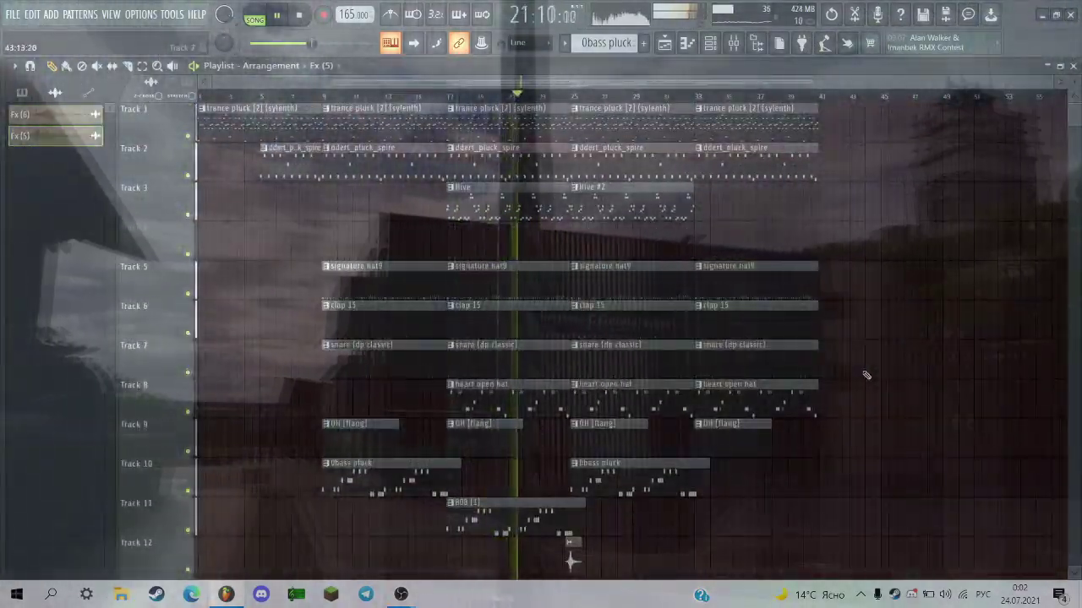
scroll(570, 488, "up", 2)
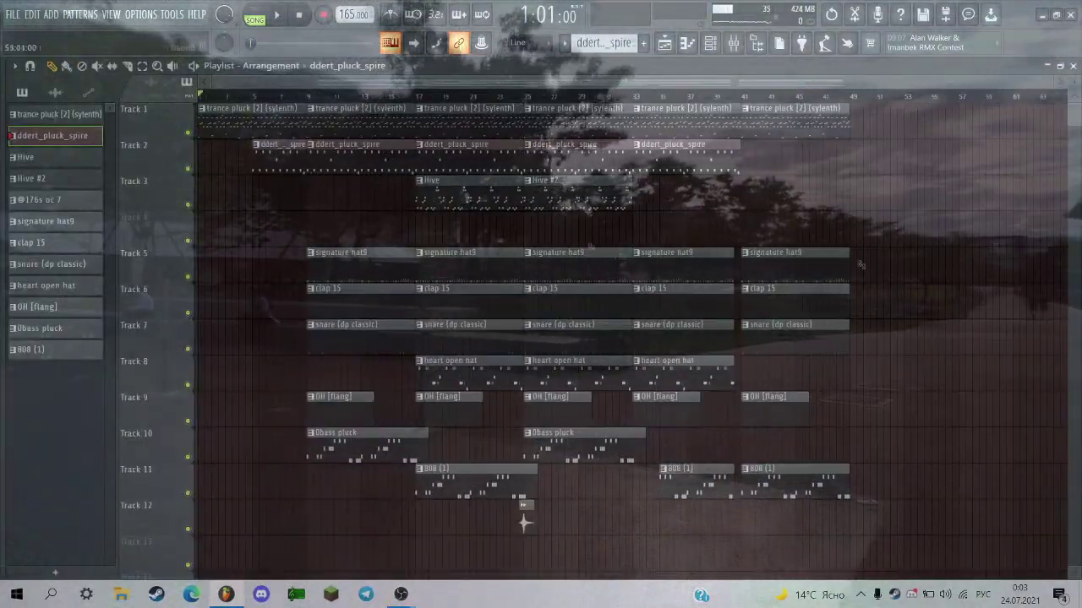
Quick render the ddert_pluck_spire pattern as an audio clip.
right_click(85, 134)
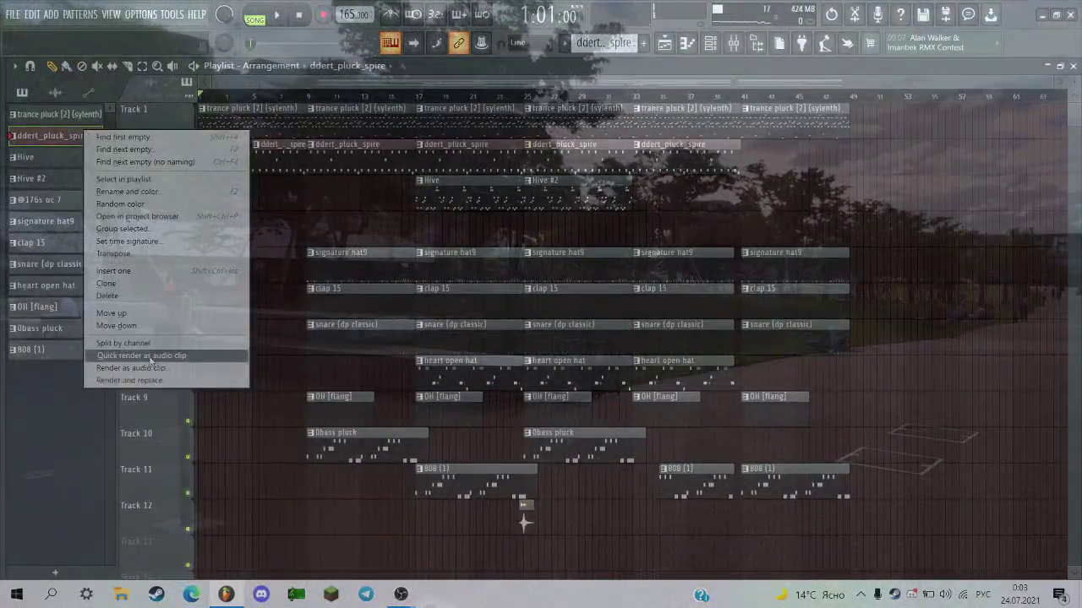
left_click(150, 357)
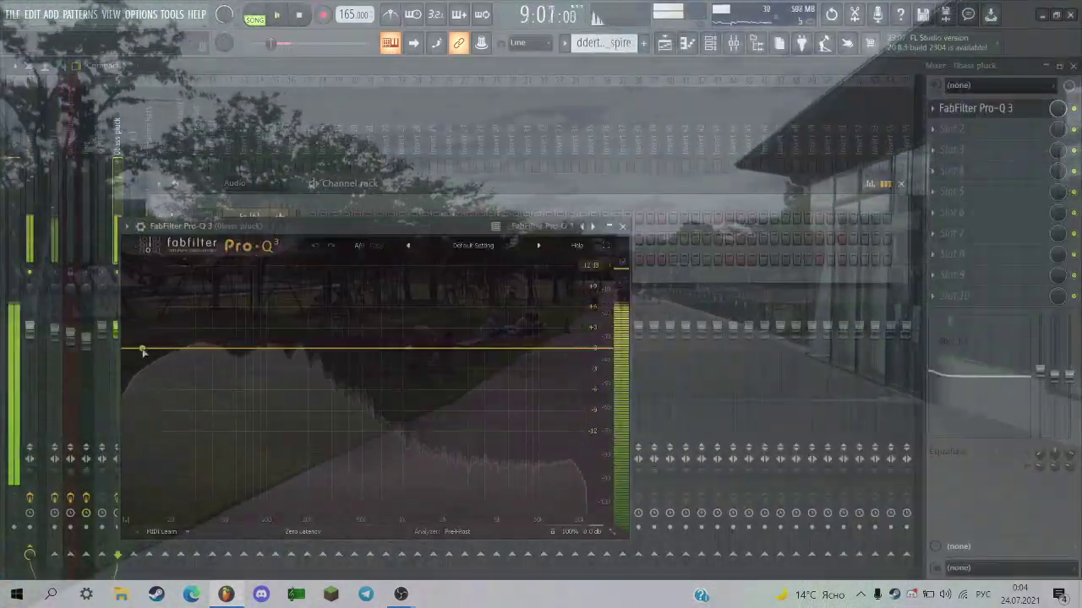
Add a band at the very low end of the FabFilter Pro-Q 3 equalizer on the 0bass pluck track.
double_click(142, 351)
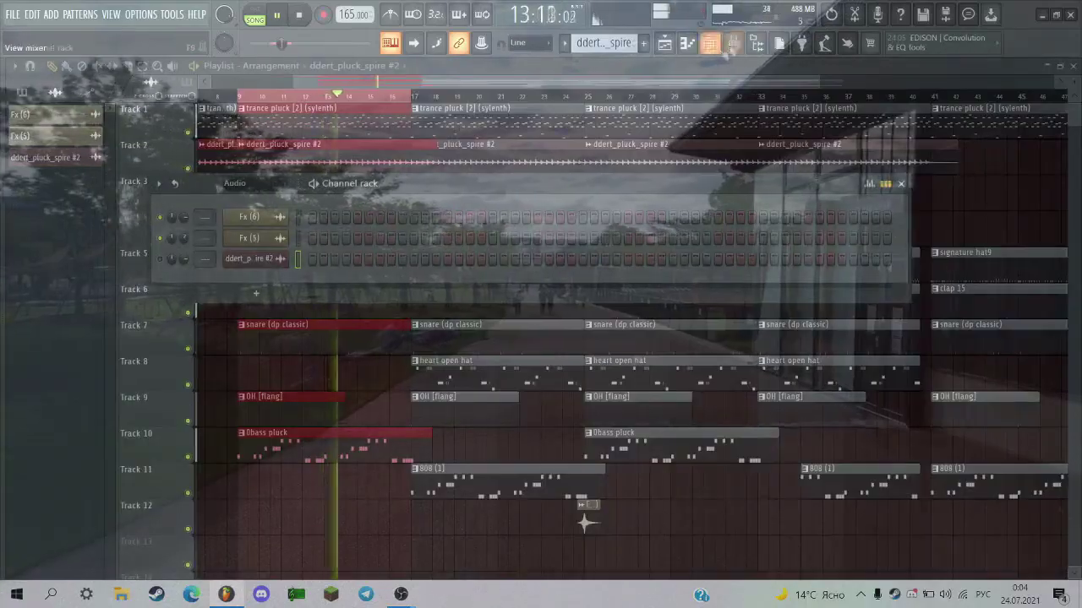